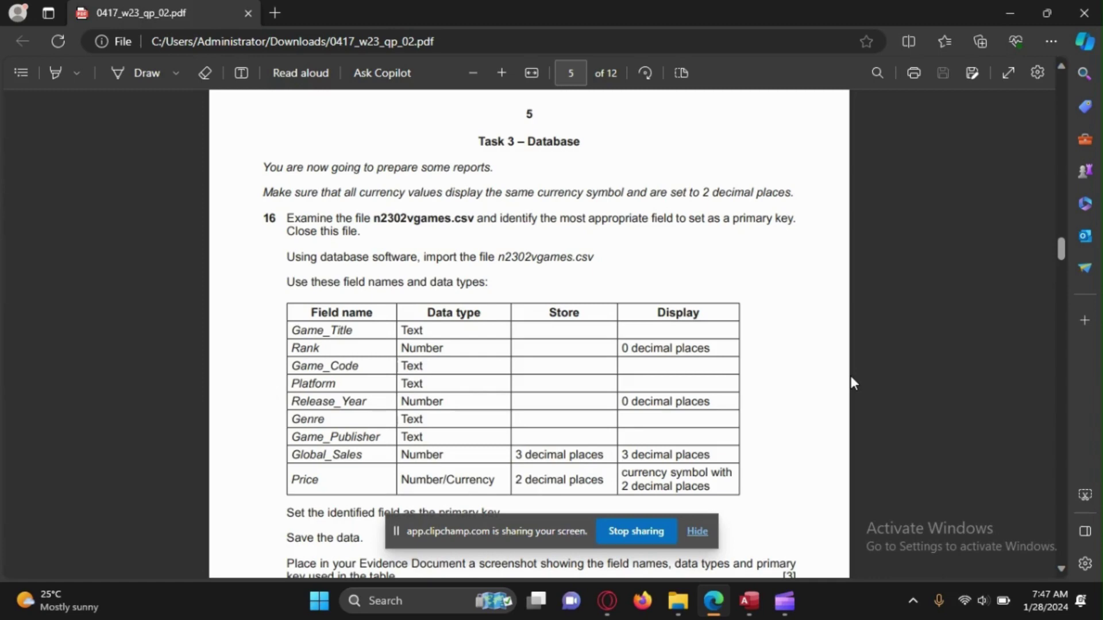
Switch to Opera and examine the 2023 Oct Nov ICT 0417 past papers page for Question Paper 02 and 0417_w23_sf_02.zip.
left_click(607, 601)
left_click_drag(122, 287, 419, 290)
left_click(493, 319)
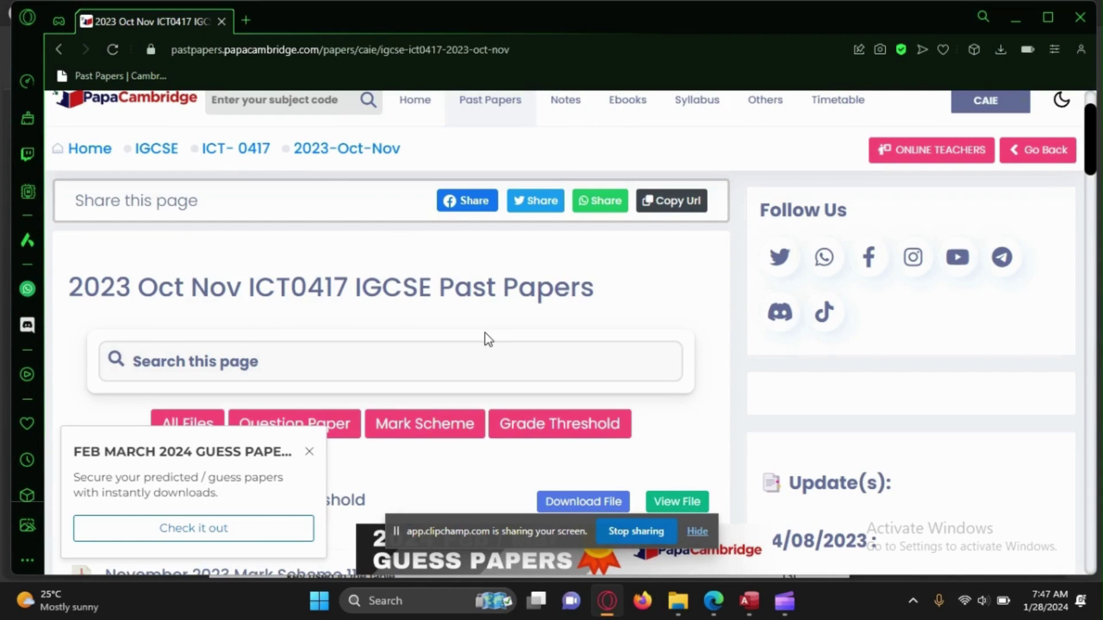
scroll(488, 339, "down", 12)
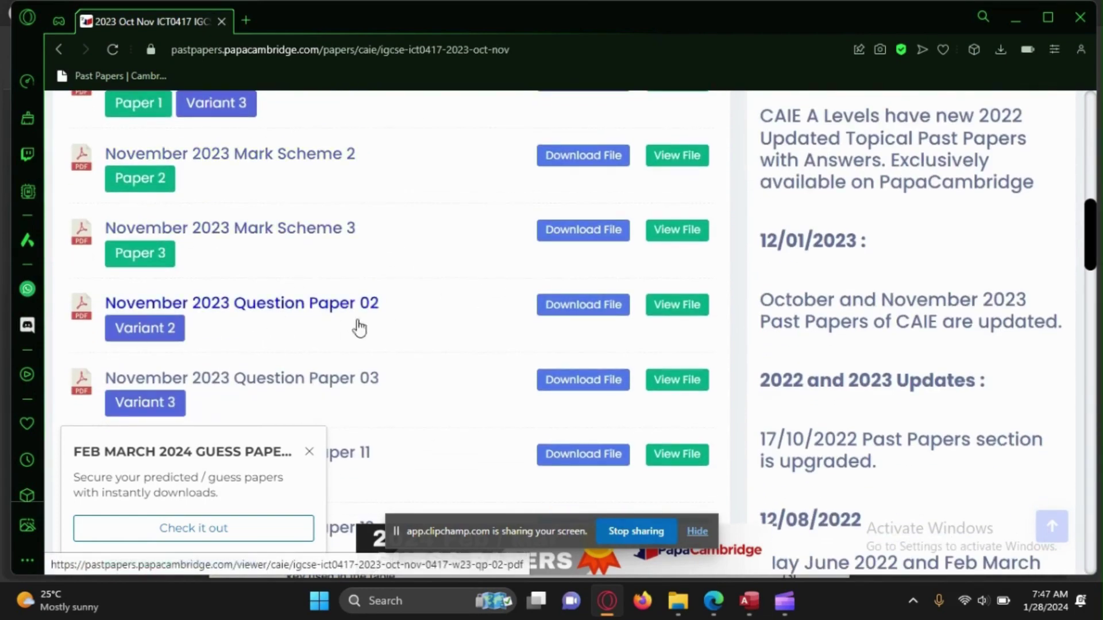
scroll(384, 285, "down", 6)
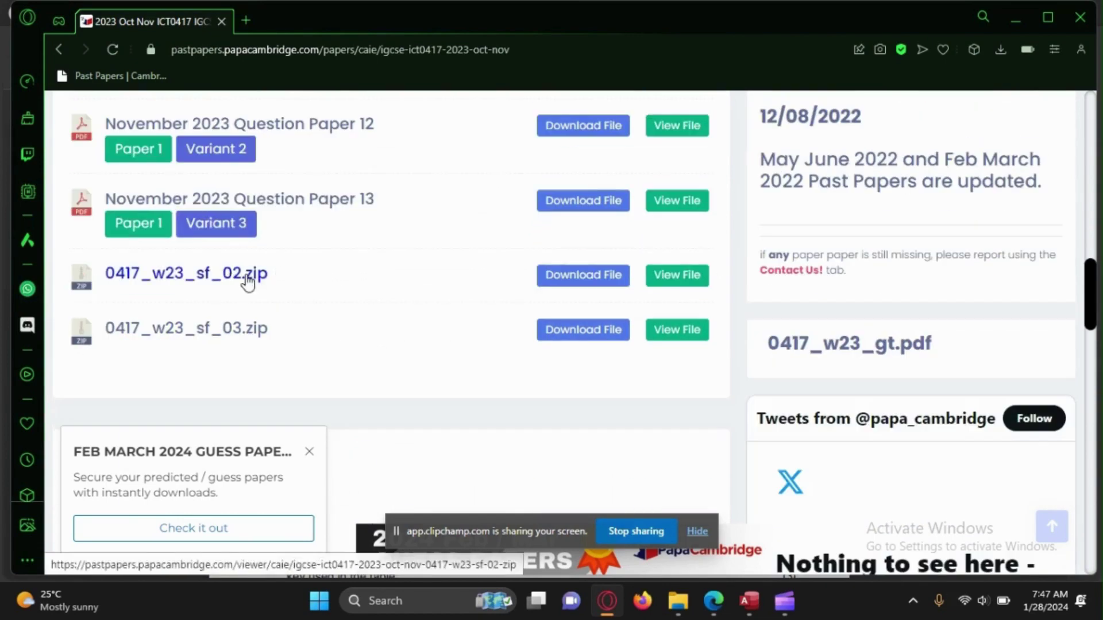
scroll(342, 288, "up", 7)
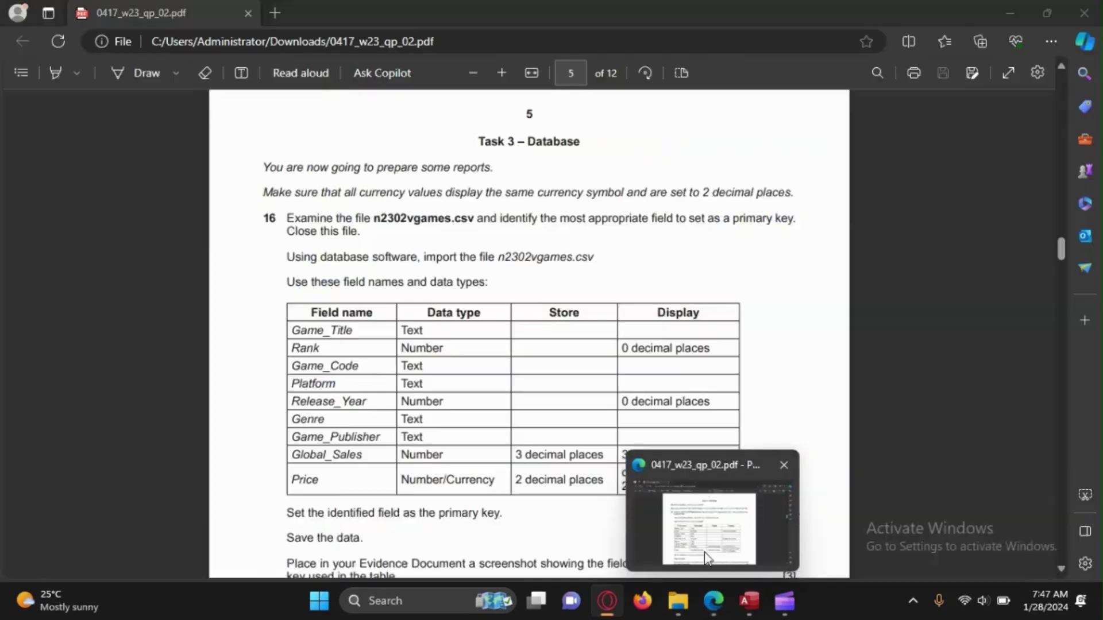
Switch to the question paper in Edge and read question 16 about examining and importing n2302vgames.csv.
left_click(698, 517)
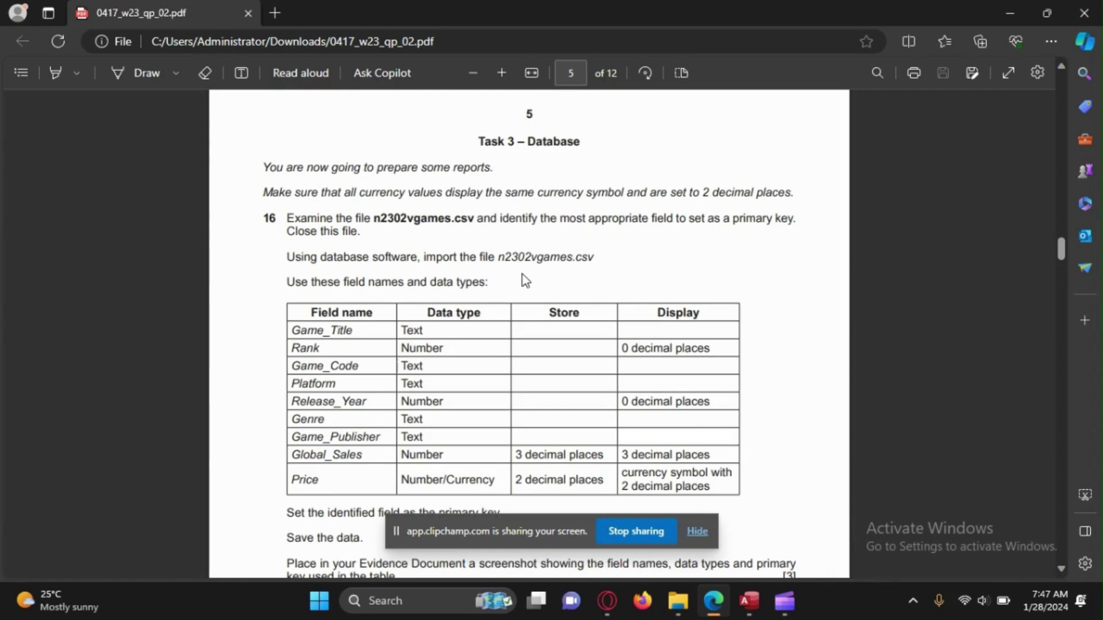
left_click_drag(287, 218, 463, 280)
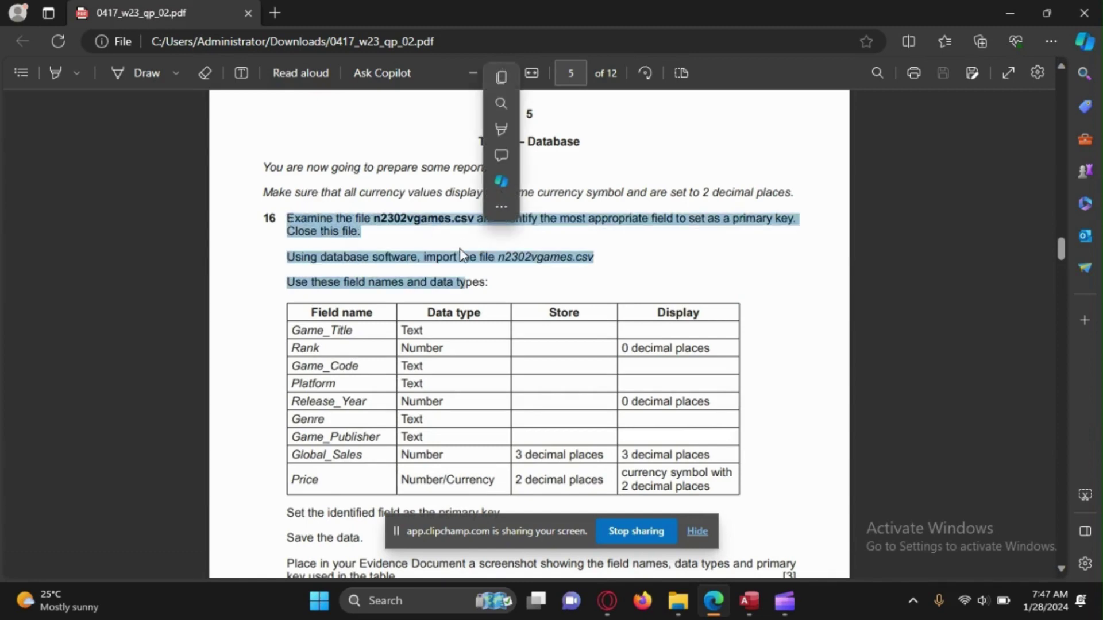
left_click(452, 247)
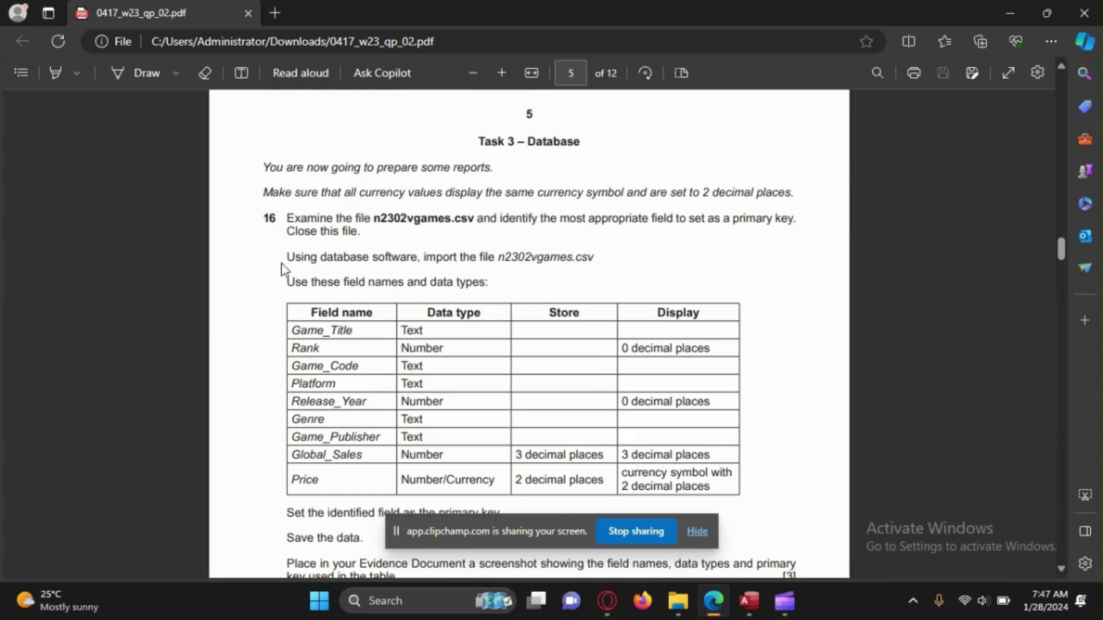
left_click_drag(287, 257, 600, 270)
left_click(560, 296)
left_click_drag(303, 217, 456, 229)
left_click(456, 228)
left_click_drag(376, 220, 536, 221)
left_click(536, 221)
Switch to File Explorer and extract 0417_w23_sf_02 (2) into its default folder in Downloads.
left_click(686, 609)
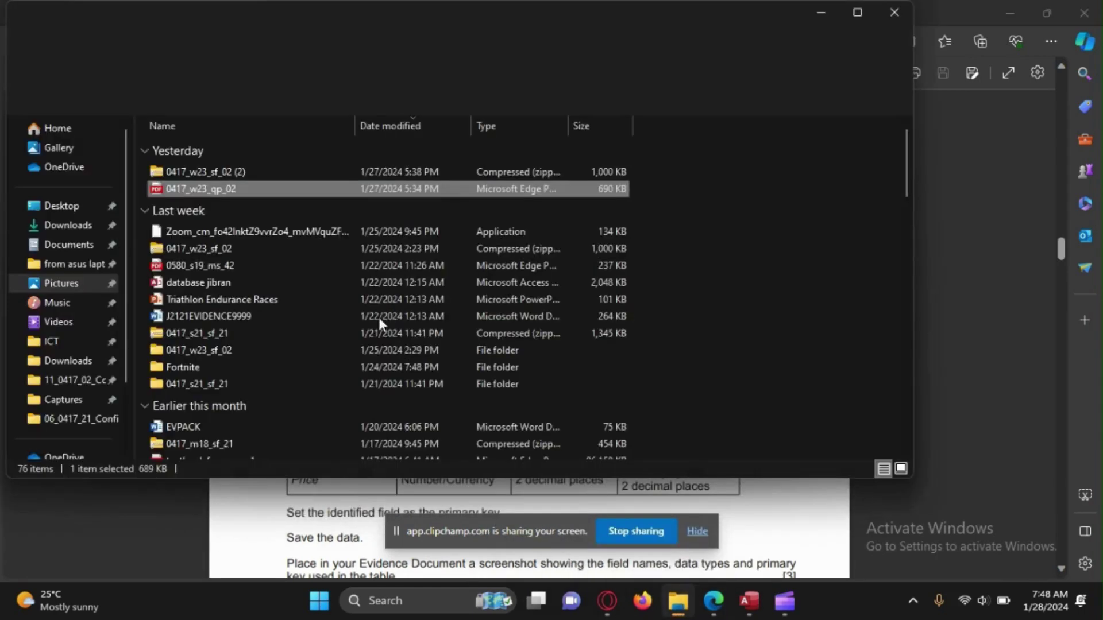
left_click(199, 173)
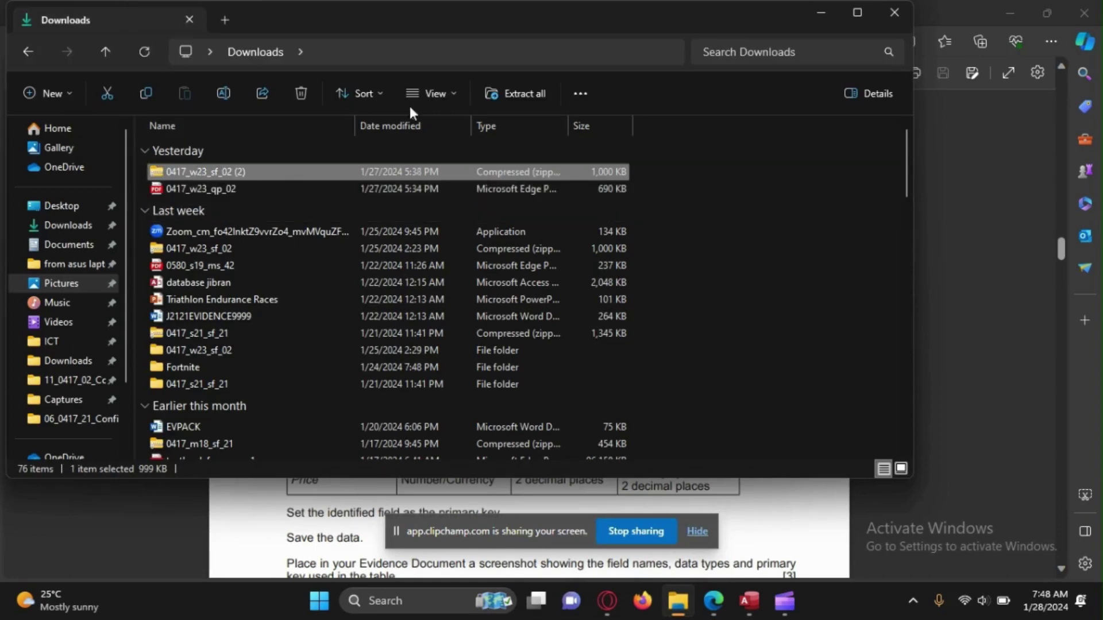
left_click(508, 94)
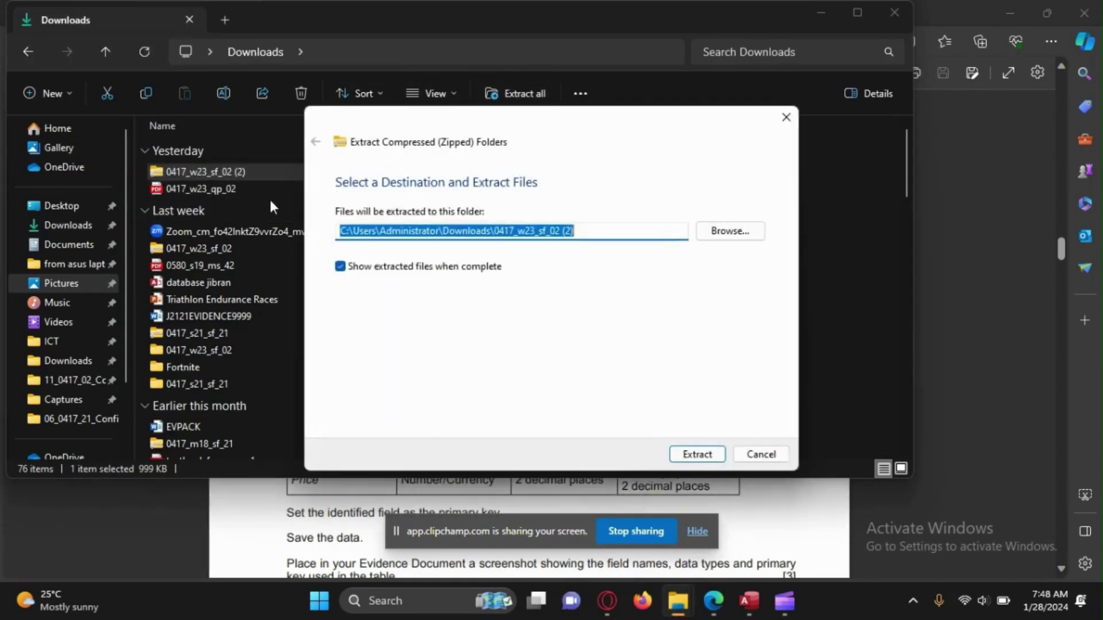
left_click(692, 455)
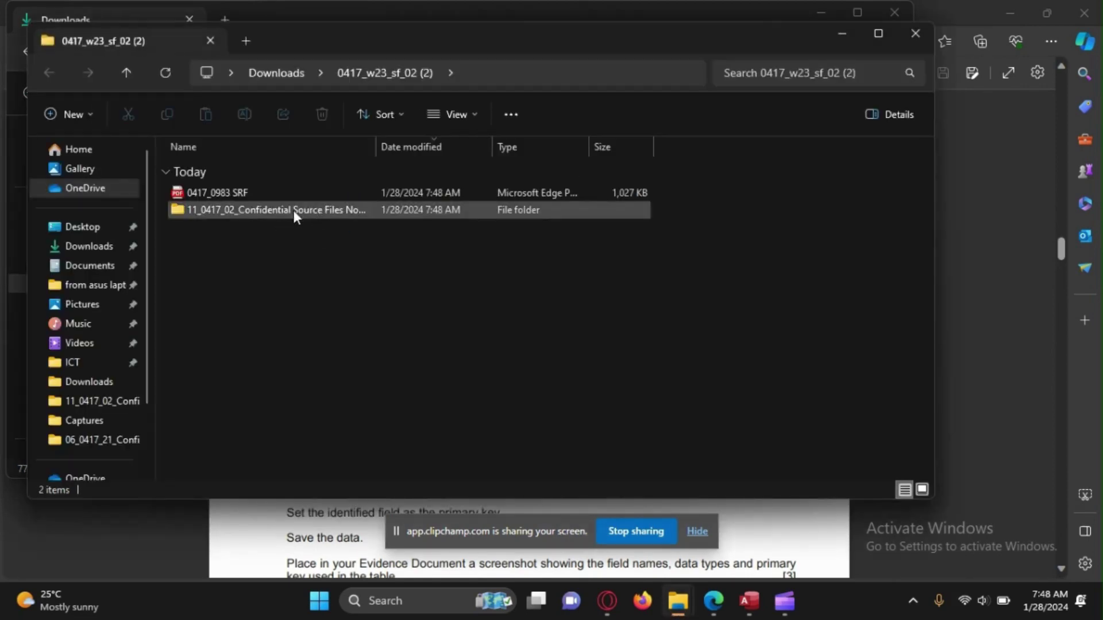
Open the n2302vgames file from the extracted 11_0417_02_Confidential Source Files November 2023 folder in Excel.
double_click(294, 210)
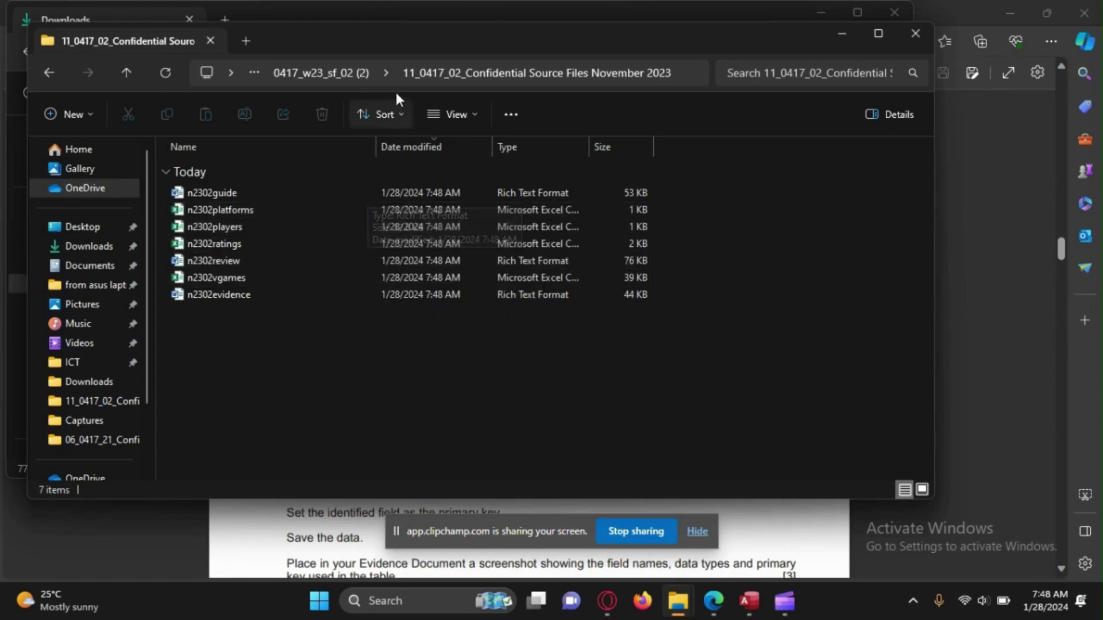
left_click_drag(356, 46, 381, 62)
left_click(821, 13)
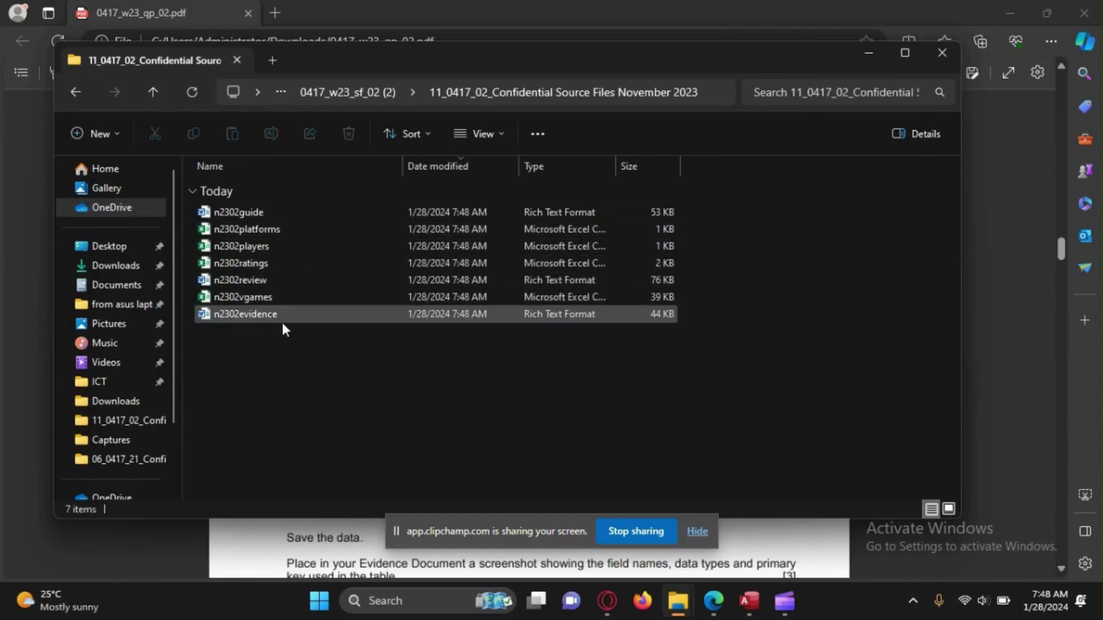
double_click(251, 296)
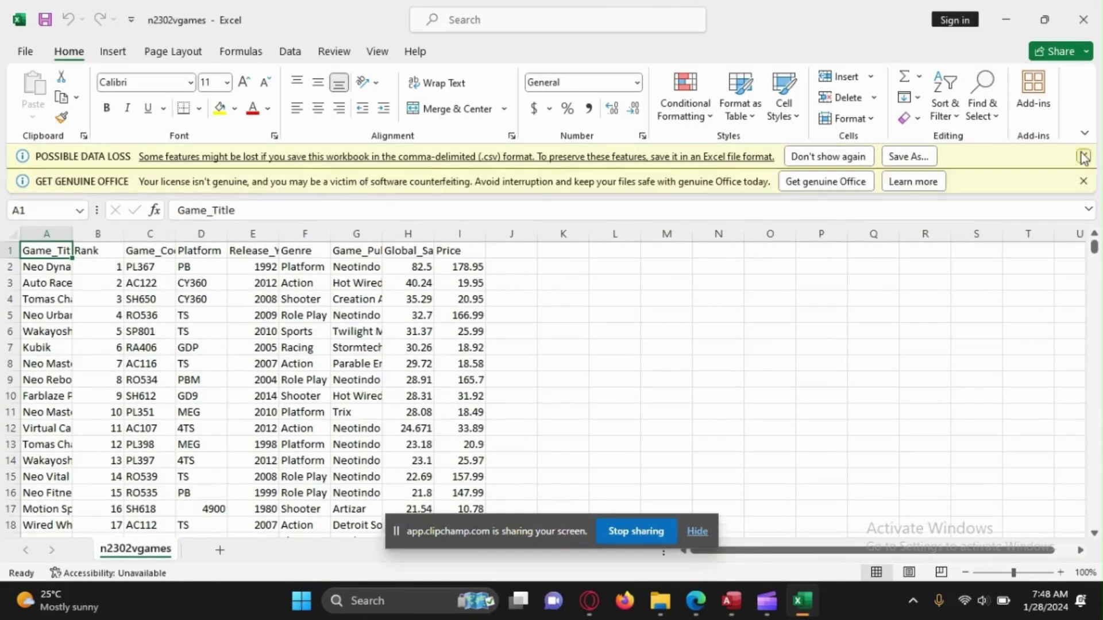
Dismiss the notification bars and auto-fit all columns of the n2302vgames sheet to their contents.
left_click(1083, 155)
left_click(1083, 156)
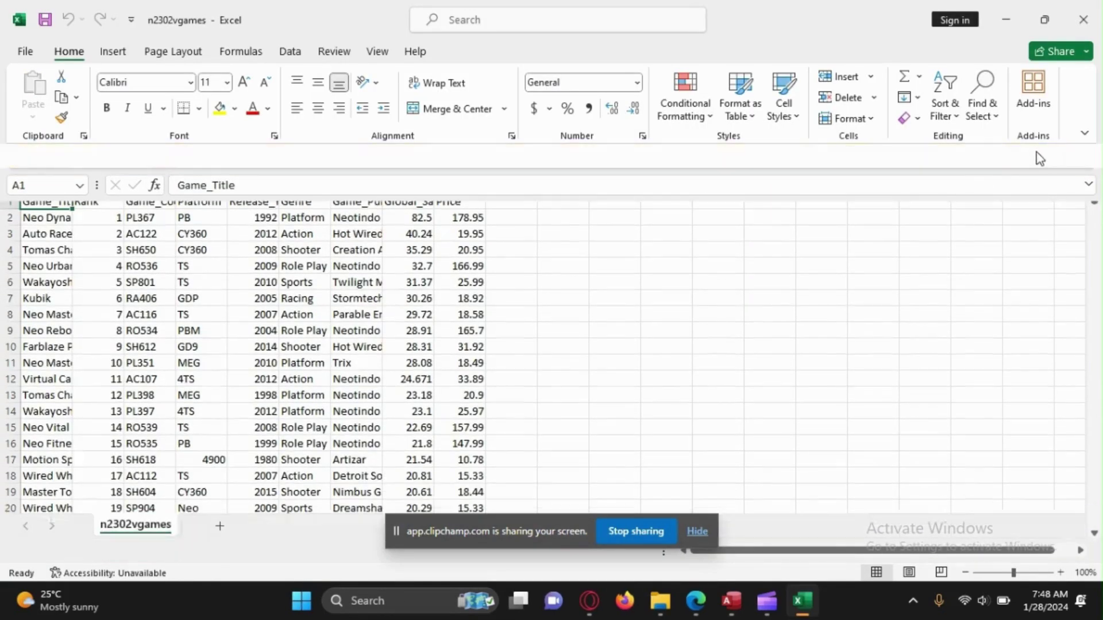
left_click(12, 184)
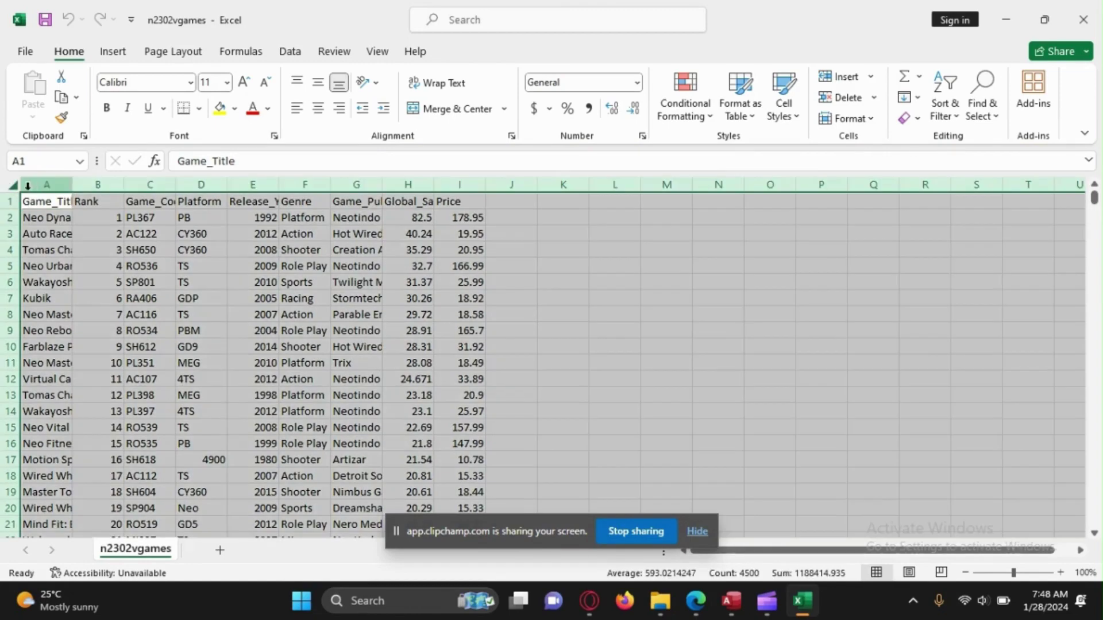
double_click(72, 184)
left_click(924, 414)
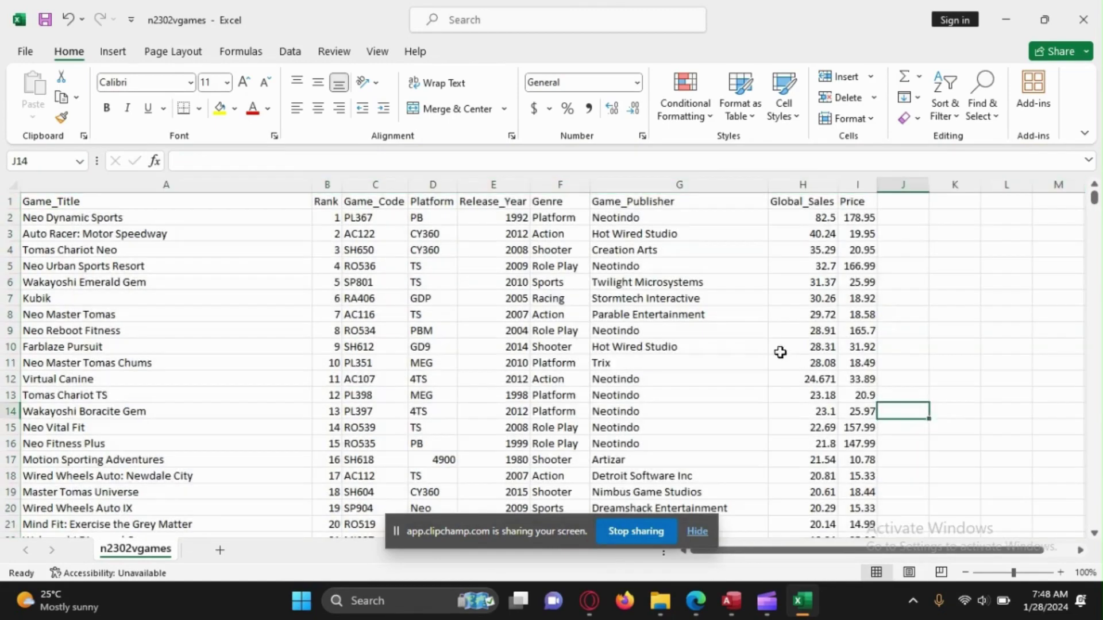
Examine the records in the n2302vgames sheet, especially the Game_Code column, to identify a suitable primary key field.
scroll(781, 352, "down", 8)
scroll(780, 352, "up", 9)
left_click(696, 532)
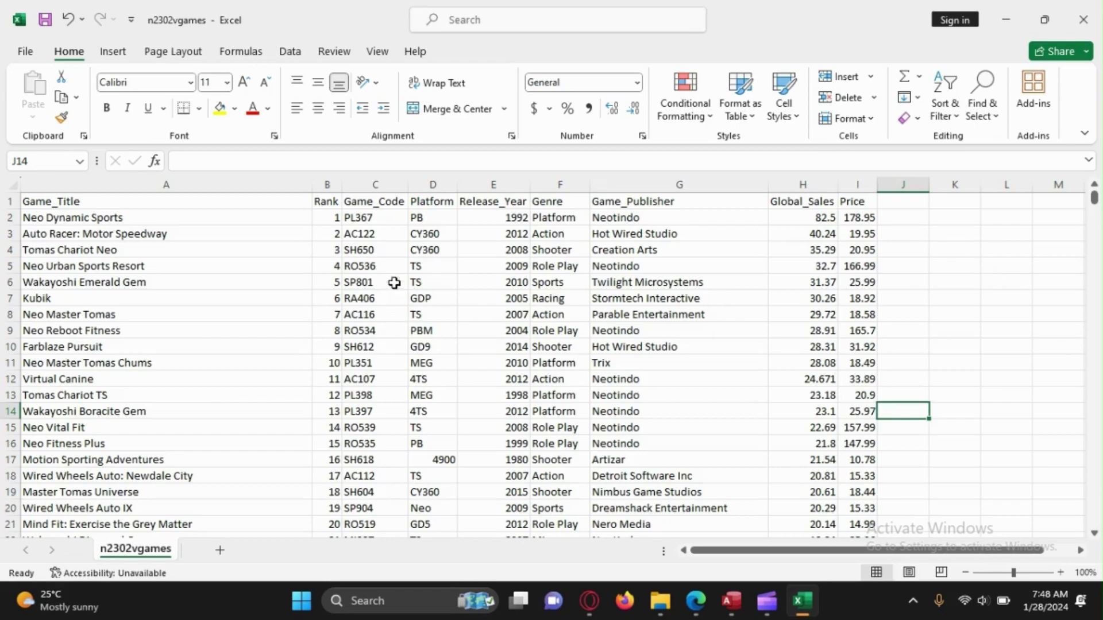
left_click_drag(373, 234, 377, 347)
left_click(943, 316)
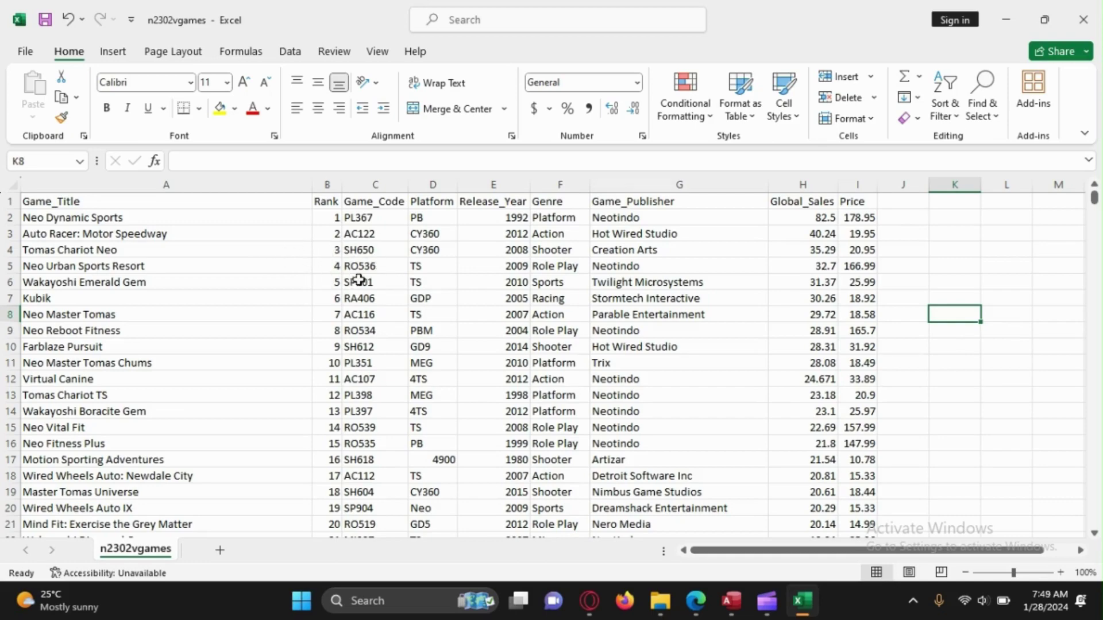
scroll(392, 287, "down", 6)
scroll(392, 287, "up", 6)
scroll(652, 321, "down", 5)
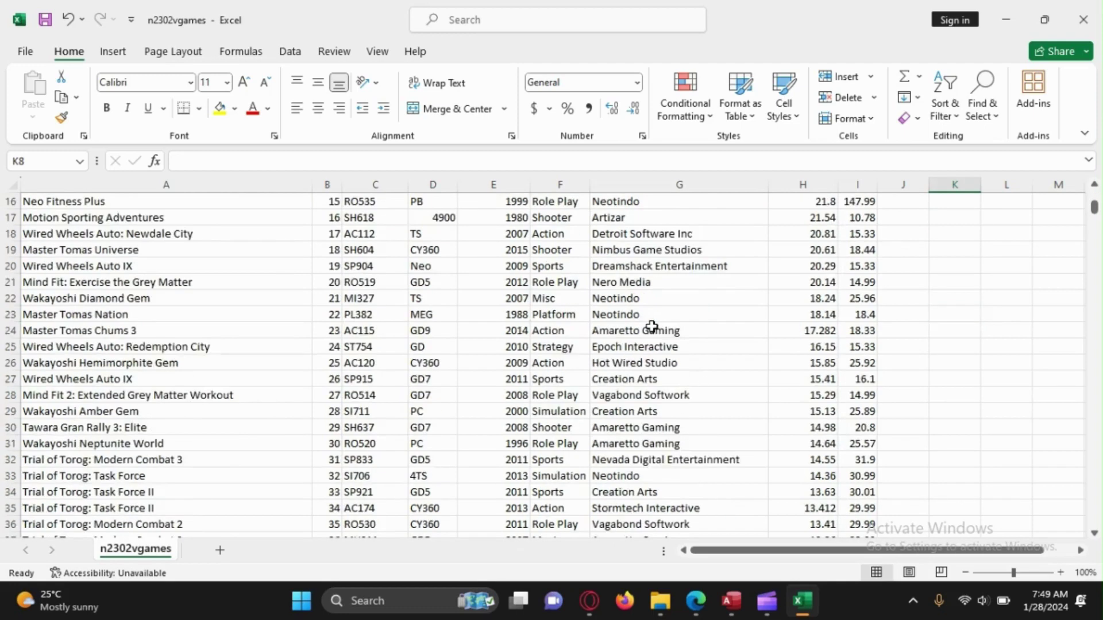
scroll(652, 327, "up", 5)
left_click_drag(364, 282, 387, 477)
left_click(362, 492)
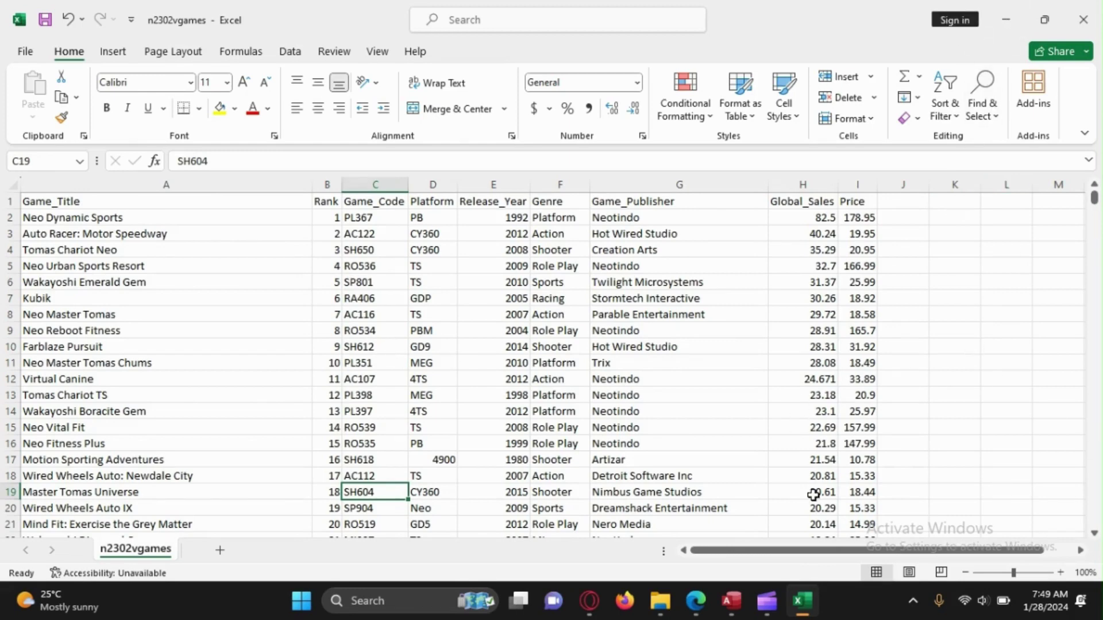
Check the import instruction in the question paper, and close the n2302vgames workbook without saving changes.
left_click(694, 599)
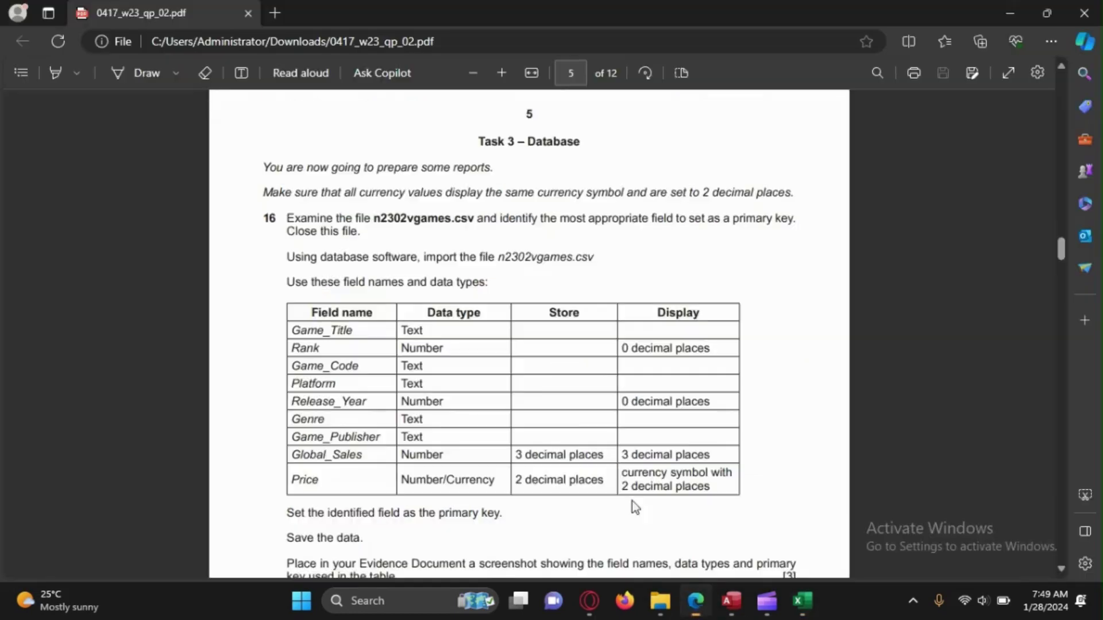
left_click_drag(288, 257, 607, 246)
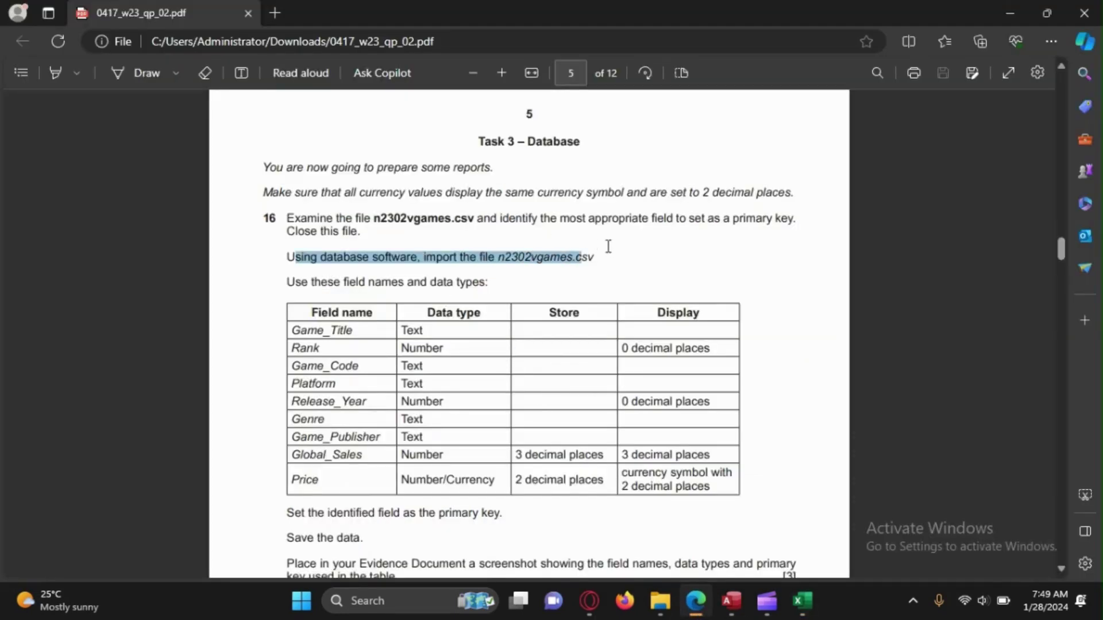
left_click(573, 266)
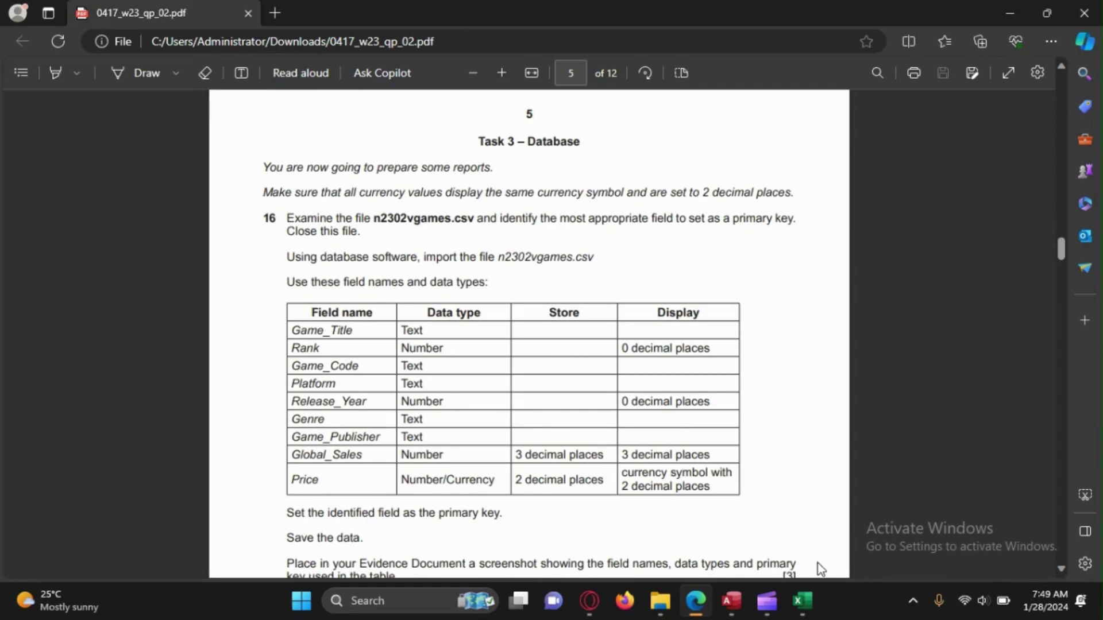
left_click(802, 601)
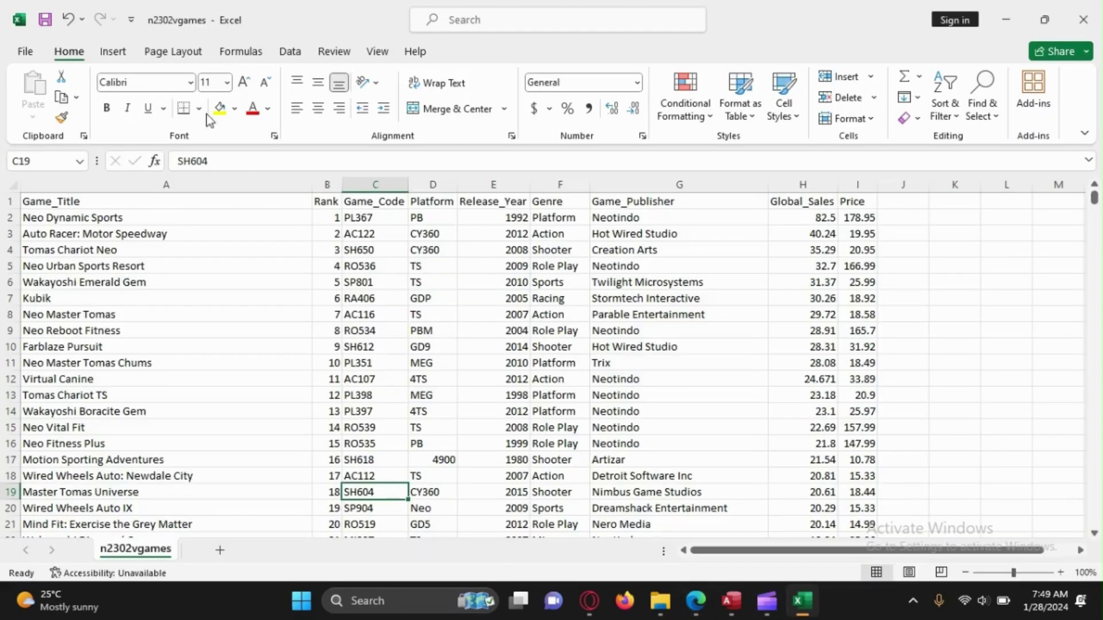
left_click(1096, 8)
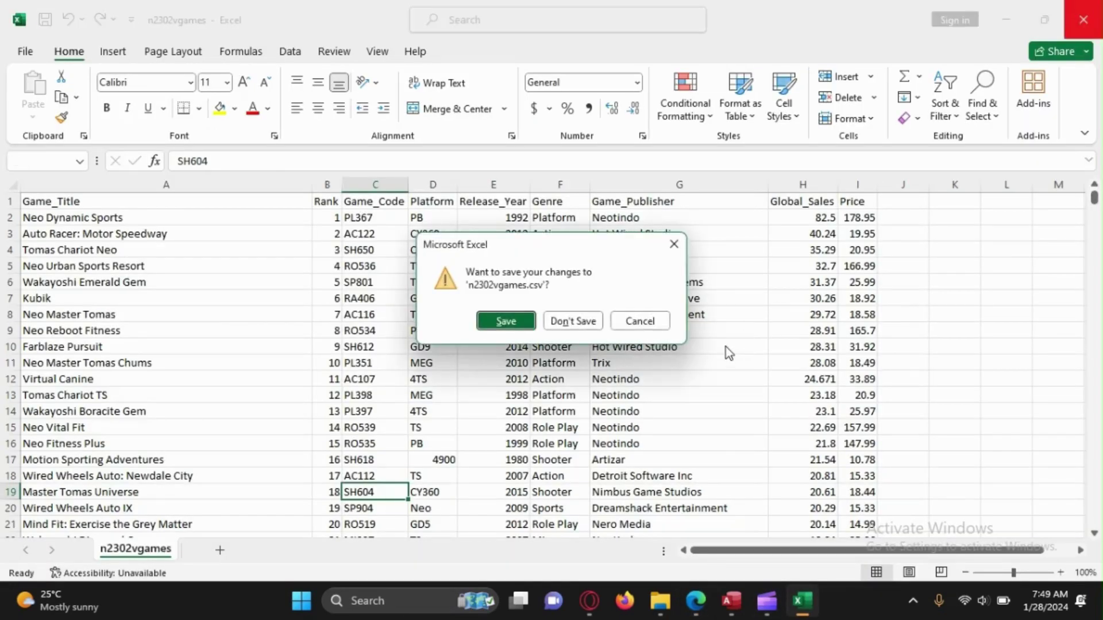
left_click(569, 320)
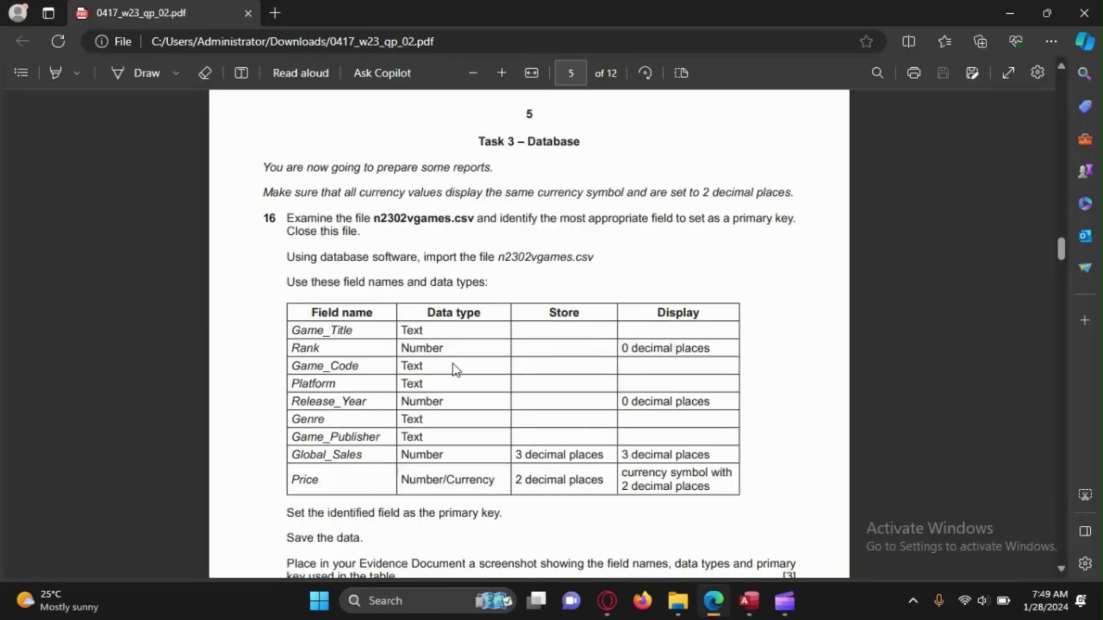
Switch to Access, create a blank database named Database3, and close its default empty table.
left_click_drag(289, 251, 576, 278)
left_click(533, 279)
left_click_drag(311, 257, 589, 258)
mouse_move(748, 600)
left_click(732, 546)
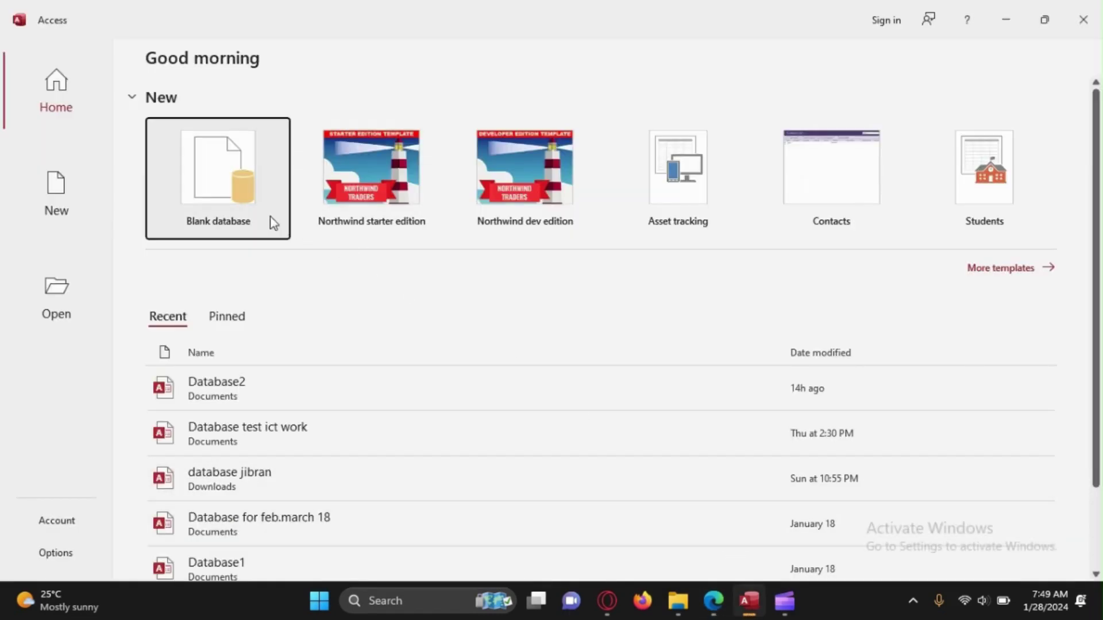
left_click(245, 215)
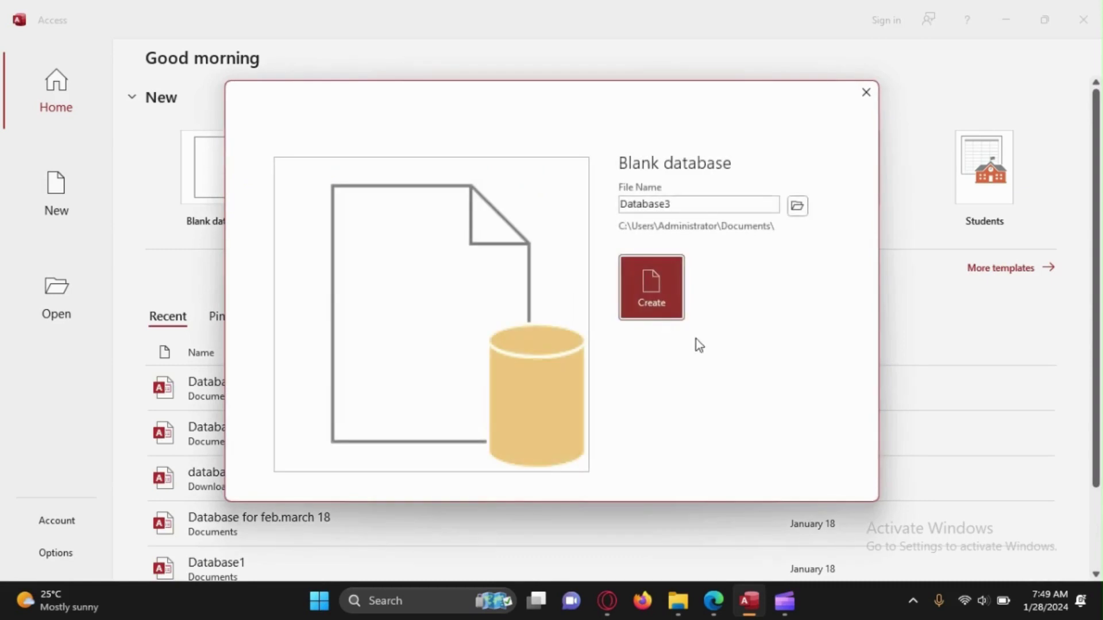
left_click(655, 301)
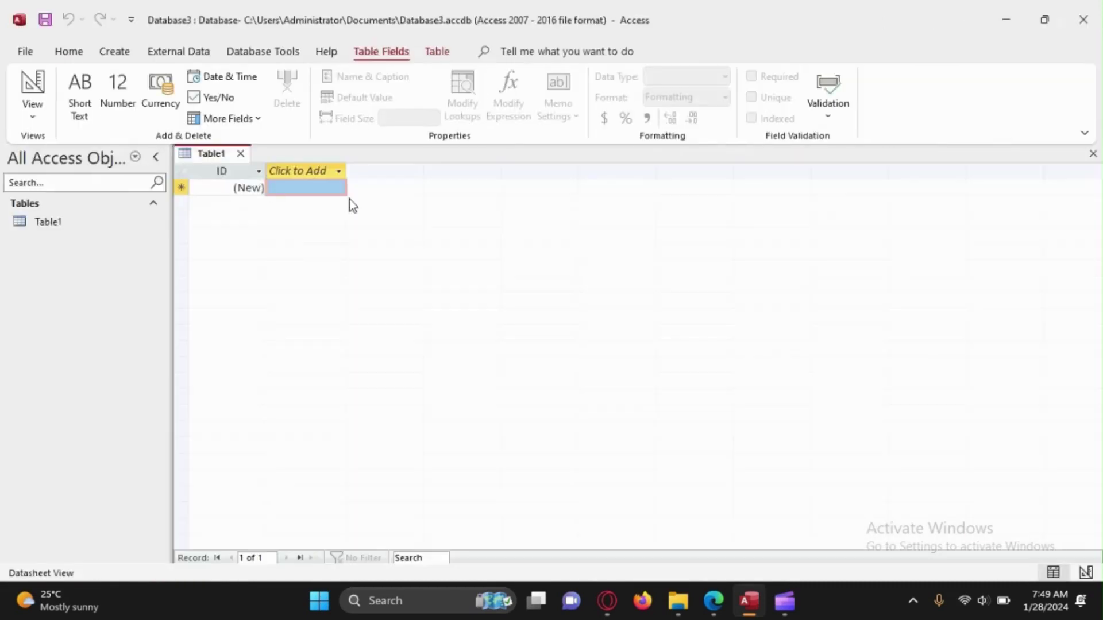
left_click(244, 153)
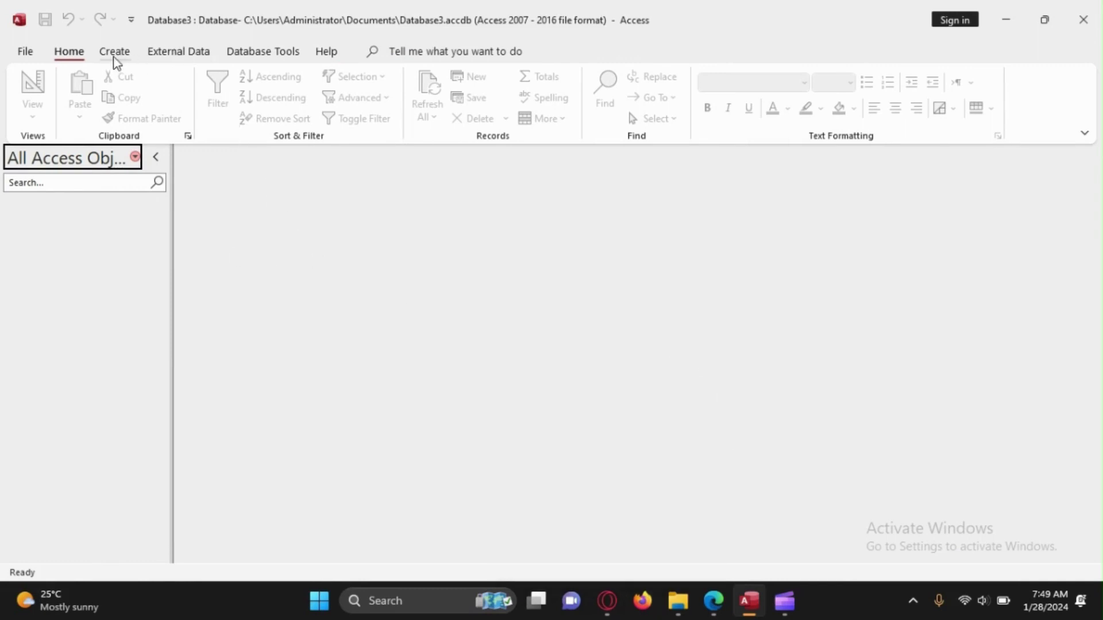
Start importing external data from a text file into the database.
left_click(167, 50)
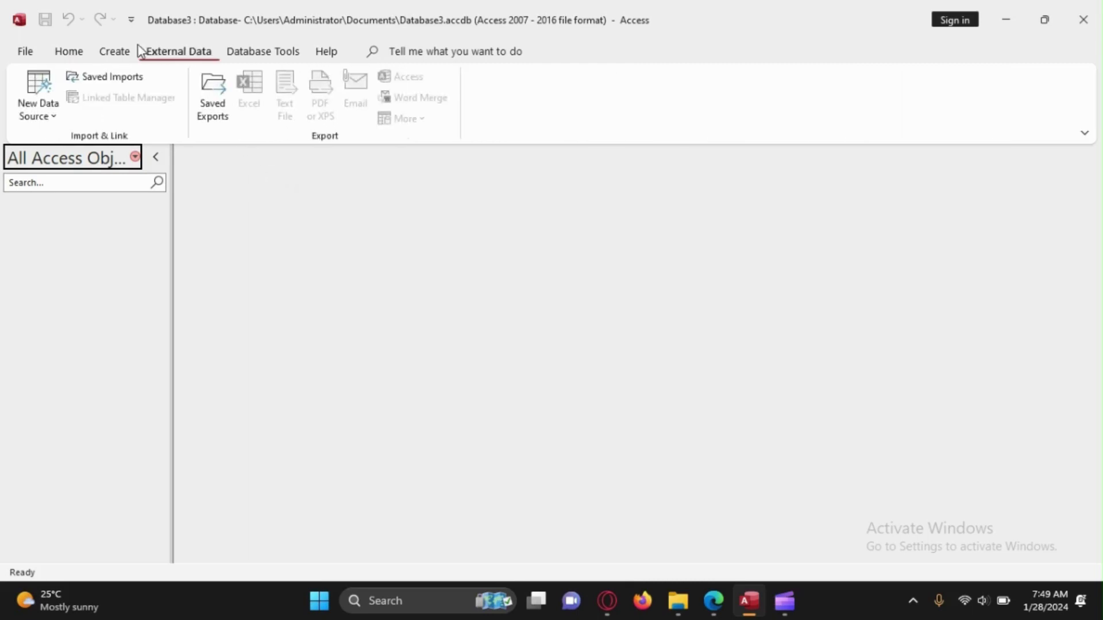
left_click(76, 55)
left_click(167, 53)
left_click(49, 110)
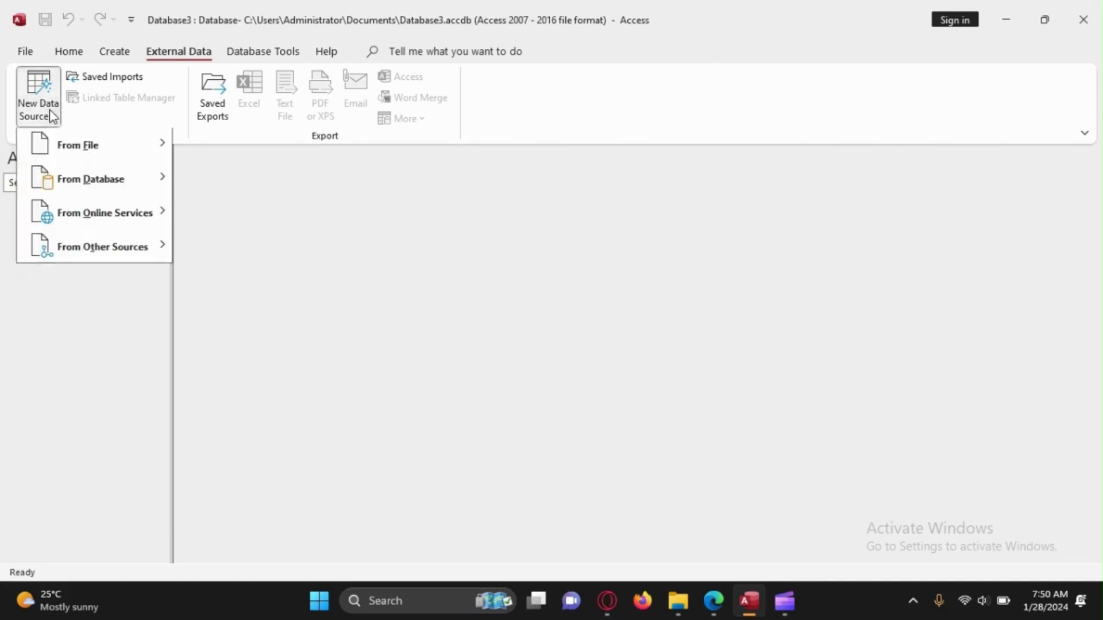
mouse_move(118, 150)
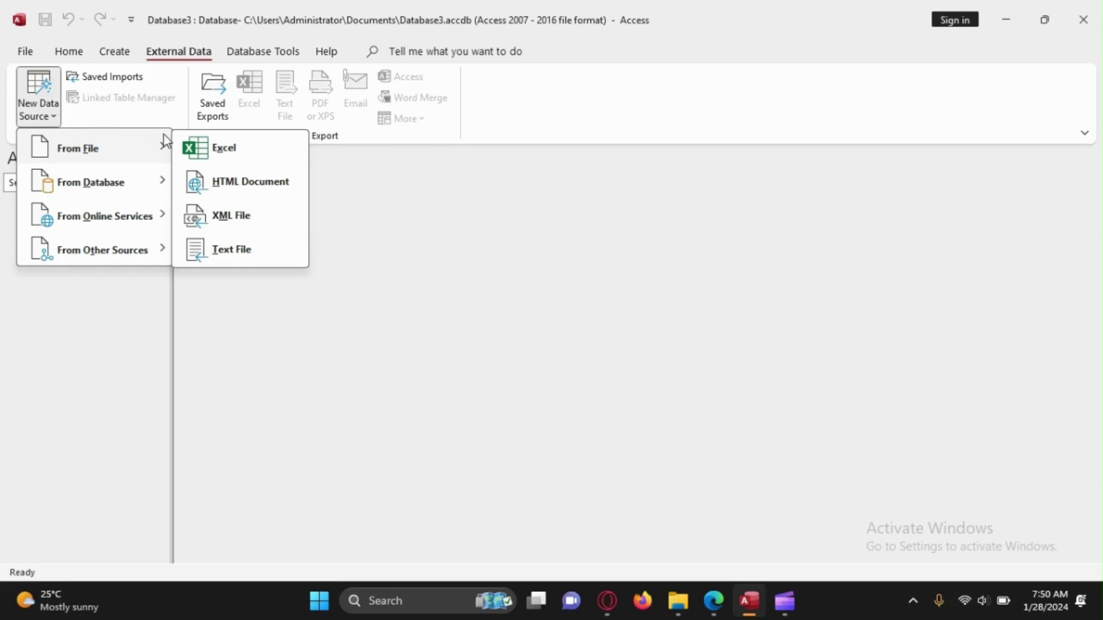
left_click(232, 251)
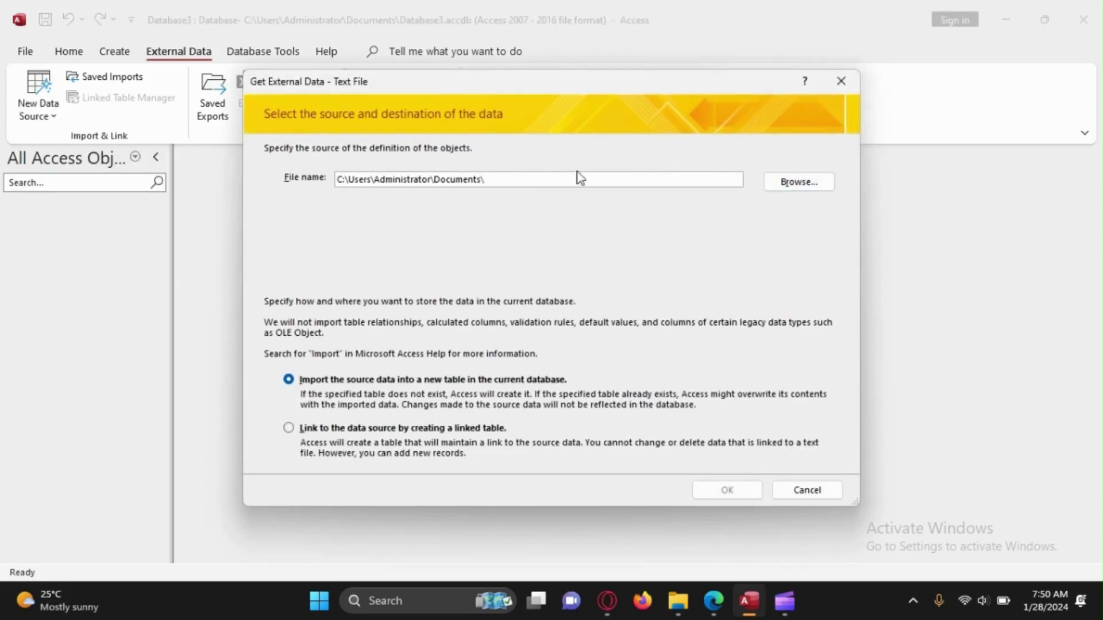
Choose n2302vgames from the 11_0417_02 confidential source files folder in Downloads as the file to import.
left_click(777, 186)
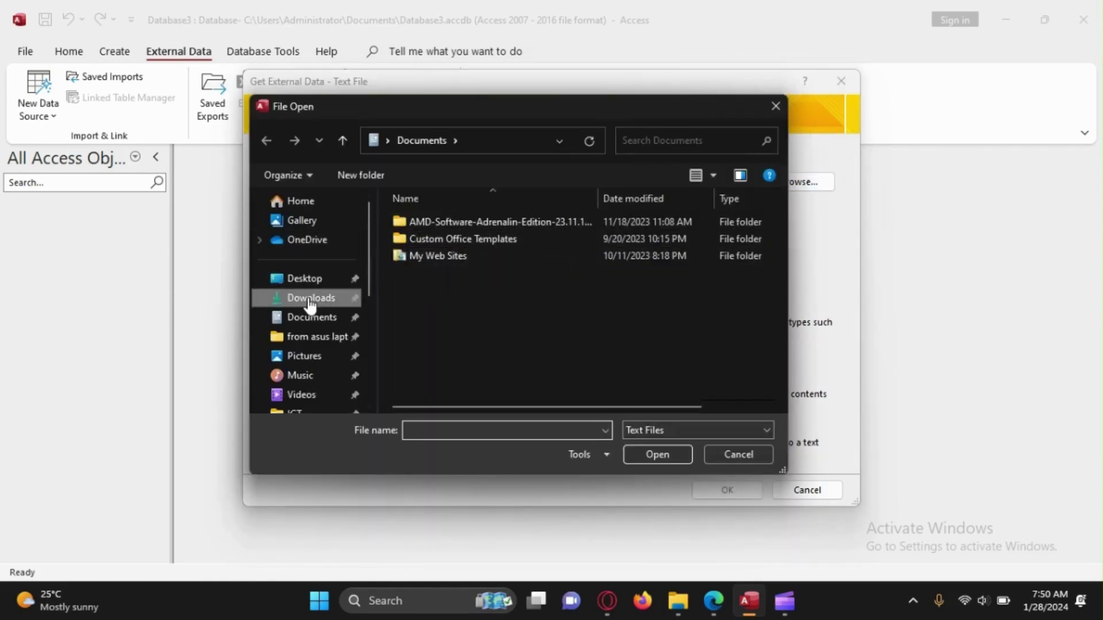
left_click(313, 297)
double_click(452, 244)
double_click(455, 246)
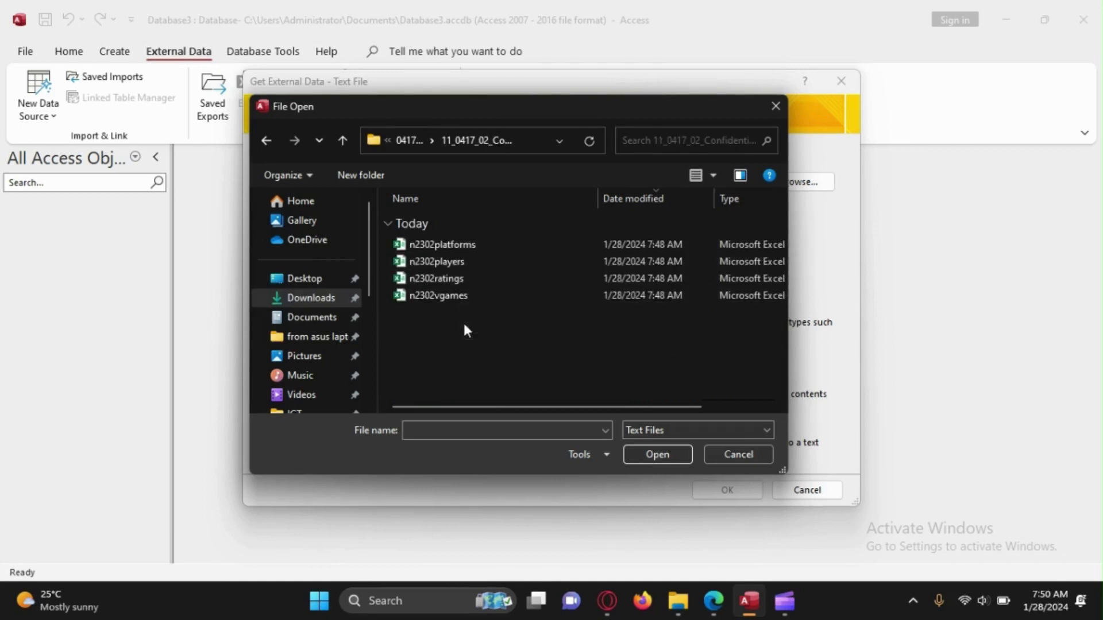
left_click(454, 296)
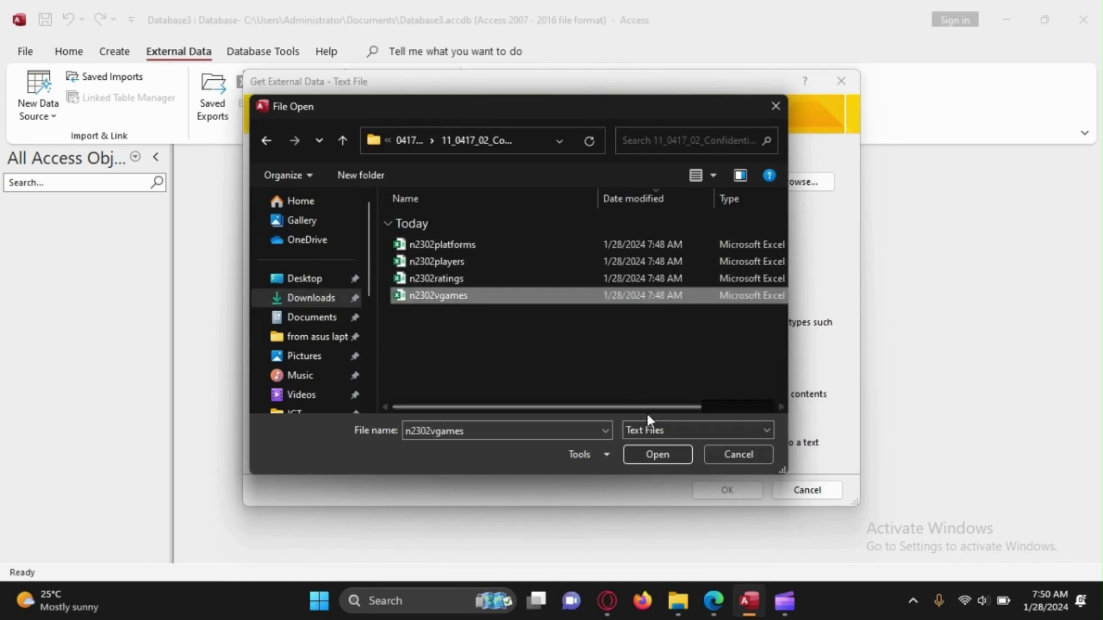
left_click(645, 457)
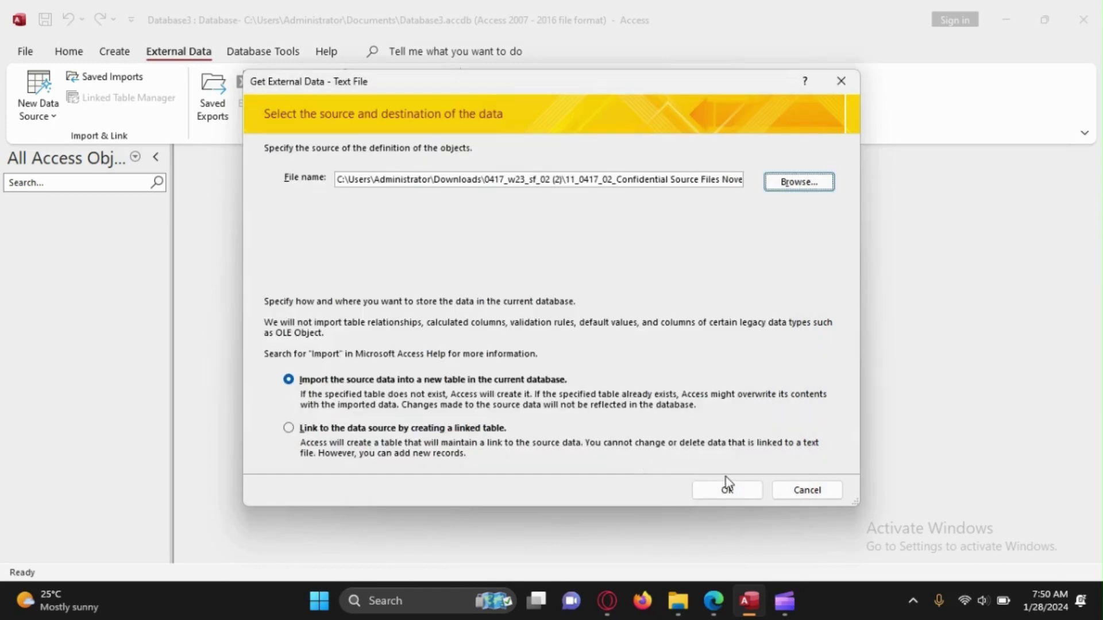
Import the data into a new table as comma-delimited text, with the first row containing field names.
left_click(726, 491)
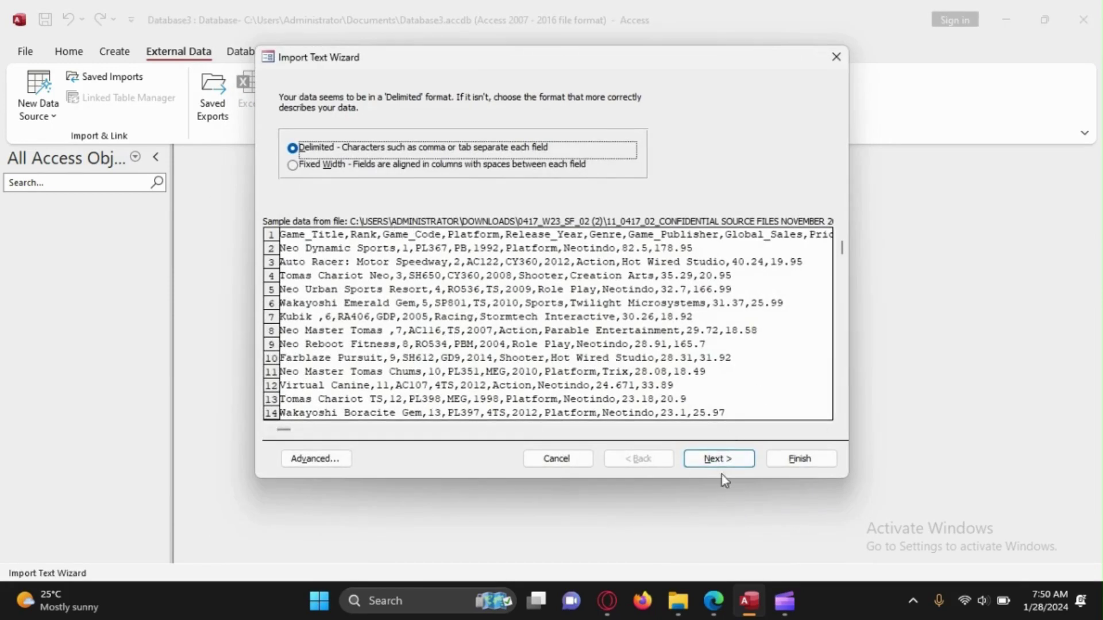
left_click(716, 460)
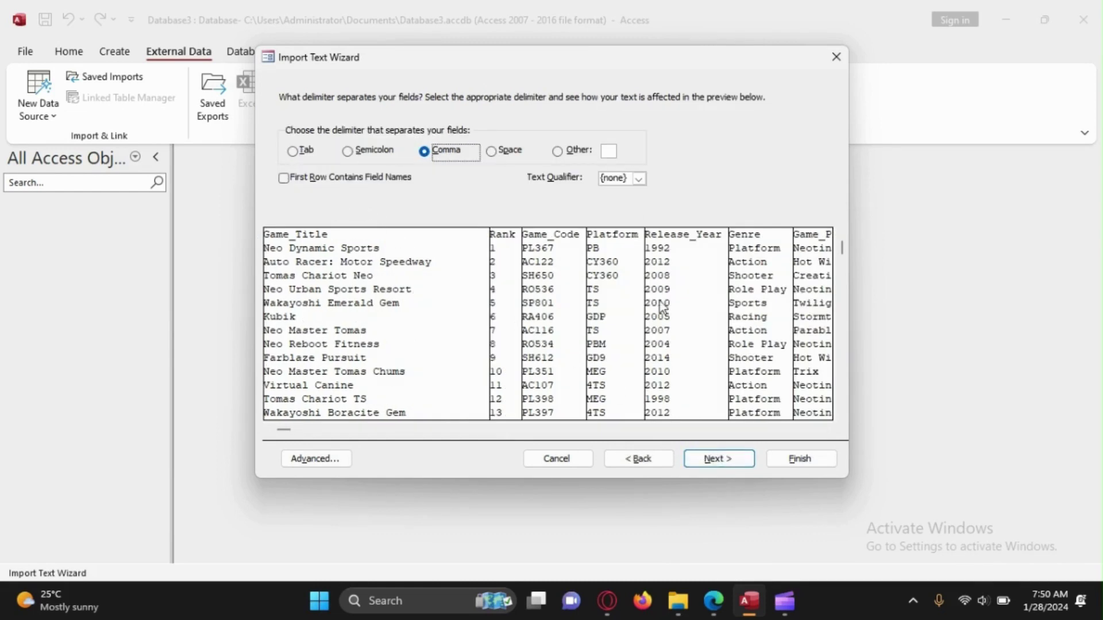
left_click(306, 178)
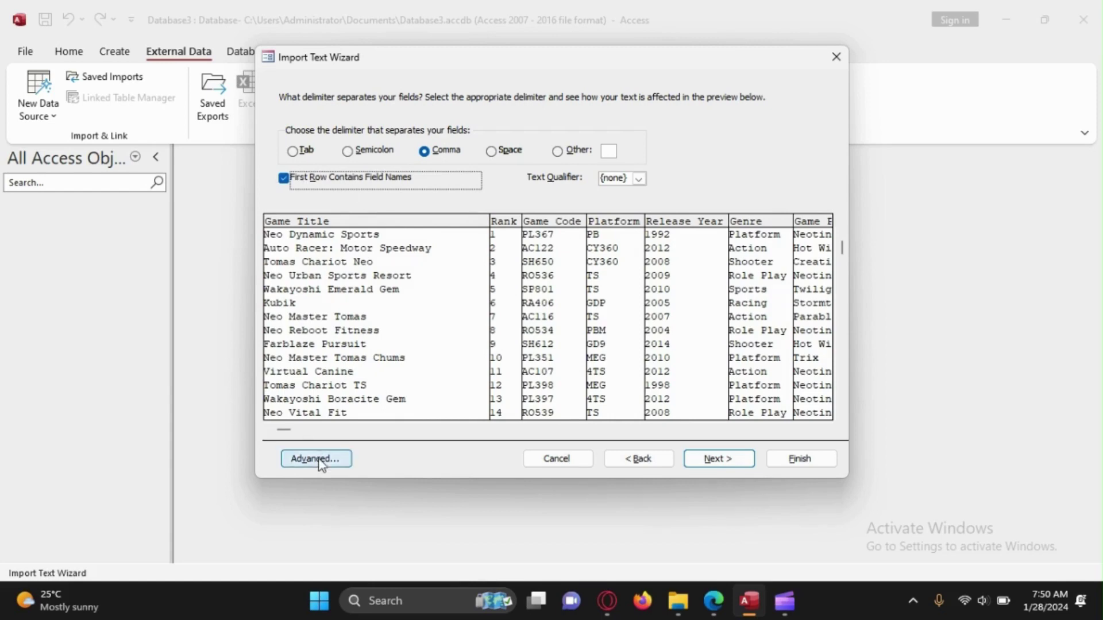
Switch to the question paper, read the required field names and data types for n2302vgames.csv, and return to the import wizard.
mouse_move(607, 600)
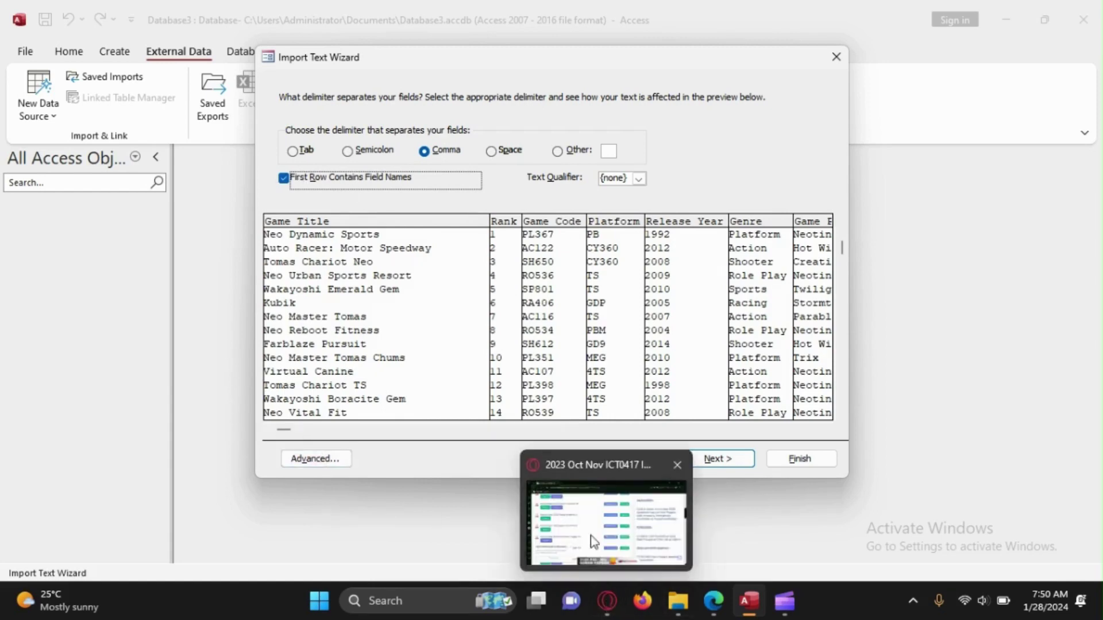
mouse_move(677, 560)
mouse_move(713, 601)
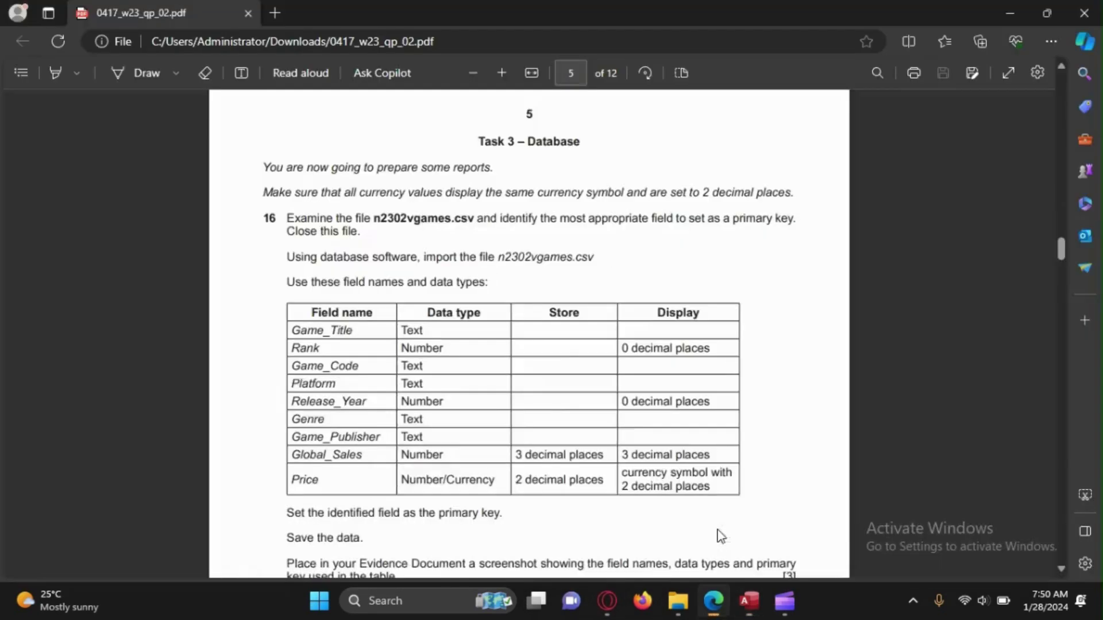
left_click(721, 534)
scroll(465, 354, "down", 1)
left_click_drag(287, 180, 456, 311)
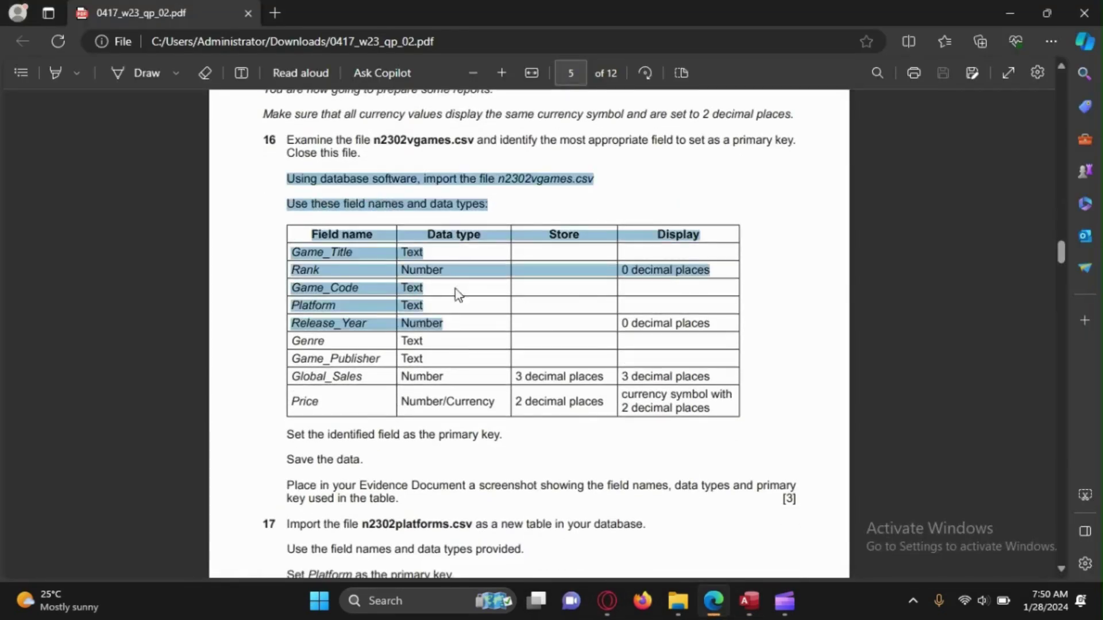
left_click(414, 278)
left_click_drag(319, 237, 682, 384)
left_click(807, 218)
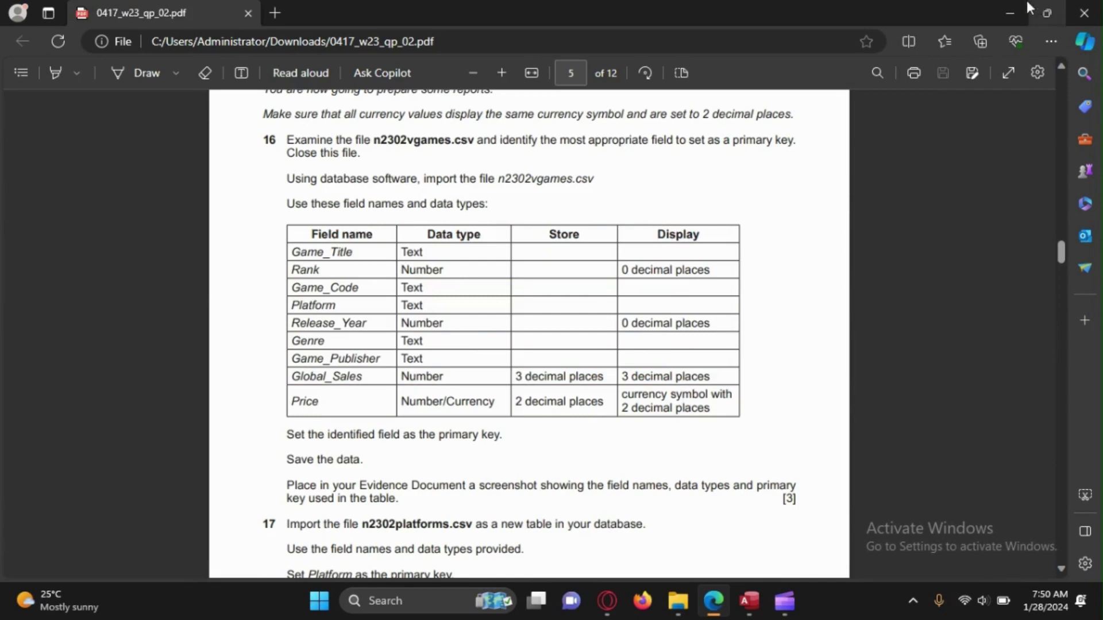
left_click(1009, 12)
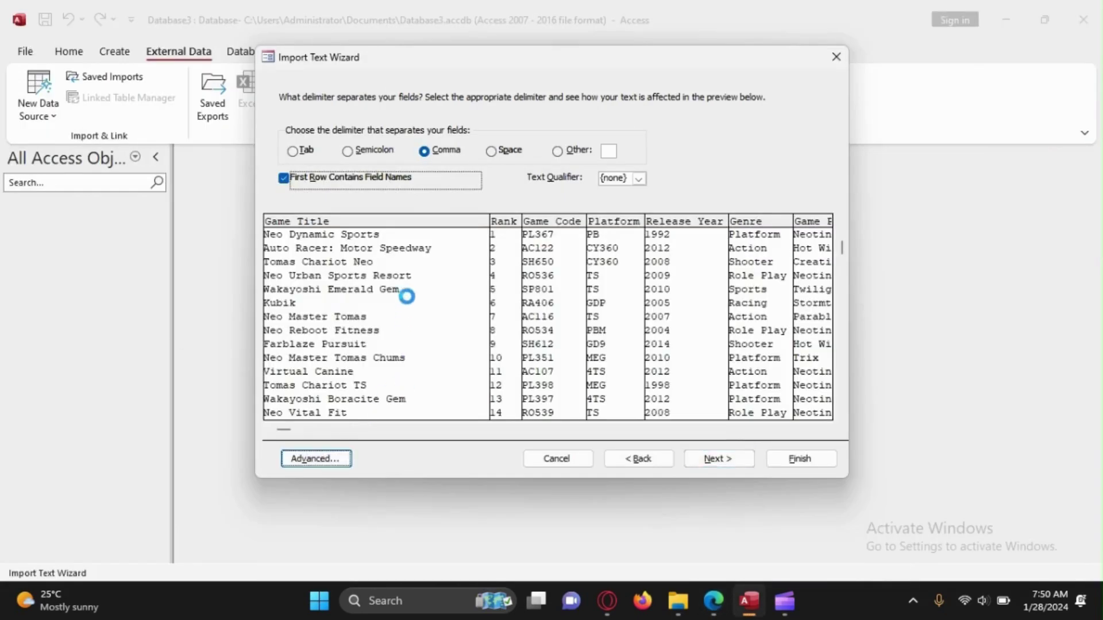
Open the advanced import specification and compare its field data types with the table in the question paper.
left_click_drag(494, 82, 549, 126)
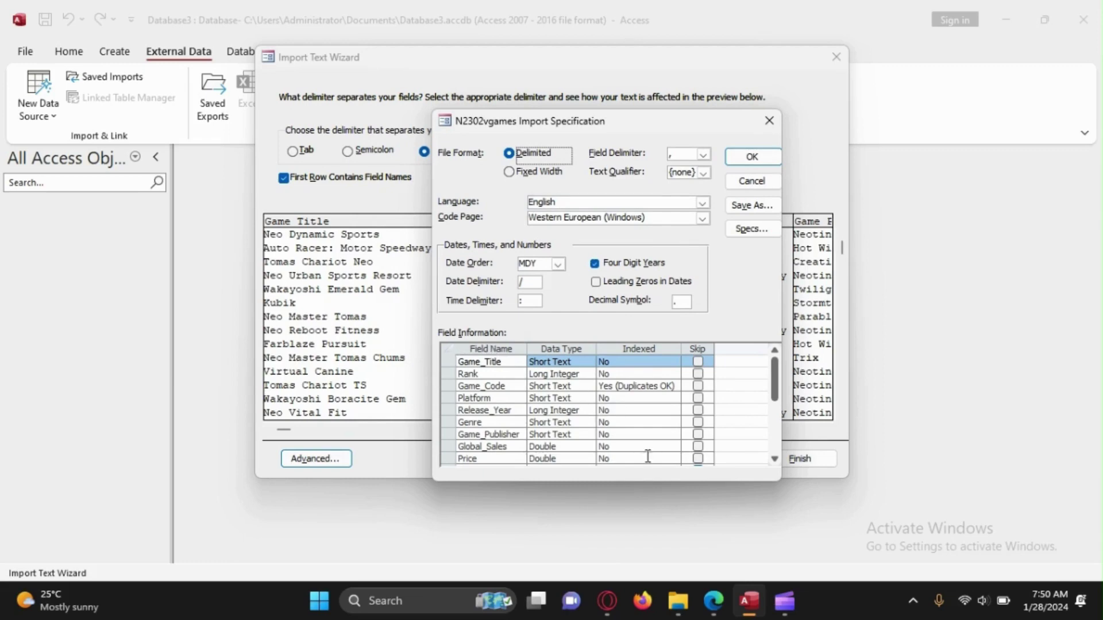
mouse_move(713, 601)
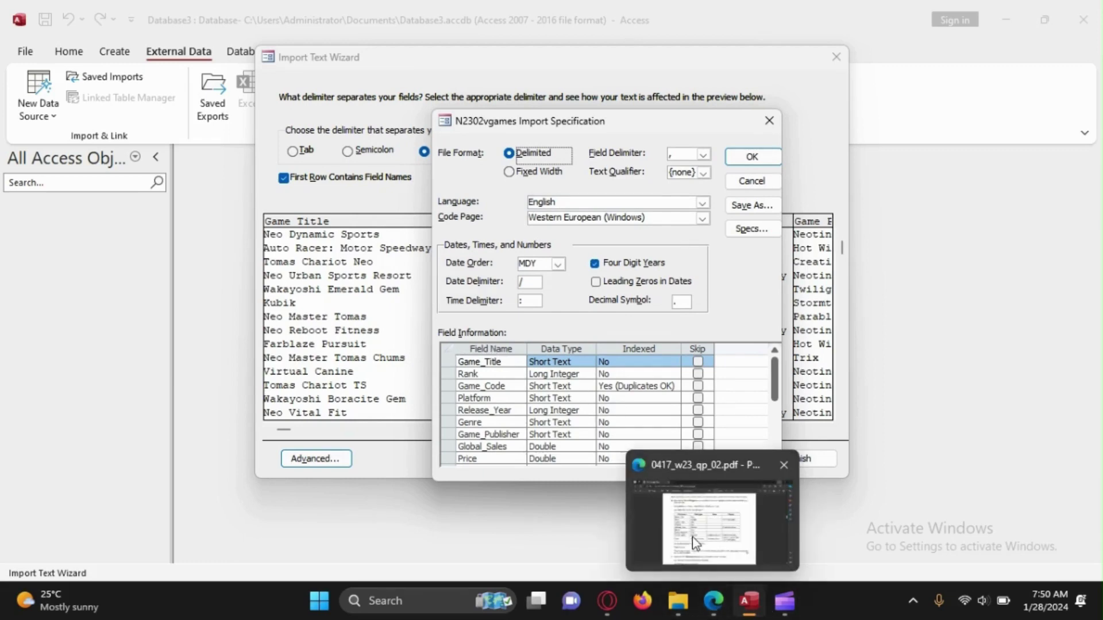
mouse_move(696, 543)
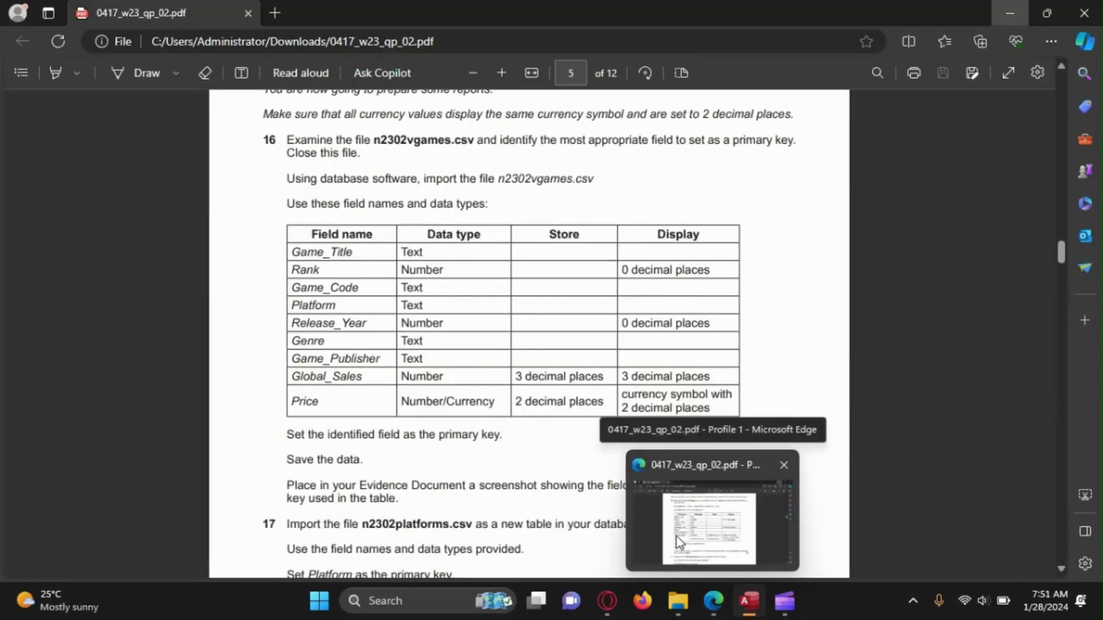
left_click(678, 543)
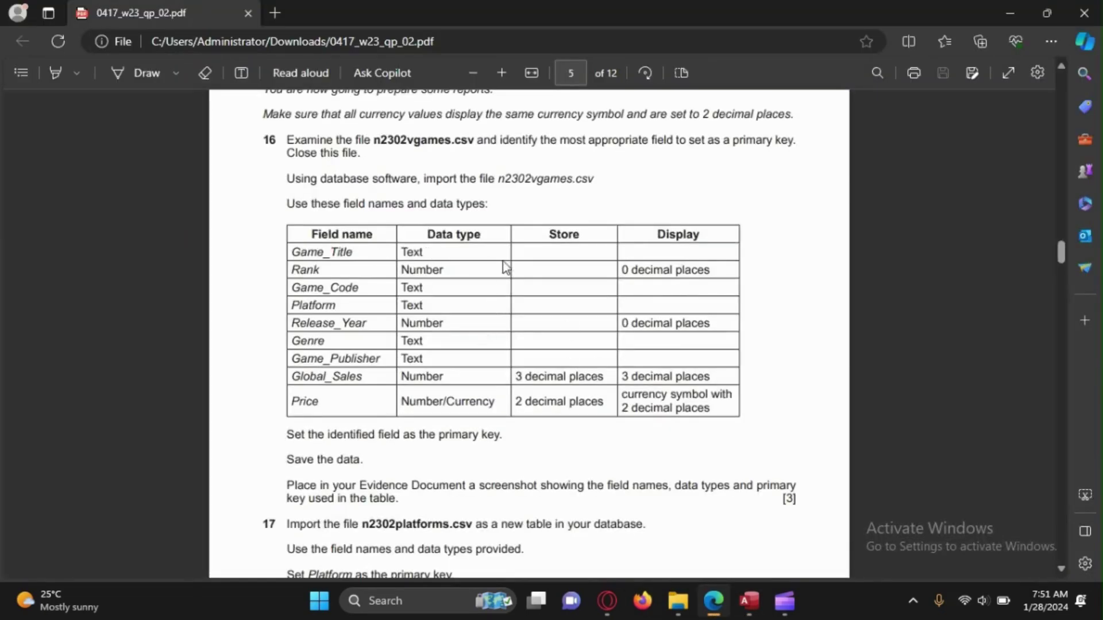
mouse_move(749, 601)
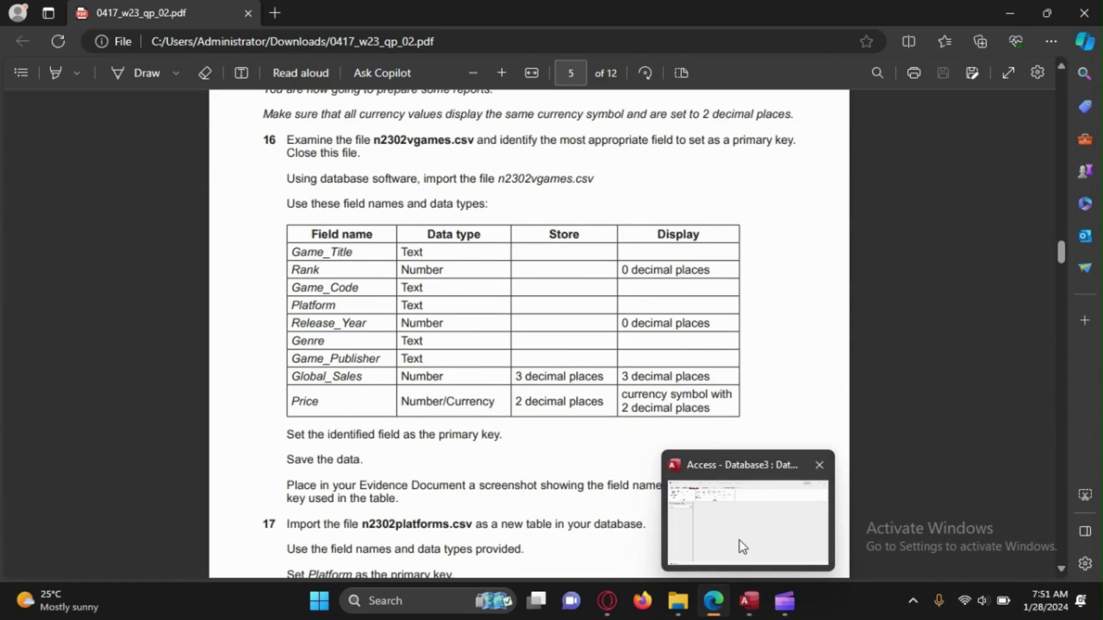
mouse_move(743, 547)
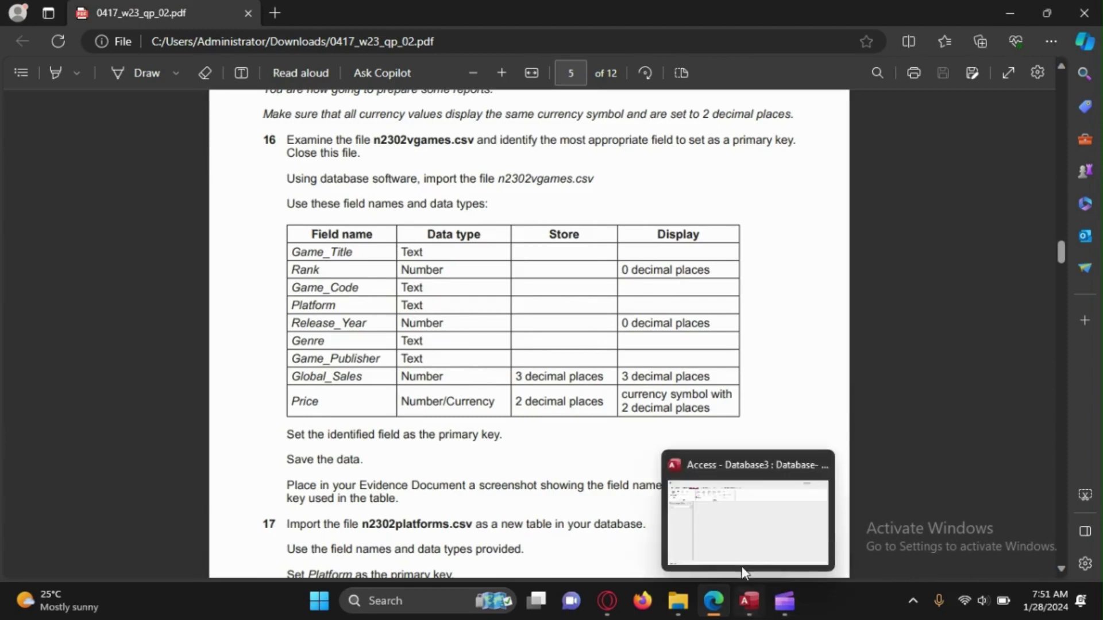
left_click(741, 603)
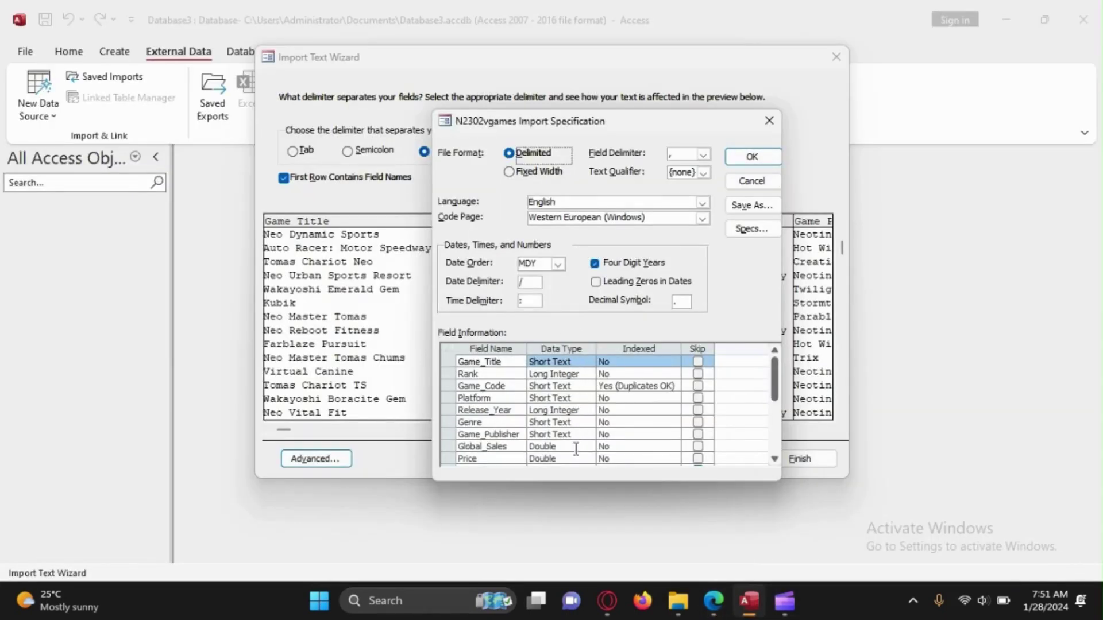
scroll(579, 410, "down", 1)
scroll(579, 410, "up", 1)
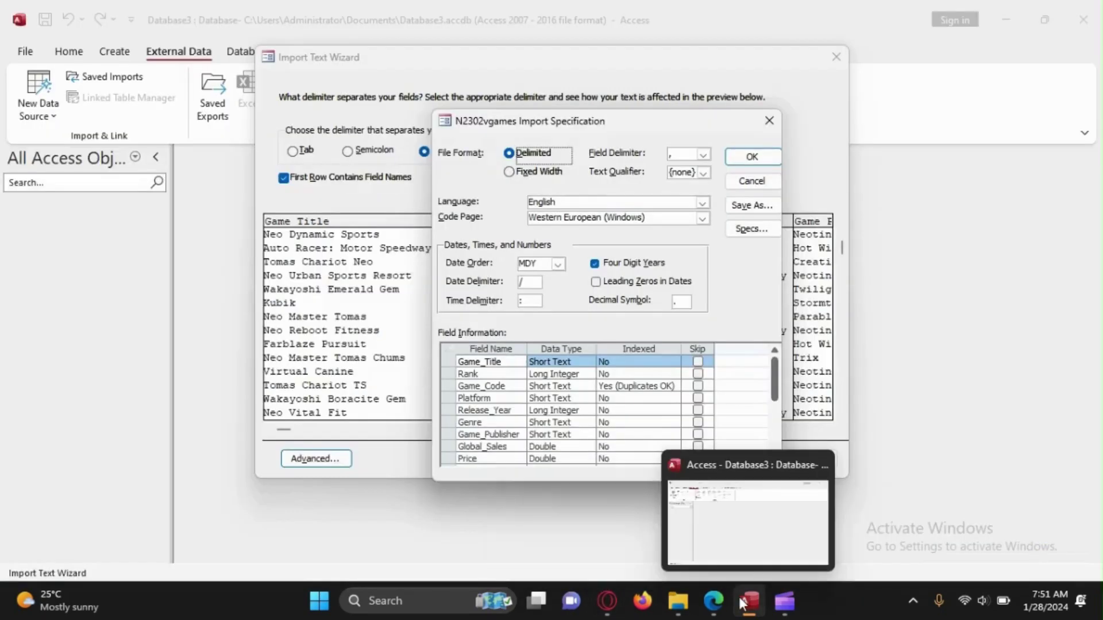
Check the data types and stored decimal places required for Global_Sales and Price in the question paper, and return to Access.
mouse_move(725, 602)
mouse_move(698, 542)
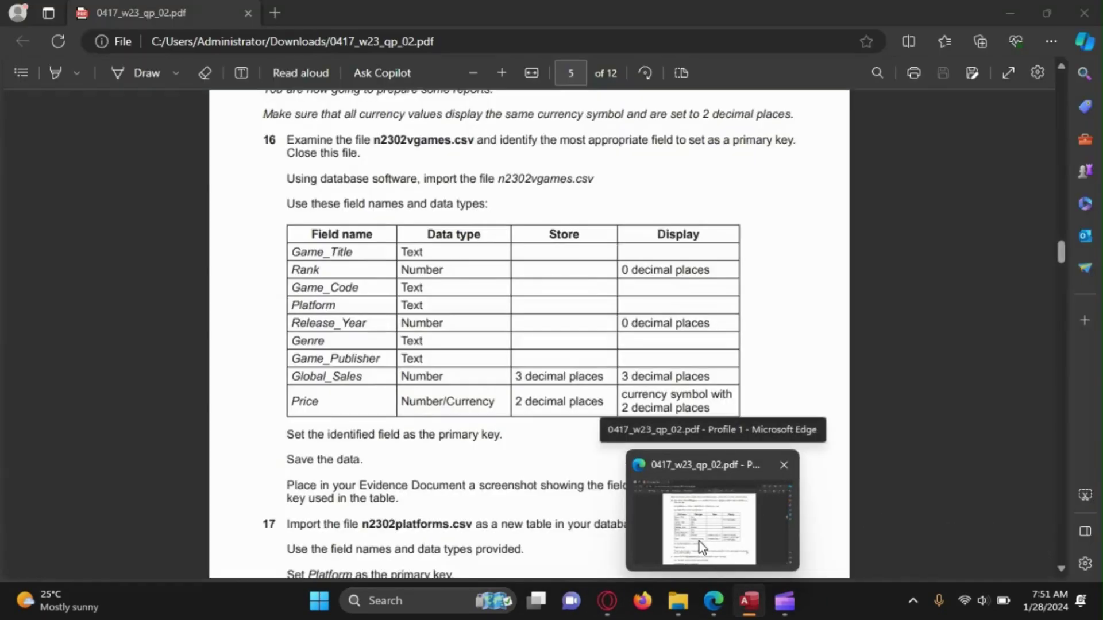
left_click(698, 542)
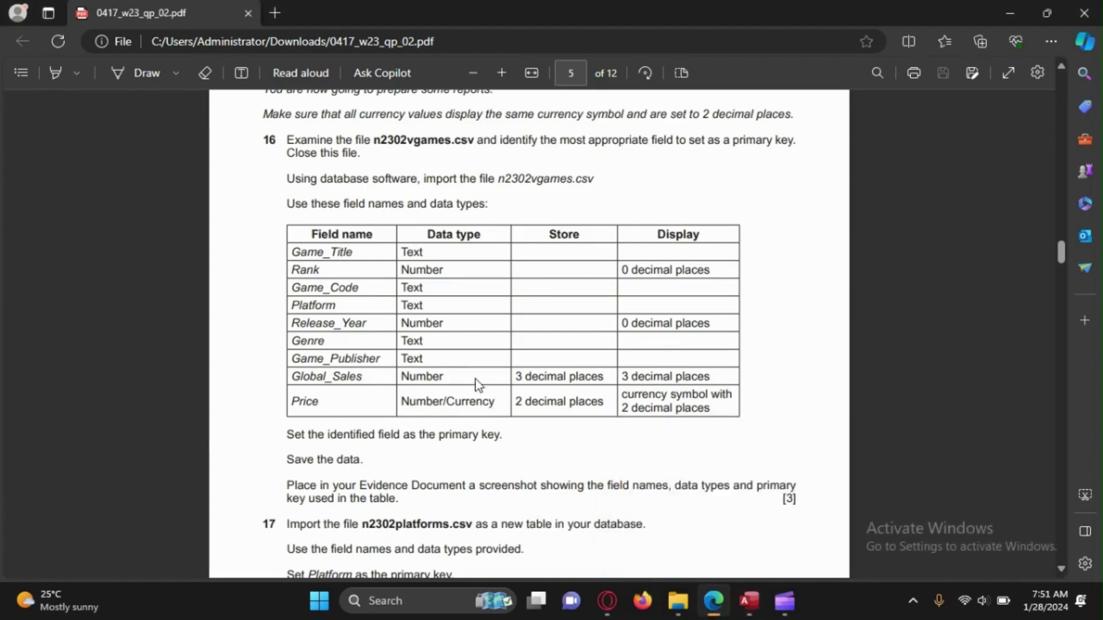
left_click_drag(409, 376, 571, 410)
left_click(422, 381)
left_click_drag(520, 373, 632, 379)
left_click_drag(516, 402, 604, 409)
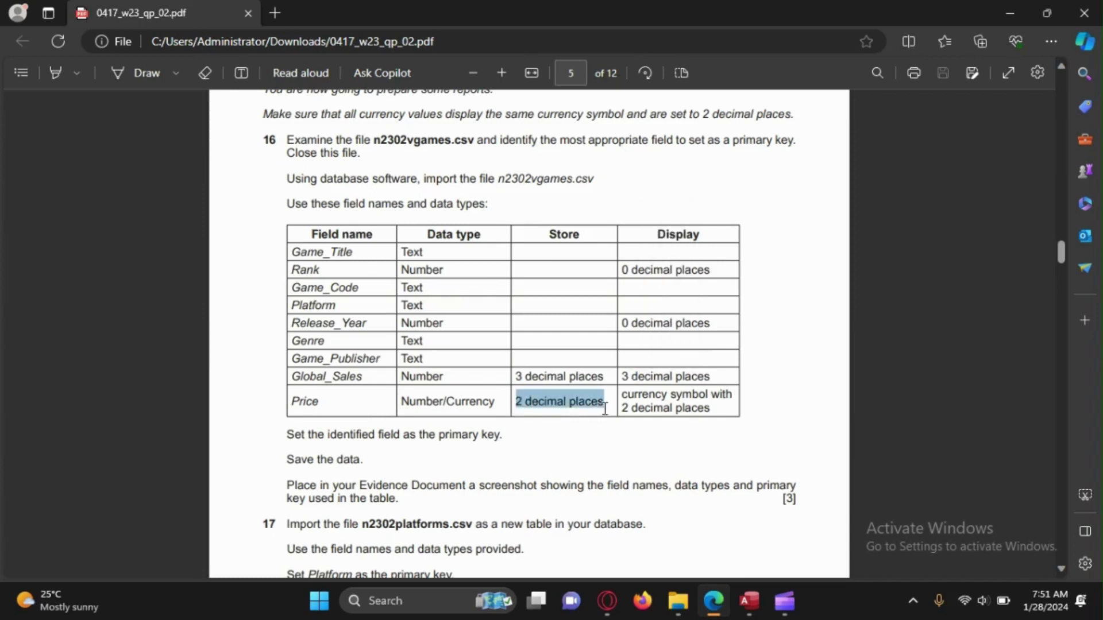
left_click(699, 518)
mouse_move(749, 601)
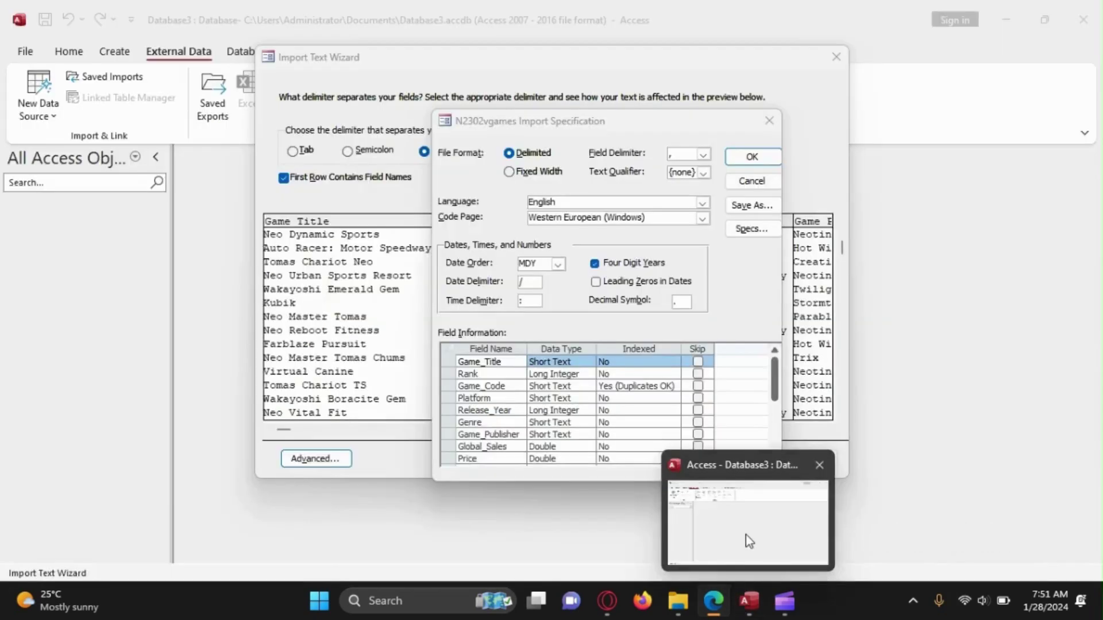
left_click(745, 536)
Check the Global_Sales data type against the question paper, keep it as Double, and accept the import specification.
scroll(554, 425, "down", 1)
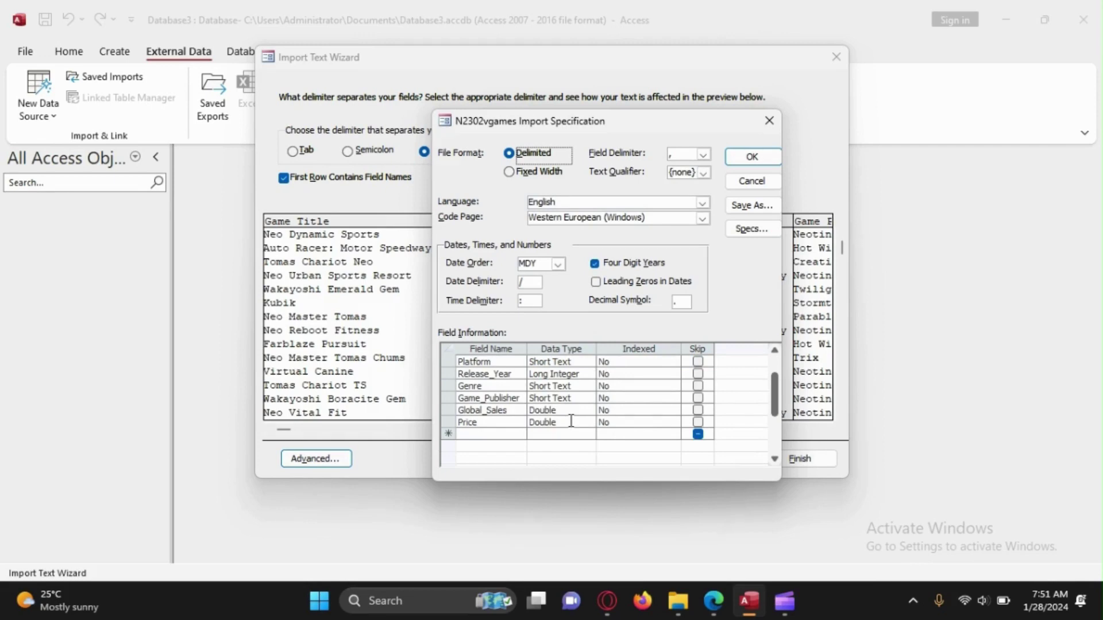
left_click(571, 413)
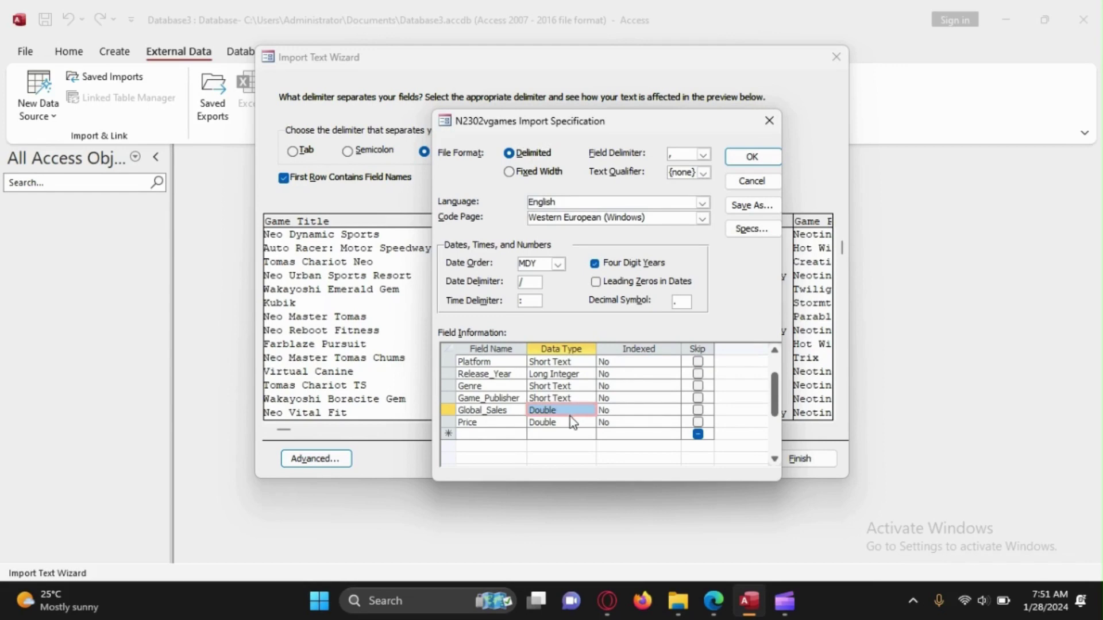
left_click(571, 412)
scroll(592, 396, "up", 1)
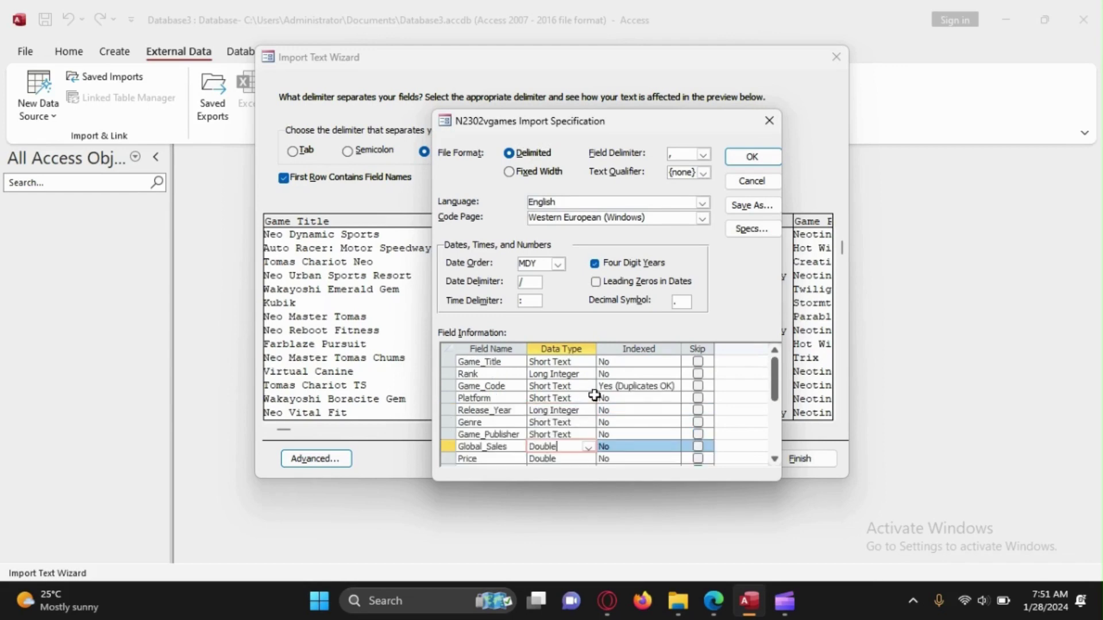
left_click(606, 517)
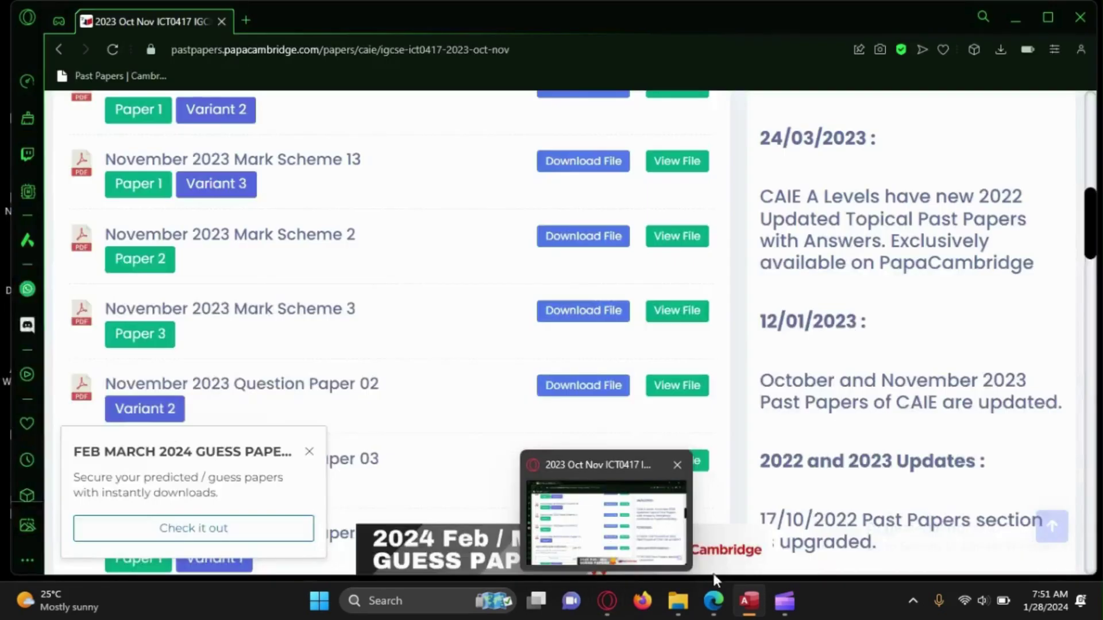
left_click(714, 540)
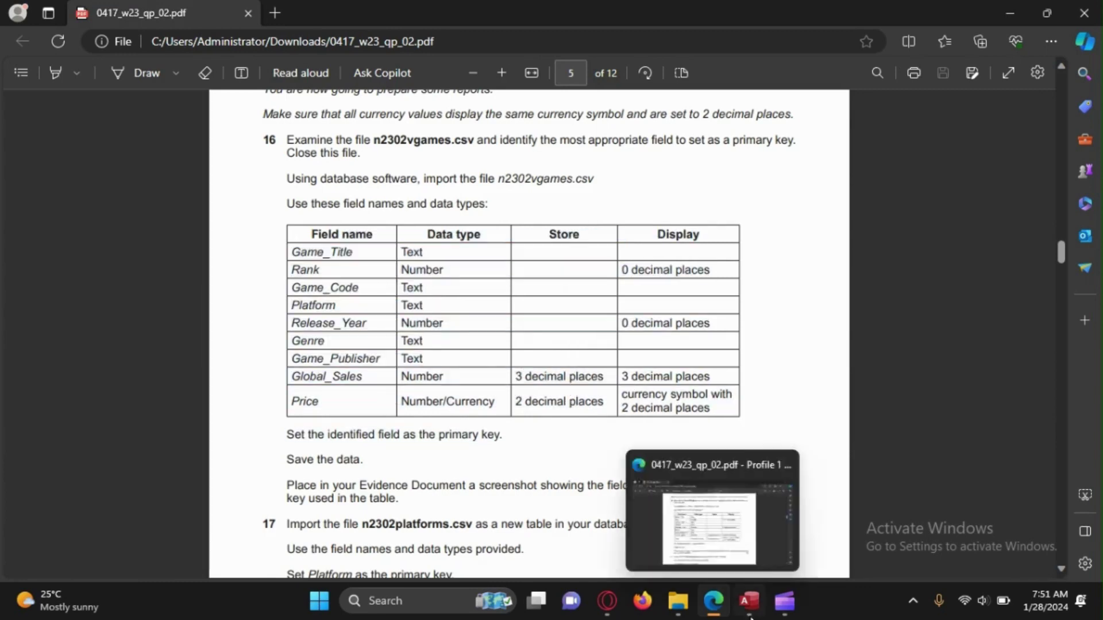
left_click(704, 529)
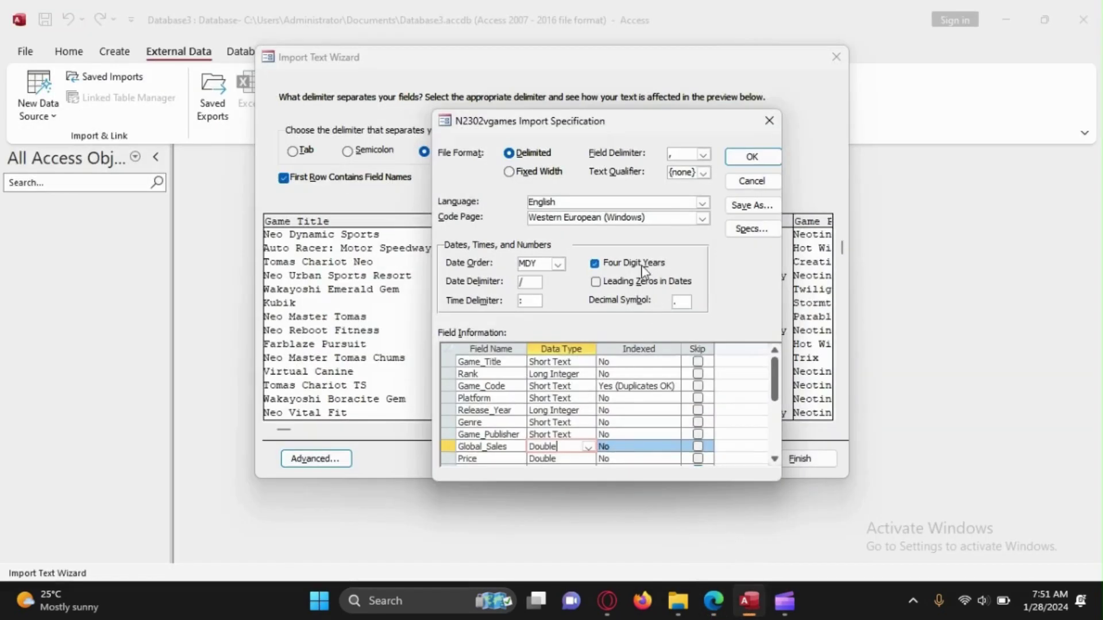
left_click(750, 157)
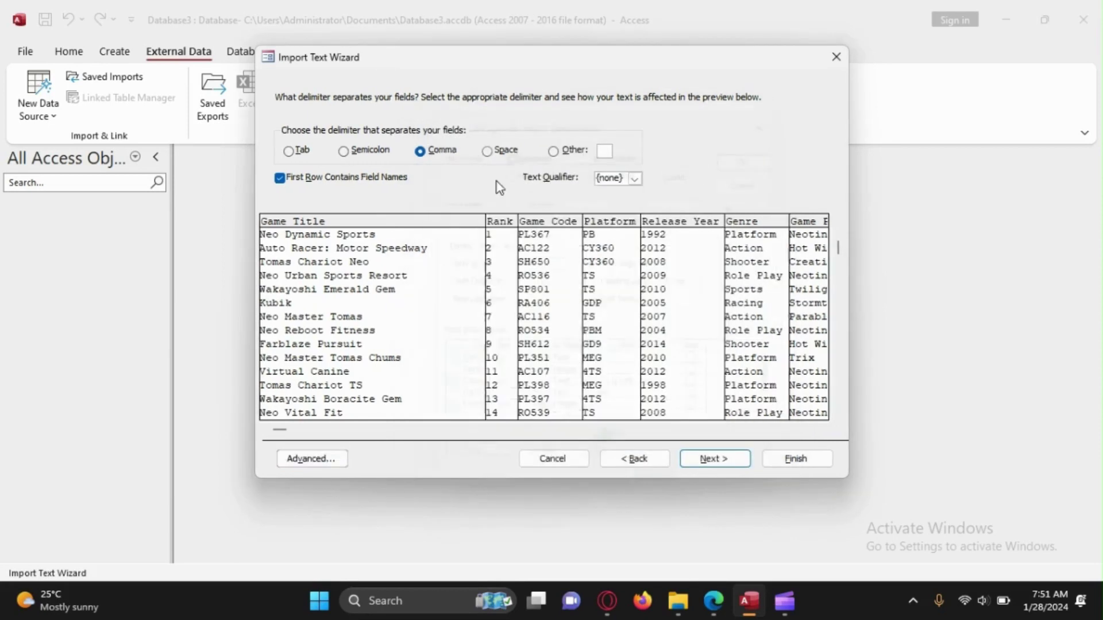
Keep the imported field options and choose Game_Code as the new table's own primary key.
left_click(695, 461)
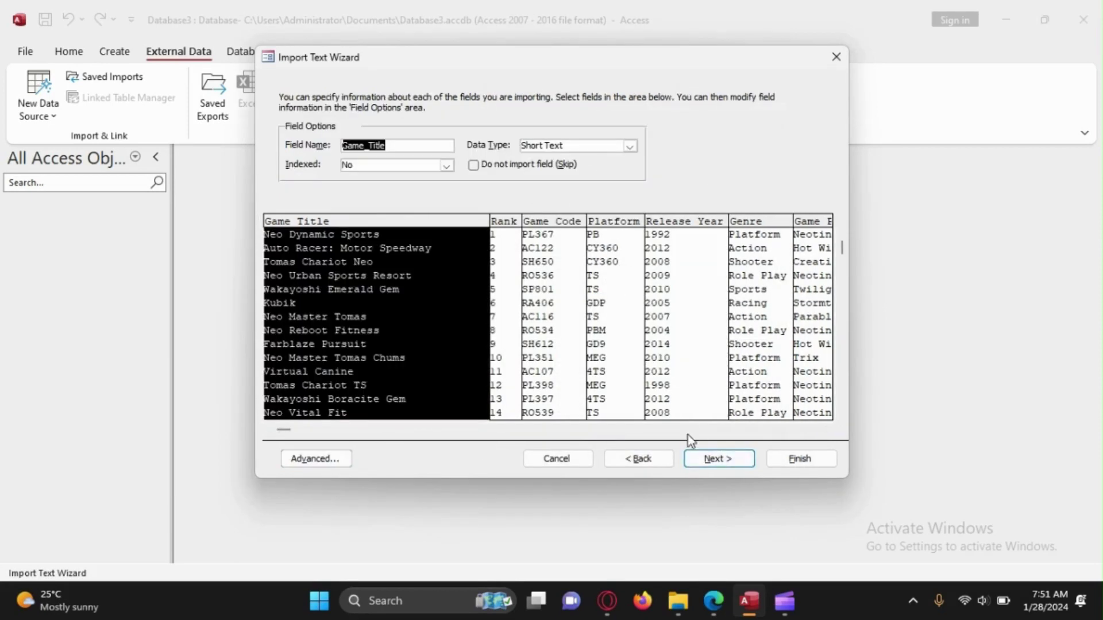
left_click(728, 459)
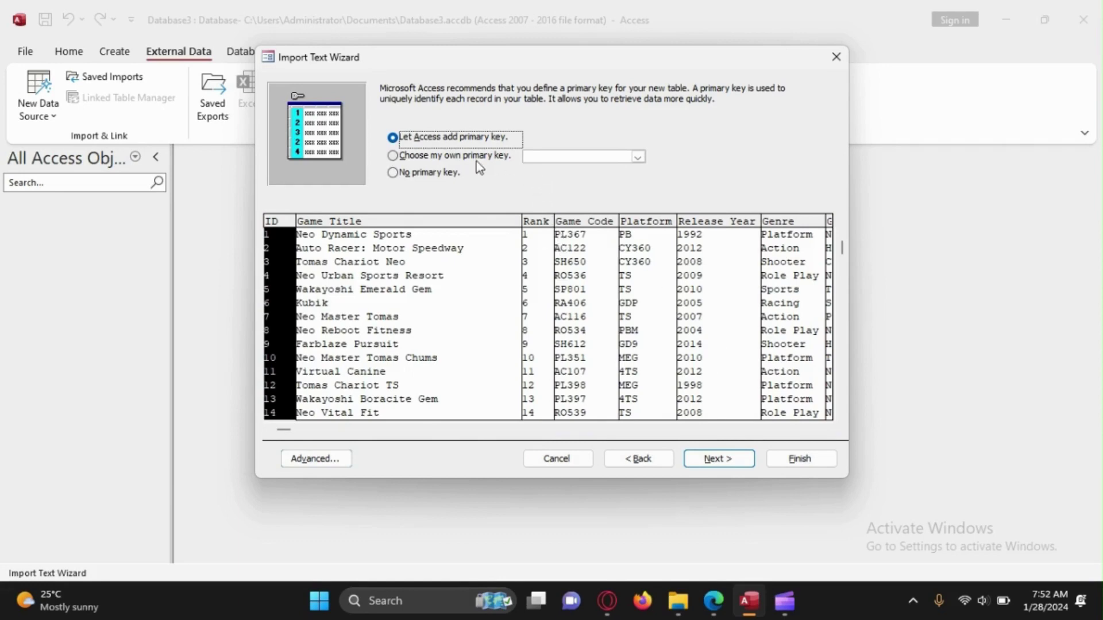
left_click(392, 157)
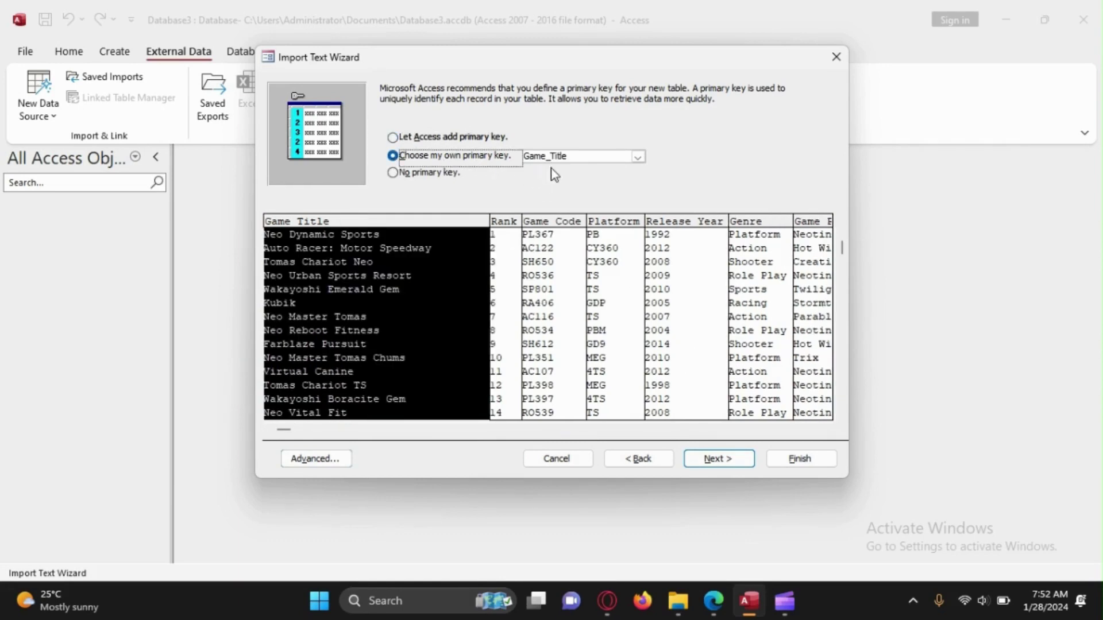
left_click(637, 162)
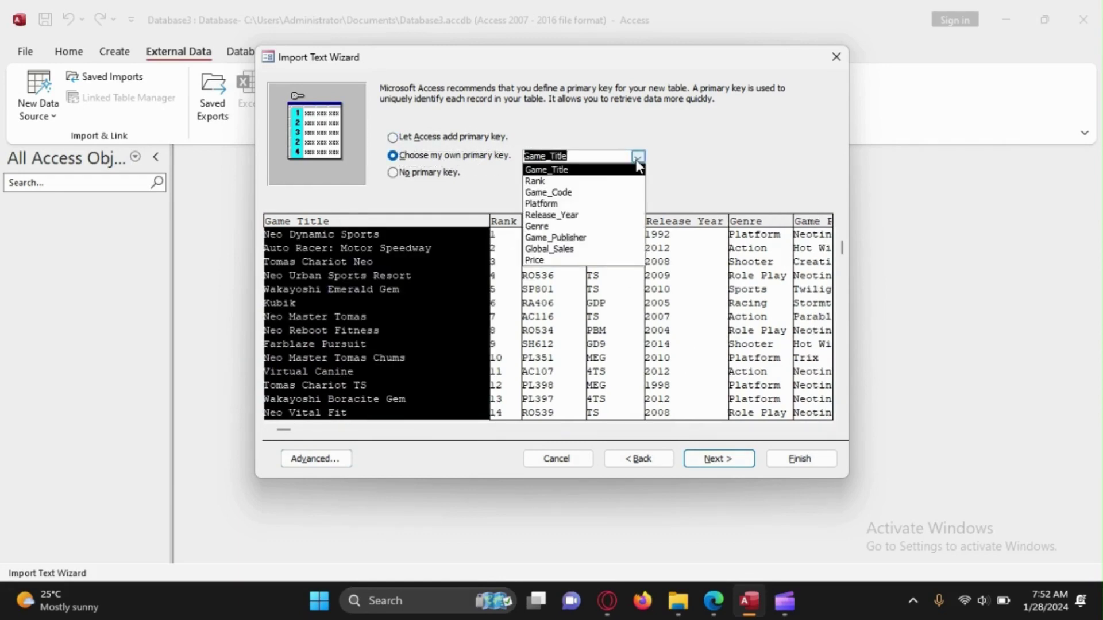
left_click(569, 194)
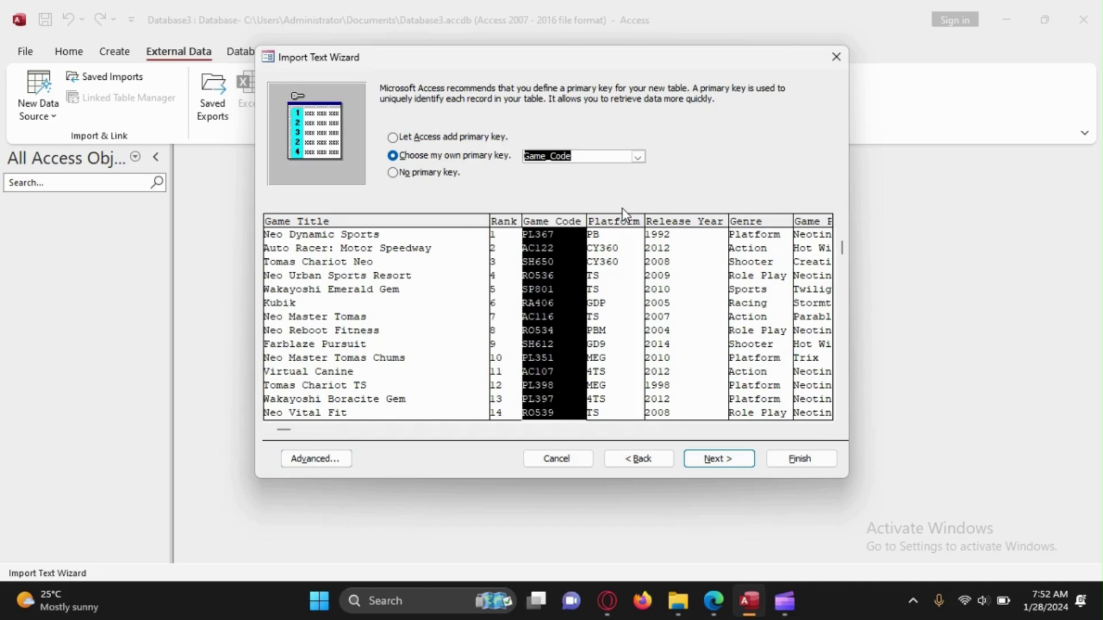
Name the destination table GAMES TABLE, finish the import, and close the wizard without saving the import steps.
left_click(725, 454)
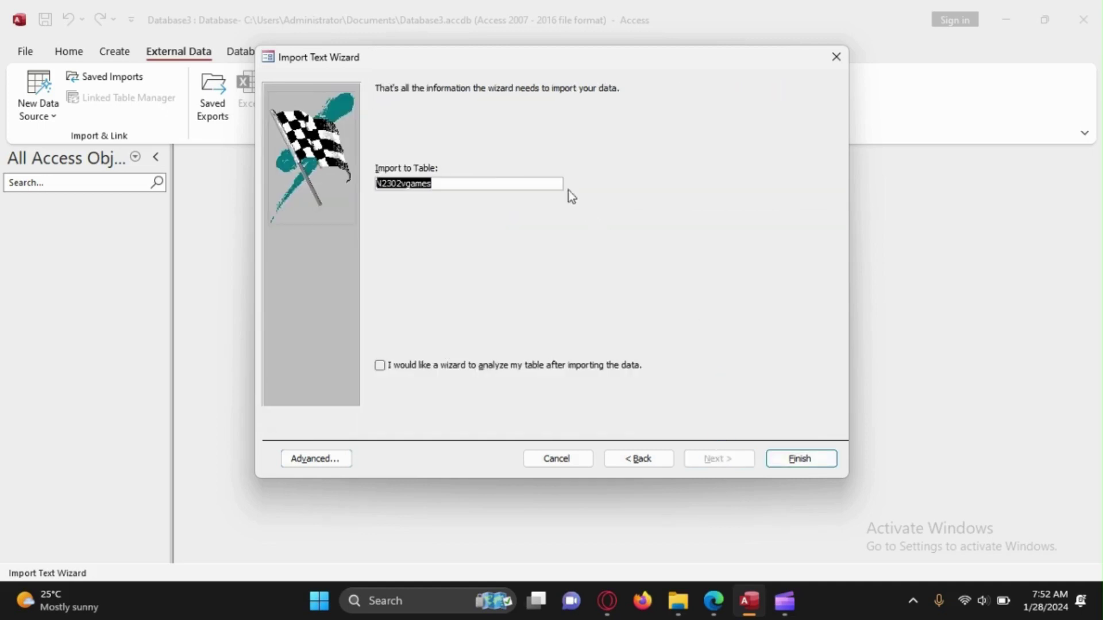
key("Delete")
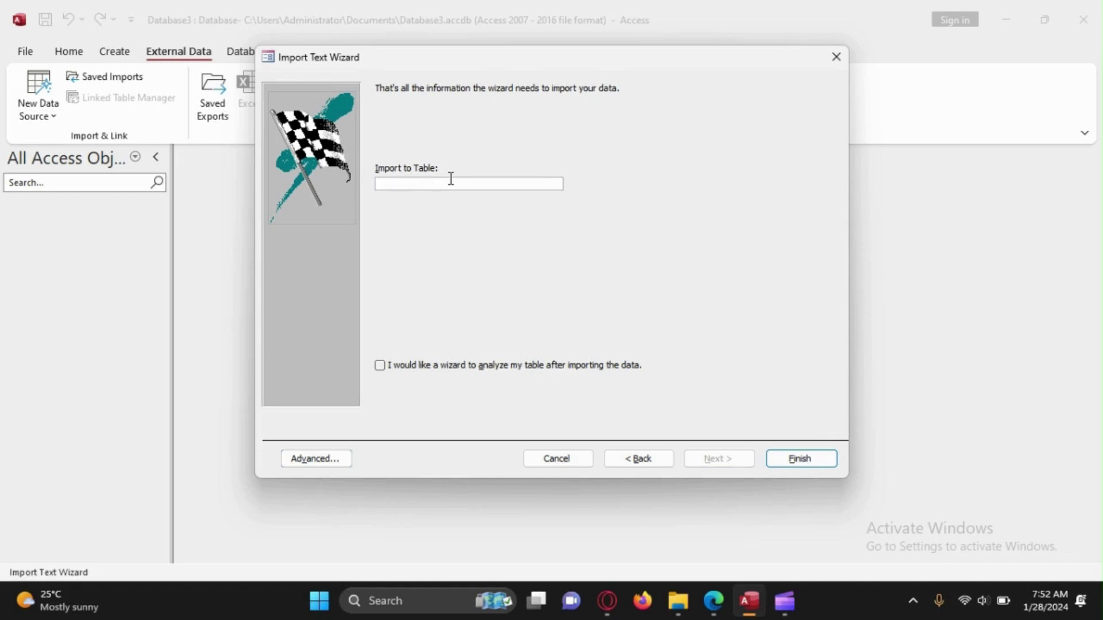
key("Caps_Lock")
type("GAMES TABLE")
key("Return")
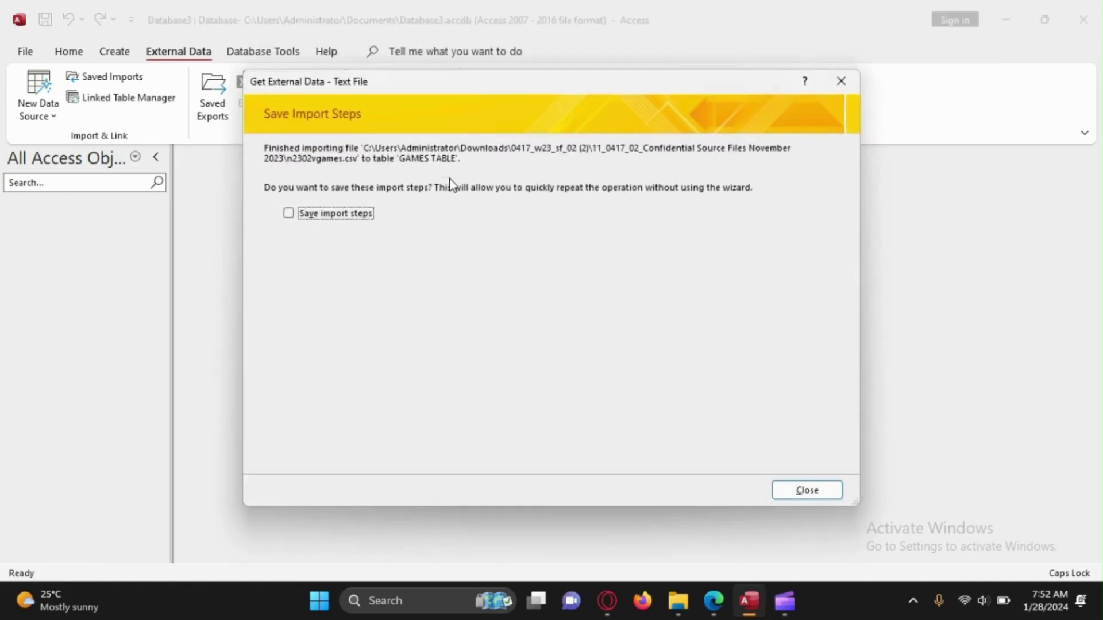
left_click(840, 87)
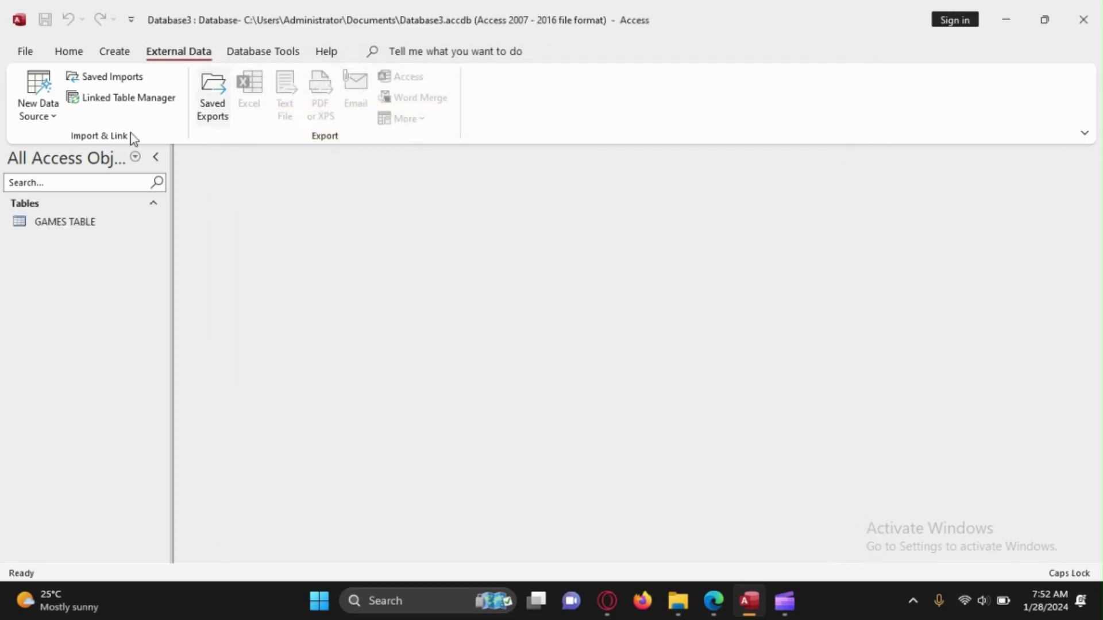
Open GAMES TABLE and fit the width of all its columns to their contents.
double_click(80, 222)
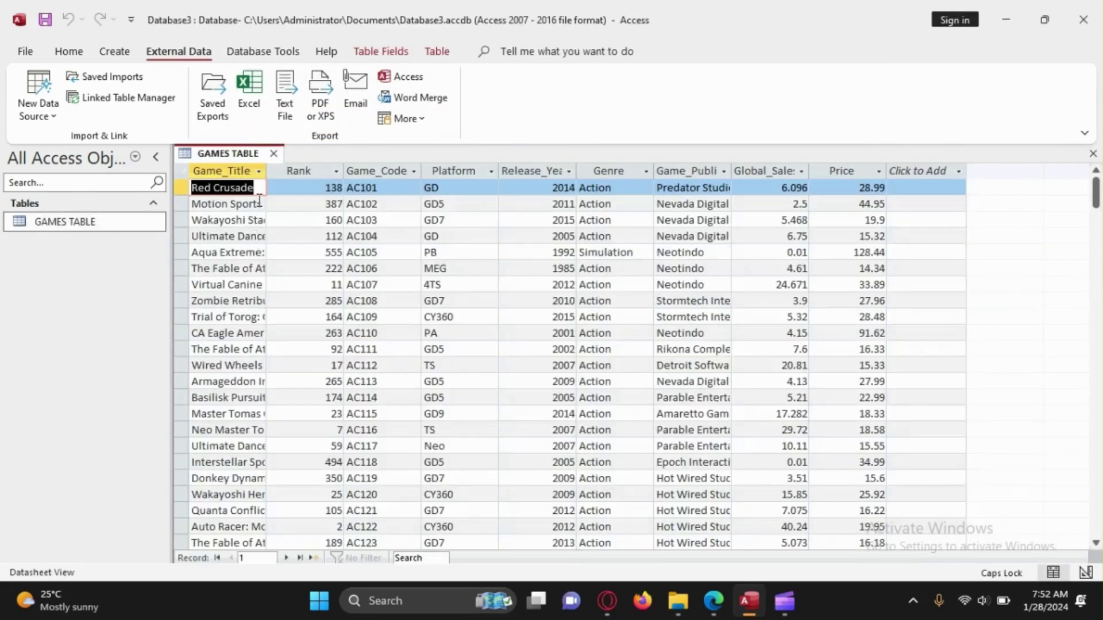
left_click(181, 170)
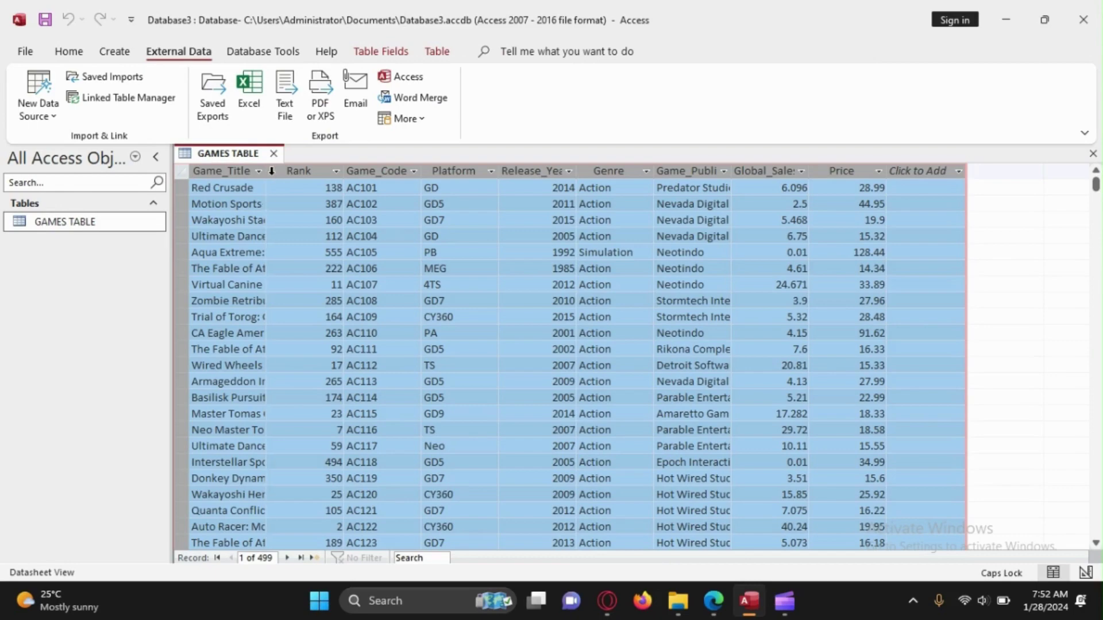
double_click(266, 171)
left_click(1048, 349)
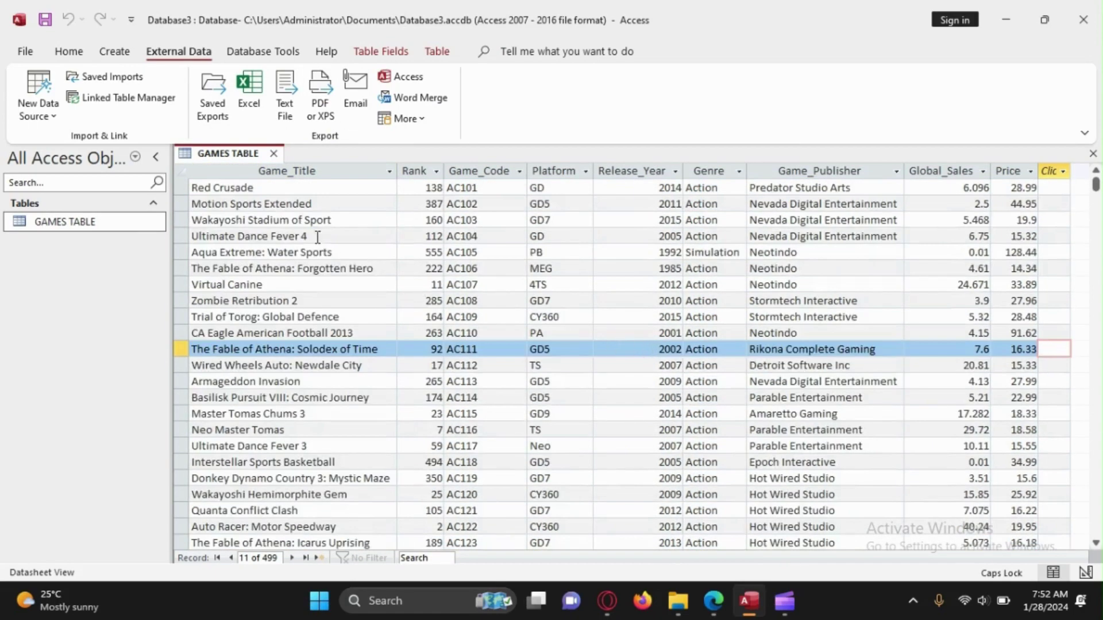
left_click(69, 52)
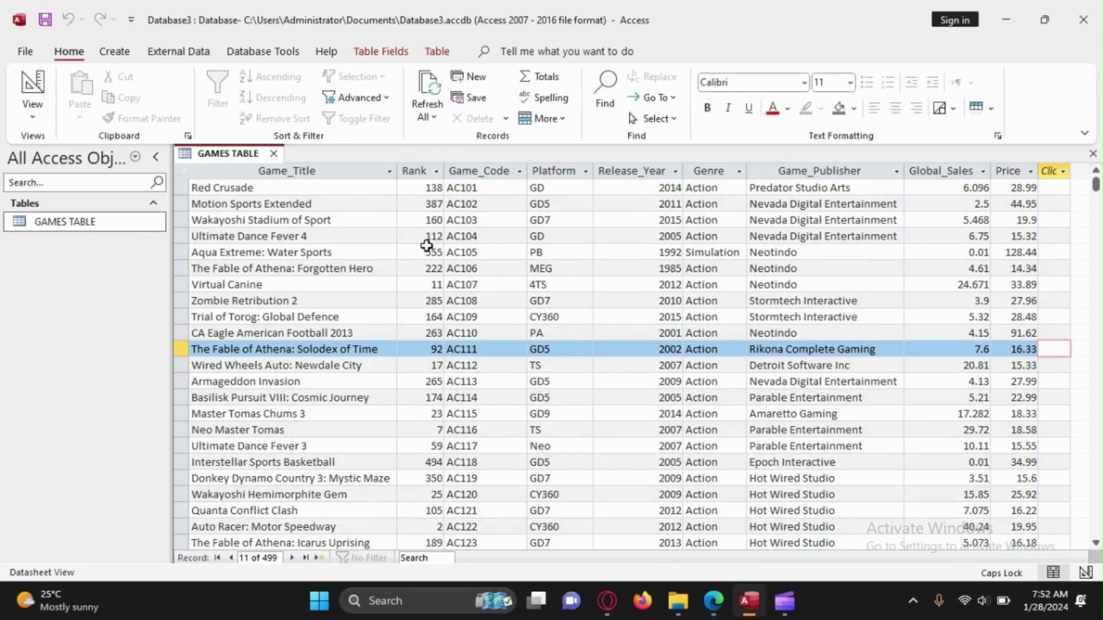
Read the remaining instructions of question 16 and the n2302platforms.csv import task in the question paper, and return to Access.
left_click(713, 601)
left_click_drag(286, 431, 492, 523)
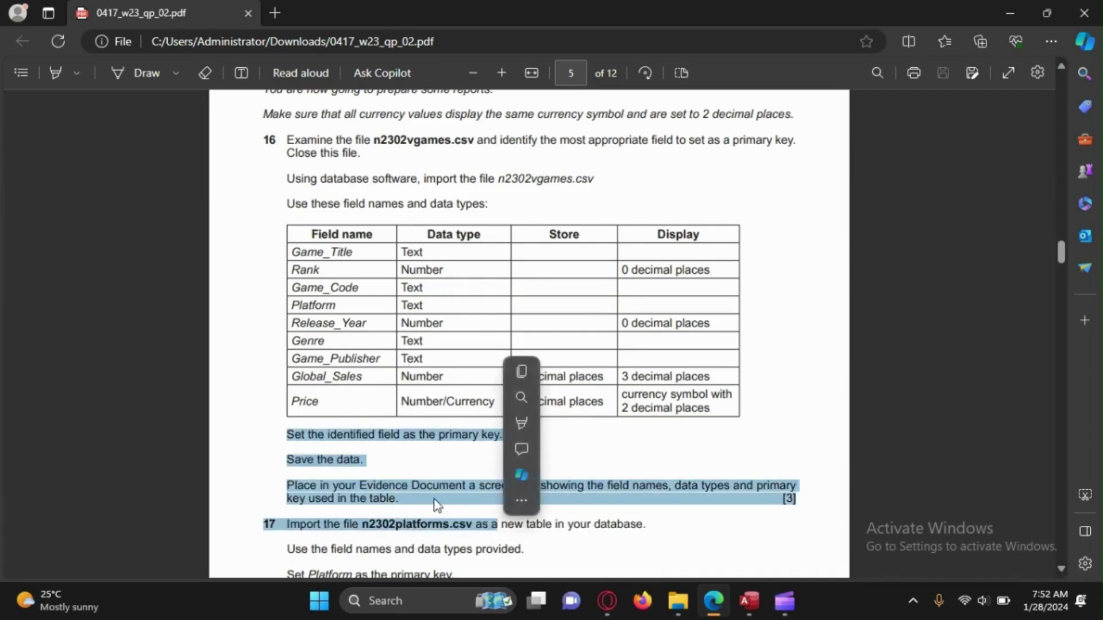
left_click(439, 506)
scroll(439, 506, "down", 4)
left_click_drag(288, 248, 455, 291)
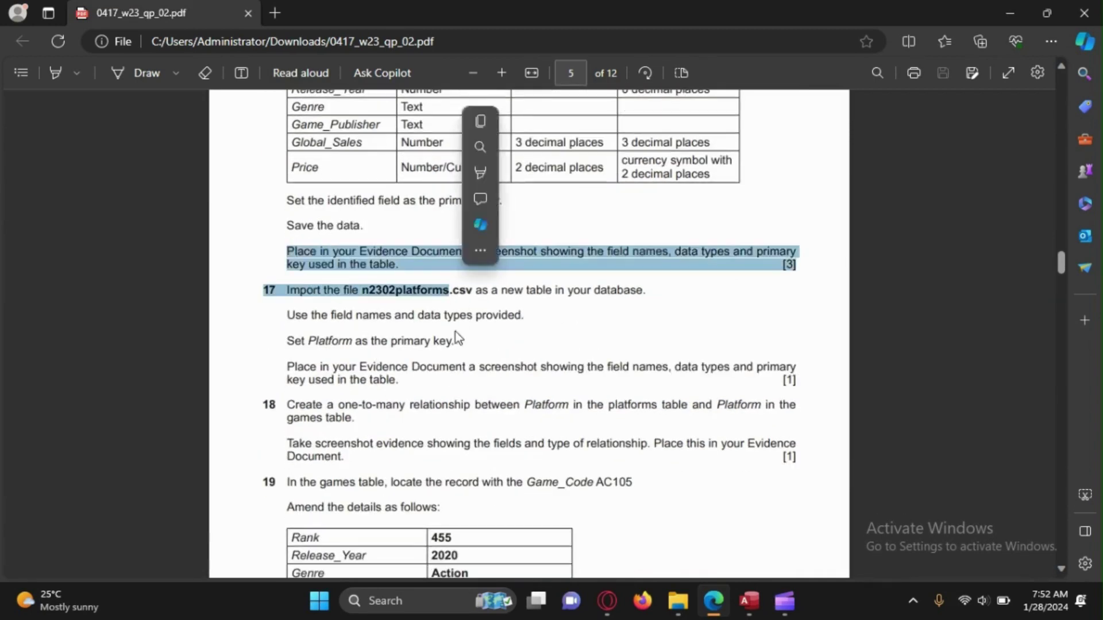
left_click(495, 387)
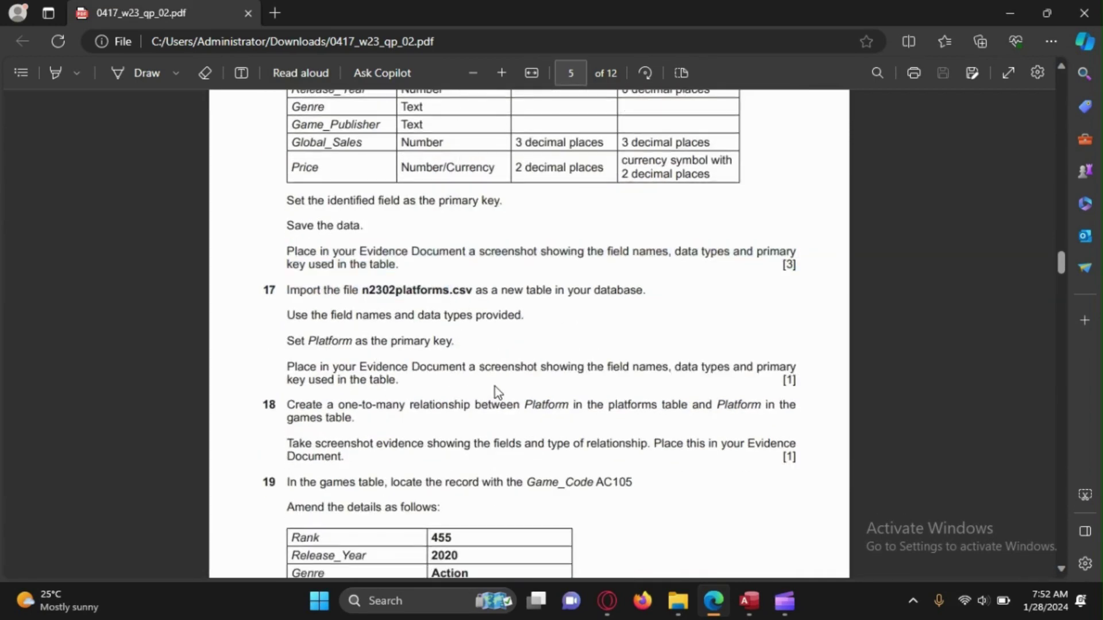
scroll(495, 387, "up", 3)
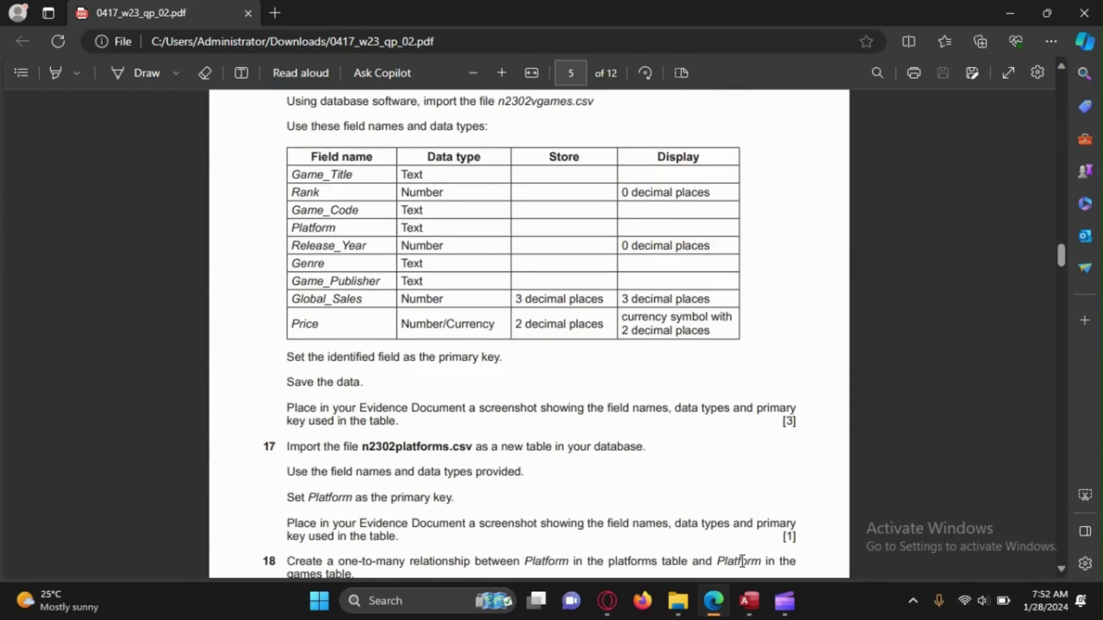
mouse_move(758, 607)
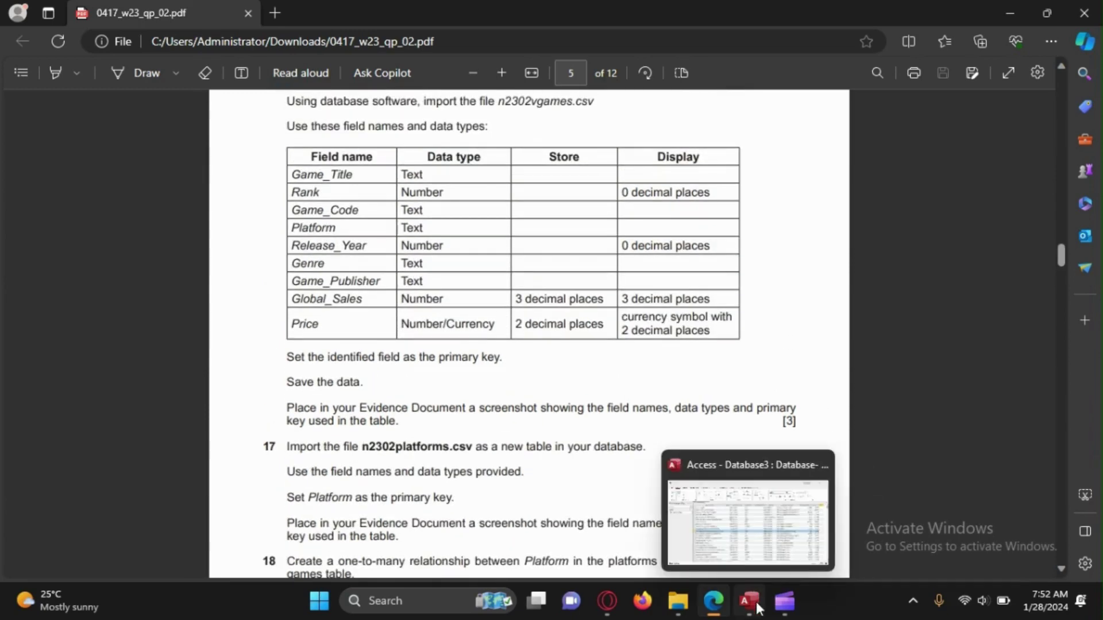
left_click(750, 601)
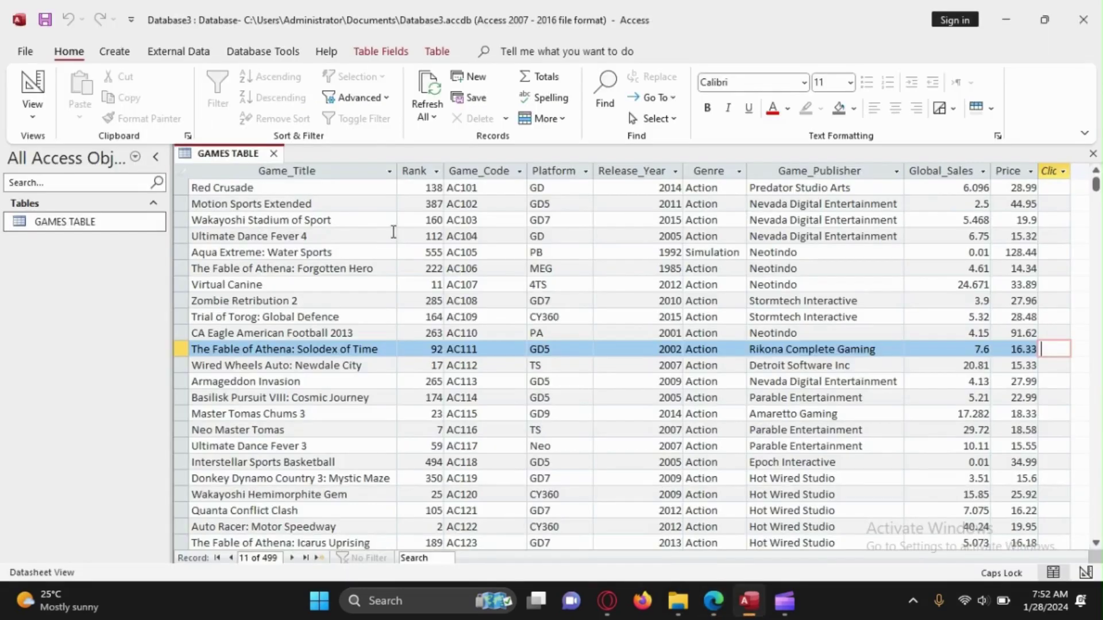
Open GAMES TABLE in Design View and select the Rank field's data type to show its properties.
right_click(232, 155)
left_click(278, 233)
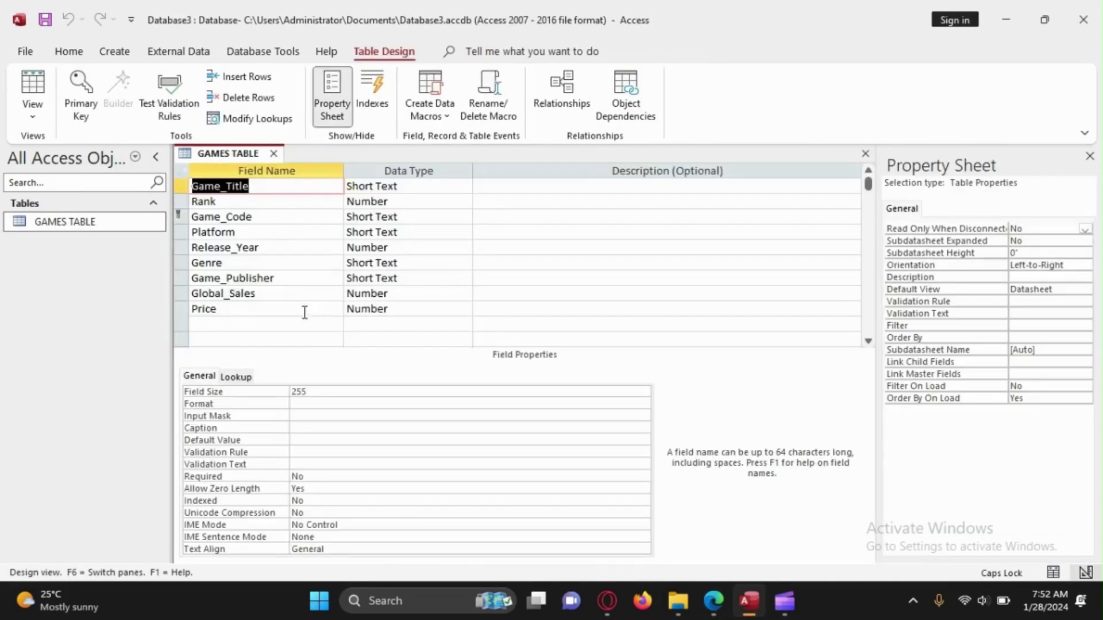
left_click(235, 329)
left_click(432, 338)
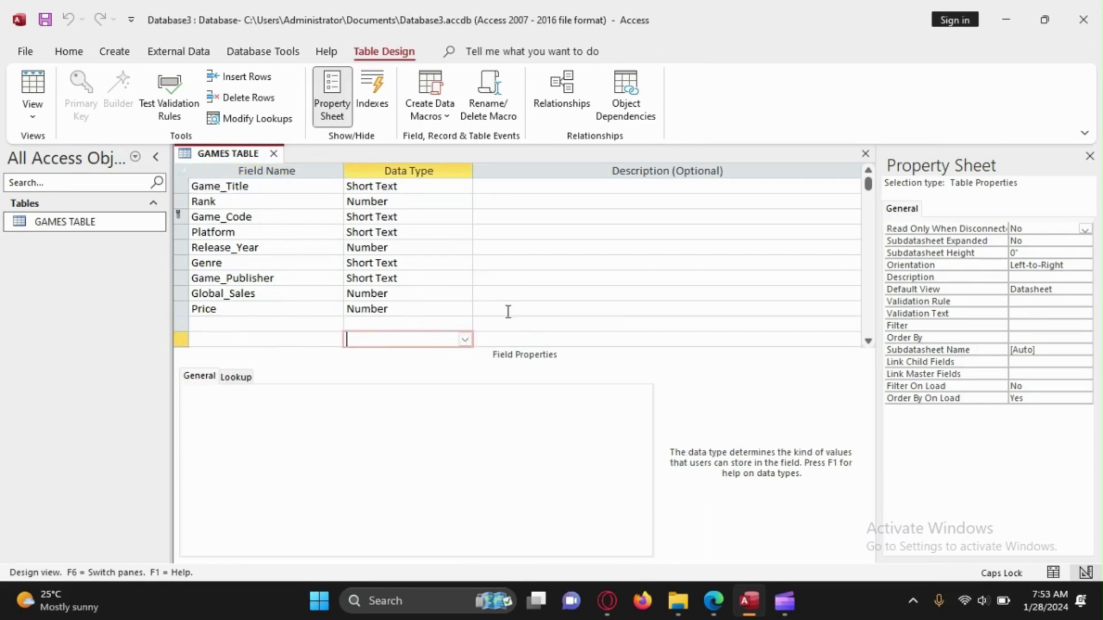
left_click(551, 335)
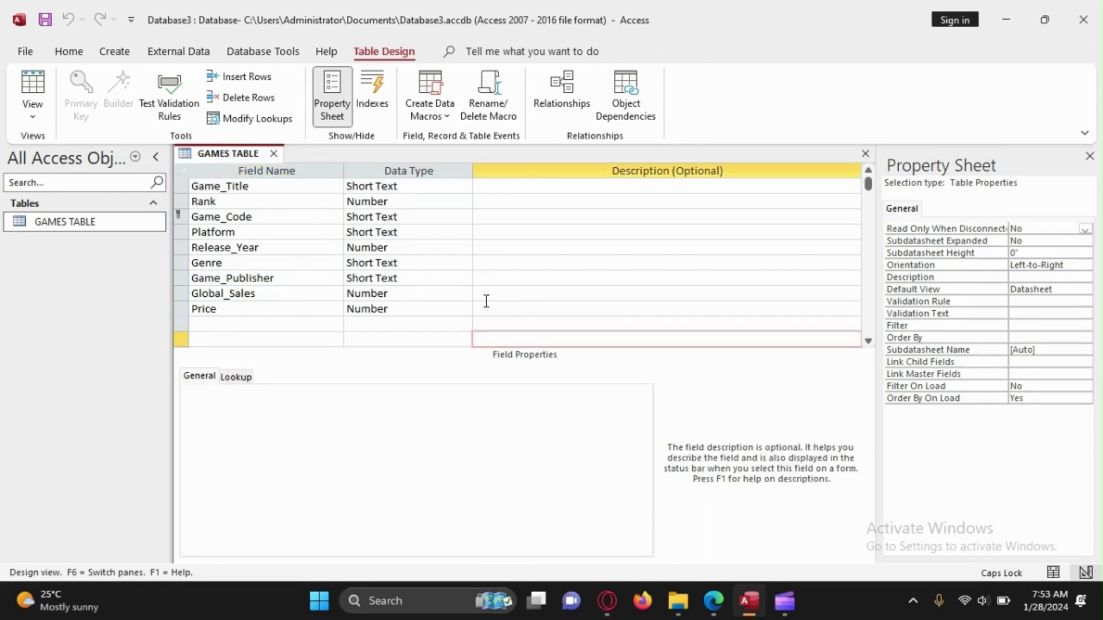
left_click(402, 188)
left_click(414, 202)
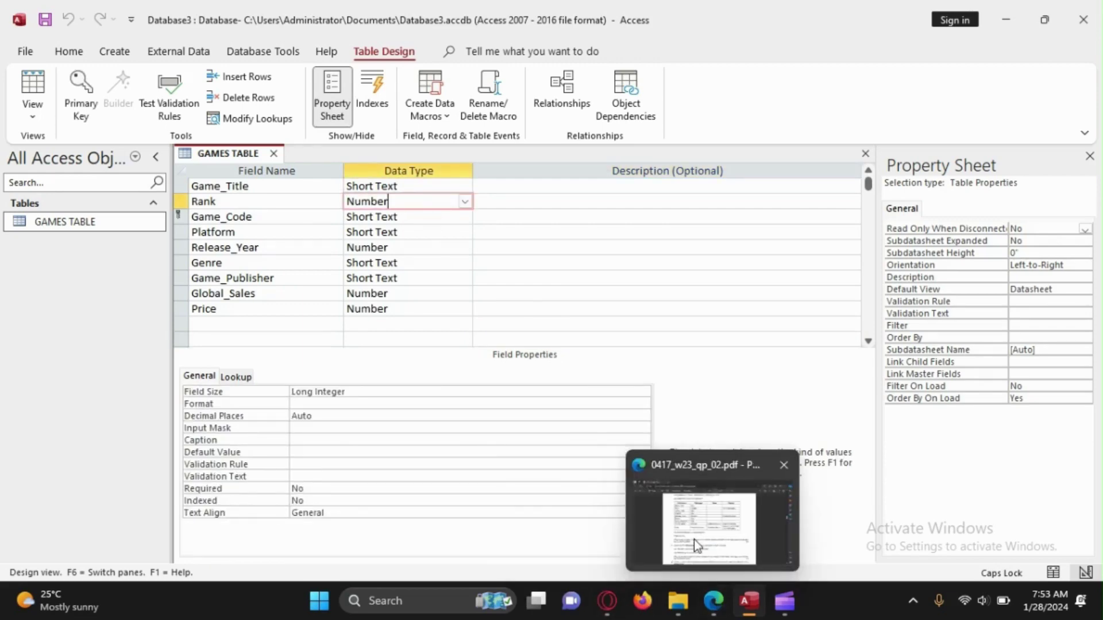
Check the display formats and decimal places required for the numeric fields in the question paper, and return to Access.
left_click(694, 539)
left_click_drag(629, 186, 735, 336)
left_click_drag(646, 331, 654, 330)
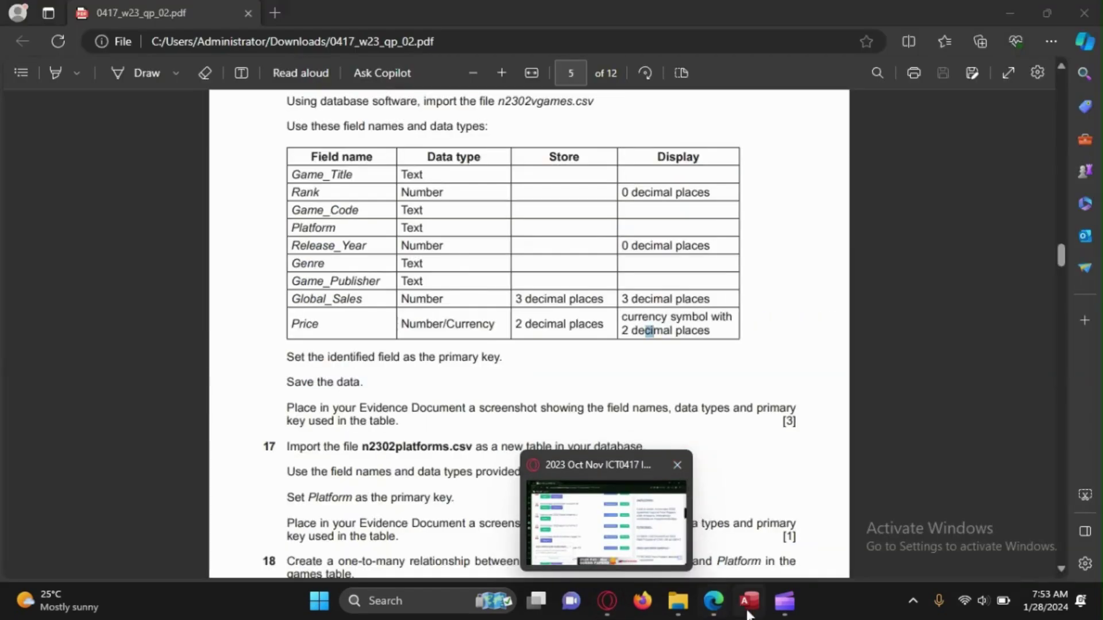
mouse_move(756, 598)
left_click(749, 534)
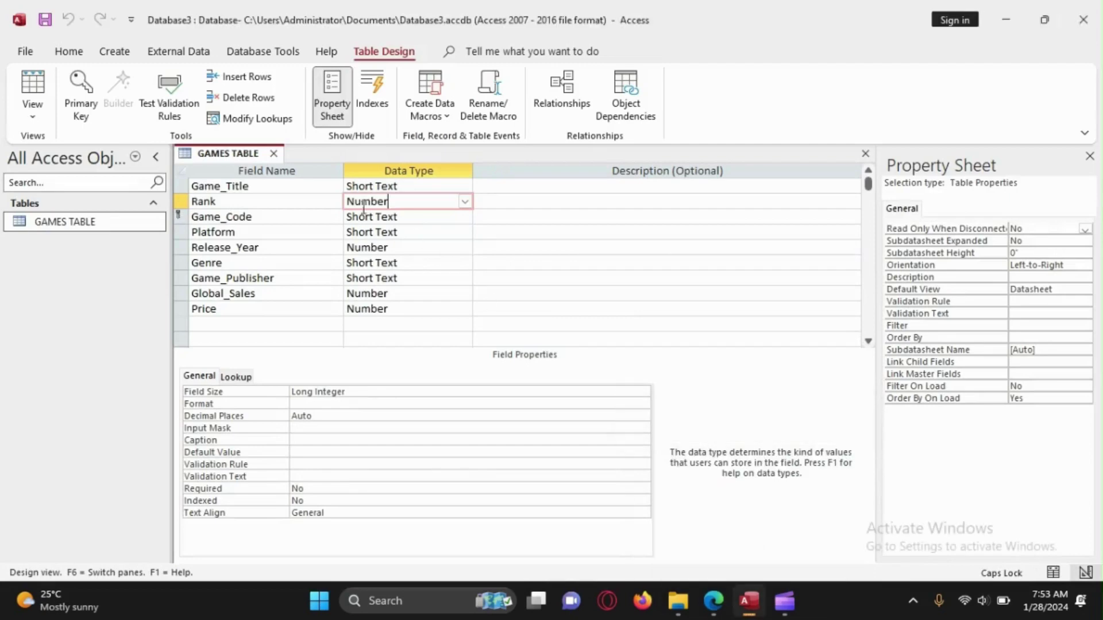
Set the Rank field's Decimal Places property to 0.
left_click(399, 416)
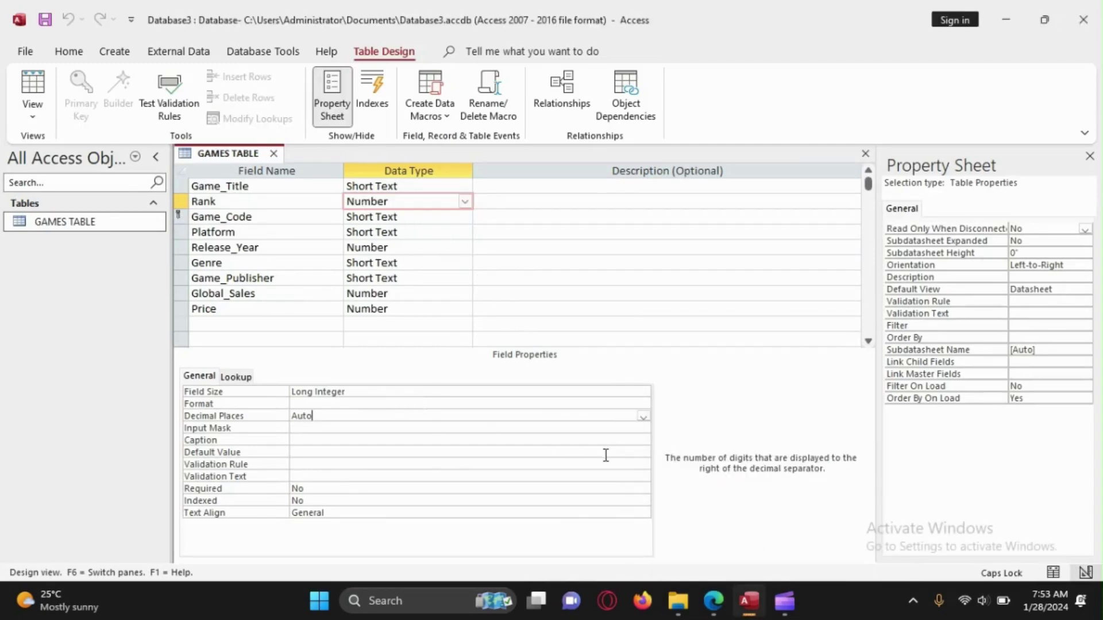
left_click(643, 417)
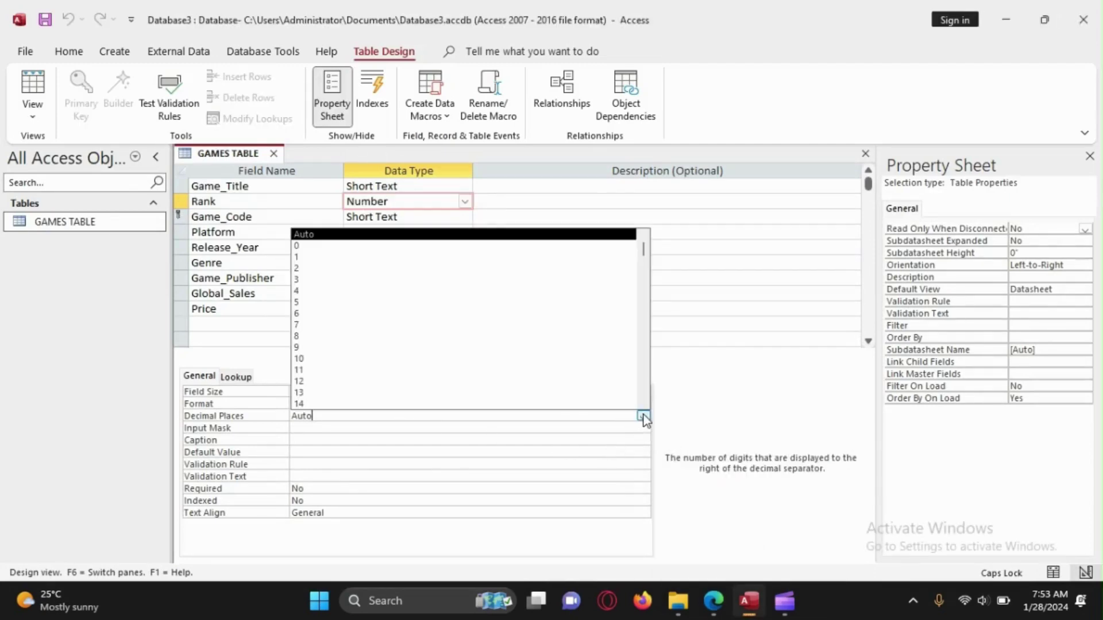
left_click(328, 247)
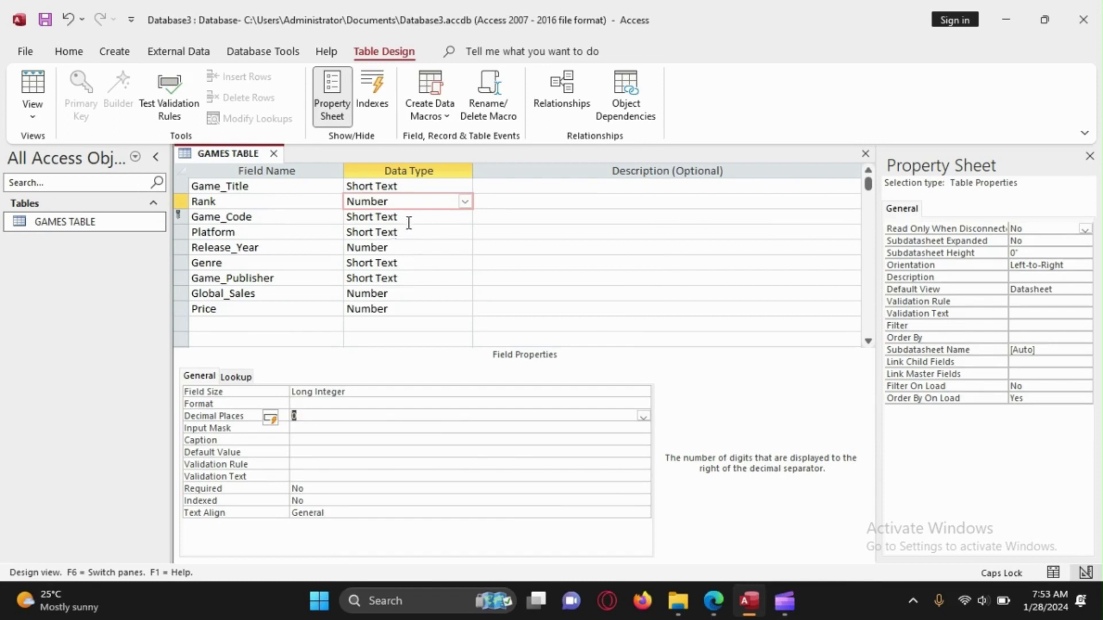
left_click(406, 216)
left_click(400, 201)
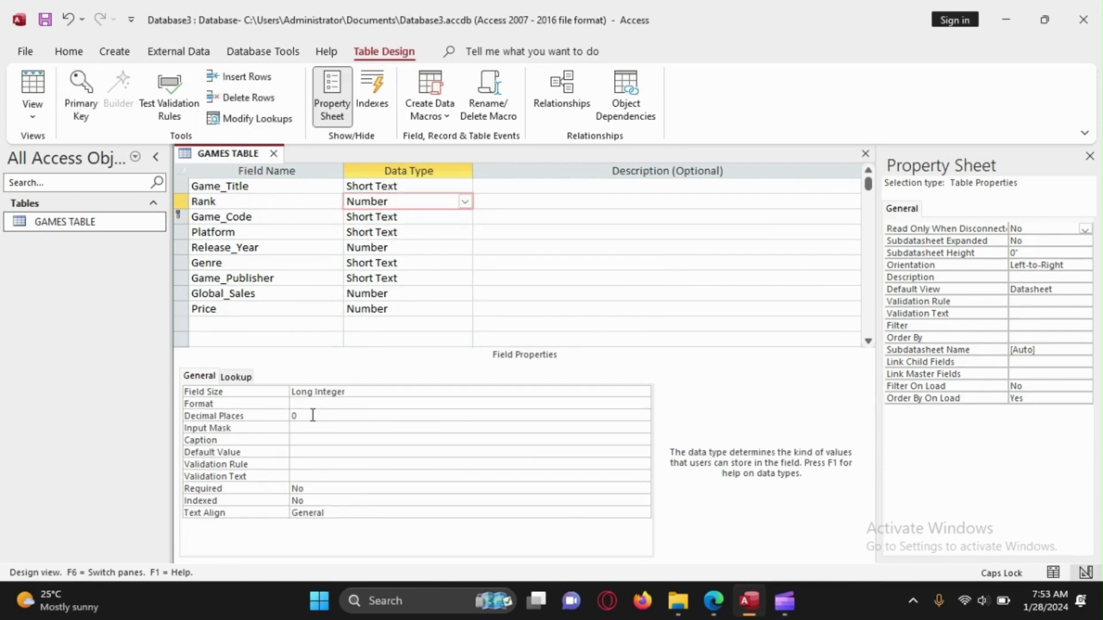
Check the decimal places to display for Release_Year in the question paper, and return to the Access table design.
mouse_move(714, 600)
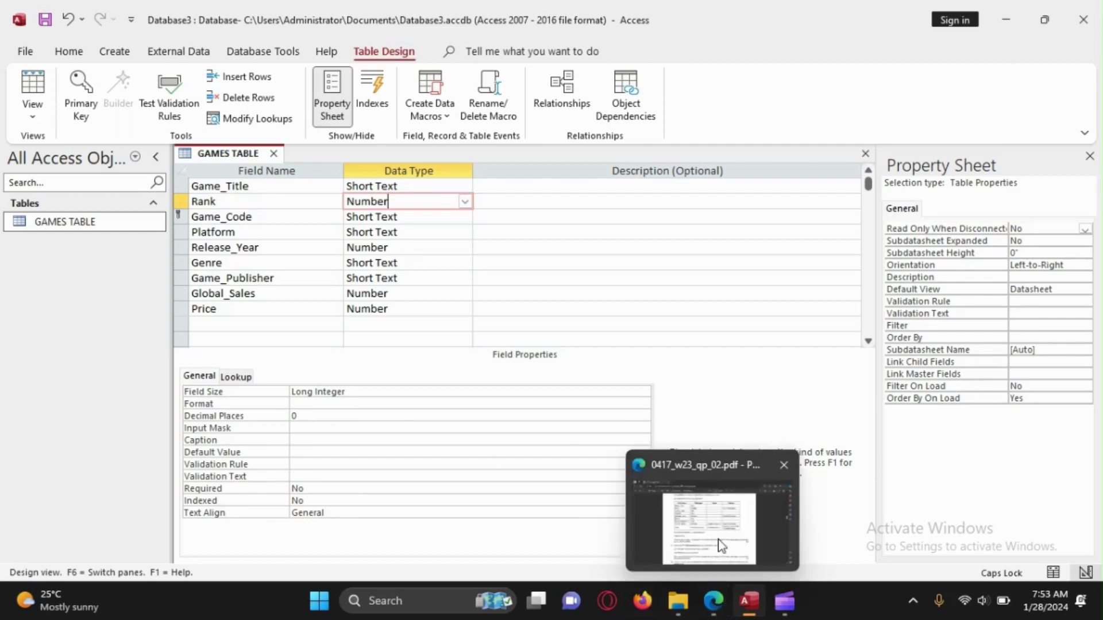
mouse_move(721, 545)
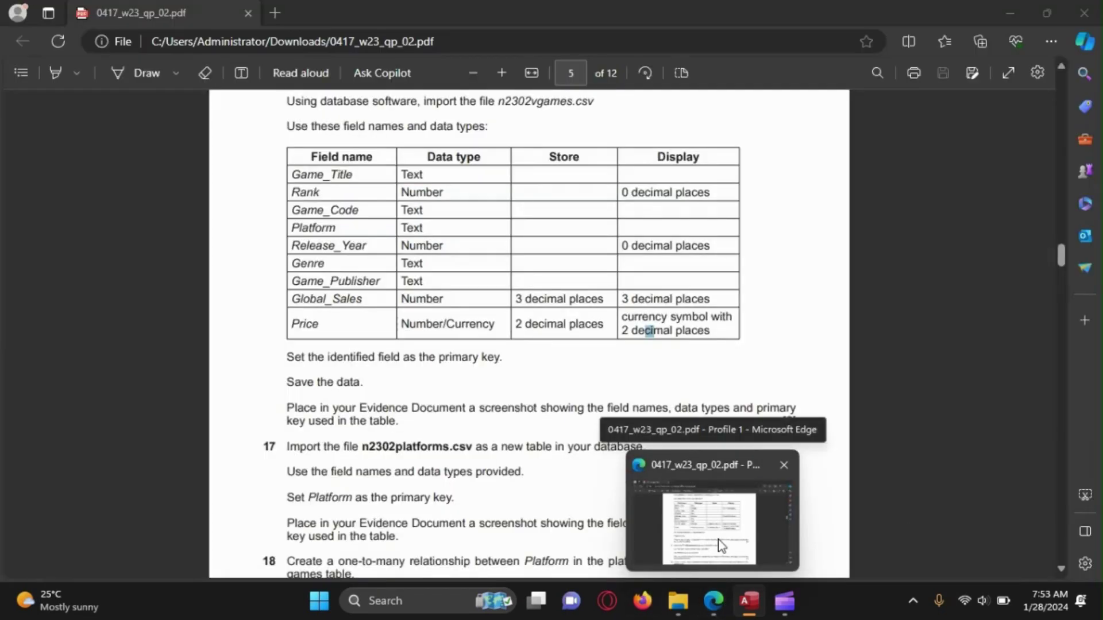
left_click(721, 544)
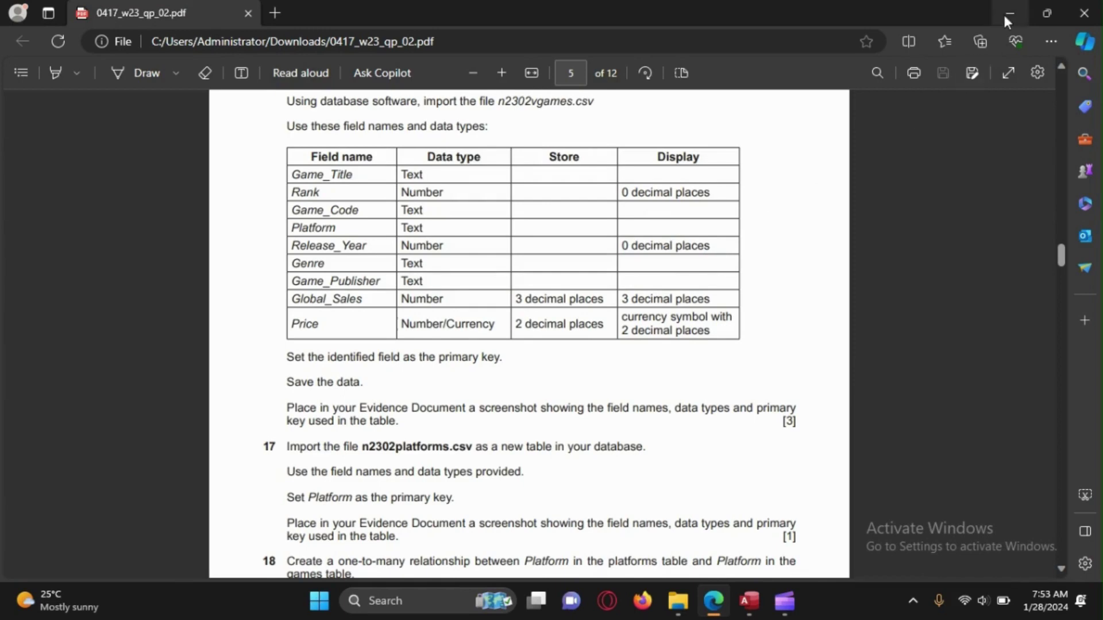
left_click(1005, 18)
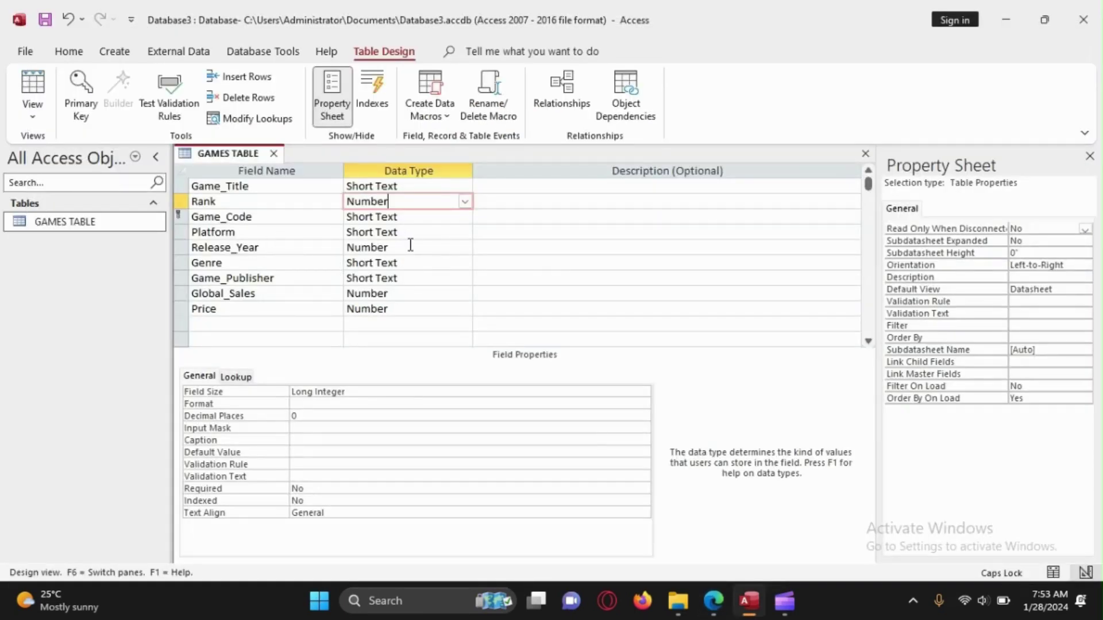
Set the Release_Year field's Decimal Places property to 0.
left_click(410, 245)
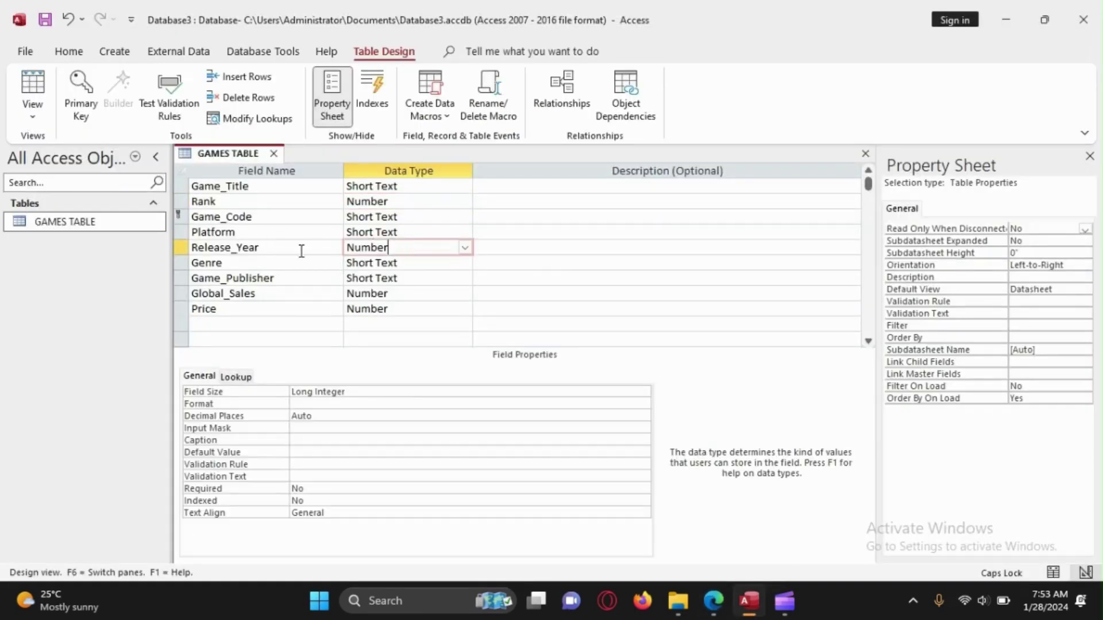
left_click(325, 418)
left_click(643, 416)
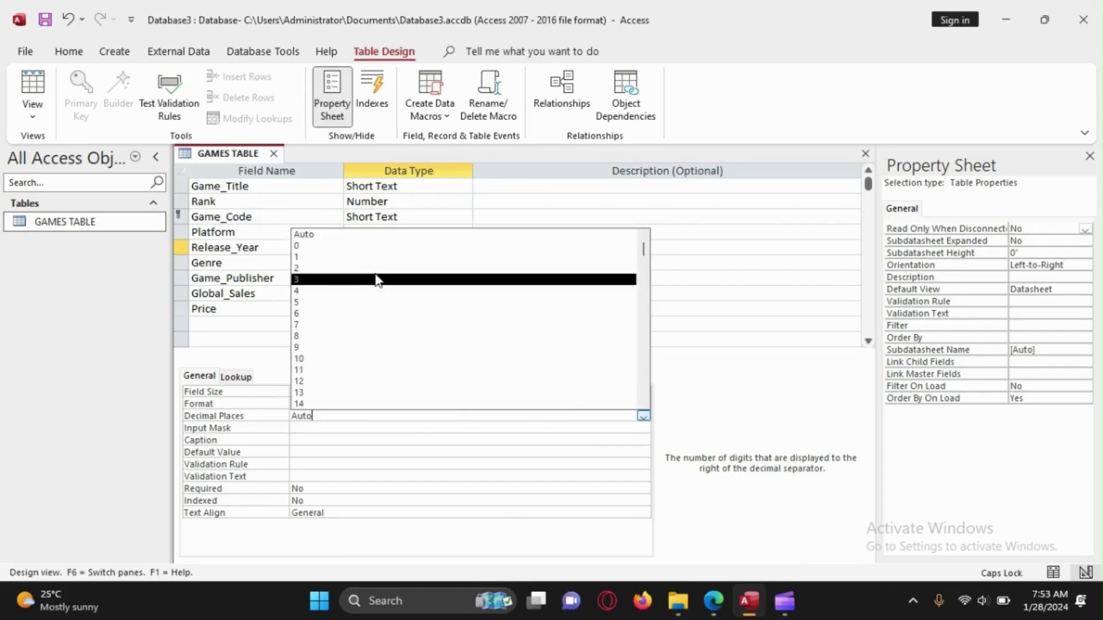
left_click(353, 246)
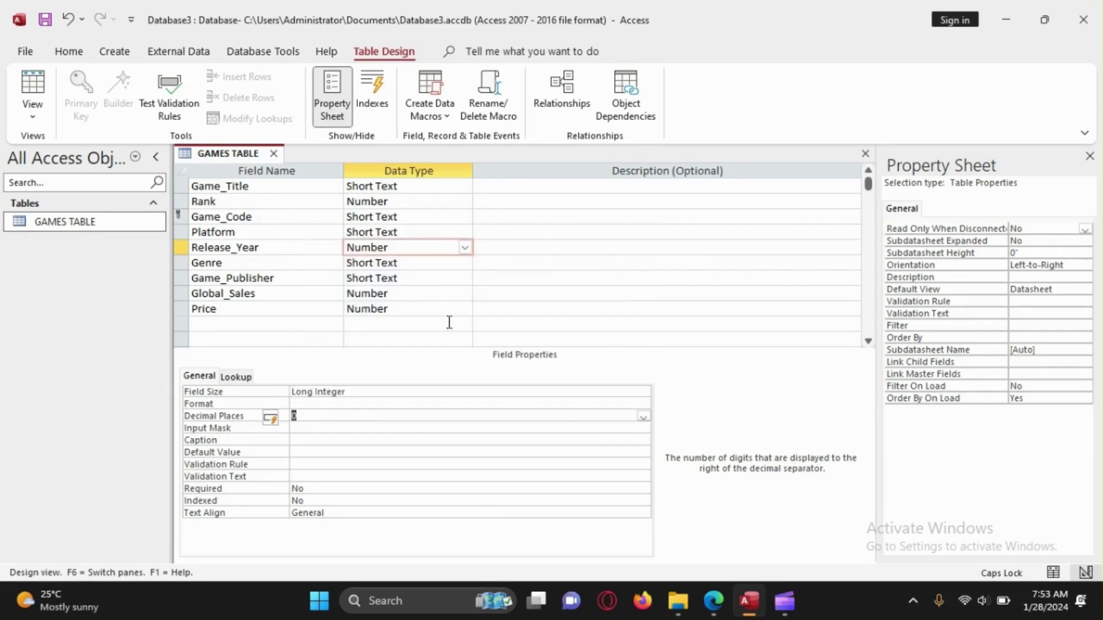
Check the store and display requirements for Global_Sales in the question paper, and return to the Access table design.
mouse_move(714, 601)
left_click(717, 551)
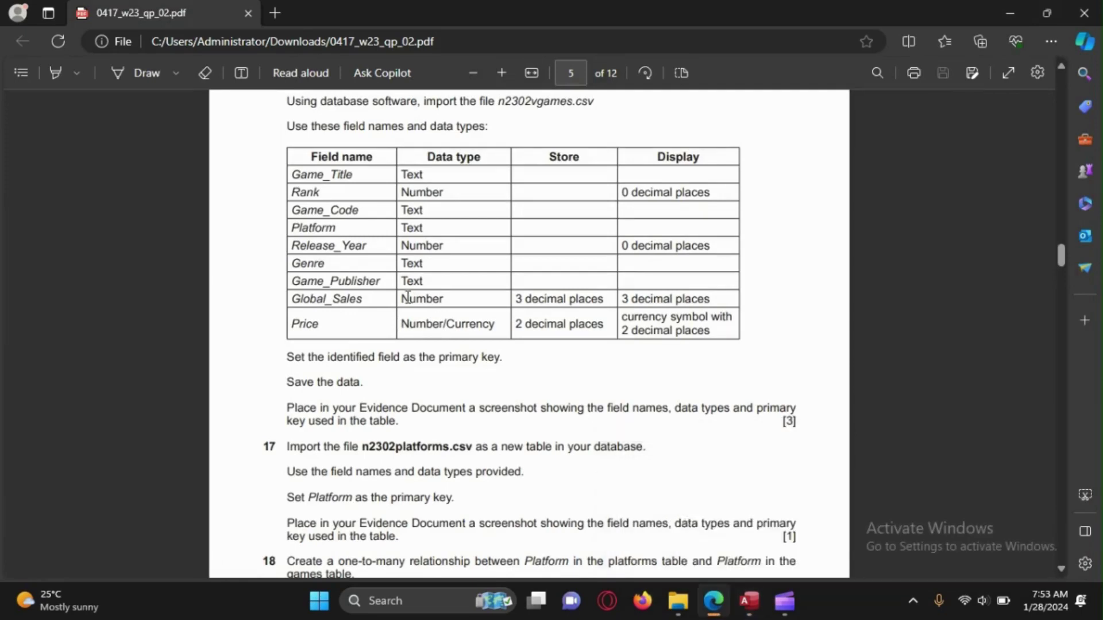
left_click_drag(401, 299, 684, 340)
left_click(685, 342)
left_click(1015, 16)
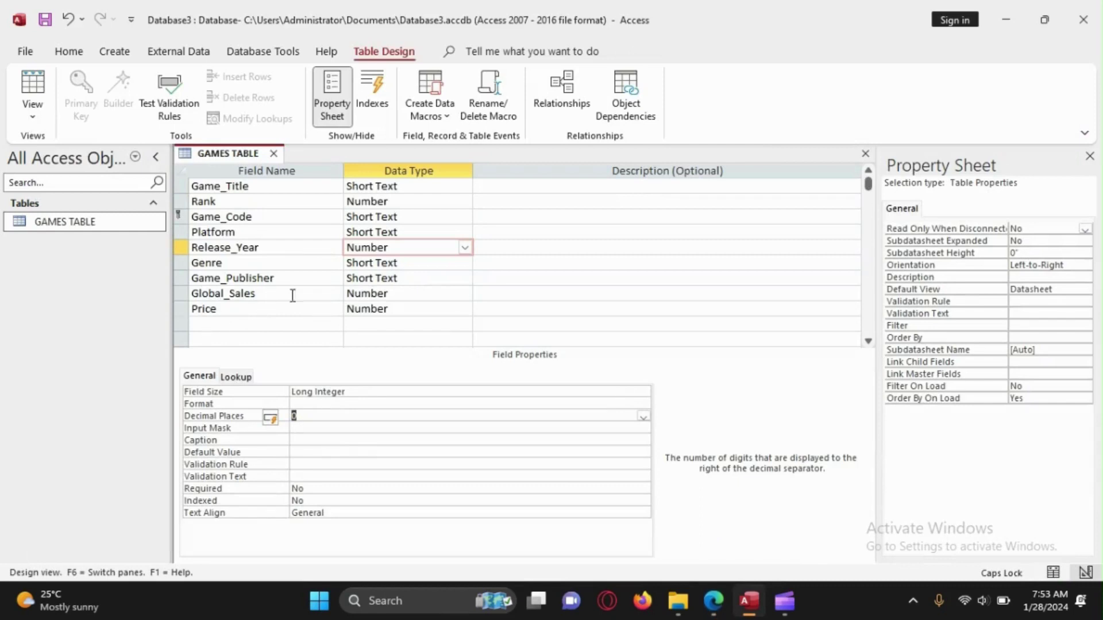
Set the Global_Sales field's Decimal Places property to 3.
left_click(417, 295)
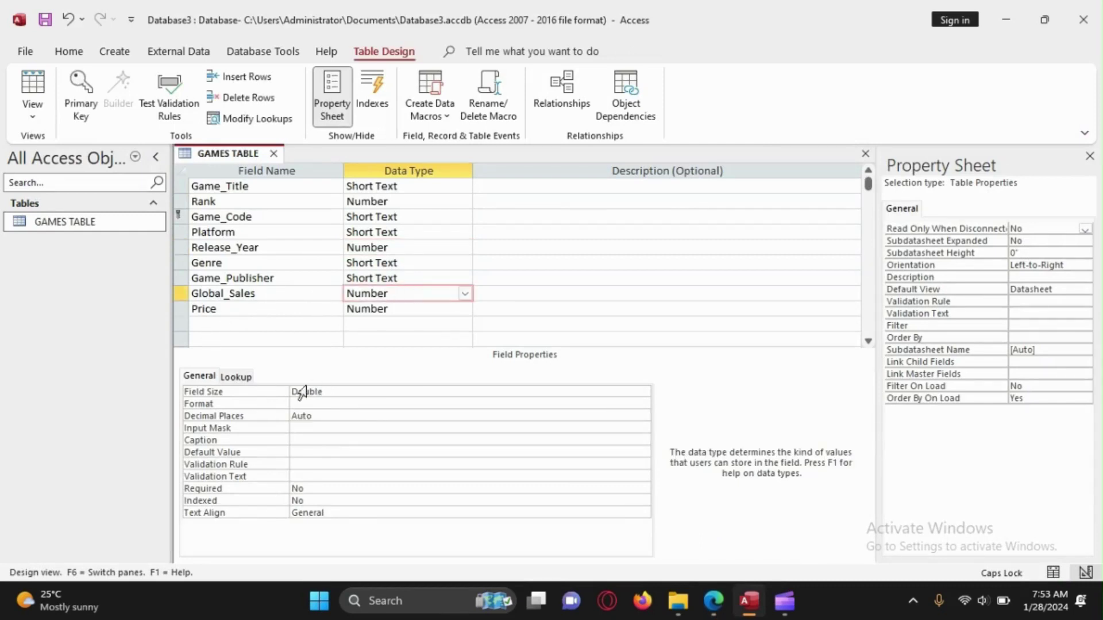
left_click(379, 417)
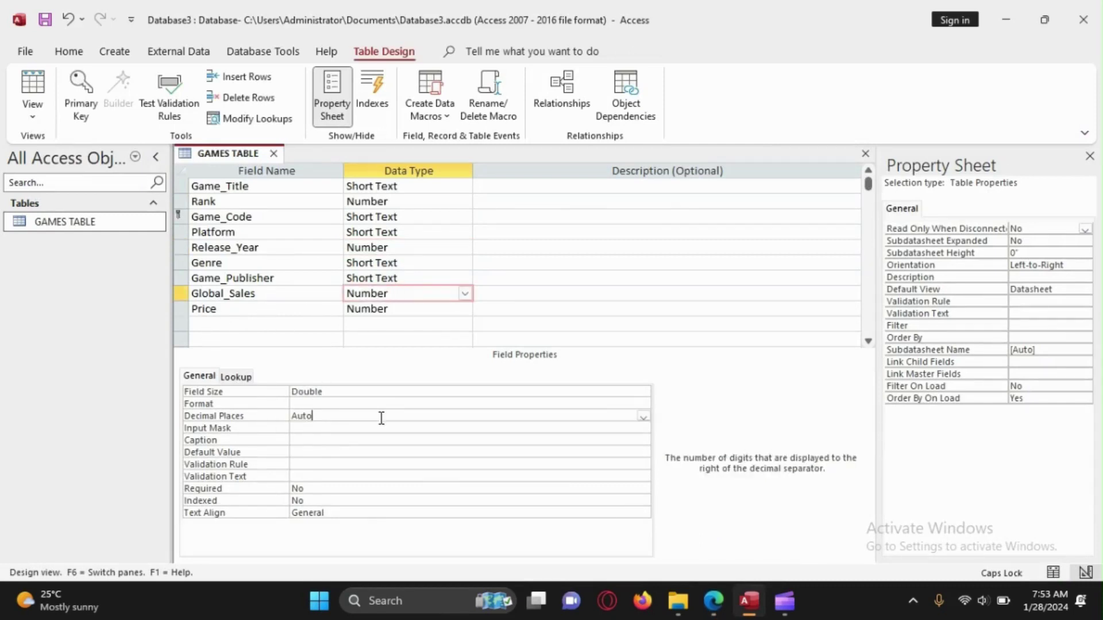
left_click(643, 416)
left_click(328, 280)
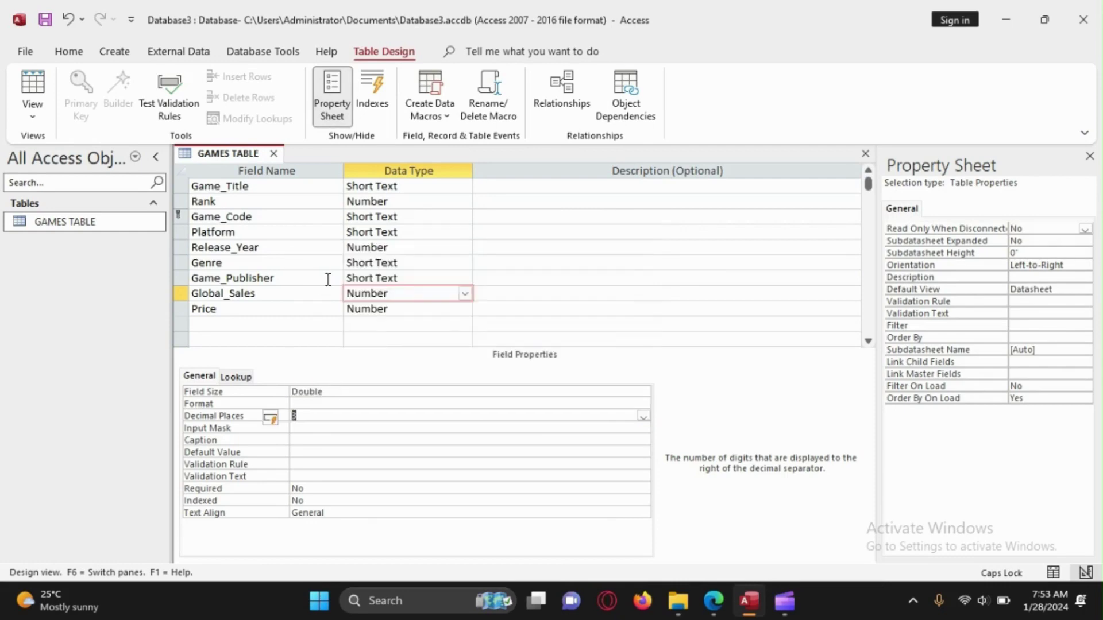
Check the data type, stored decimal places and display format for Price in the question paper, and return to Access.
mouse_move(713, 601)
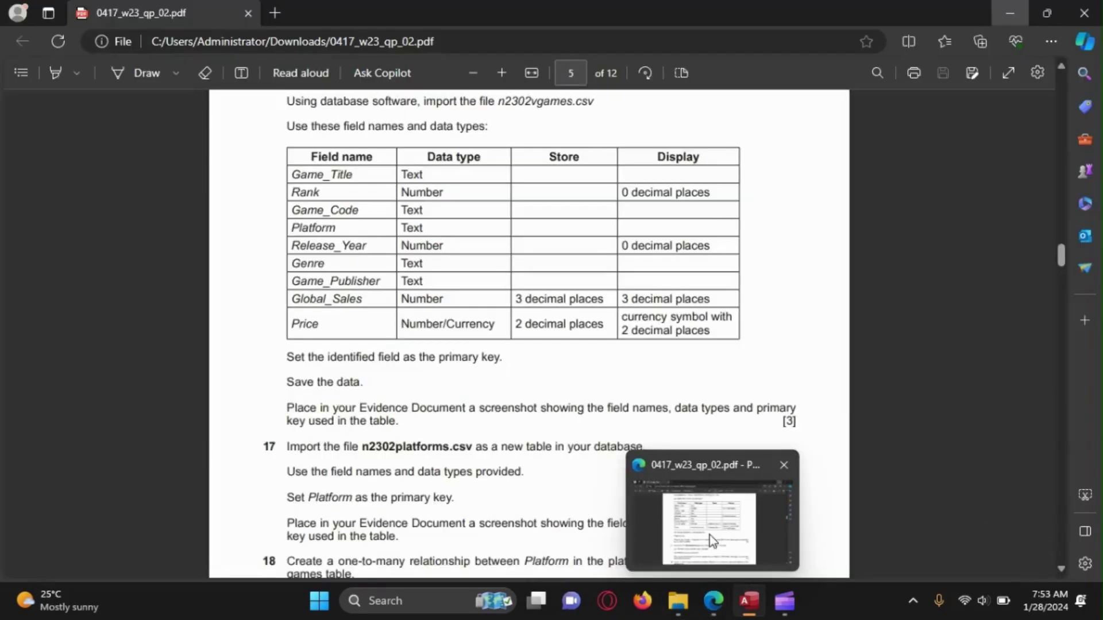
left_click(708, 535)
left_click_drag(297, 316, 697, 330)
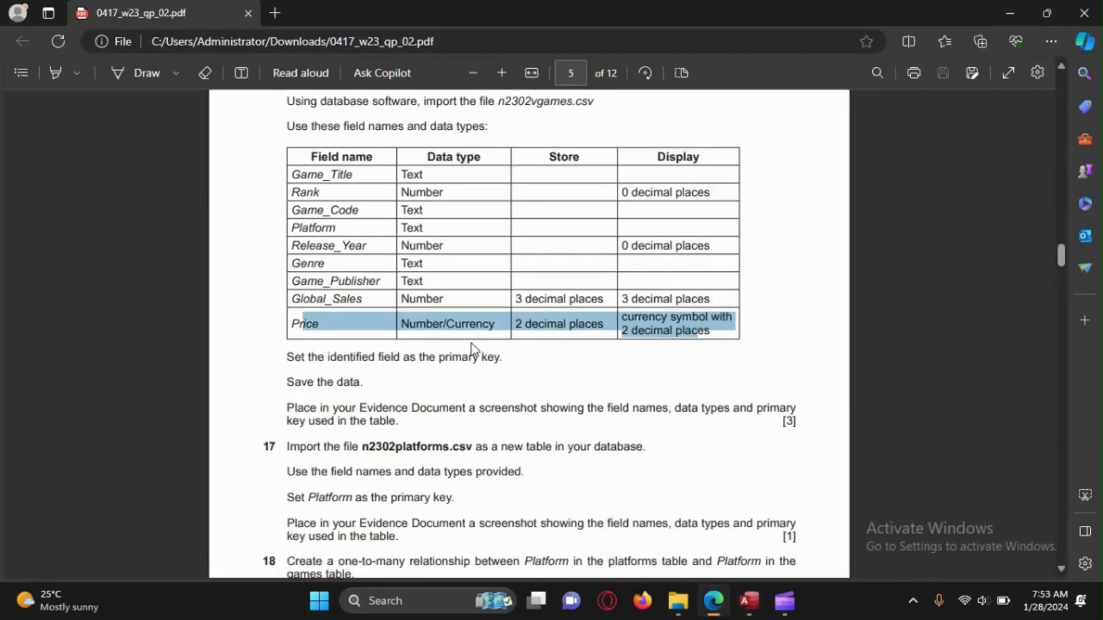
double_click(412, 332)
left_click(541, 332)
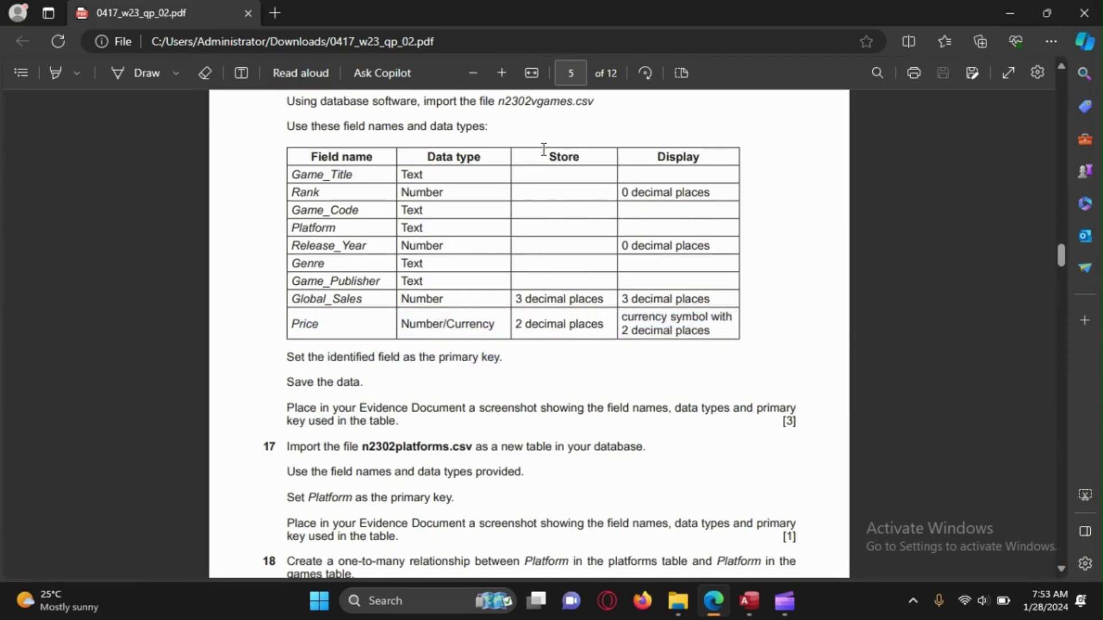
left_click_drag(515, 323, 604, 325)
left_click(729, 401)
left_click(1011, 23)
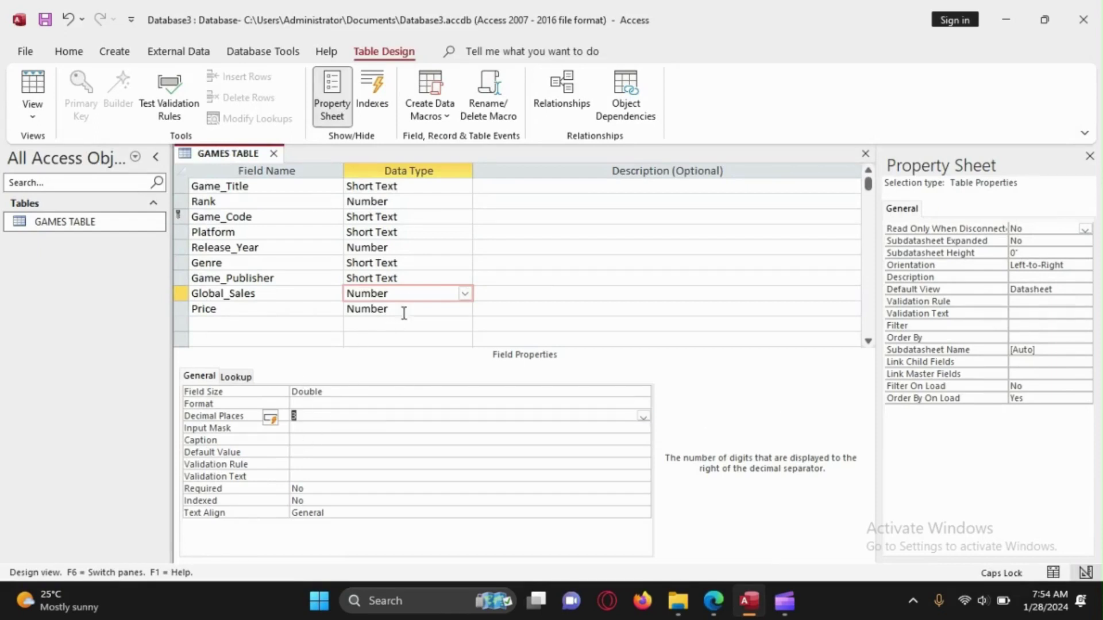
Set the Price field's Decimal Places property to 2.
left_click(454, 293)
left_click(453, 309)
left_click(328, 416)
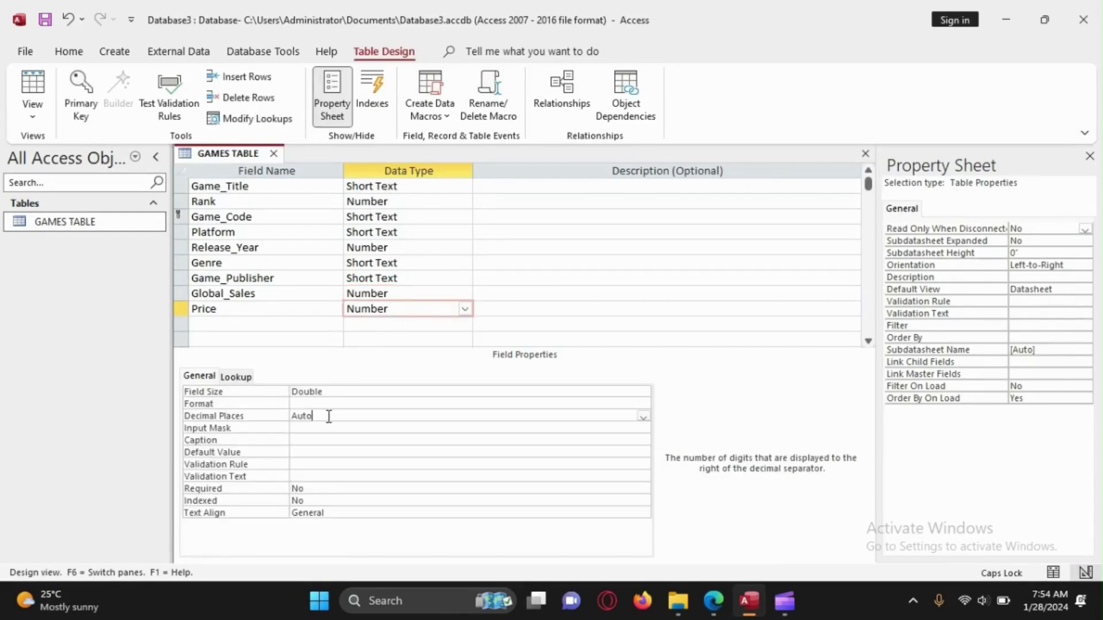
left_click(644, 416)
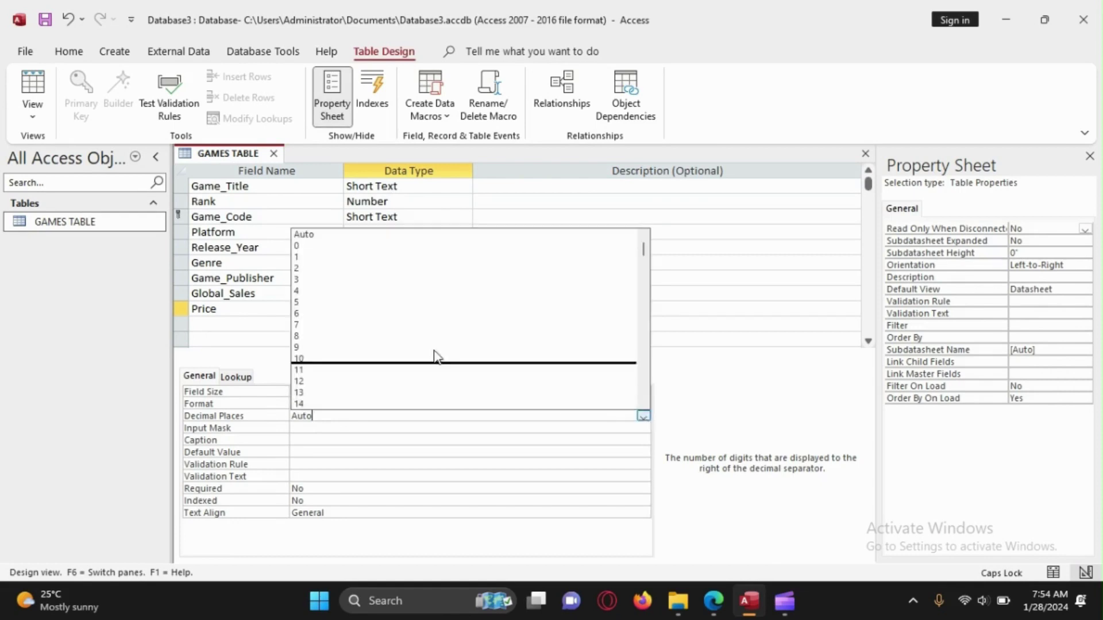
left_click(332, 277)
left_click(643, 416)
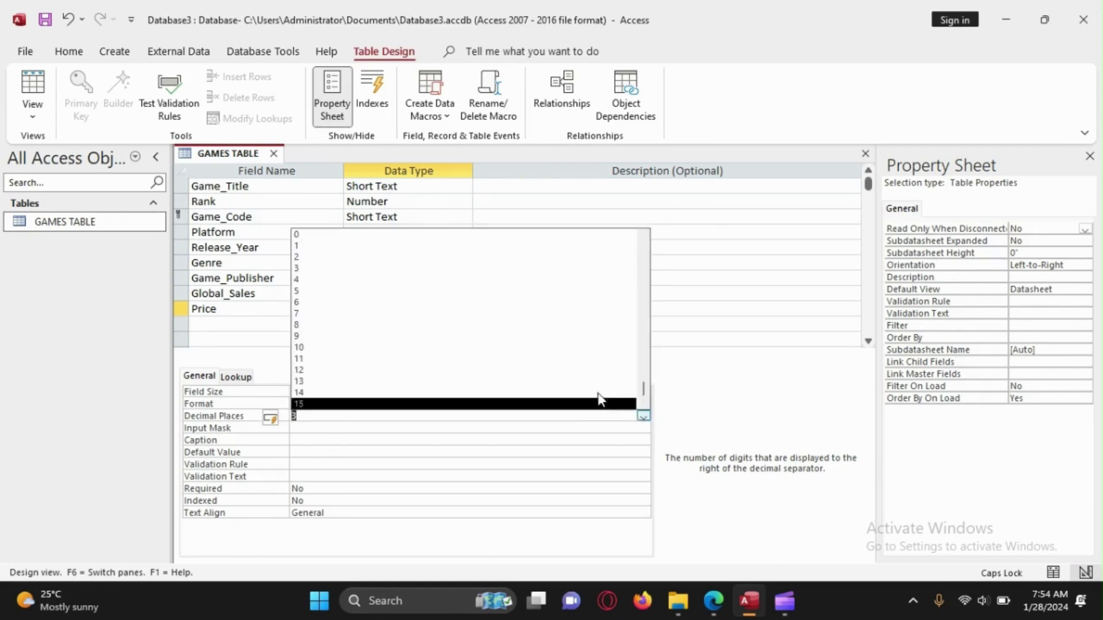
left_click(323, 265)
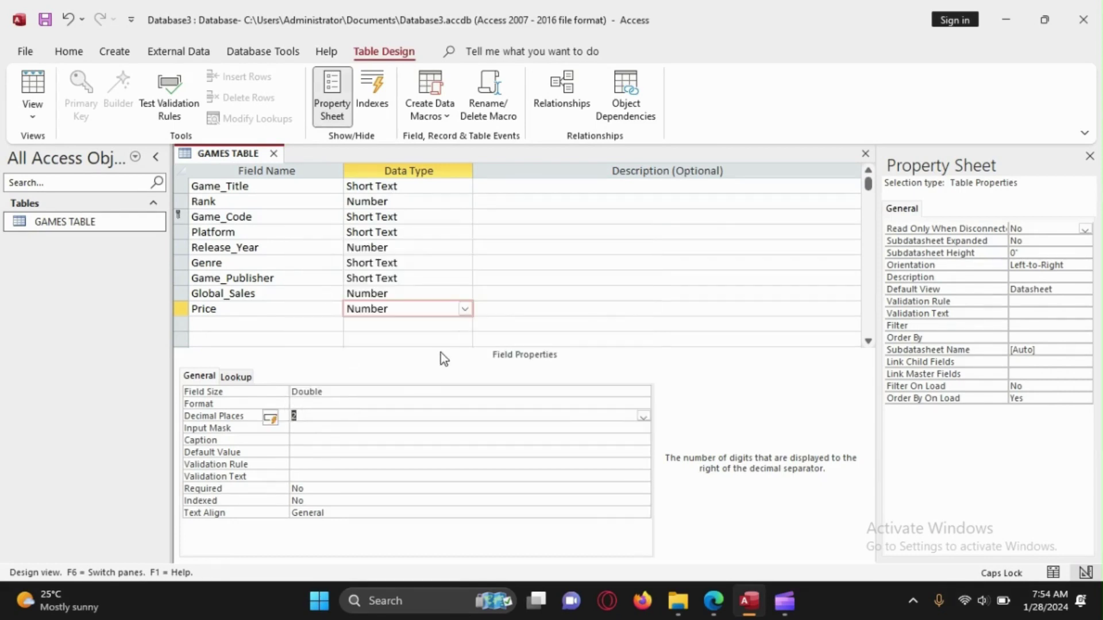
left_click(519, 310)
left_click(402, 310)
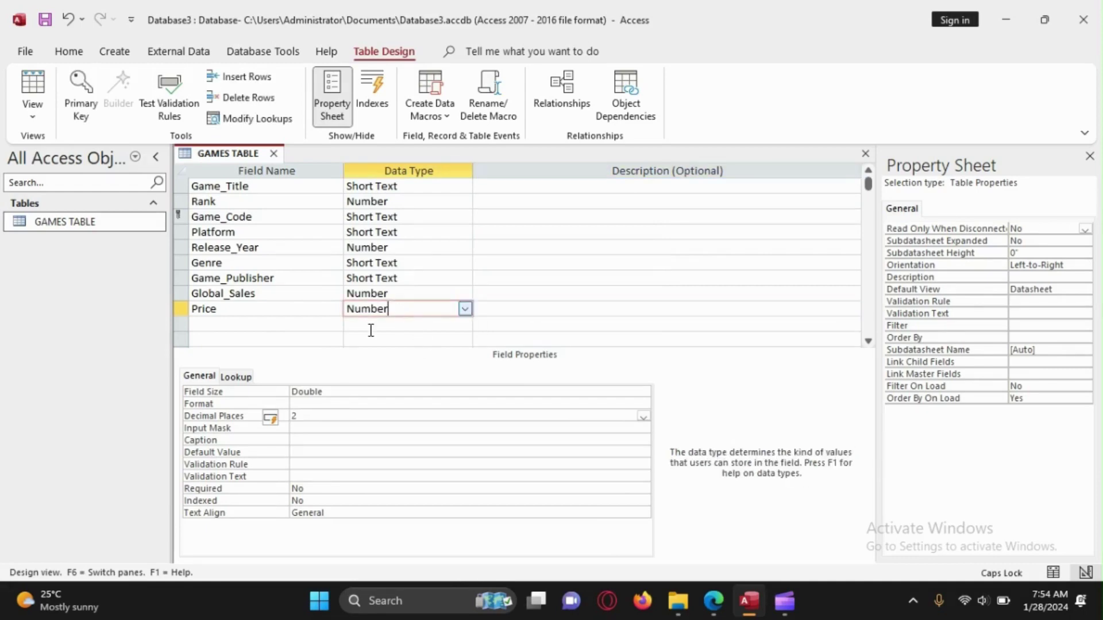
Check the currency display requirement for the Price field in the question paper, and return to the Access table design.
mouse_move(714, 601)
left_click(737, 525)
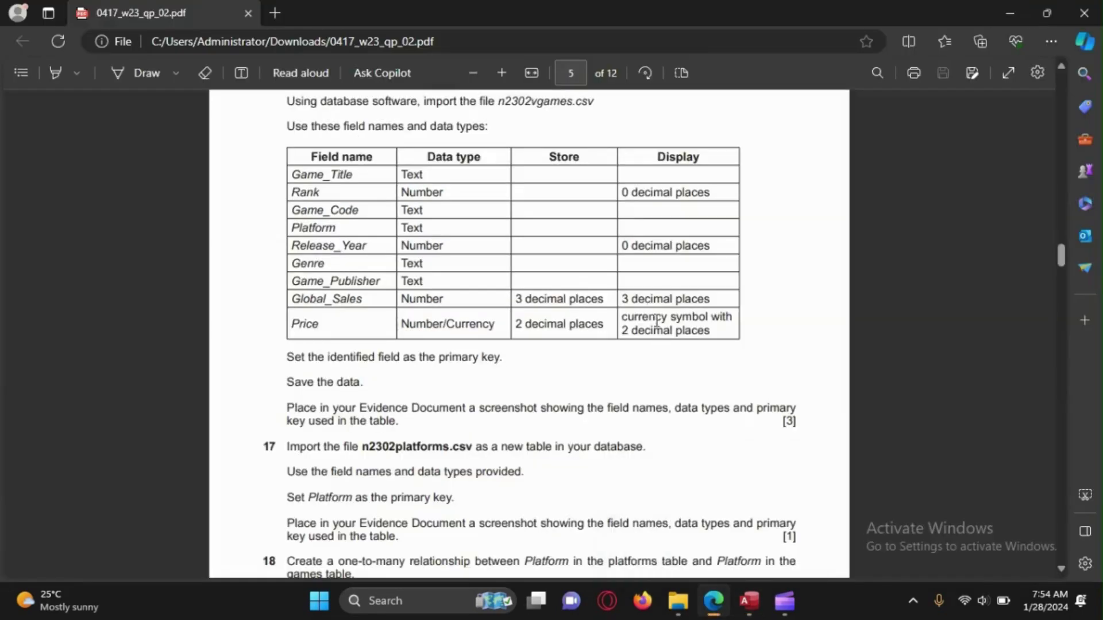
left_click_drag(632, 319, 718, 339)
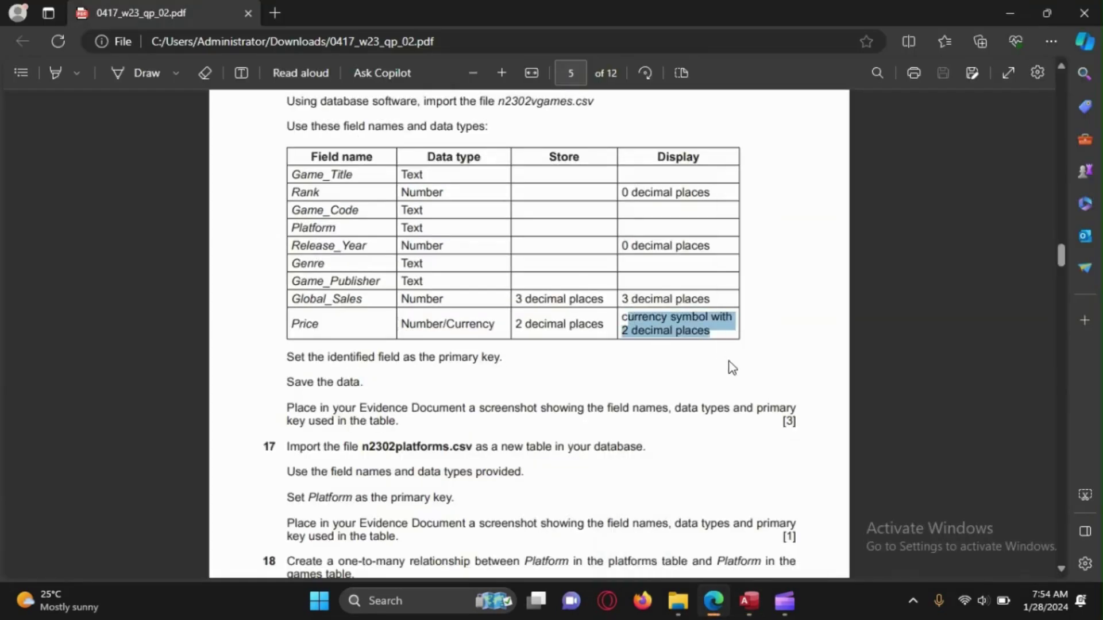
left_click(1000, 20)
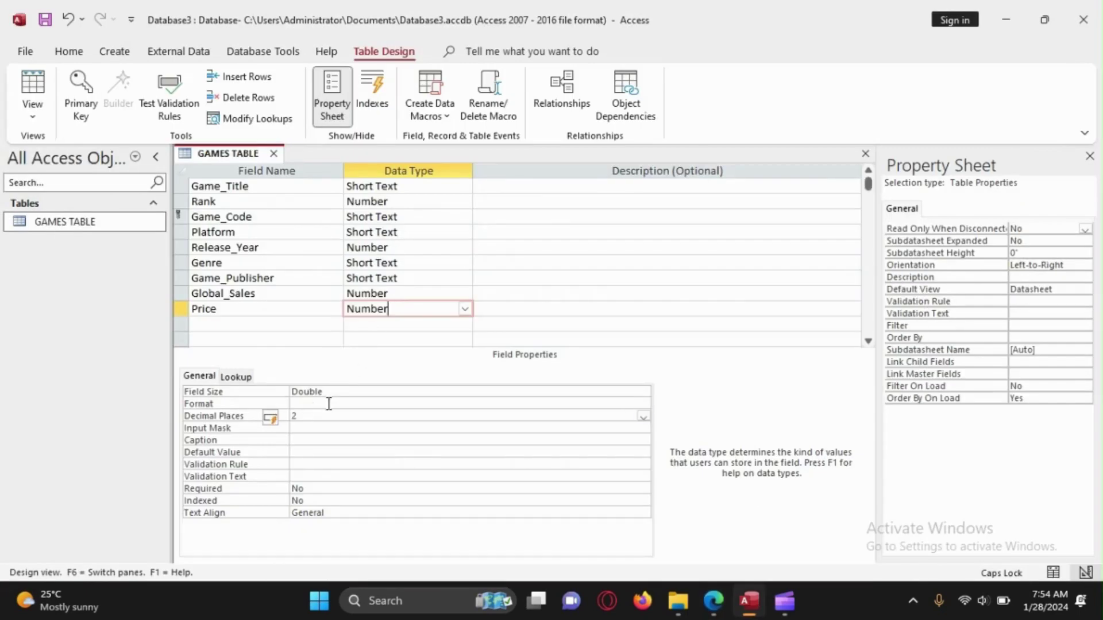
Set the Price field's Format property to Currency, and review the Price and Global_Sales field properties.
left_click(304, 405)
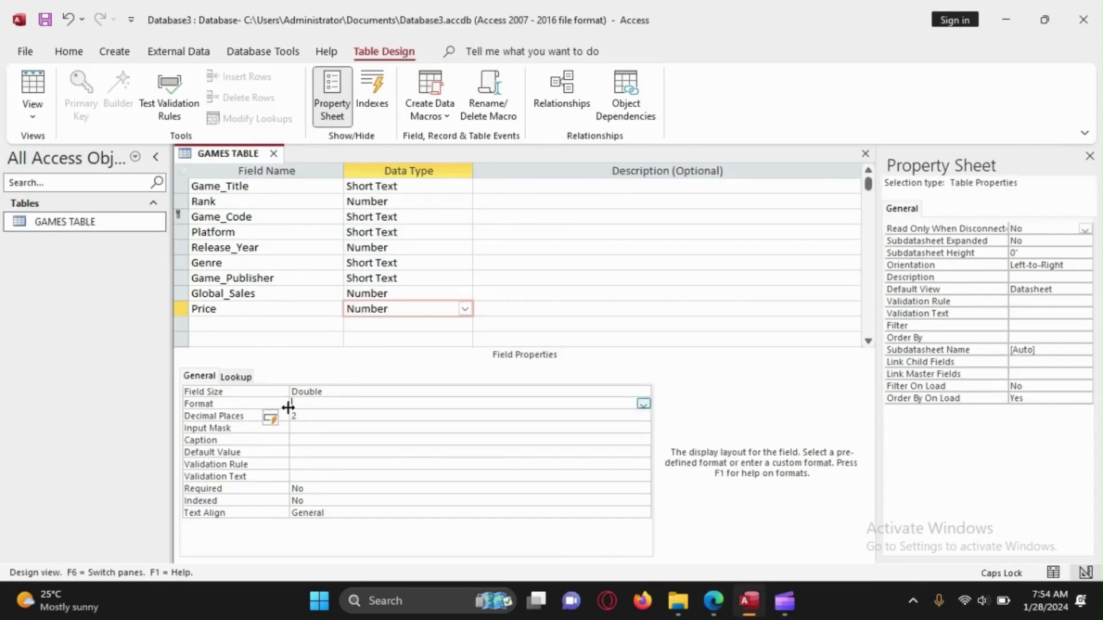
left_click(643, 404)
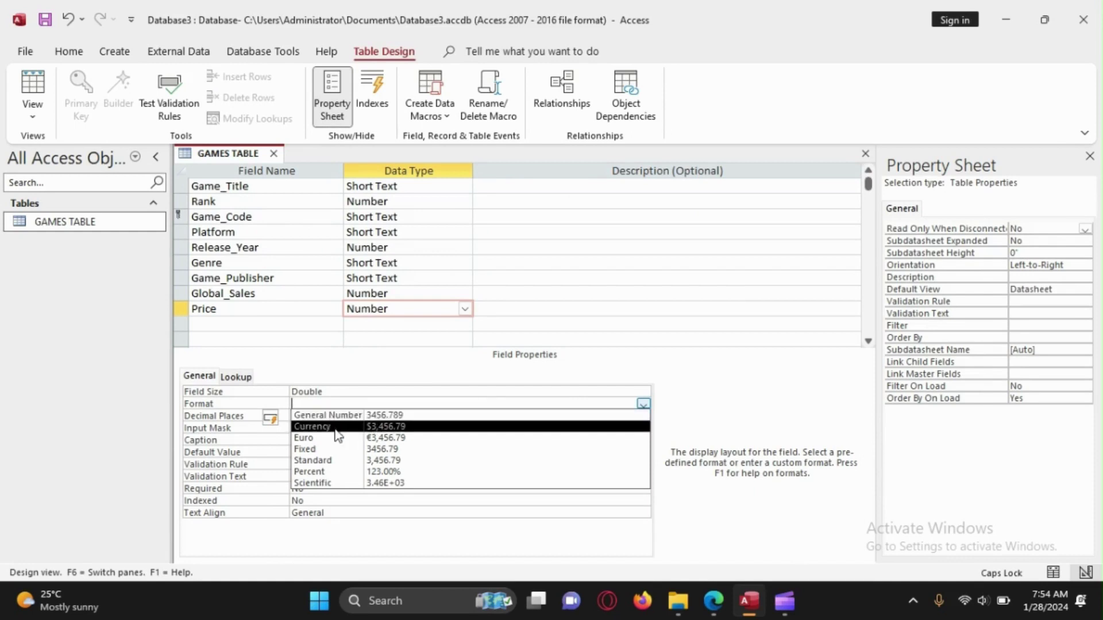
left_click(403, 426)
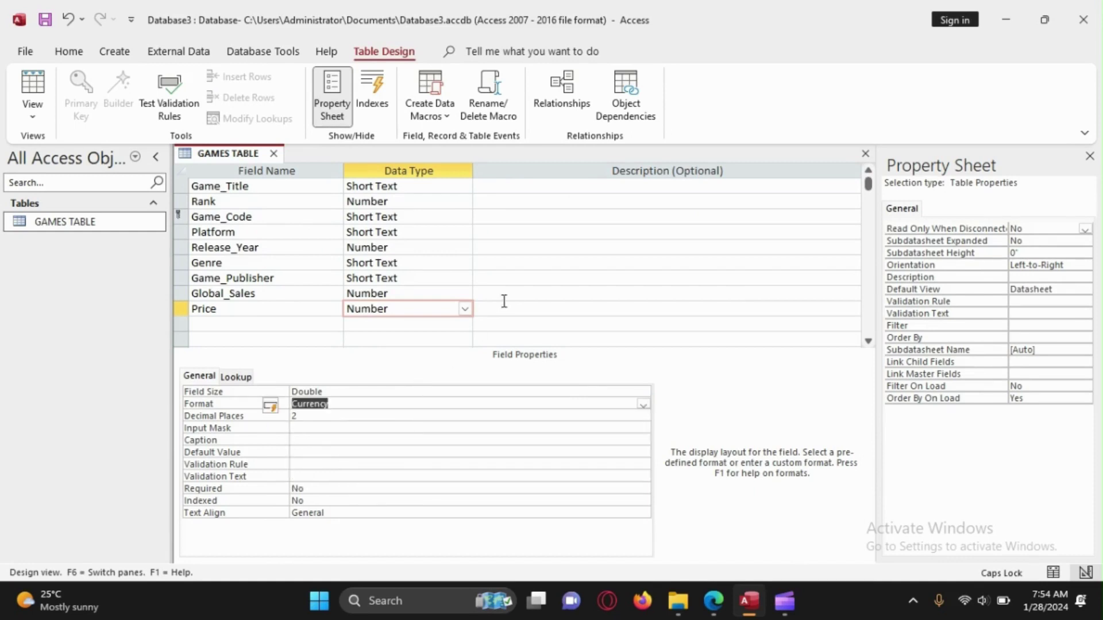
left_click(409, 295)
left_click(409, 307)
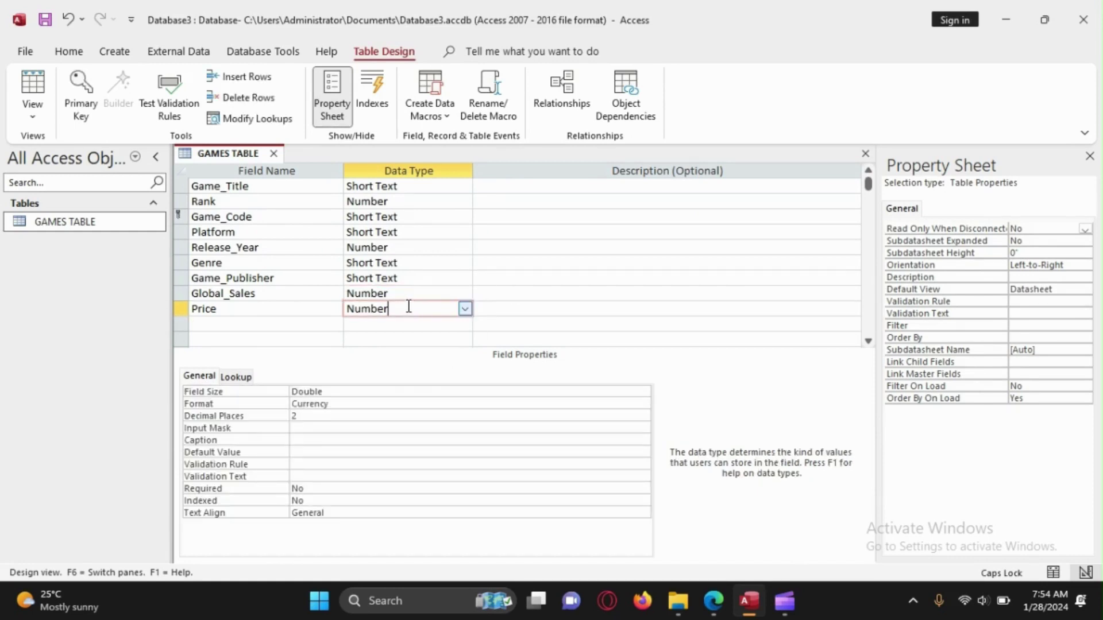
left_click(406, 293)
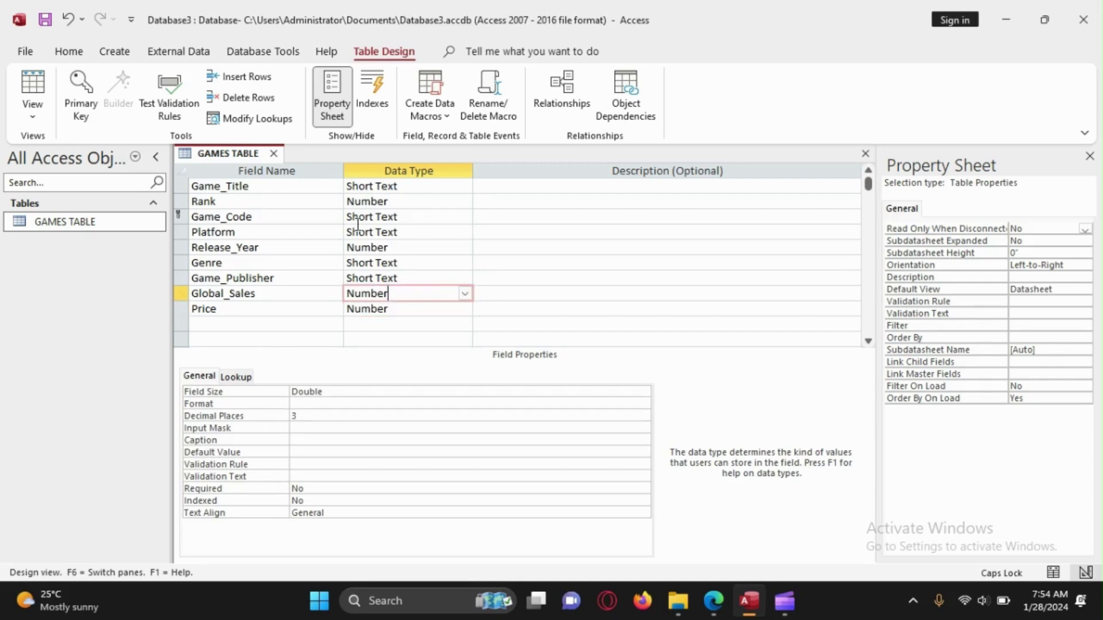
Save the design of GAMES TABLE and switch the table to Datasheet View.
right_click(226, 160)
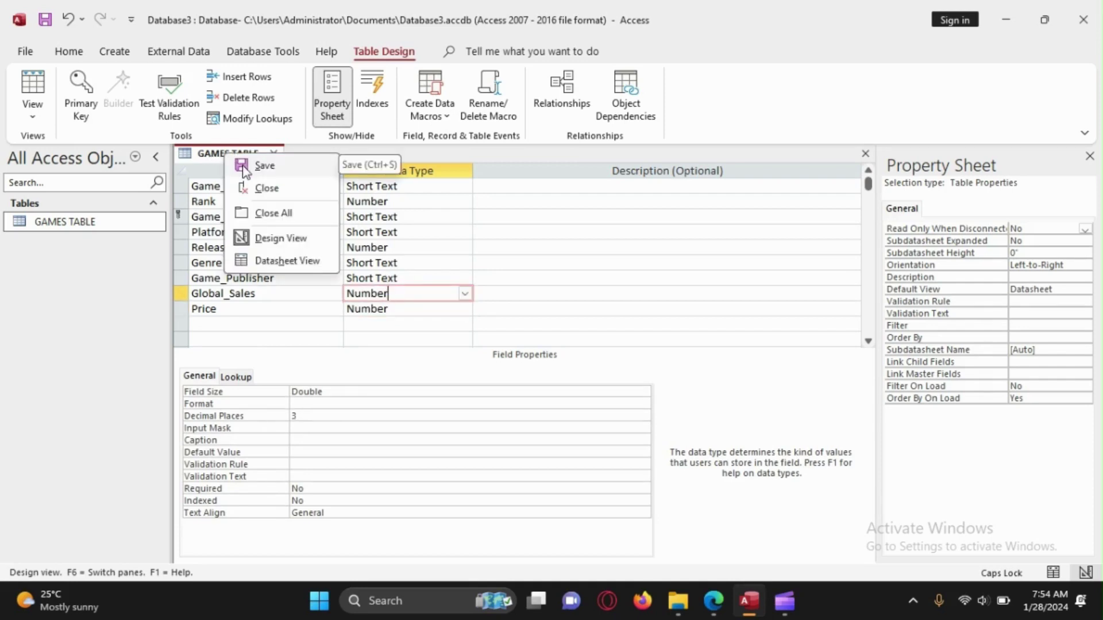
left_click(244, 163)
right_click(223, 155)
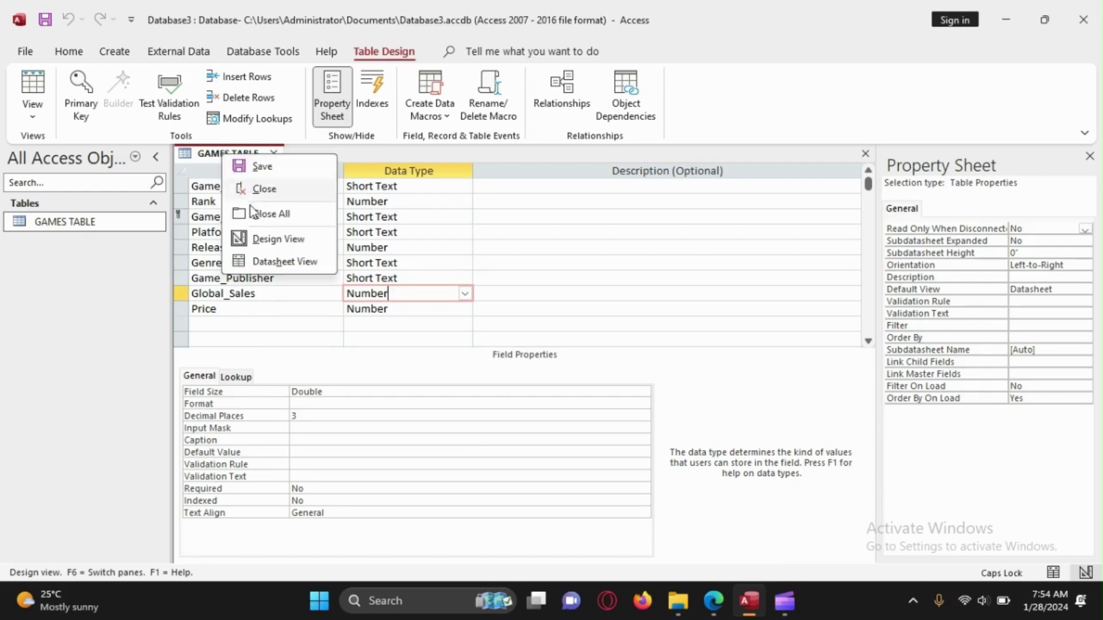
left_click(270, 262)
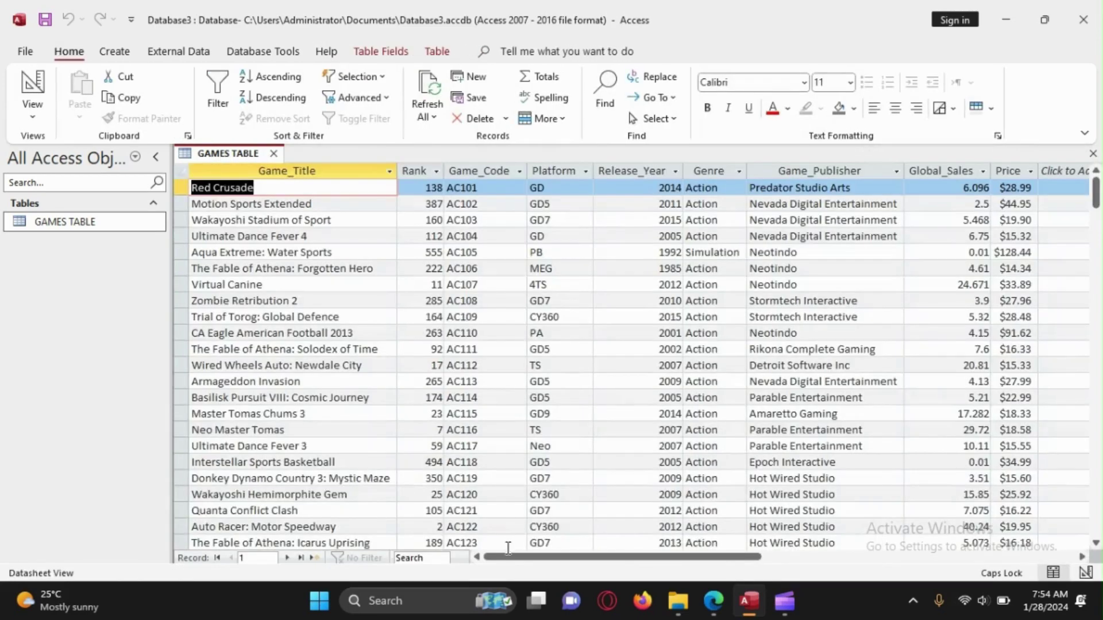
Examine how the Release_Year, Global_Sales and Price values display across the records of GAMES TABLE.
left_click_drag(514, 557, 583, 556)
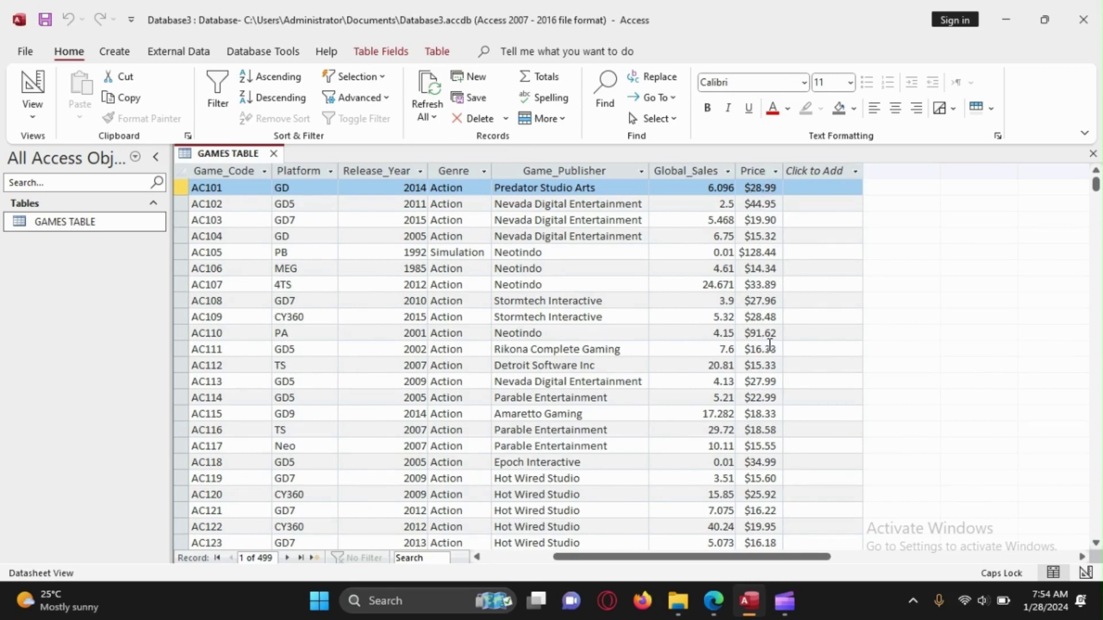
scroll(770, 345, "down", 4)
scroll(770, 344, "up", 4)
scroll(754, 412, "down", 14)
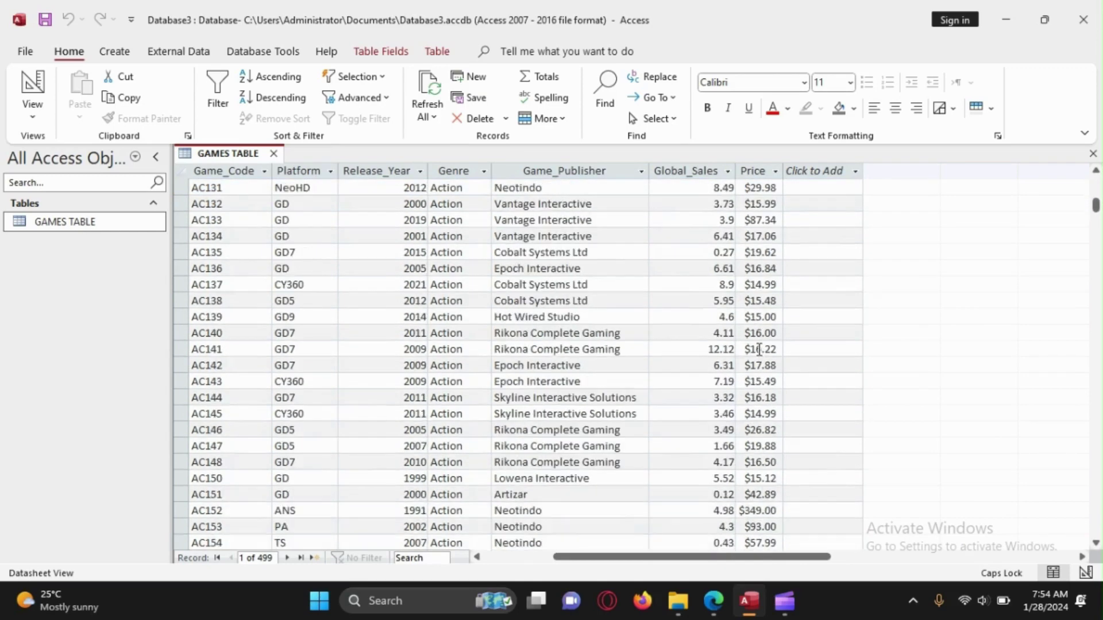
scroll(758, 349, "up", 11)
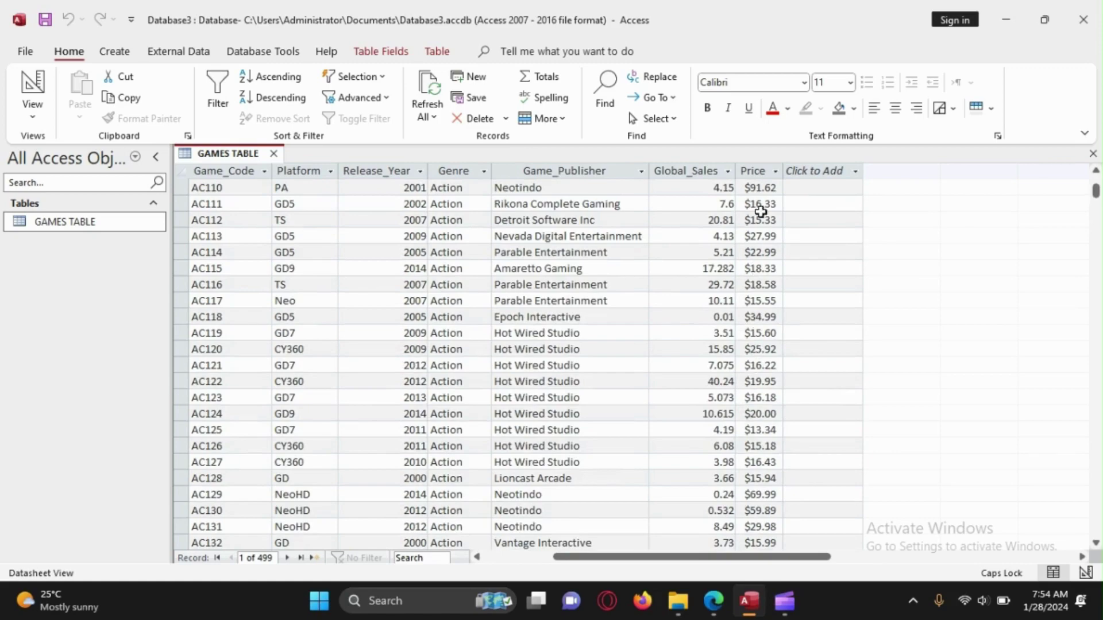
scroll(755, 230, "down", 3)
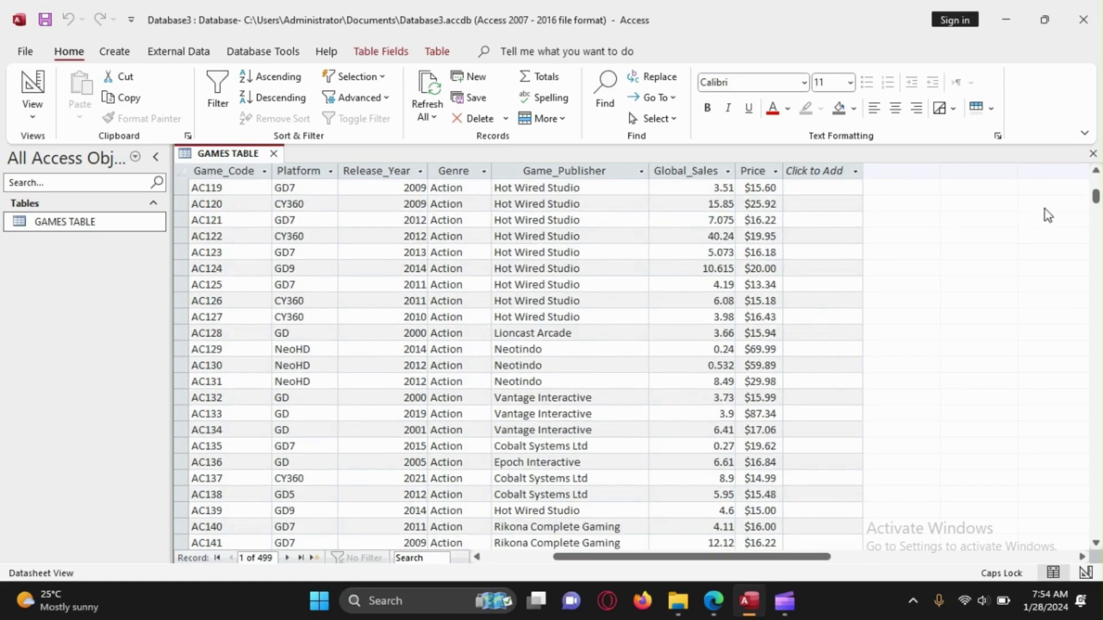
left_click_drag(1096, 198, 1055, 139)
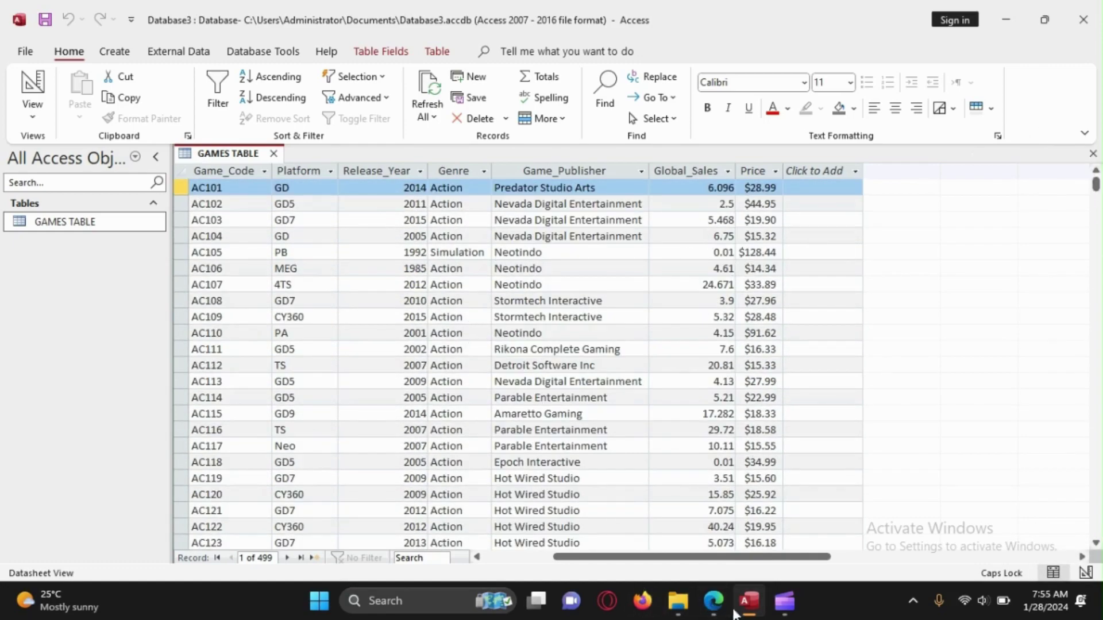
Switch to the question paper and read the instructions on saving the data and placing the table screenshot in the Evidence Document.
left_click(714, 601)
triple_click(293, 380)
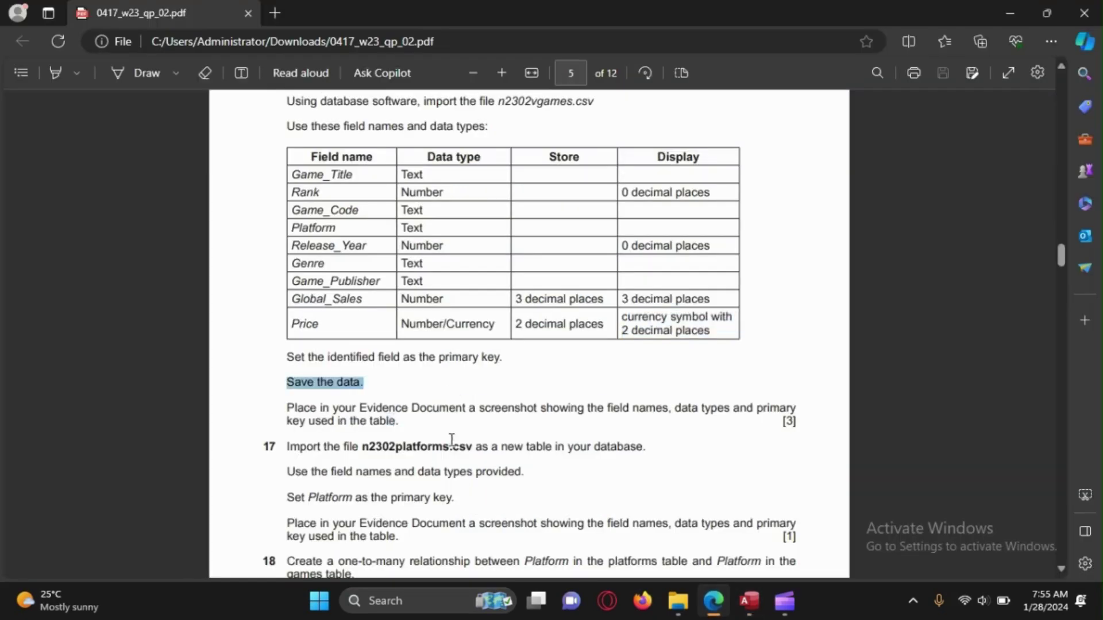
left_click(400, 421)
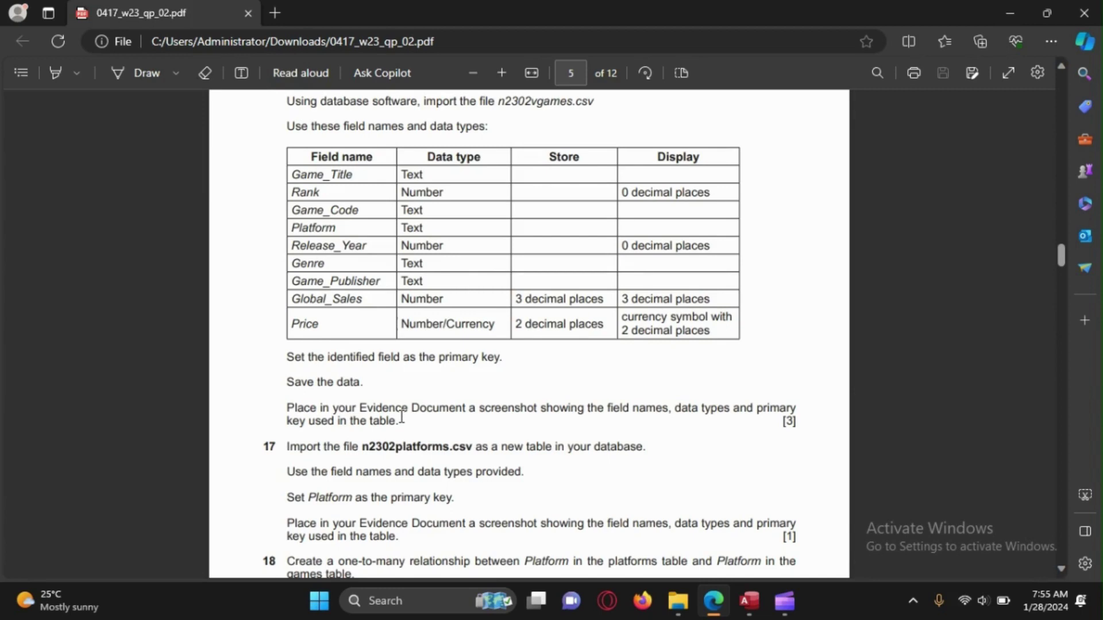
Read question 17 of the question paper on importing n2302platforms.csv as a new table with Platform as its primary key.
scroll(401, 417, "down", 4)
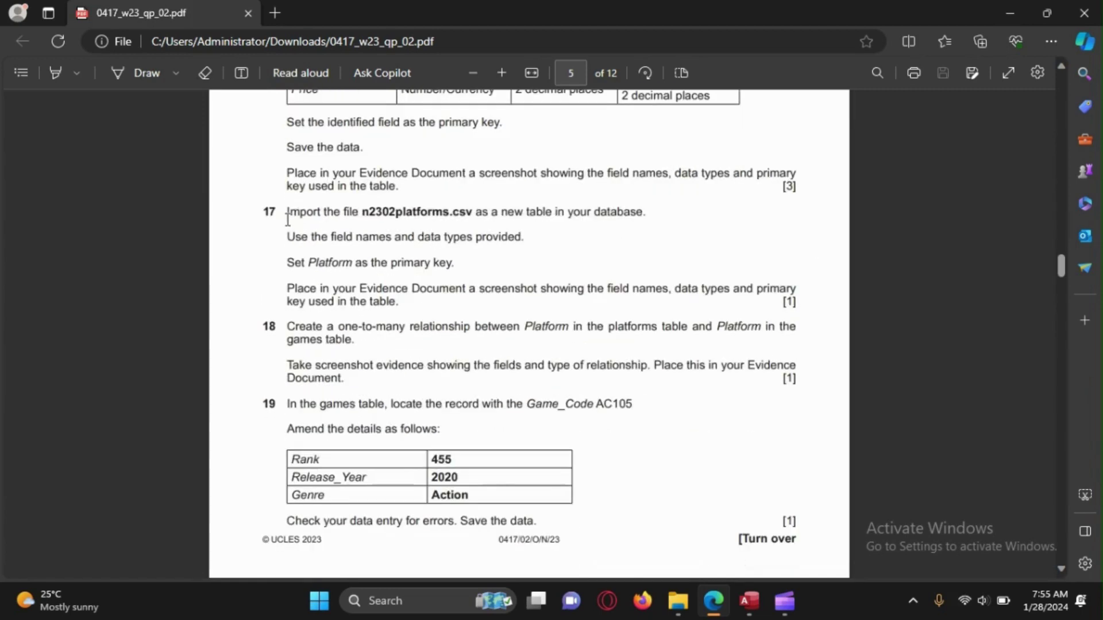
left_click_drag(287, 220, 454, 290)
left_click(483, 336)
left_click_drag(283, 237, 452, 289)
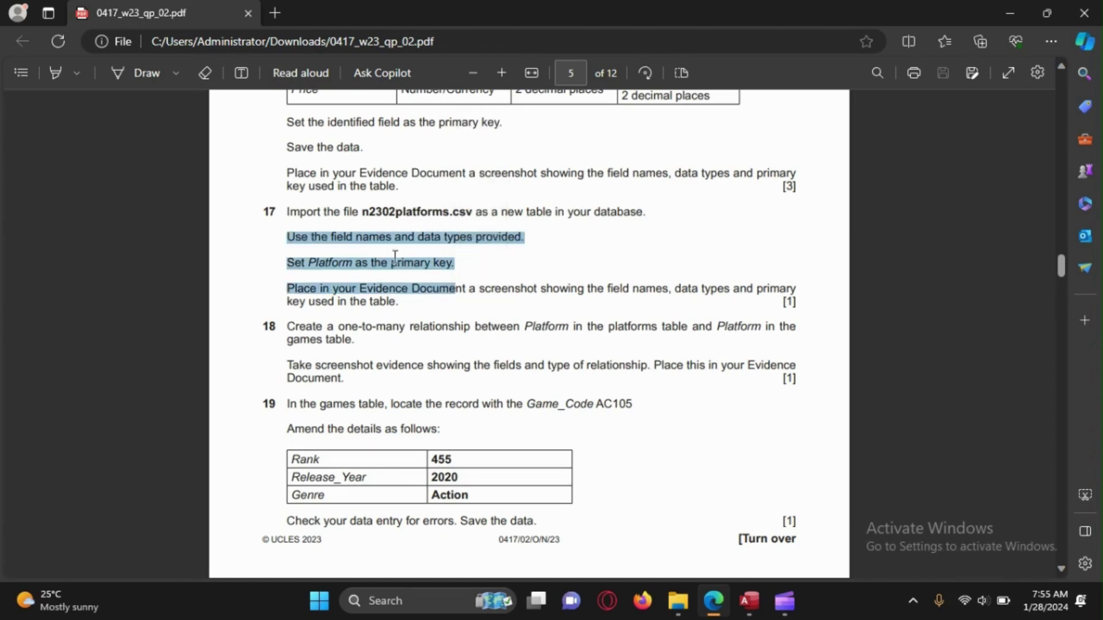
left_click(295, 241)
left_click_drag(295, 242, 442, 291)
left_click(412, 296)
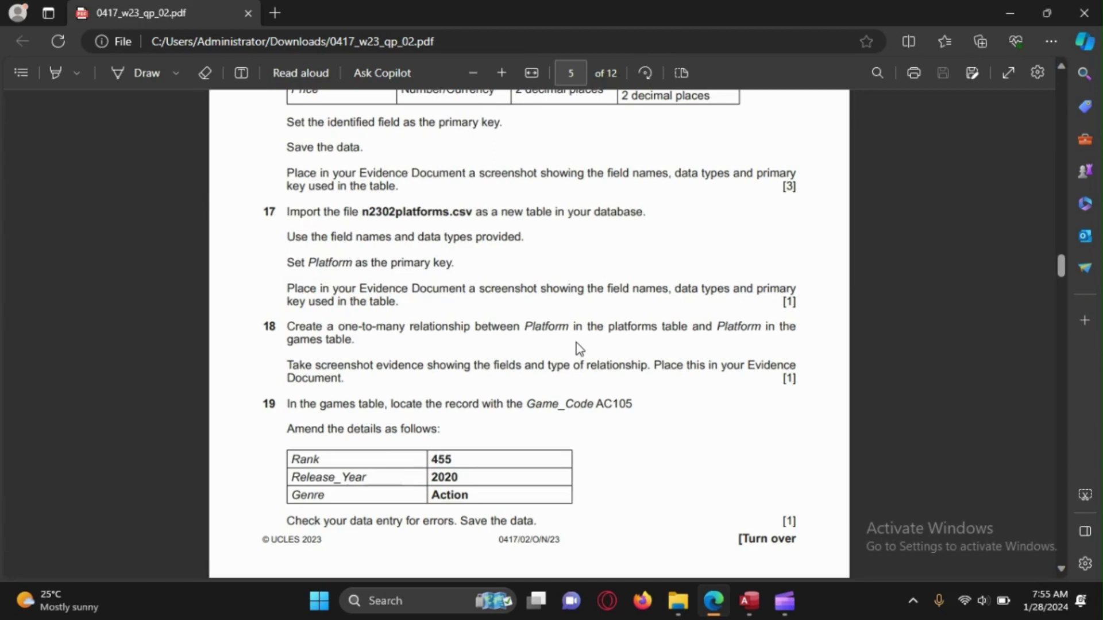
Switch to Access and start importing external data from a text file into Database3.
left_click(748, 613)
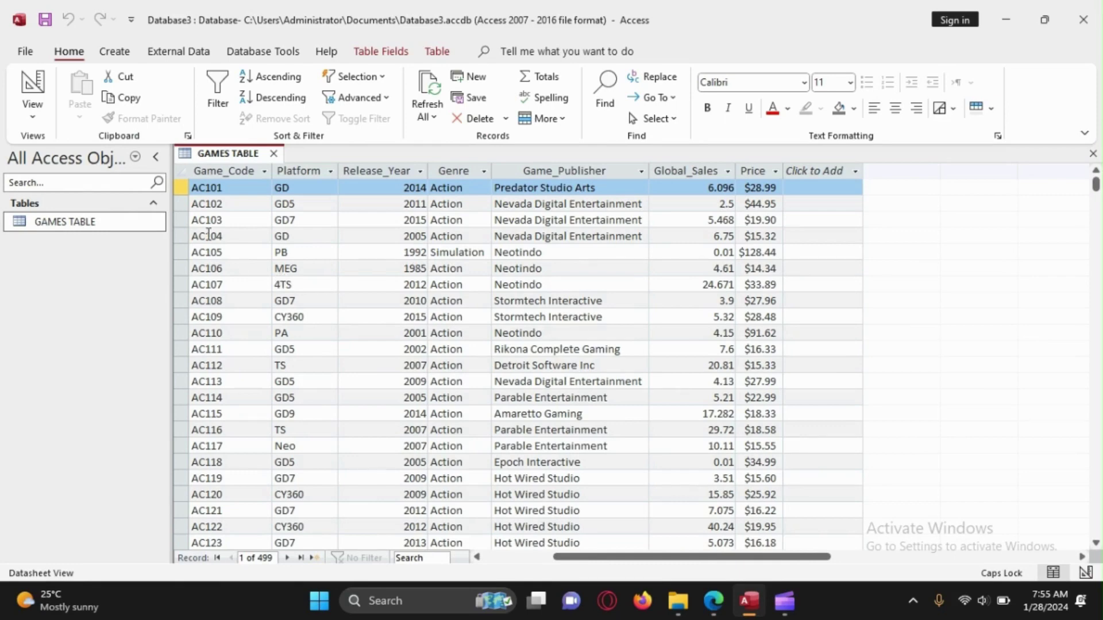
left_click(178, 53)
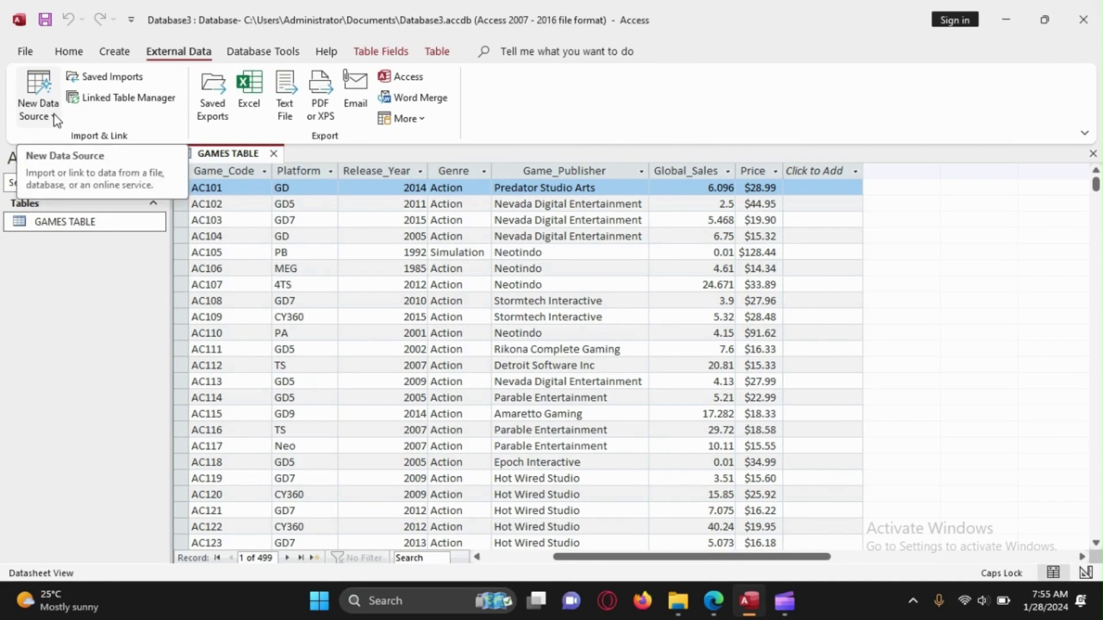
left_click(70, 51)
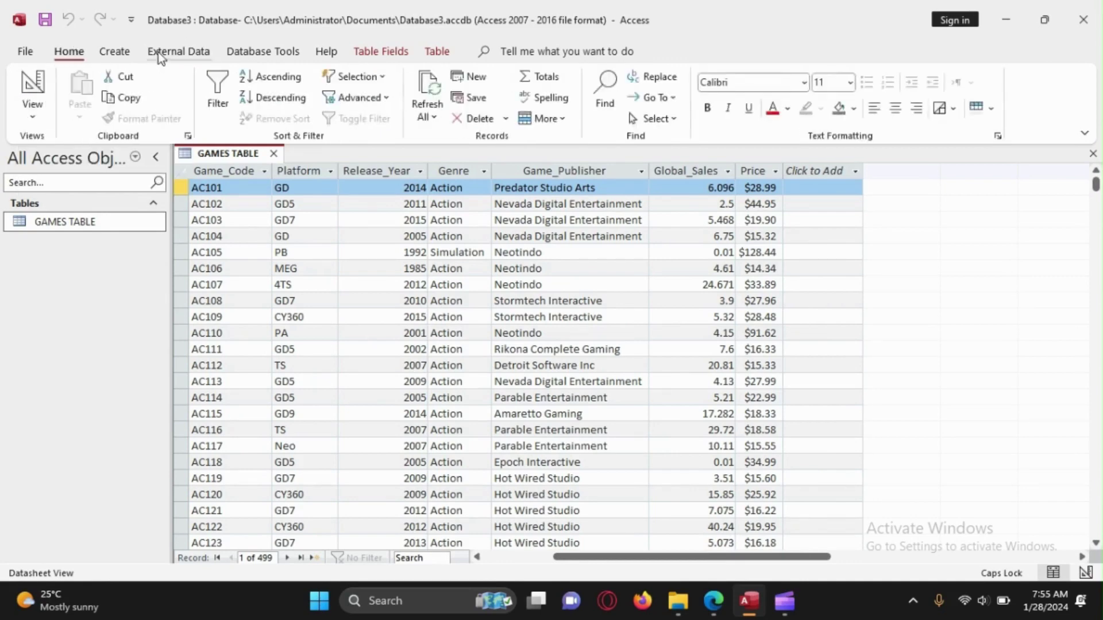
left_click(157, 53)
left_click(53, 117)
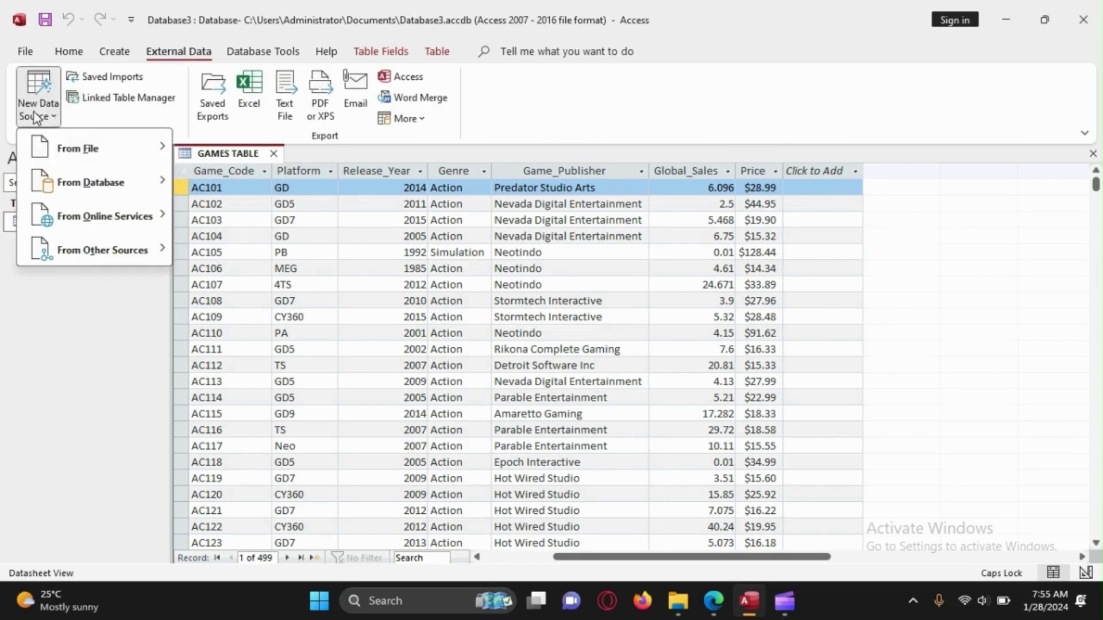
mouse_move(130, 151)
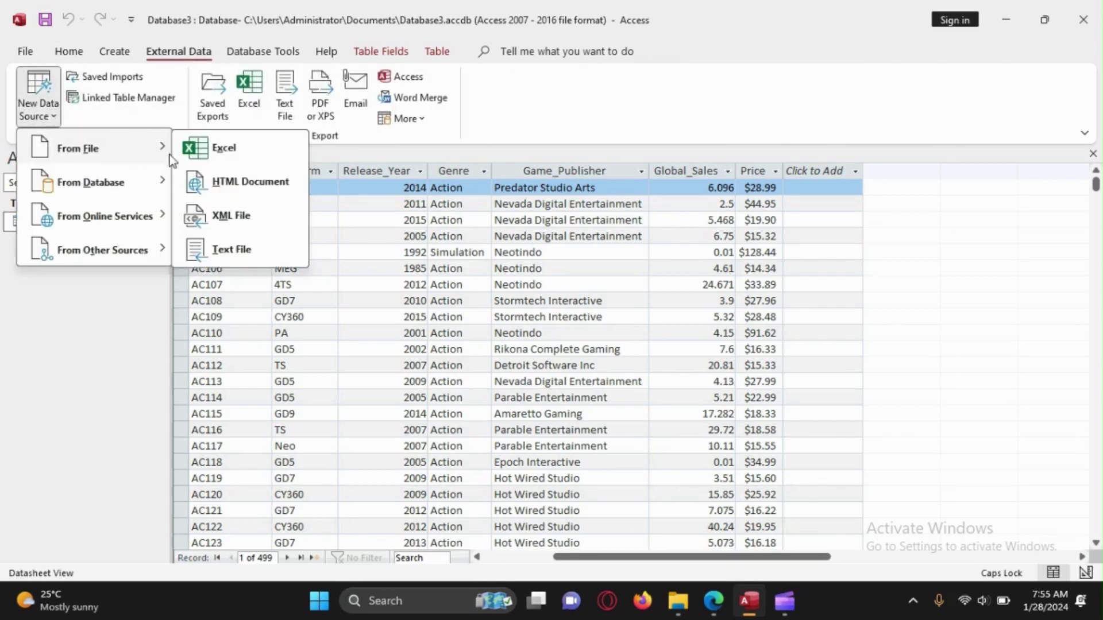
left_click(212, 247)
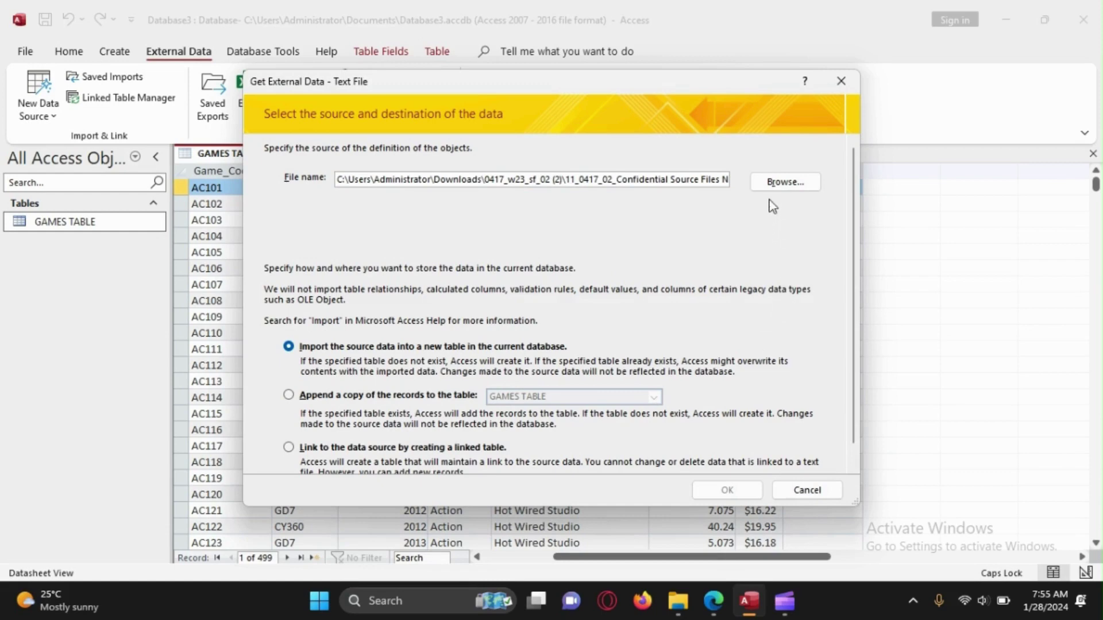
Choose n2302platforms as the source file and import it into a new table in the current database.
left_click(770, 186)
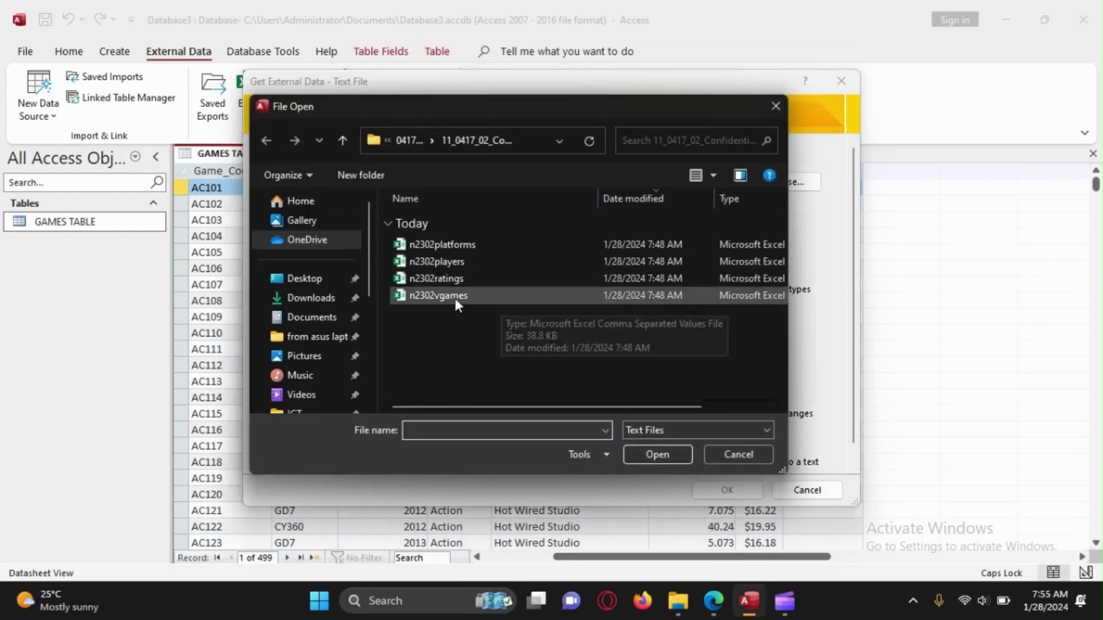
left_click(443, 247)
left_click(646, 454)
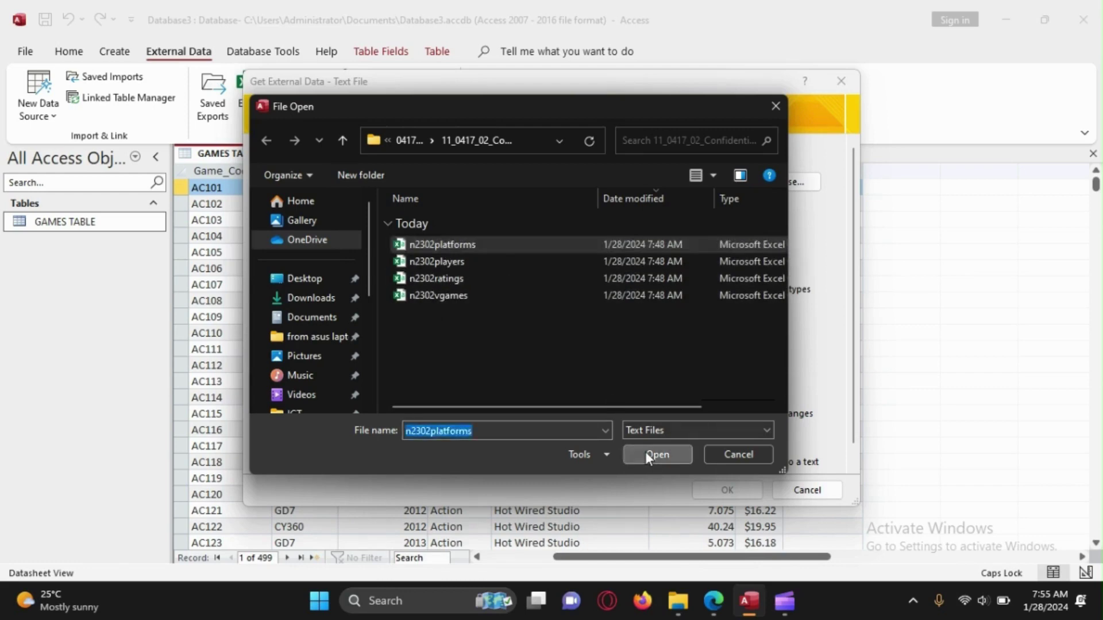
left_click(726, 492)
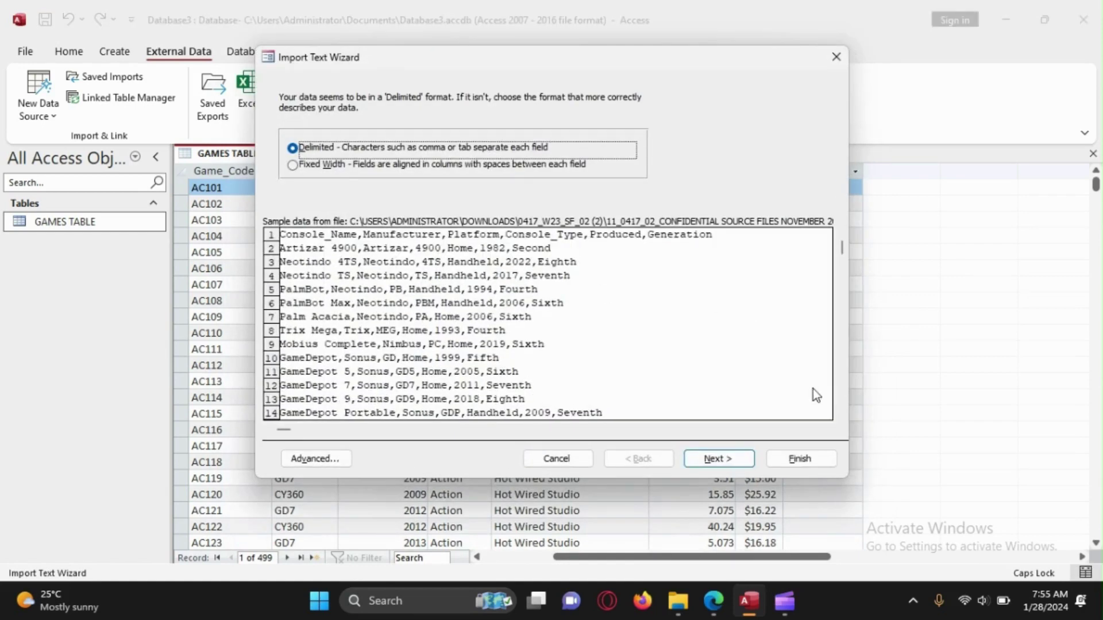
Keep the data comma-delimited, treat the first row as field names, and accept the default field options.
left_click(725, 459)
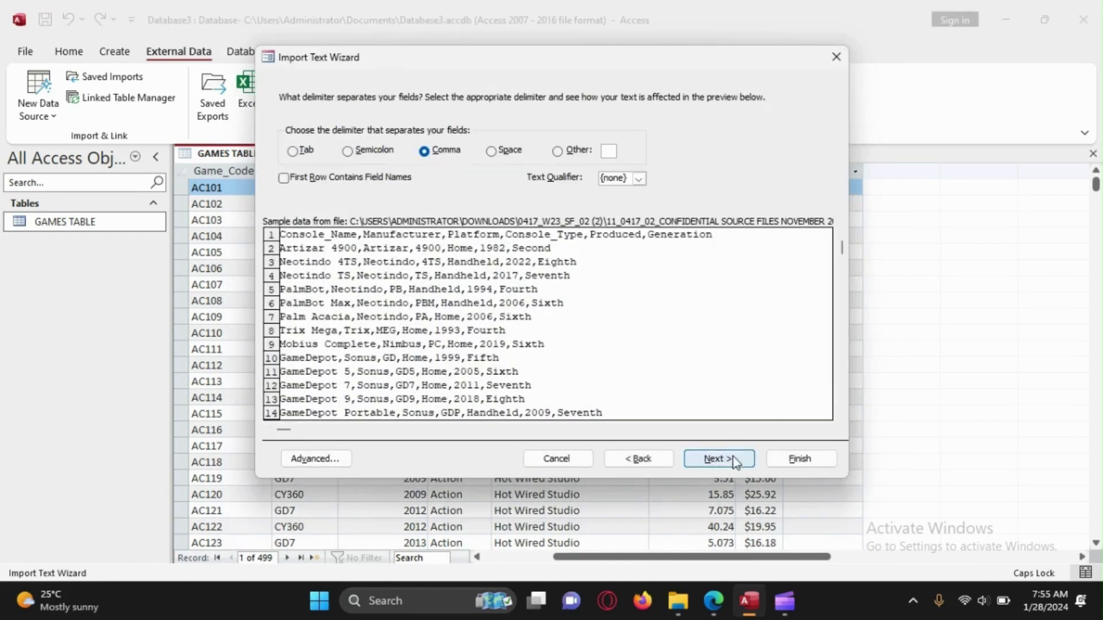
left_click(284, 178)
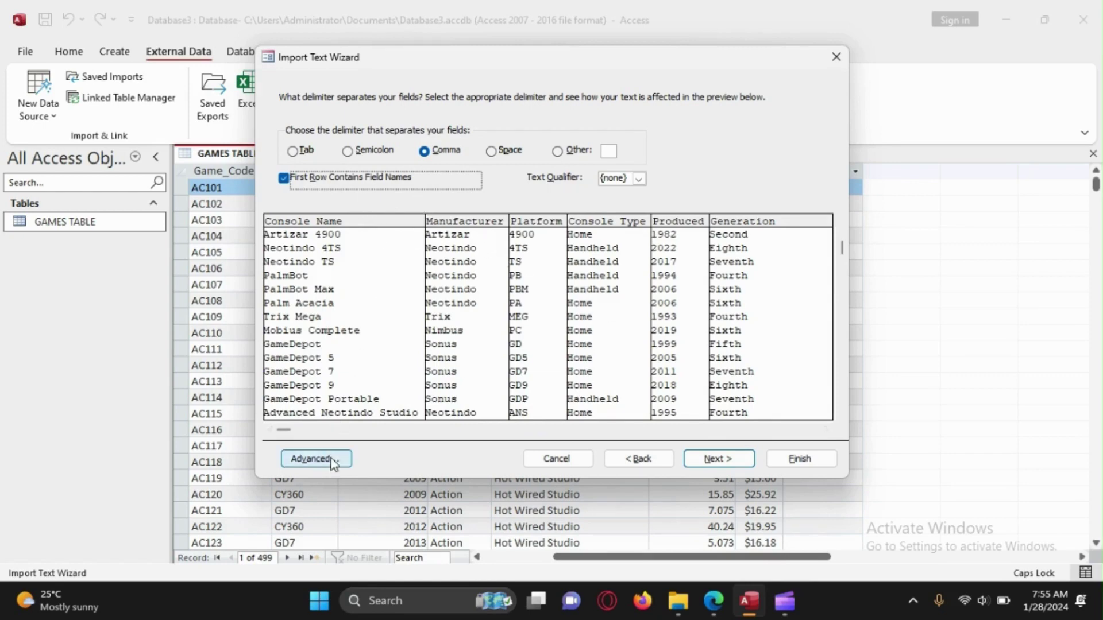
left_click(718, 460)
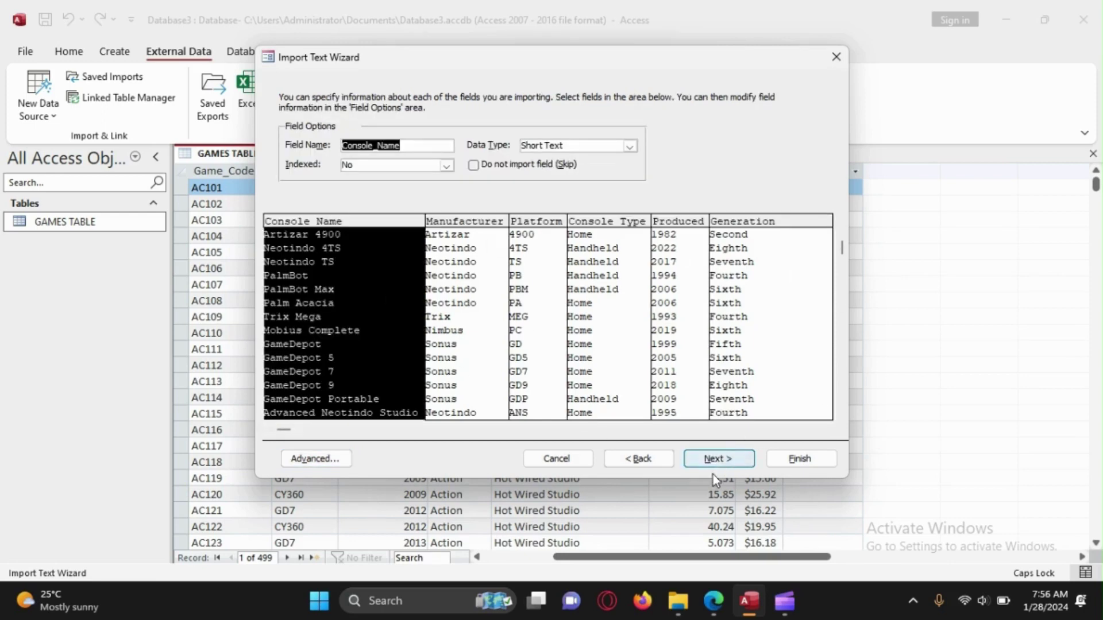
left_click(709, 463)
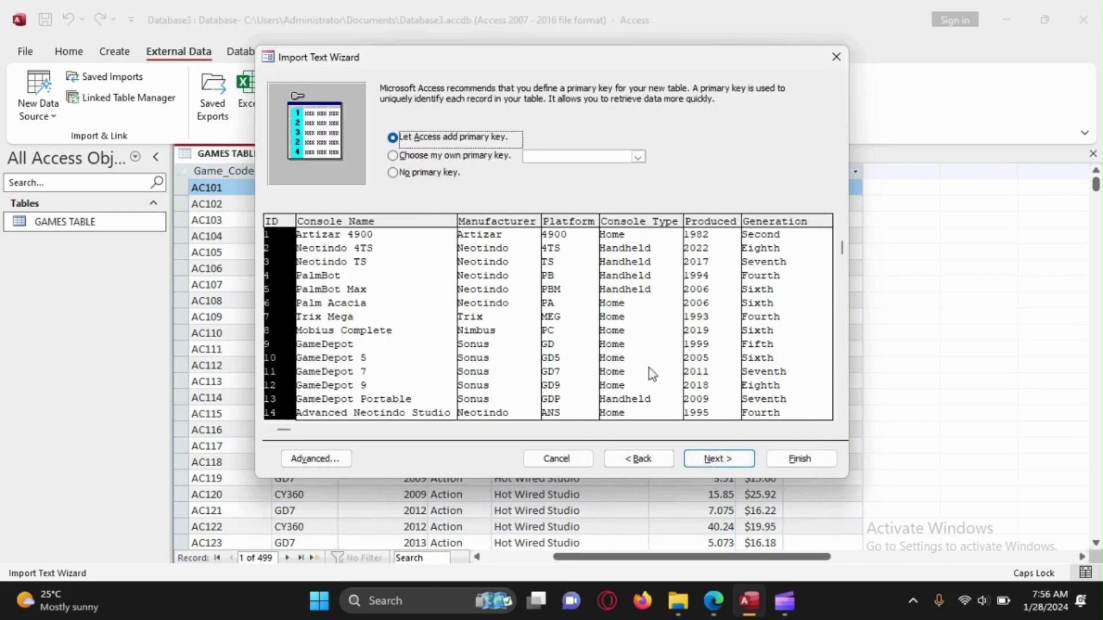
Choose Platform as the primary key of the imported table.
left_click(393, 155)
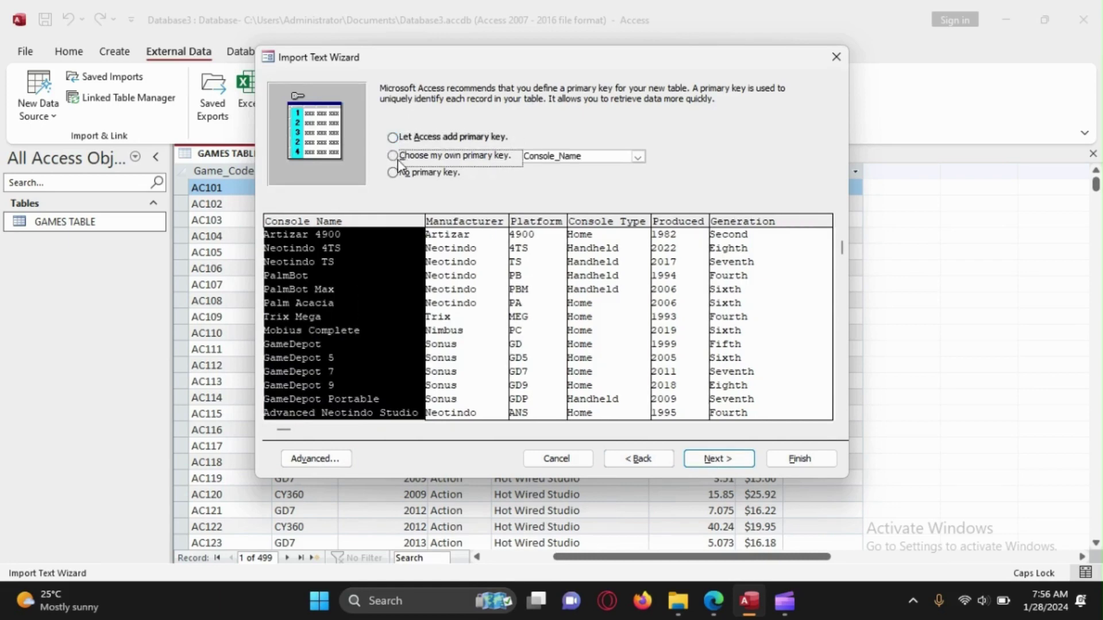
left_click(637, 157)
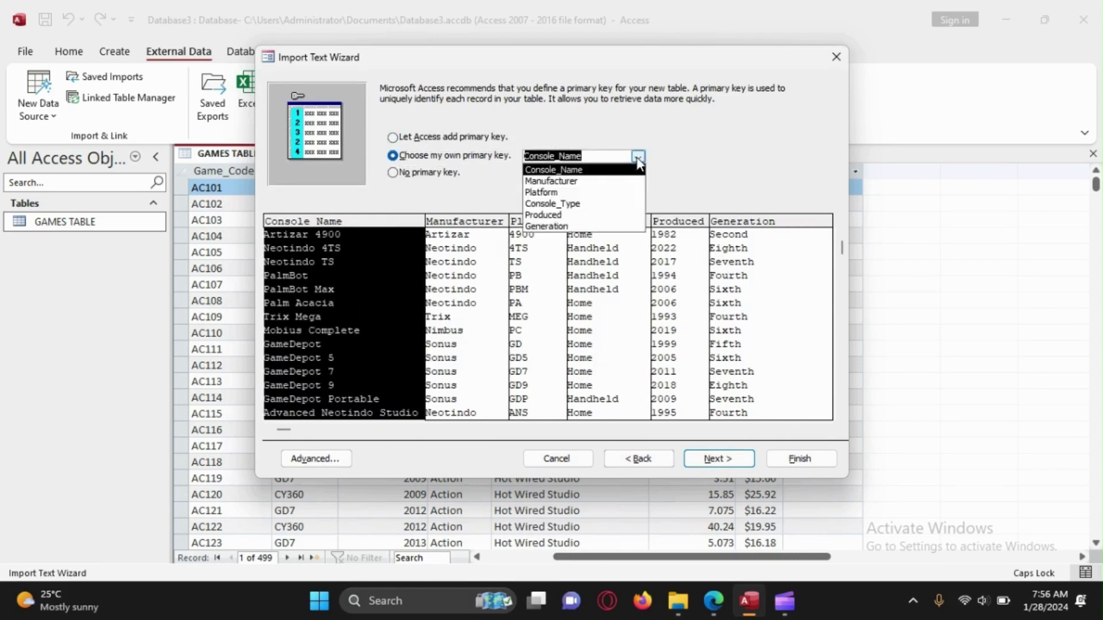
left_click(552, 194)
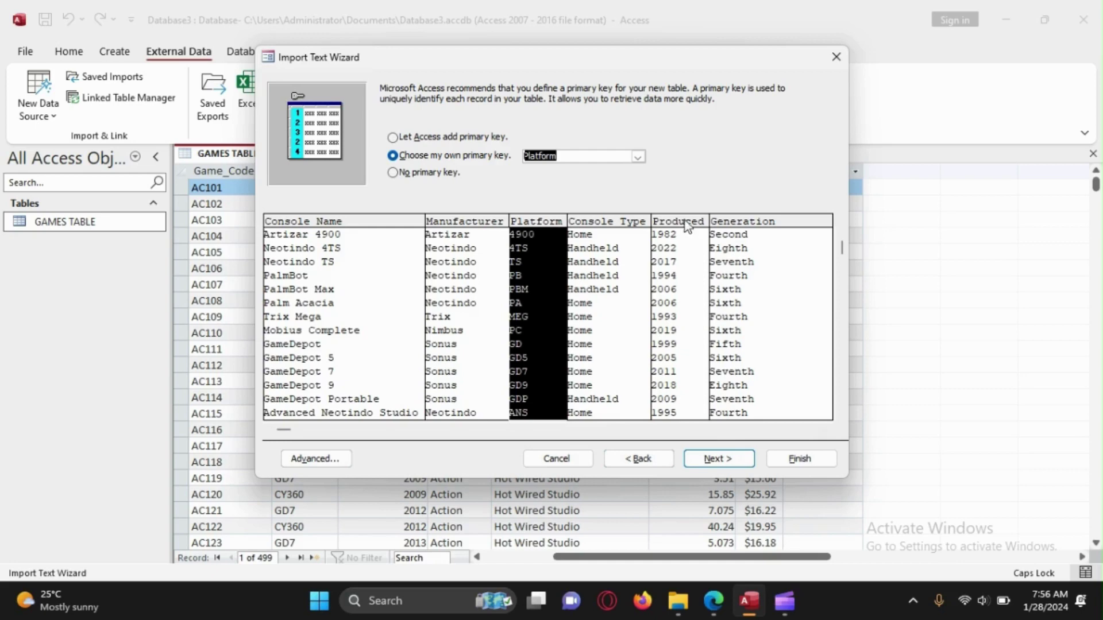
left_click(725, 457)
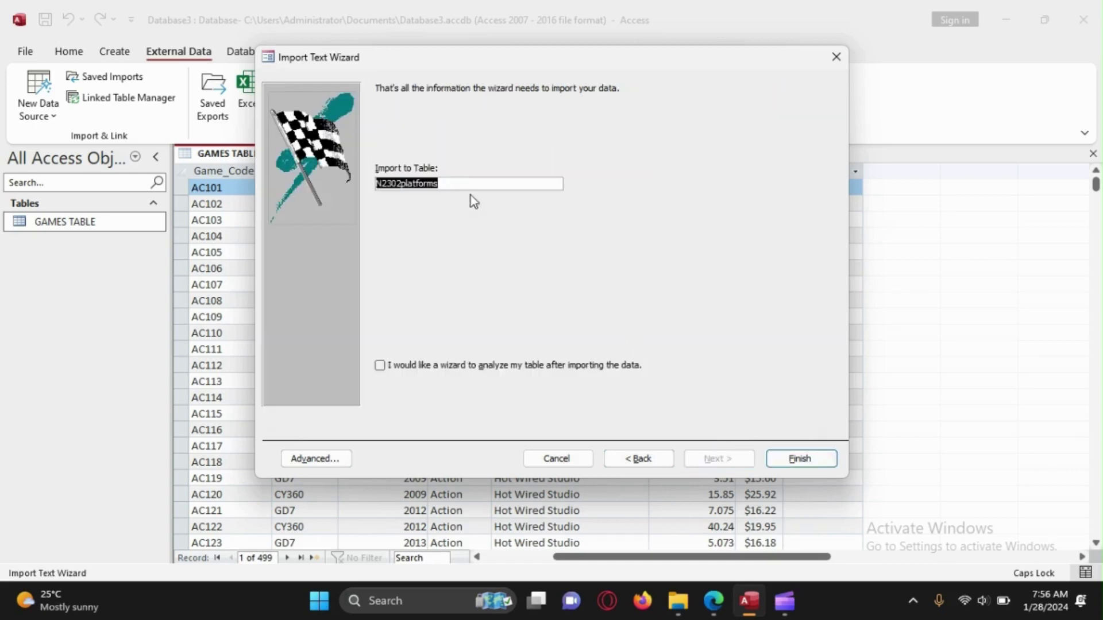
Name the imported table PLATFORM TABLE and finish the import without saving the import steps.
key("BackSpace")
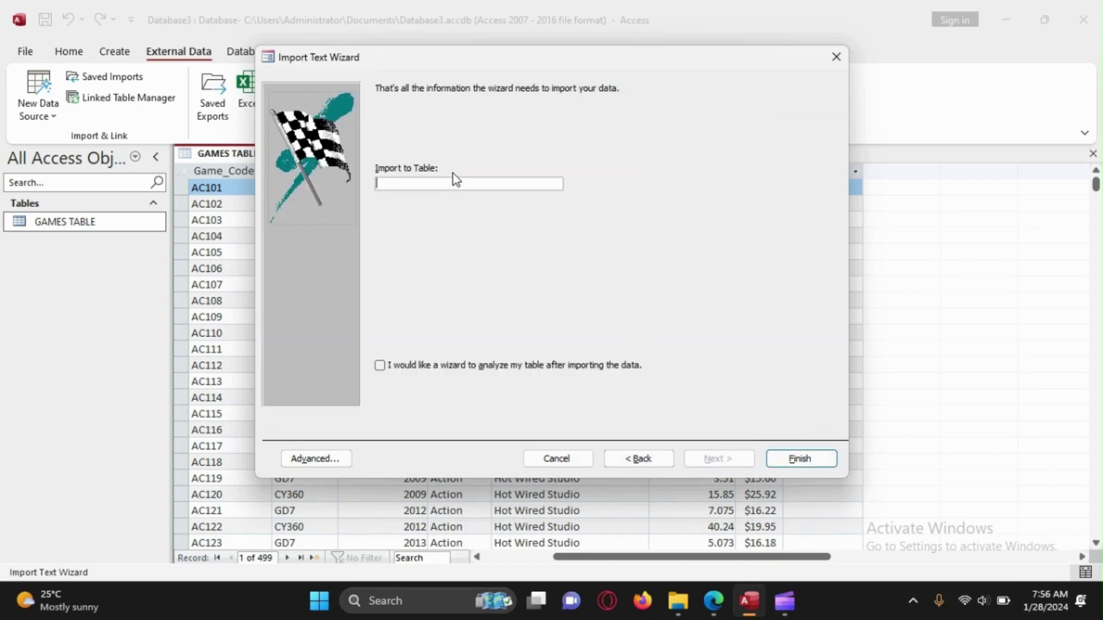
type("PLATFORM TAB")
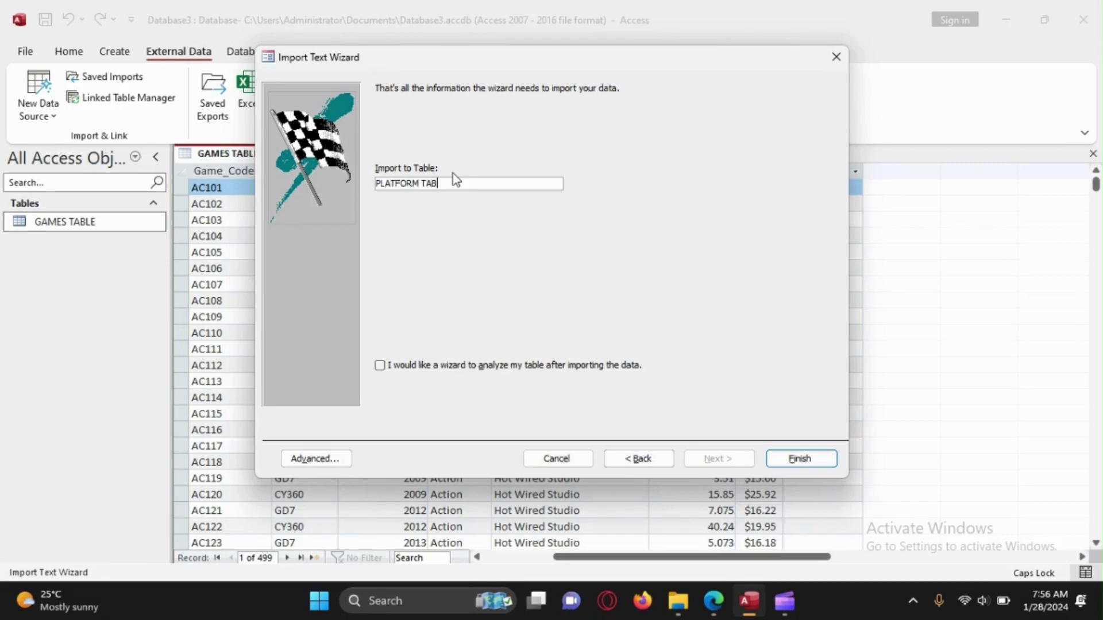
type("LE")
key("Return")
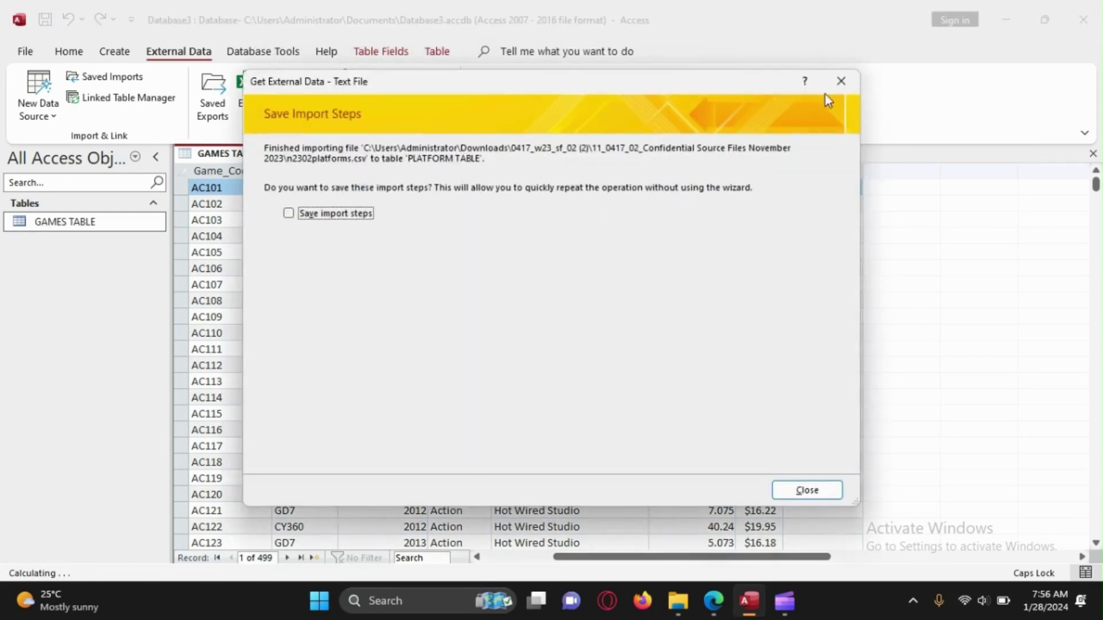
left_click(840, 81)
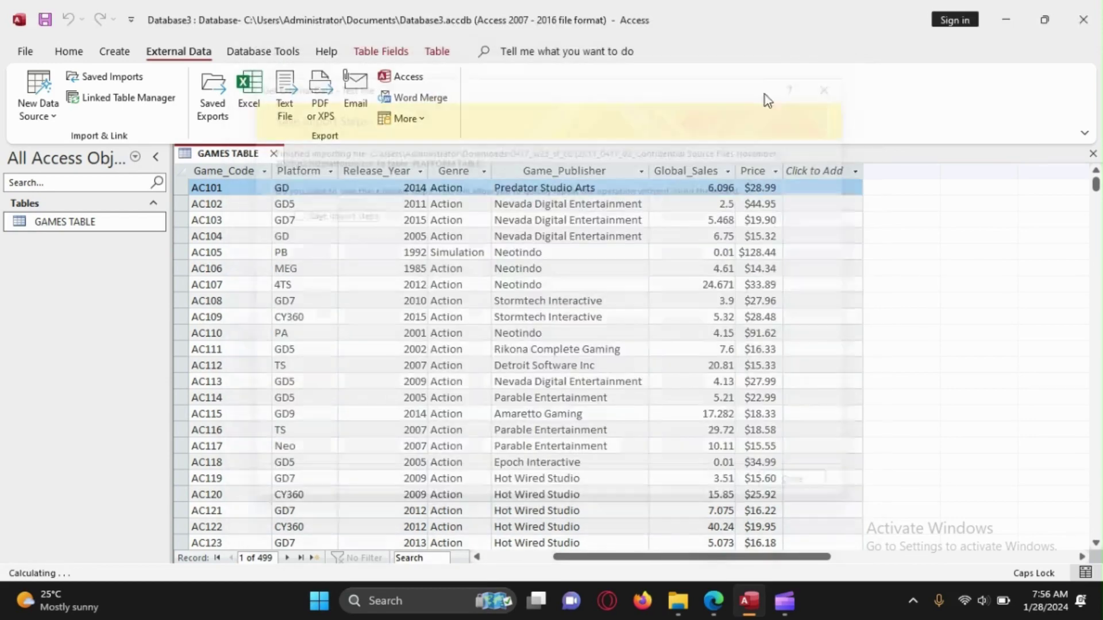
Open PLATFORM TABLE and fit all its column widths to their contents.
double_click(128, 241)
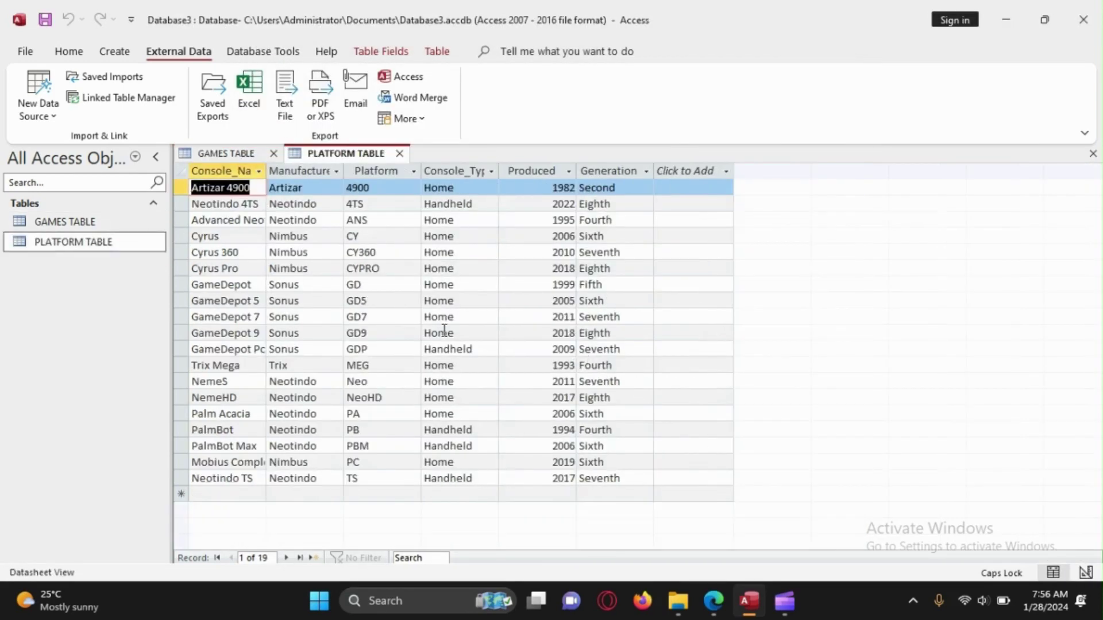
left_click(182, 171)
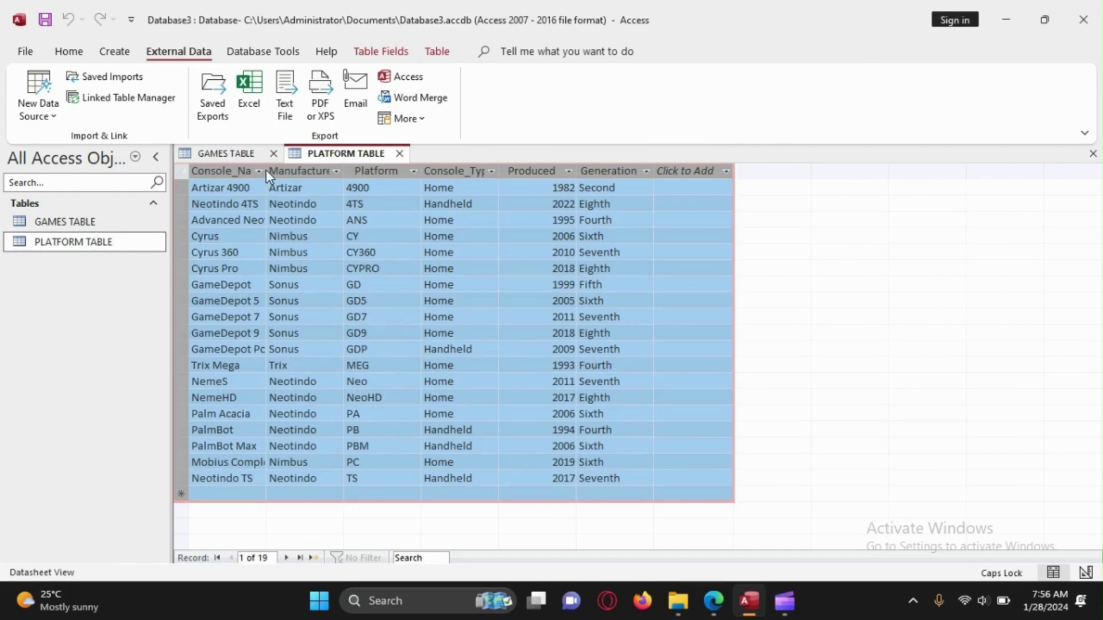
double_click(266, 171)
left_click(765, 459)
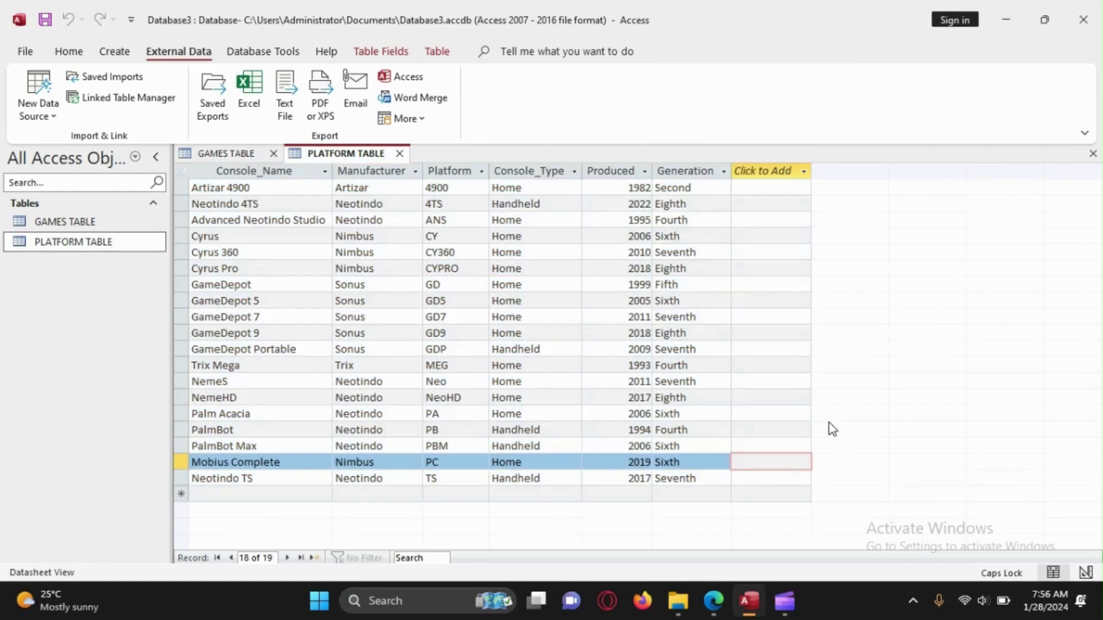
left_click(753, 492)
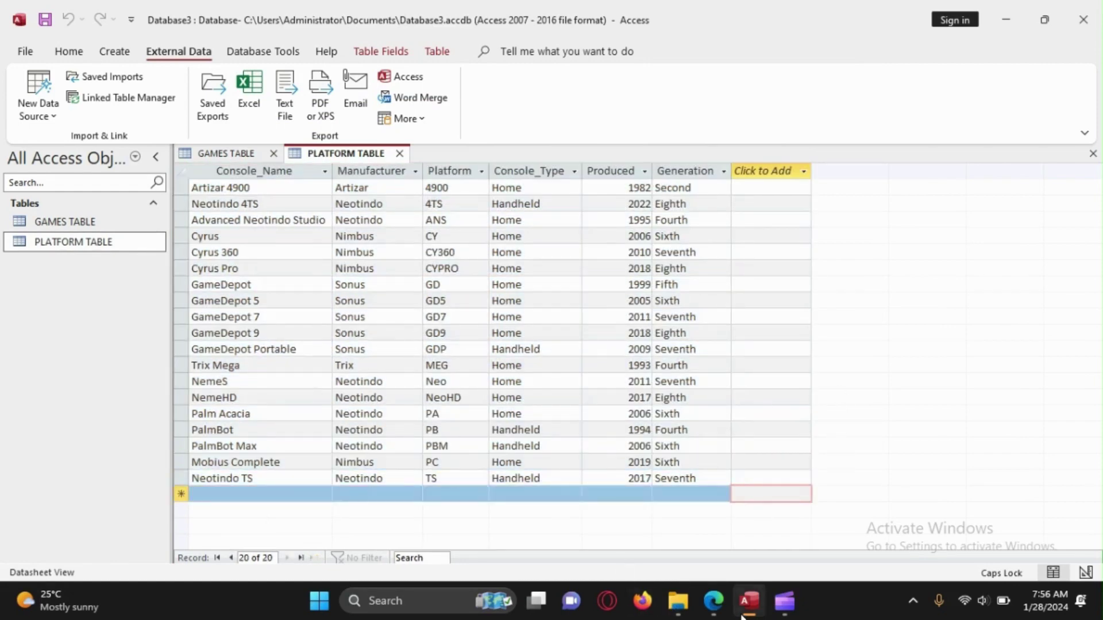
Check question 17's screenshot requirement in the question paper, return to Access and show PLATFORM TABLE in Design View.
left_click(713, 606)
left_click_drag(289, 289, 497, 374)
left_click(392, 308)
left_click_drag(304, 264, 459, 382)
left_click(459, 382)
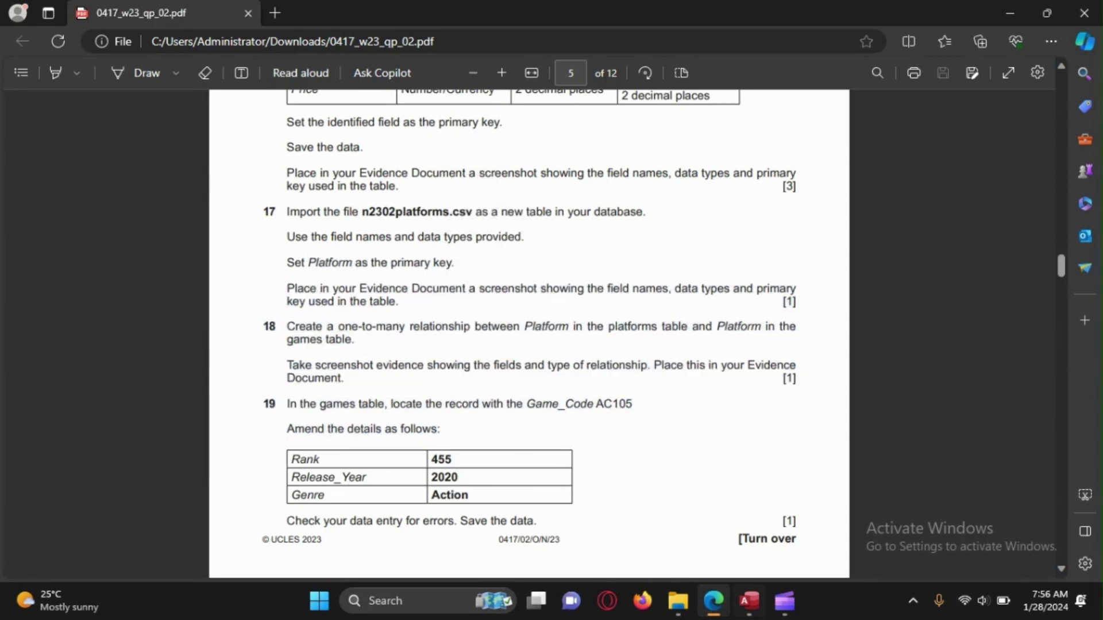
key("alt+Tab")
right_click(362, 153)
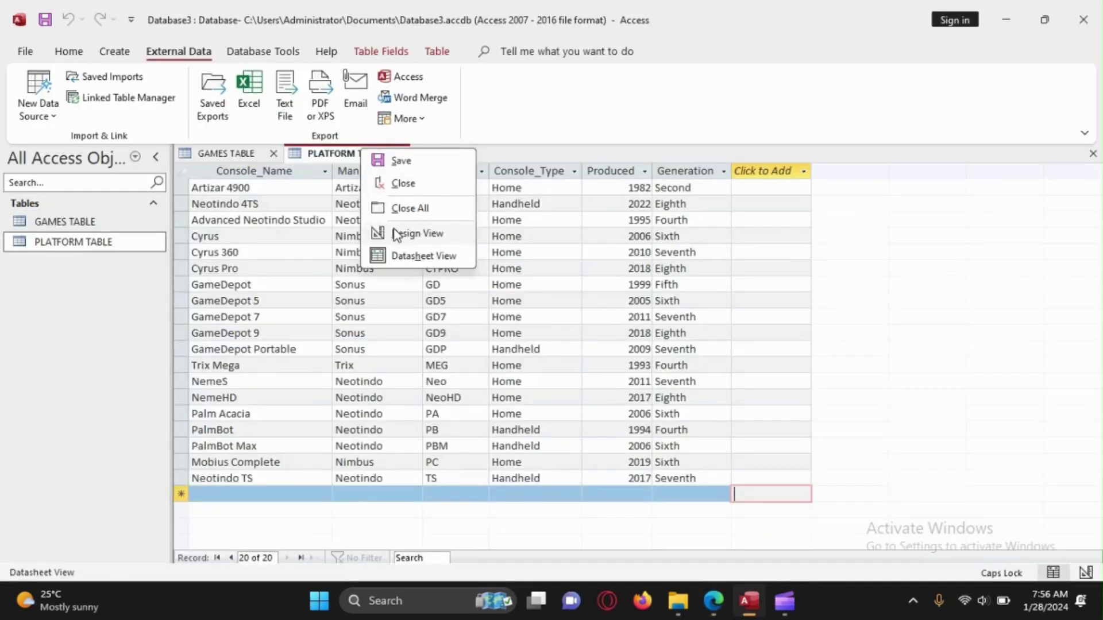
left_click(428, 234)
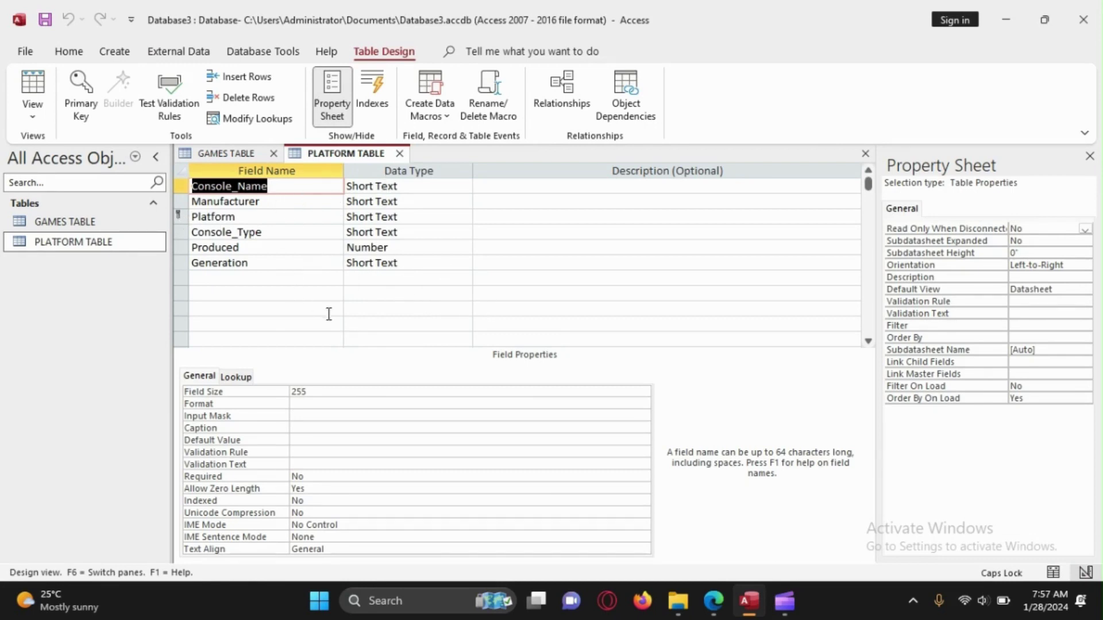
Switch to the question paper and read question 18 on the one-to-many relationship between the Platform fields.
left_click(706, 610)
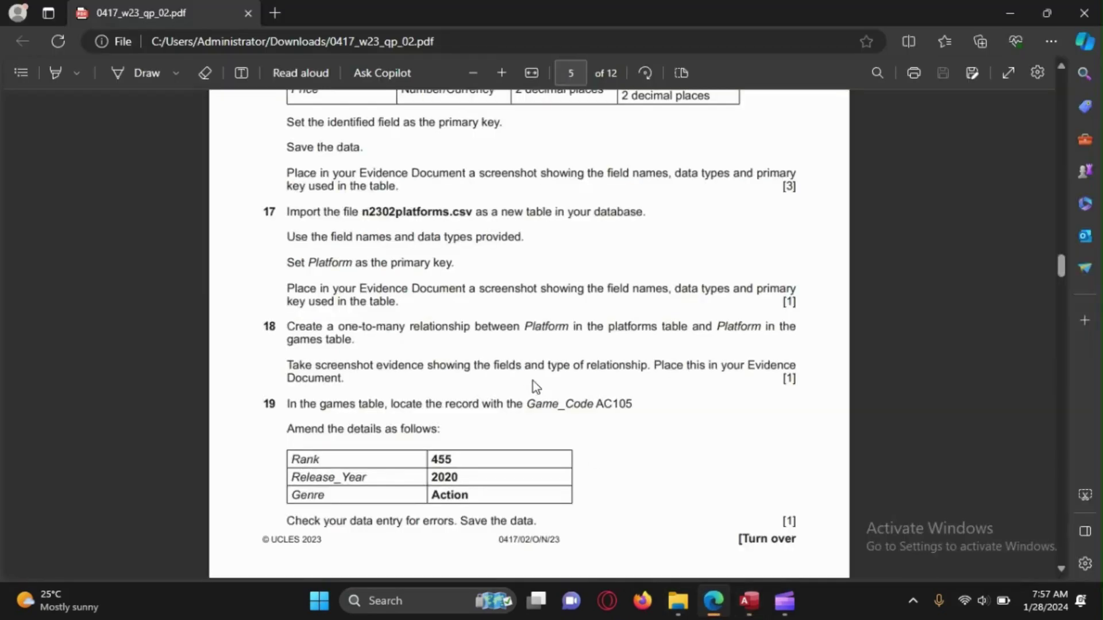
scroll(478, 359, "down", 3)
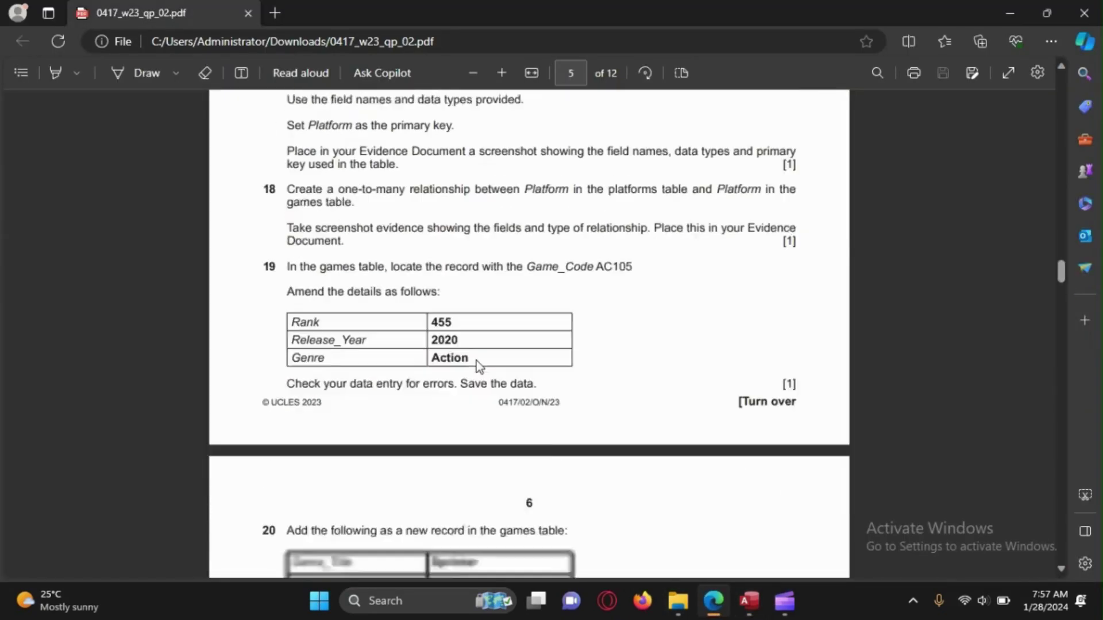
left_click_drag(282, 164, 488, 235)
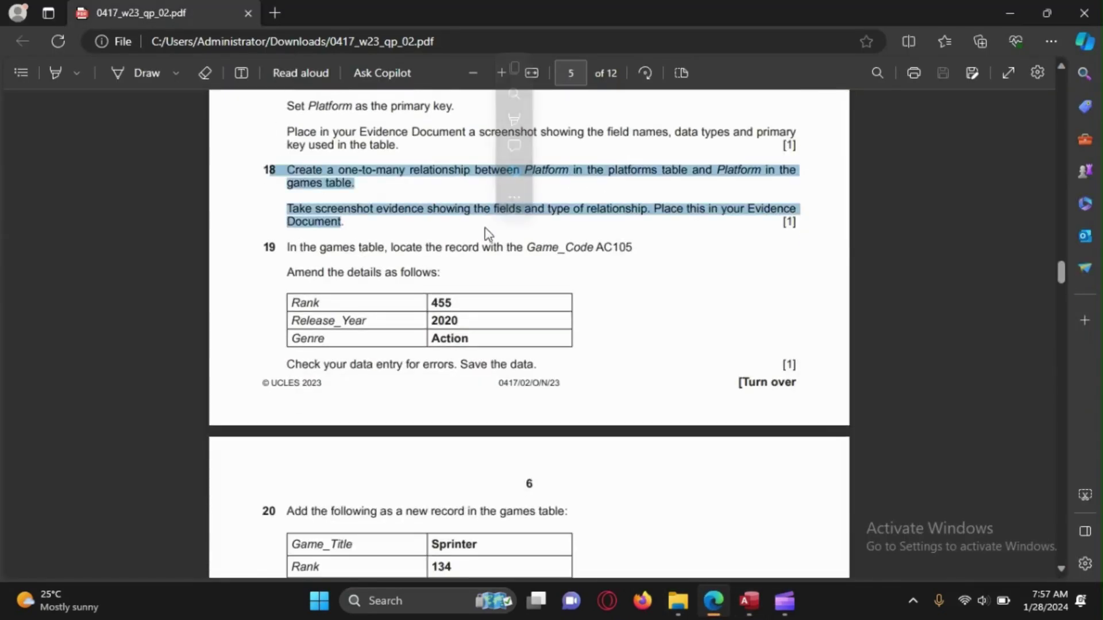
left_click(464, 260)
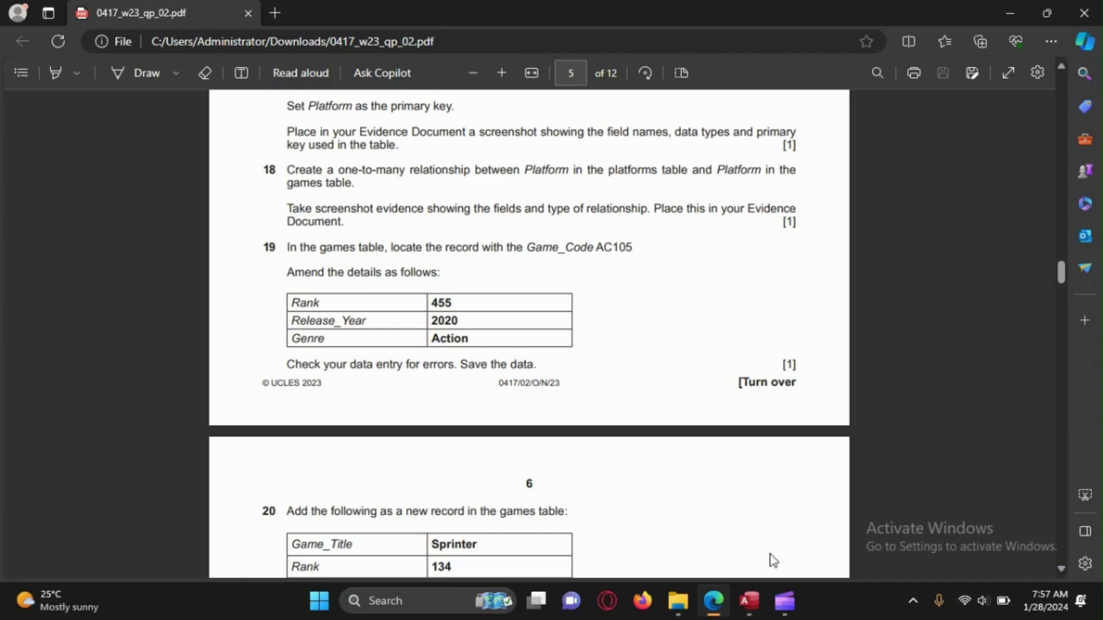
Return to Access and switch PLATFORM TABLE from Design View to Datasheet View.
left_click(749, 601)
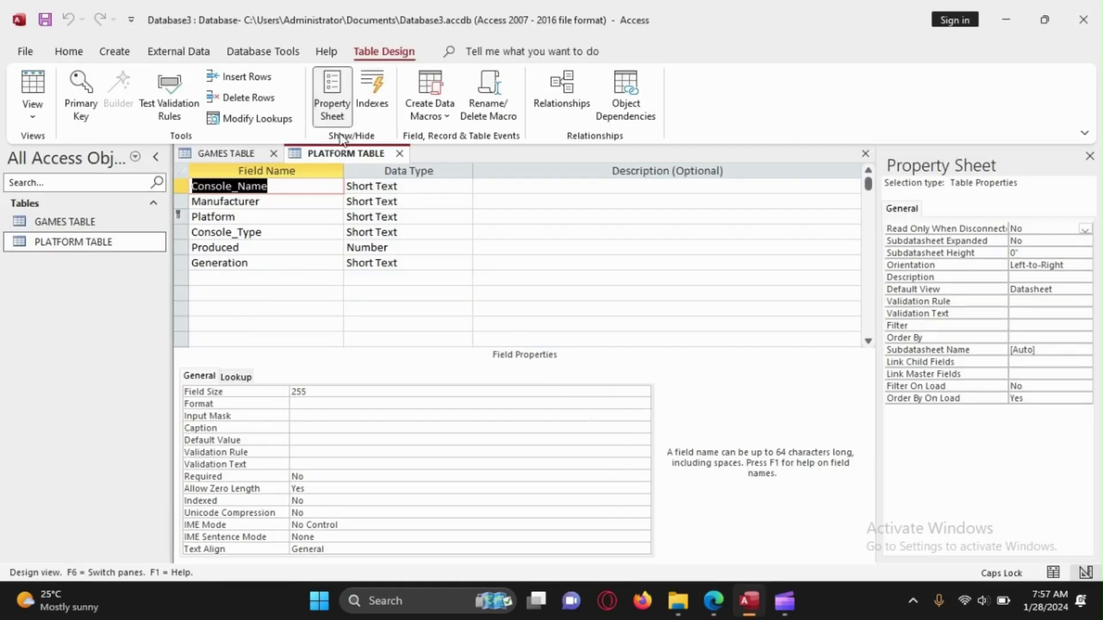
right_click(345, 154)
left_click(355, 160)
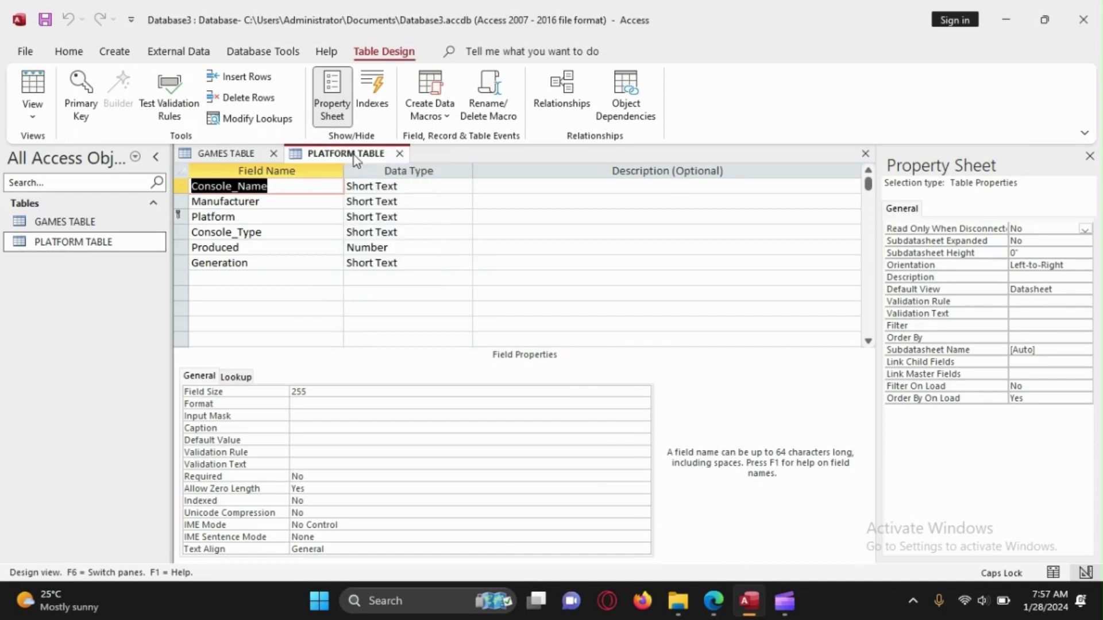
right_click(355, 158)
left_click(406, 262)
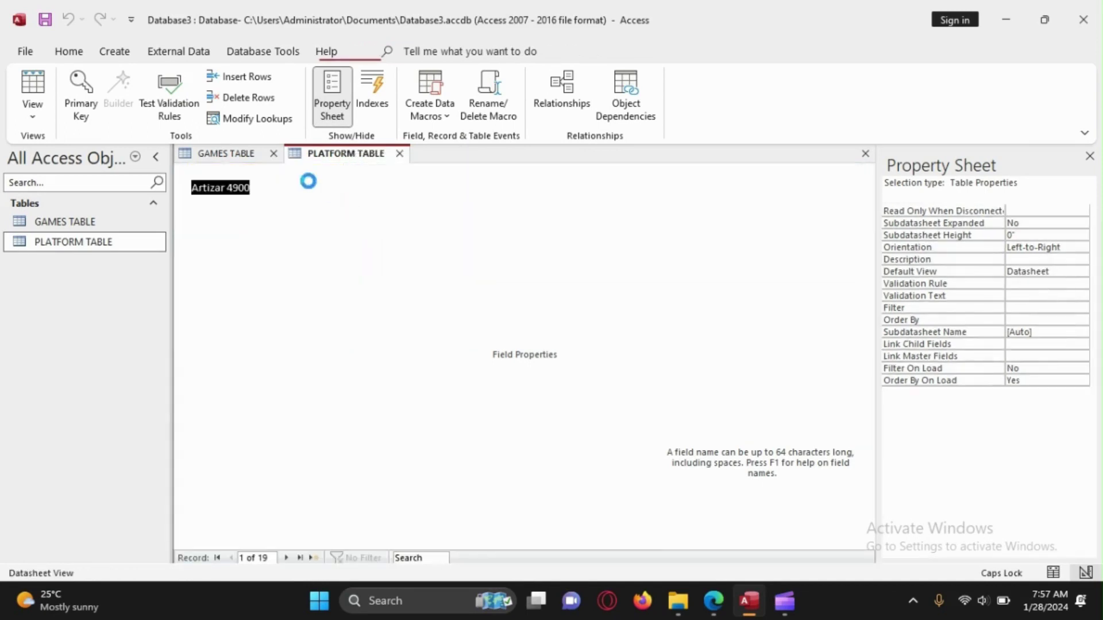
right_click(354, 158)
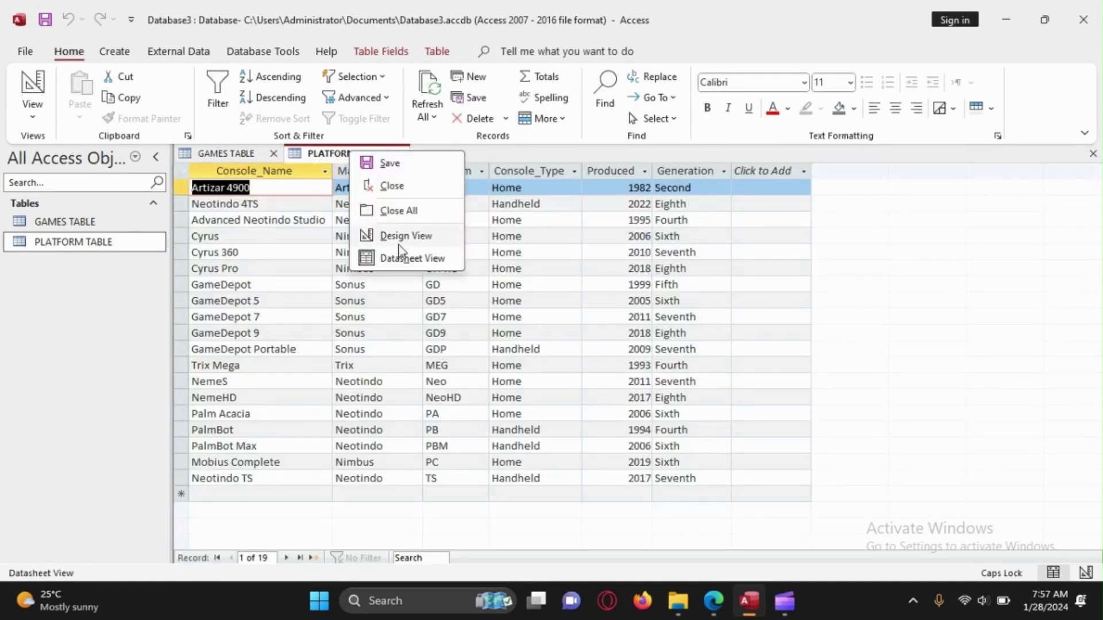
left_click(760, 335)
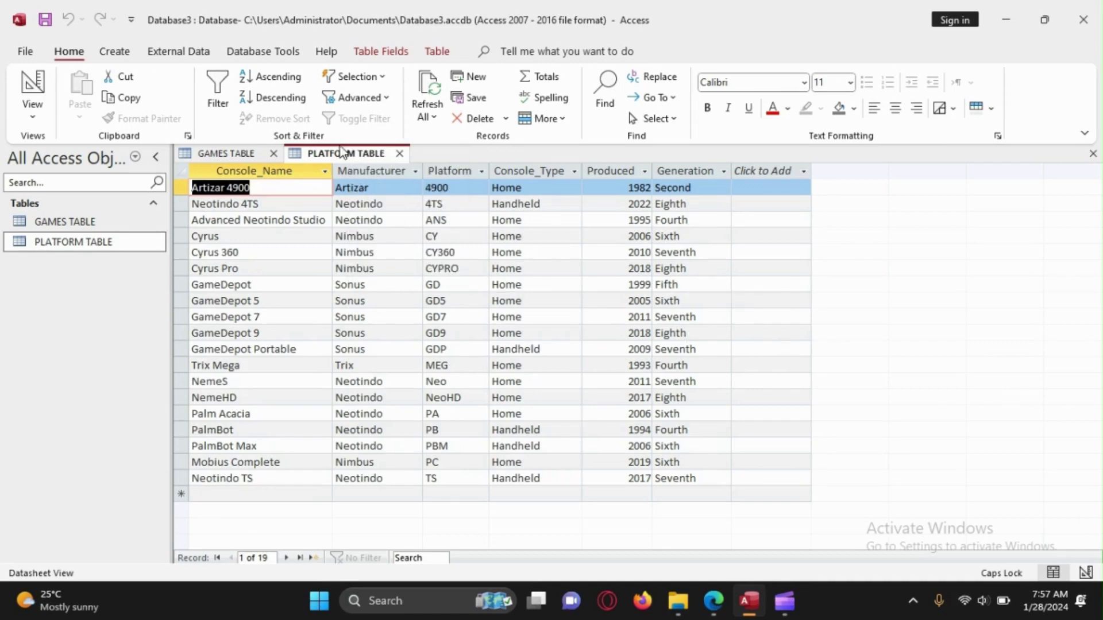
Open the Relationships window and add GAMES TABLE and PLATFORM TABLE side by side, lengthening the GAMES TABLE box to show all its fields.
left_click(178, 52)
left_click(263, 51)
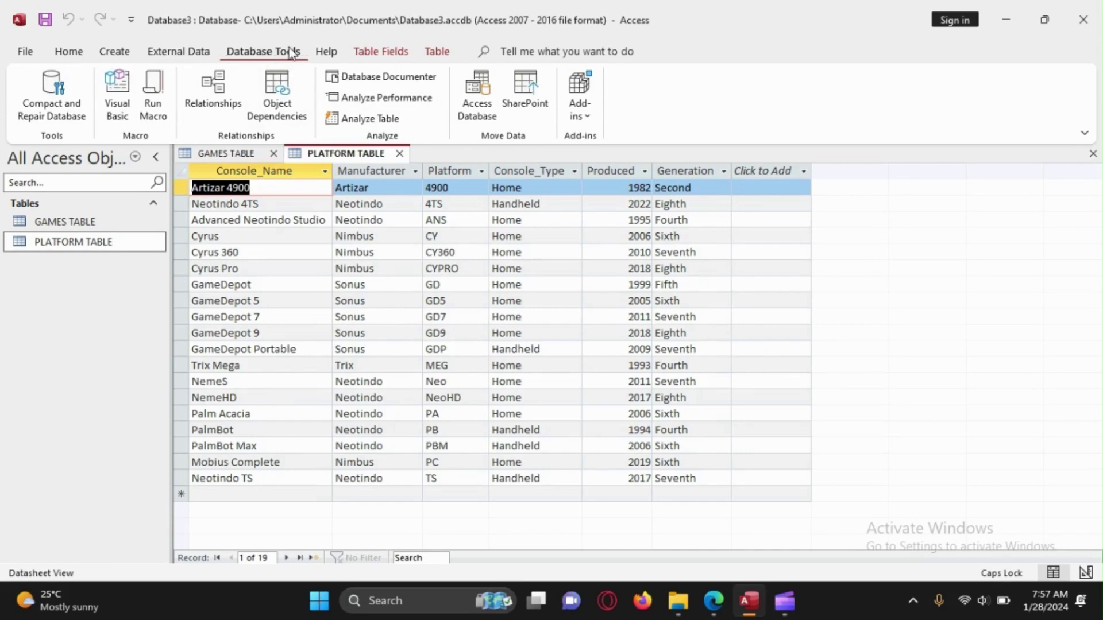
left_click(211, 89)
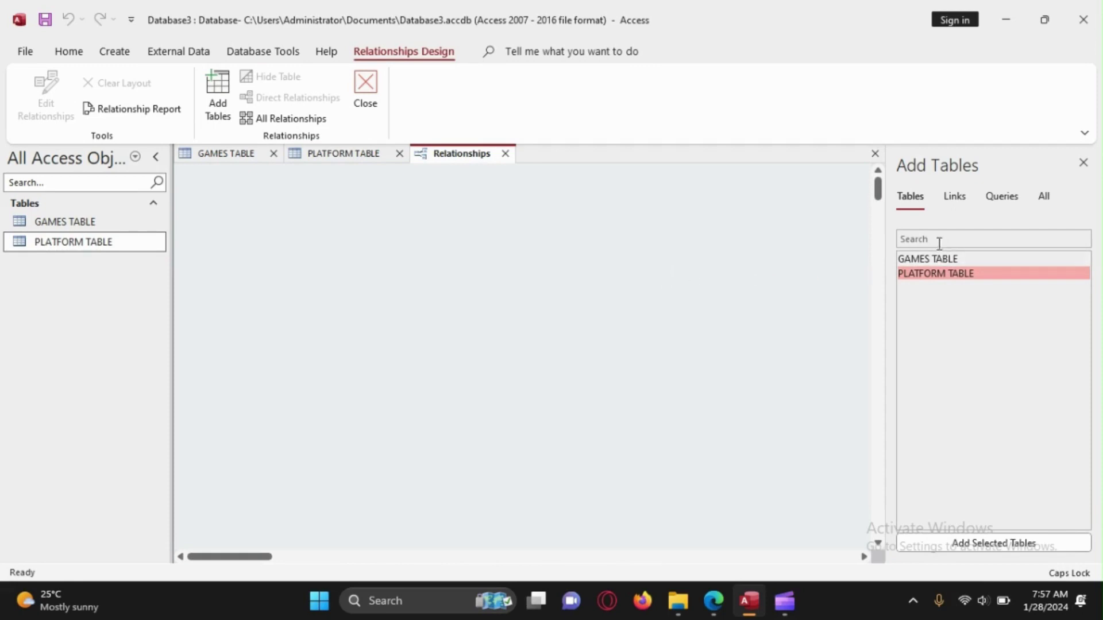
double_click(912, 260)
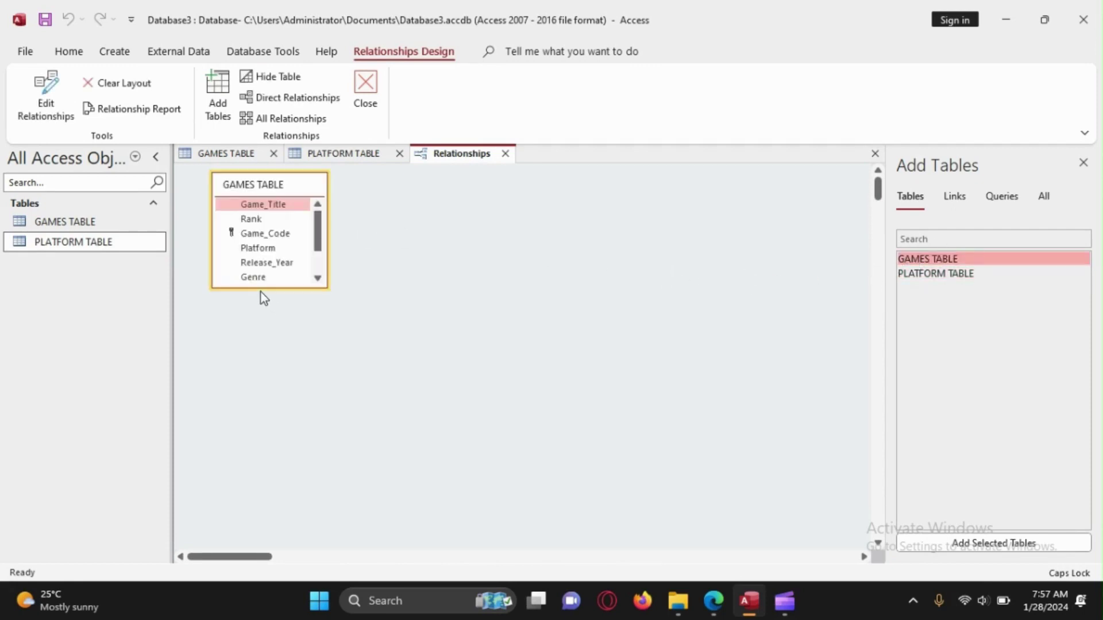
left_click_drag(253, 288, 271, 382)
left_click_drag(260, 184, 252, 213)
left_click_drag(925, 275, 437, 196)
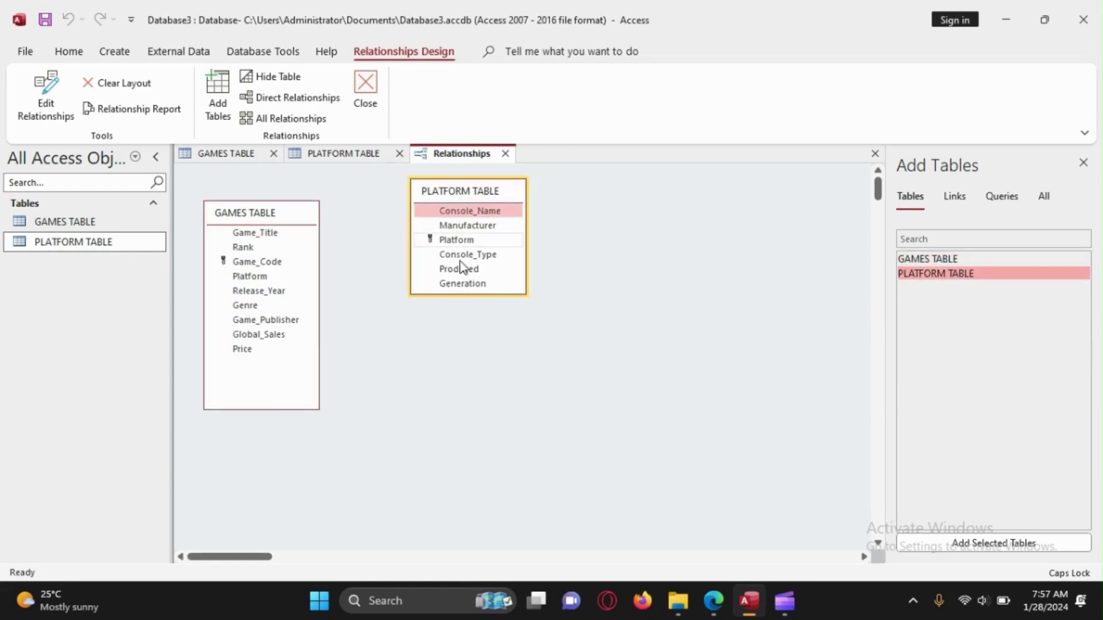
Lengthen the PLATFORM TABLE box and adjust the GAMES TABLE box's position and height to roughly match it.
left_click_drag(451, 294, 459, 397)
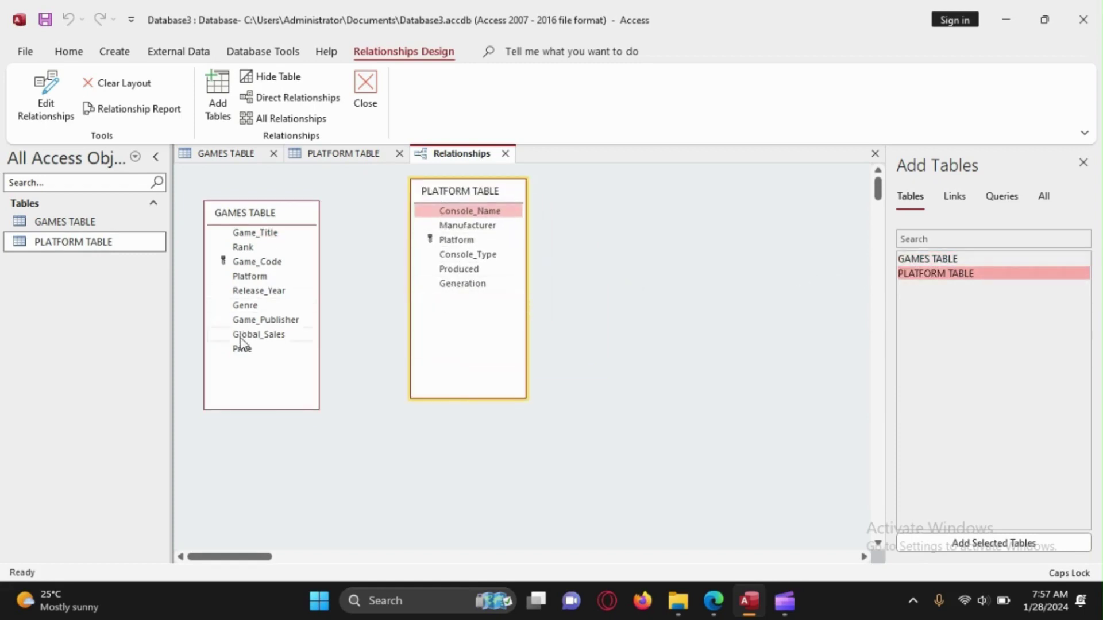
left_click_drag(277, 214, 274, 197)
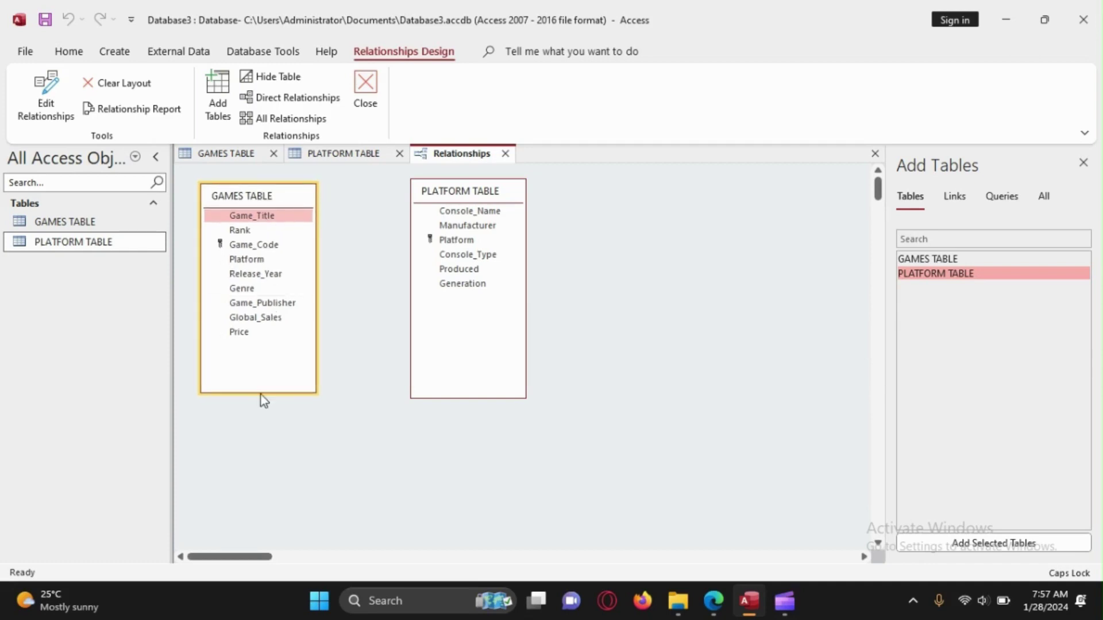
left_click_drag(247, 393, 239, 406)
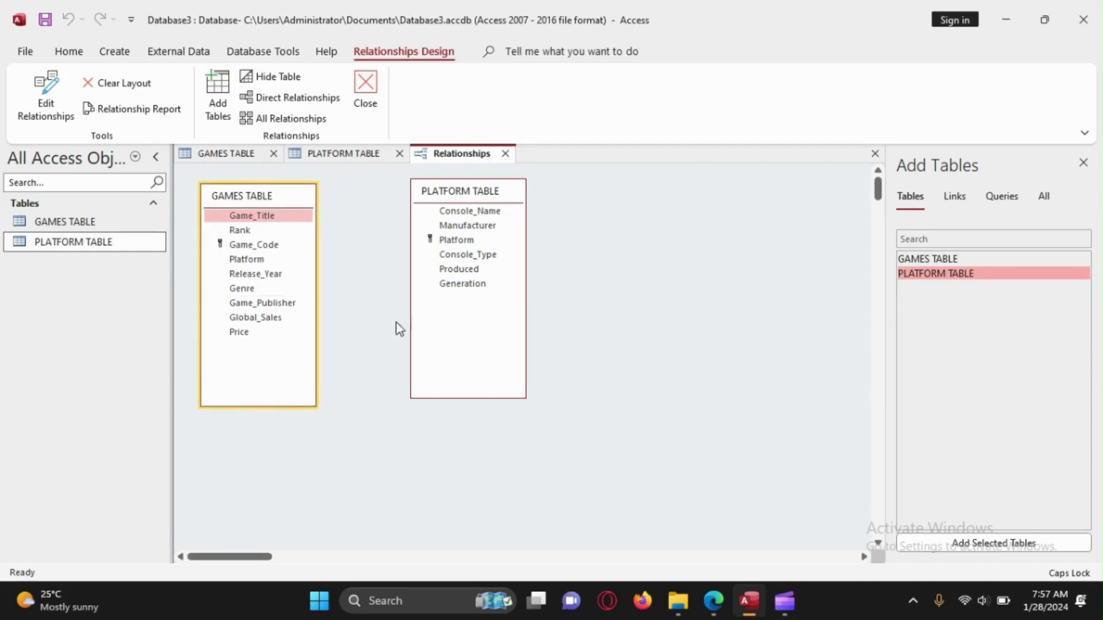
left_click(353, 460)
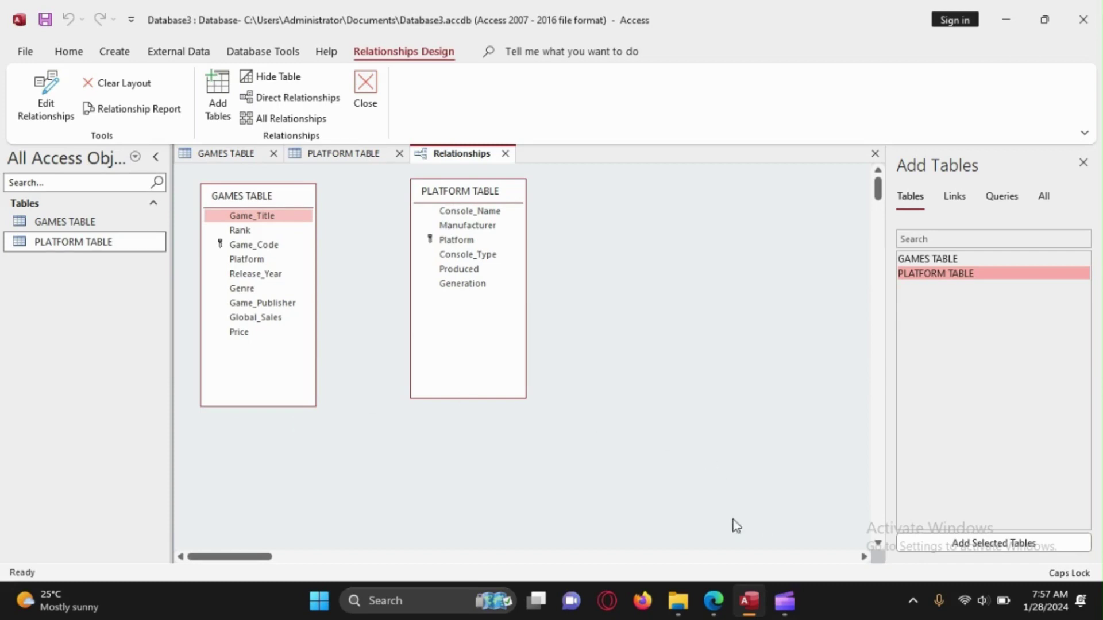
Switch to the question paper and check which tables' Platform fields question 18 asks to relate.
mouse_move(712, 601)
left_click(711, 544)
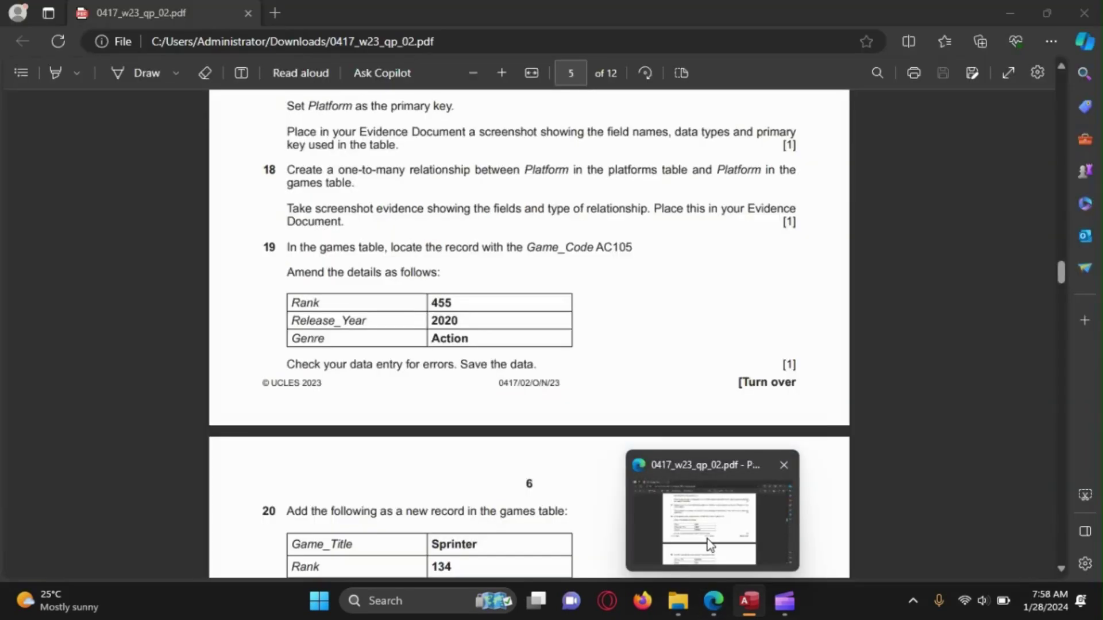
left_click(710, 545)
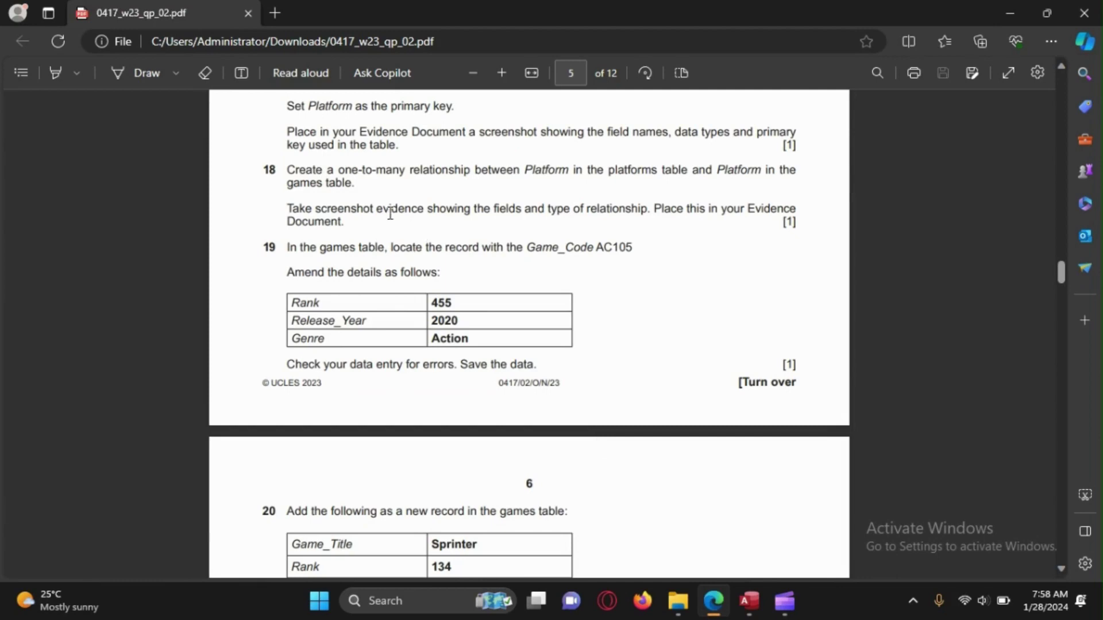
scroll(390, 213, "up", 2)
left_click_drag(525, 248, 664, 260)
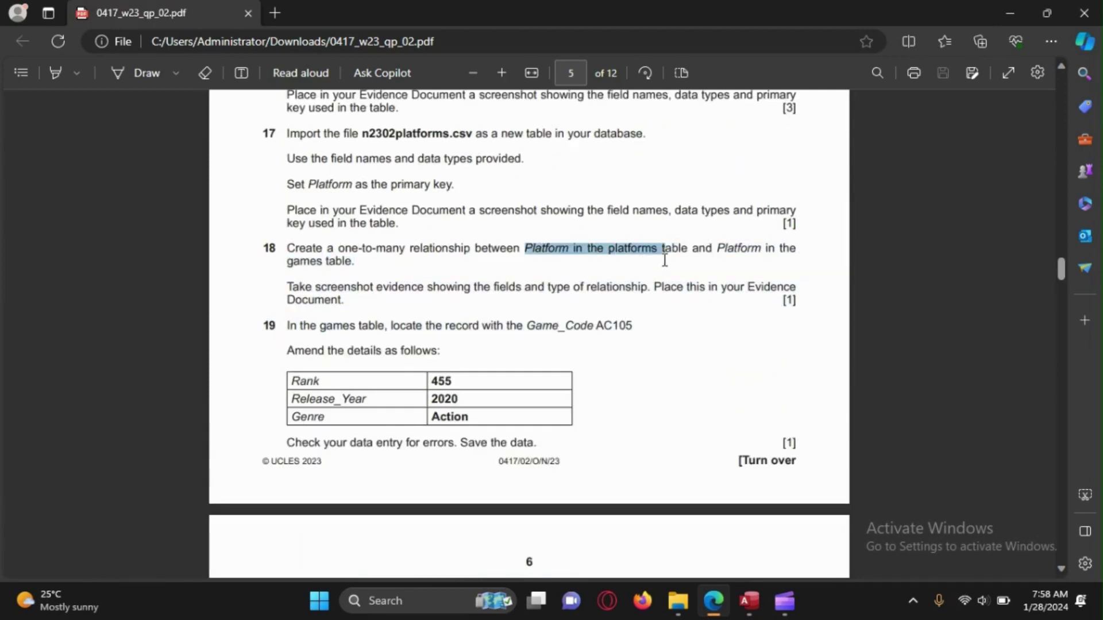
left_click(660, 344)
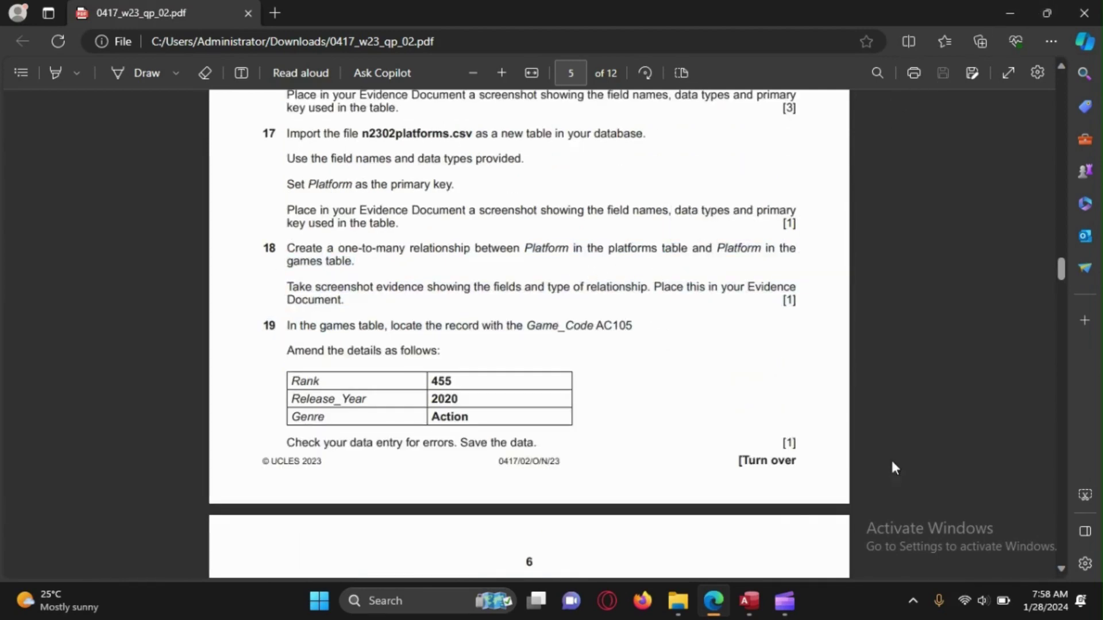
In Access, create a one-to-many relationship from Platform in PLATFORM TABLE to Platform in GAMES TABLE and move the PLATFORM TABLE box closer.
mouse_move(749, 601)
left_click(747, 533)
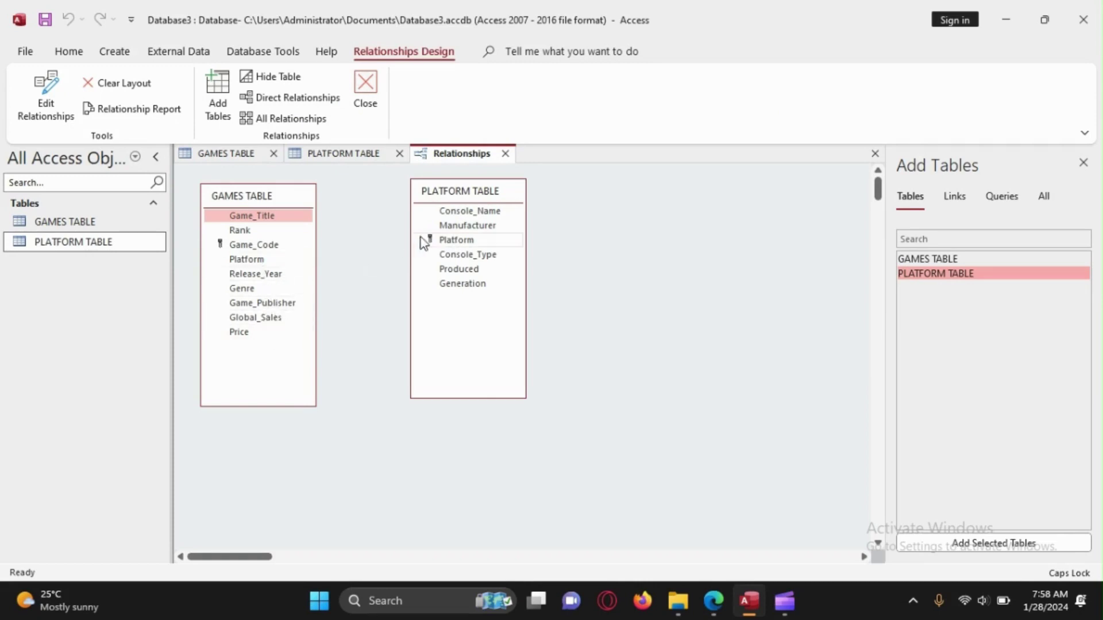
left_click_drag(443, 246, 247, 261)
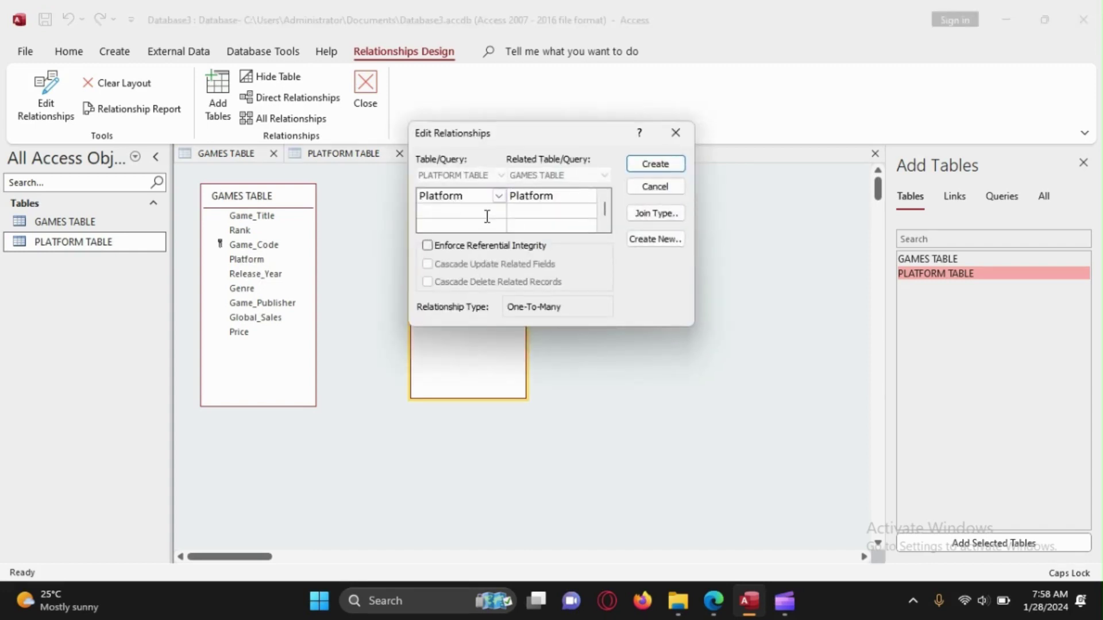
left_click(656, 164)
left_click_drag(502, 195, 451, 192)
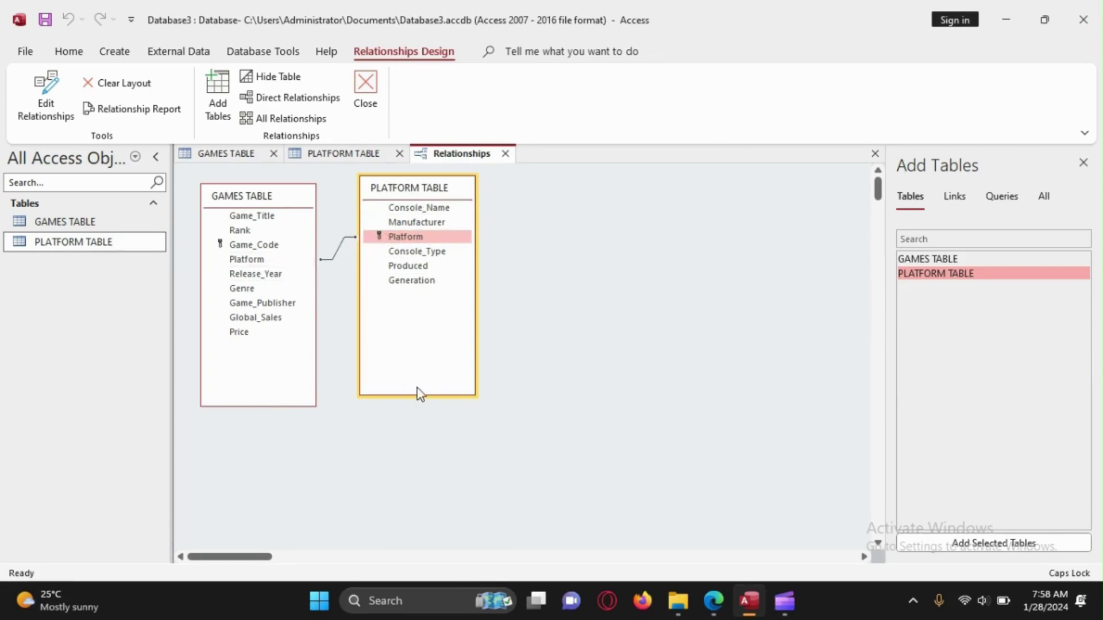
left_click_drag(393, 189, 396, 200)
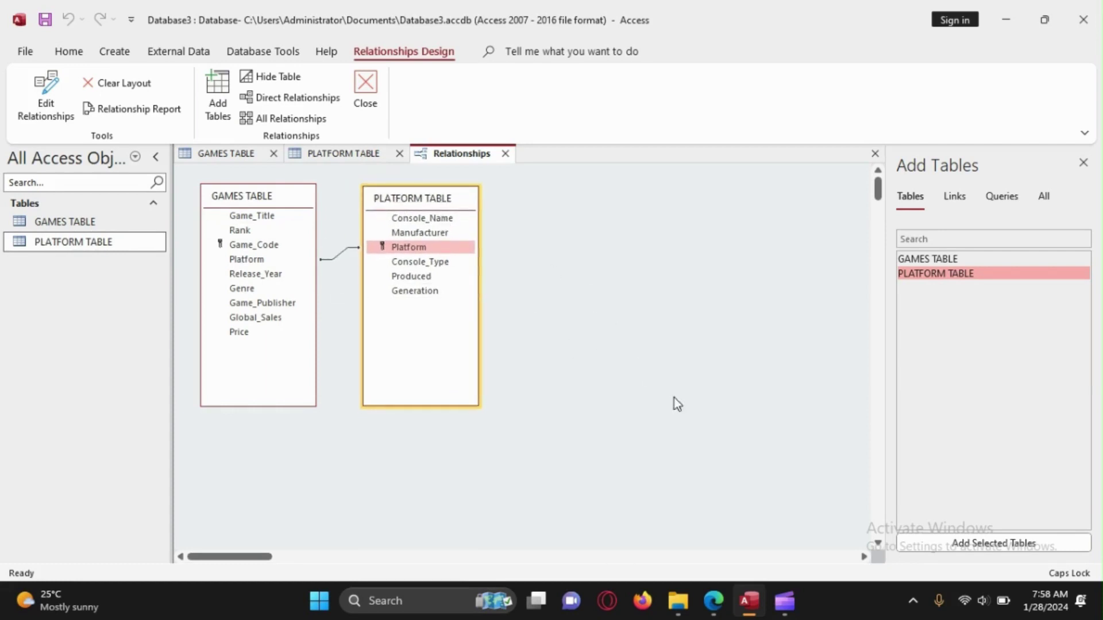
Switch to the question paper and read question 18's requirement for screenshot evidence of the relationship.
mouse_move(713, 601)
left_click(723, 528)
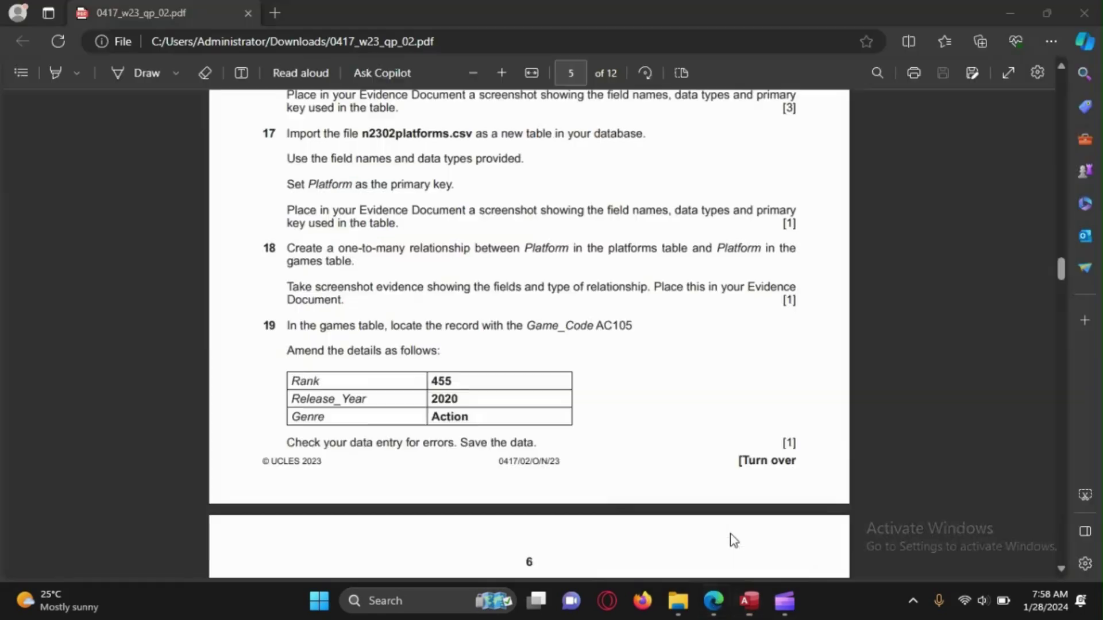
scroll(450, 230, "down", 2)
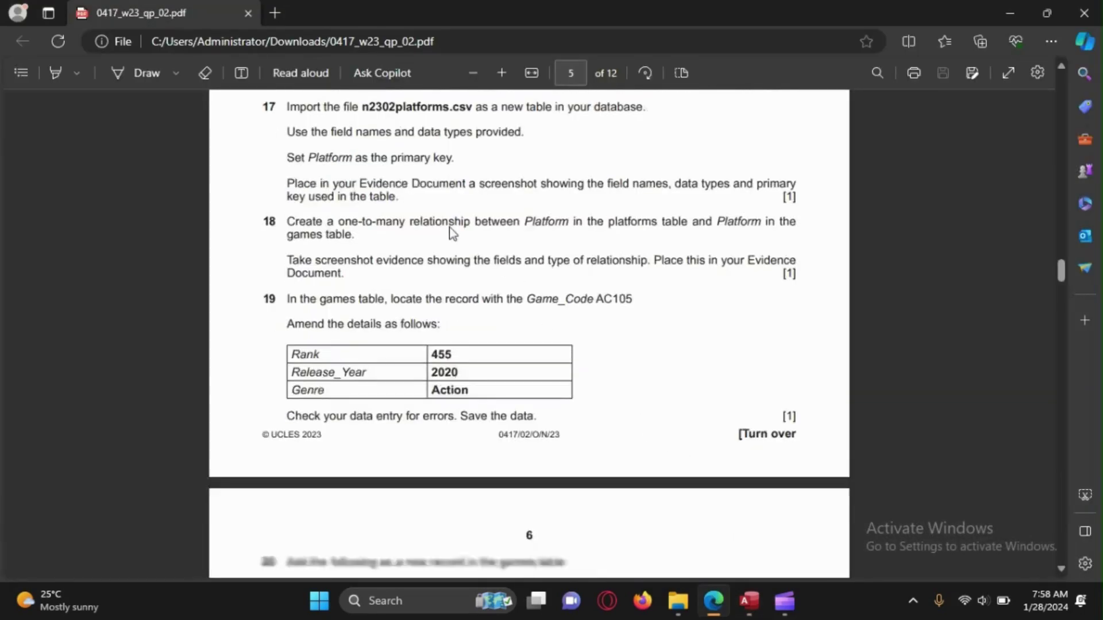
scroll(522, 215, "up", 2)
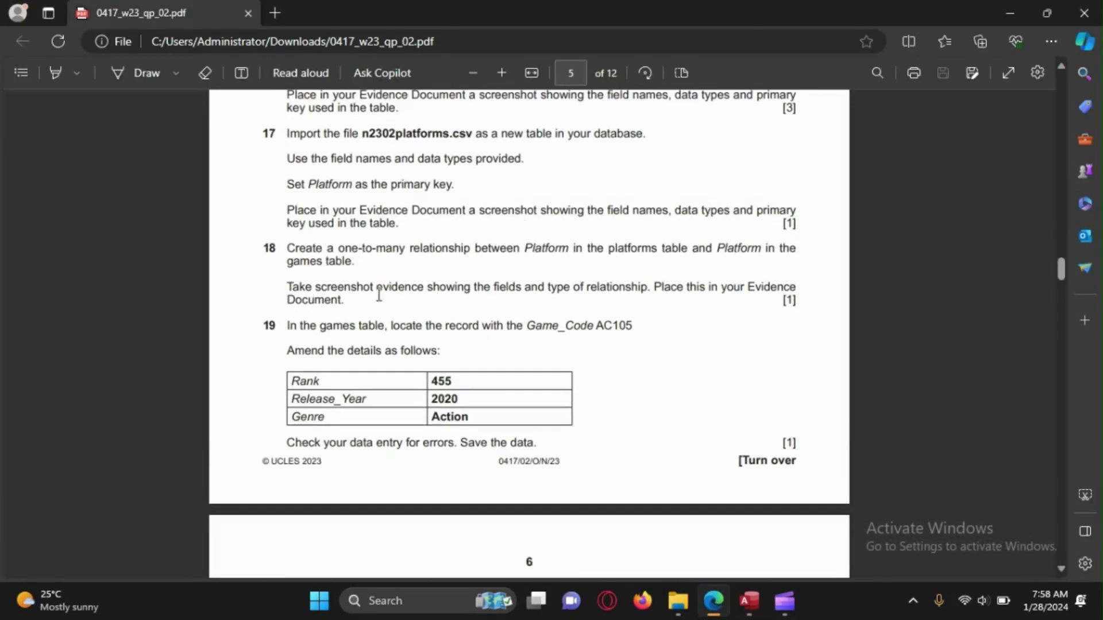
left_click_drag(292, 218, 362, 308)
left_click(592, 313)
left_click_drag(792, 235, 468, 322)
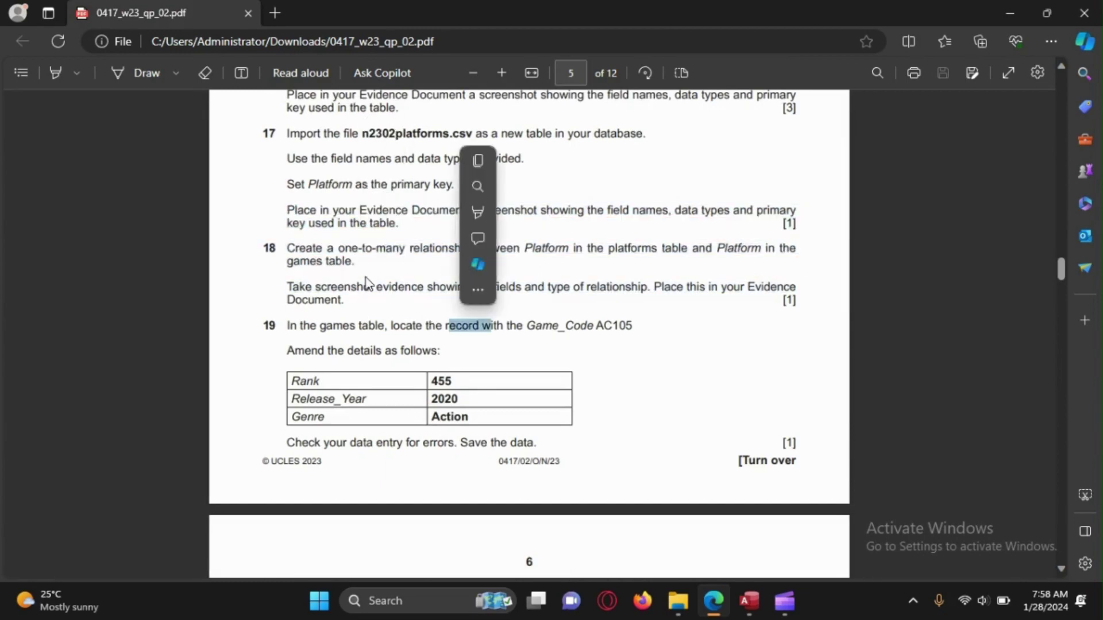
left_click(351, 268)
scroll(352, 268, "down", 1)
left_click_drag(292, 219, 369, 246)
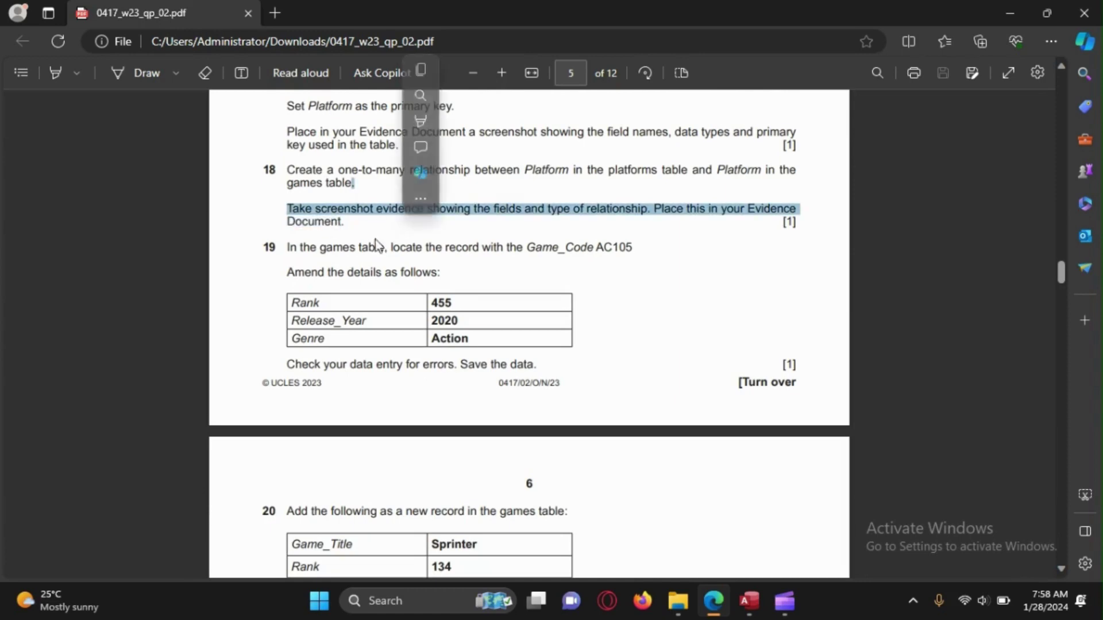
Read question 19 on locating Game_Code AC105 in the games table and the Rank, Release_Year and Genre details to amend.
left_click(299, 247)
scroll(298, 246, "down", 1)
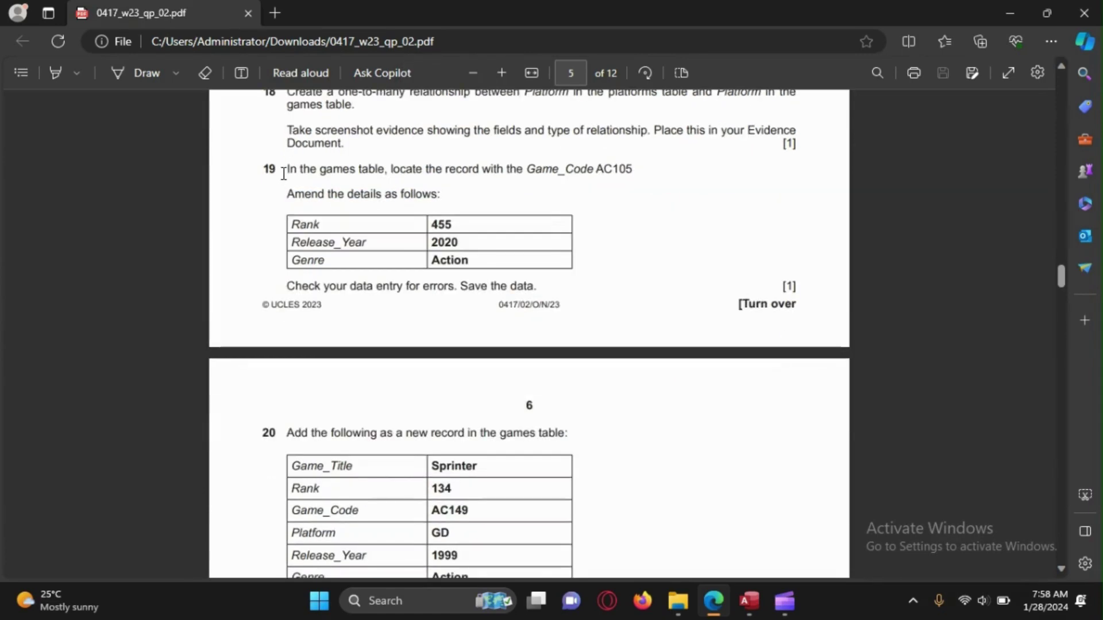
left_click_drag(284, 173, 475, 217)
left_click(579, 295)
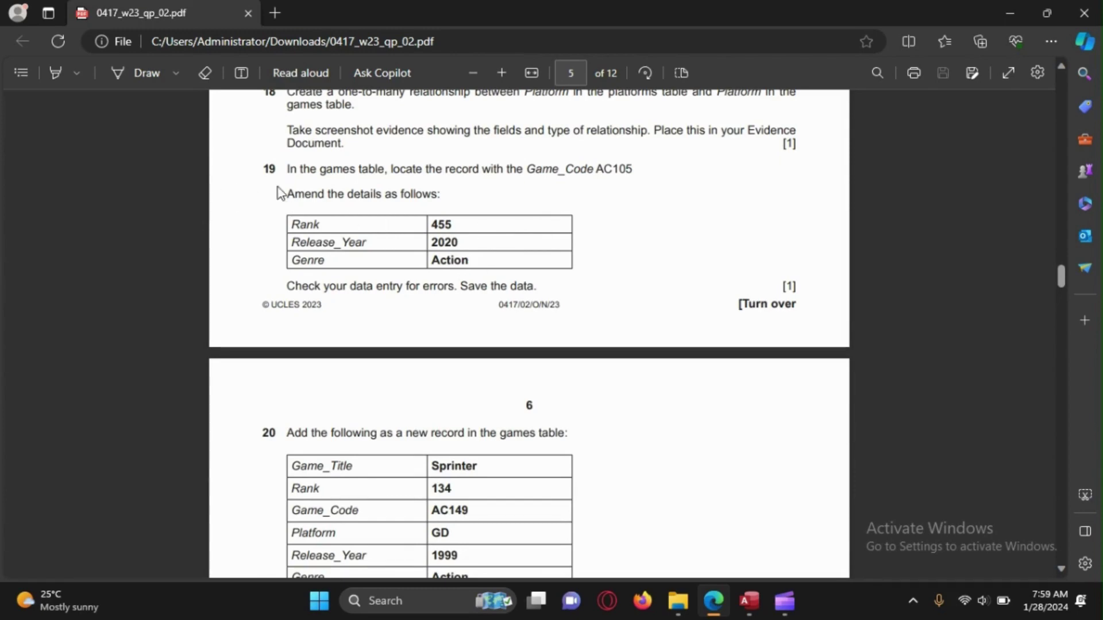
left_click_drag(277, 192, 407, 196)
left_click(463, 240)
Return to Access and close the Relationships window.
left_click(745, 613)
right_click(431, 159)
left_click(430, 150)
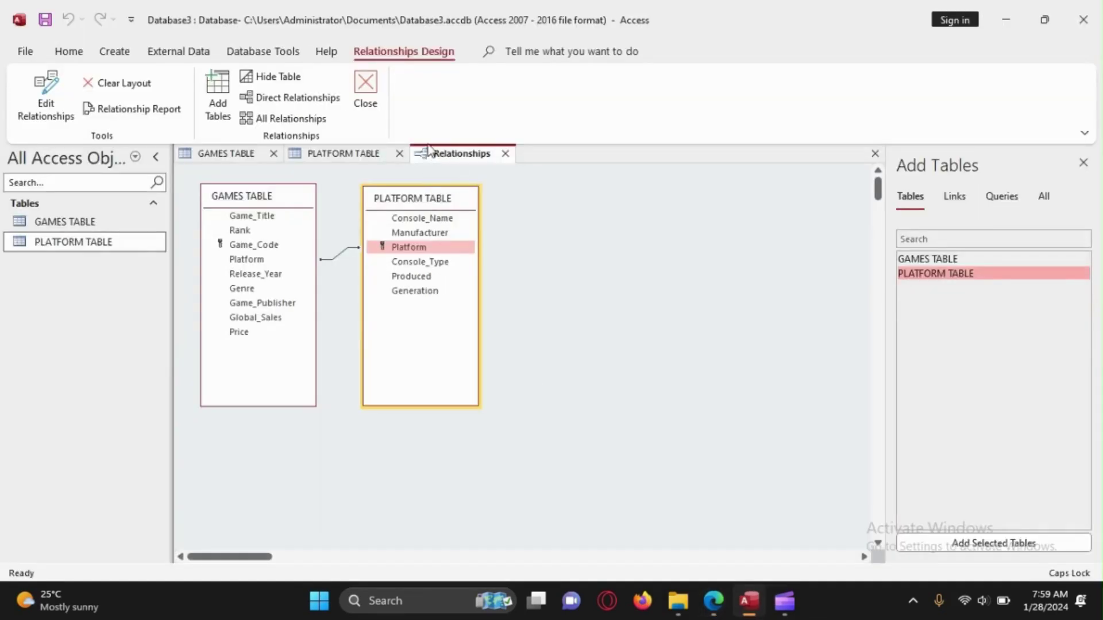
left_click(366, 92)
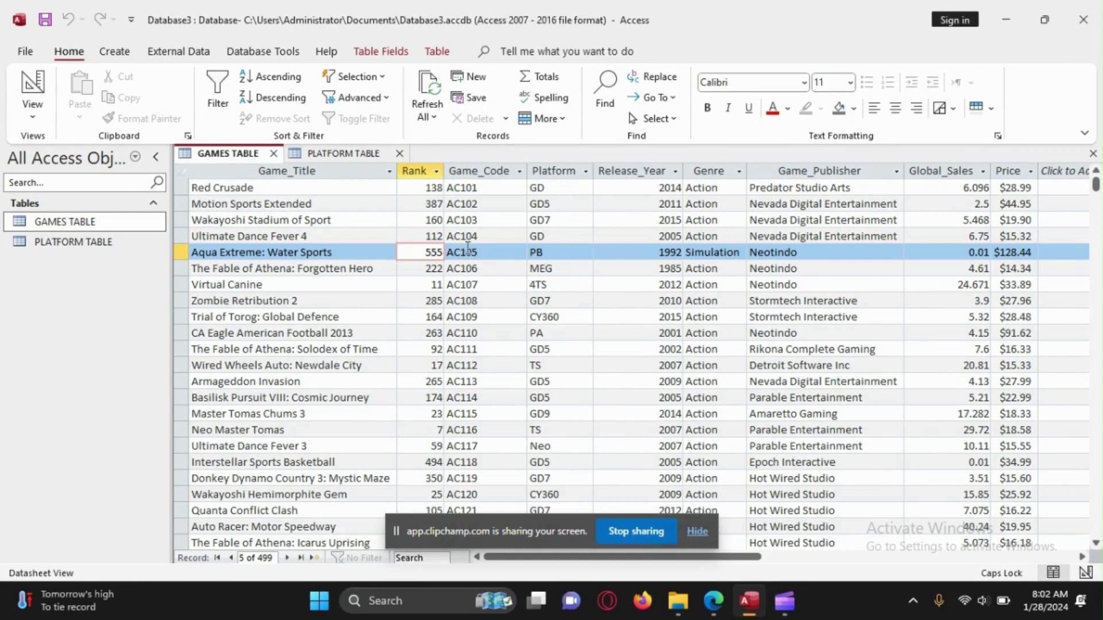
In the AC105 record of GAMES TABLE, set the Rank to 455 and the Release_Year to 2020.
left_click(438, 249)
key("BackSpace")
type("4")
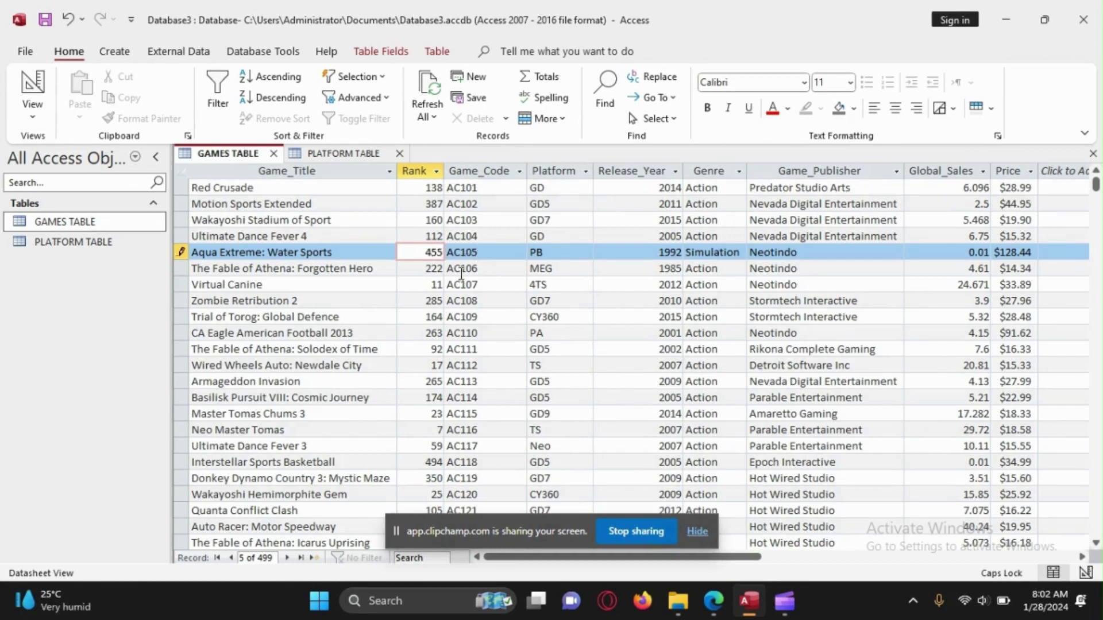
left_click(658, 253)
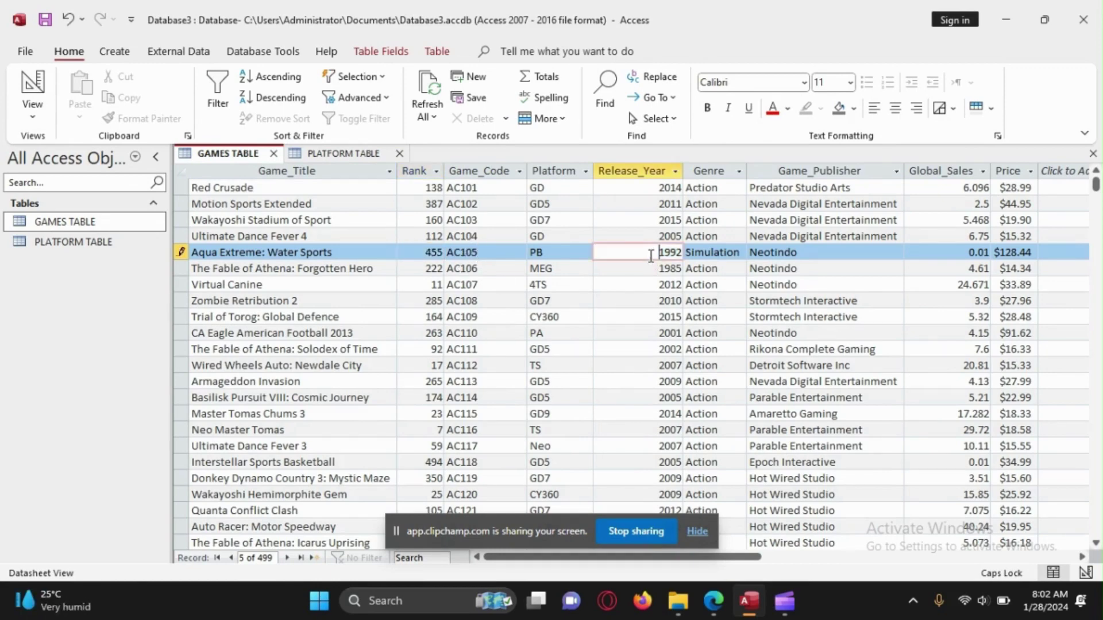
double_click(667, 252)
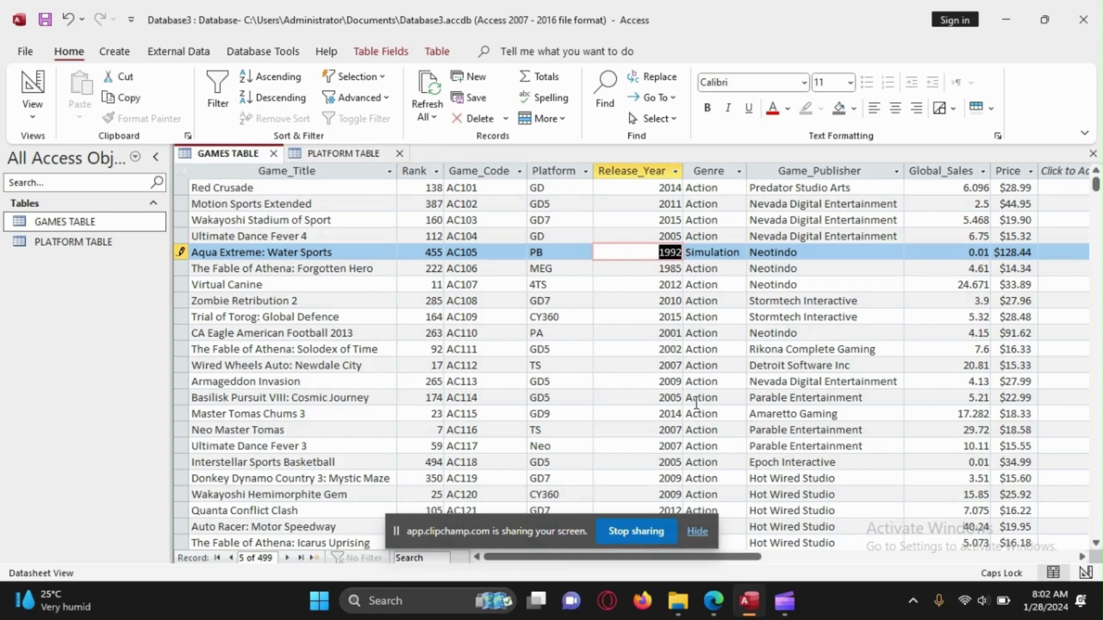
type("2020")
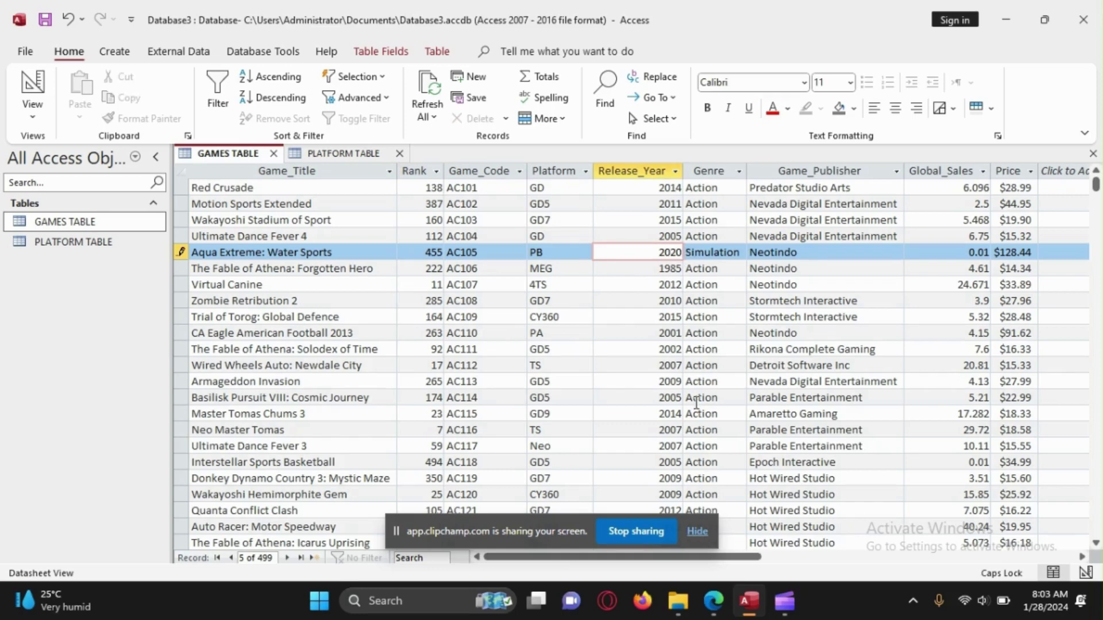
Change the Genre of the AC105 record to Action and commit the record.
left_click(741, 255)
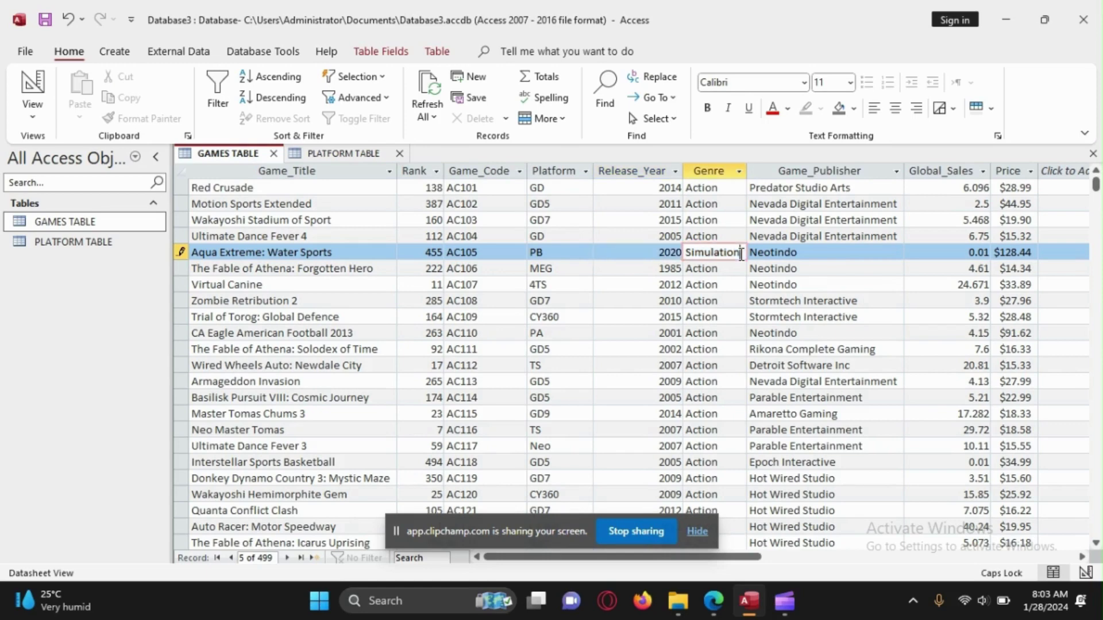
key("BackSpace")
key("BackSpace")
key("BackSpace")
key("BackSpace")
key("BackSpace")
key("BackSpace")
key("BackSpace")
type("A")
key("Caps_Lock")
type("ctio")
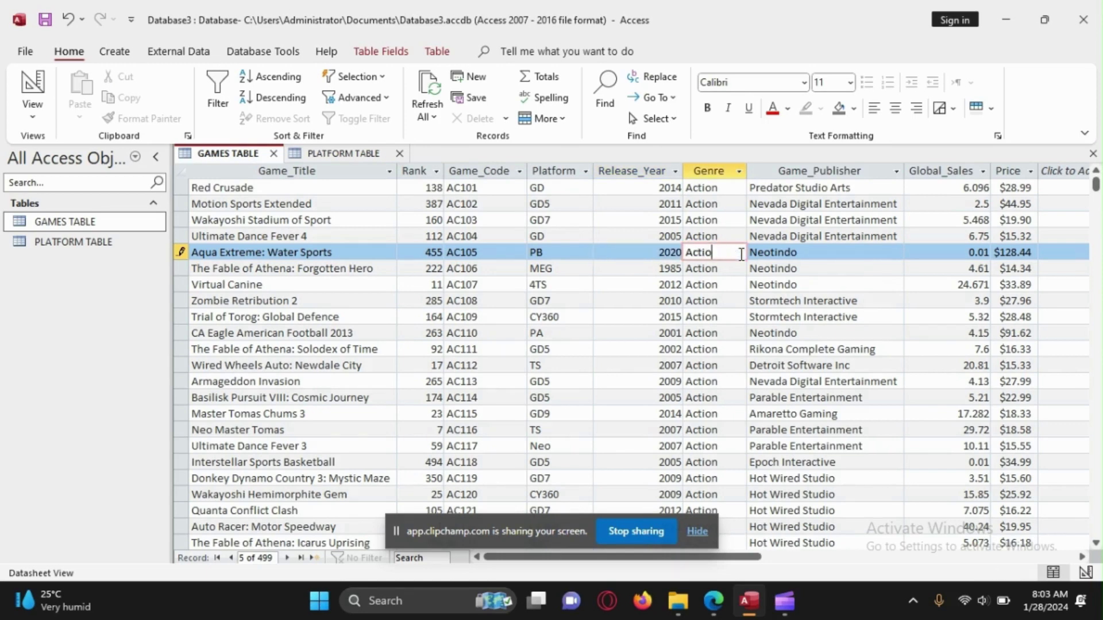
type("n")
left_click(668, 282)
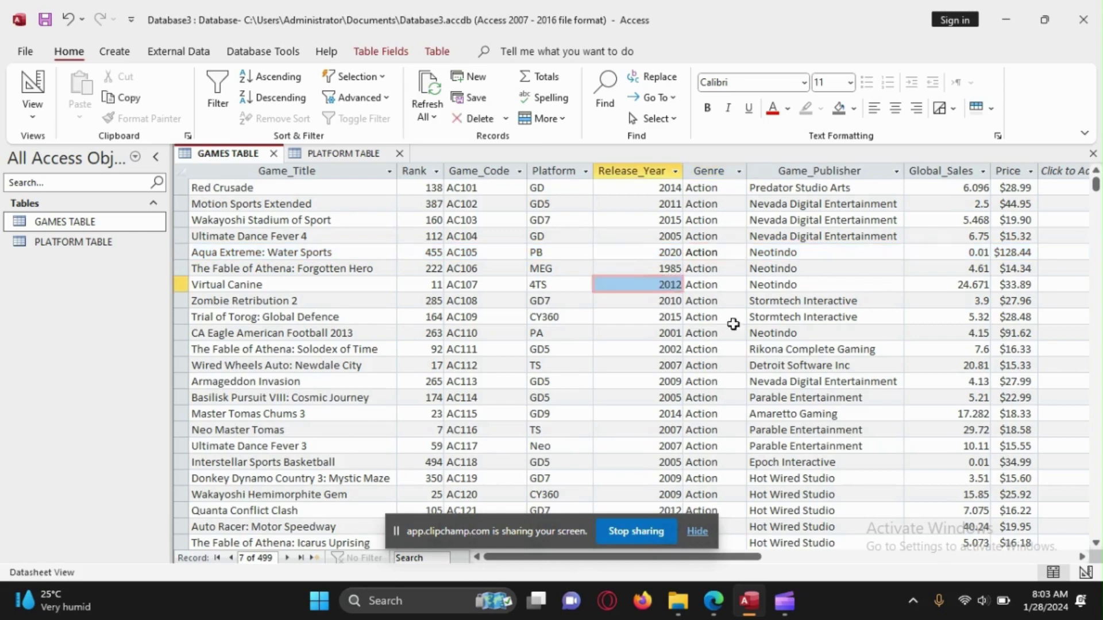
Switch to the question paper and recheck question 19's Rank, Release_Year and Genre amendments and its instruction to save the data.
left_click(716, 601)
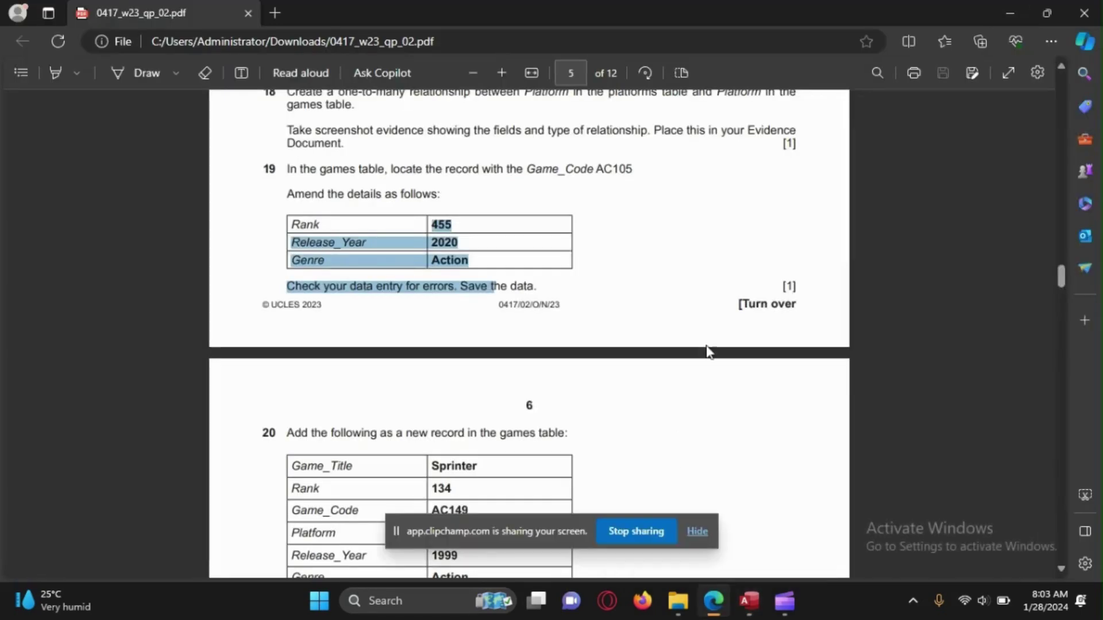
left_click(301, 295)
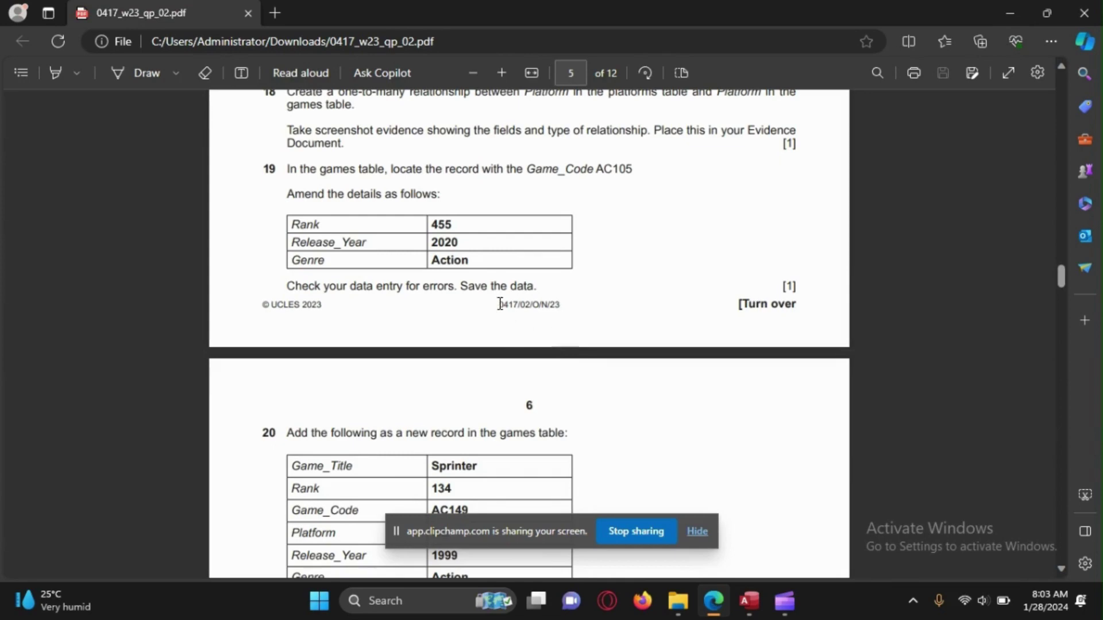
left_click_drag(313, 217, 511, 271)
left_click(620, 310)
left_click_drag(790, 289, 793, 308)
left_click(580, 293)
scroll(568, 267, "down", 4)
scroll(546, 266, "up", 5)
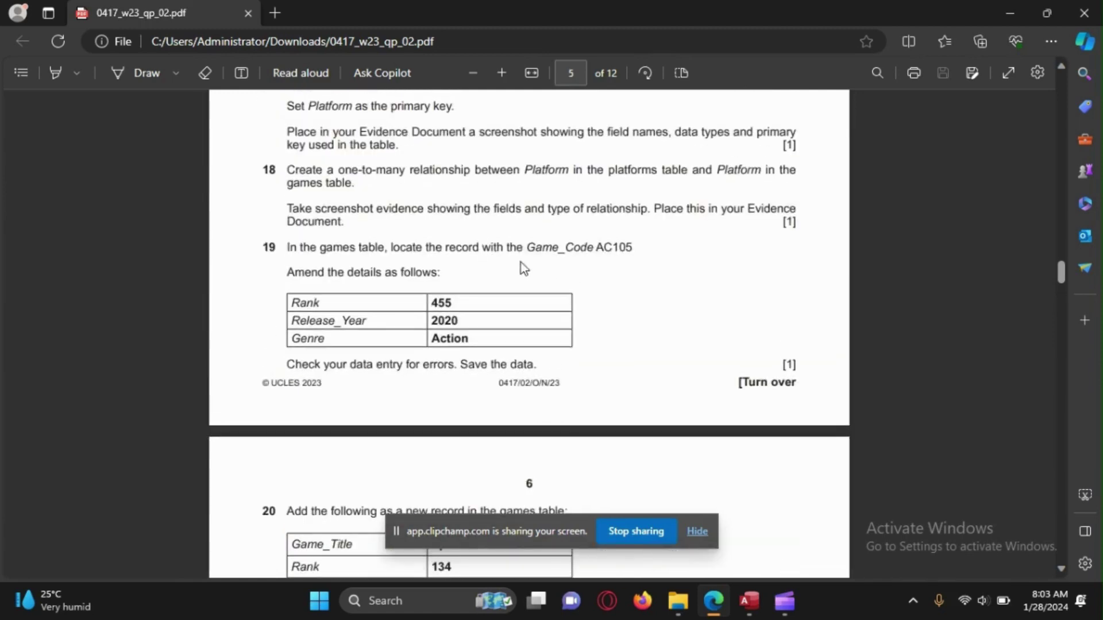
left_click_drag(350, 296, 330, 374)
left_click(359, 345)
Read question 20's field values for the new record in the games table.
scroll(359, 344, "down", 4)
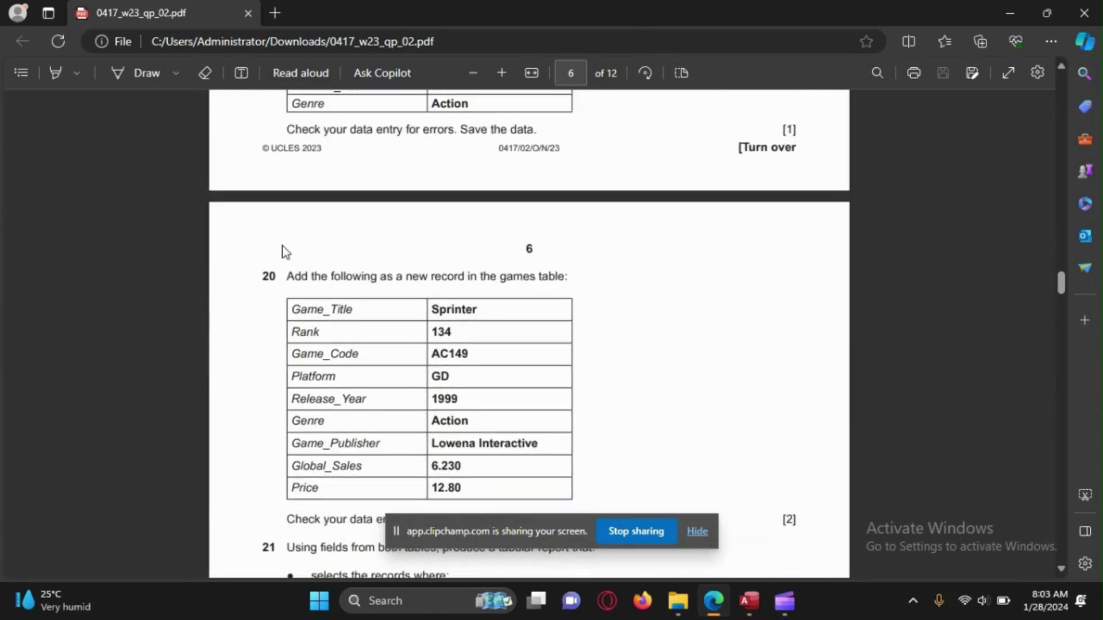
scroll(281, 246, "down", 1)
left_click_drag(299, 199, 487, 218)
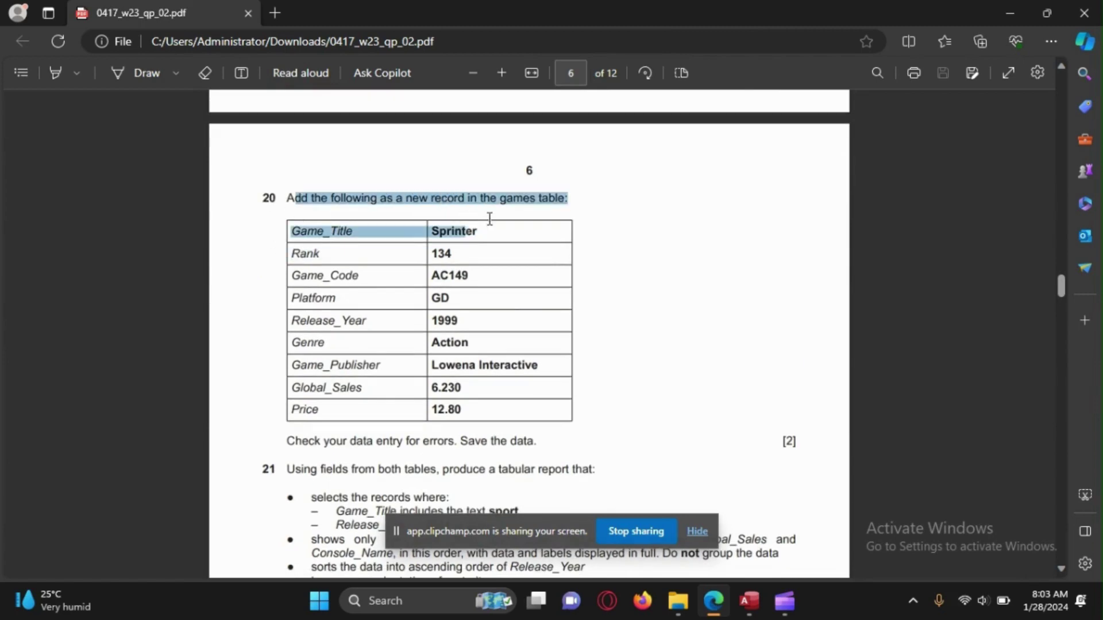
left_click(544, 354)
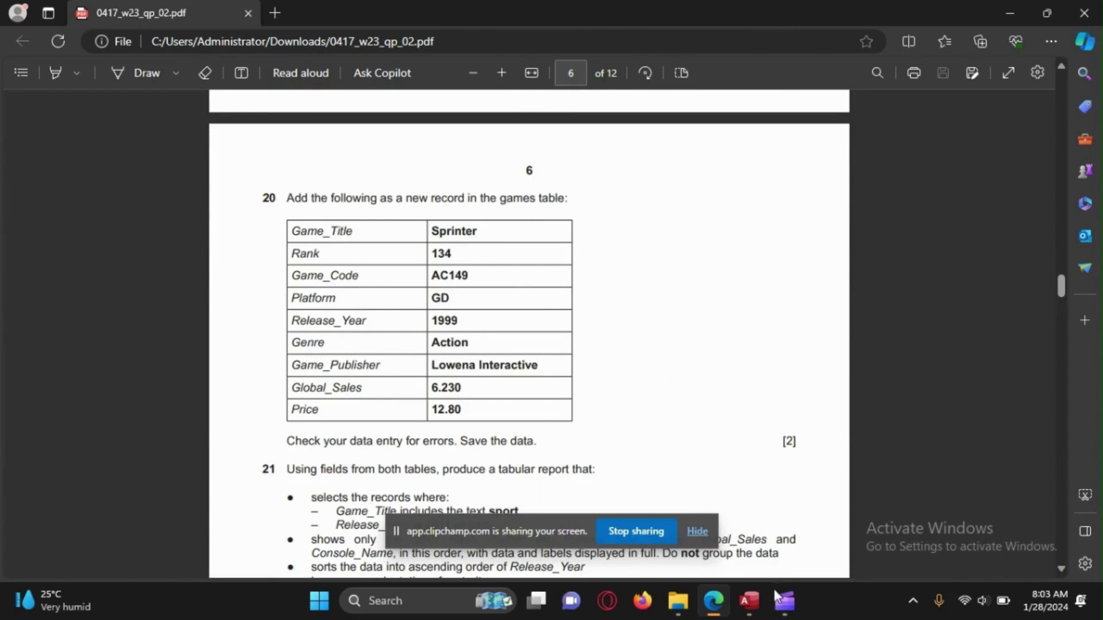
Return to Access, hide the screen-sharing bar and go to a new blank record in GAMES TABLE.
left_click(748, 601)
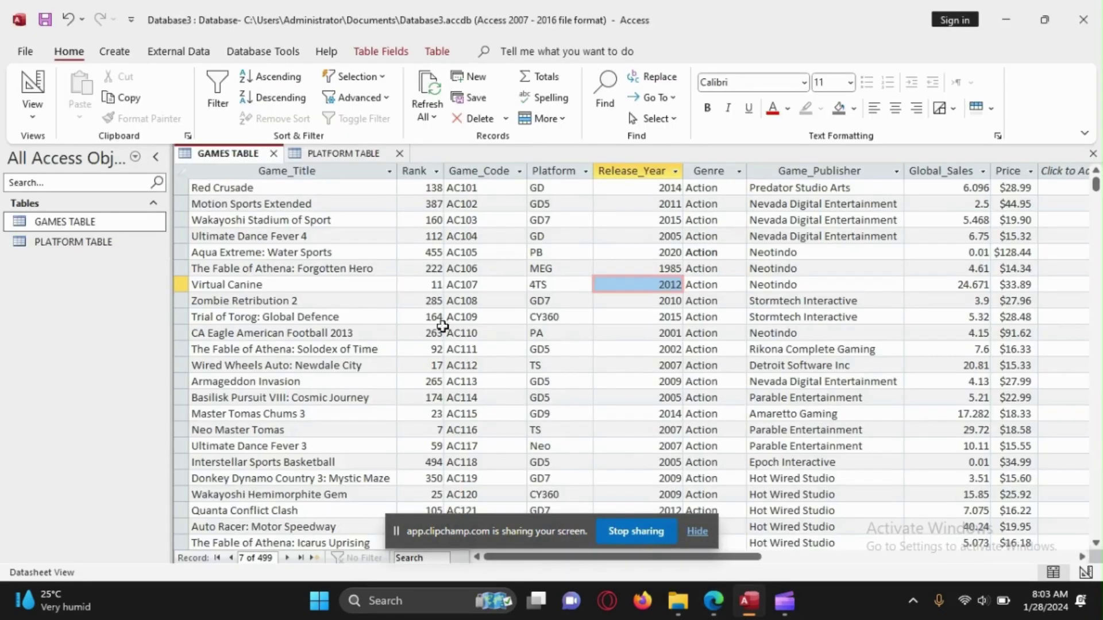
right_click(242, 160)
key("Escape")
left_click(280, 193)
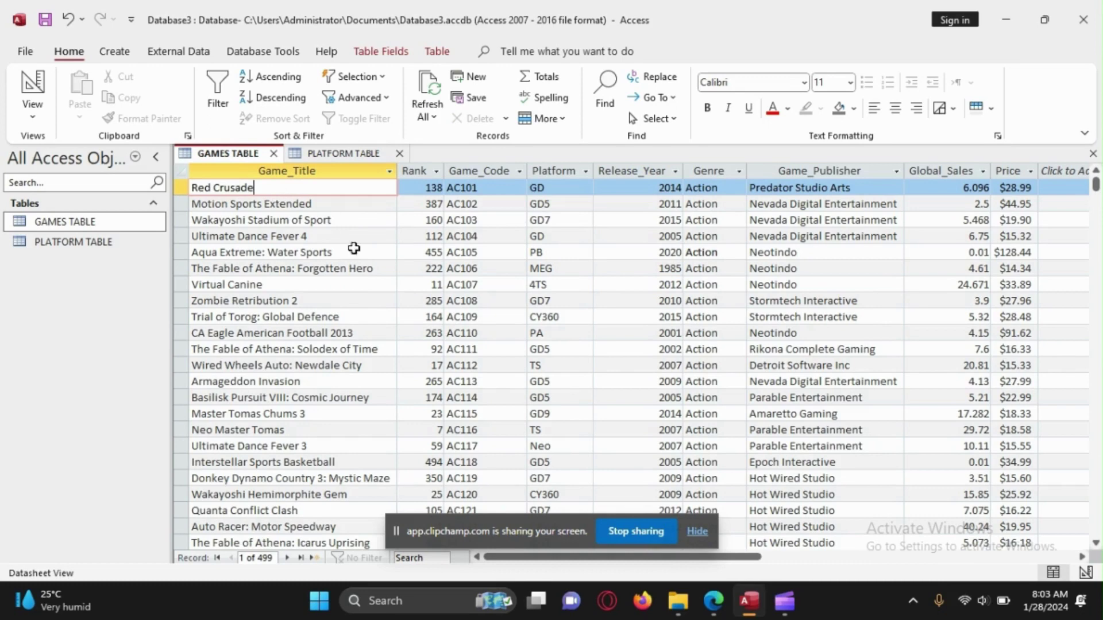
left_click(697, 531)
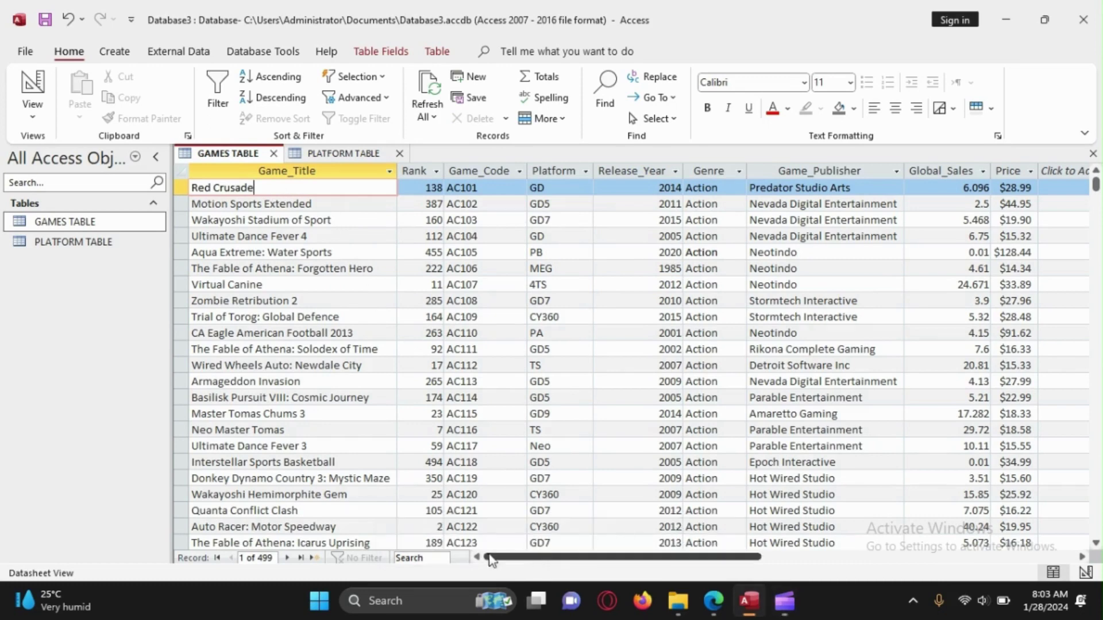
scroll(266, 506, "down", 2)
scroll(270, 500, "up", 2)
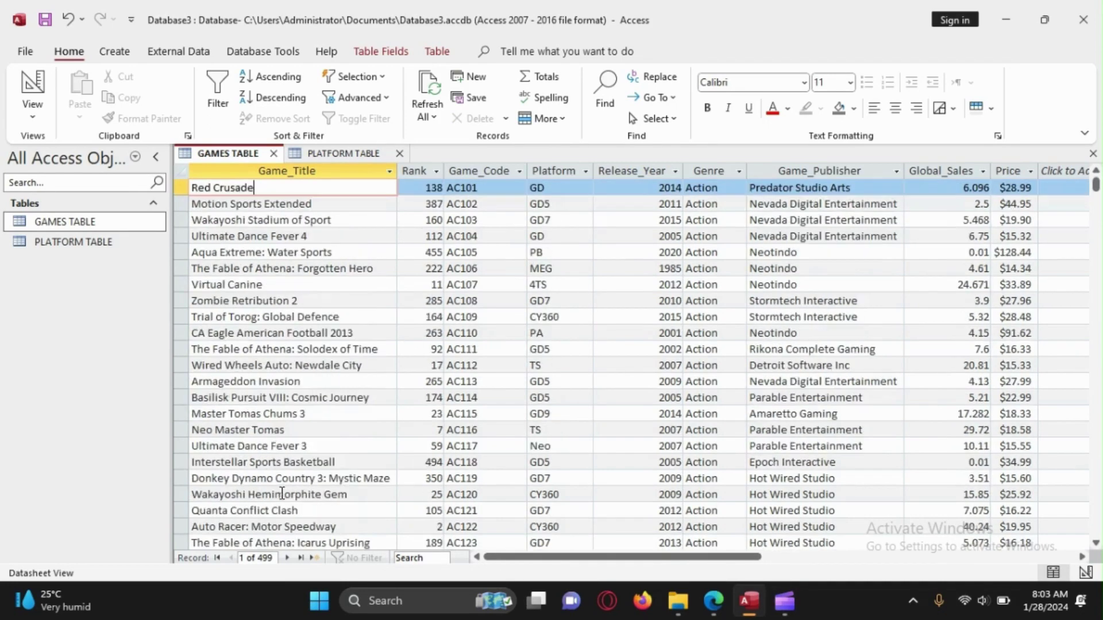
left_click(314, 559)
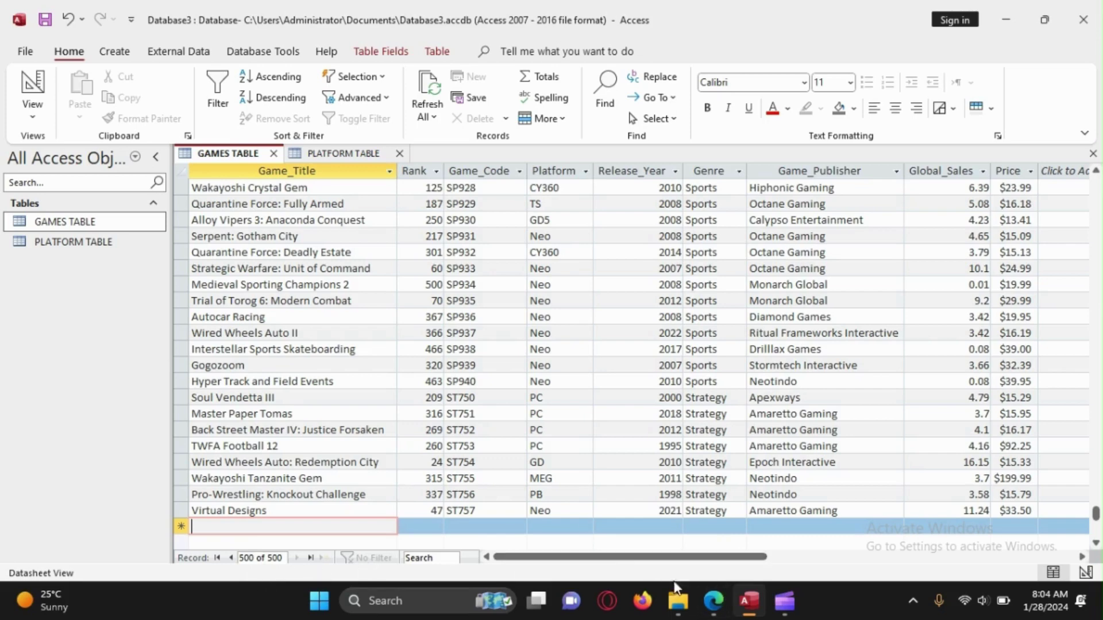
Copy the game title Sprinter from question 20 of the paper into the new record's Game_Title field in Access.
mouse_move(713, 601)
left_click(722, 558)
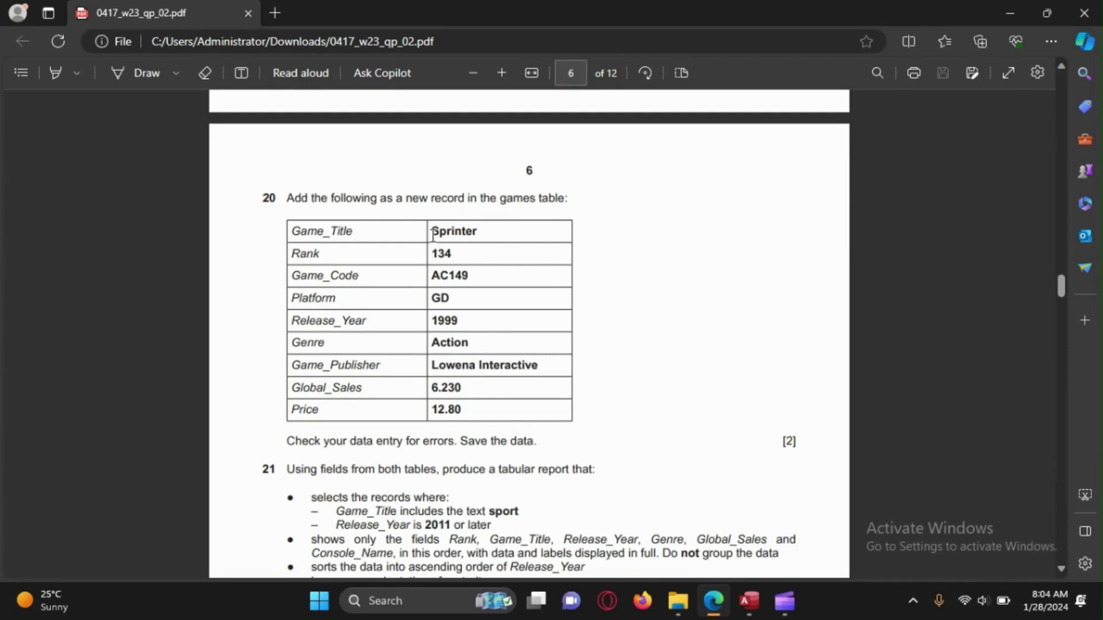
left_click_drag(430, 231, 478, 237)
key("ctrl+c")
left_click(575, 278)
left_click(1005, 8)
key("ctrl+v")
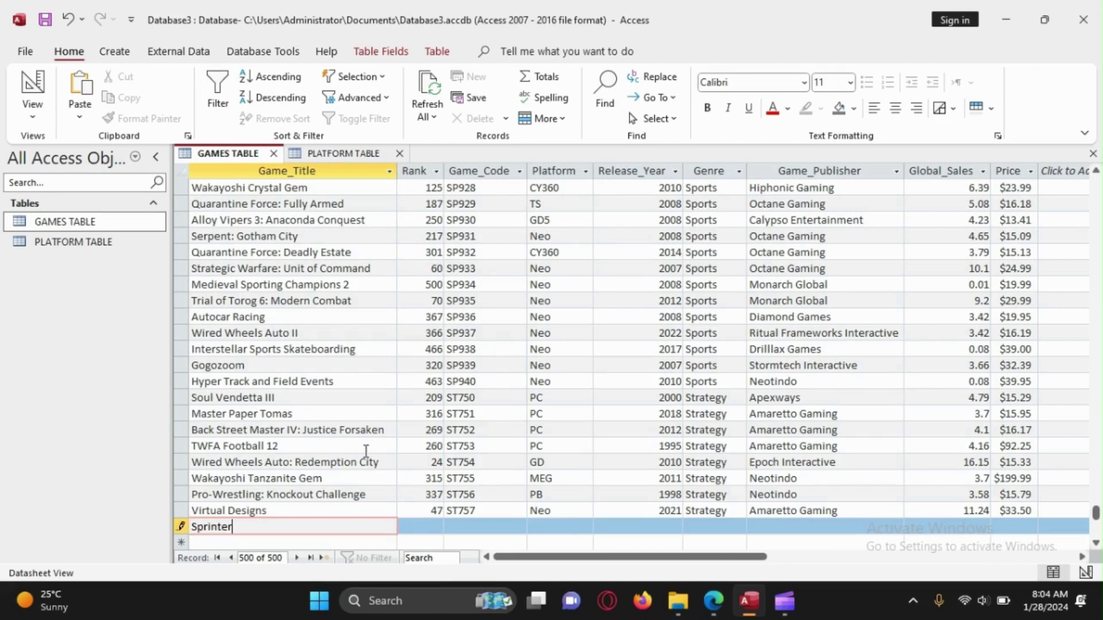
Complete the Sprinter record with Rank 134, Game_Code AC149, Platform GD, Release_Year 1999, Genre Action, Game_Publisher Lowena Interactive, Global_Sales 6.23 and Price 12.80.
key("Tab")
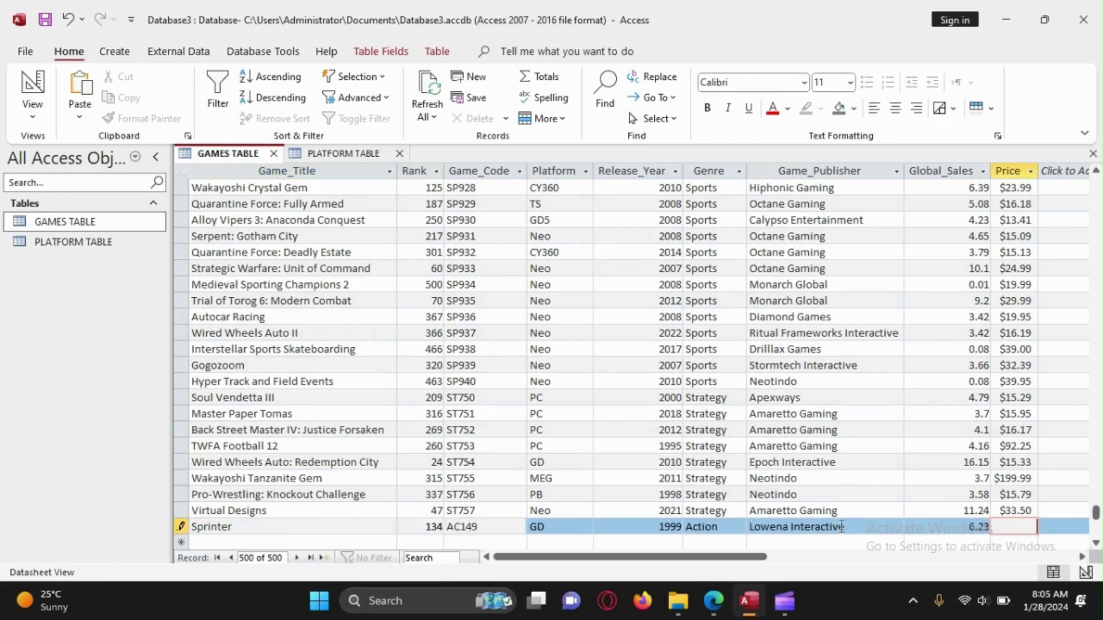
mouse_move(713, 601)
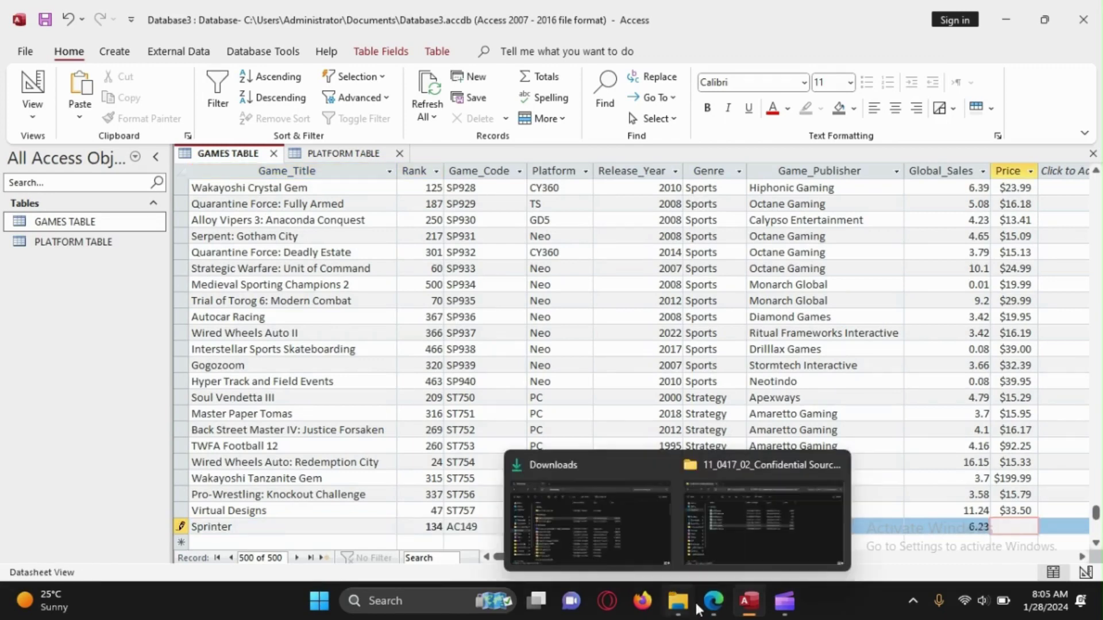
left_click(725, 546)
key("alt+Tab")
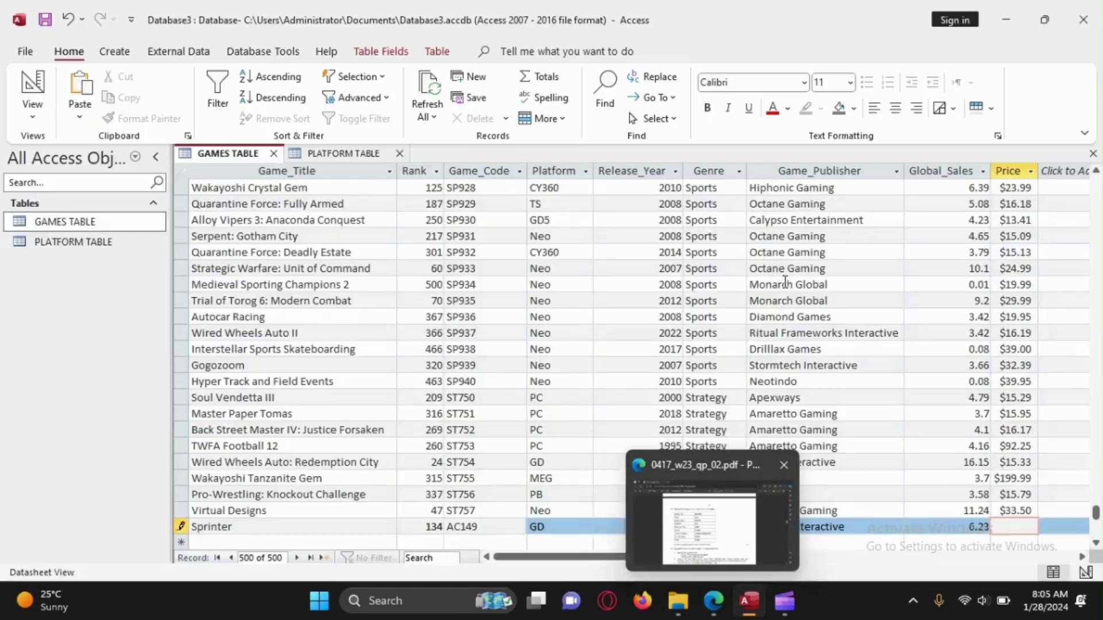
type("12.80")
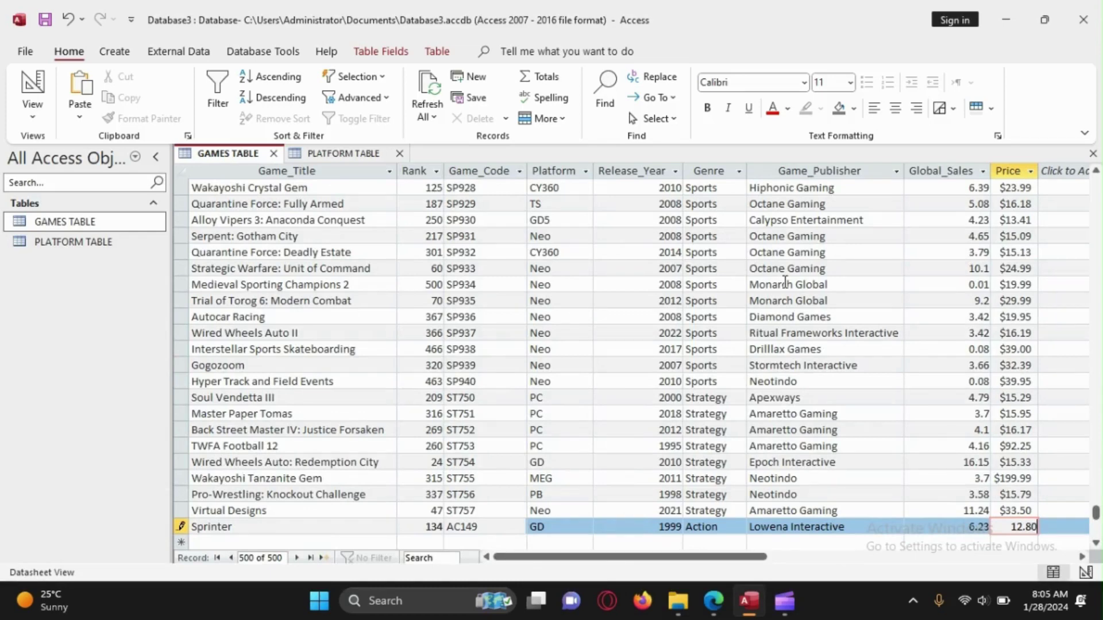
key("Down")
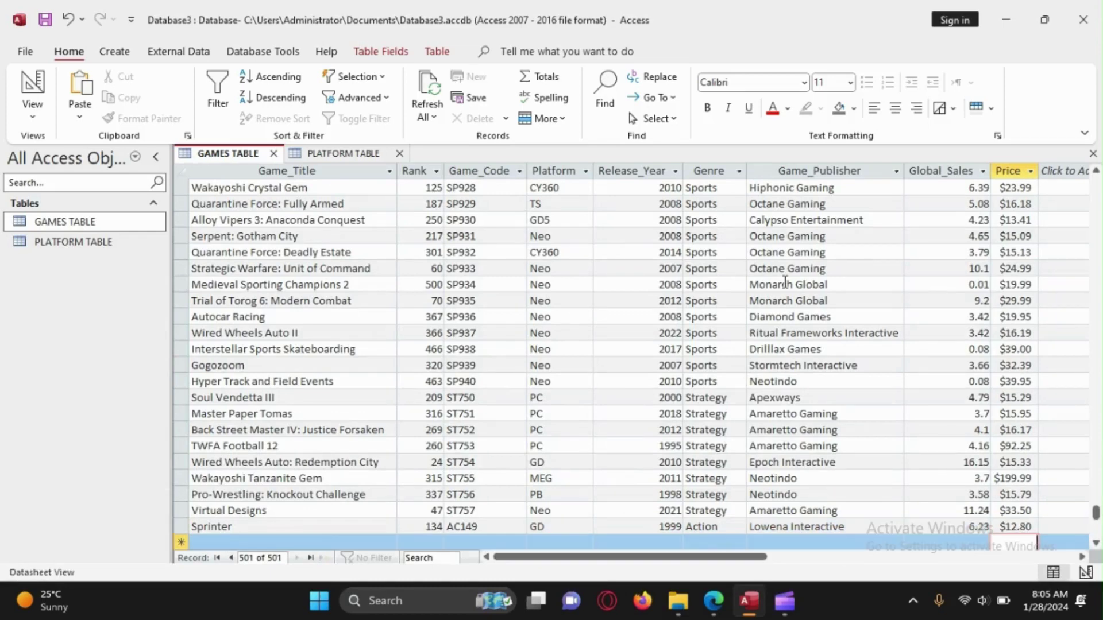
Save GAMES TABLE and select the Game_Title field of the Sprinter record.
right_click(239, 167)
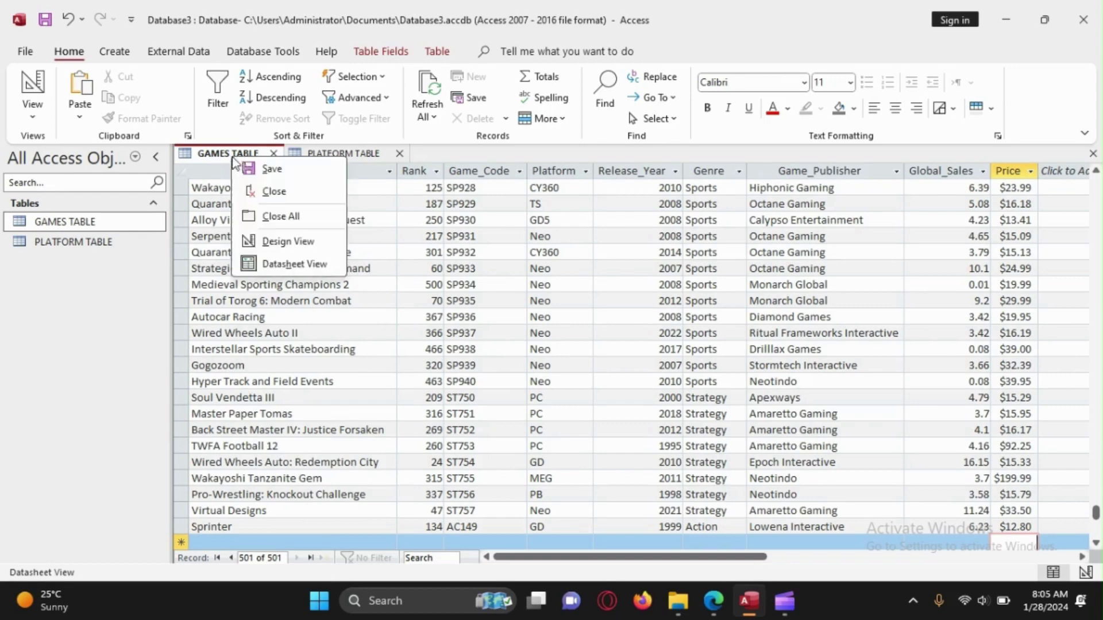
left_click(253, 168)
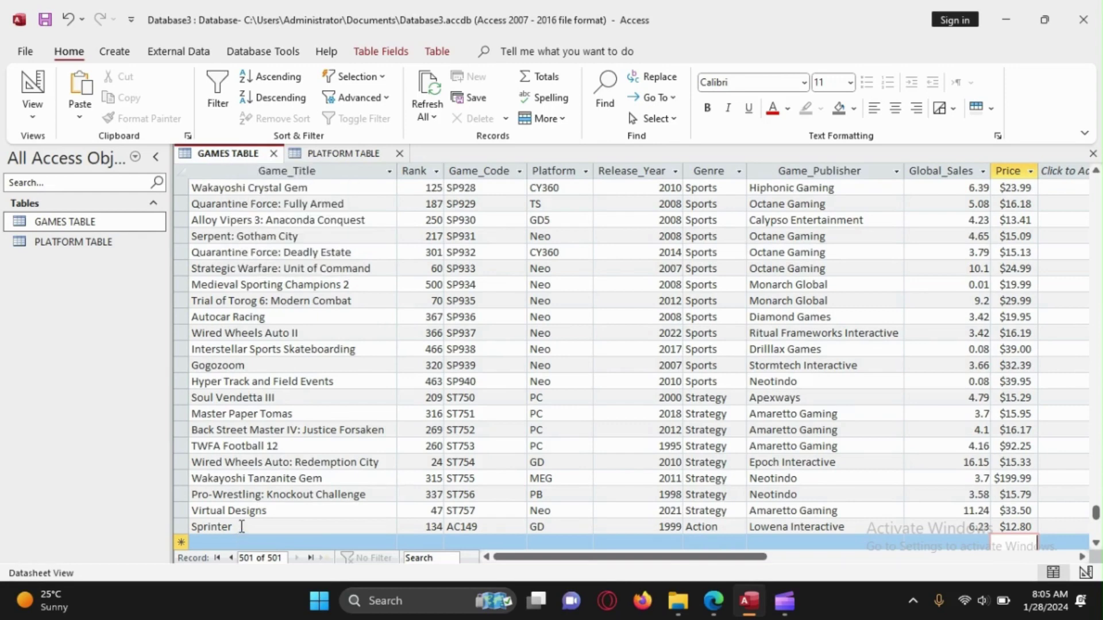
left_click(240, 525)
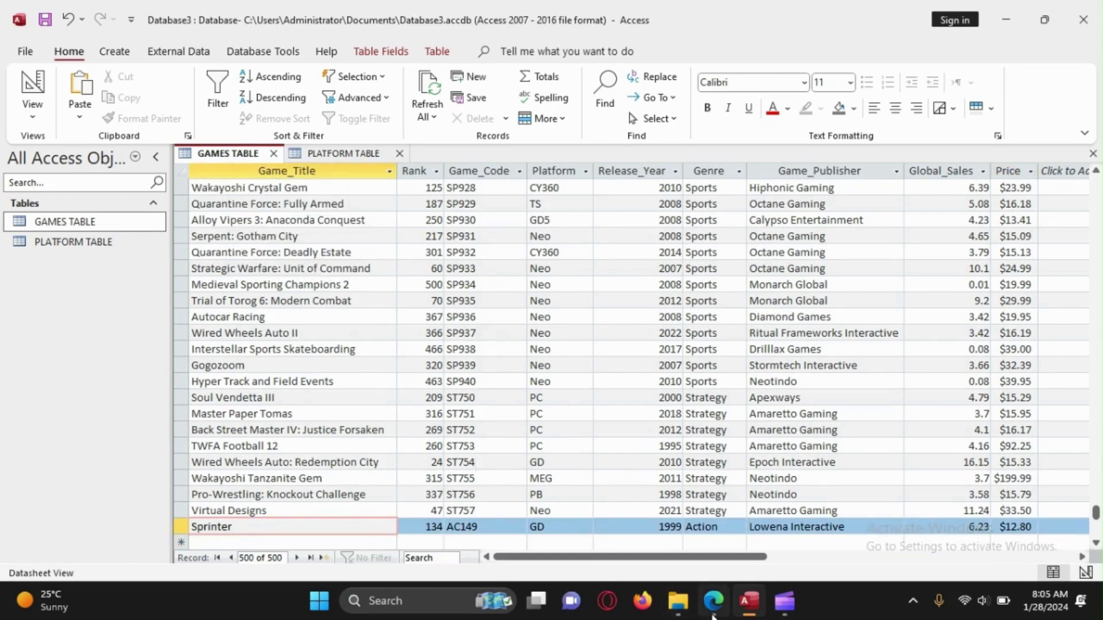
Switch to the question paper and review question 20's new-record details.
left_click(713, 601)
left_click_drag(287, 198, 510, 438)
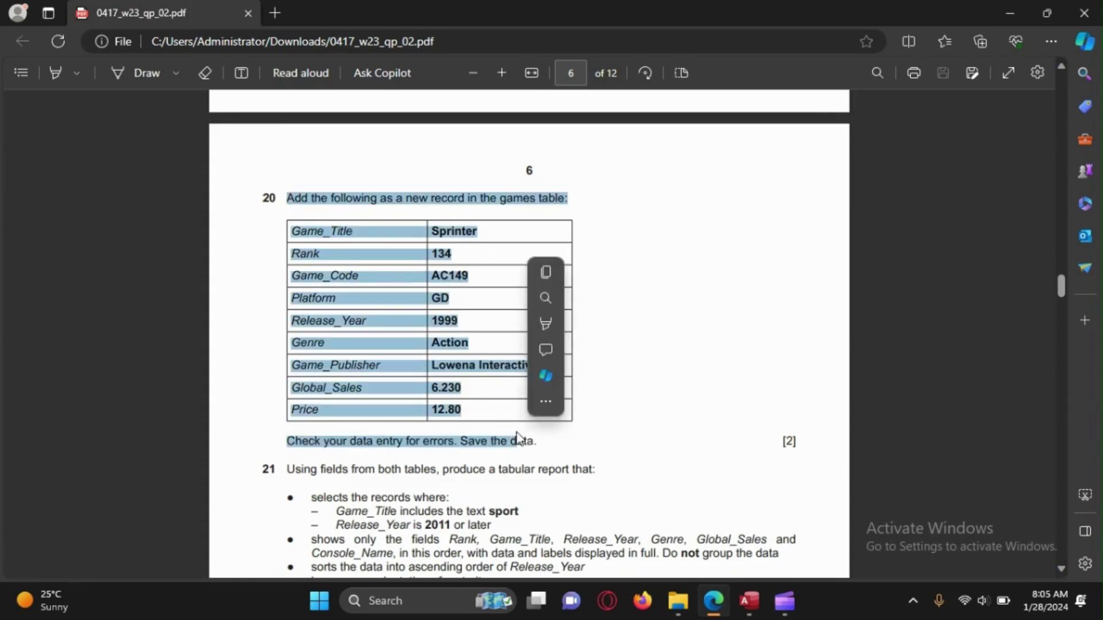
left_click(423, 387)
Read question 21's requirements for the tabular report: record selection, field order, sorting, page layout, title and candidate details.
scroll(418, 350, "down", 3)
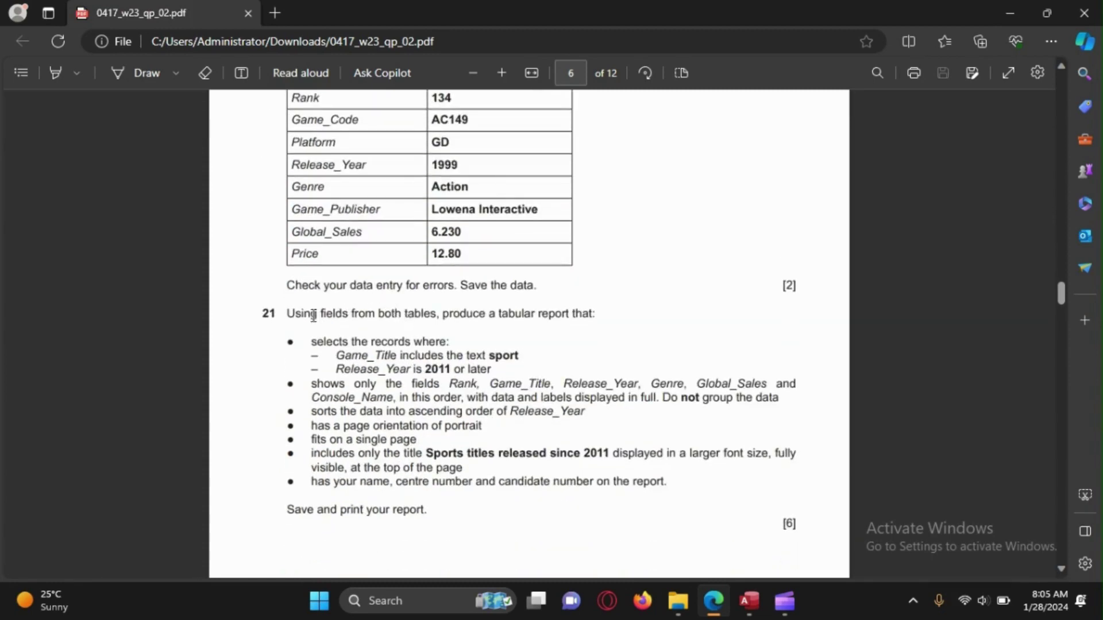
left_click_drag(285, 313, 584, 412)
left_click(465, 483)
left_click_drag(312, 345, 519, 358)
left_click(576, 375)
left_click_drag(497, 315, 567, 317)
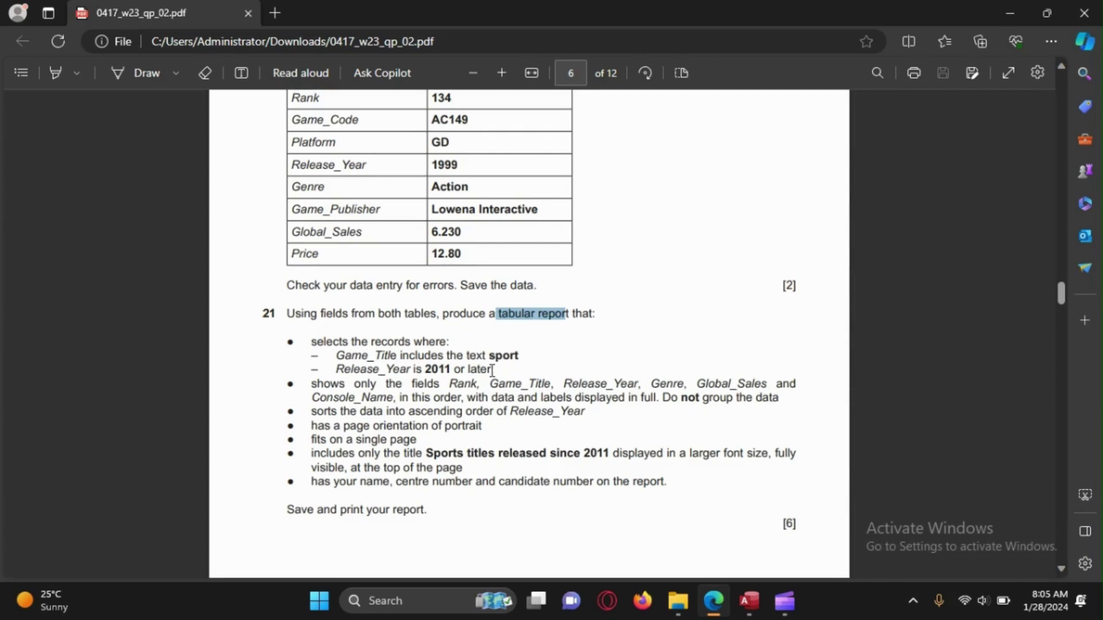
left_click_drag(492, 370, 268, 347)
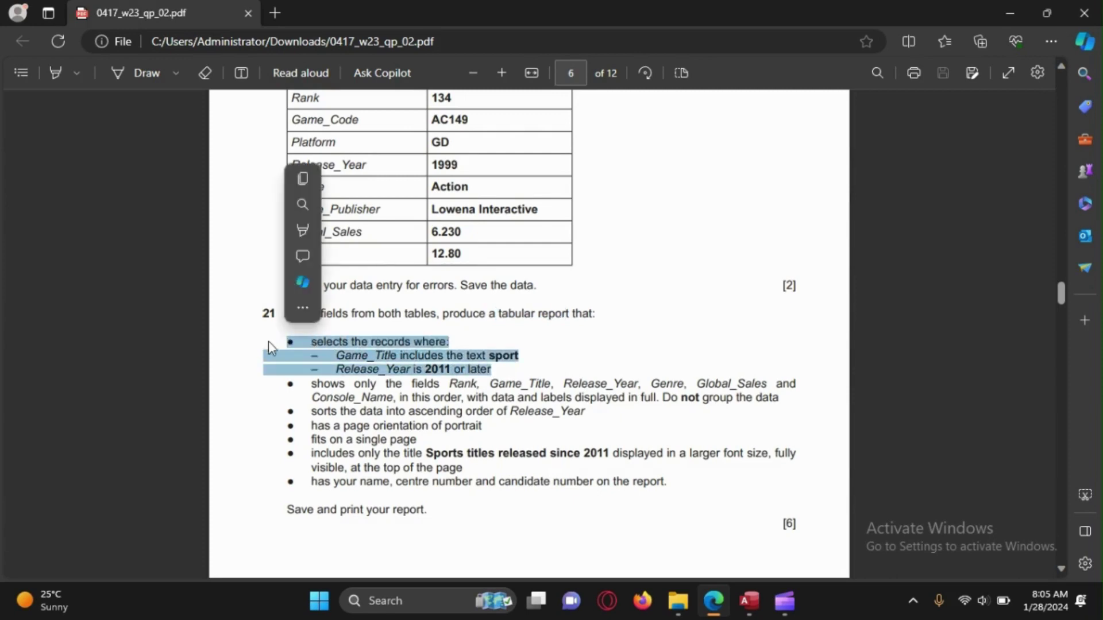
left_click(334, 374)
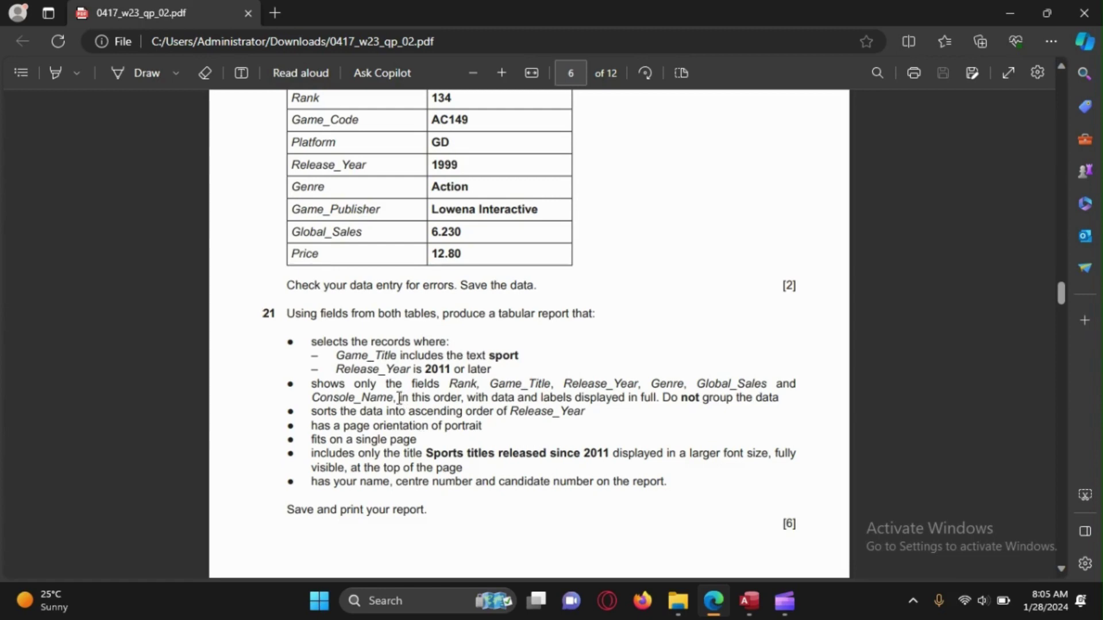
left_click_drag(394, 398, 462, 401)
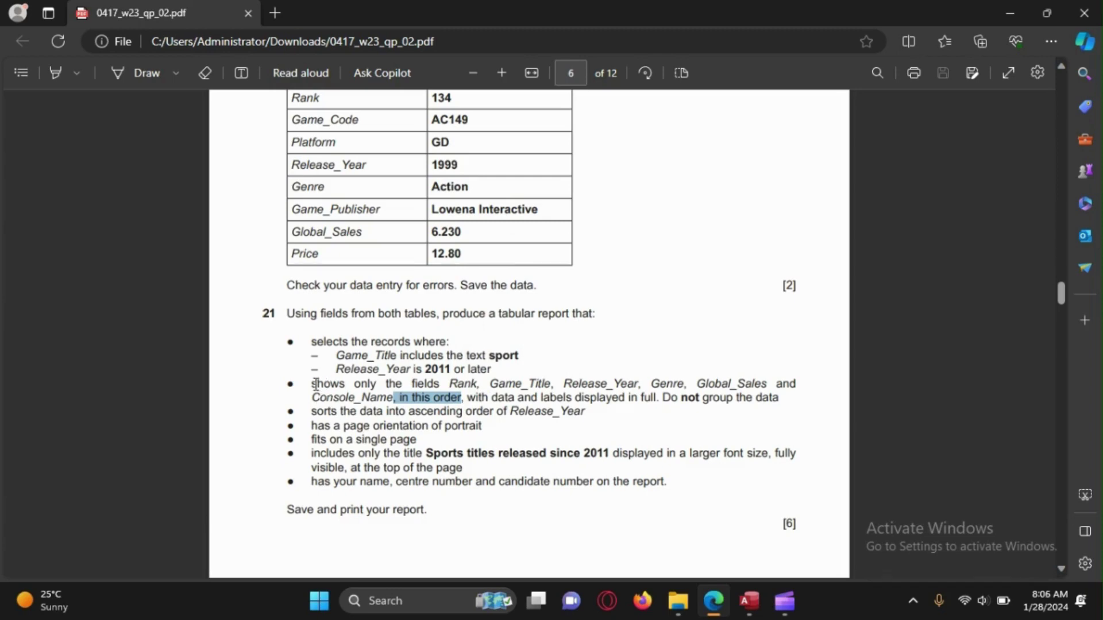
left_click_drag(315, 384, 669, 487)
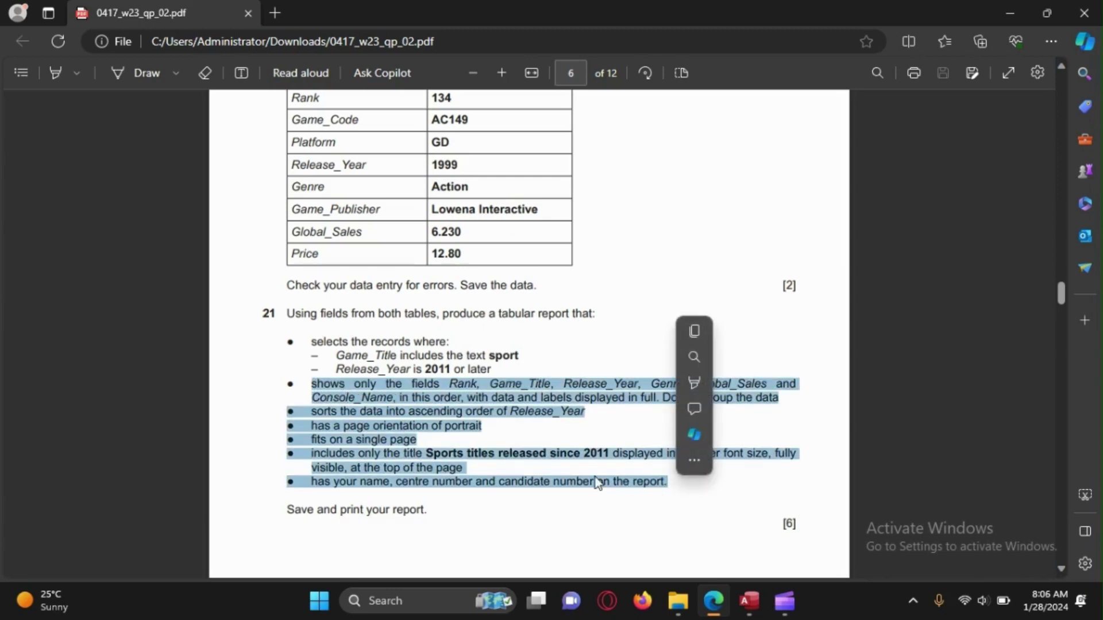
Reread question 21's record-selection conditions in the question paper.
left_click(497, 484)
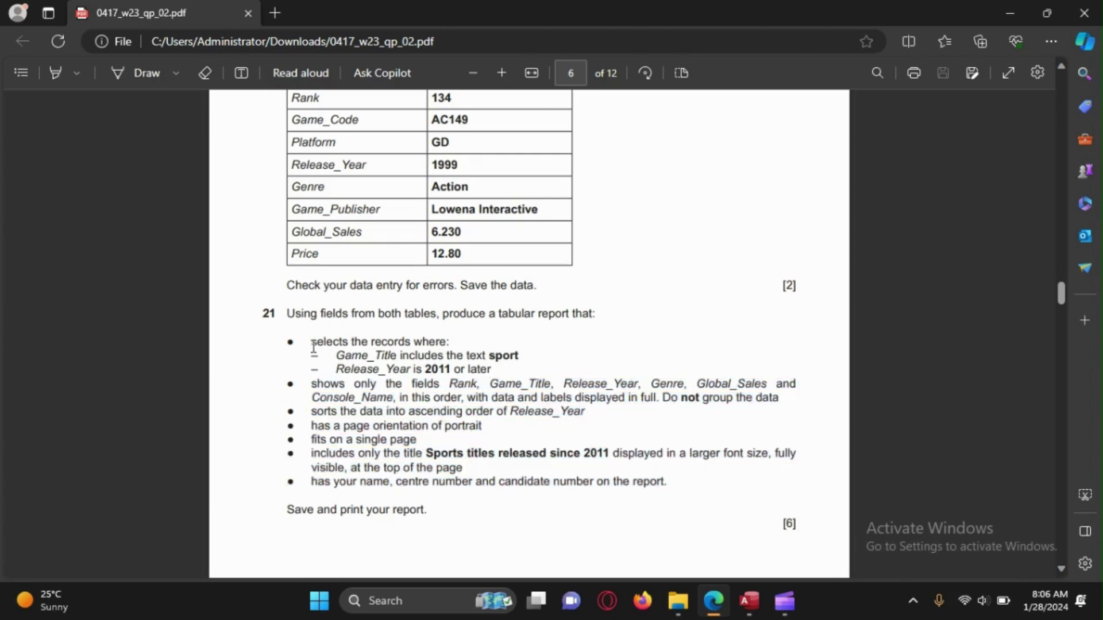
left_click_drag(313, 347, 493, 373)
left_click(480, 426)
left_click_drag(290, 318, 468, 340)
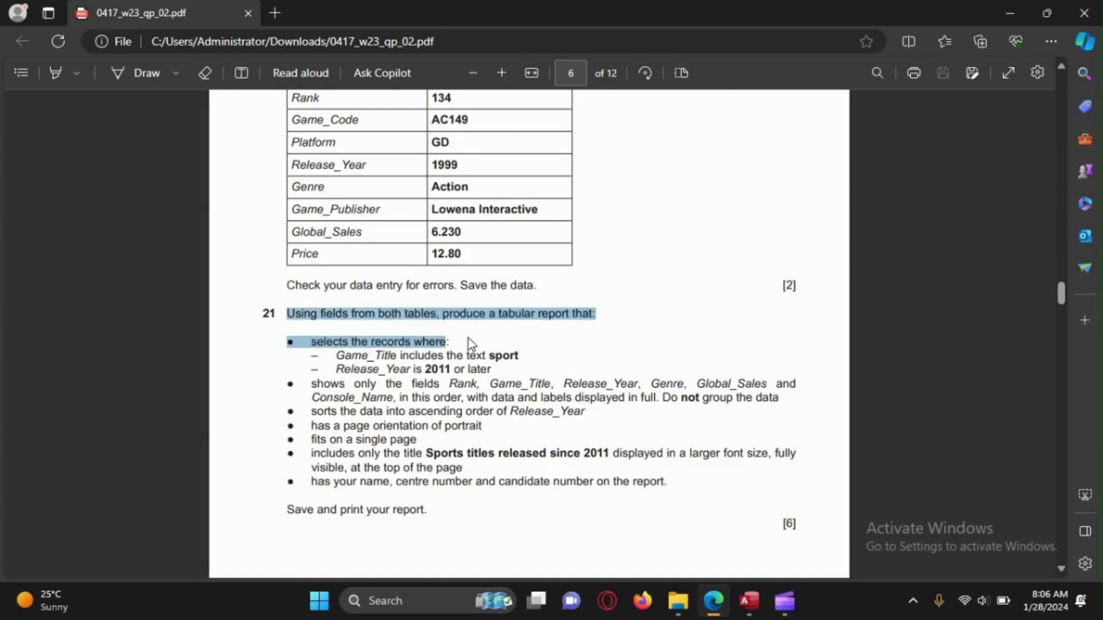
left_click(685, 524)
Switch to Access and set up a detail query in the Simple Query Wizard with all fields from GAMES TABLE and PLATFORM TABLE.
left_click(750, 602)
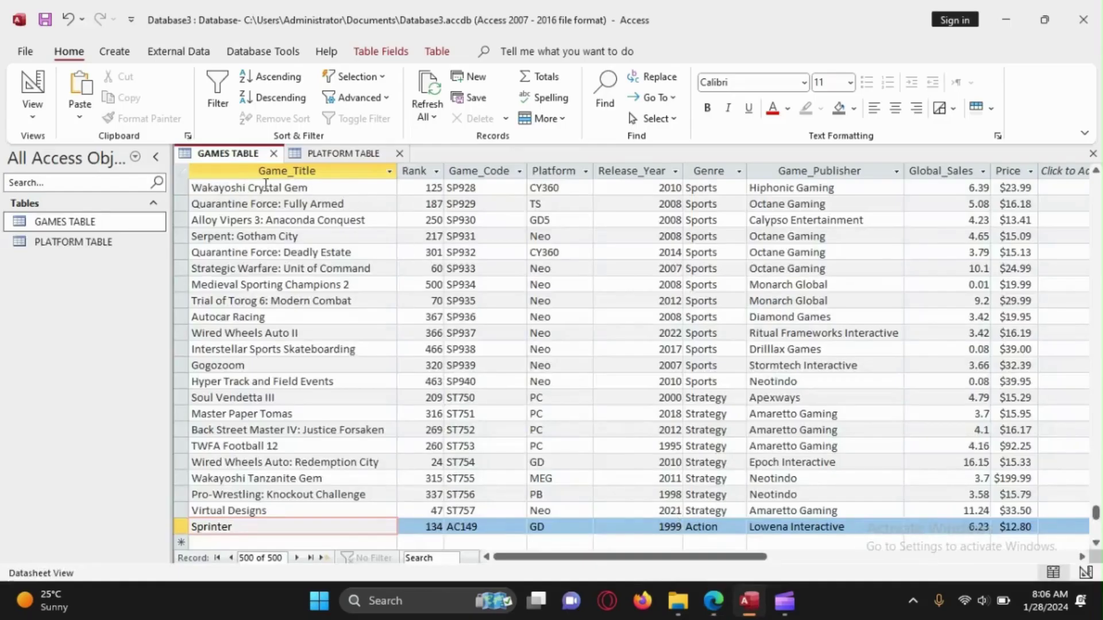
left_click(114, 51)
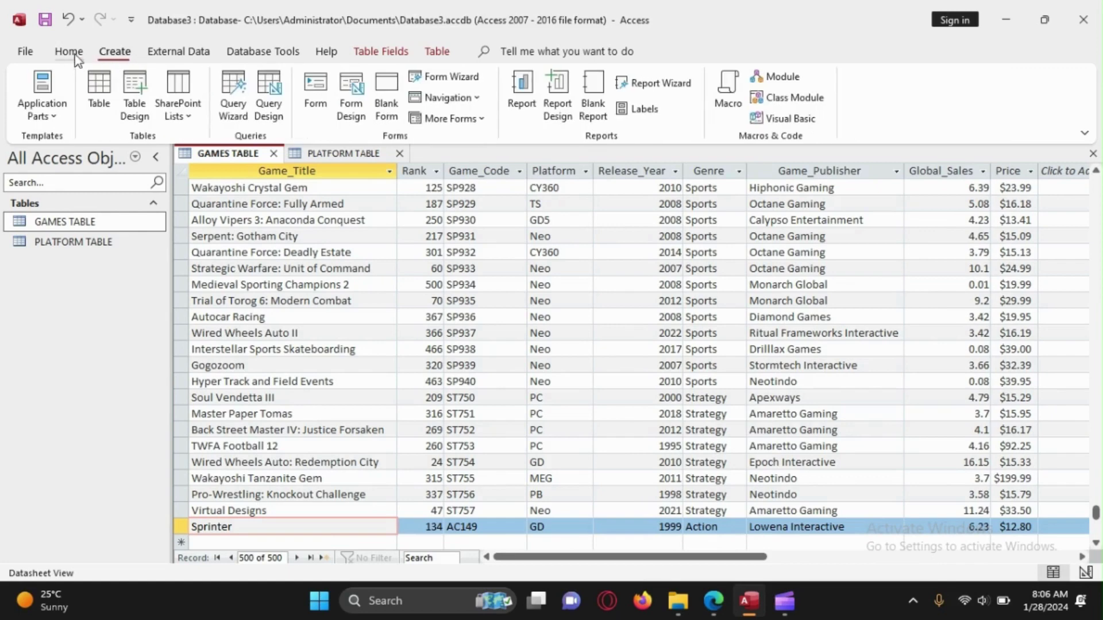
left_click(234, 112)
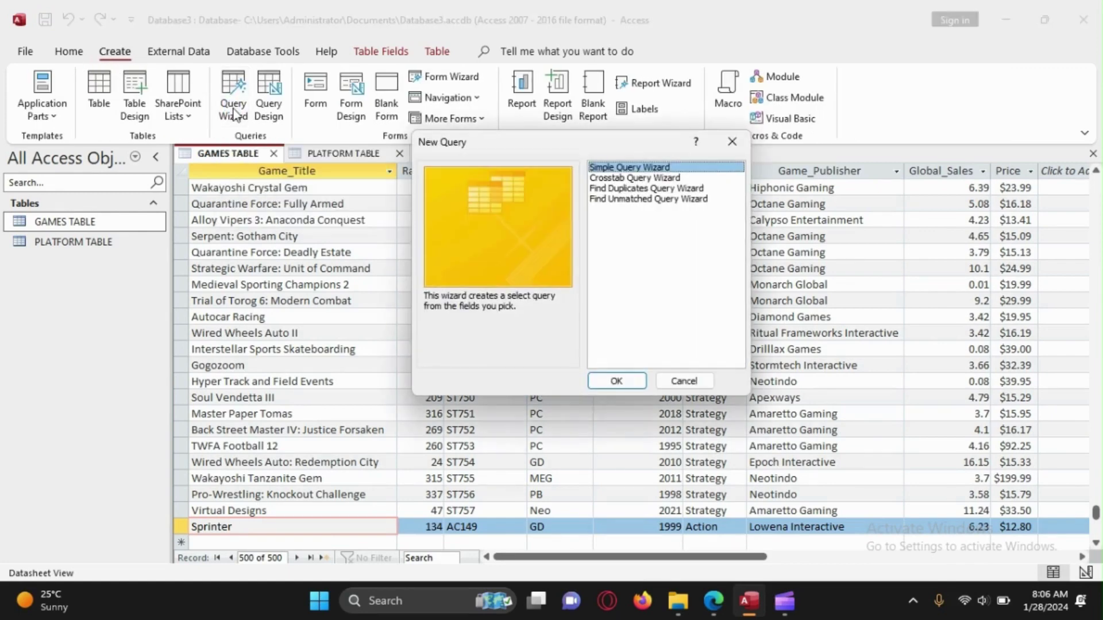
left_click(617, 382)
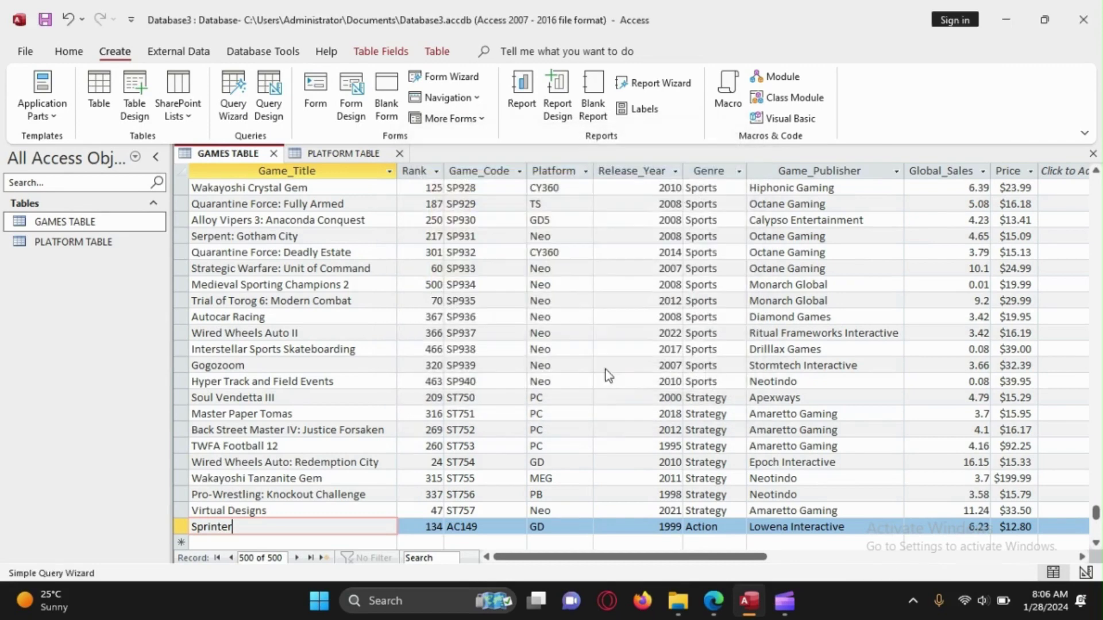
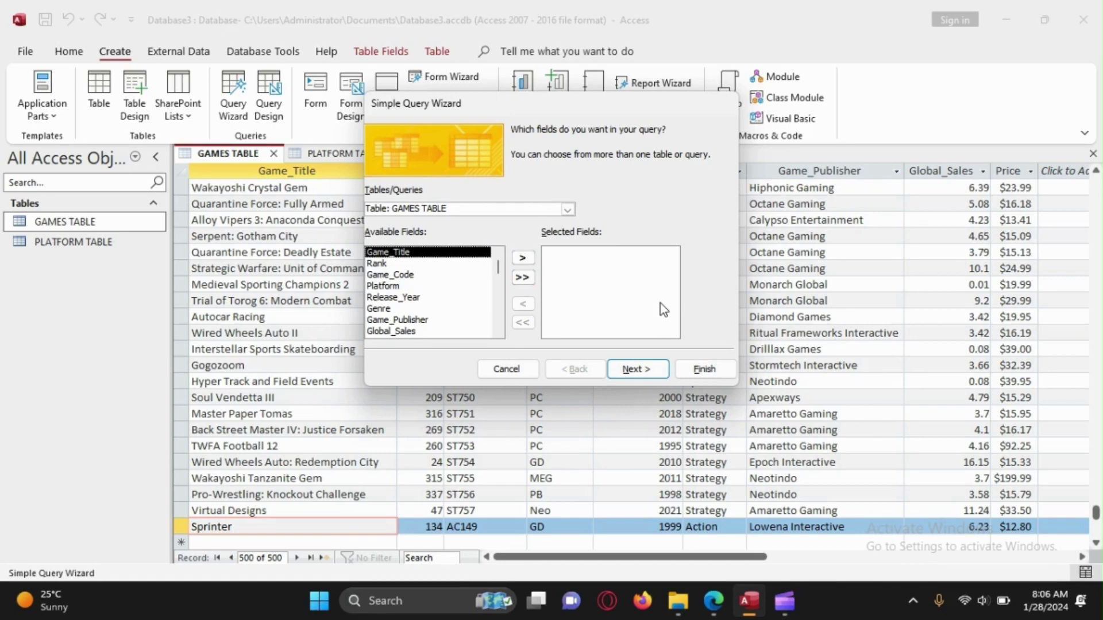
left_click(525, 279)
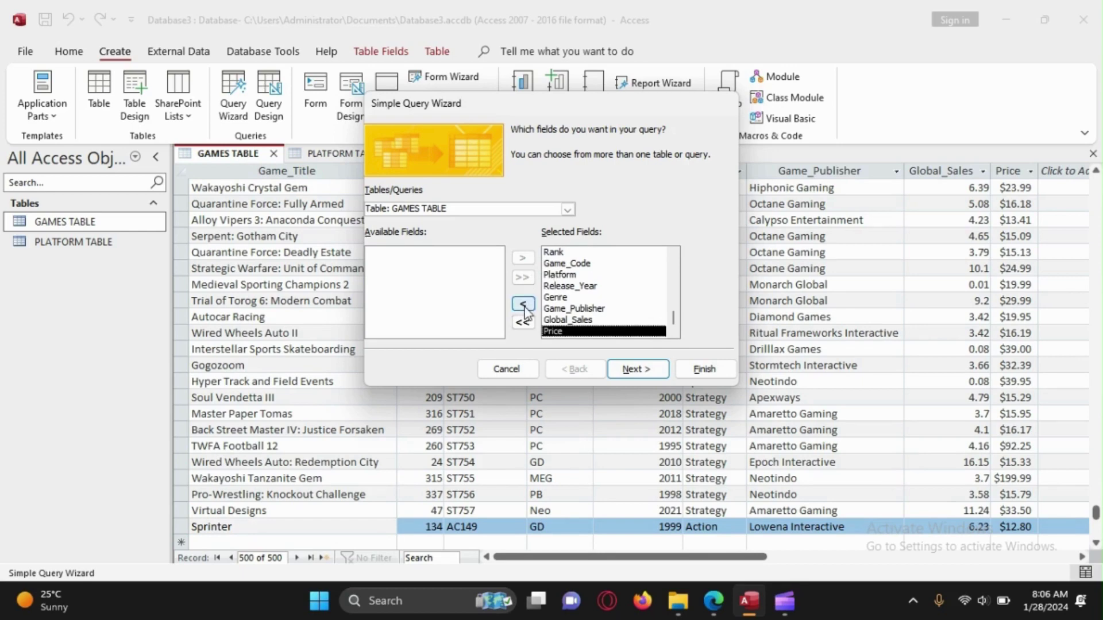
left_click(568, 210)
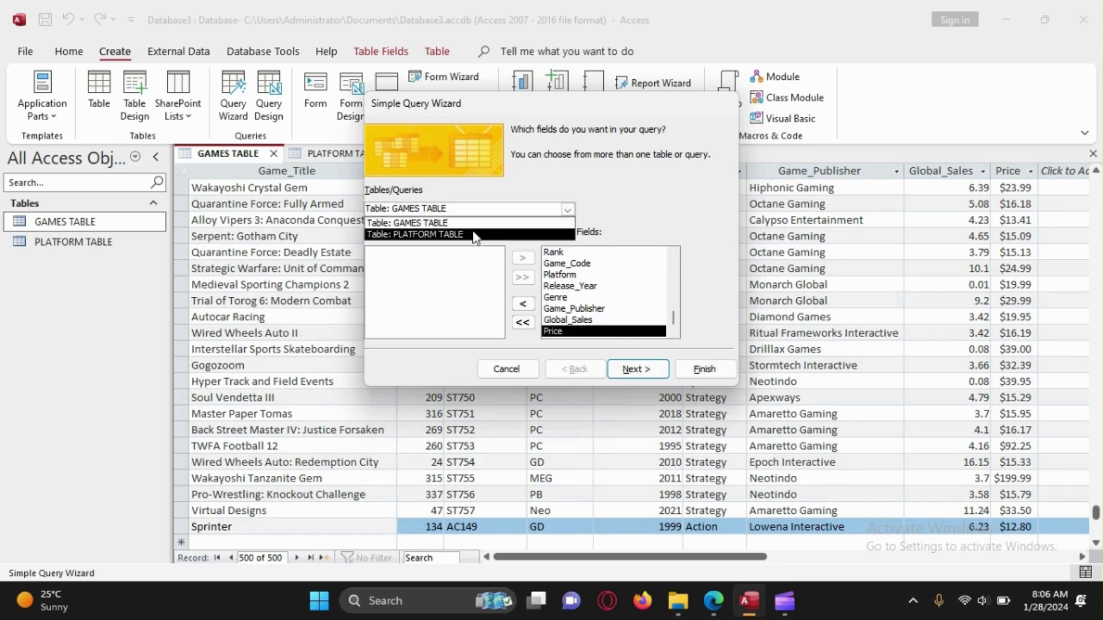
left_click(474, 236)
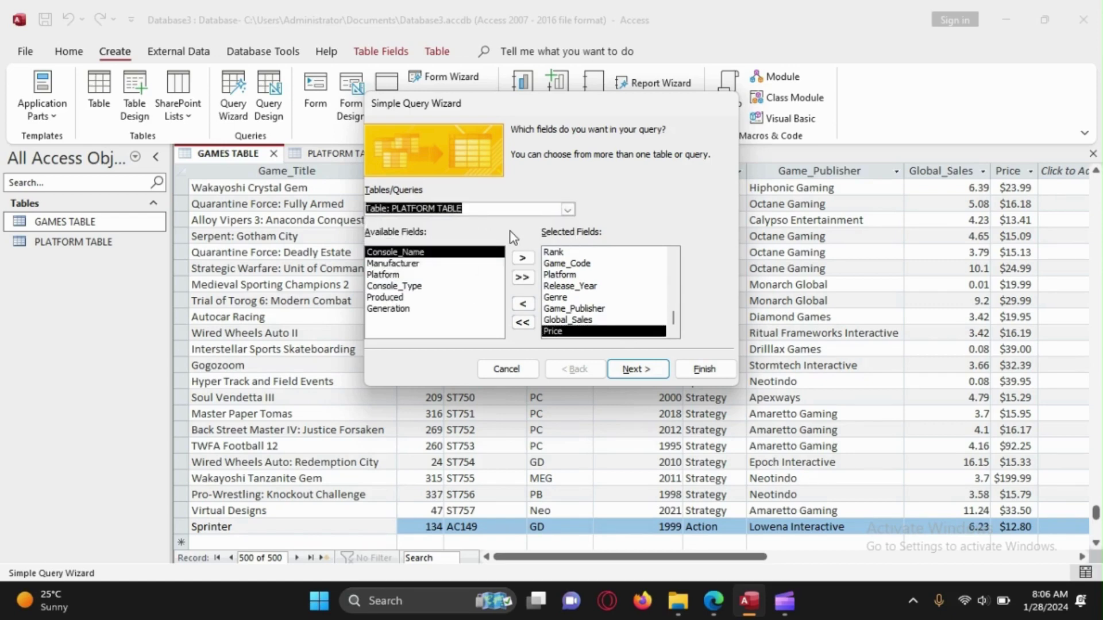
left_click(522, 277)
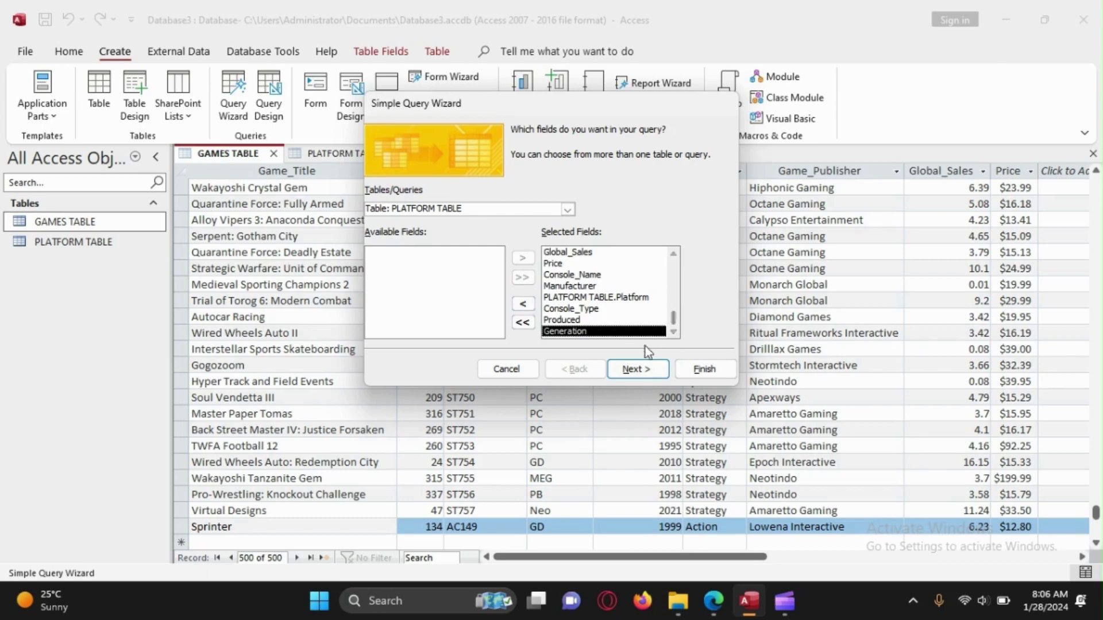
left_click(632, 371)
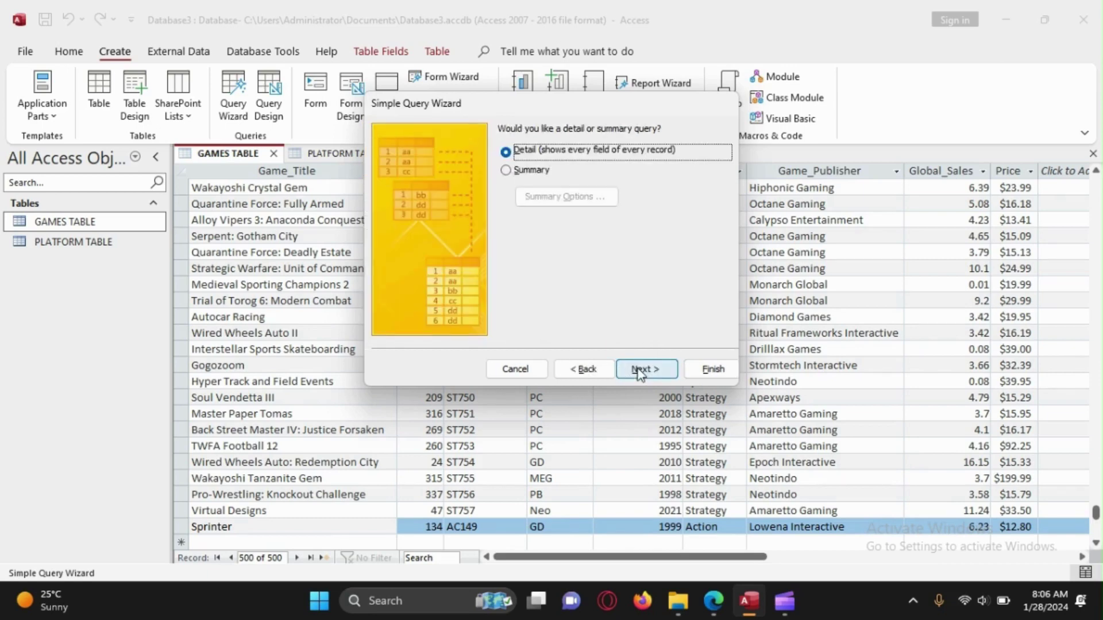
left_click(638, 371)
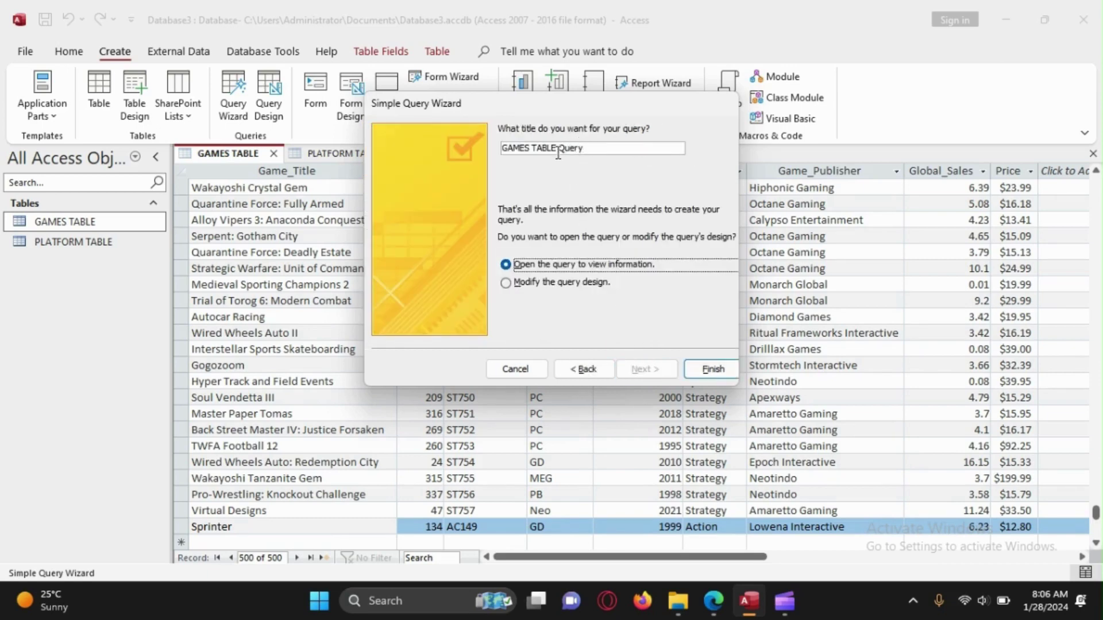
Try to title the new query Query 1.
left_click_drag(558, 154, 480, 150)
key("BackSpace")
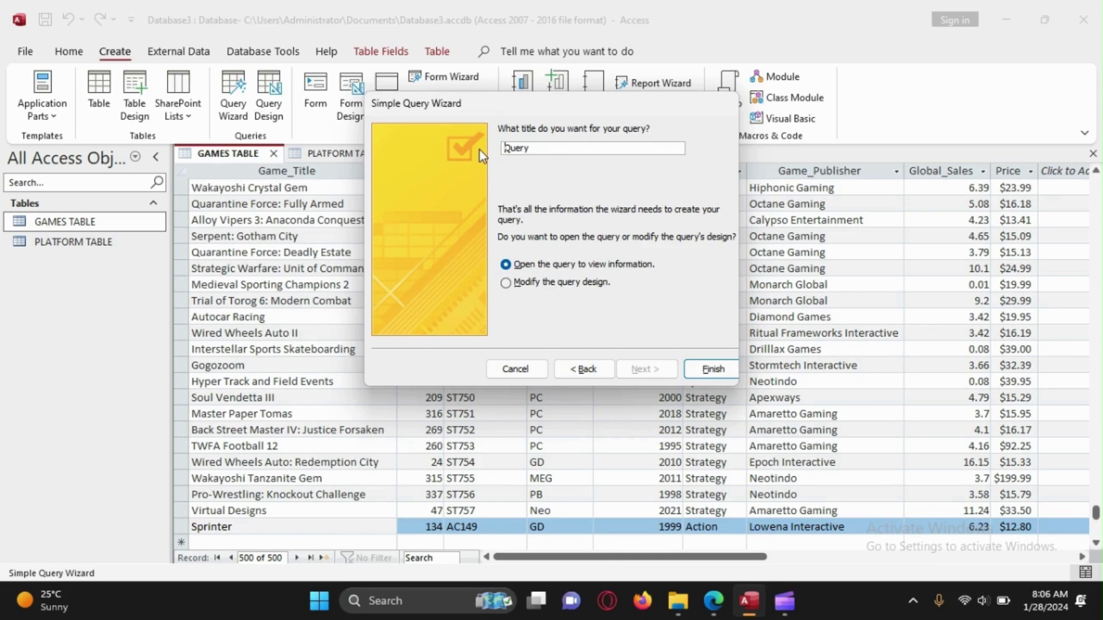
key("End")
type("1")
key("Return")
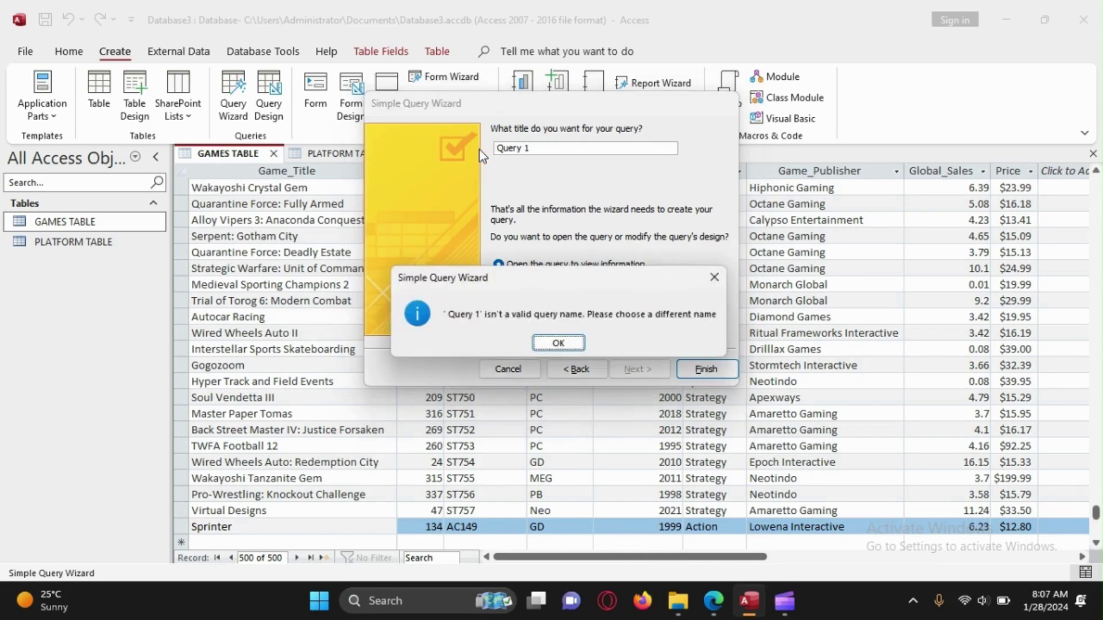
left_click(559, 343)
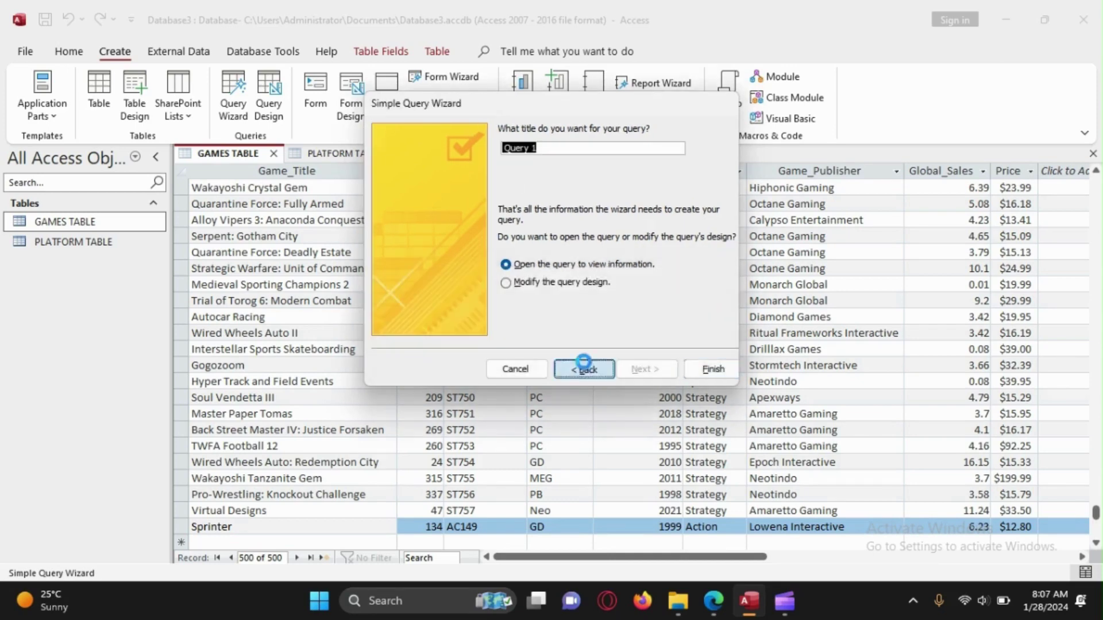
Go back one wizard page, finish the query under its default title and look over its records and fields.
left_click(584, 368)
left_click(704, 369)
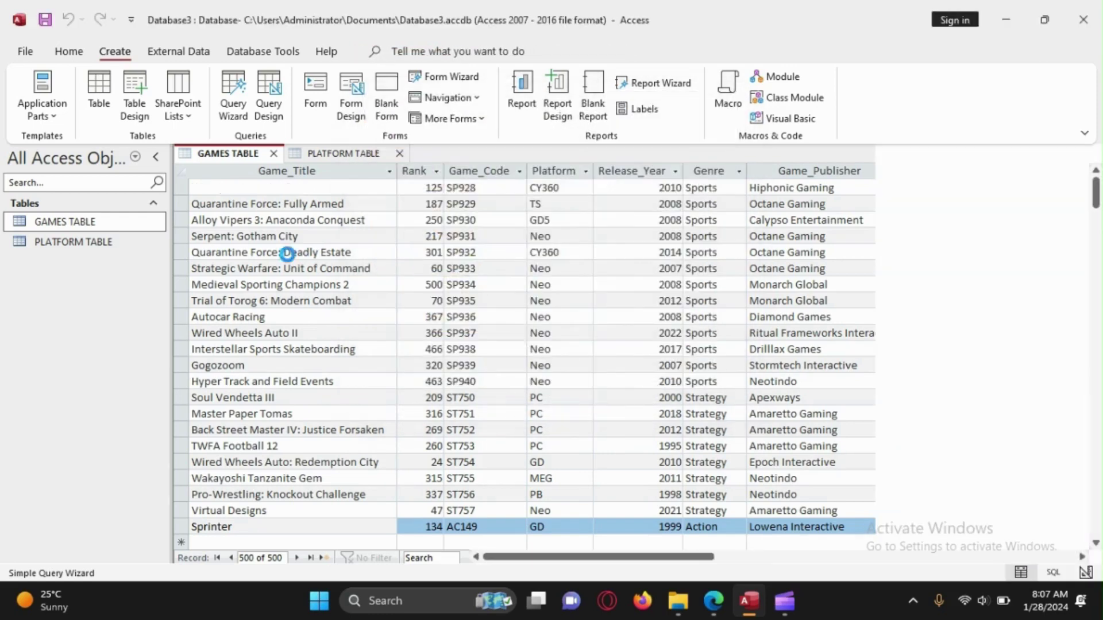
double_click(97, 275)
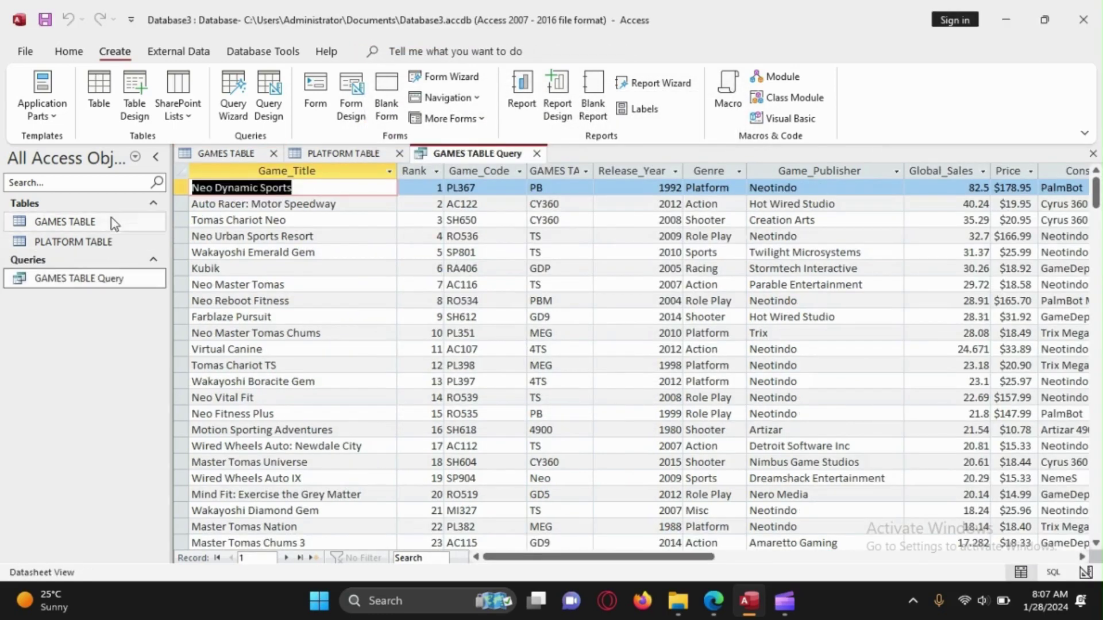
left_click(320, 221)
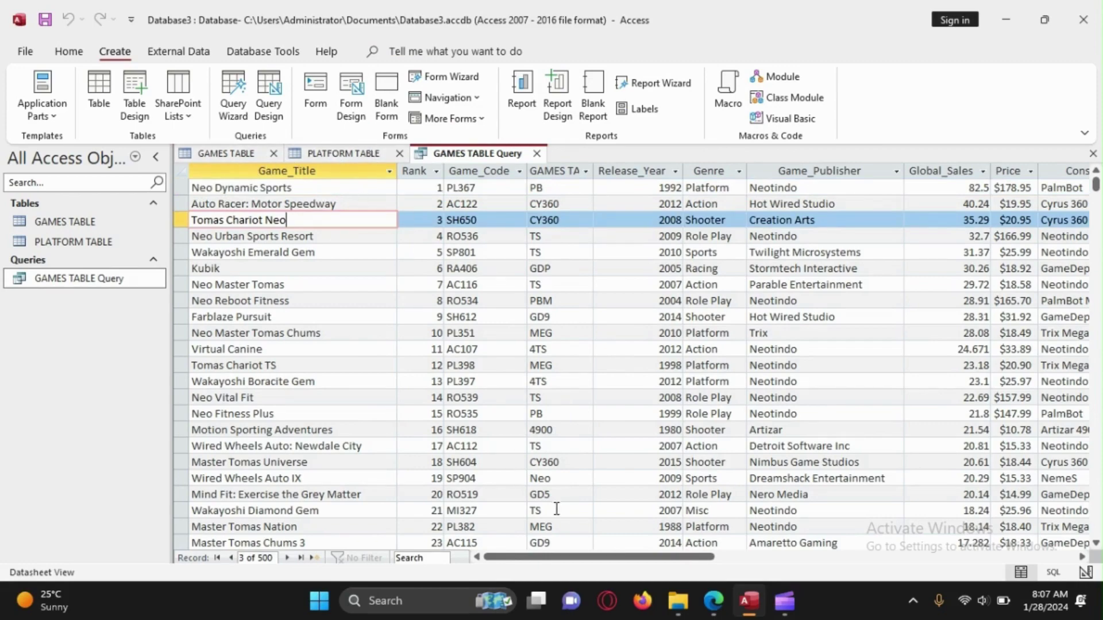
left_click_drag(519, 558, 480, 172)
Switch to the question paper and check question 21's conditions for Game_Title and Release_Year.
mouse_move(714, 598)
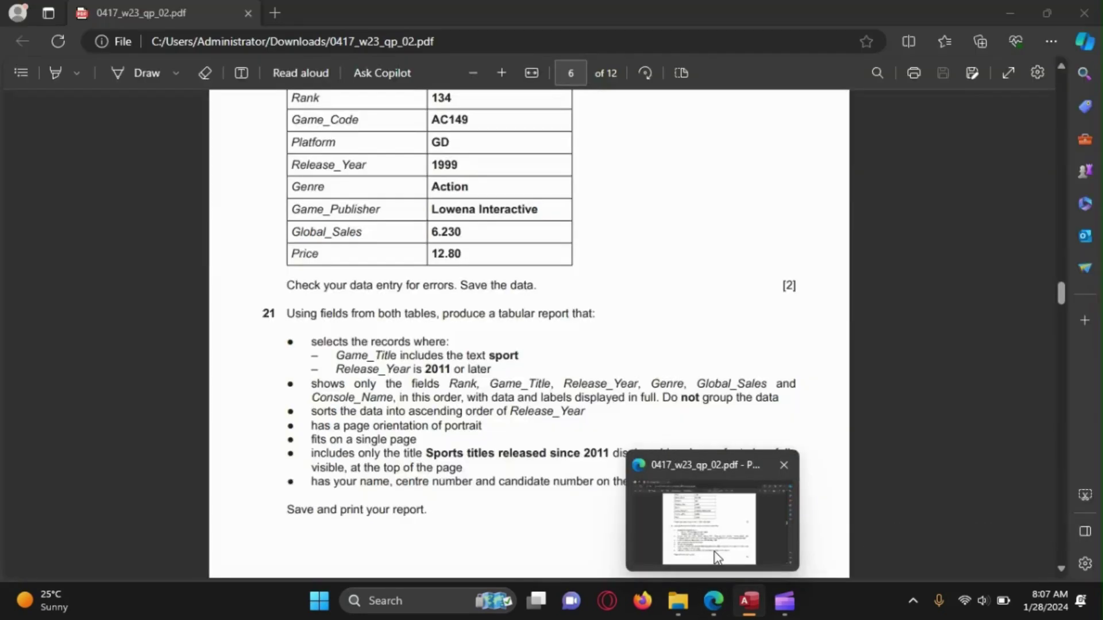
left_click(715, 556)
left_click_drag(311, 340, 440, 368)
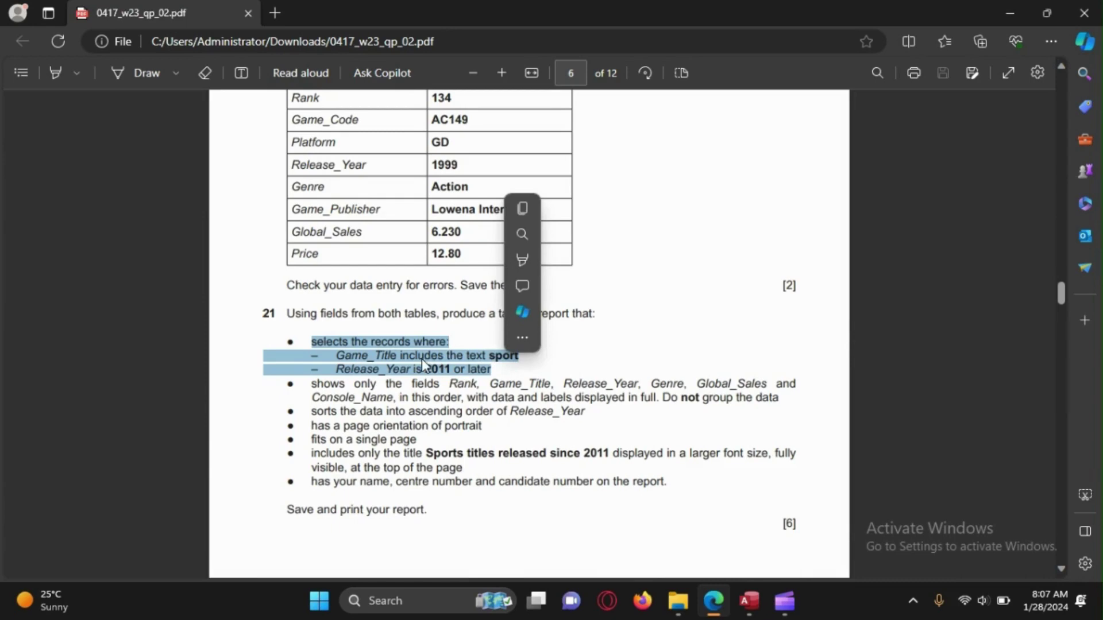
left_click(396, 363)
left_click_drag(339, 358, 500, 371)
left_click(504, 374)
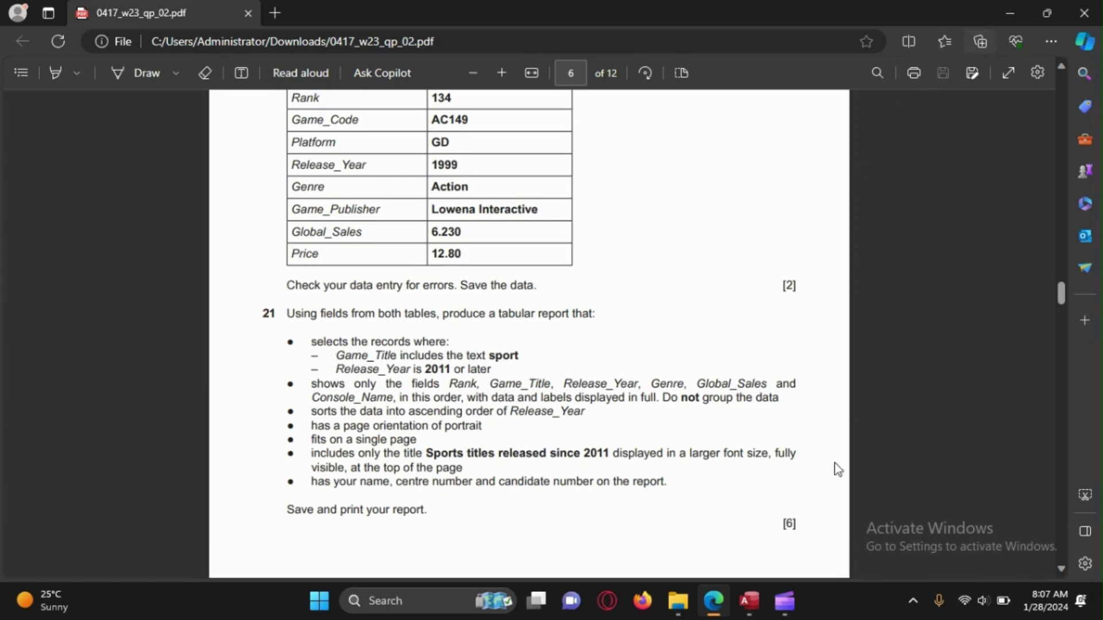
Return to Access, open GAMES TABLE Query in Design View and close the Property Sheet and Add Tables panes.
left_click(749, 600)
right_click(463, 153)
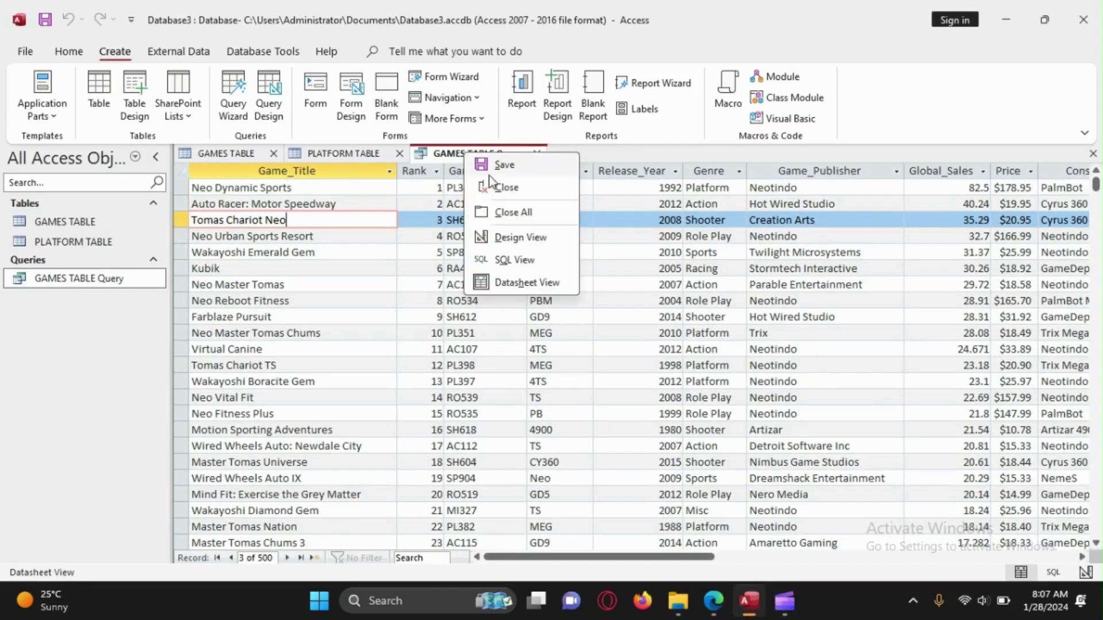
left_click(518, 237)
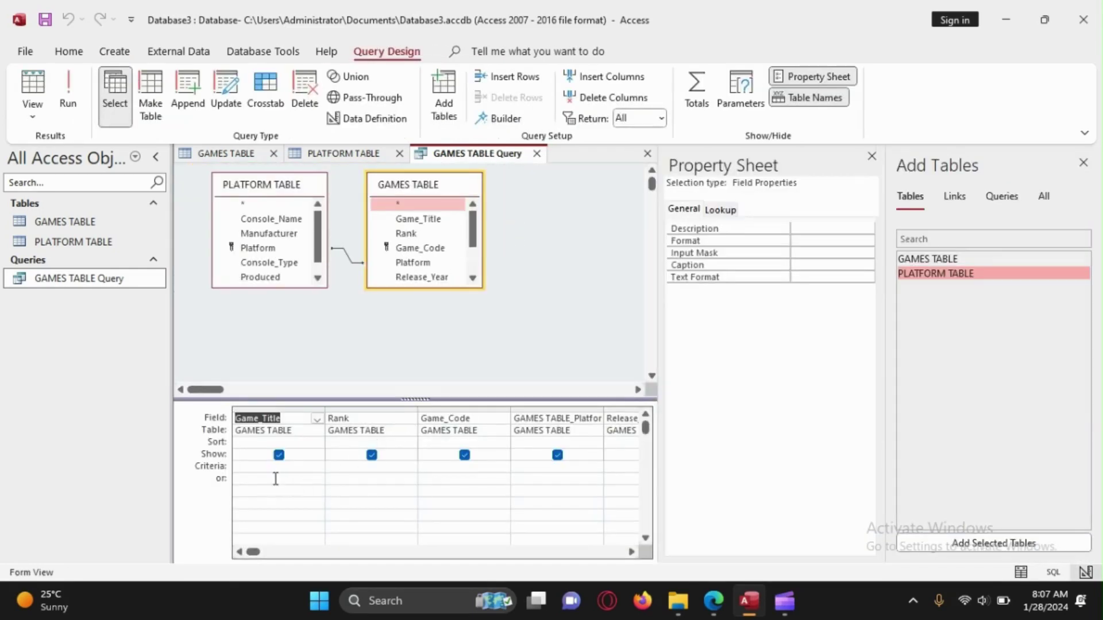
left_click(244, 469)
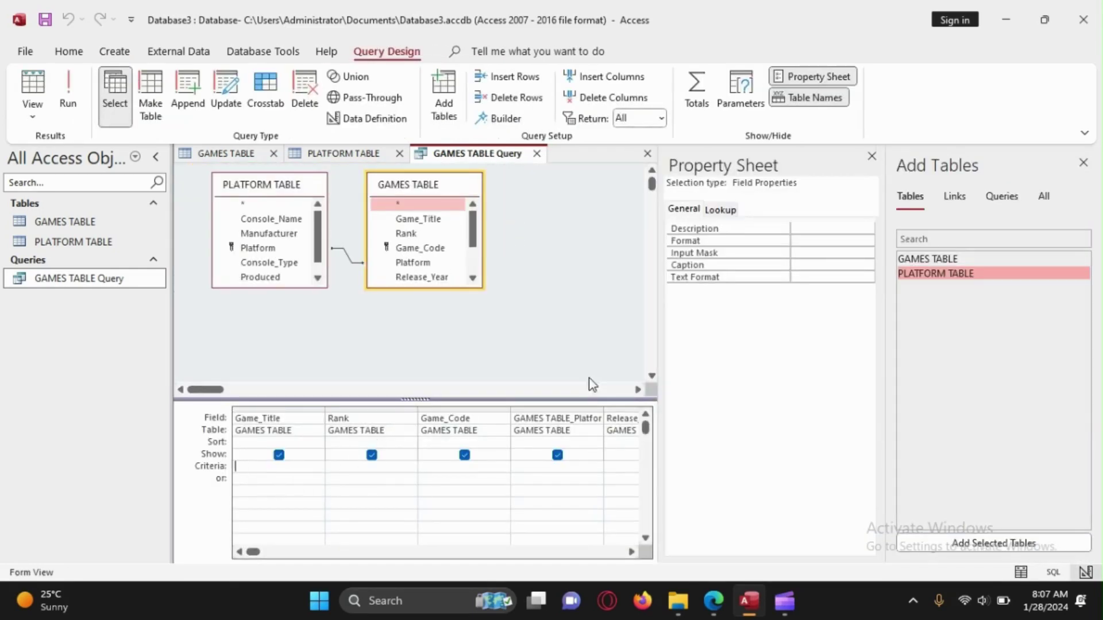
left_click(872, 156)
left_click(1086, 162)
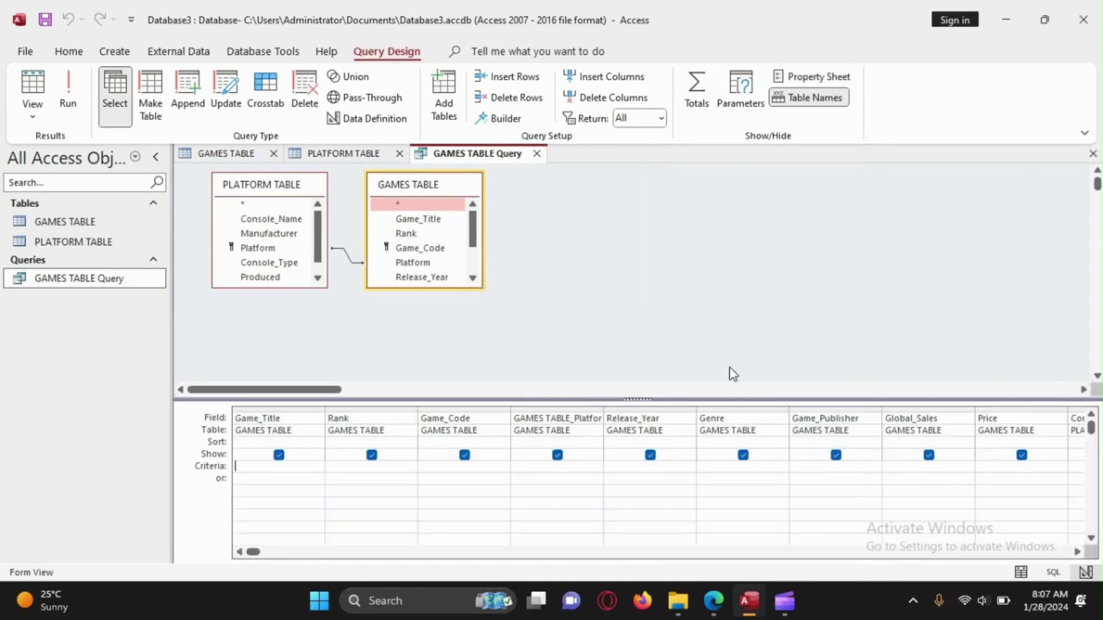
Set the Game_Title criterion to *sport* and save the query.
mouse_move(713, 601)
mouse_move(712, 541)
type("*sport*")
left_click(334, 467)
right_click(464, 153)
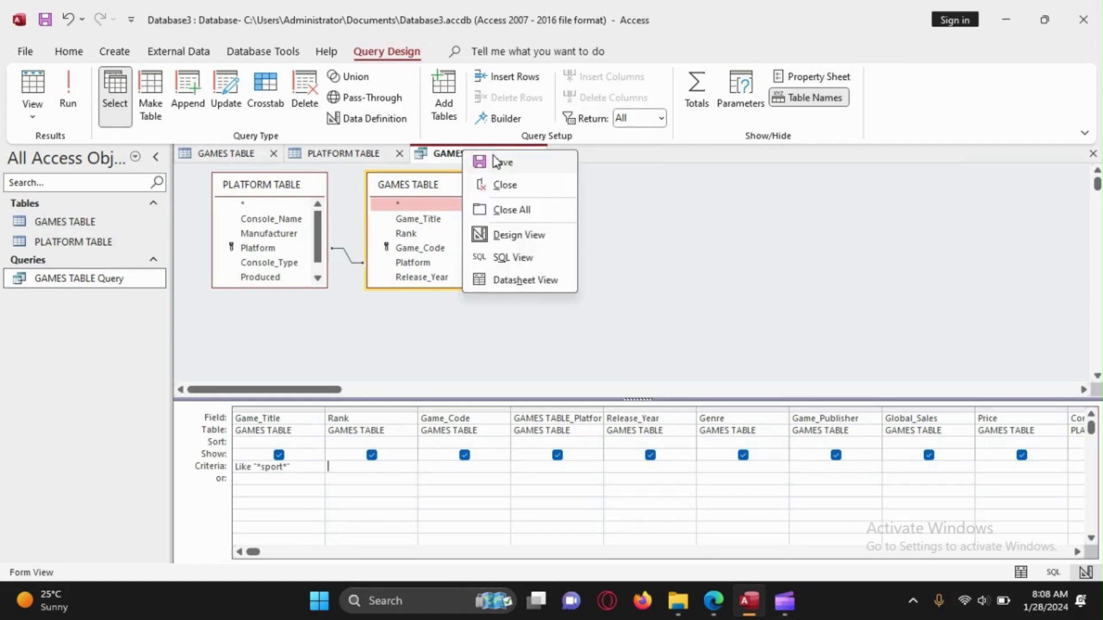
left_click(502, 163)
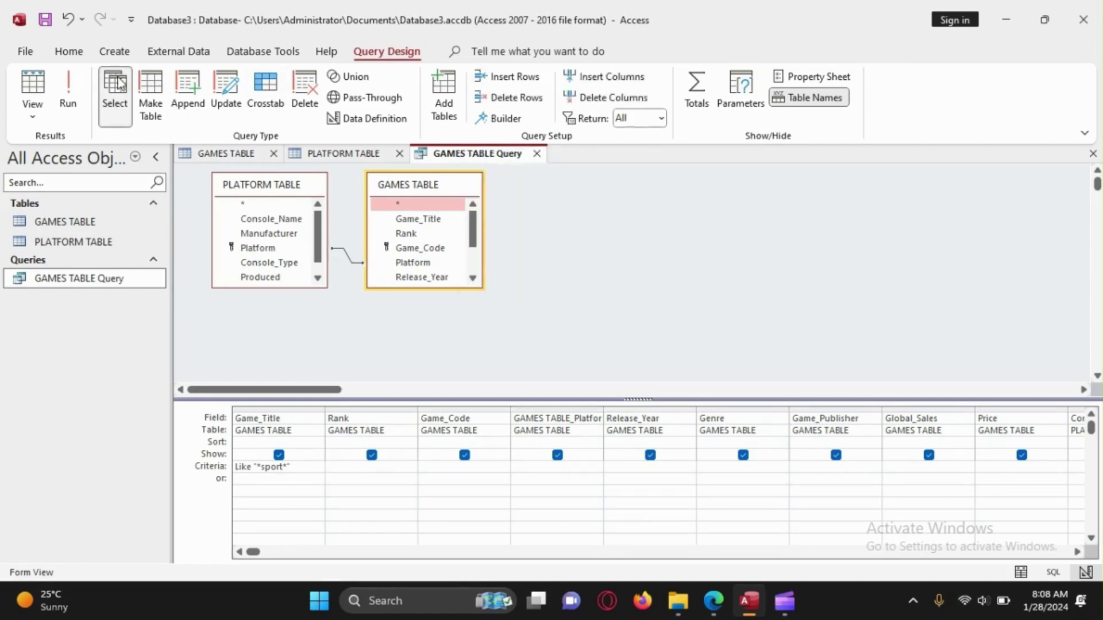
Run the query and look through the records it selects.
left_click(74, 95)
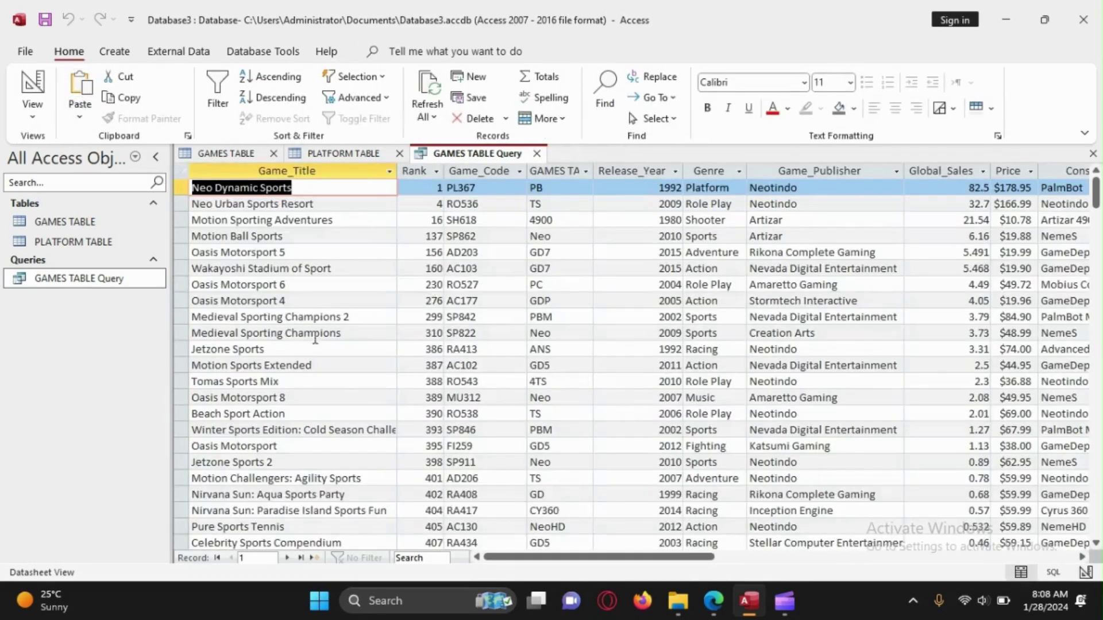
scroll(410, 354, "down", 2)
scroll(409, 354, "down", 2)
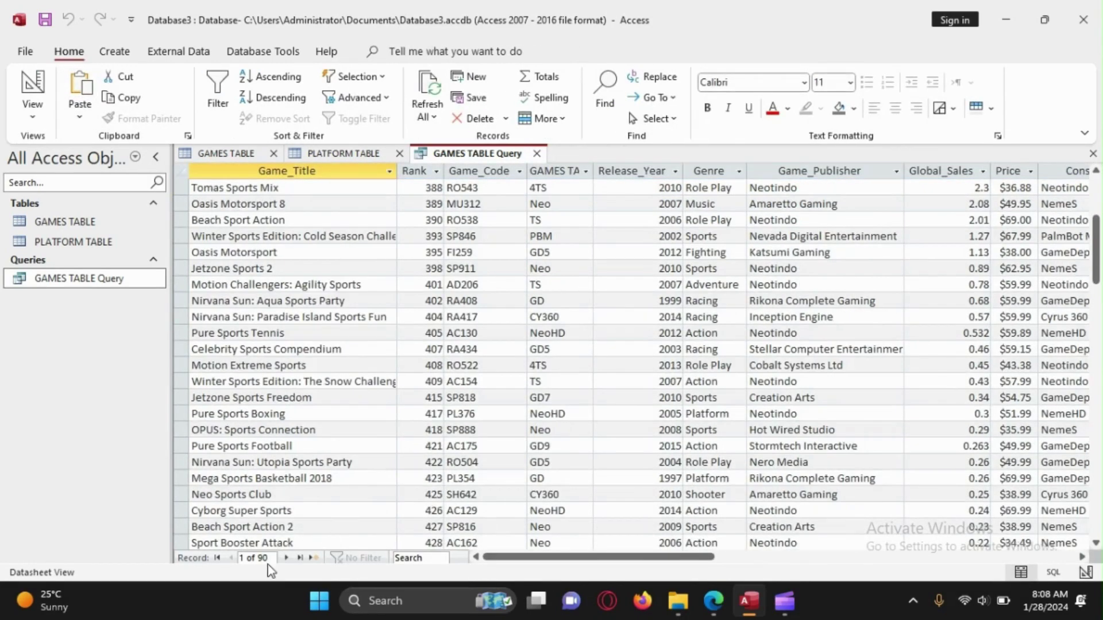
scroll(584, 373, "up", 5)
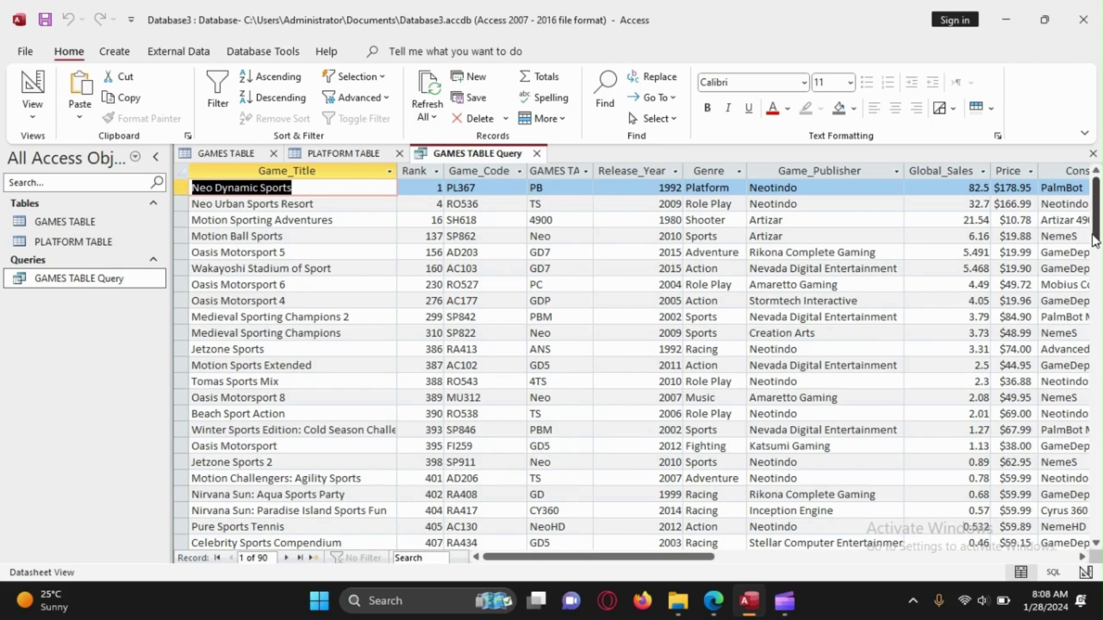
scroll(1099, 371, "down", 6)
scroll(747, 276, "up", 6)
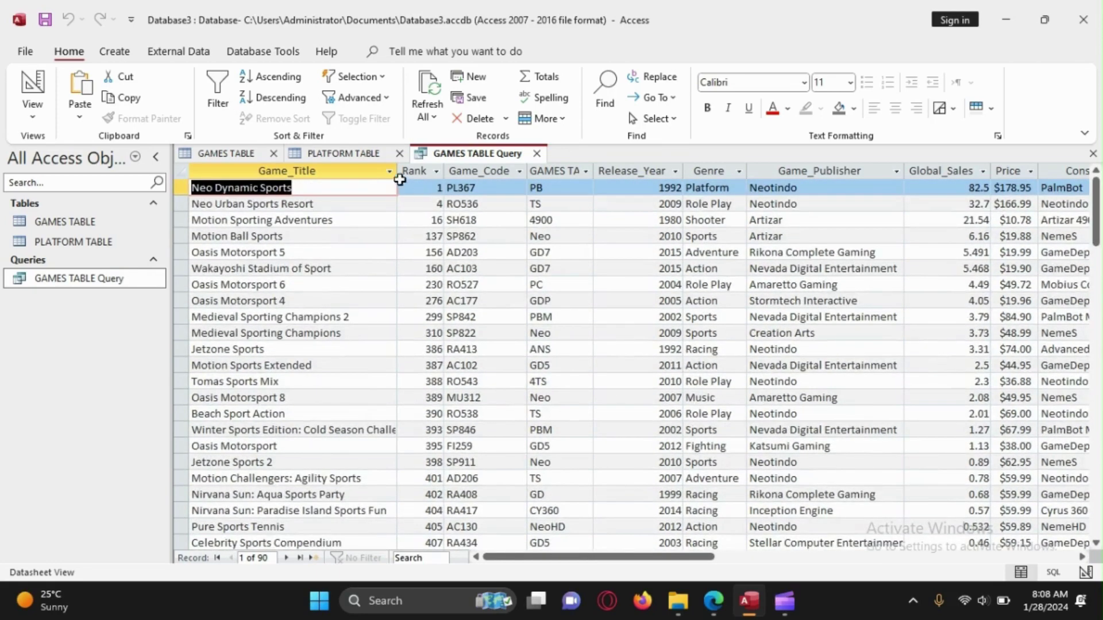
Widen the Game_Title column to fit the full titles and check that the listed titles include the text sport.
left_click_drag(396, 172, 438, 184)
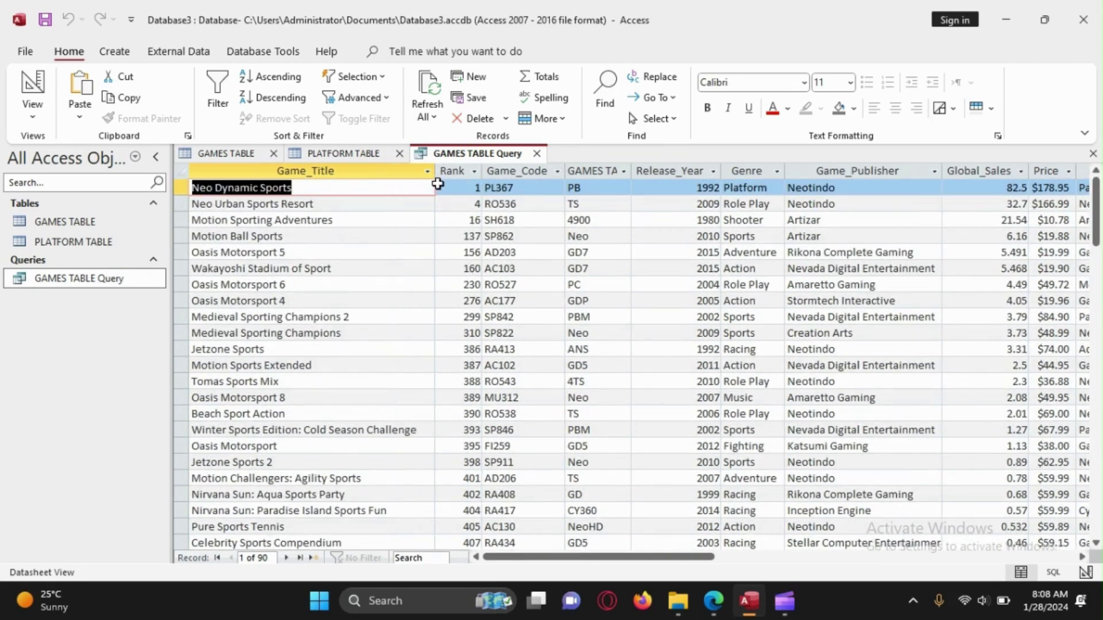
left_click(313, 206)
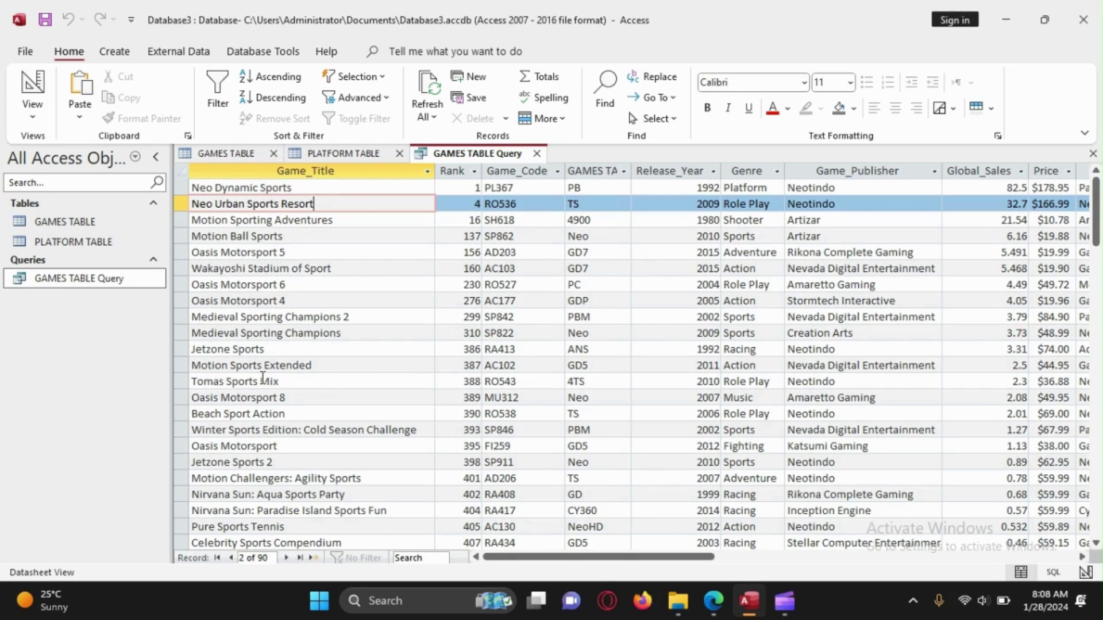
scroll(332, 406, "down", 7)
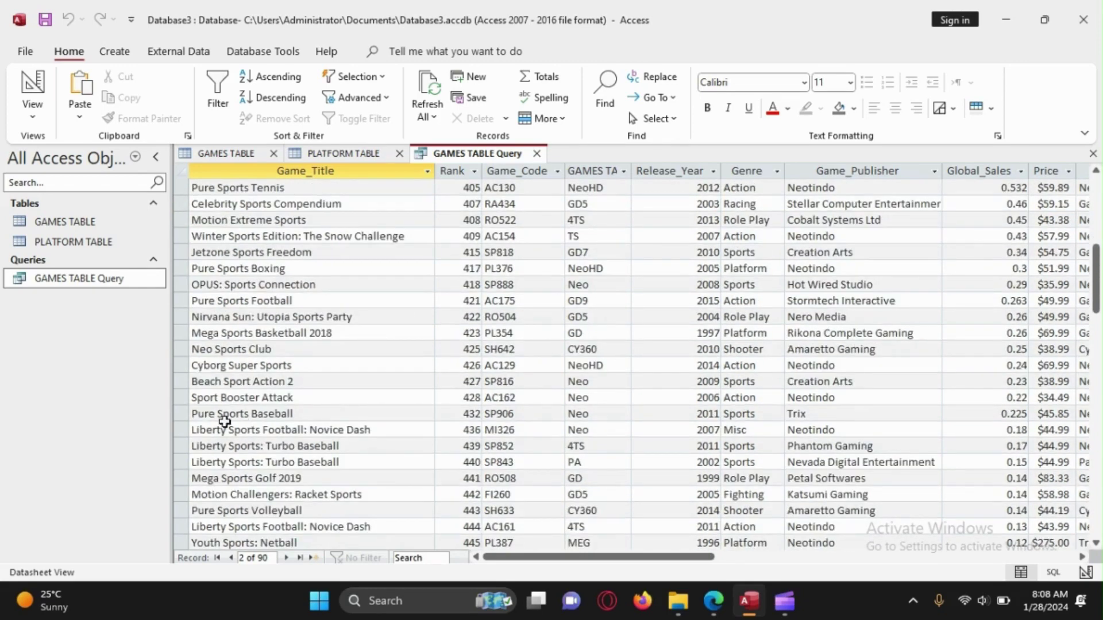
Check several Game_Title entries throughout the query results for the text sport.
left_click_drag(228, 443, 261, 447)
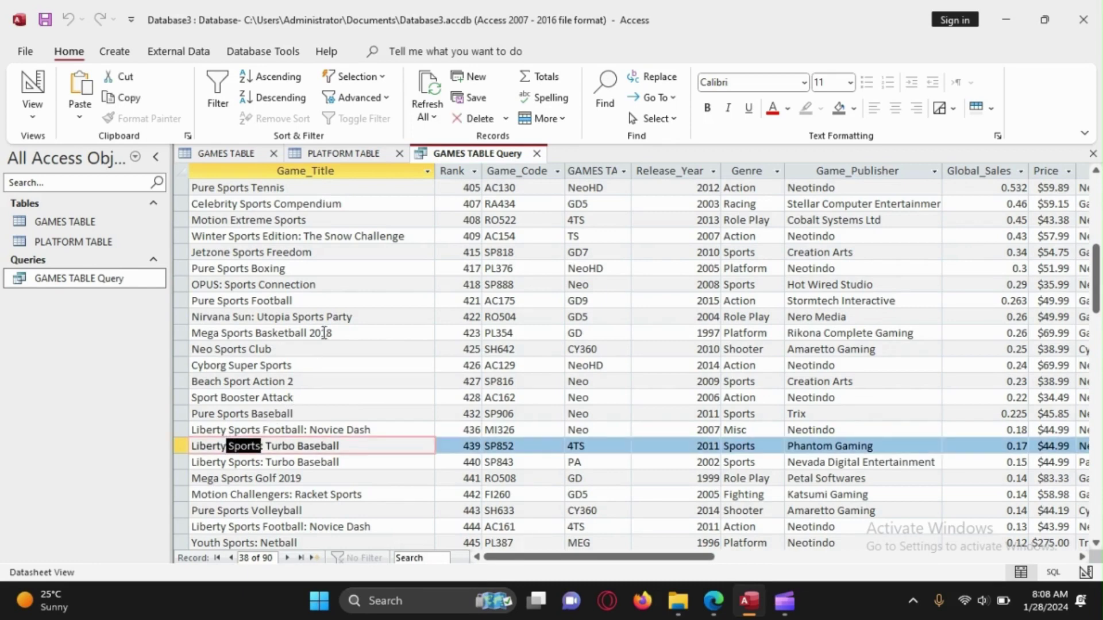
scroll(316, 356, "up", 4)
double_click(309, 511)
left_click(288, 417)
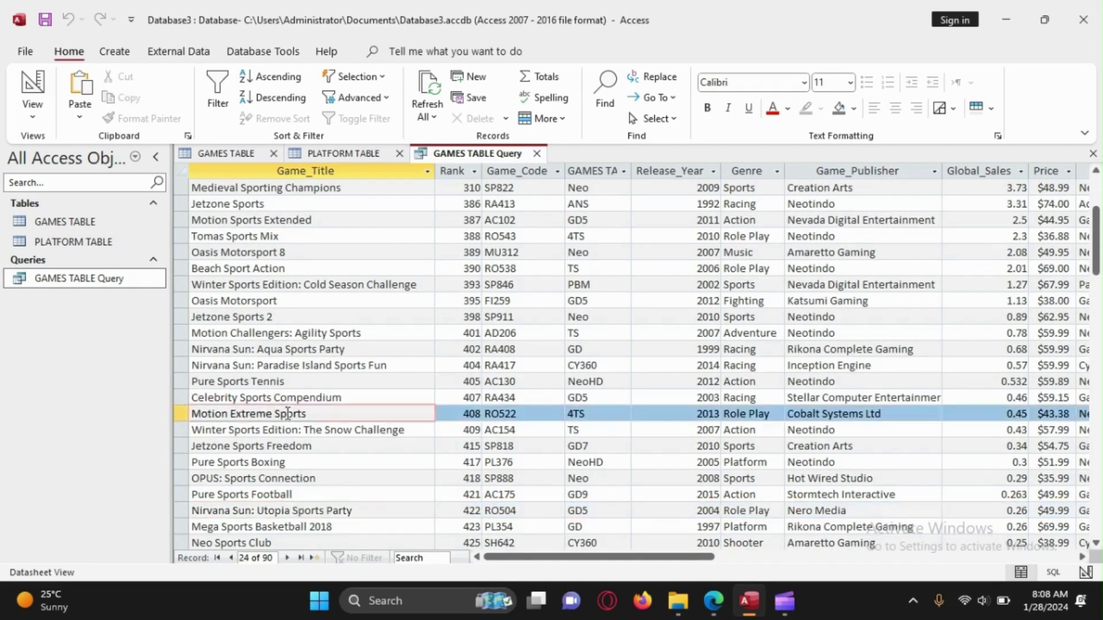
scroll(278, 389, "down", 4)
scroll(277, 388, "up", 7)
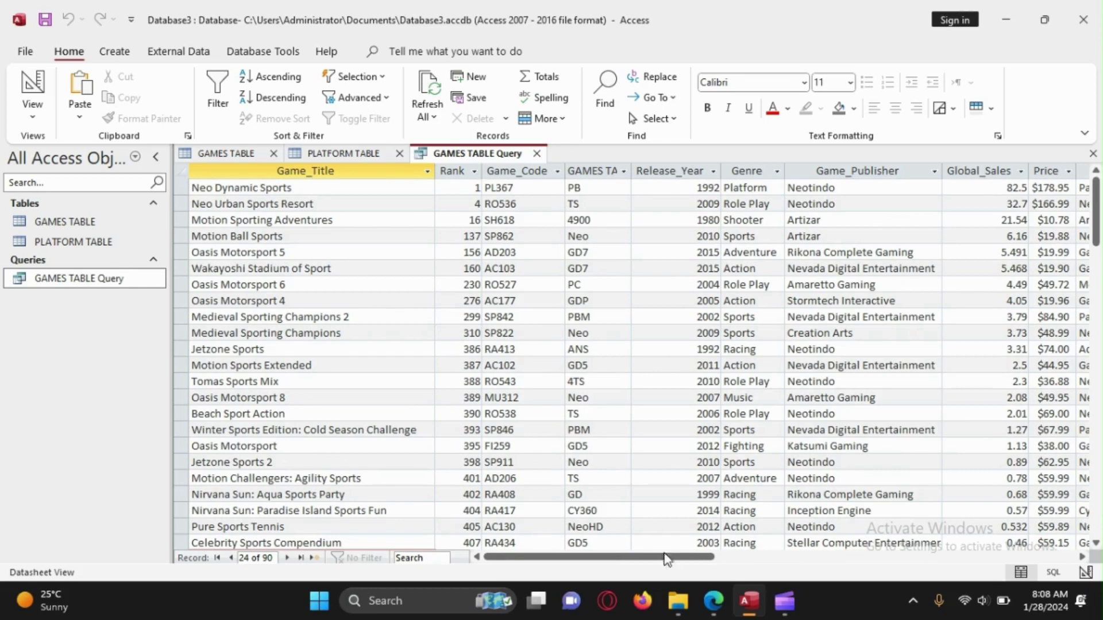
Switch to the exam paper PDF in Edge, read question 21's Release_Year condition and return to Access.
mouse_move(713, 601)
left_click(563, 475)
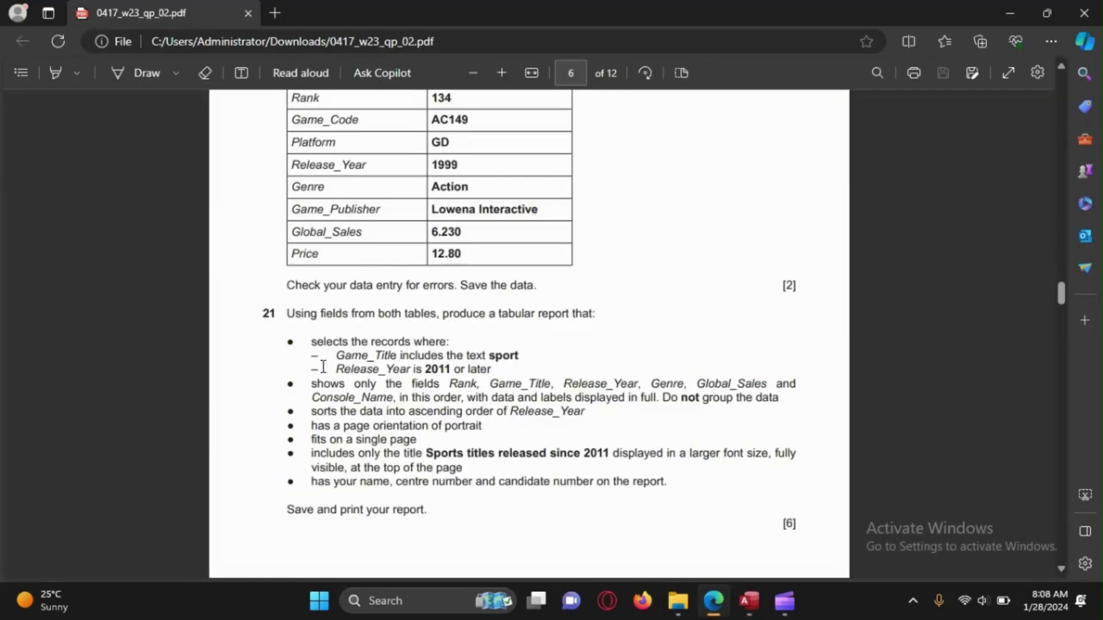
left_click_drag(344, 373, 492, 372)
left_click(547, 425)
left_click(1010, 13)
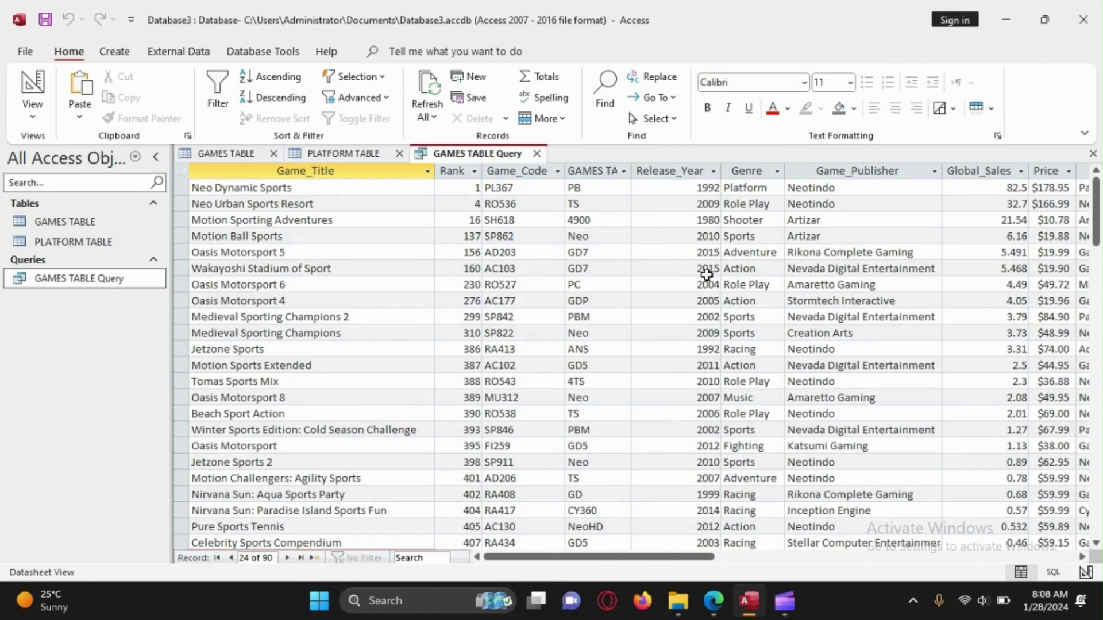
Filter the query's Release_Year column to values greater than or equal to 2011 and look through the remaining records.
scroll(690, 345, "down", 3)
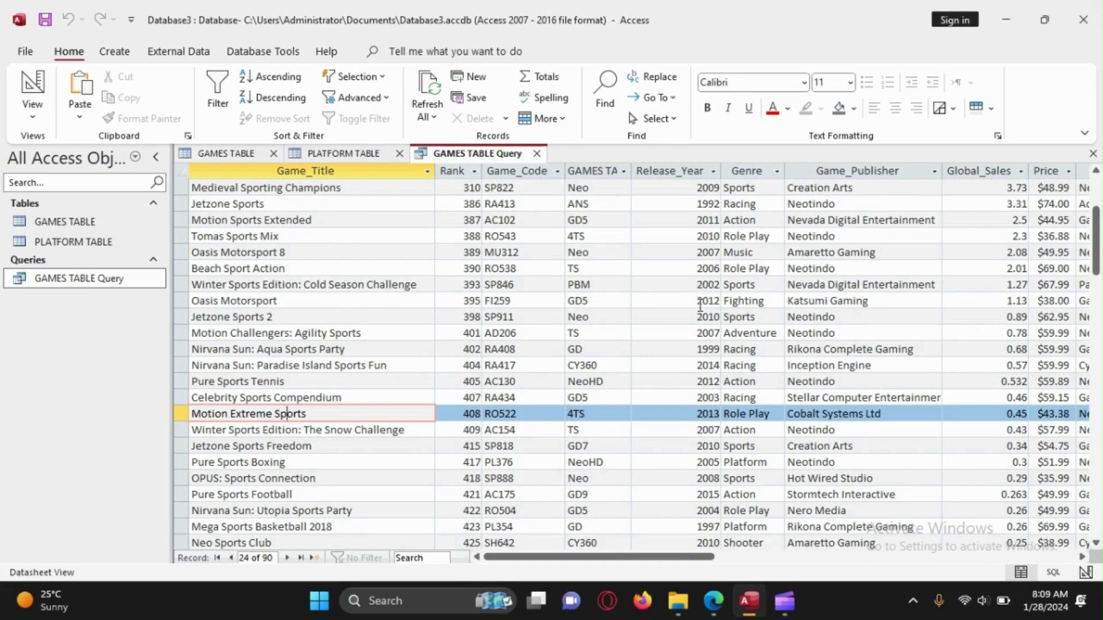
scroll(702, 336, "down", 3)
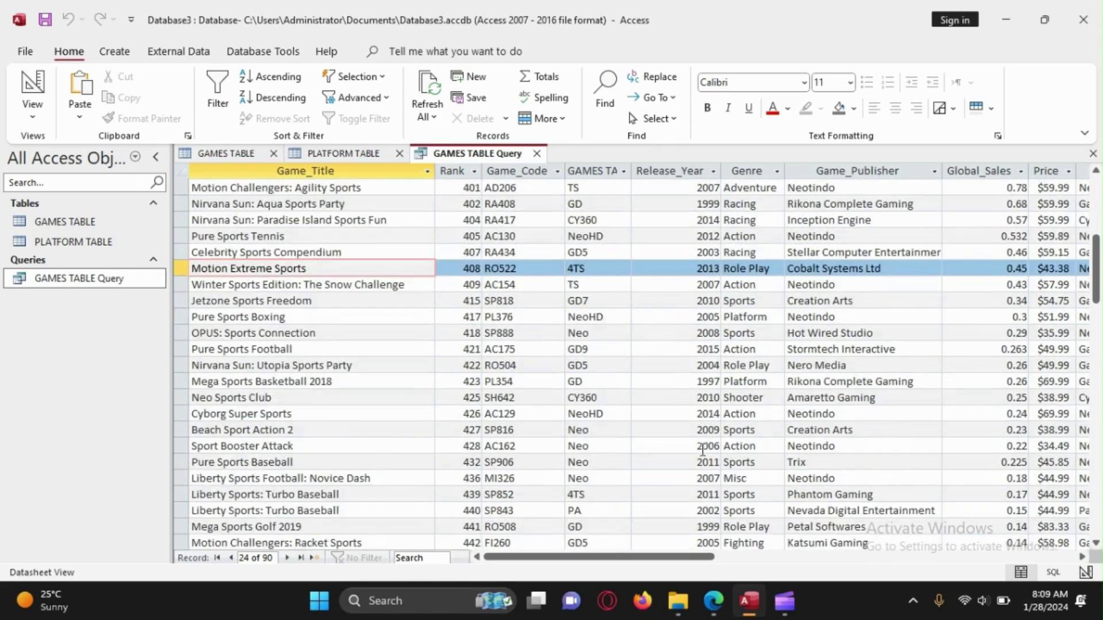
left_click(692, 462)
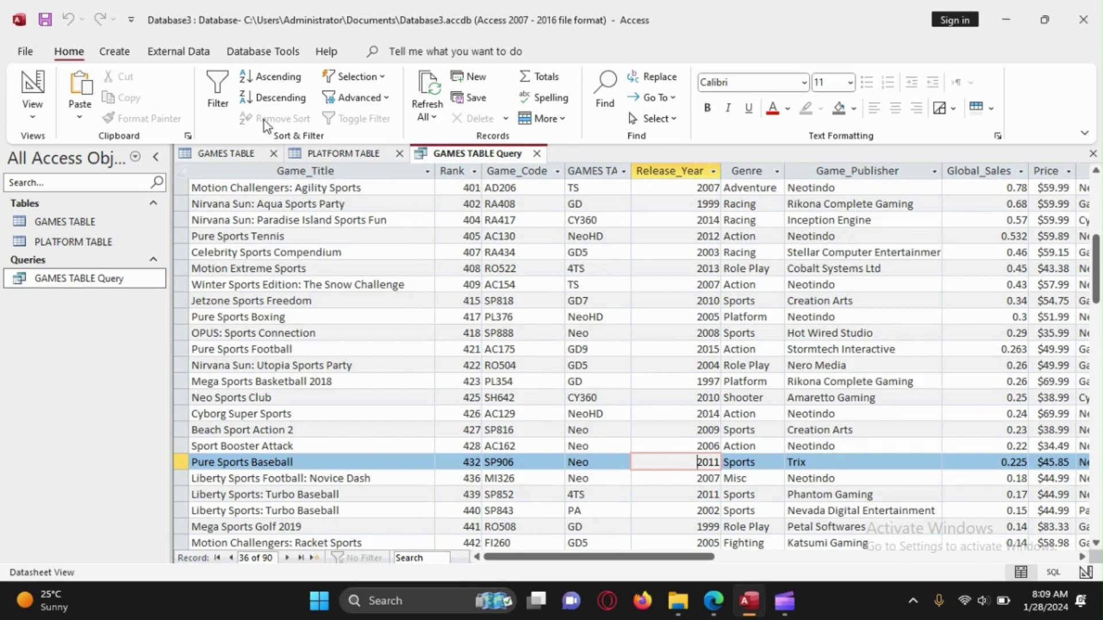
left_click(382, 78)
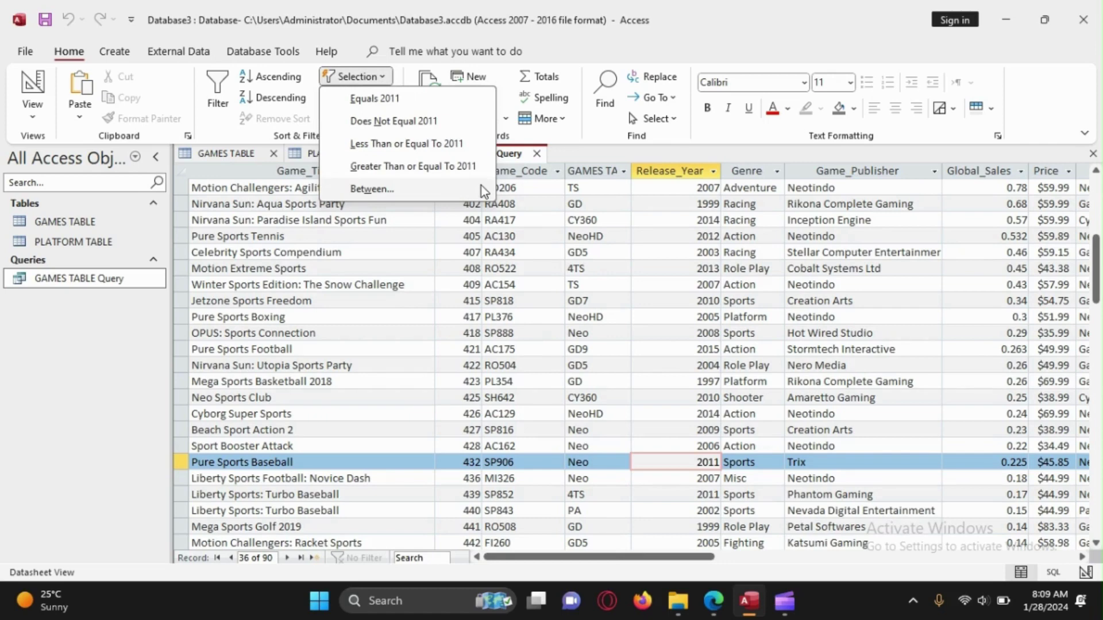
left_click(438, 167)
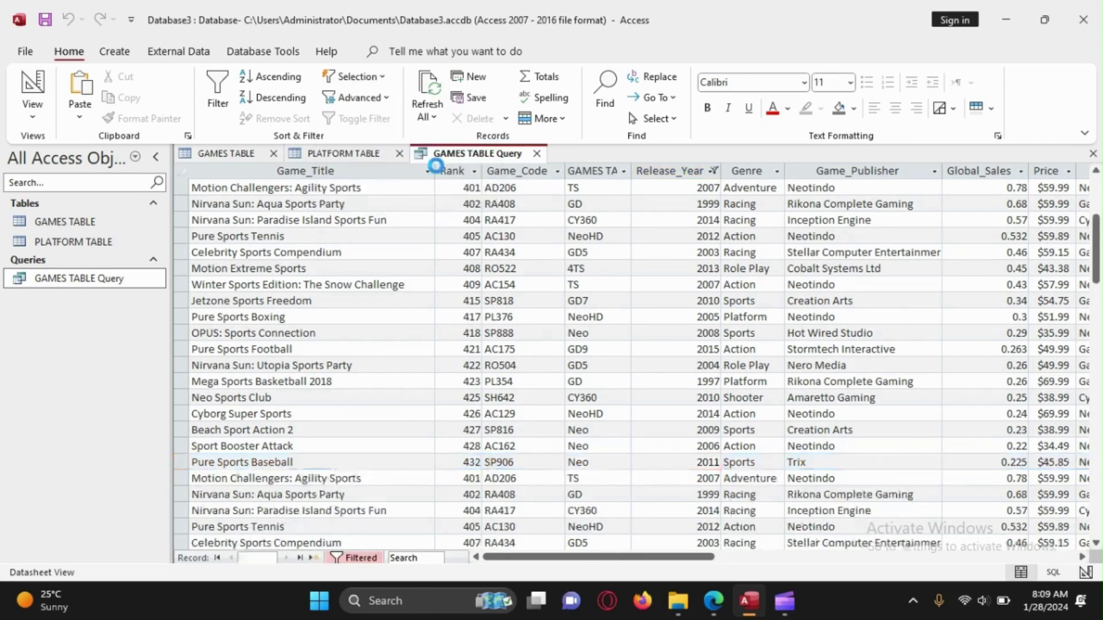
scroll(713, 333, "down", 10)
scroll(713, 330, "up", 10)
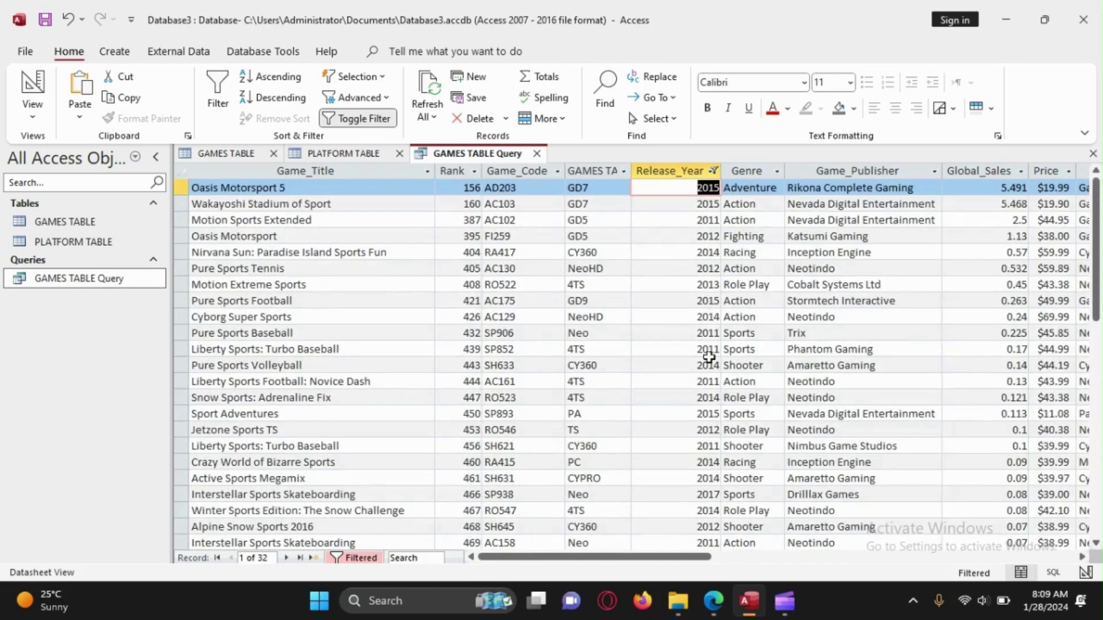
Compare the filtered records with question 21's Release_Year condition of 2011 or later in the exam paper PDF.
left_click(715, 587)
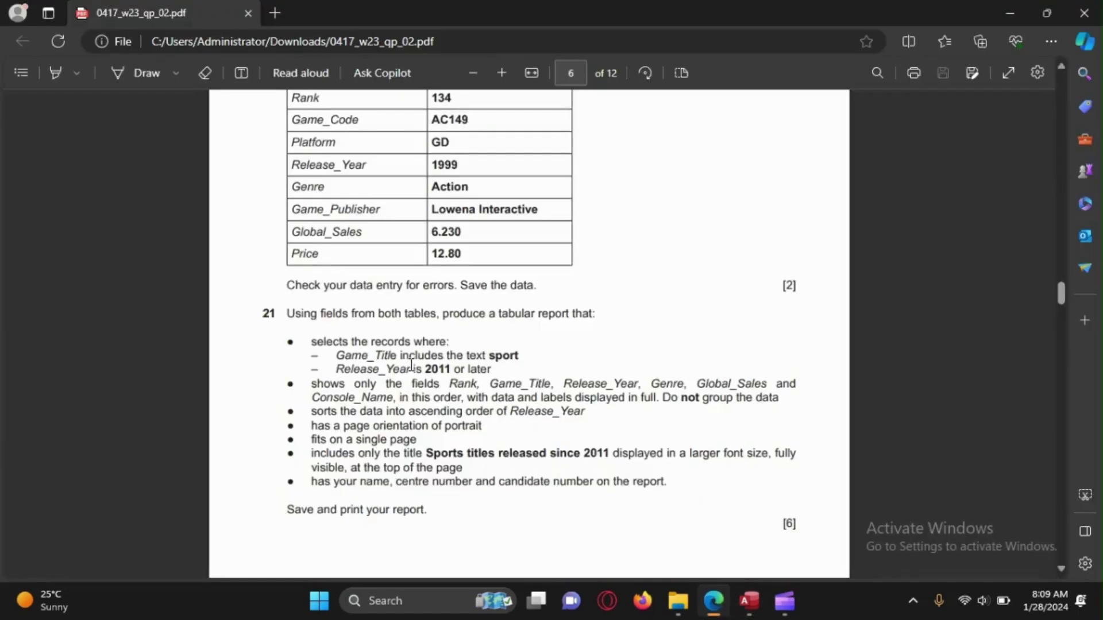
left_click_drag(425, 370, 492, 371)
left_click(497, 416)
left_click(999, 12)
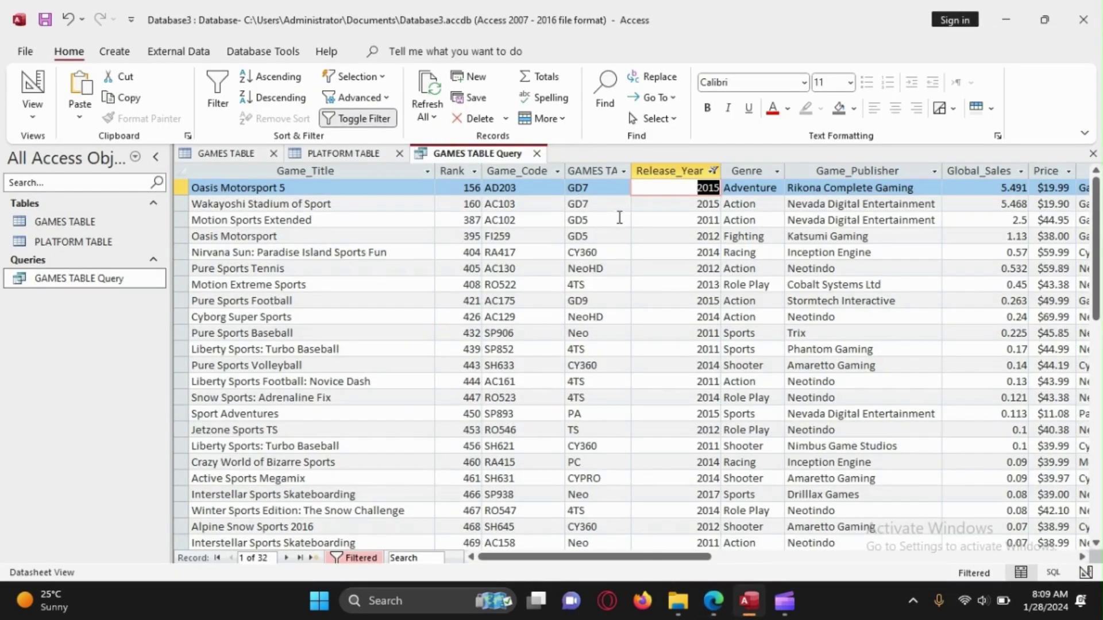
scroll(649, 253, "down", 4)
scroll(650, 254, "up", 4)
mouse_move(713, 601)
left_click(708, 549)
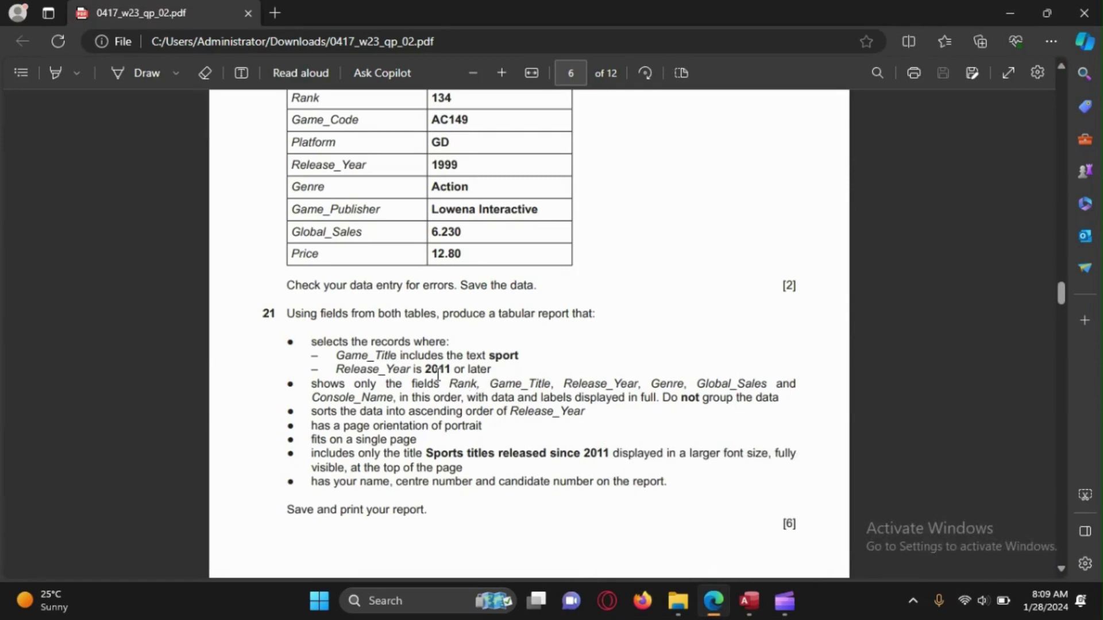
left_click_drag(448, 371, 483, 370)
left_click_drag(463, 423, 501, 437)
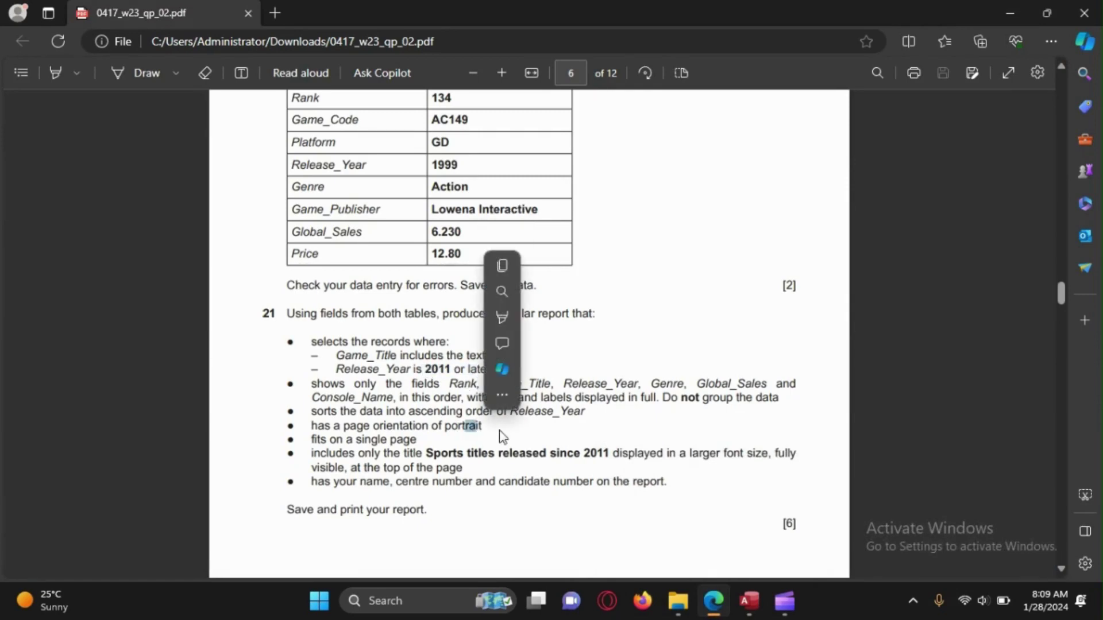
left_click(439, 406)
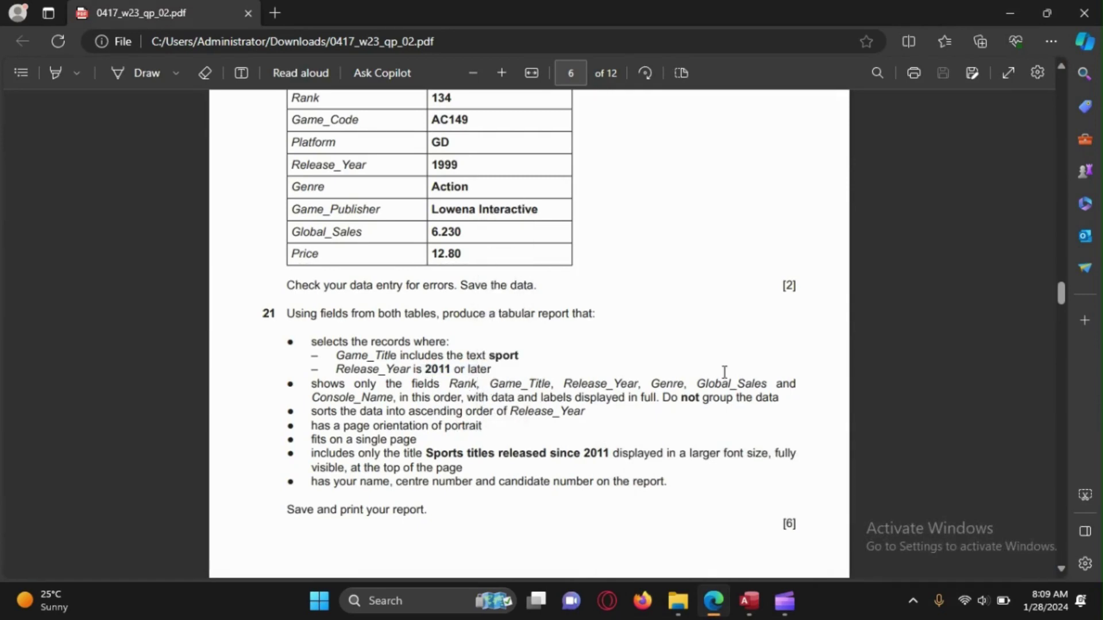
left_click(1011, 13)
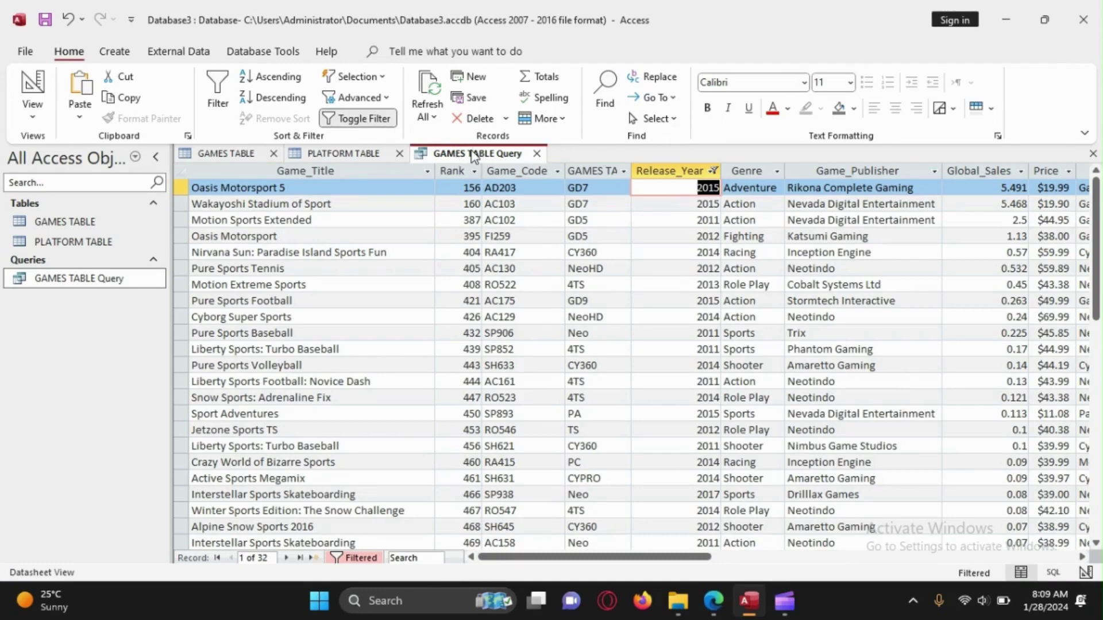
Look through the filtered records once more and save GAMES TABLE Query.
scroll(715, 342, "down", 4)
scroll(727, 345, "up", 4)
right_click(463, 161)
left_click(488, 168)
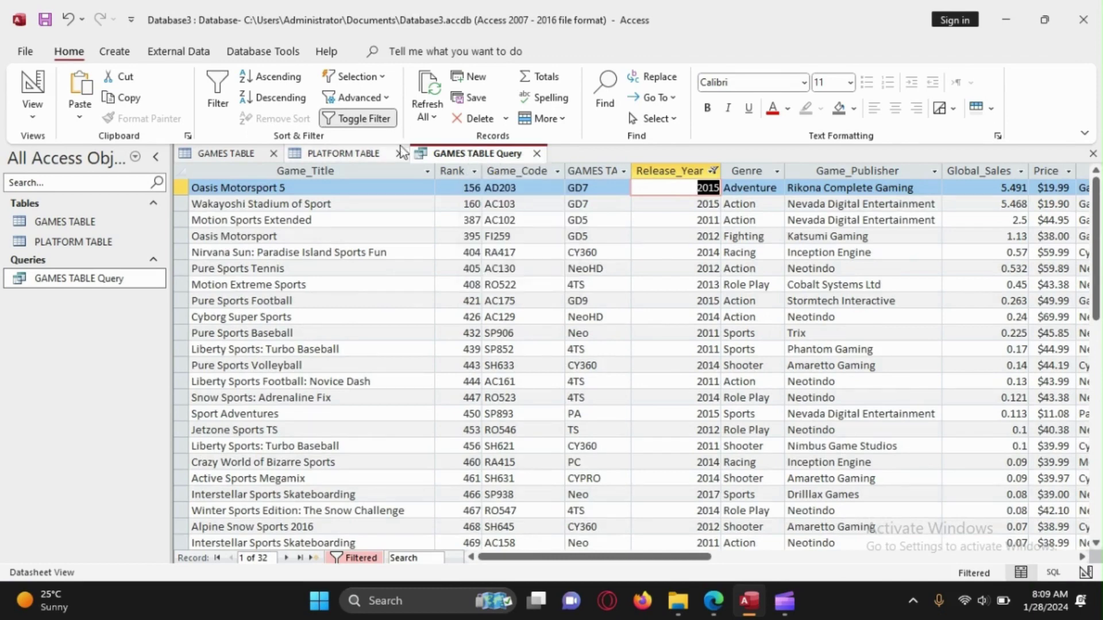
Start the Report Wizard on GAMES TABLE Query and read question 21's required fields and sort order in the exam paper PDF.
left_click(131, 52)
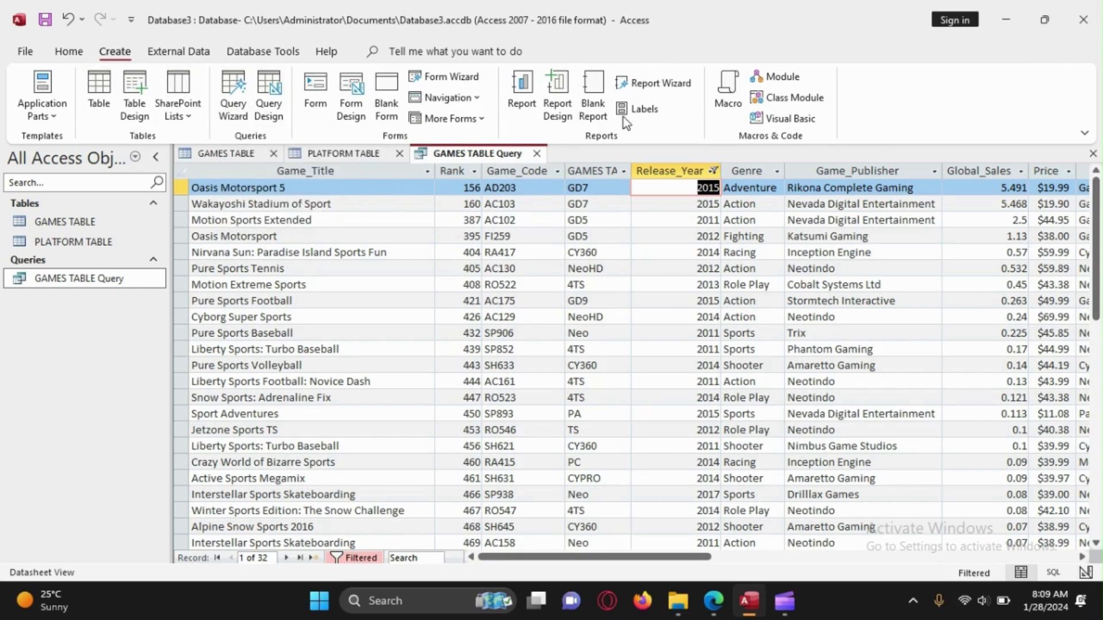
left_click(648, 85)
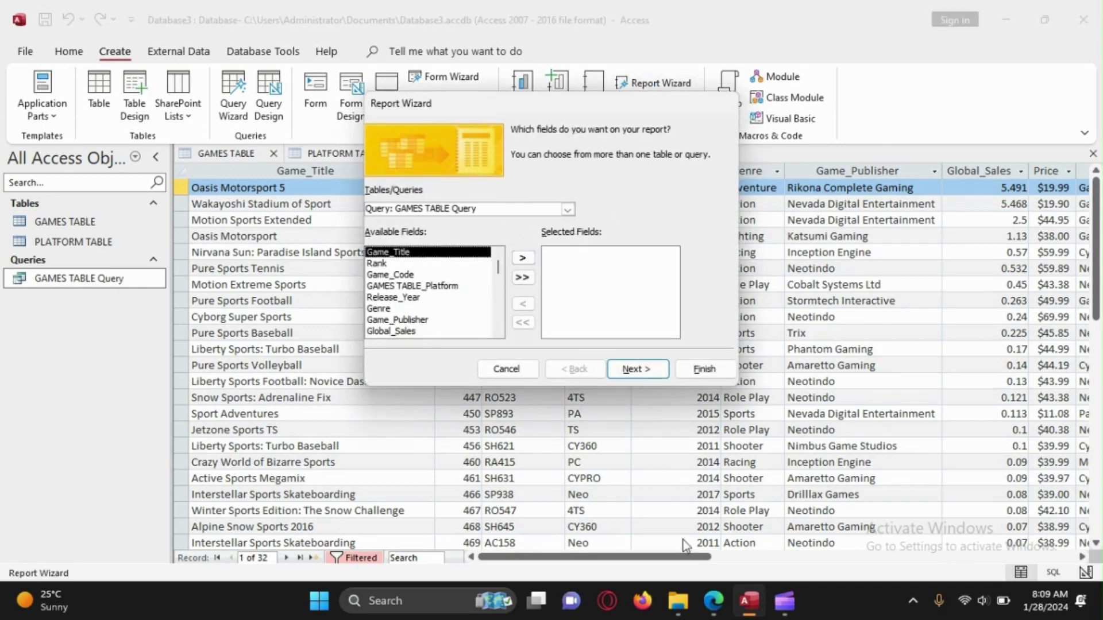
mouse_move(713, 601)
left_click(707, 524)
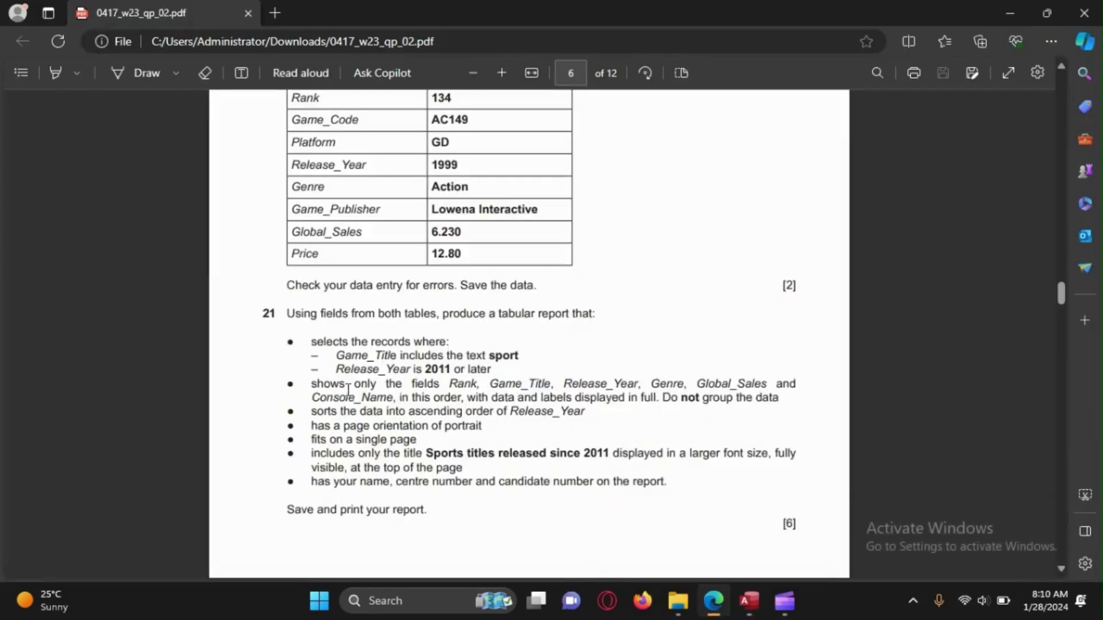
left_click_drag(311, 384, 620, 416)
left_click(604, 472)
left_click_drag(325, 383, 597, 425)
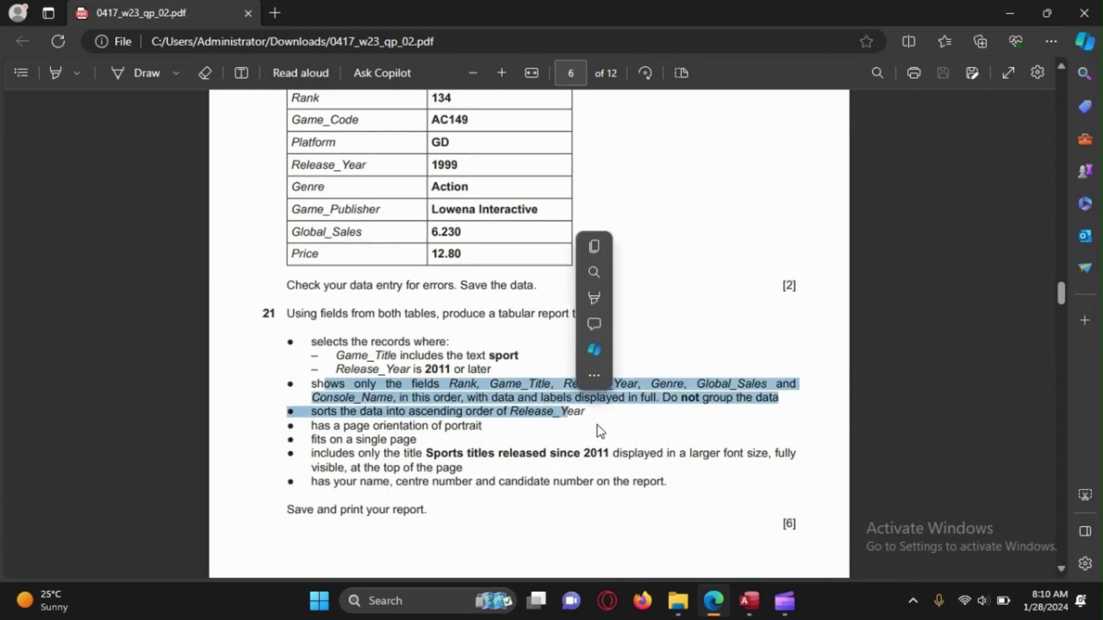
left_click(449, 404)
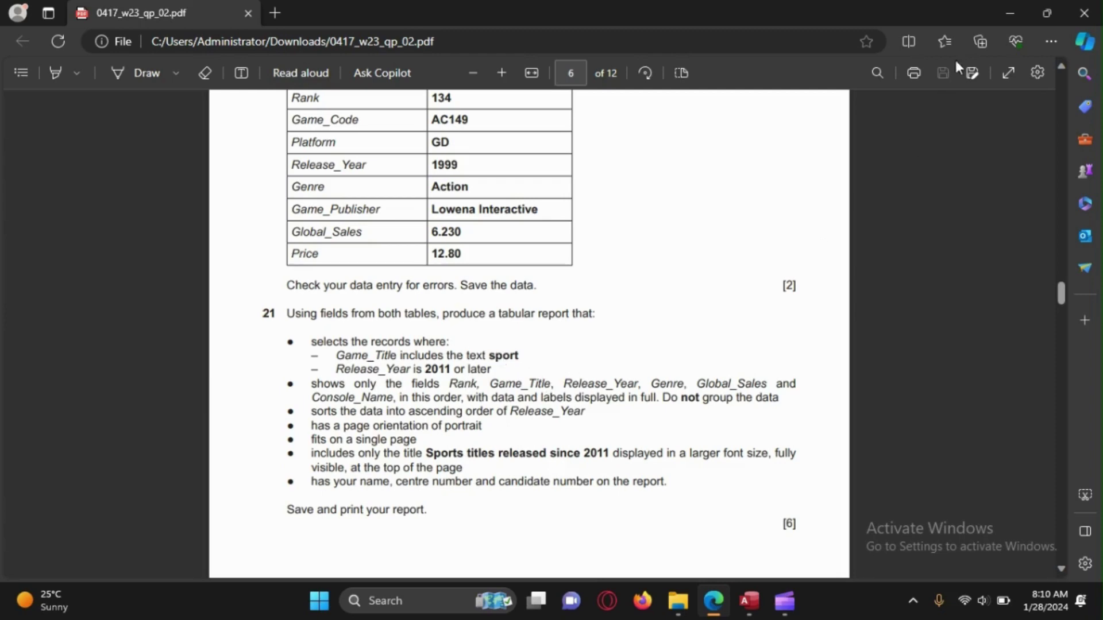
left_click(1009, 11)
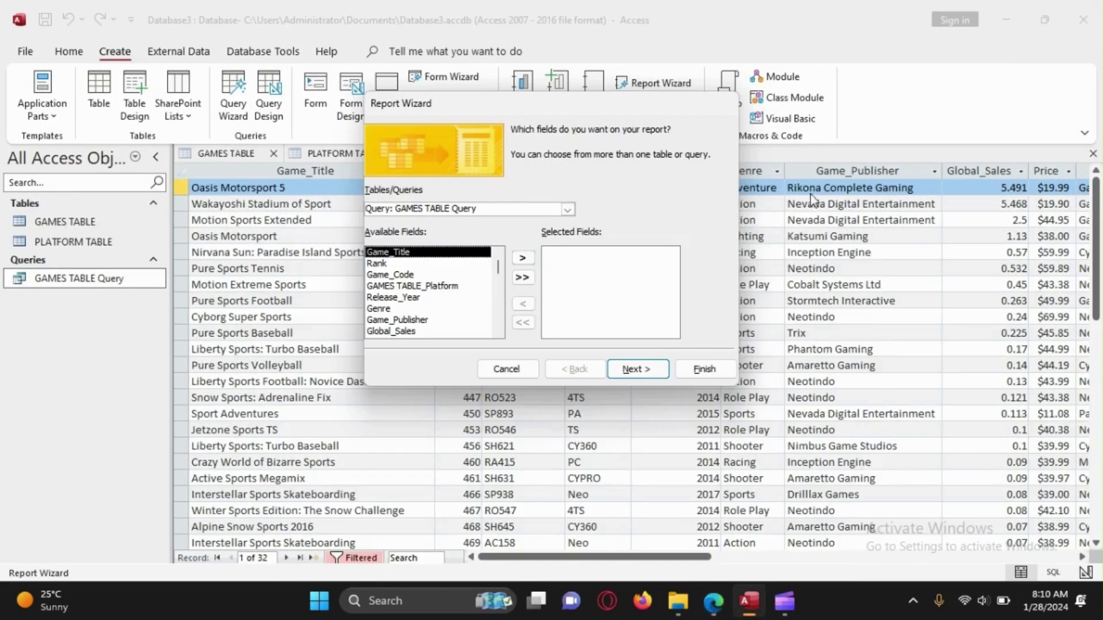
Add Game_Title, Rank and Release_Year to the report's selected fields, checking the required fields against the exam paper.
left_click(522, 259)
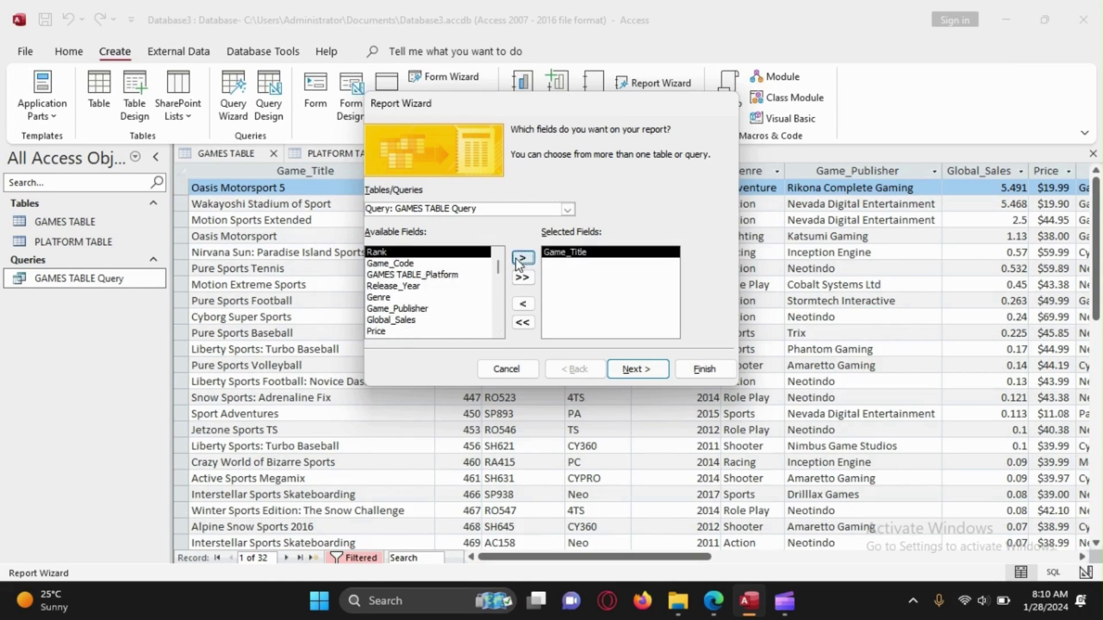
left_click(521, 258)
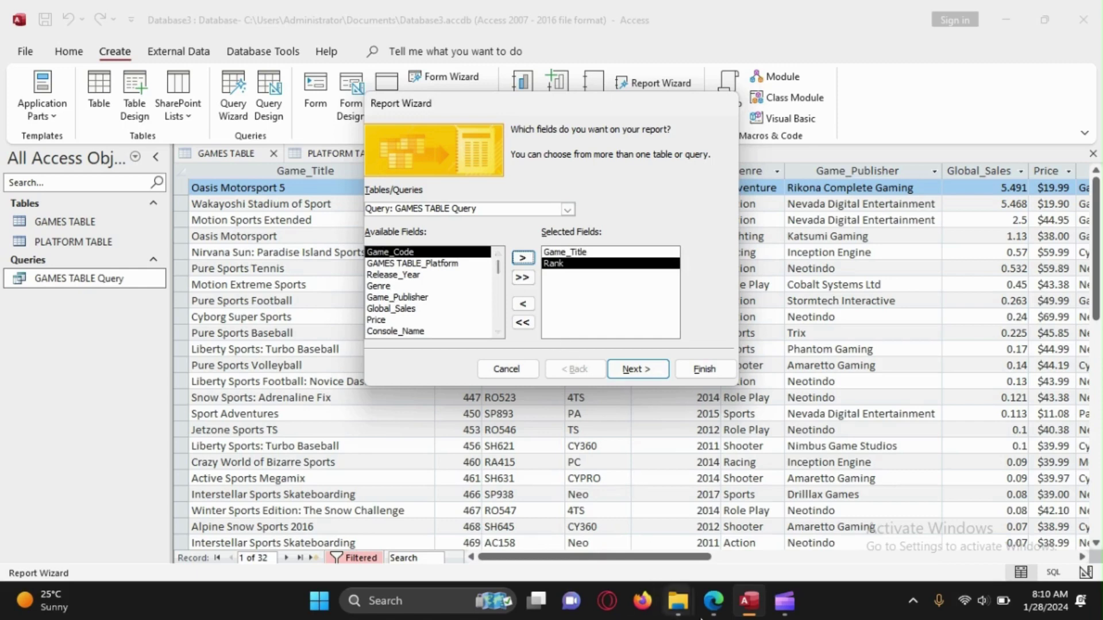
mouse_move(713, 601)
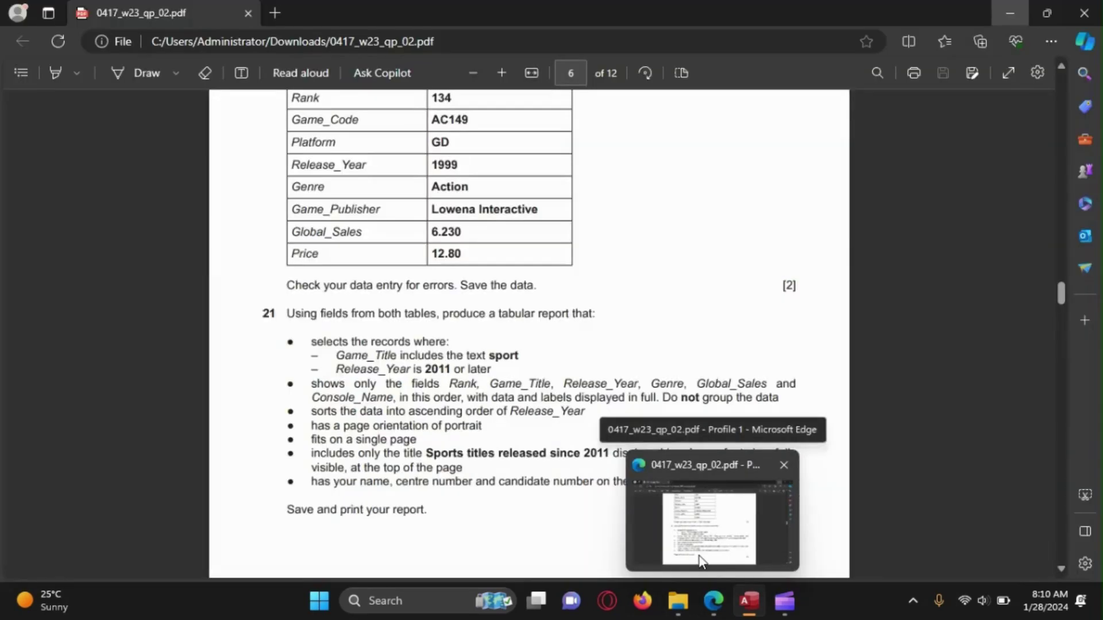
left_click(698, 562)
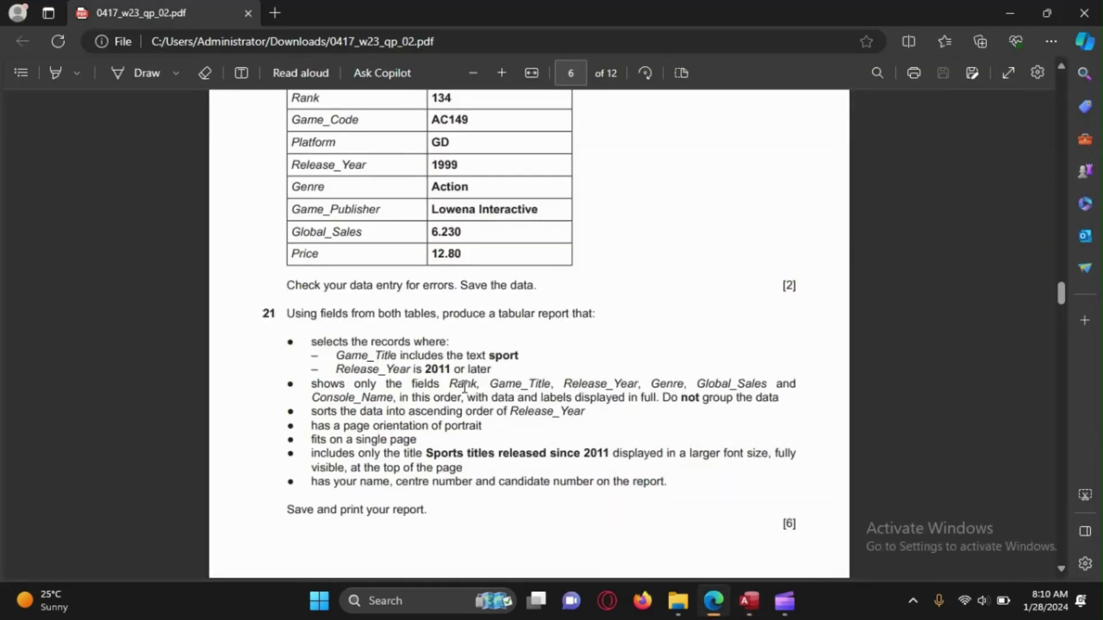
left_click(1009, 9)
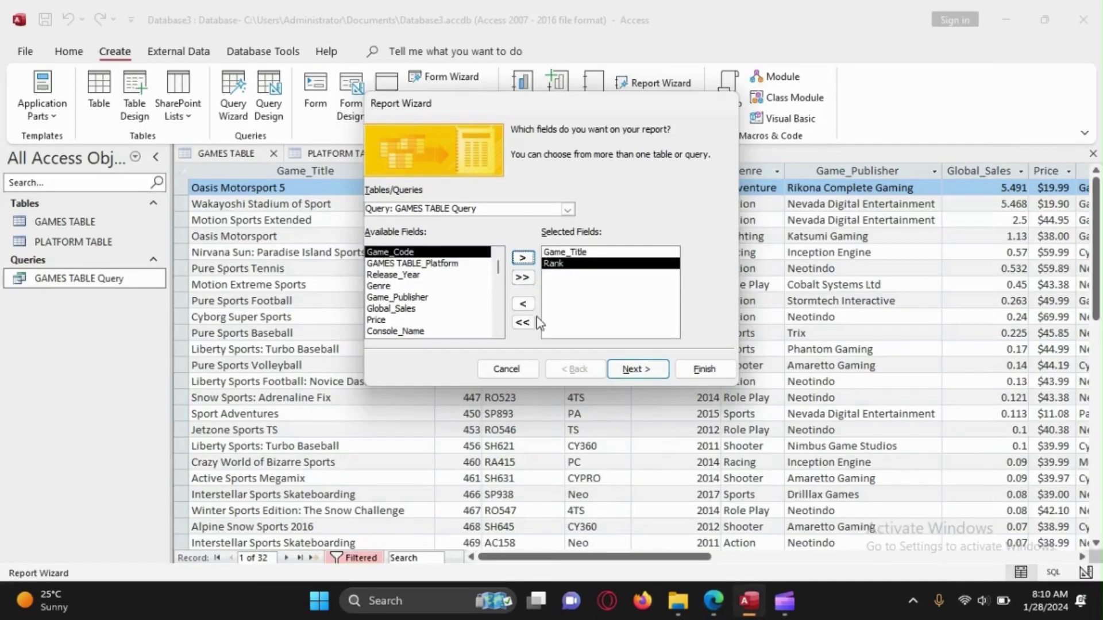
left_click(428, 275)
left_click(522, 258)
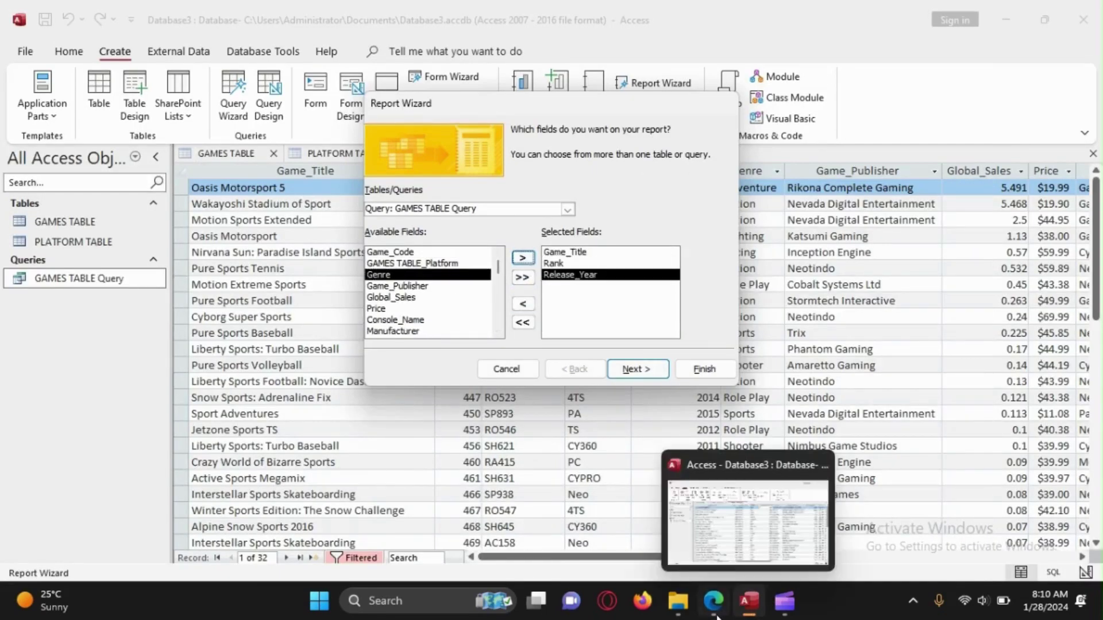
Recheck the exam paper's field list and add Genre, Global_Sales and Console_Name to the report's selected fields.
mouse_move(713, 601)
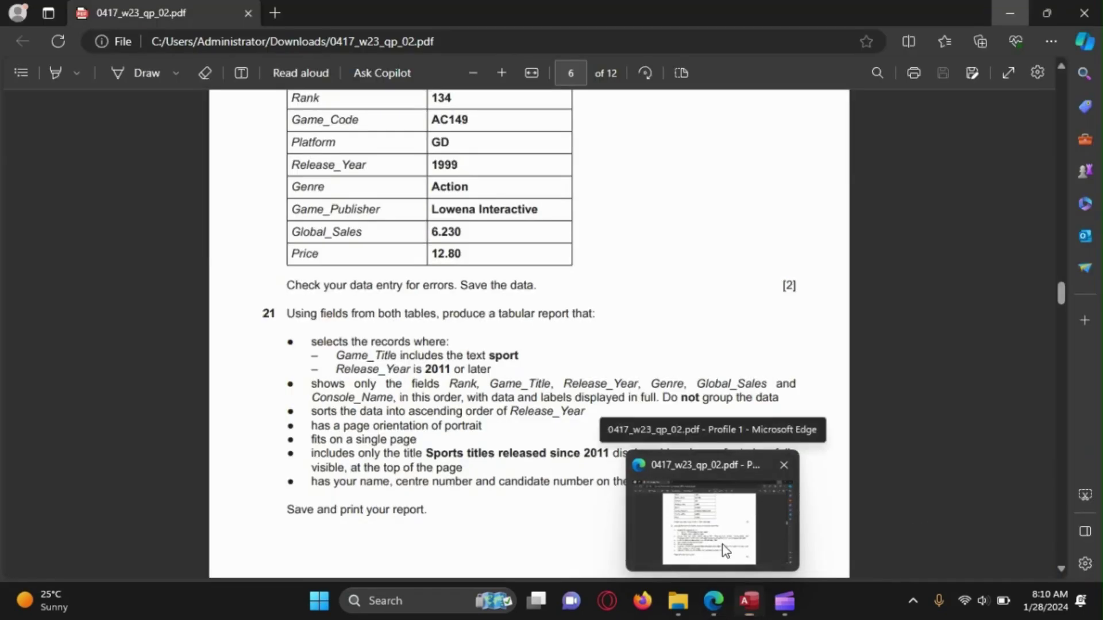
left_click(723, 546)
left_click(1010, 14)
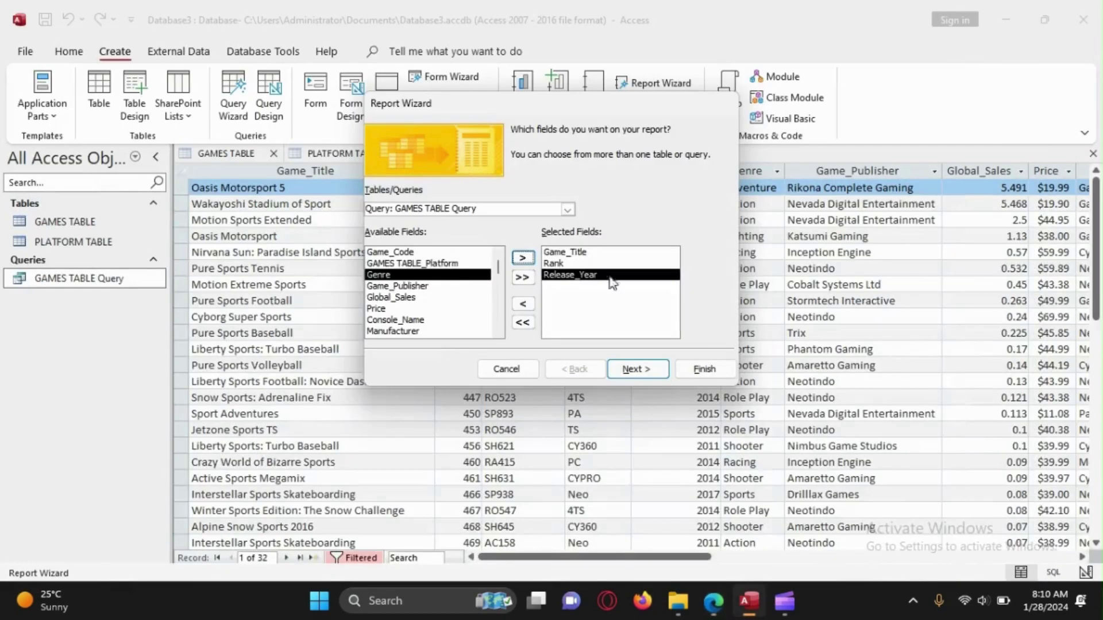
left_click(523, 259)
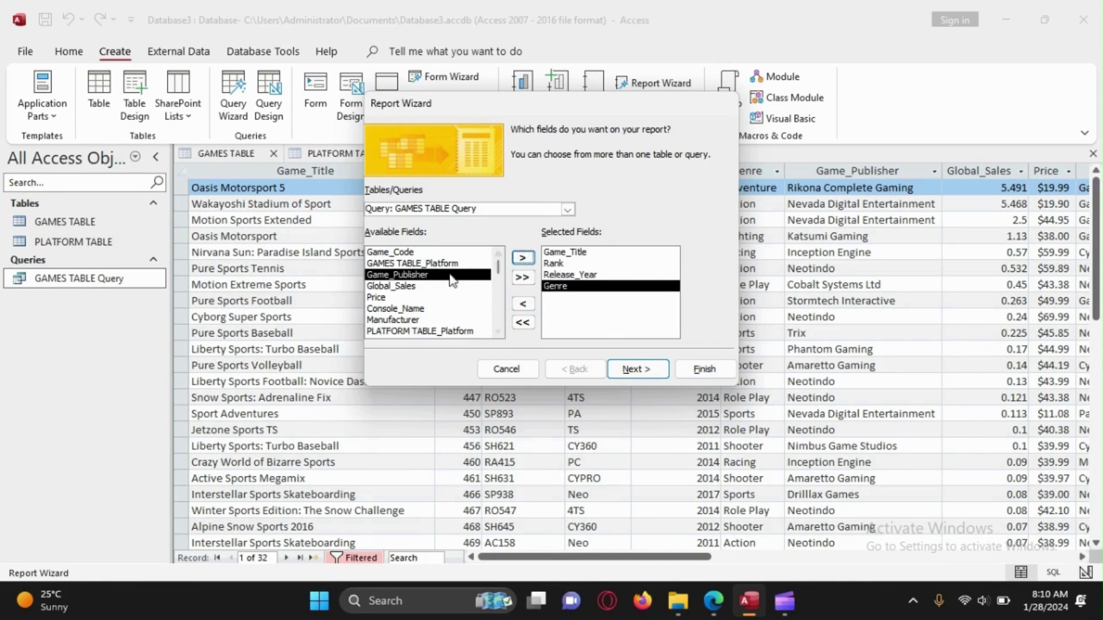
left_click(453, 286)
left_click(522, 260)
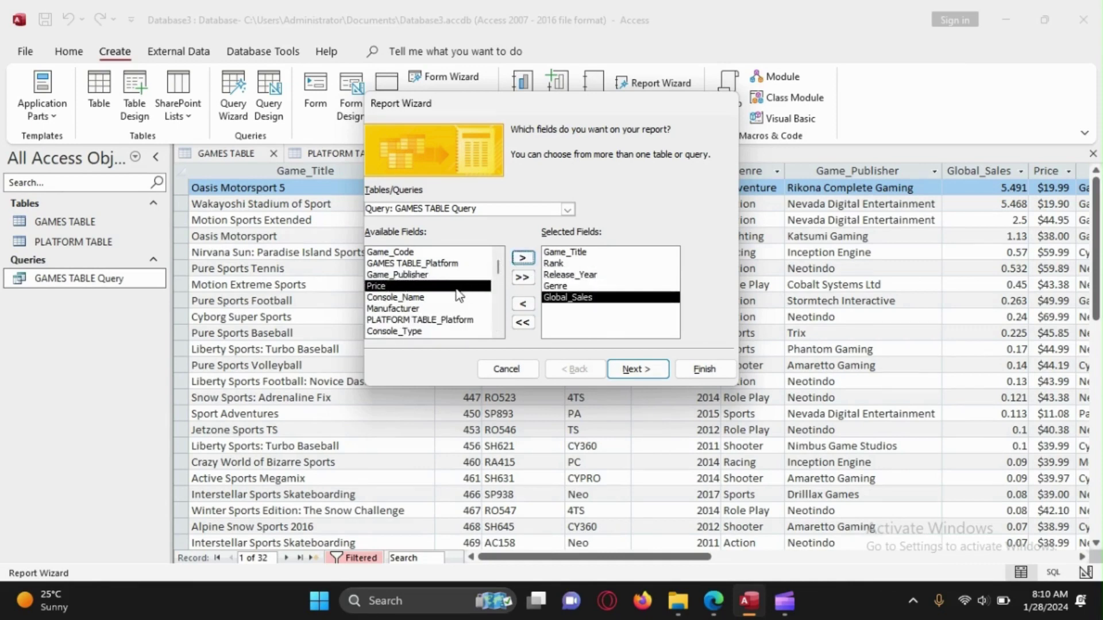
left_click(454, 297)
left_click(521, 259)
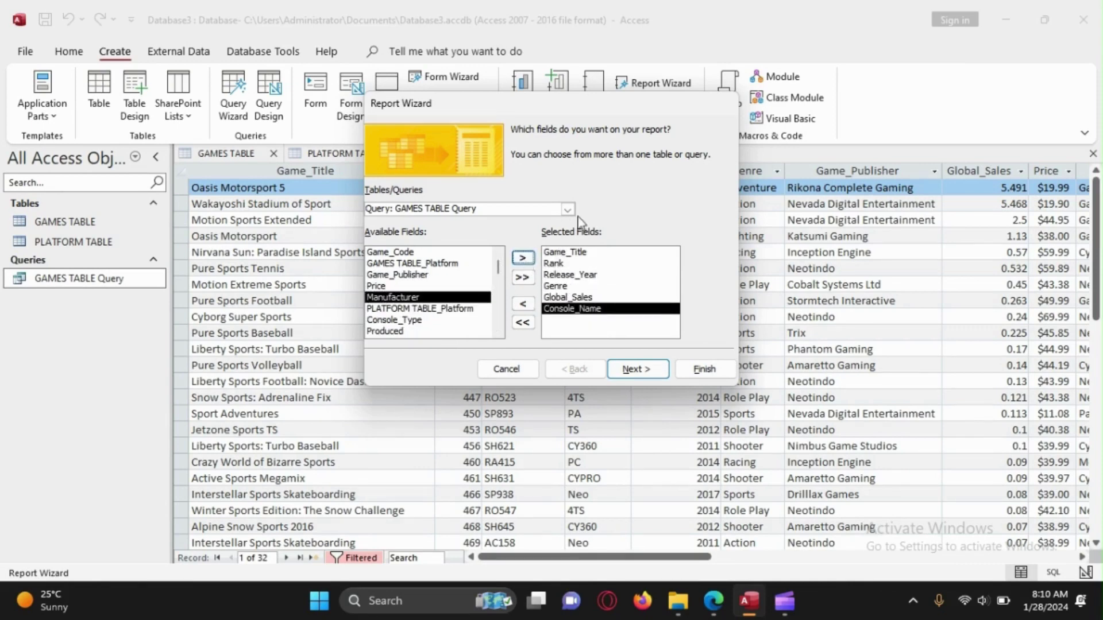
Check the report's selected fields and the grouping requirement against question 21 in the exam paper PDF before accepting the fields.
left_click(713, 600)
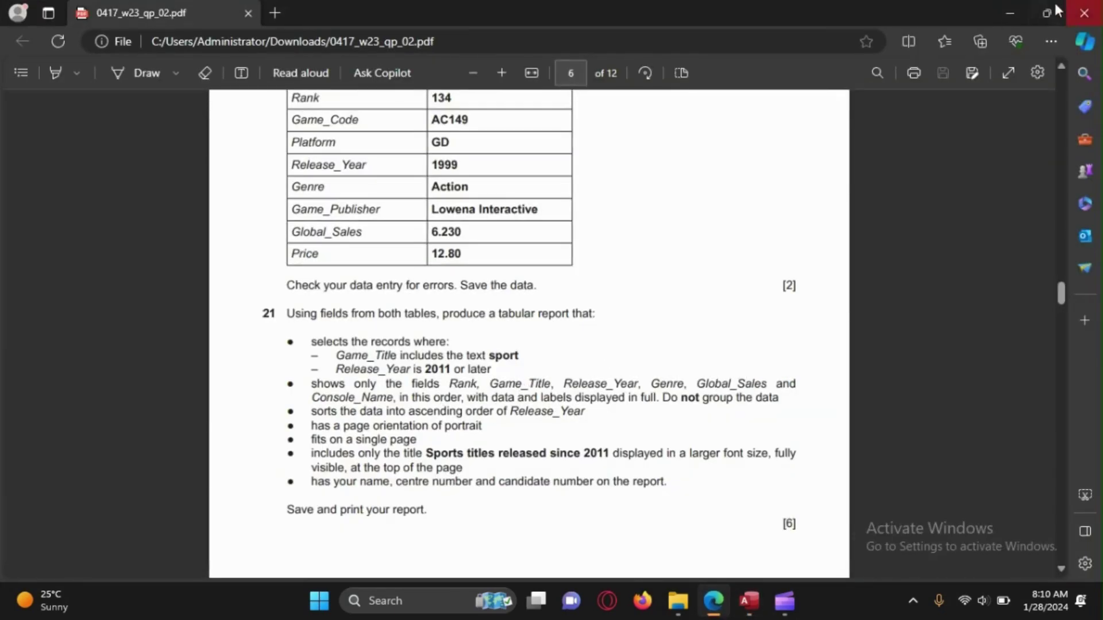
left_click(1009, 14)
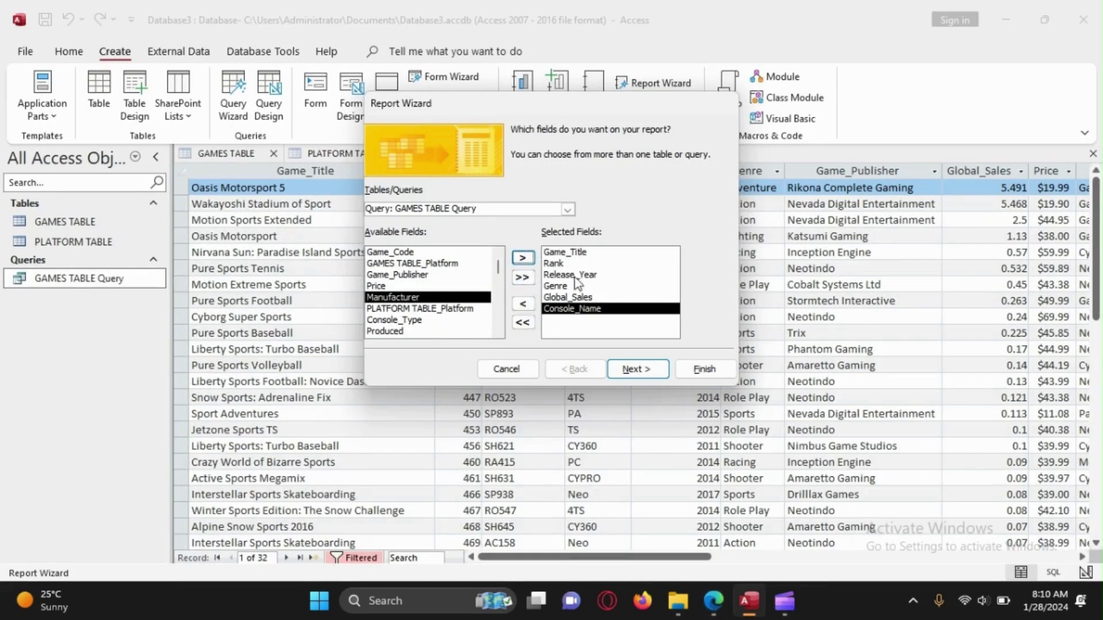
left_click(636, 370)
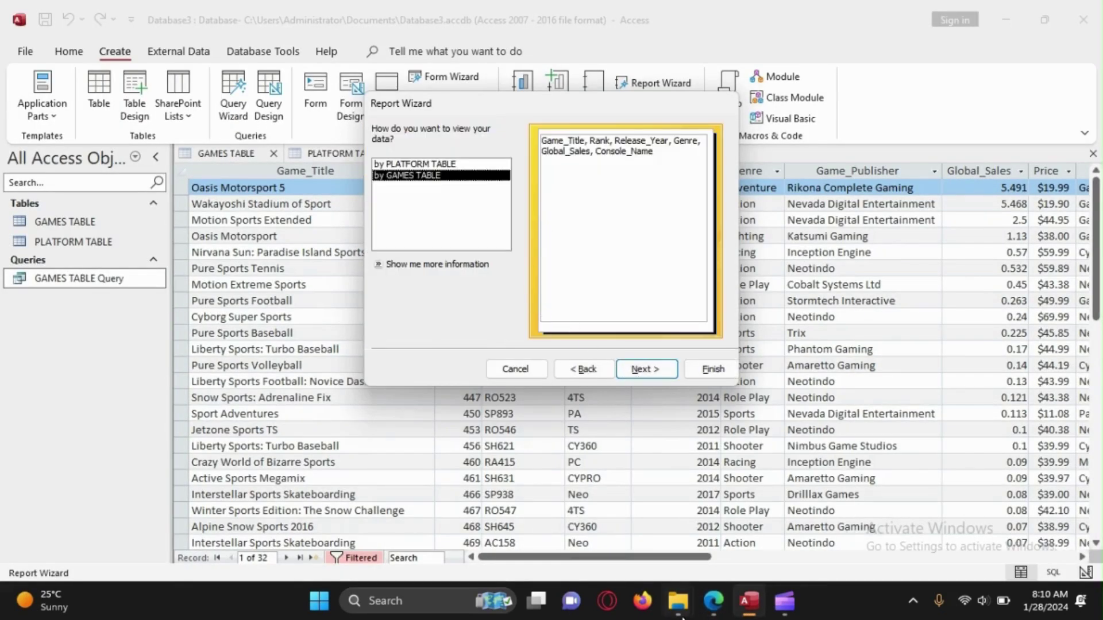
key("alt+Tab")
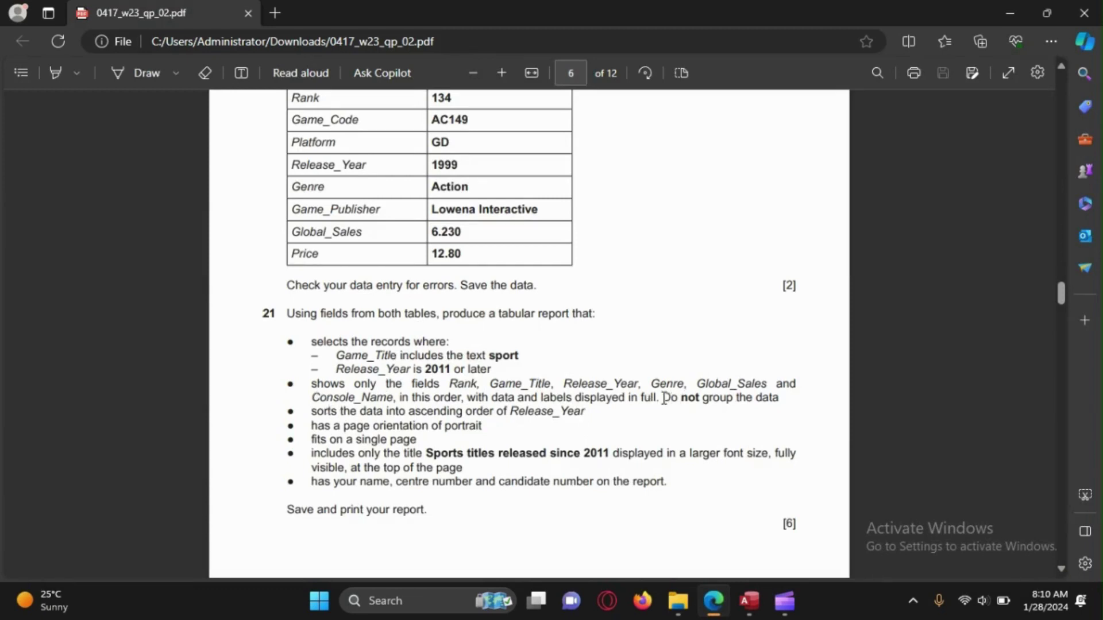
left_click_drag(665, 397, 795, 392)
left_click(681, 375)
left_click(1012, 15)
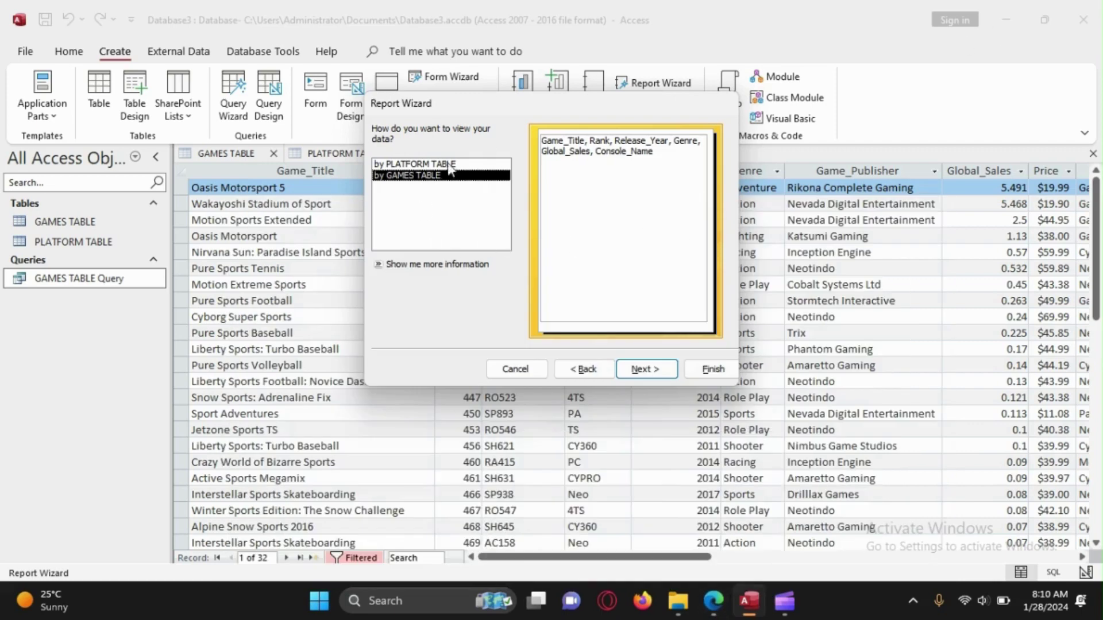
left_click(584, 368)
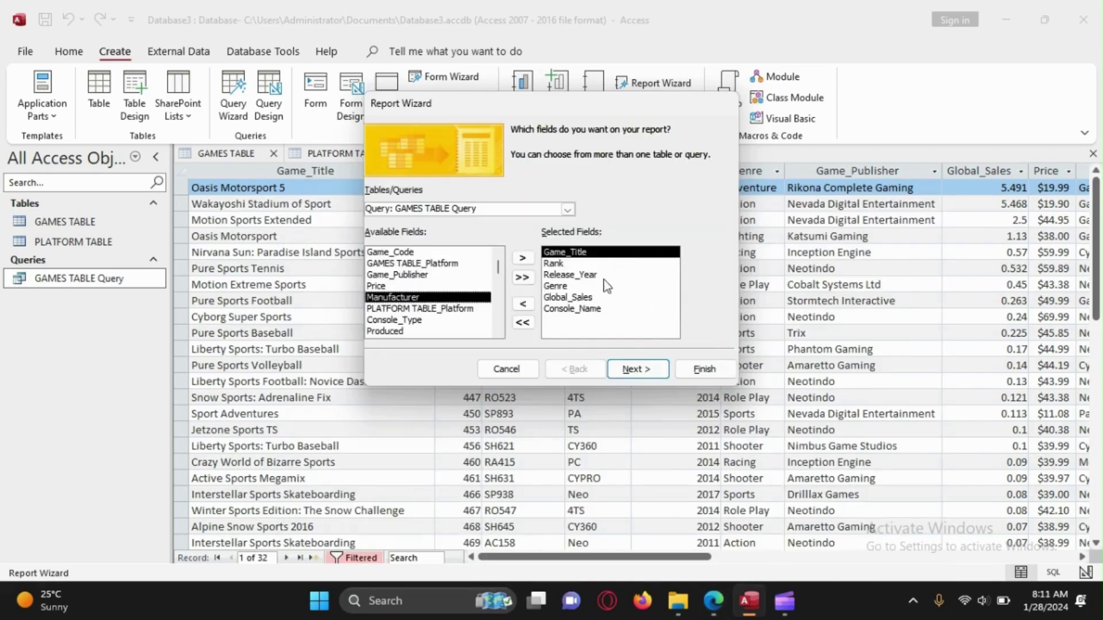
left_click(631, 368)
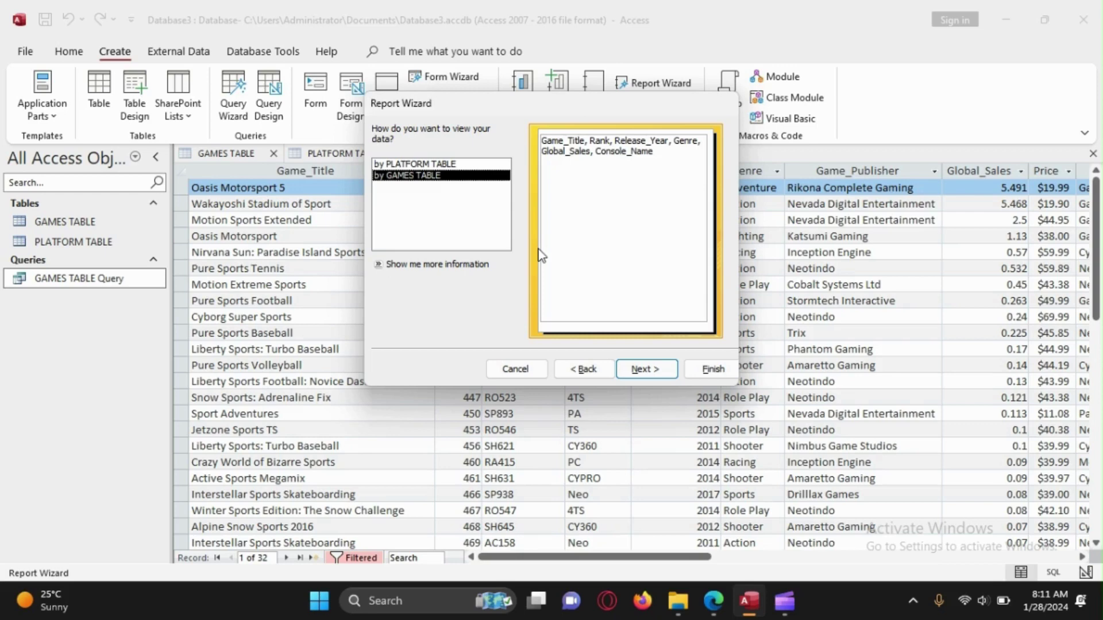
Compare the data views by PLATFORM TABLE and GAMES TABLE, then choose by GAMES TABLE with no grouping levels.
left_click(435, 164)
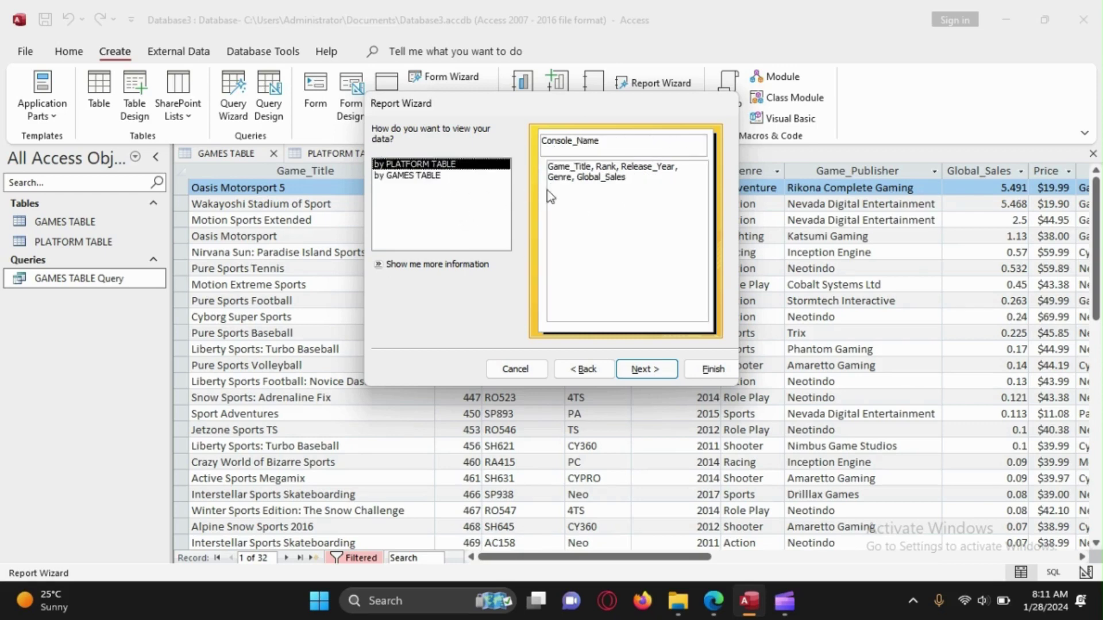
left_click(435, 177)
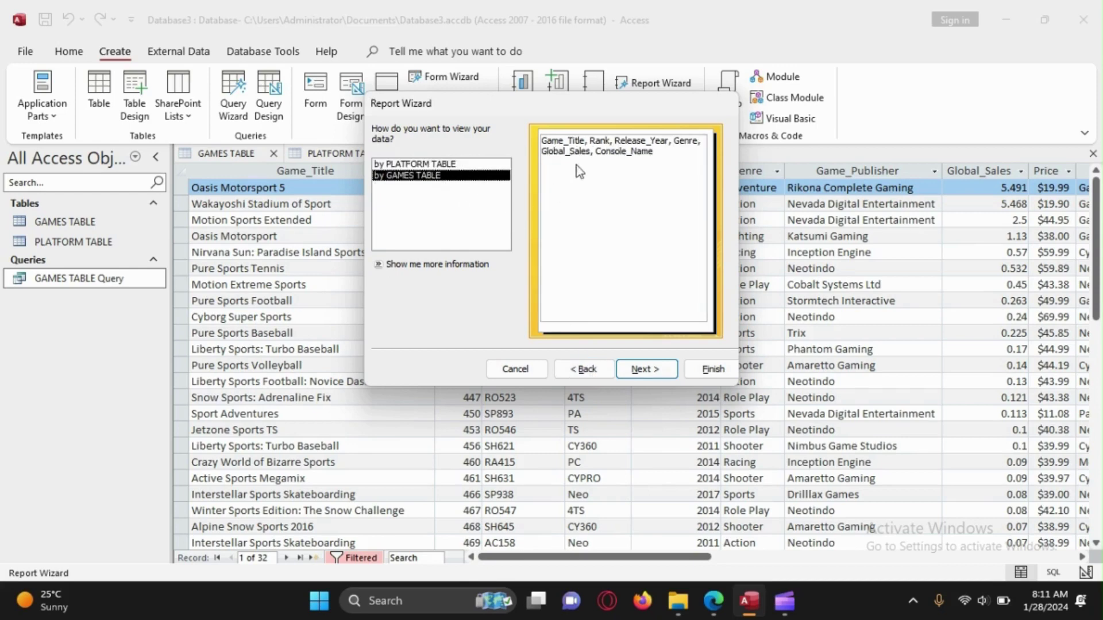
left_click(486, 165)
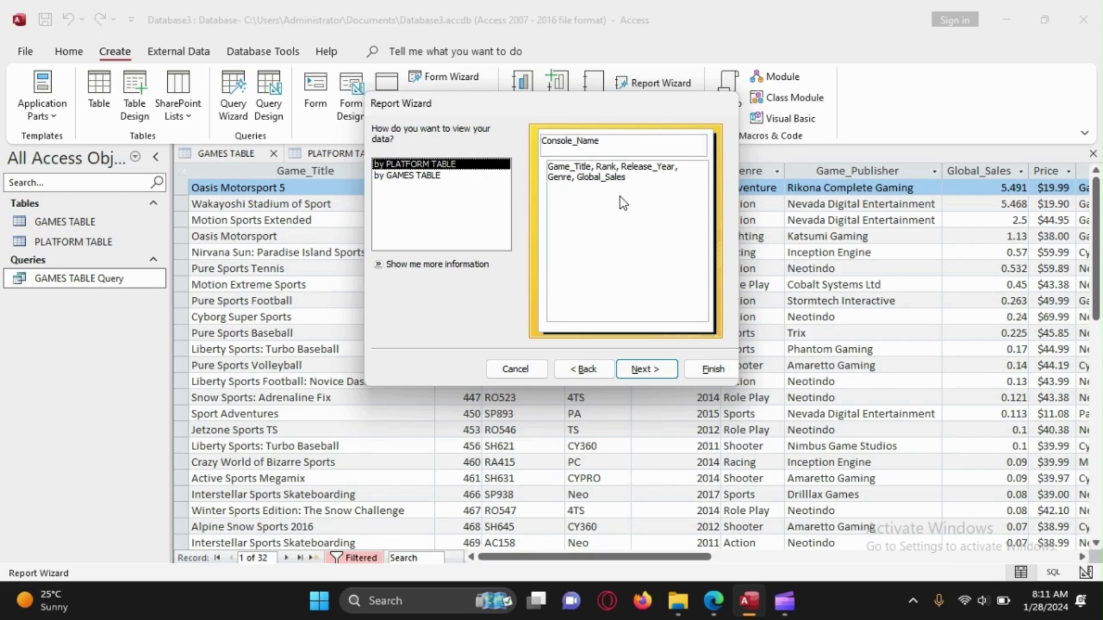
left_click(464, 176)
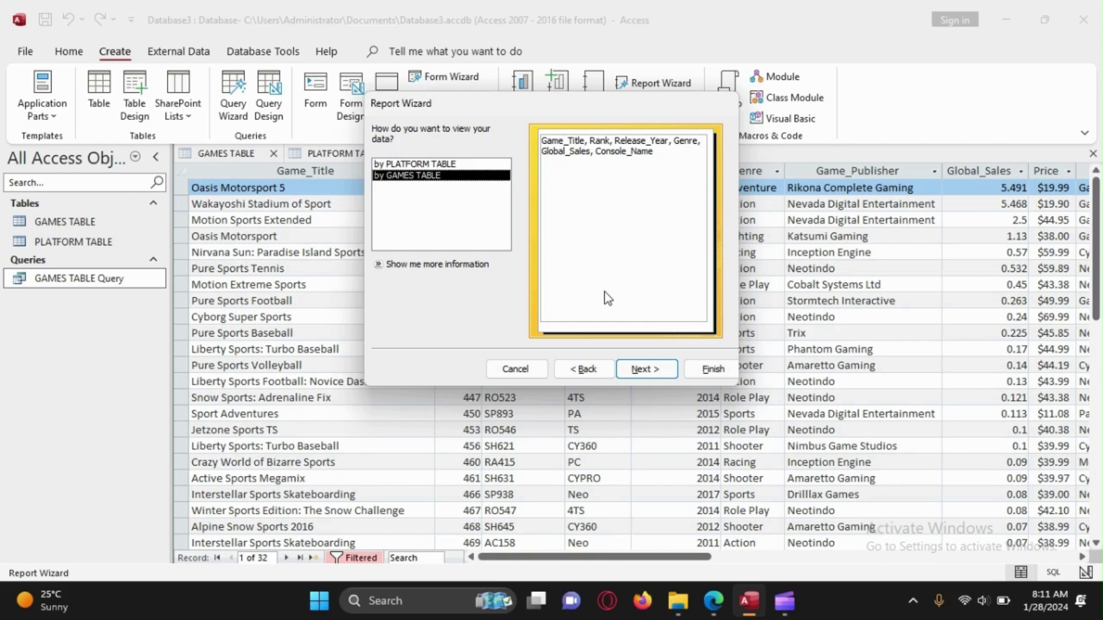
left_click(645, 369)
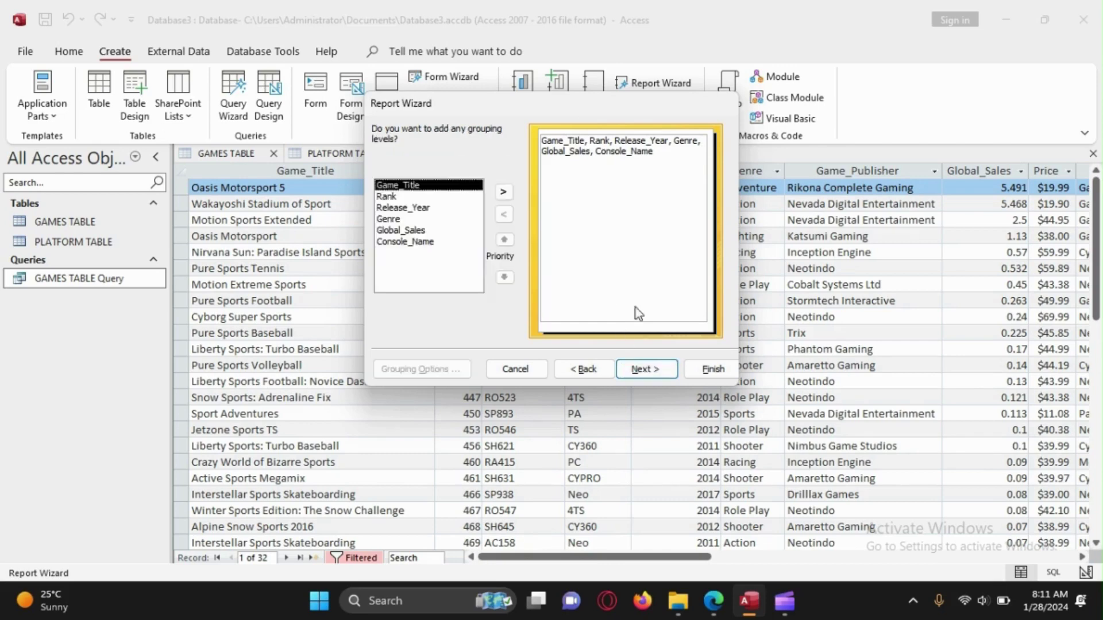
left_click(635, 371)
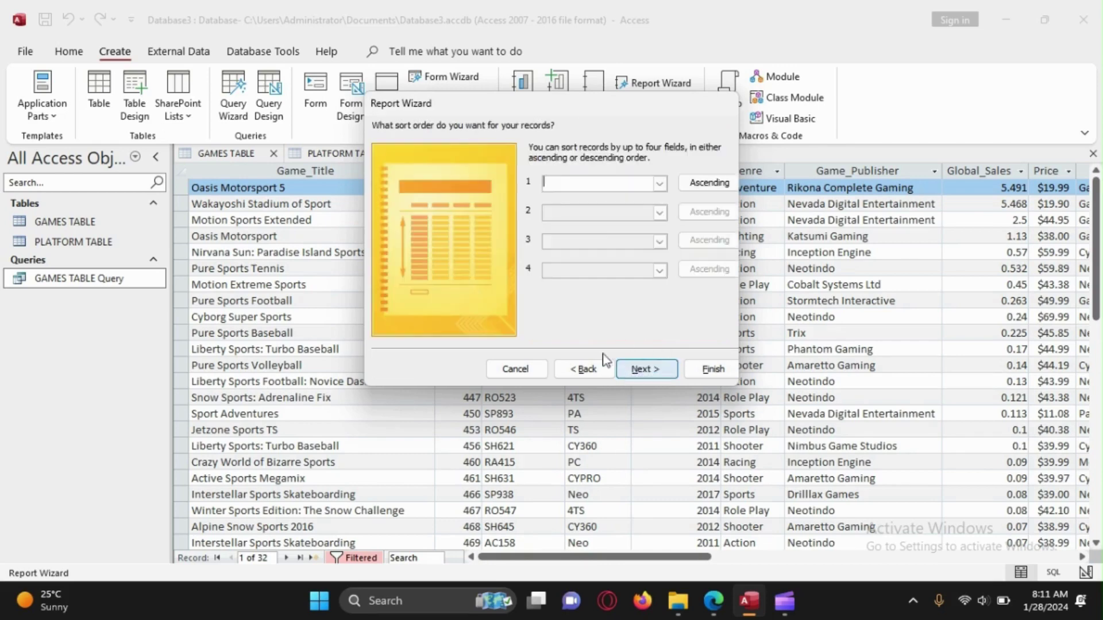
Check question 21's sort requirement in the exam paper and sort the report by Release_Year in ascending order.
left_click(704, 612)
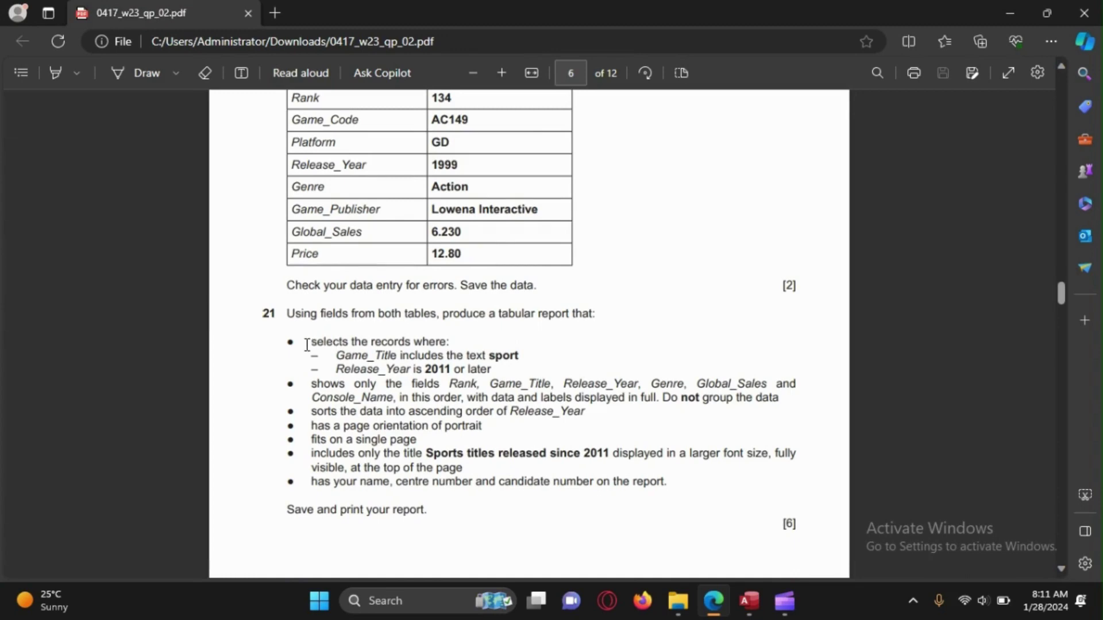
left_click_drag(307, 345, 585, 411)
left_click(345, 436)
left_click_drag(309, 412, 588, 421)
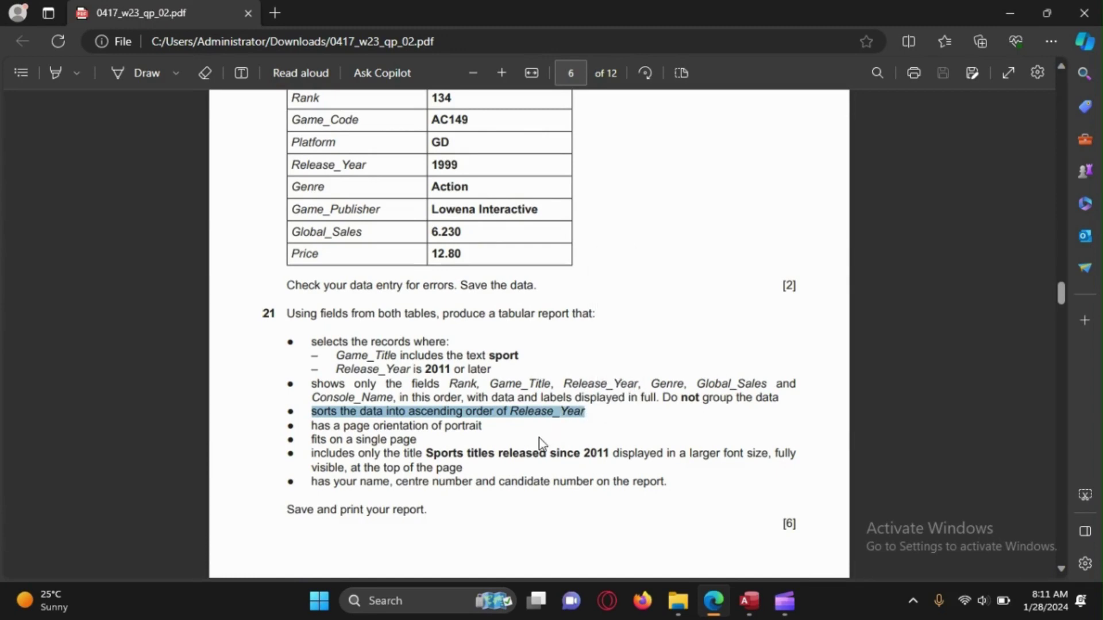
left_click(509, 423)
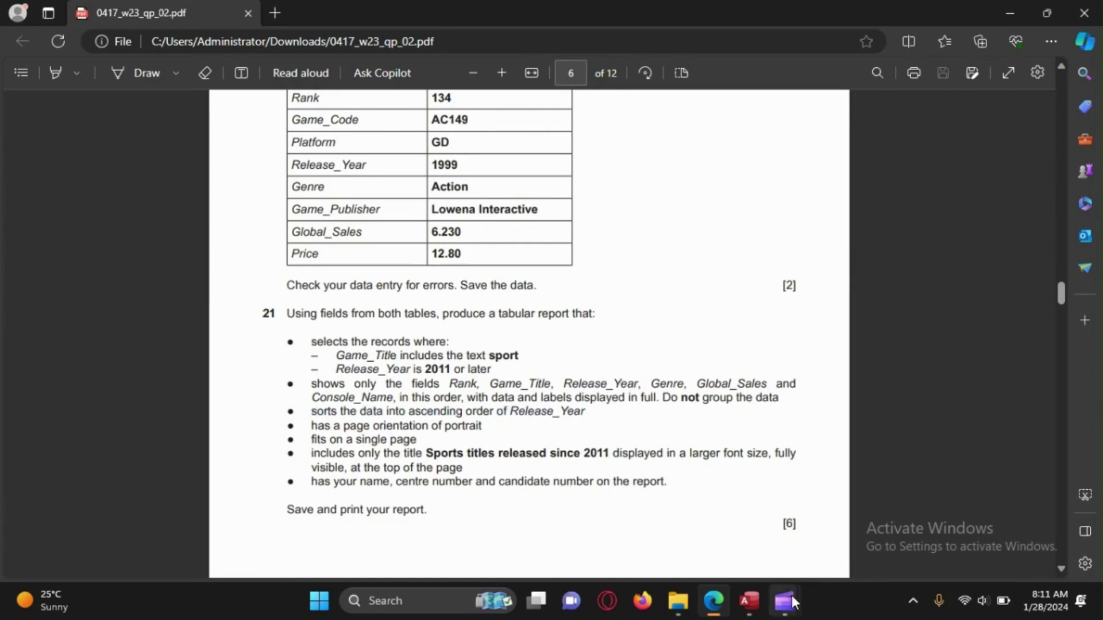
left_click(742, 558)
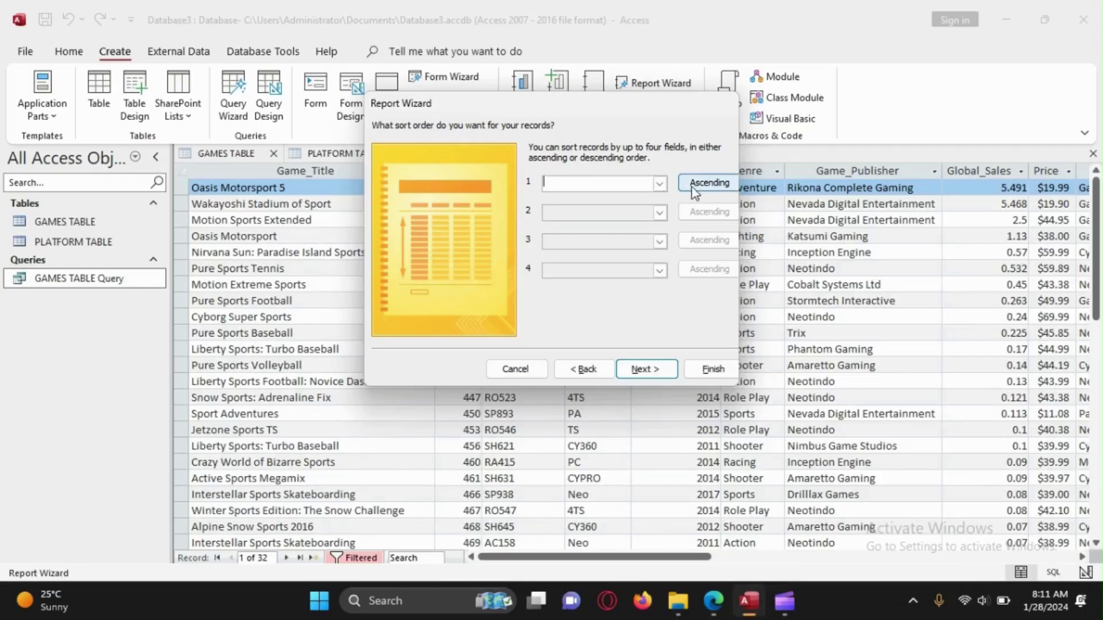
left_click(659, 183)
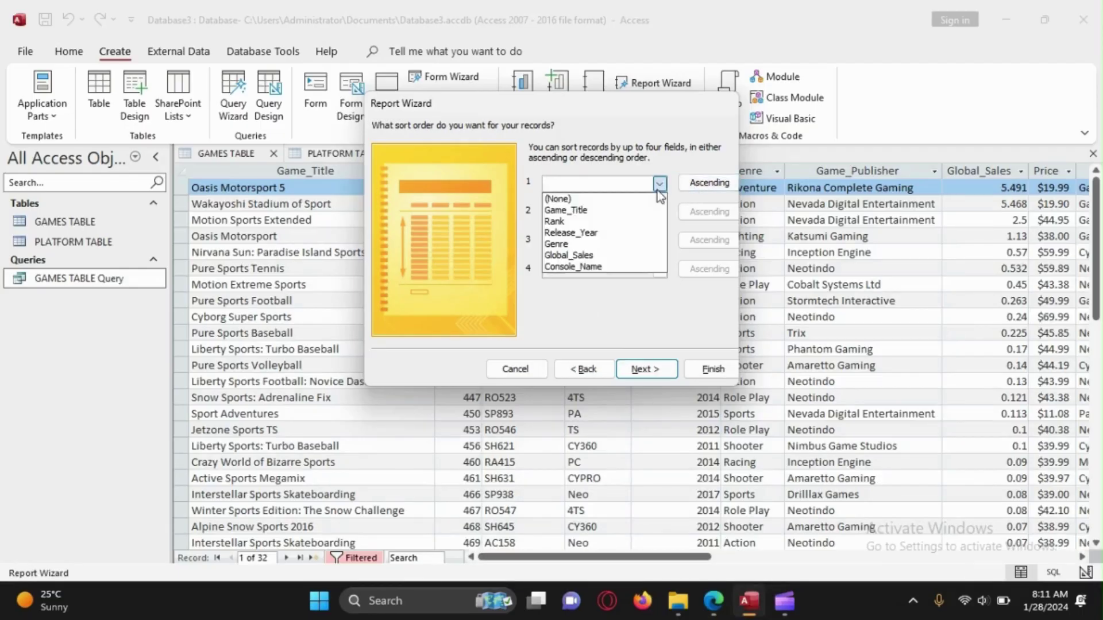
left_click(590, 233)
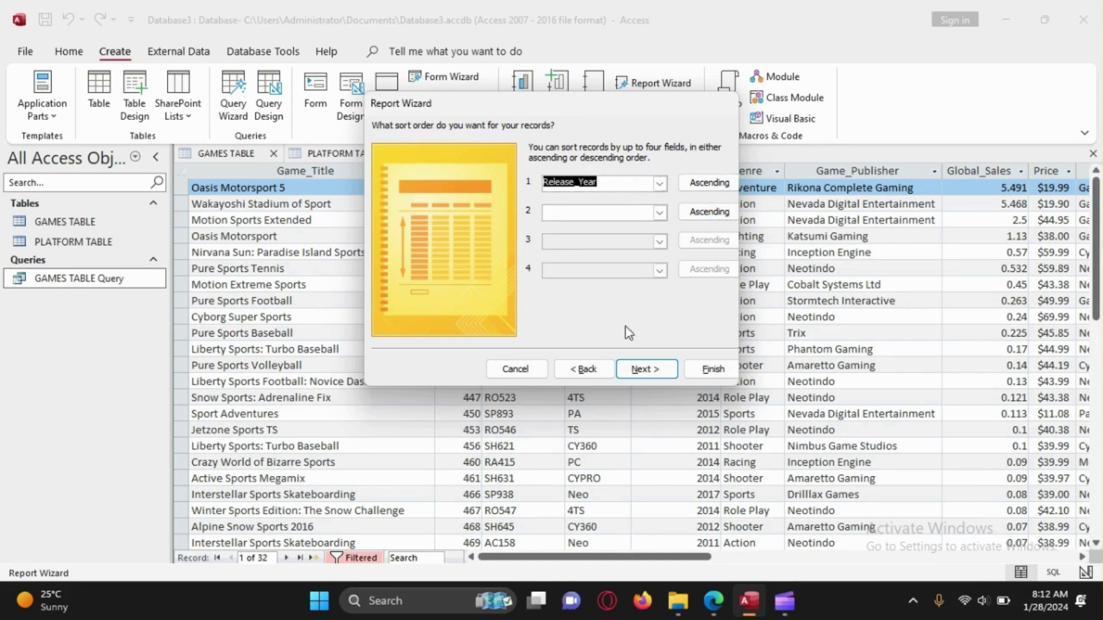
left_click(636, 370)
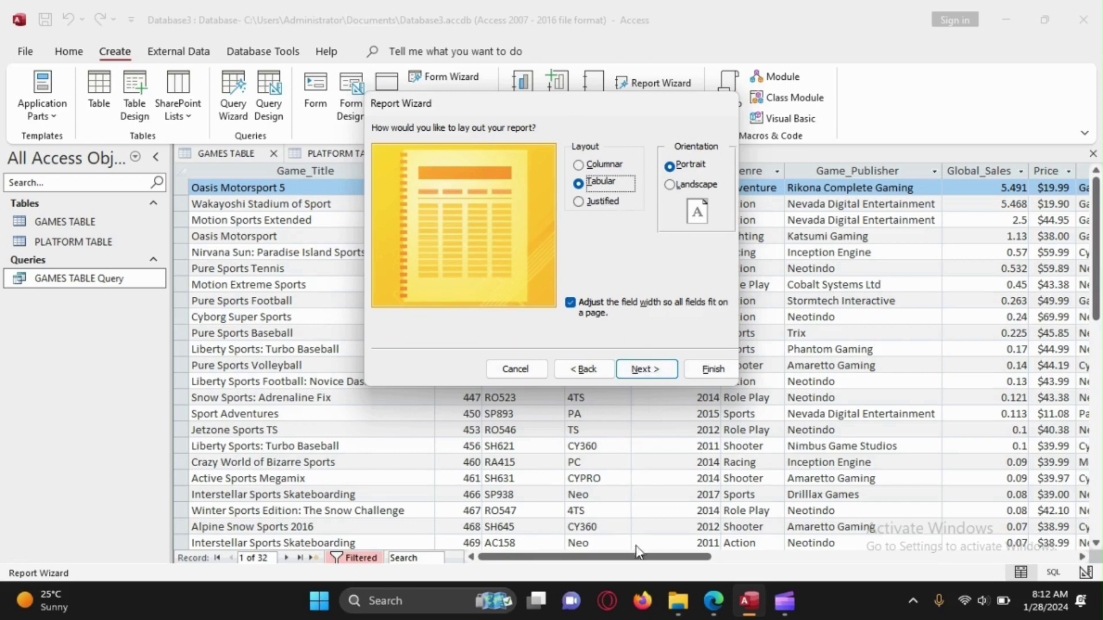
Check the exam paper's orientation and single-page requirements, and accept the Tabular layout in Portrait with field widths adjusted to fit the page.
left_click(714, 600)
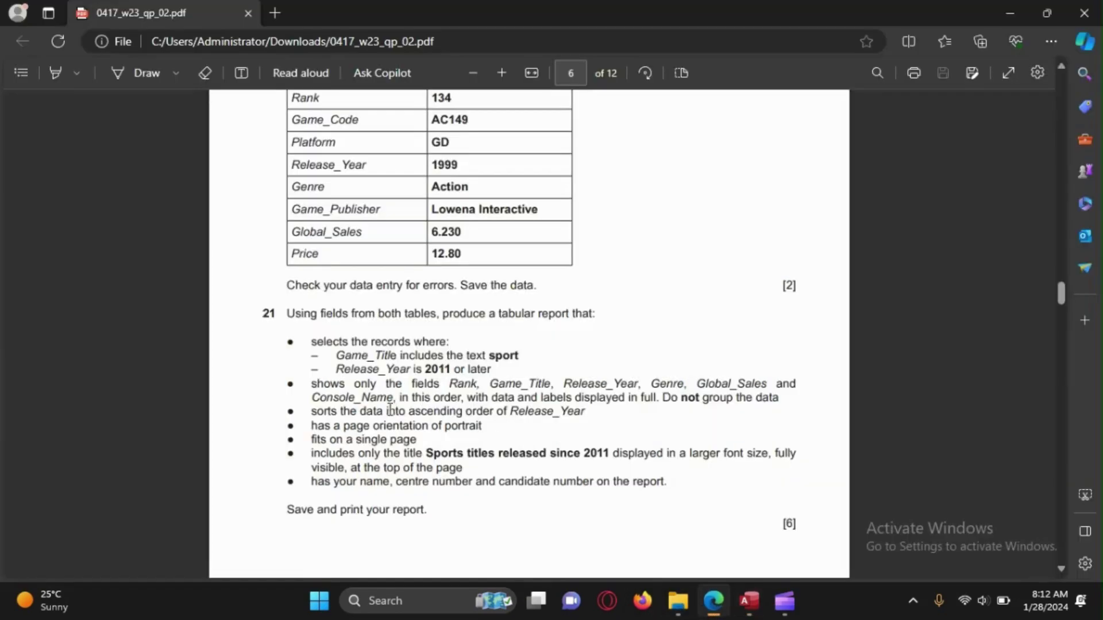
left_click_drag(310, 425, 475, 438)
right_click(507, 436)
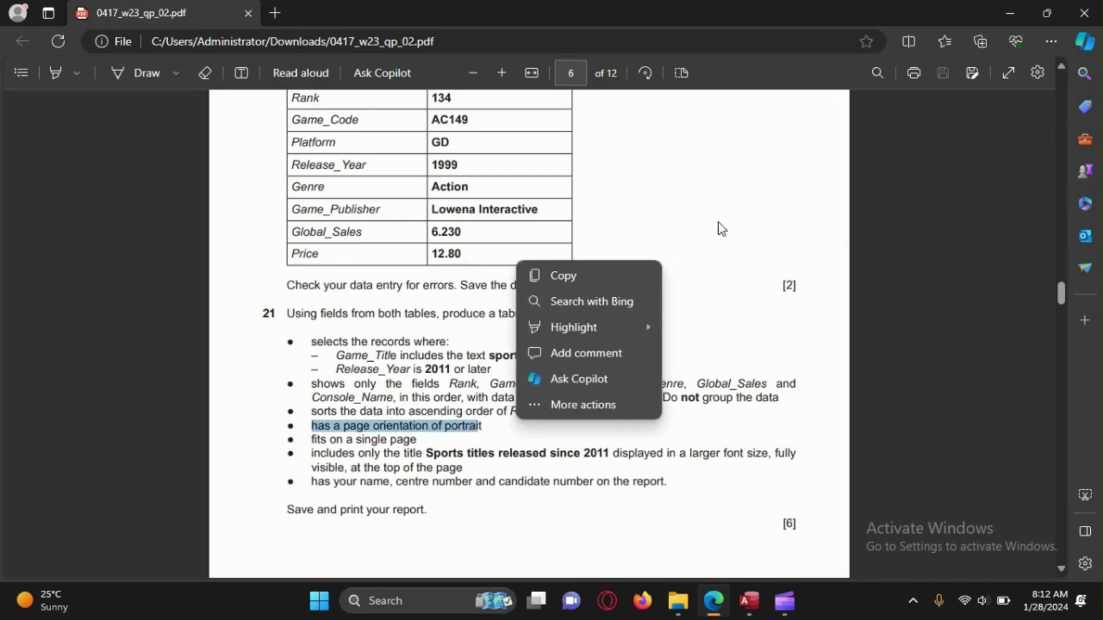
left_click(746, 150)
left_click(1012, 13)
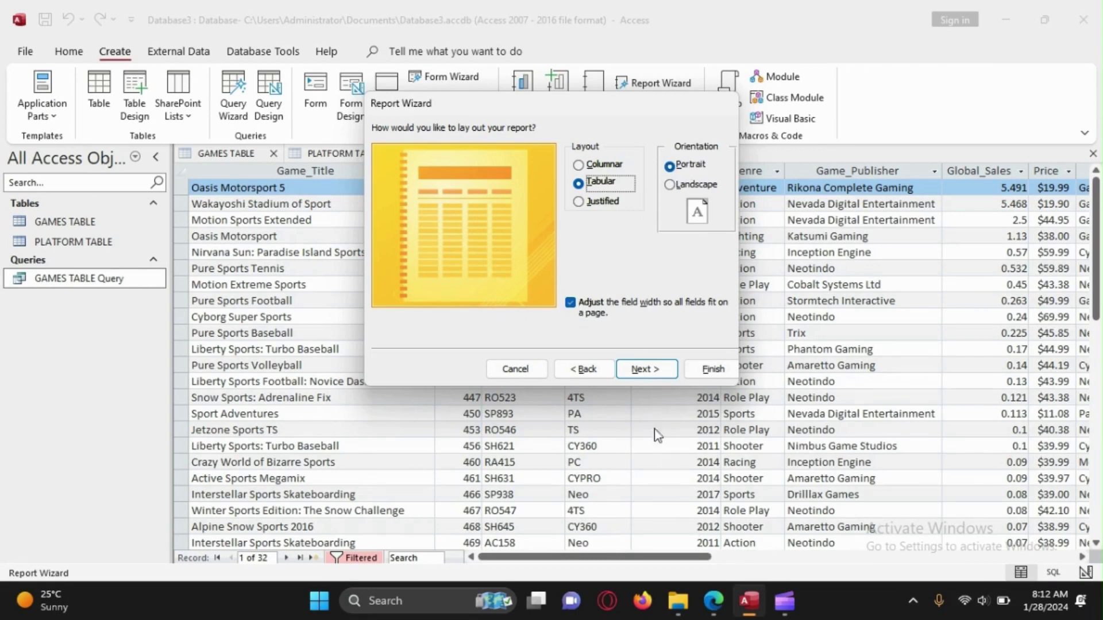
mouse_move(722, 601)
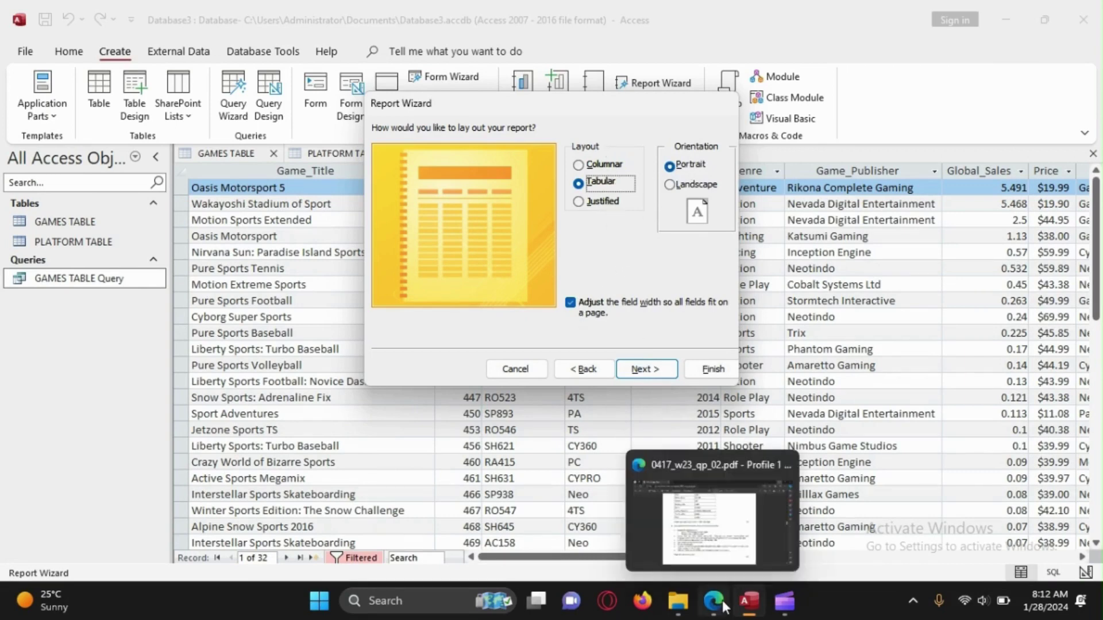
left_click(714, 468)
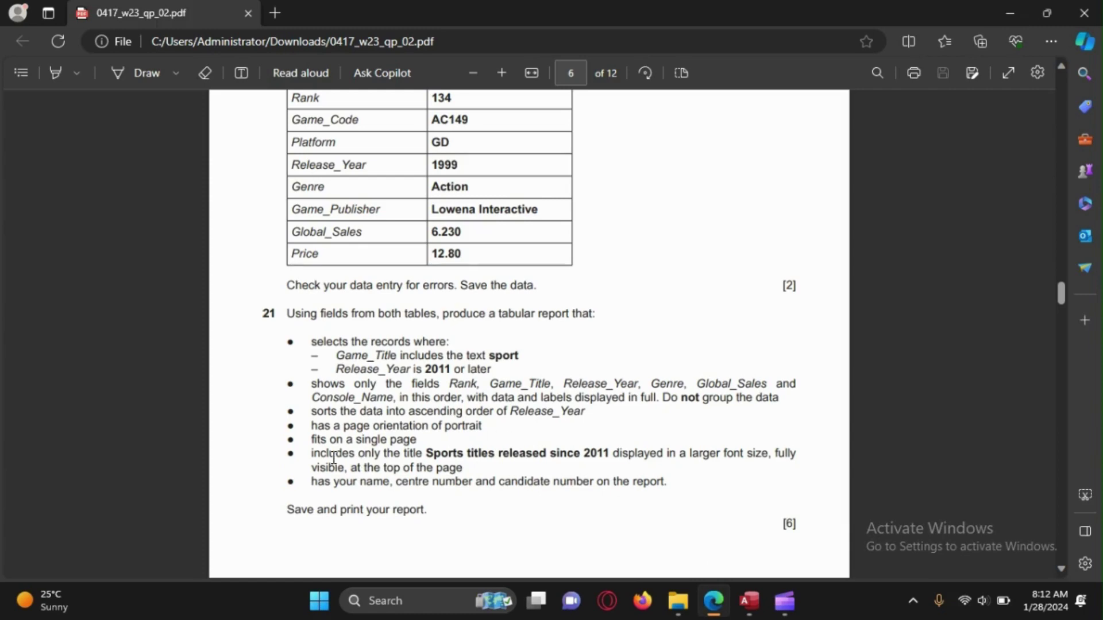
left_click_drag(310, 440, 458, 454)
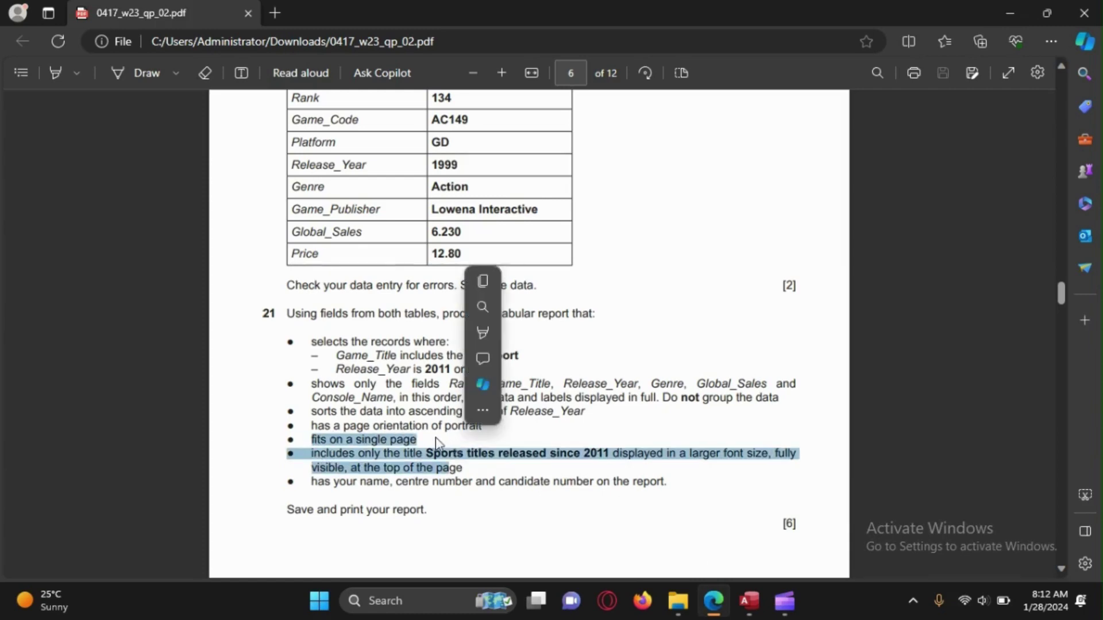
left_click(479, 363)
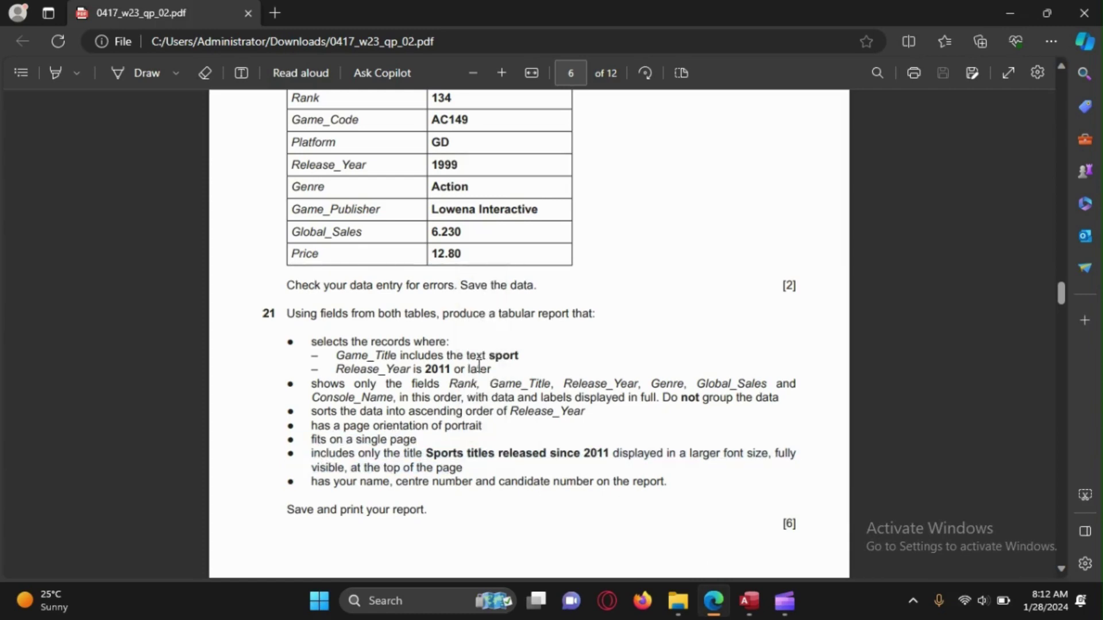
left_click(743, 588)
left_click(655, 371)
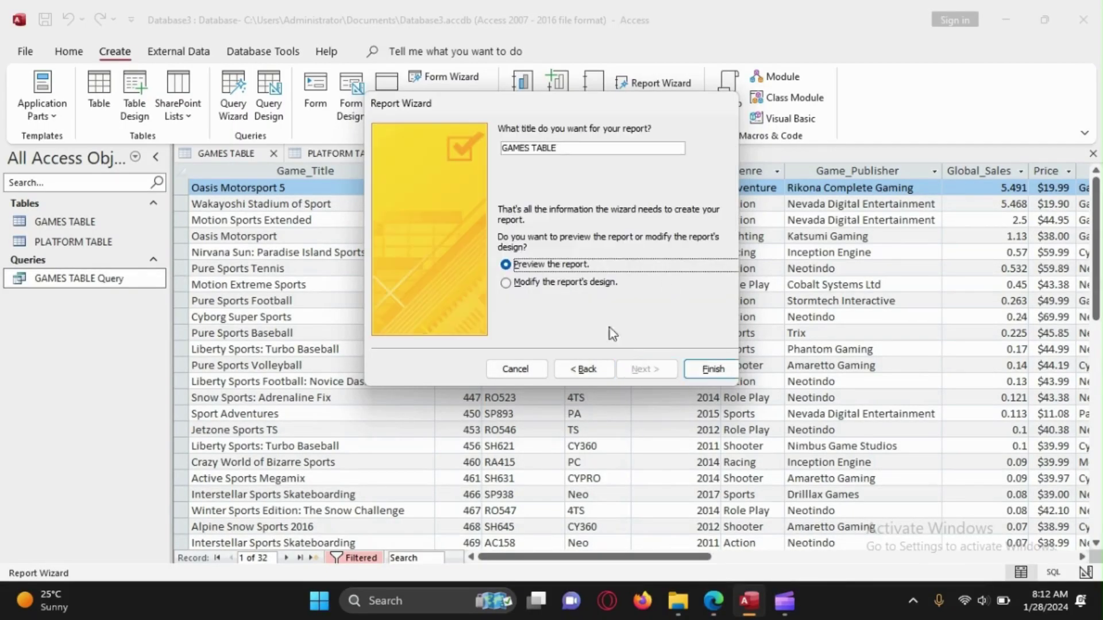
Title the report Report 1, generate its preview and save it.
left_click_drag(556, 150, 482, 144)
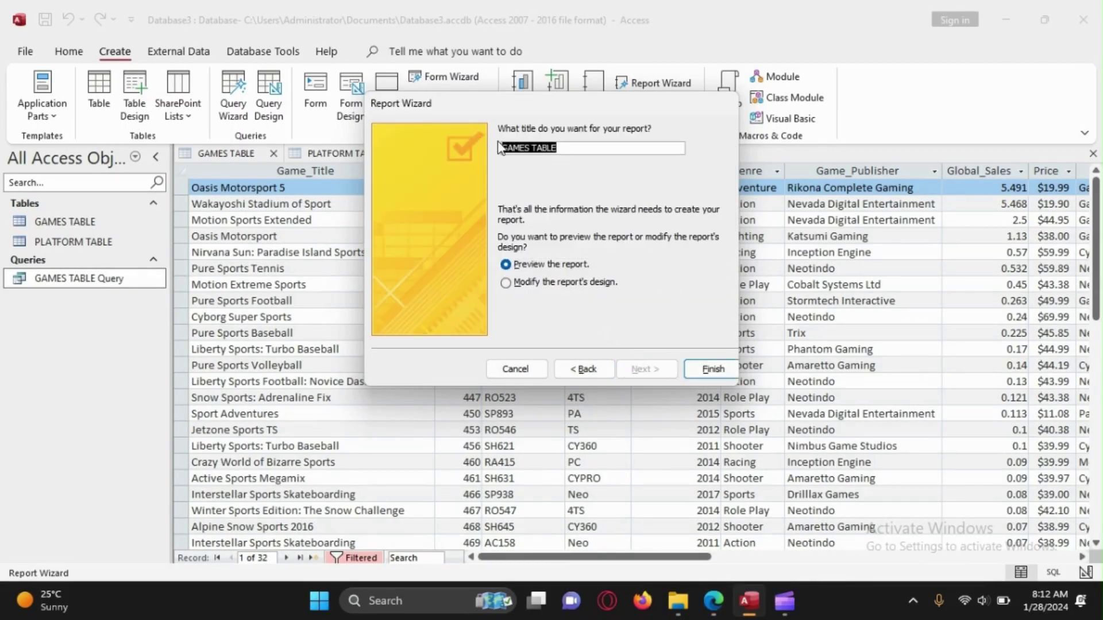
key("BackSpace")
type("Report 1")
key("Return")
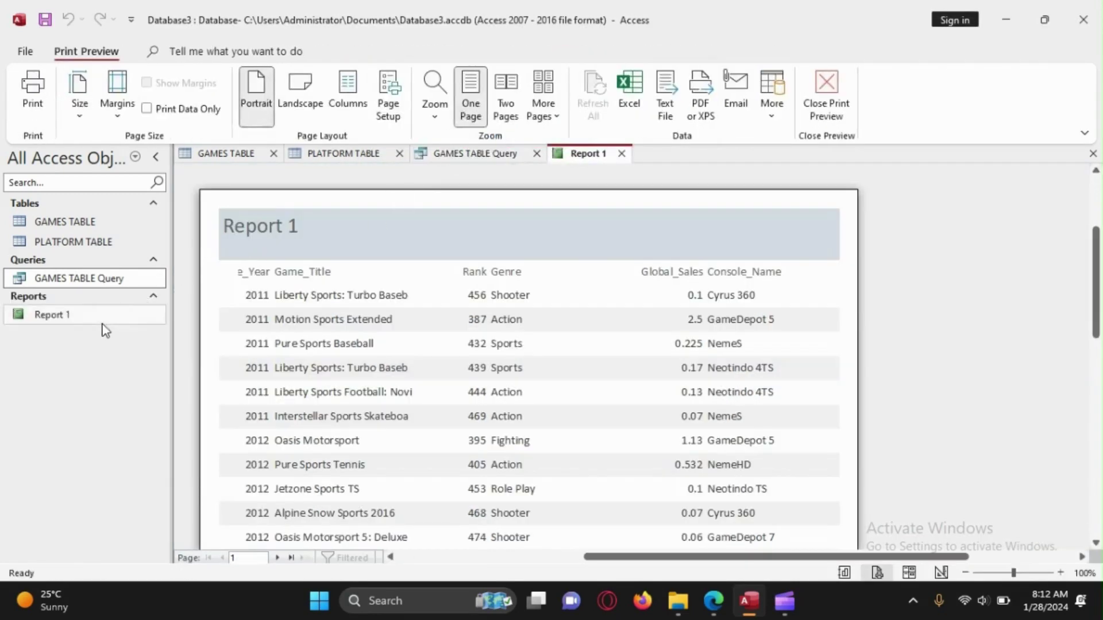
right_click(576, 154)
left_click(603, 168)
Examine the Report 1 preview for cut-off labels and game titles and for the order of its columns.
scroll(603, 276, "down", 5)
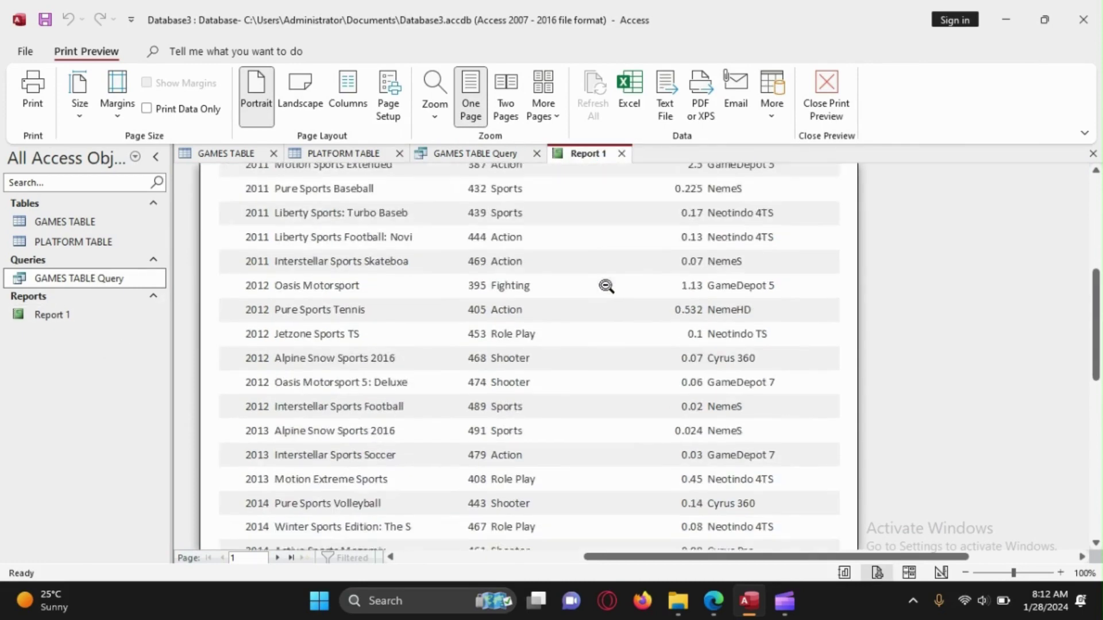
scroll(589, 270, "up", 5)
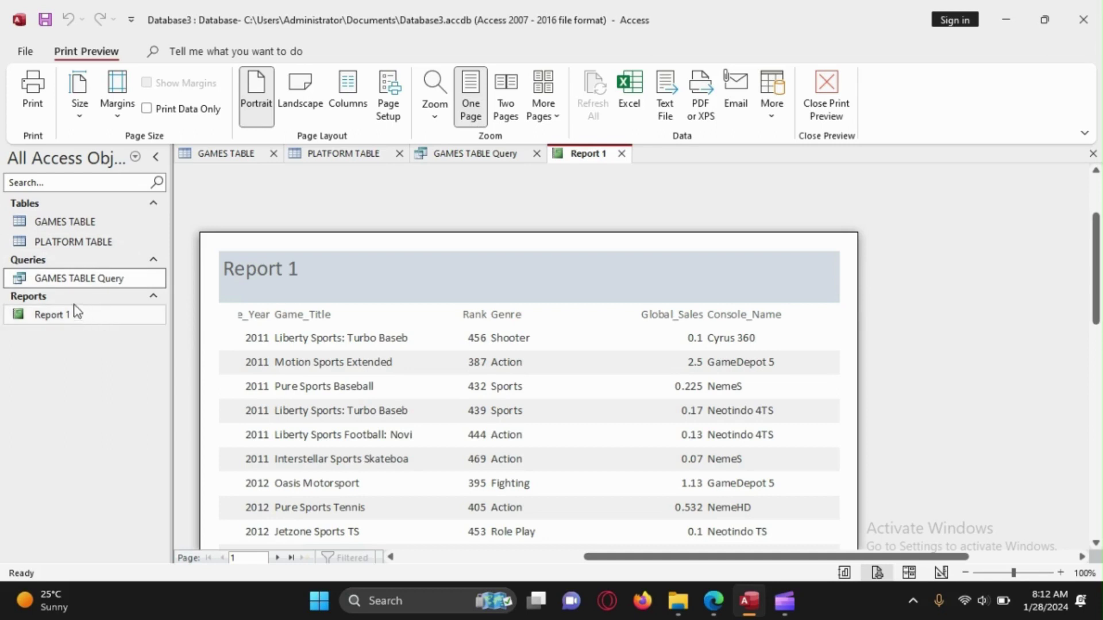
left_click(79, 285)
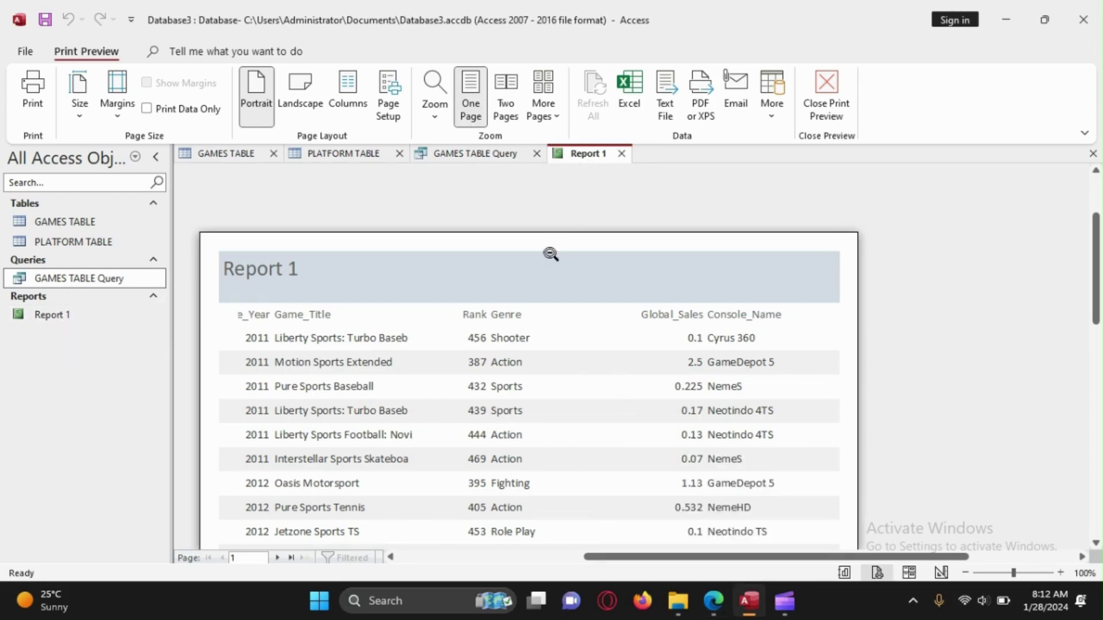
scroll(551, 254, "down", 5)
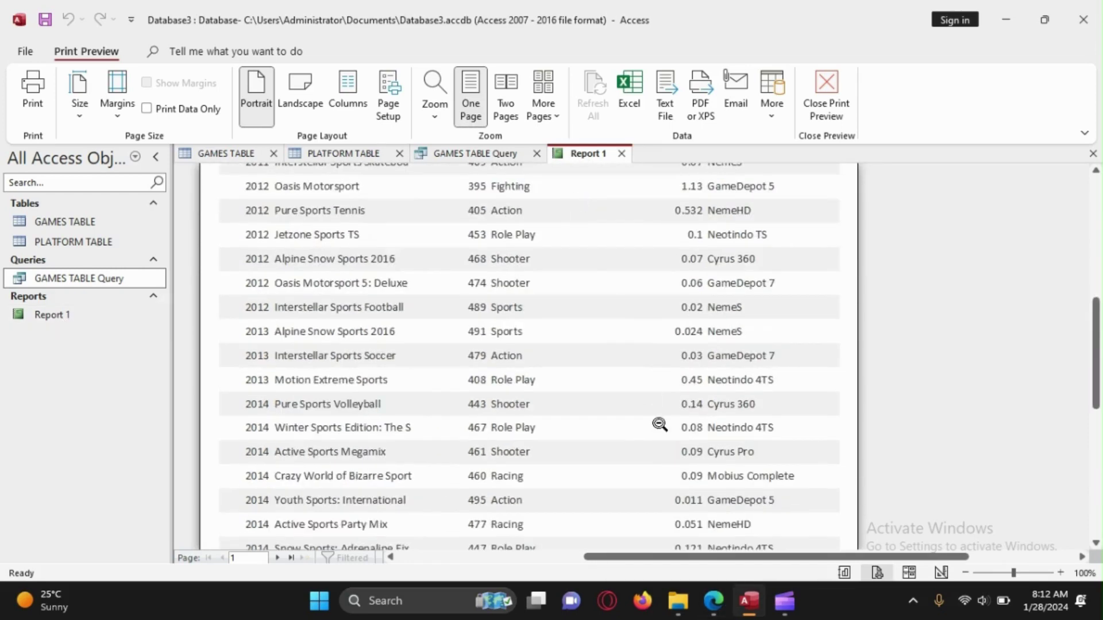
scroll(660, 424, "up", 4)
right_click(564, 161)
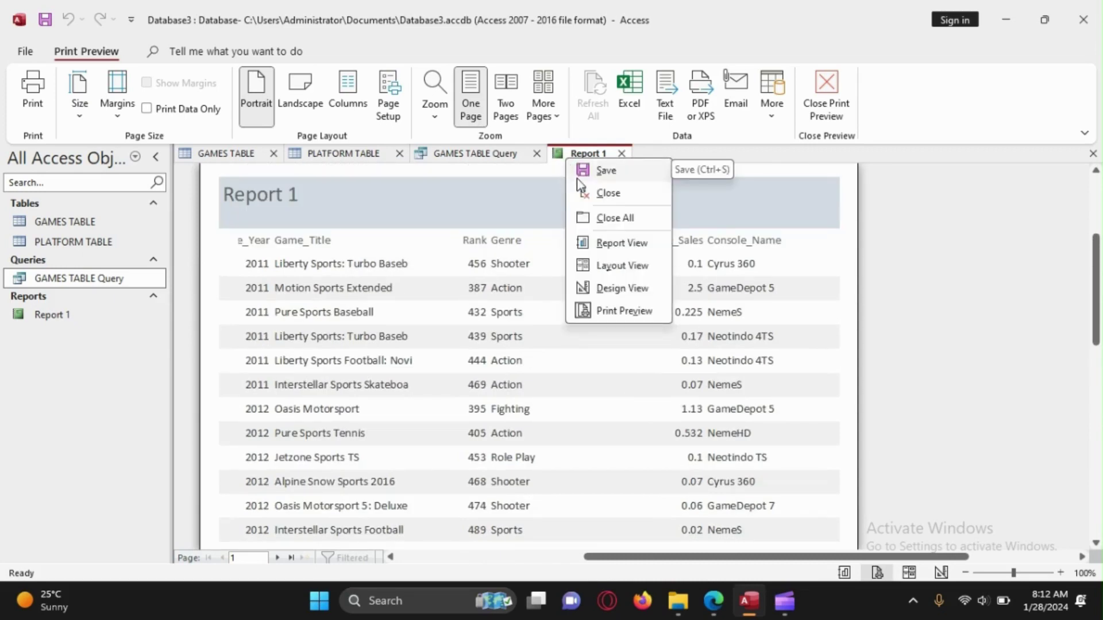
left_click(577, 179)
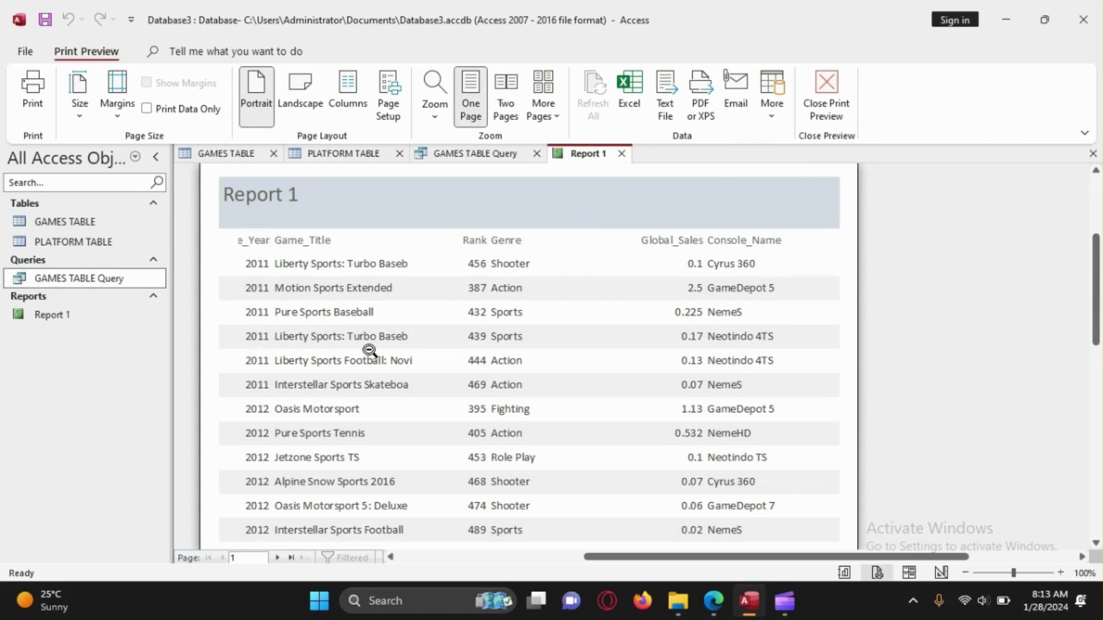
scroll(657, 475, "down", 3)
scroll(659, 410, "up", 3)
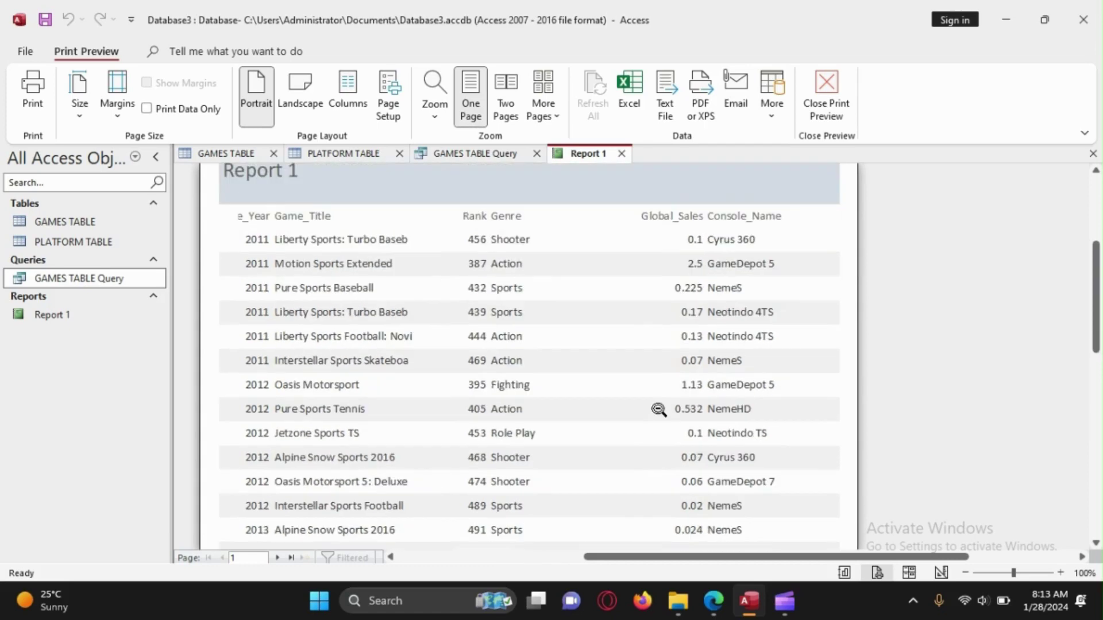
Switch Report 1 from the print preview to Layout View and look over its columns.
right_click(571, 155)
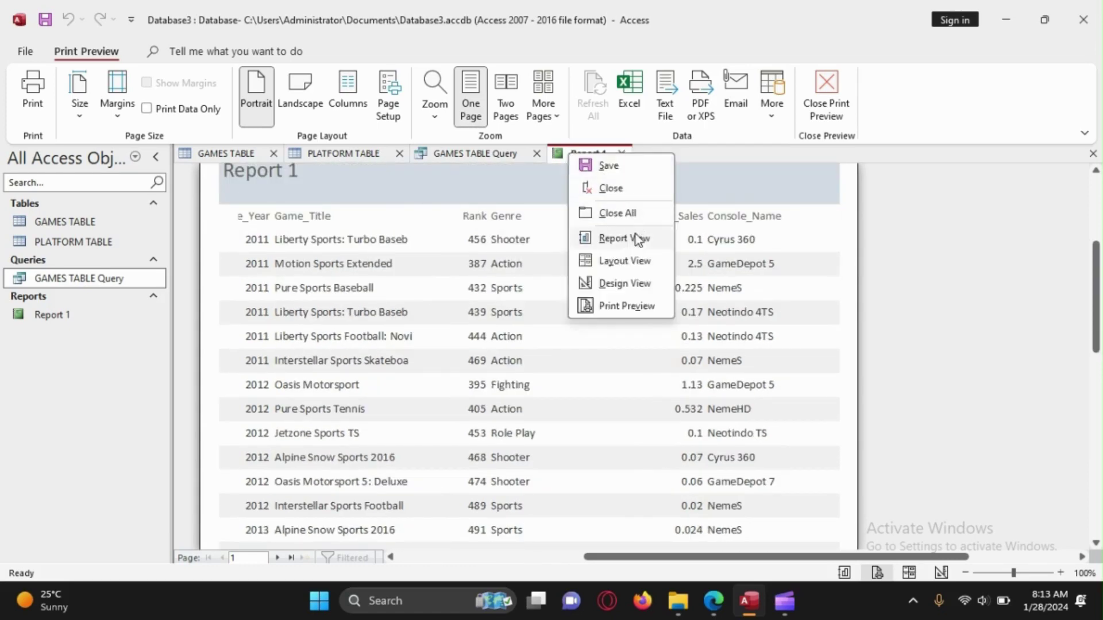
left_click(625, 262)
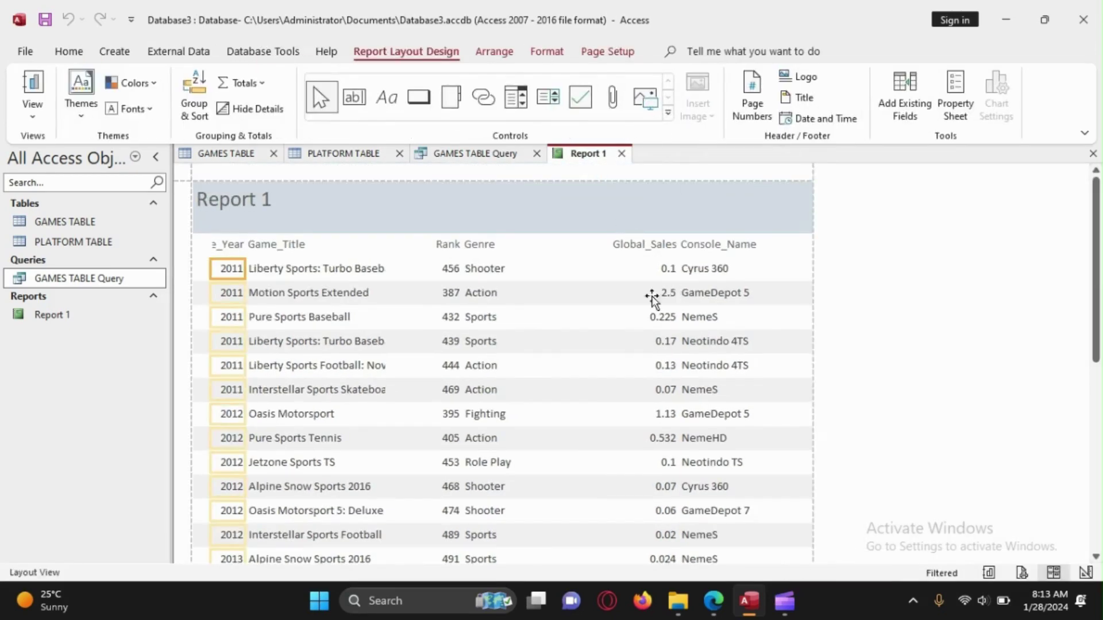
scroll(586, 312, "down", 3)
scroll(574, 229, "up", 3)
right_click(574, 156)
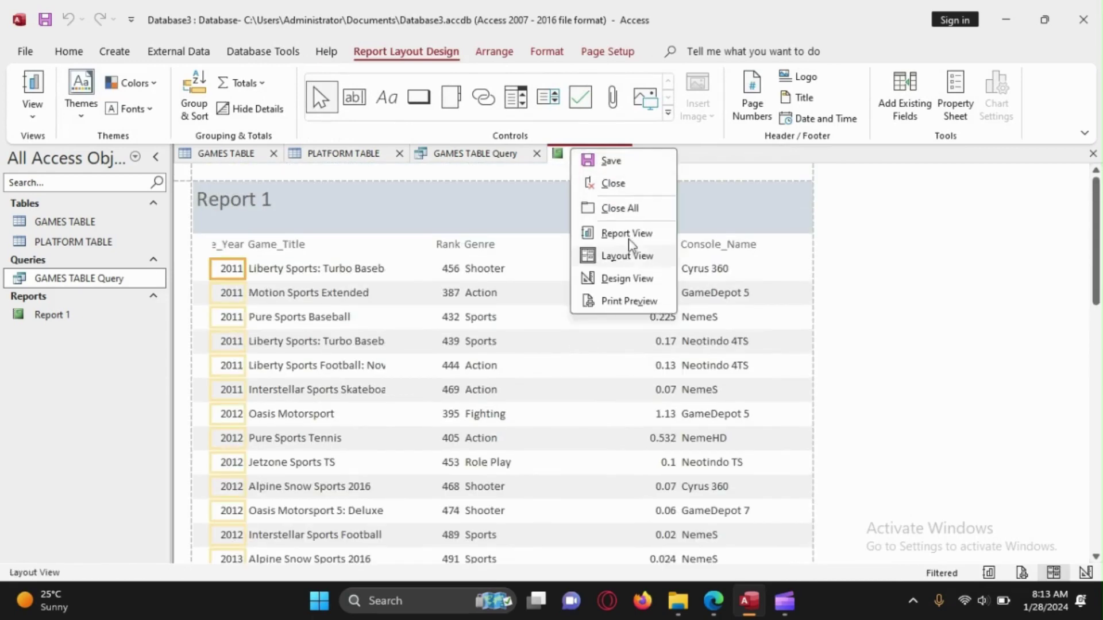
left_click(506, 214)
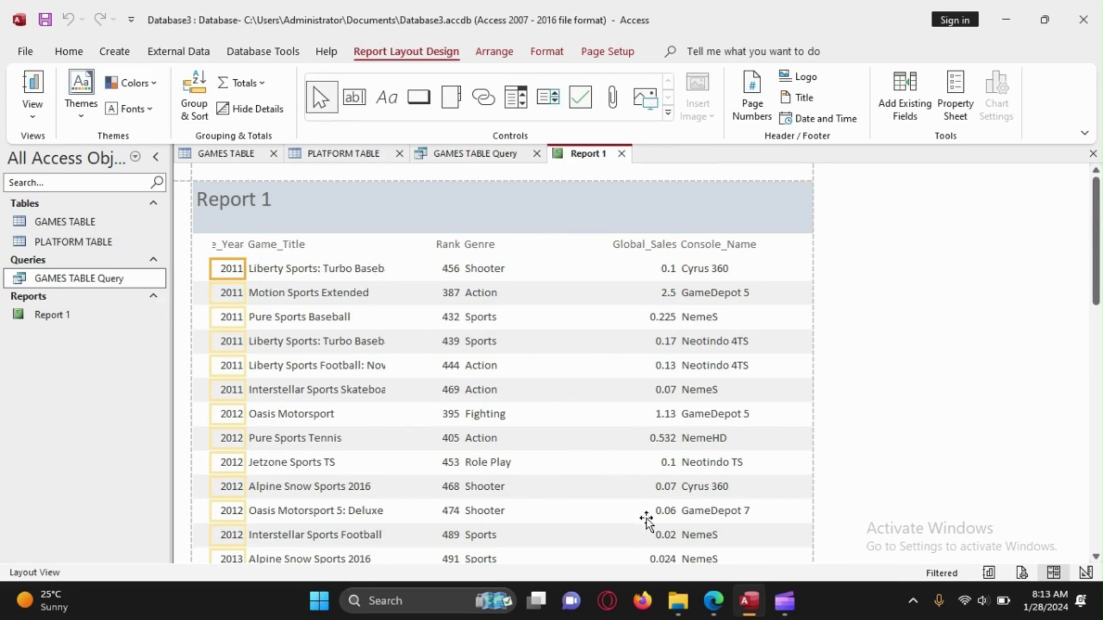
Check question 21 in the exam paper for the requirement on field order and fully displayed data, and return to the report.
left_click(711, 612)
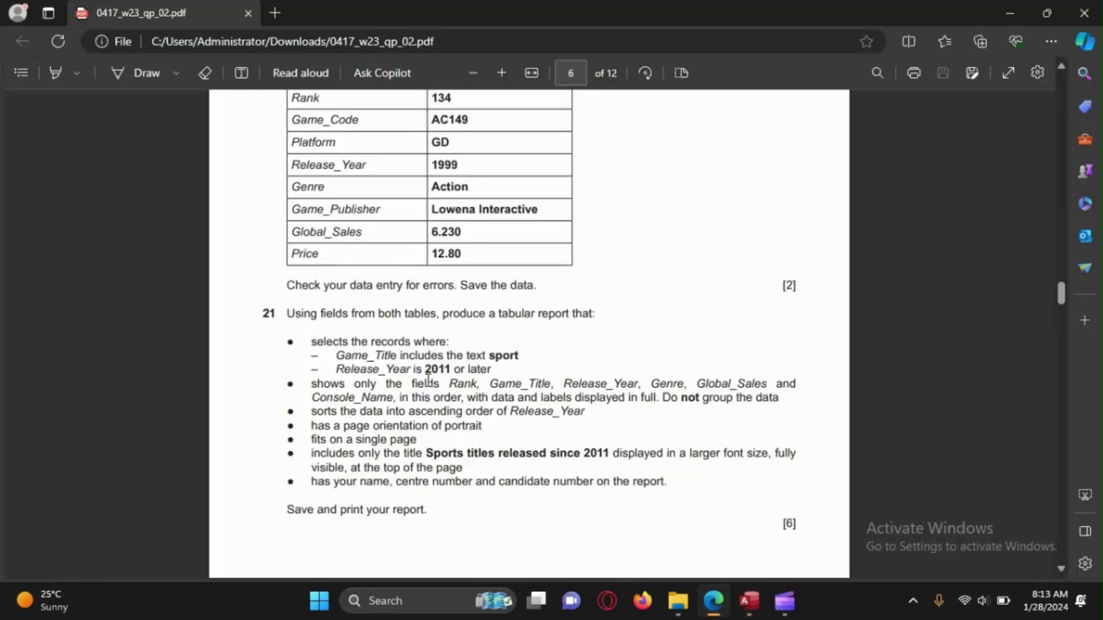
left_click_drag(311, 398, 468, 398)
left_click(454, 383)
left_click(1012, 19)
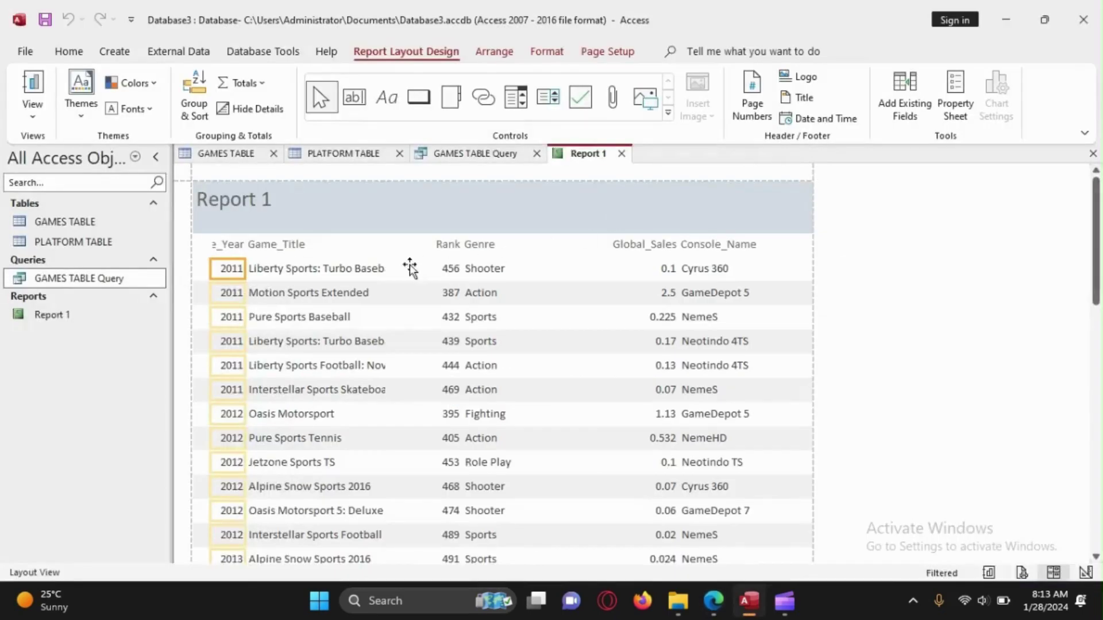
Select the Genre label and its data together and narrow the column, leaving a gap after Rank.
left_click(484, 247)
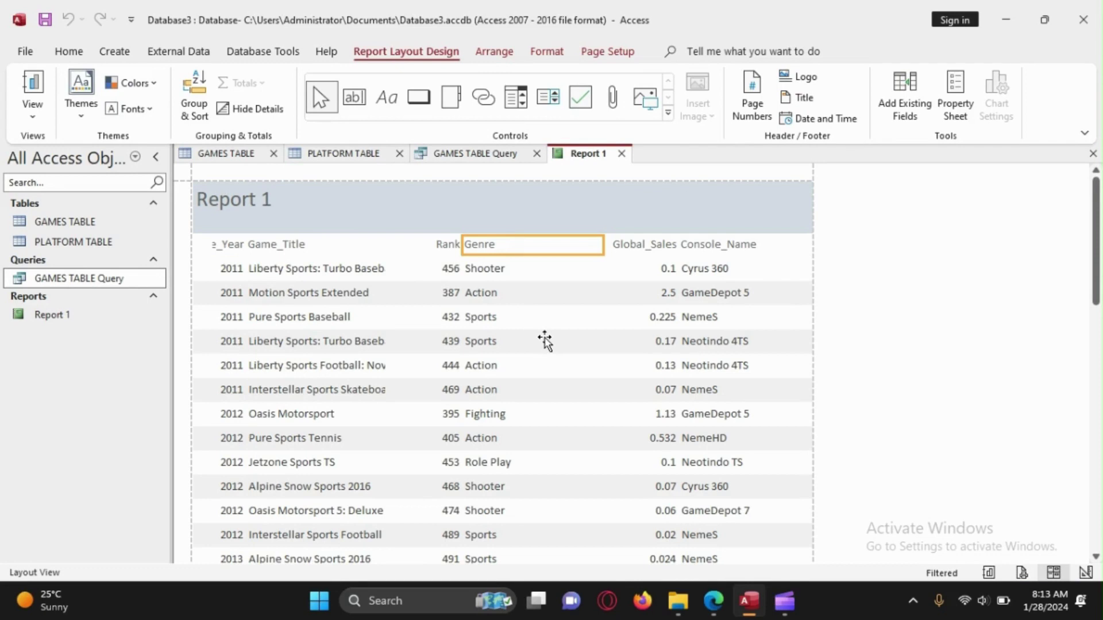
left_click(505, 270)
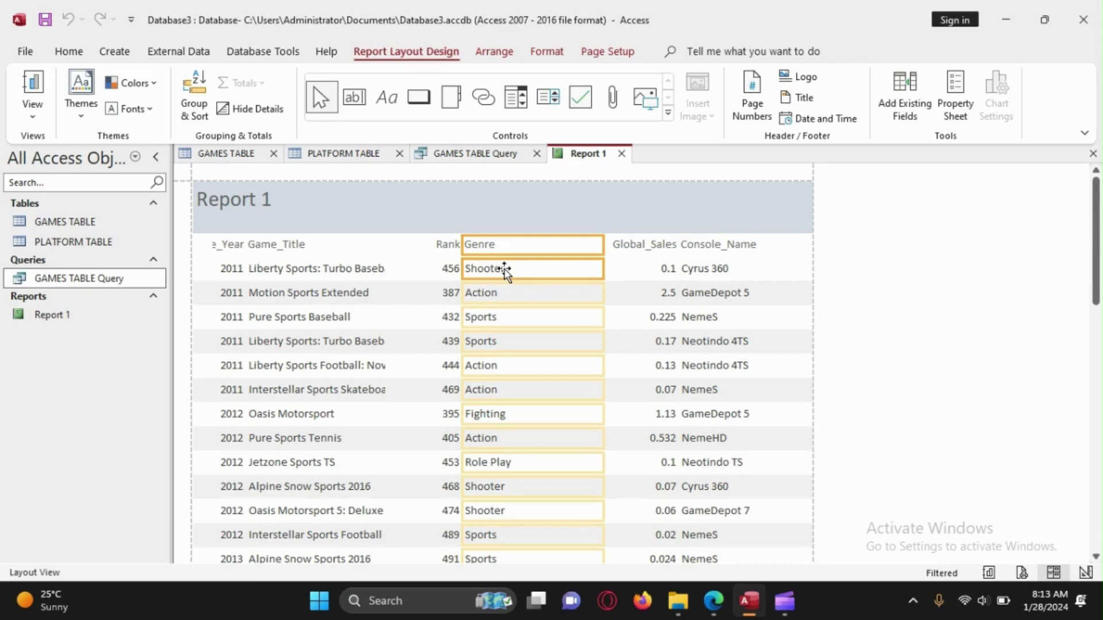
scroll(504, 267, "down", 3)
scroll(504, 264, "up", 3)
left_click_drag(602, 244, 560, 225)
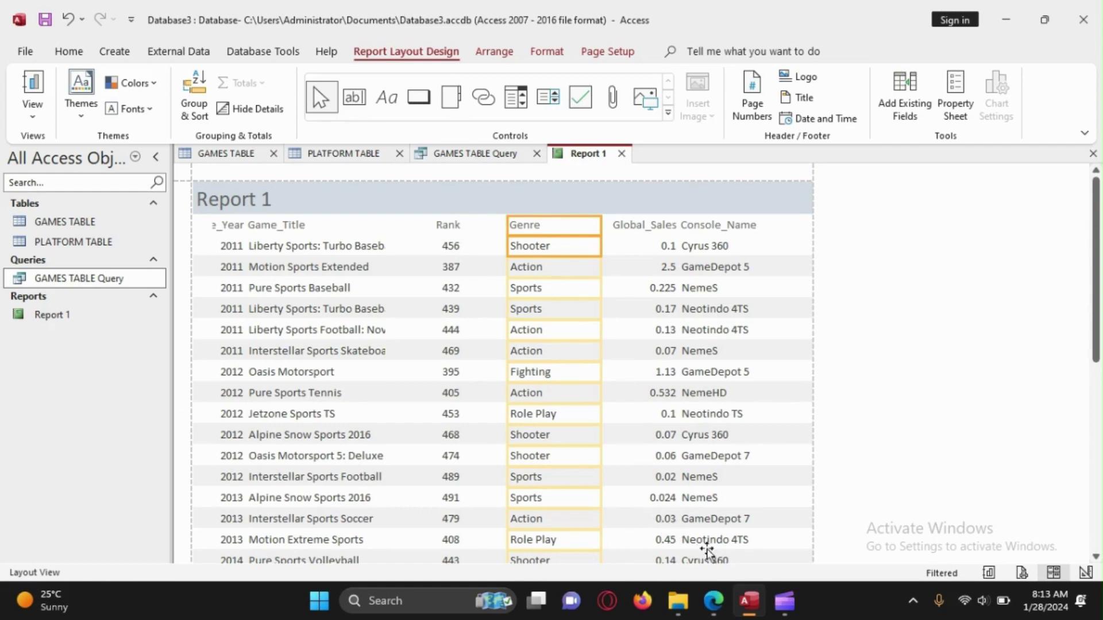
Recheck the required fields and their order in question 21 of the exam paper, and return to the report.
mouse_move(726, 588)
left_click(714, 511)
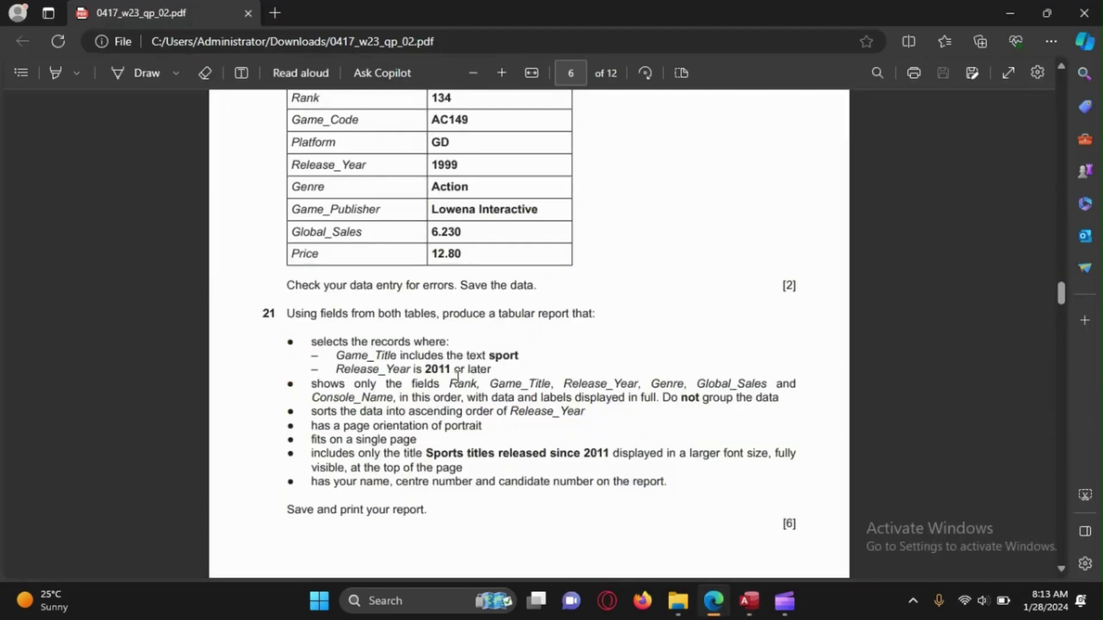
left_click_drag(453, 369, 544, 403)
left_click(883, 261)
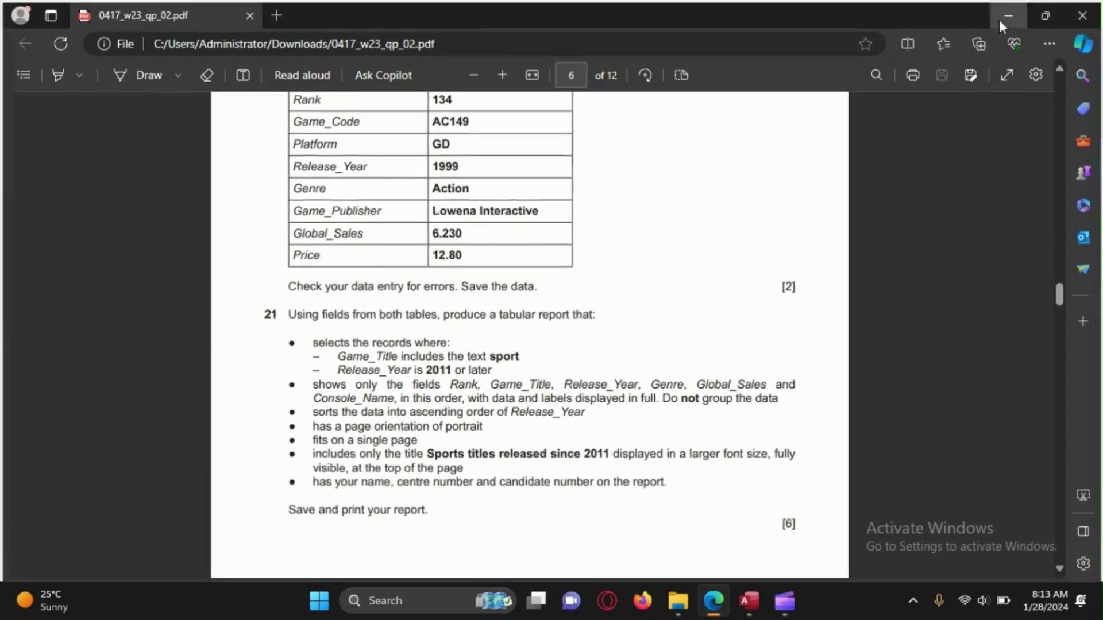
left_click(1004, 15)
Move the Console_Name label and data beyond the page's right boundary line, and shift the Global_Sales column to just inside that line.
left_click(712, 226)
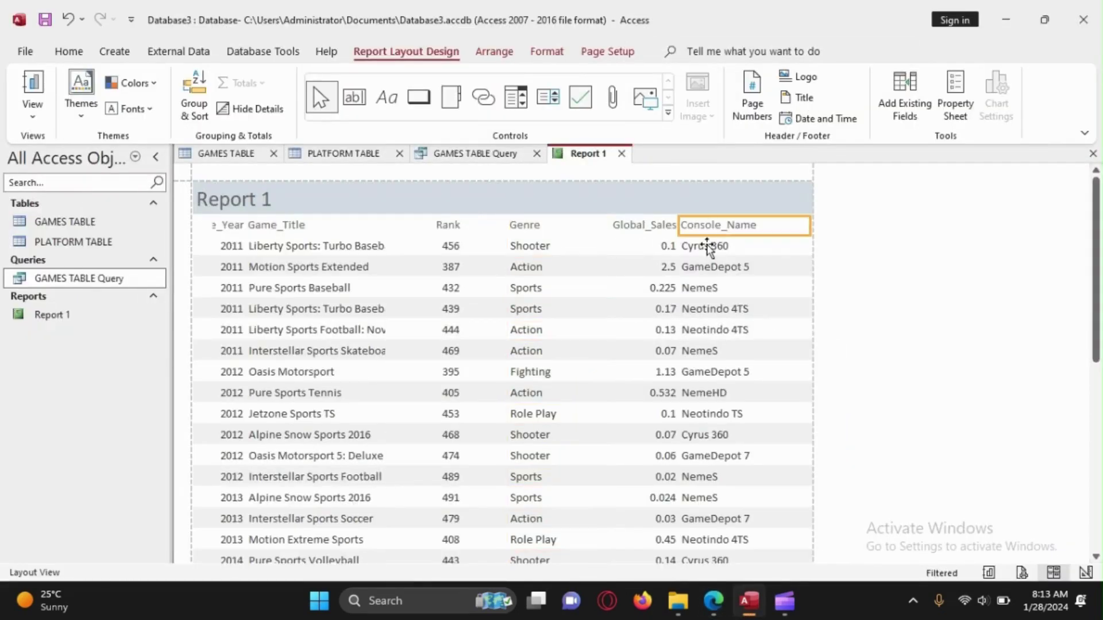
left_click(709, 246, "ctrl")
left_click_drag(925, 224, 926, 225)
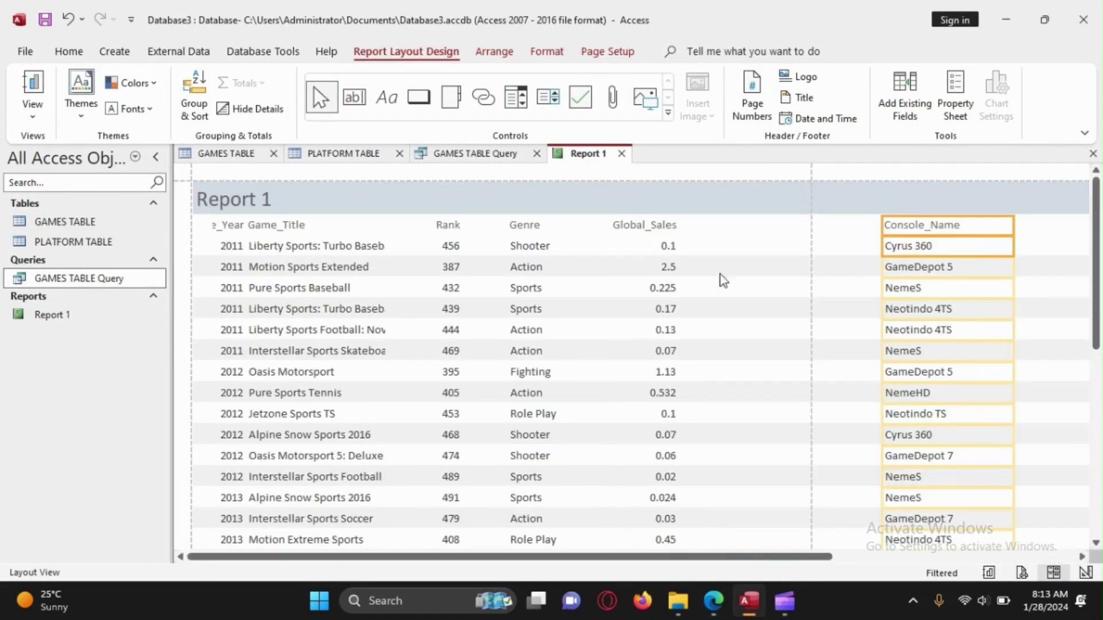
left_click(638, 227)
left_click(640, 236, "ctrl")
left_click_drag(639, 236, 704, 229)
Shift the Genre label and data rightwards next to Global_Sales, and move the Rank column over to sit just before Genre.
left_click(528, 229)
left_click(537, 246, "ctrl")
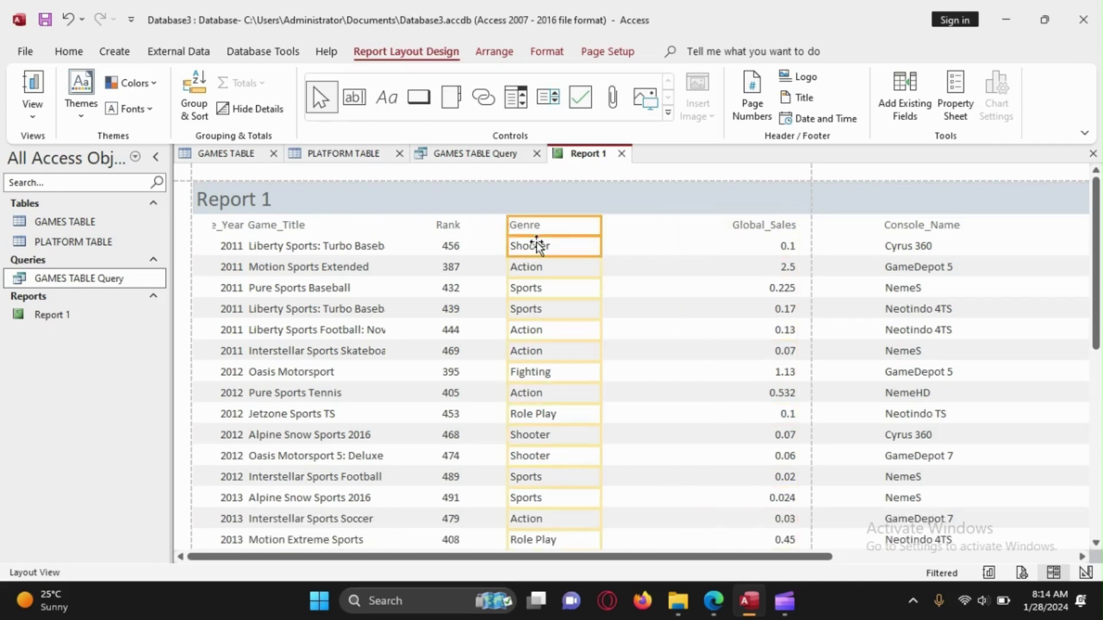
left_click_drag(532, 232, 670, 227)
left_click(452, 227)
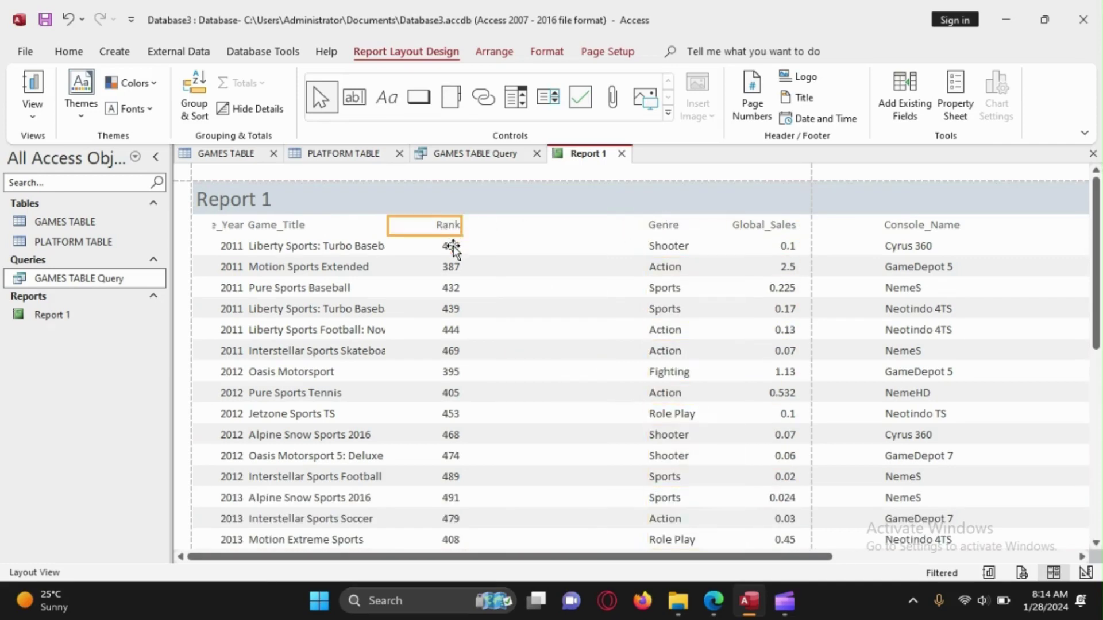
left_click(453, 246, "ctrl")
left_click_drag(560, 230, 562, 229)
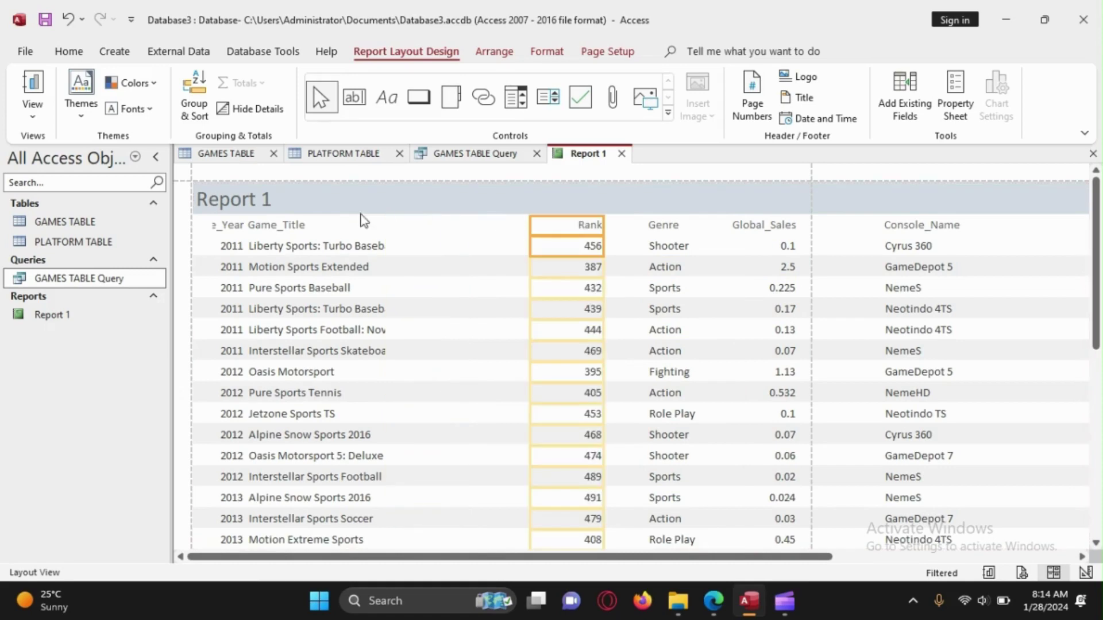
Move the Game_Title label and data away from Release_Year and widen the column towards Rank to show the long titles.
left_click(295, 226)
left_click(294, 247, "ctrl")
left_click_drag(294, 227, 380, 228)
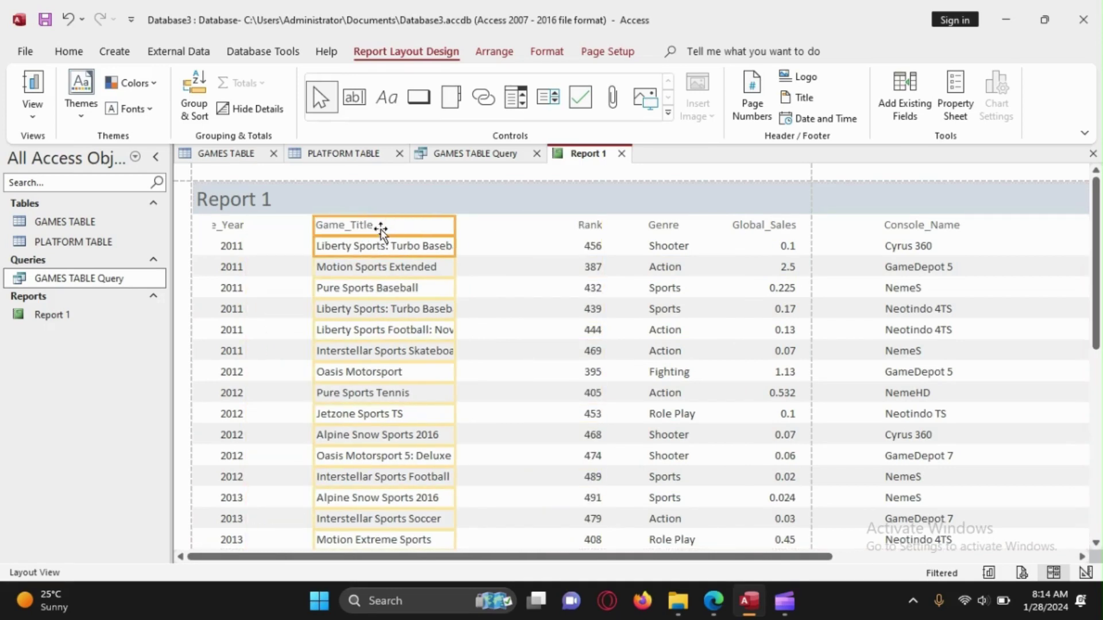
left_click_drag(457, 231, 523, 232)
scroll(479, 298, "down", 5)
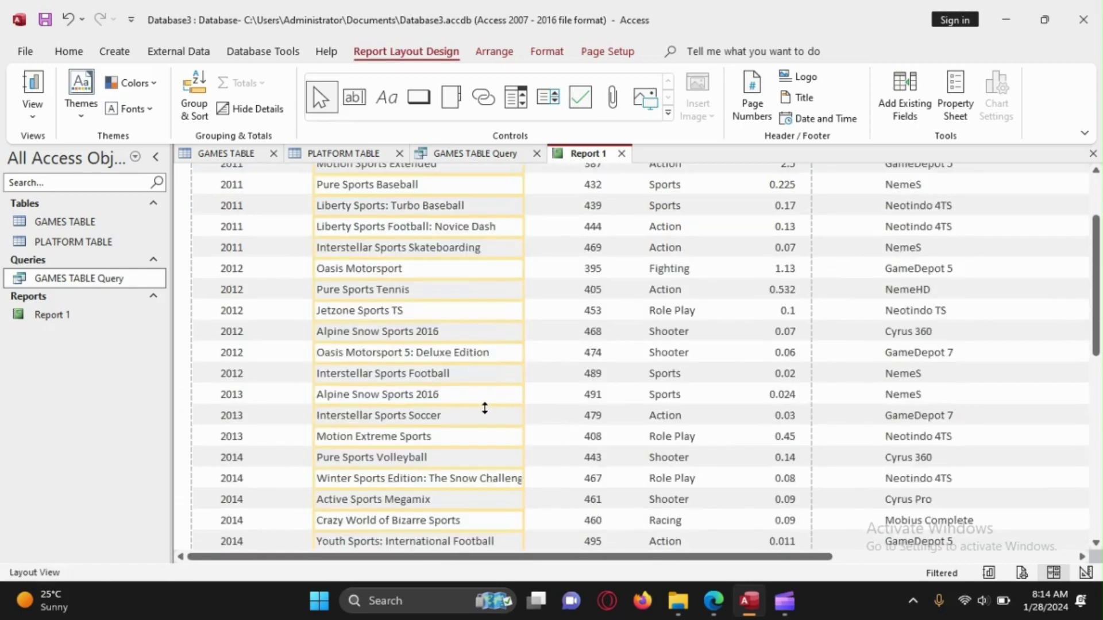
scroll(528, 214, "up", 5)
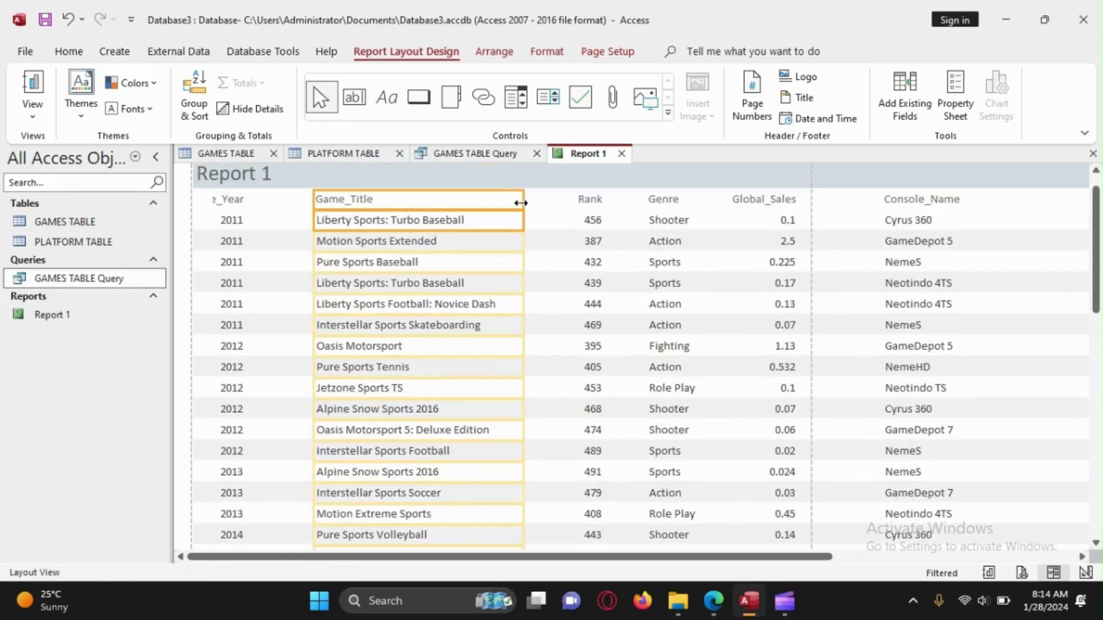
Widen the Game_Title and Release_Year columns of Report 1 so the long game titles and the year heading fit in full.
left_click_drag(523, 201, 530, 216)
scroll(540, 256, "down", 1)
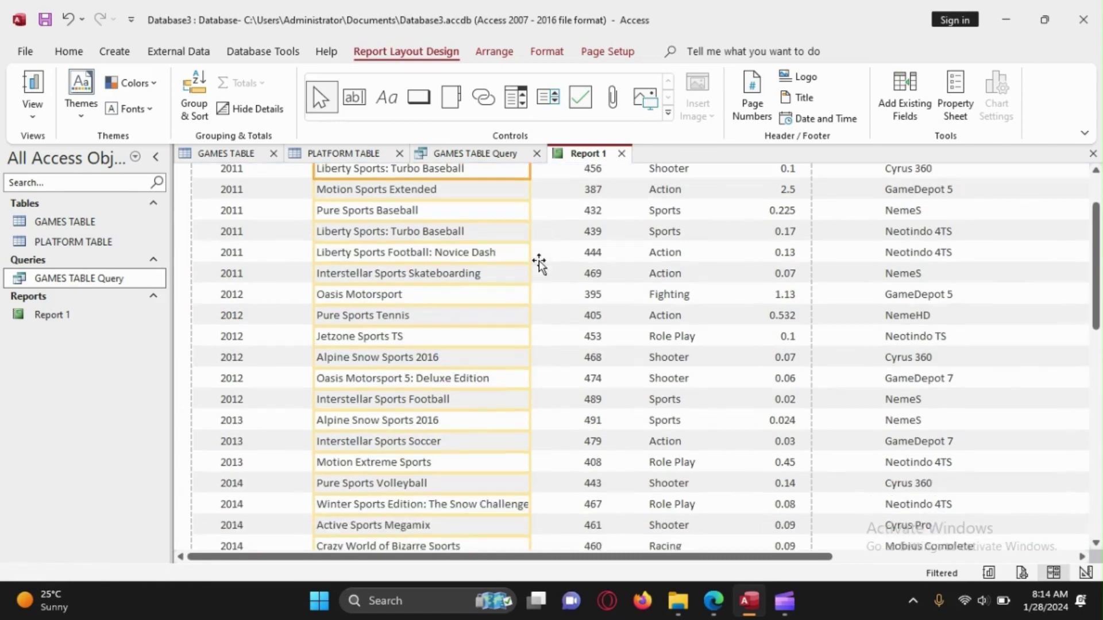
scroll(569, 327, "up", 1)
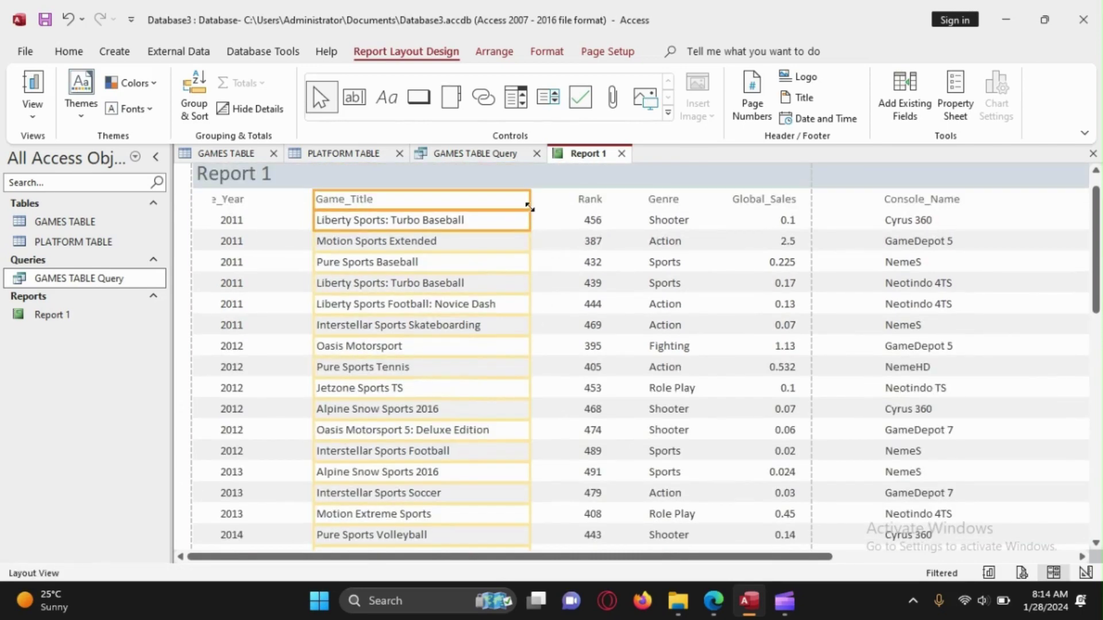
left_click_drag(530, 199, 540, 200)
scroll(488, 316, "down", 2)
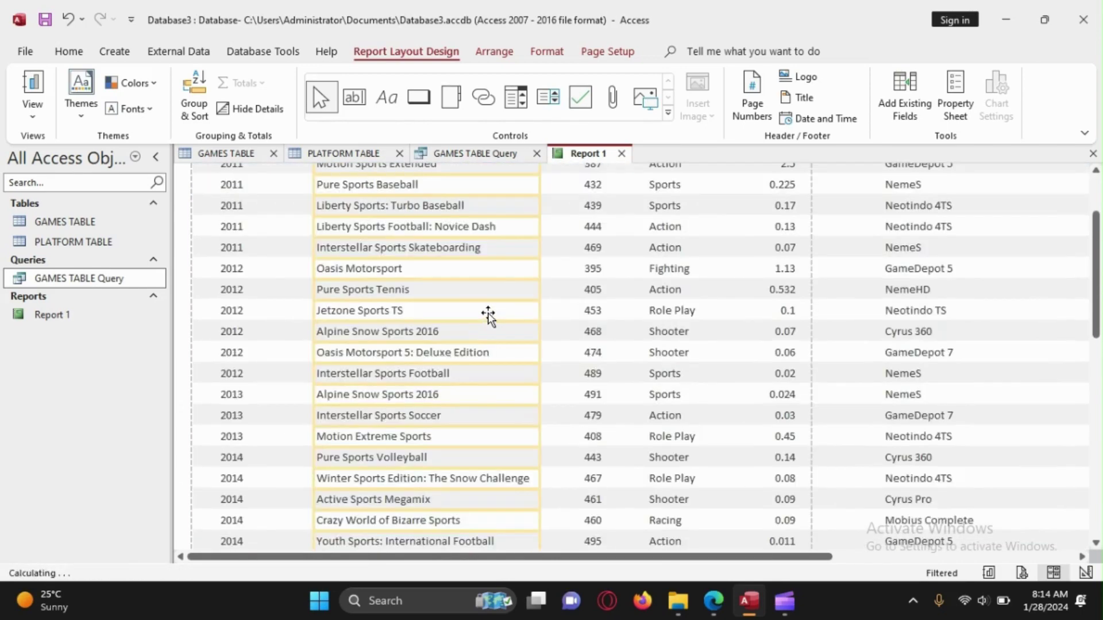
scroll(481, 309, "down", 1)
scroll(287, 251, "up", 4)
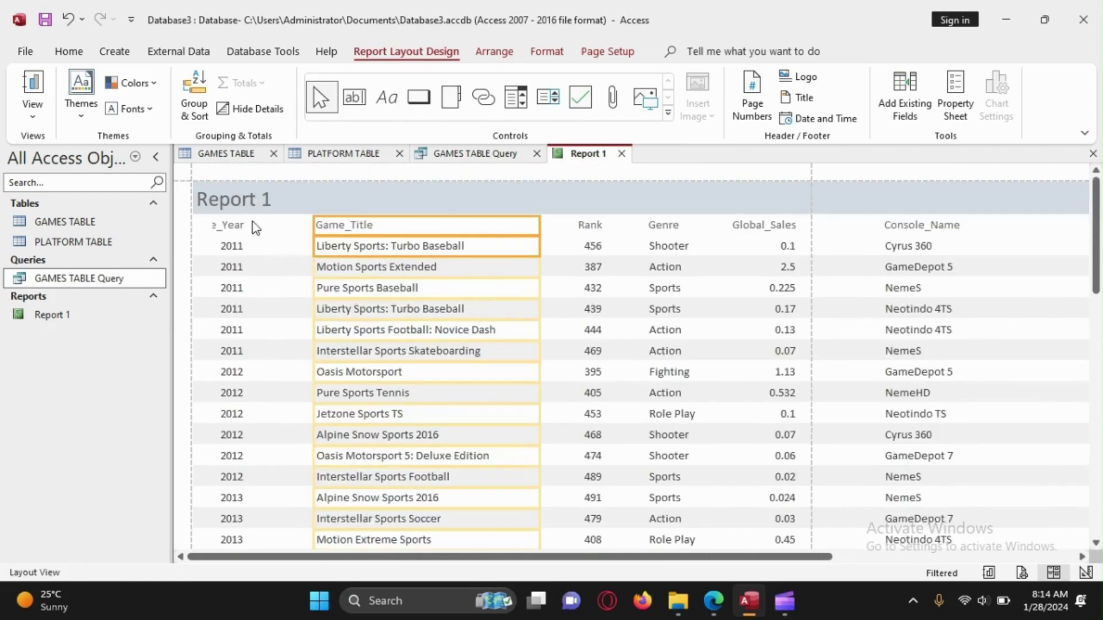
left_click(233, 224)
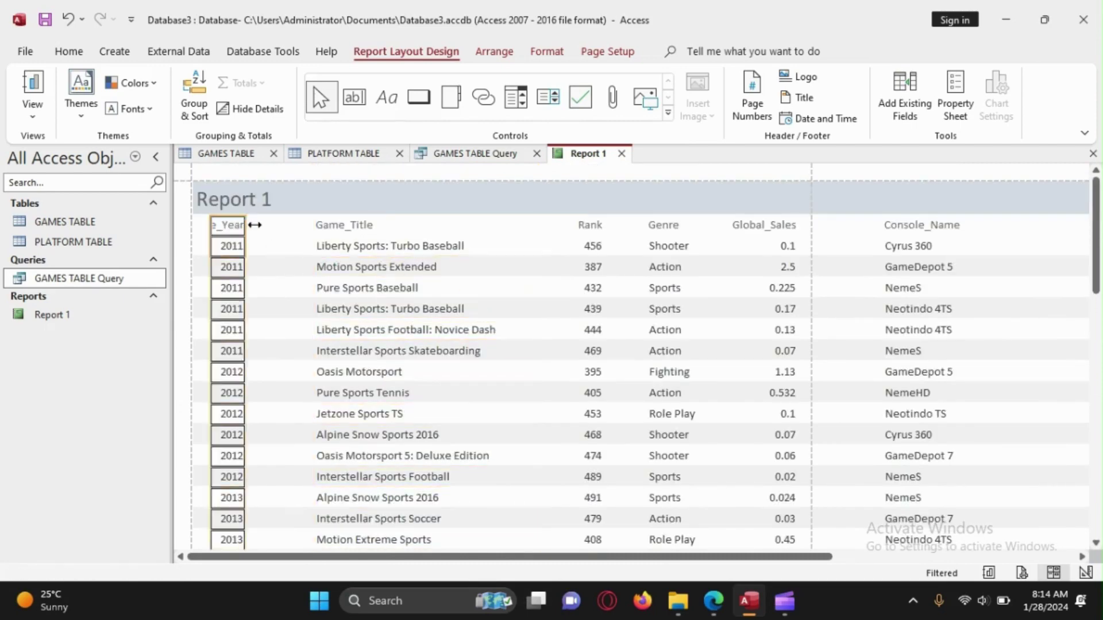
left_click_drag(254, 225, 287, 230)
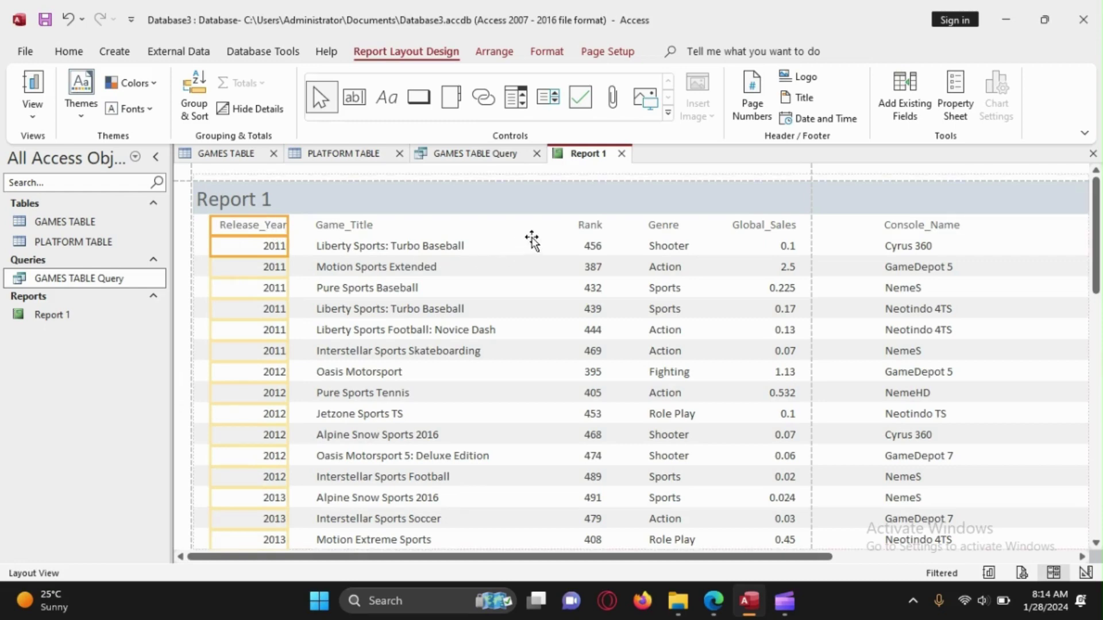
Move the Rank column to the start of the report and the Release_Year column to after Game_Title.
left_click_drag(532, 241, 216, 226)
left_click(592, 247)
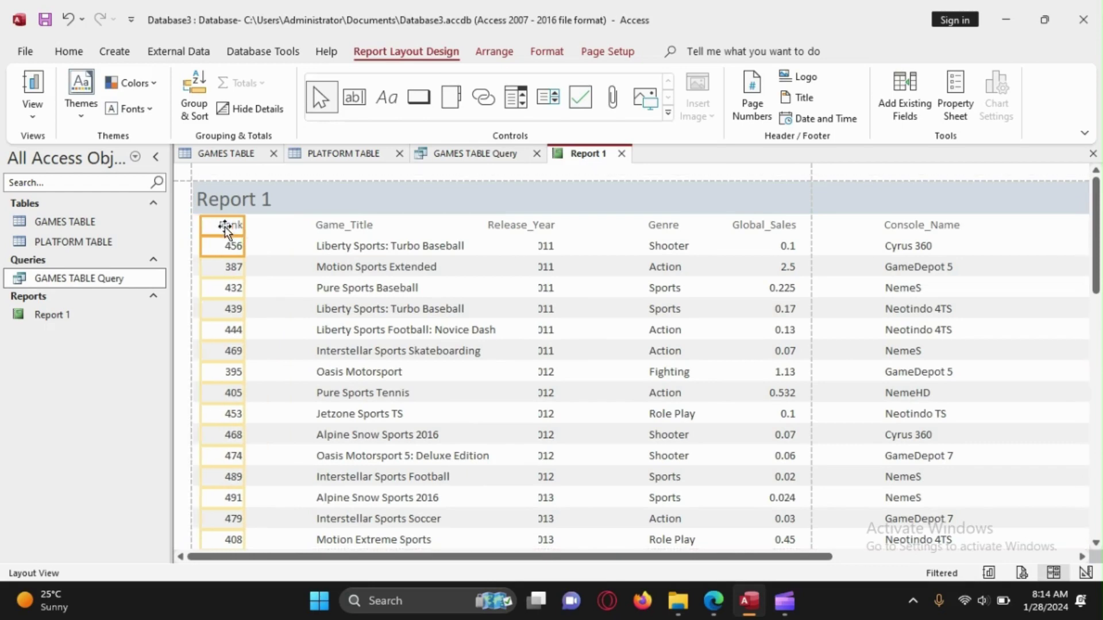
left_click(220, 226)
left_click(227, 243)
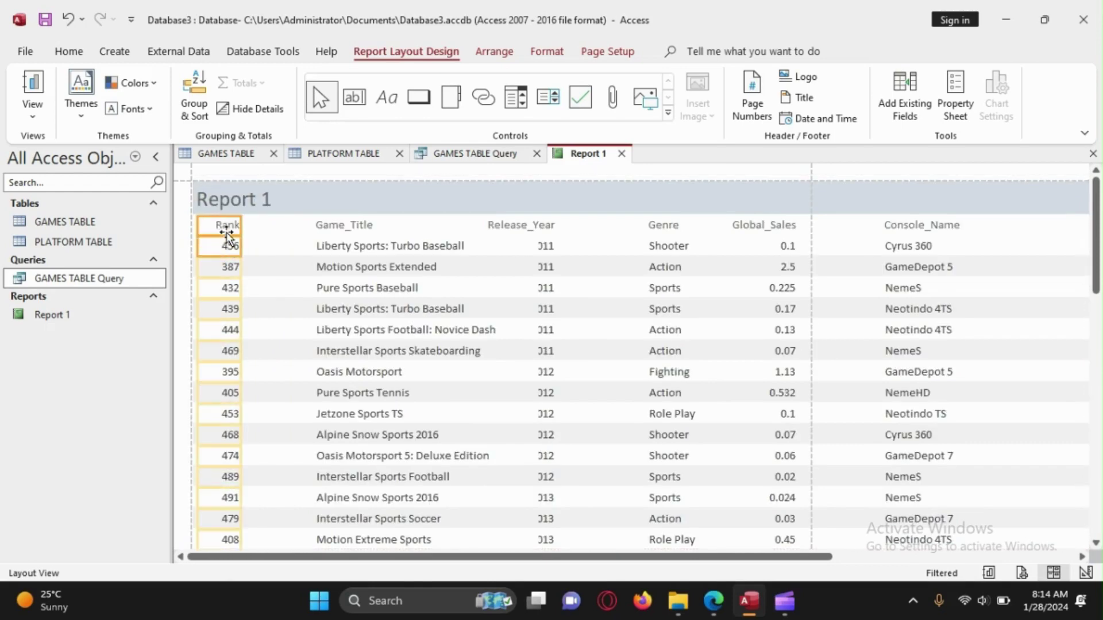
left_click(225, 227, "ctrl")
left_click_drag(225, 228, 221, 231)
left_click(270, 247)
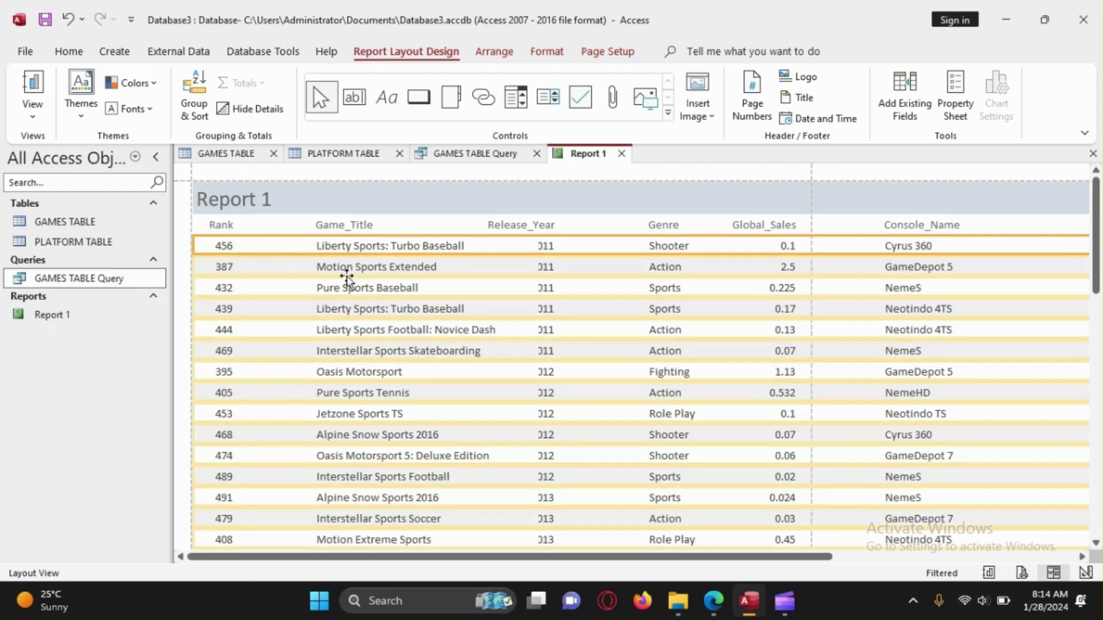
Move the Game_Title column close beside Rank and shift the Release_Year column slightly towards it.
mouse_move(713, 600)
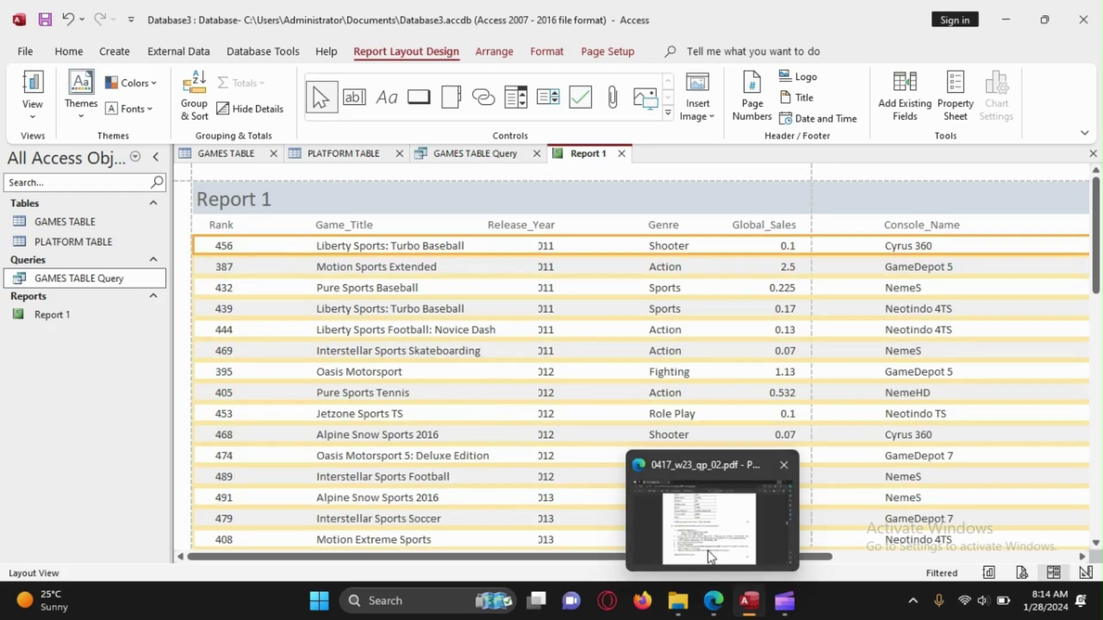
mouse_move(708, 550)
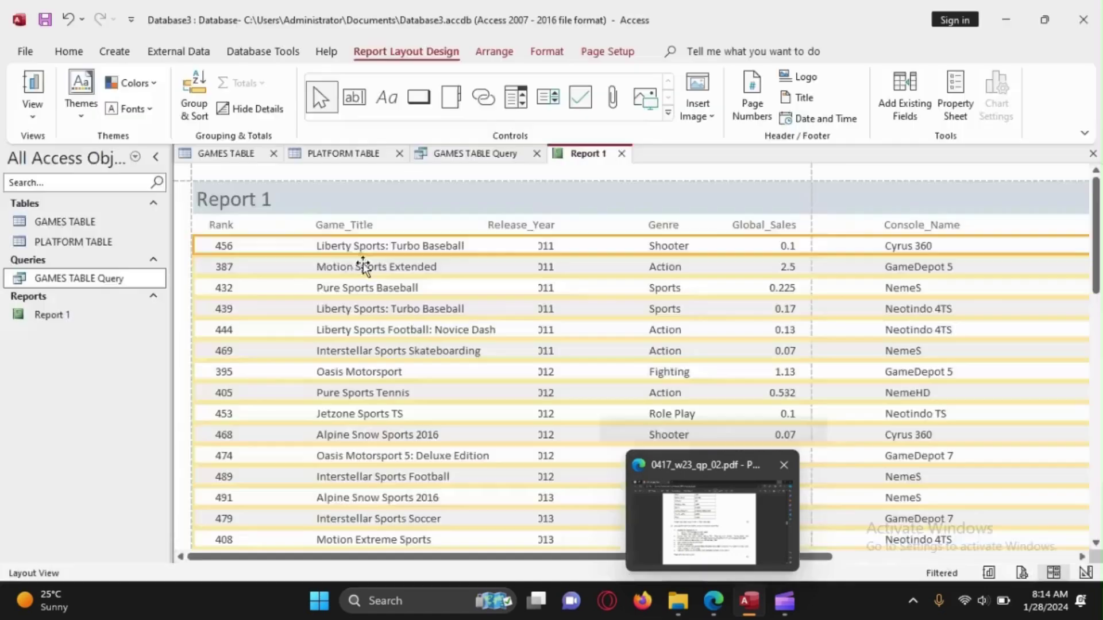
left_click(338, 230)
left_click_drag(342, 229, 272, 229)
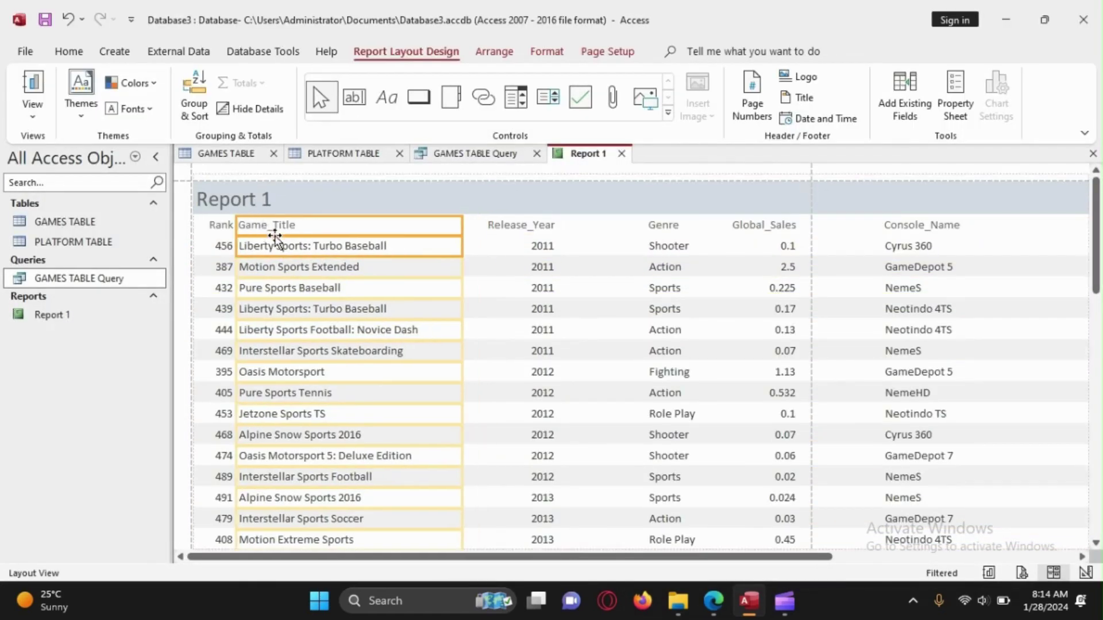
left_click(514, 225)
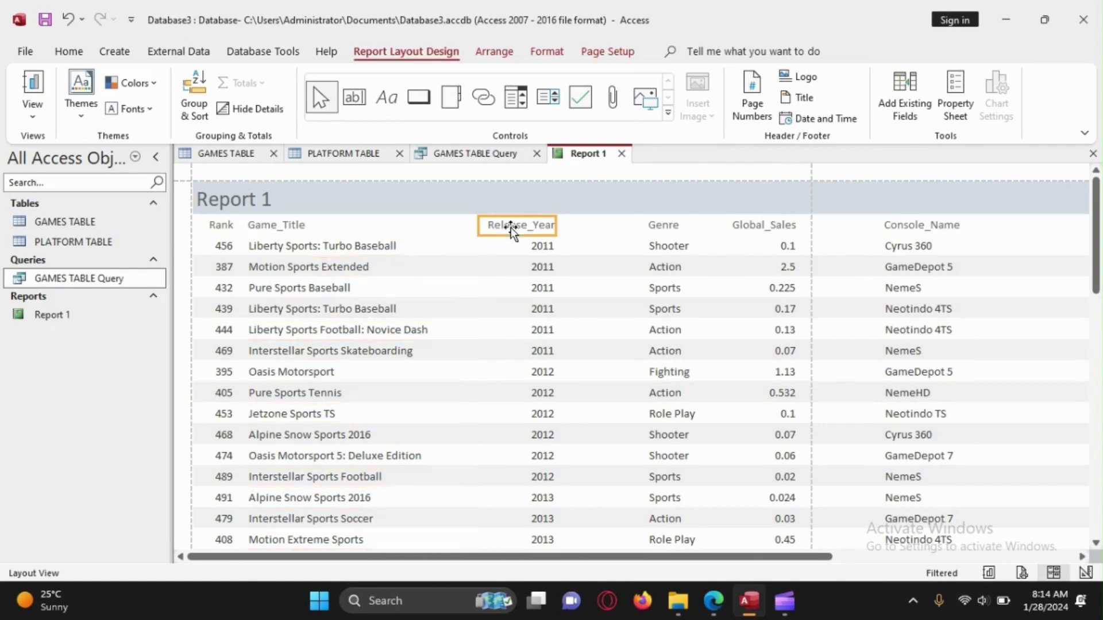
left_click_drag(479, 225, 483, 227)
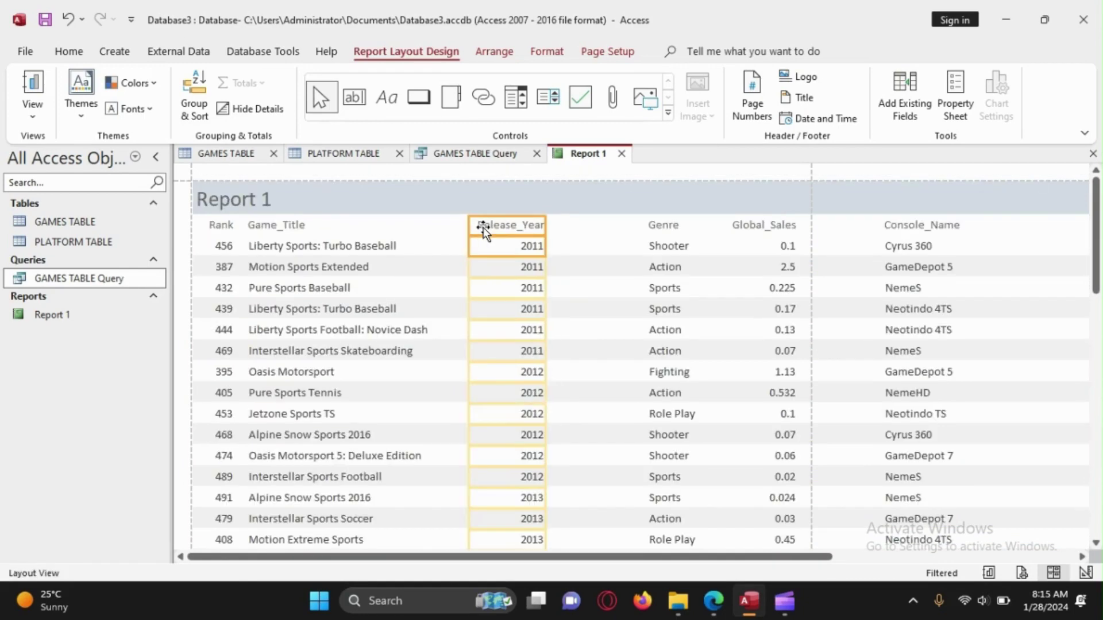
left_click(607, 327)
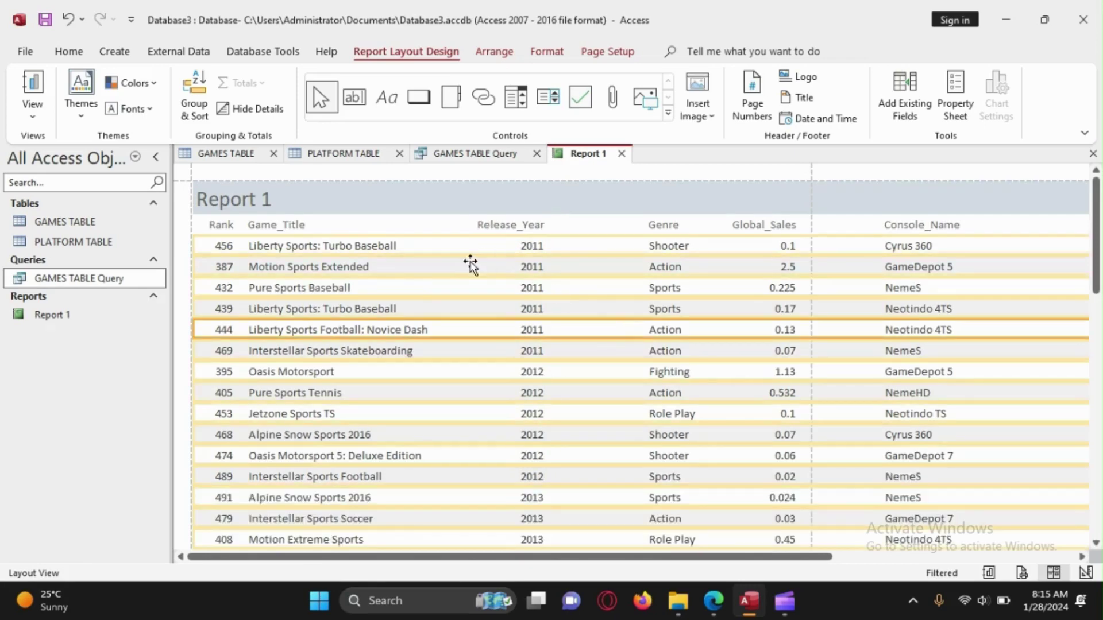
Move the Genre column directly beside Release_Year, narrow it, and place the Global_Sales column right after it.
mouse_move(722, 588)
mouse_move(719, 536)
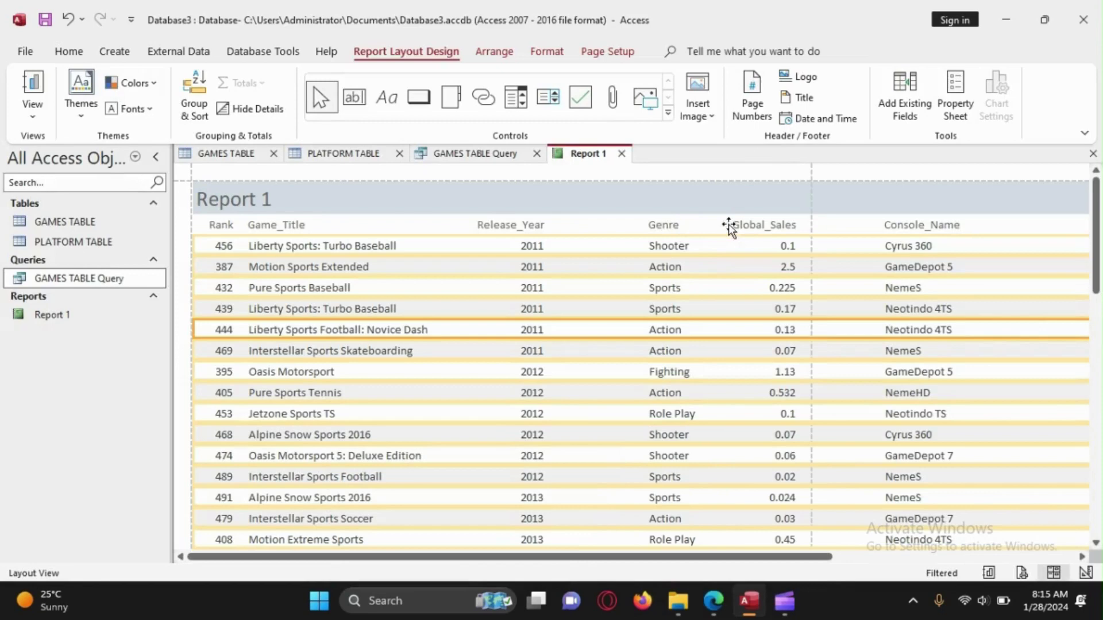
left_click(666, 224)
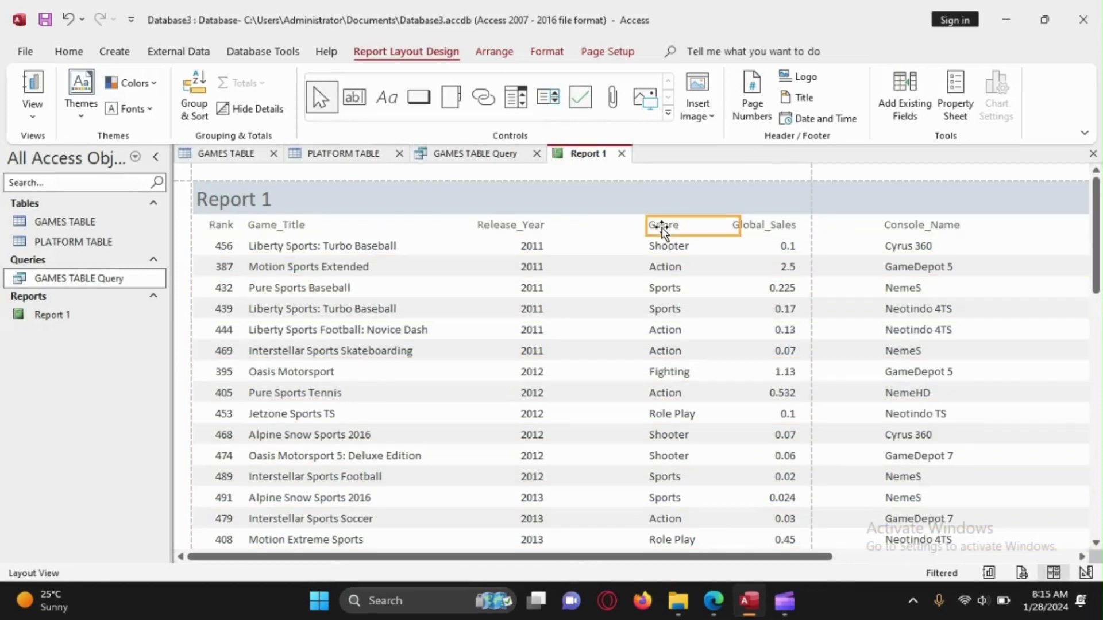
left_click(664, 246)
left_click_drag(675, 233, 620, 224)
left_click(753, 229)
left_click(764, 247)
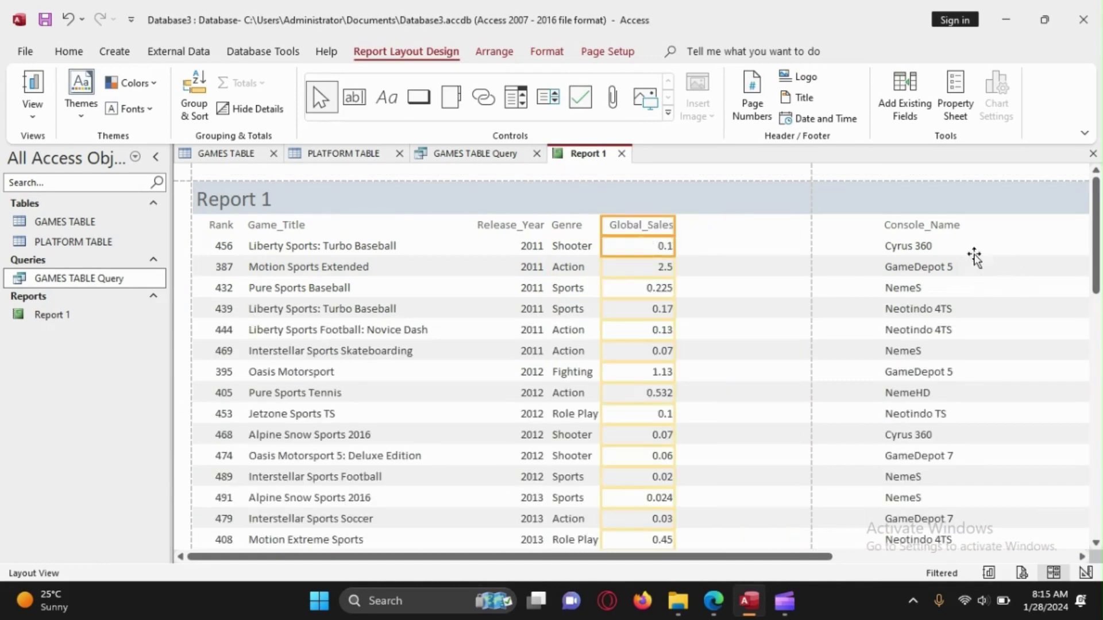
Move the Console_Name column beside Global_Sales and narrow it to fit within the page width.
left_click(935, 232)
left_click_drag(926, 229, 801, 224)
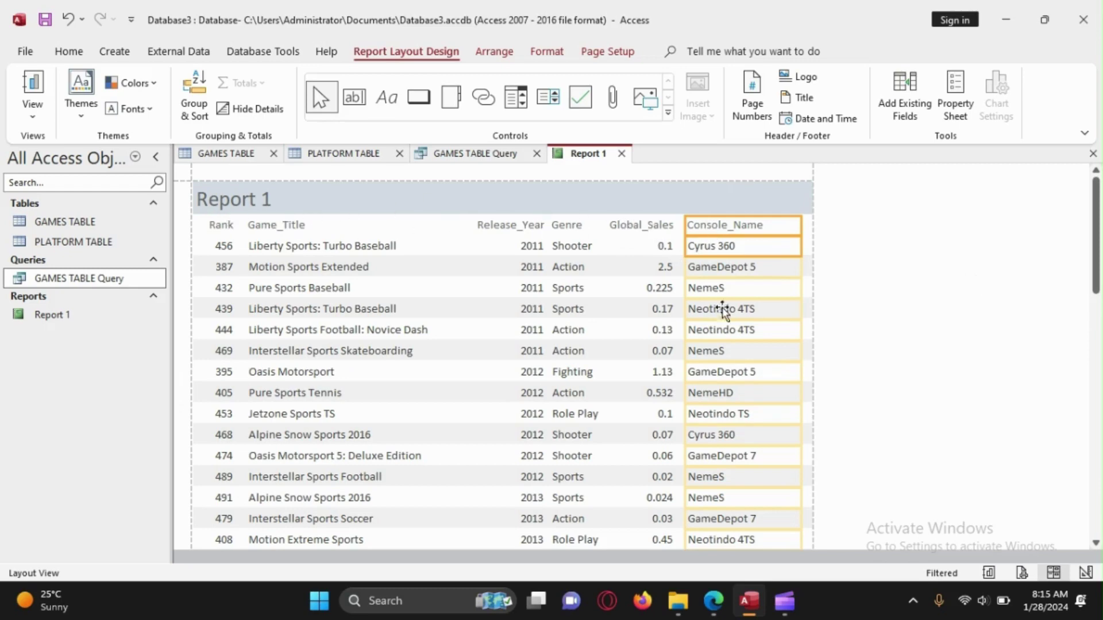
scroll(723, 310, "down", 10)
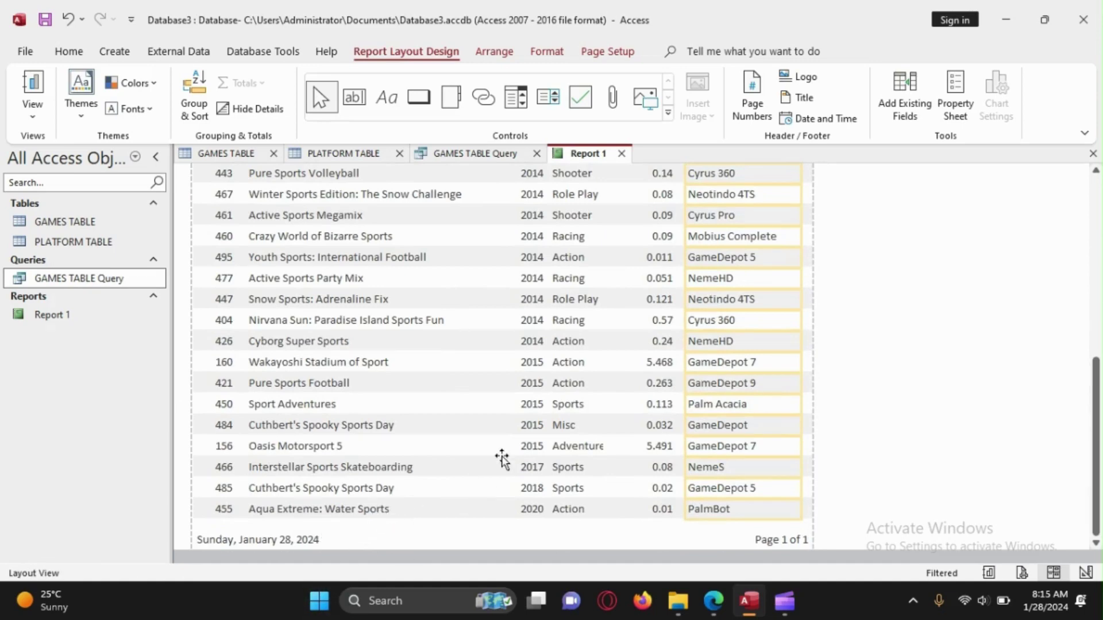
scroll(513, 404, "up", 10)
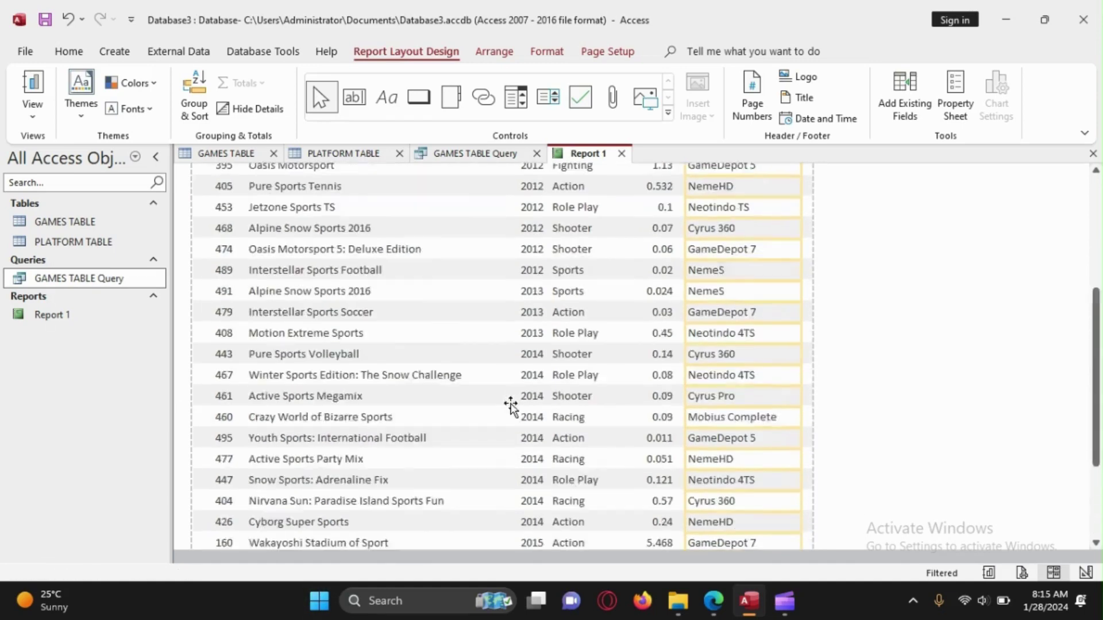
left_click_drag(672, 316, 569, 158)
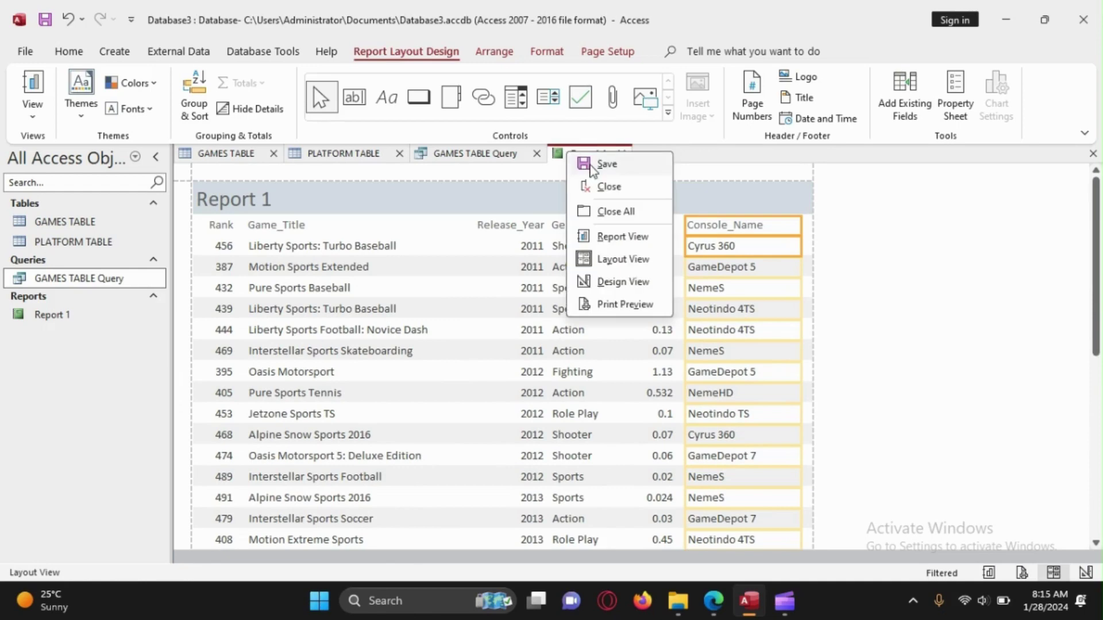
key("Escape")
right_click(585, 160)
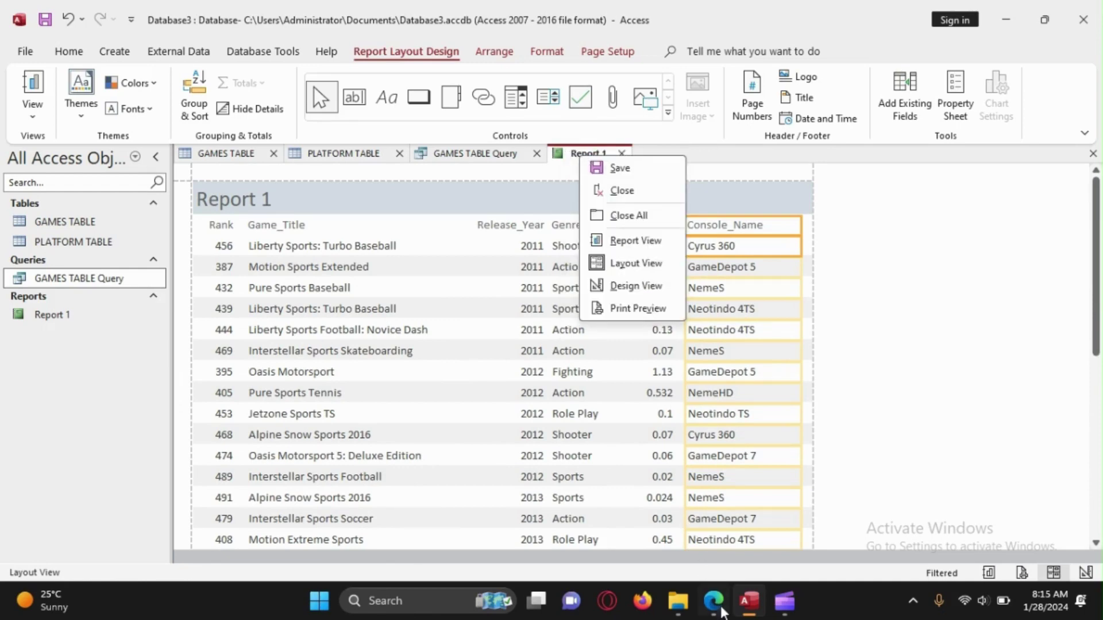
key("Escape")
Switch to 0417_w23_qp_02.pdf in Edge, review the report requirements, and copy the title "Sports titles released since 2011".
key("alt+Tab")
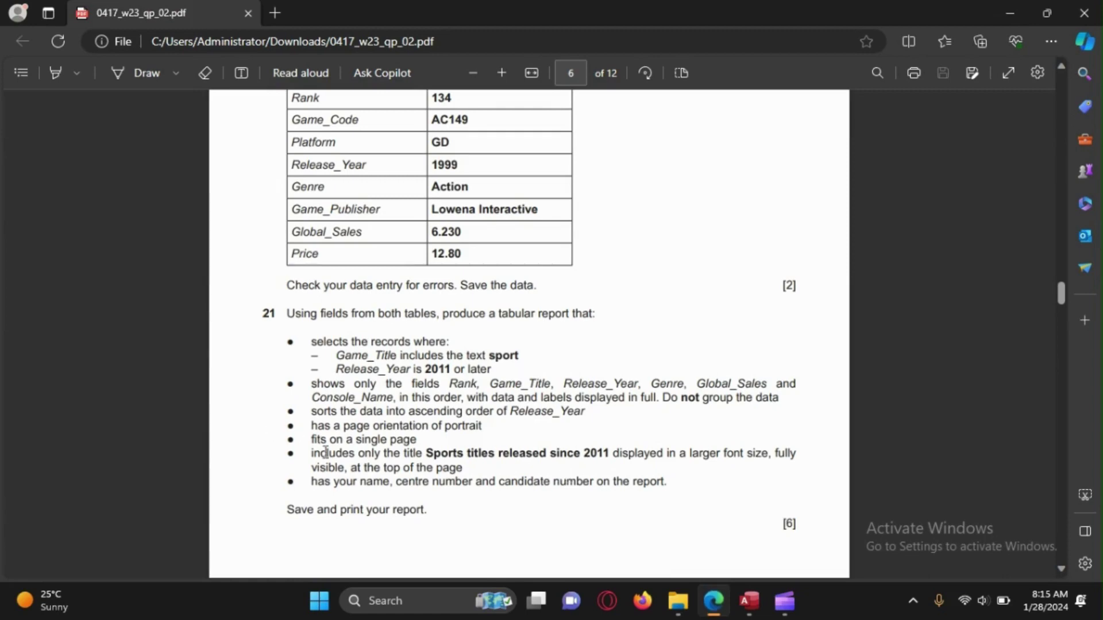
left_click_drag(304, 347, 397, 429)
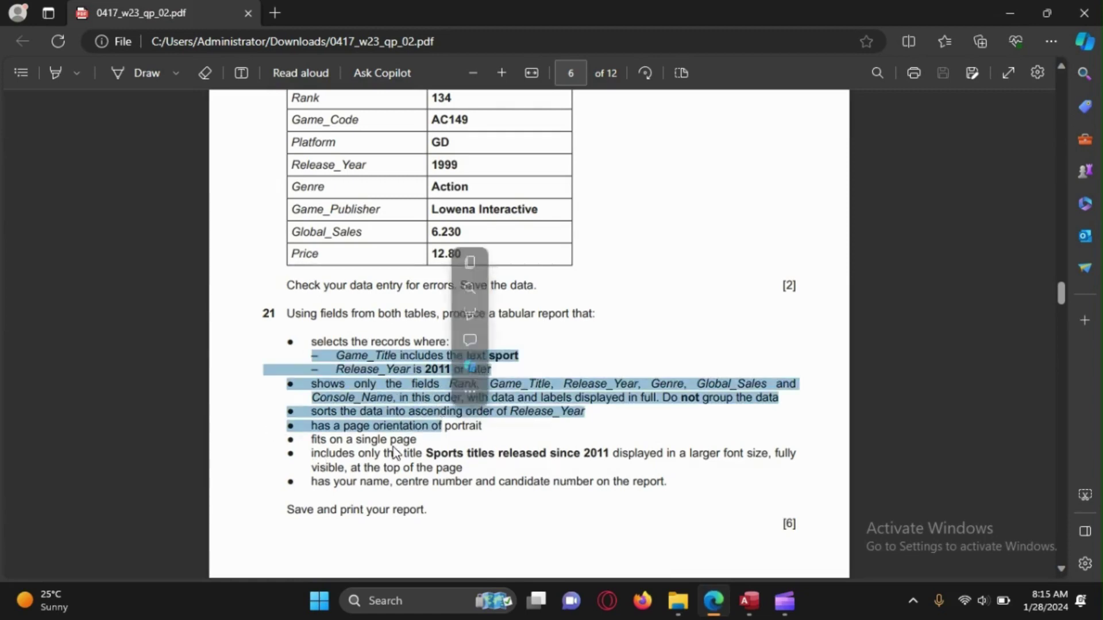
left_click(333, 454)
left_click_drag(311, 451, 485, 482)
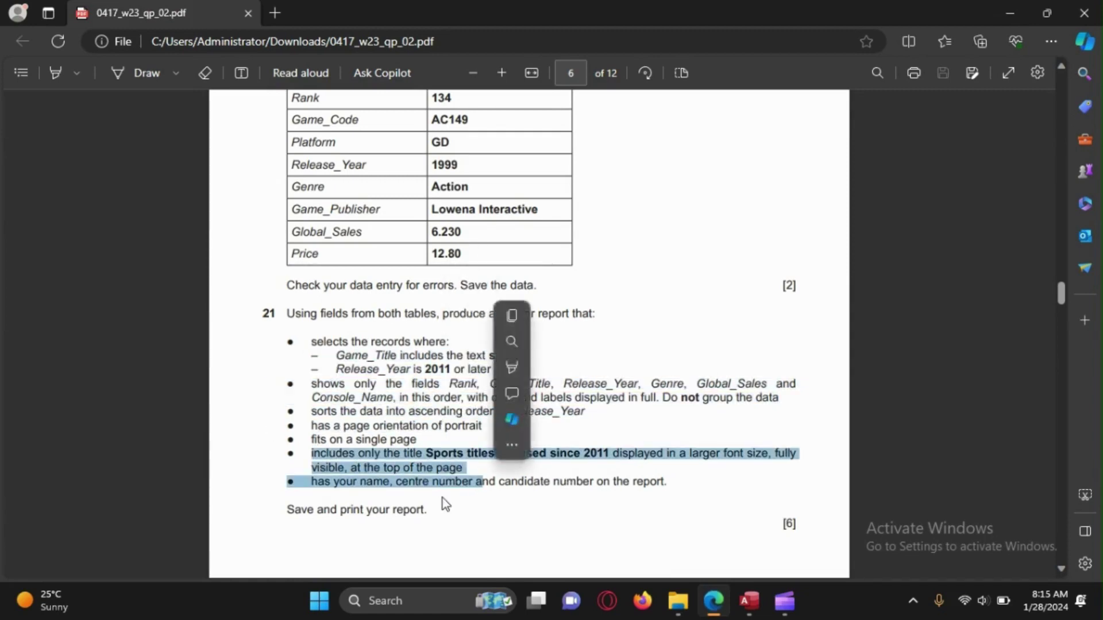
left_click(446, 499)
left_click_drag(426, 454, 611, 460)
key("ctrl+c")
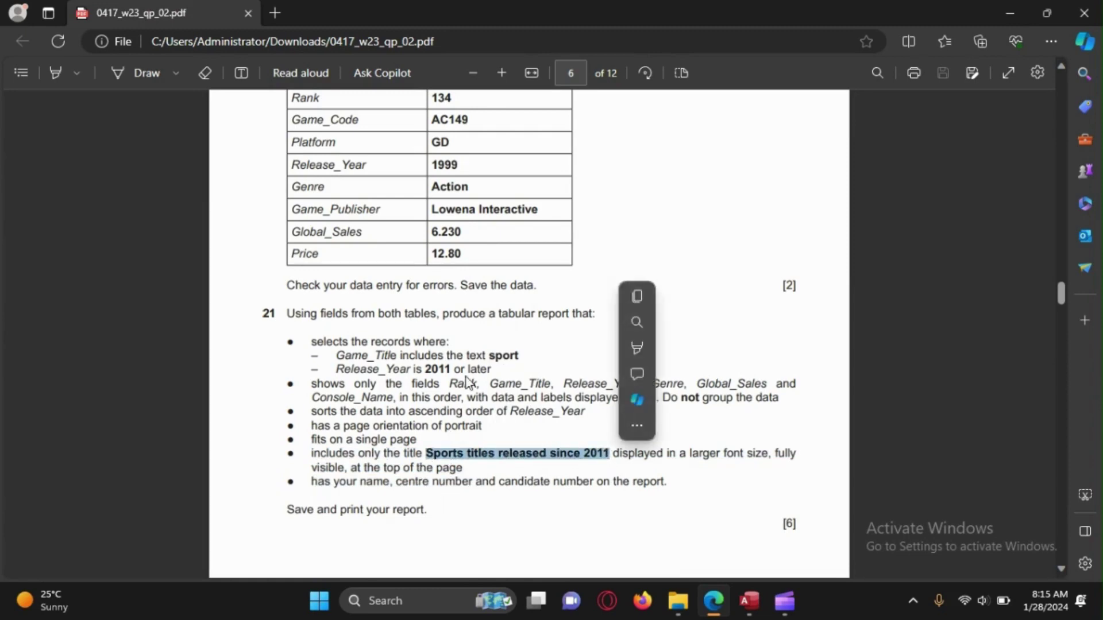
left_click(691, 409)
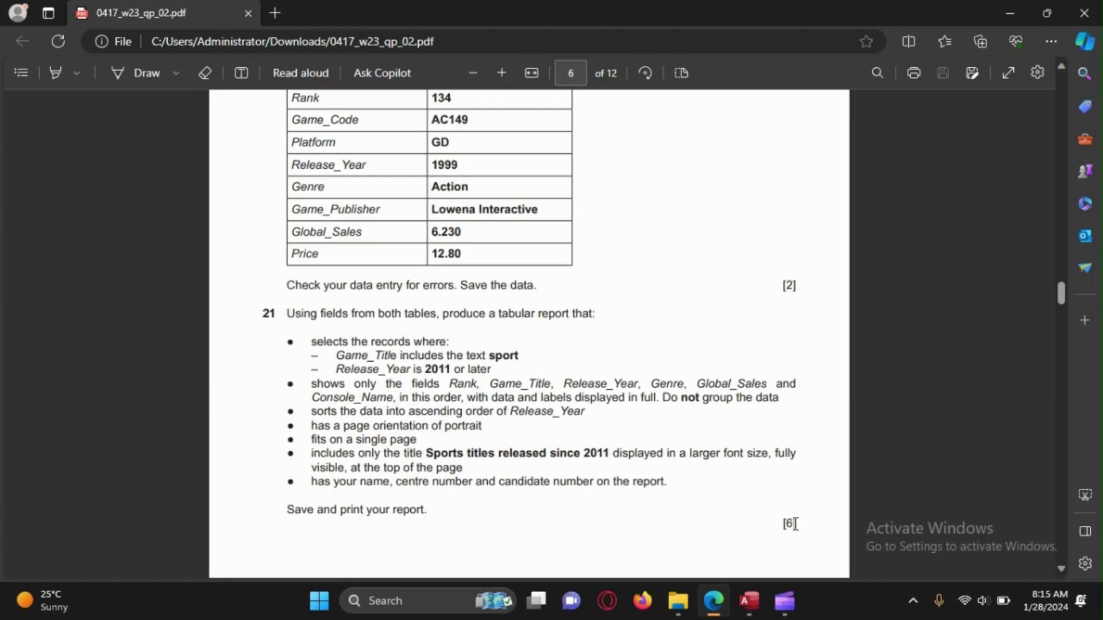
left_click_drag(639, 453, 768, 458)
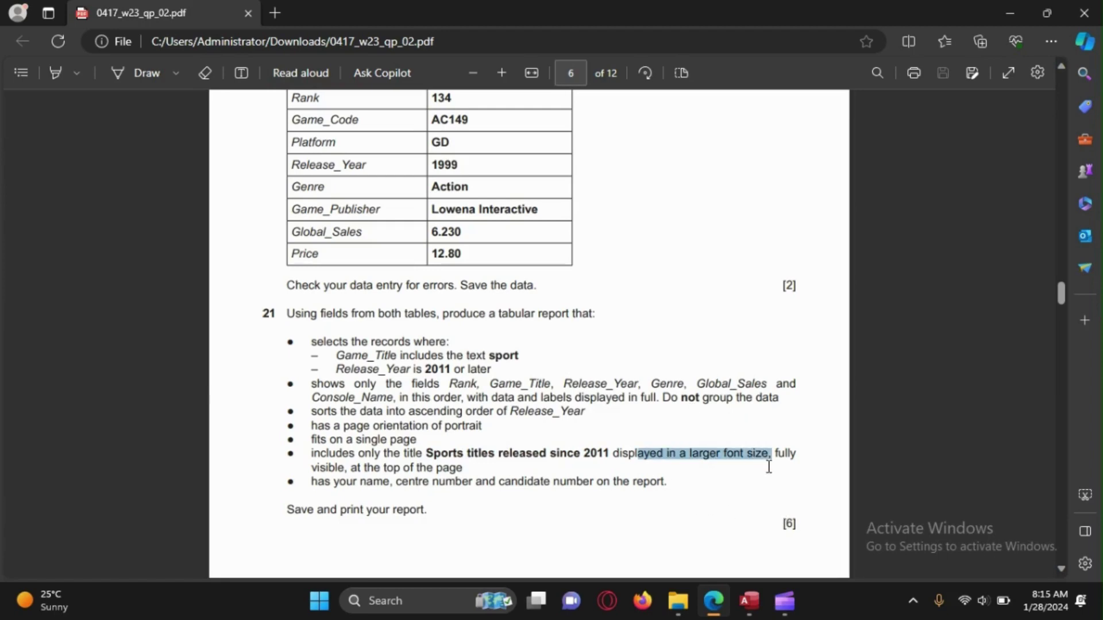
left_click(642, 478)
Switch back to Access and open Report 1 in Design View.
left_click(749, 601)
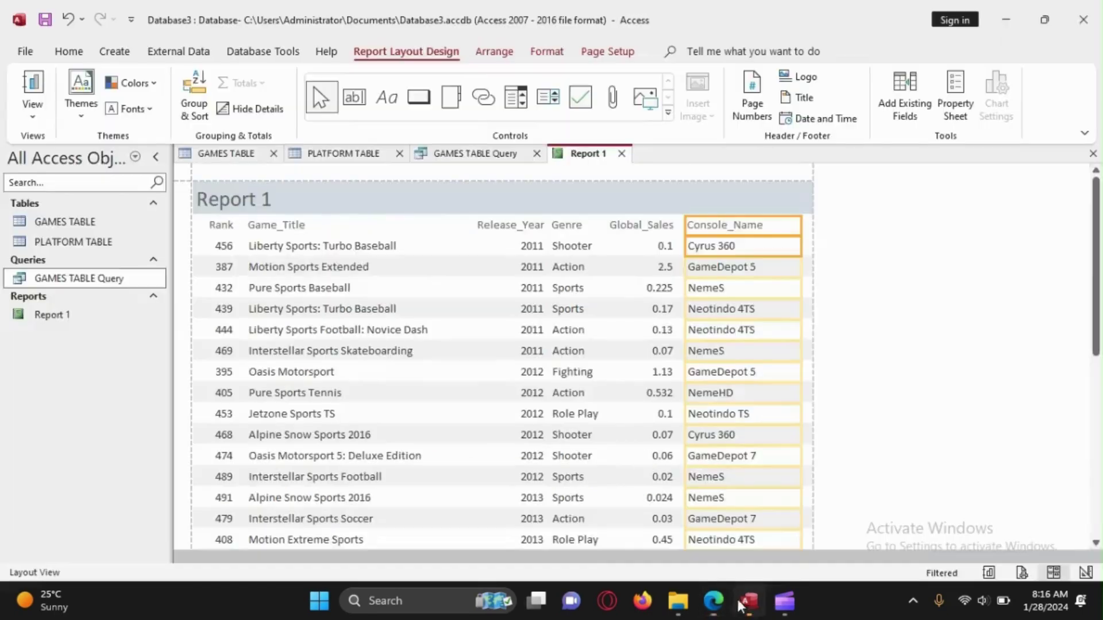
right_click(584, 153)
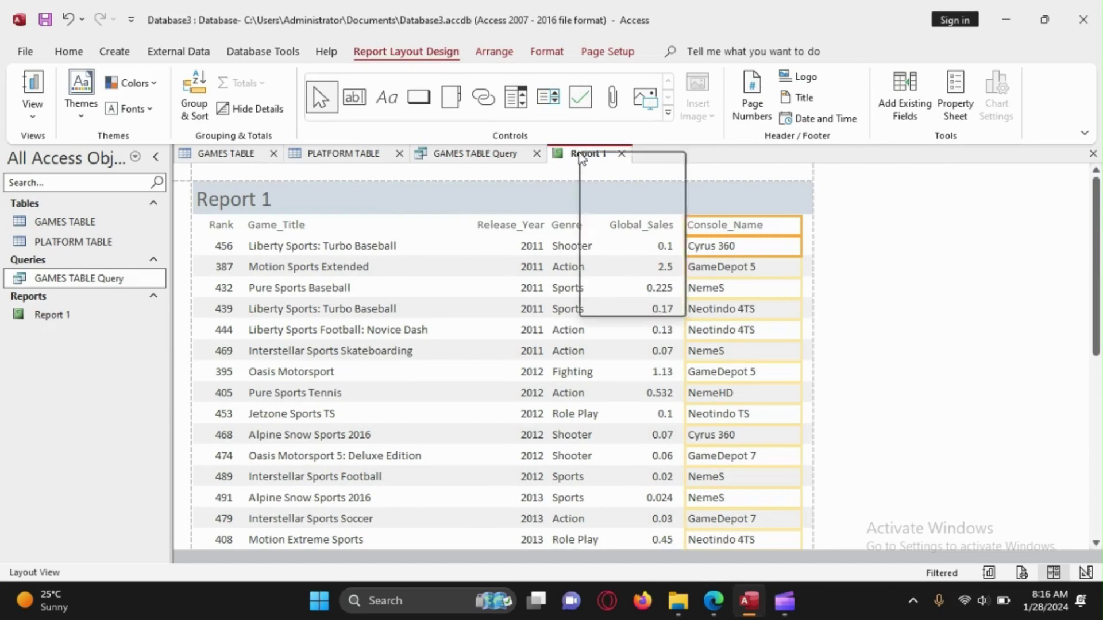
left_click(624, 282)
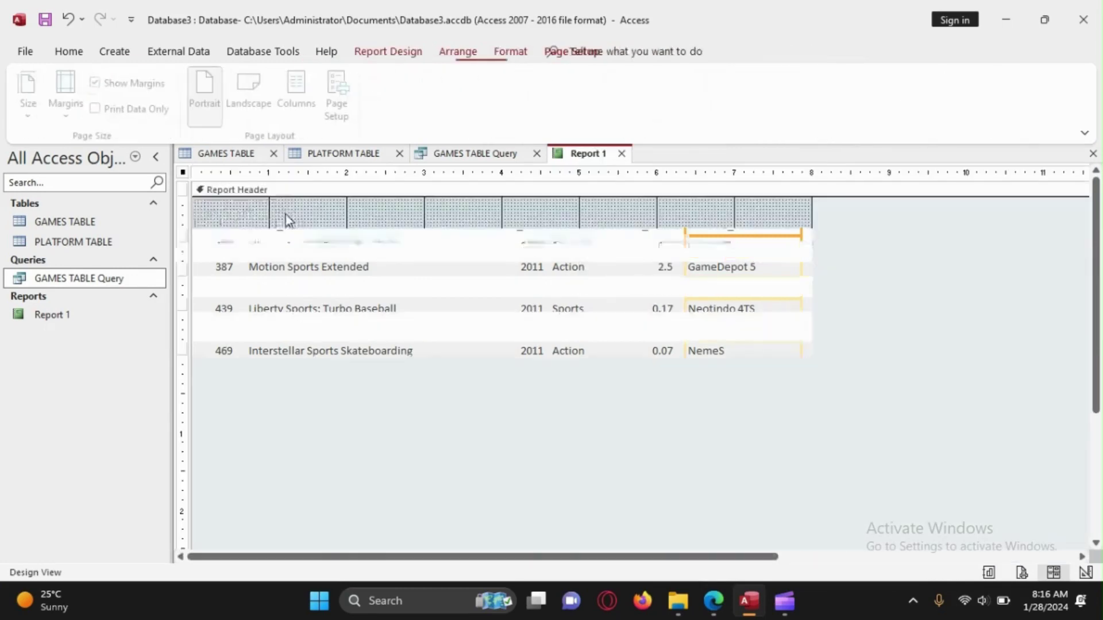
Replace the title text in the report header with the copied text "Sports titles released since 2011".
left_click(269, 212)
left_click(269, 208)
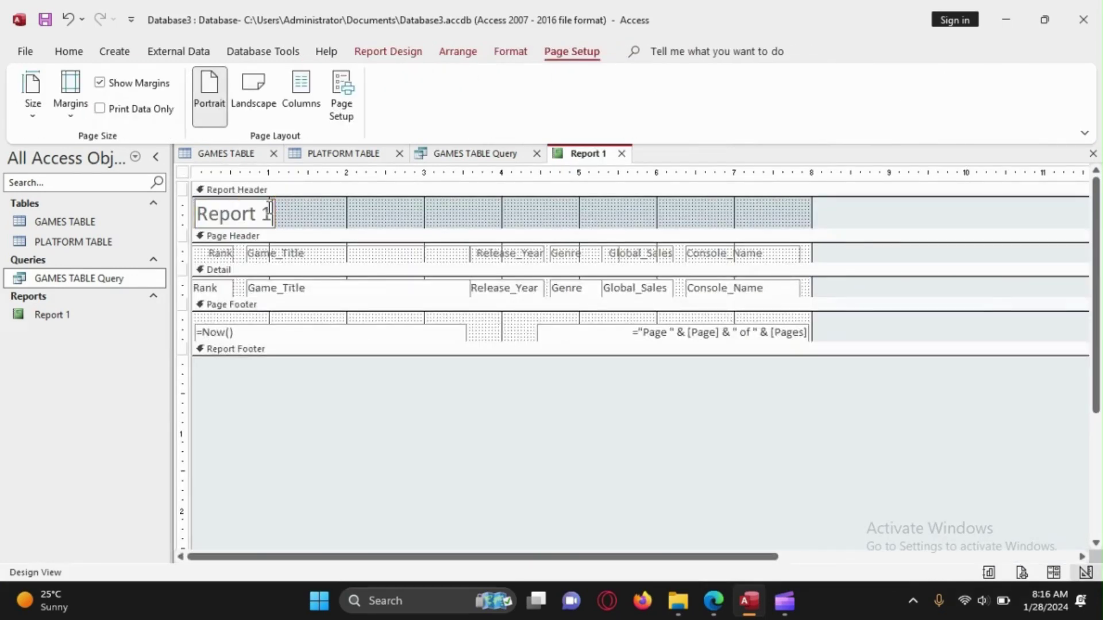
key("BackSpace")
key("BackSpace")
key("BackSpace")
key("BackSpace")
key("BackSpace")
key("BackSpace")
key("BackSpace")
key("BackSpace")
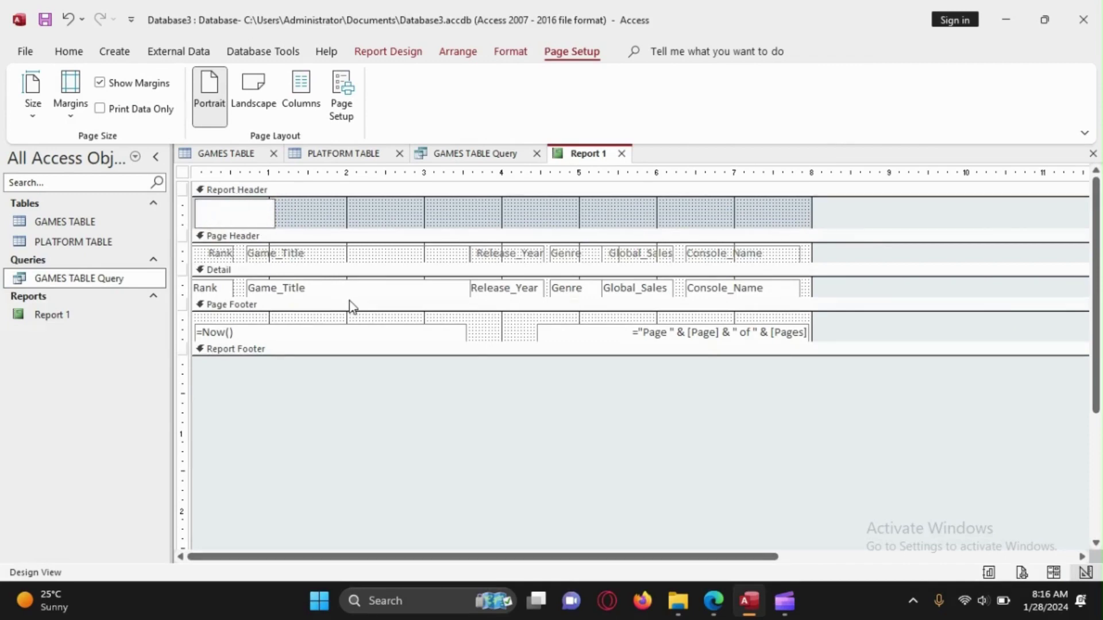
key("ctrl+v")
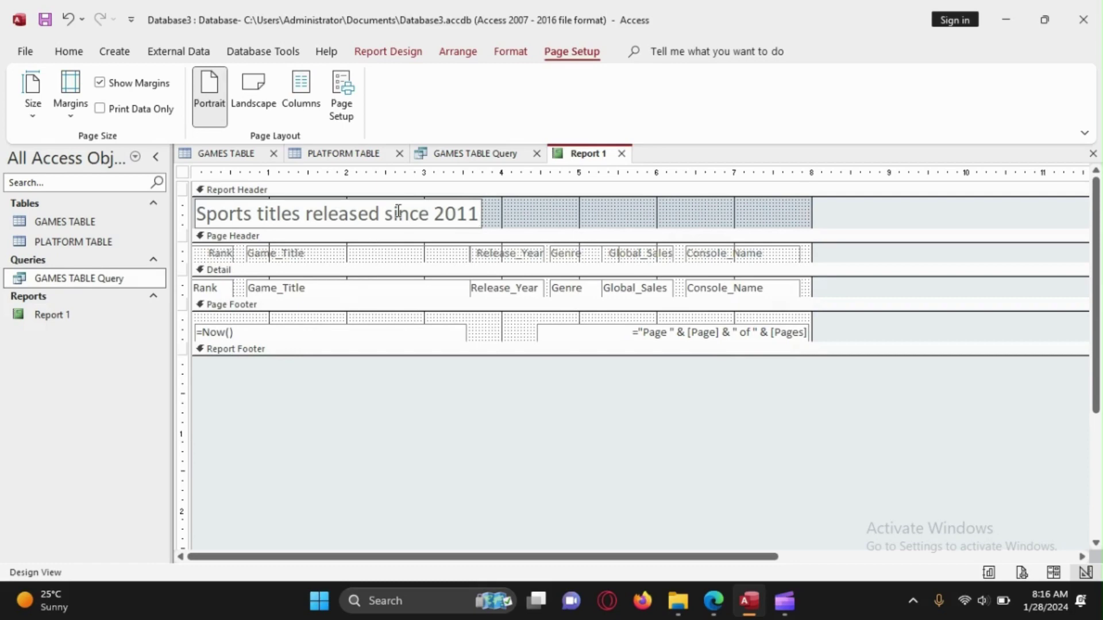
Increase the Report Header section to about 0.6 inch tall and set the title's font size to 28.
left_click(392, 229)
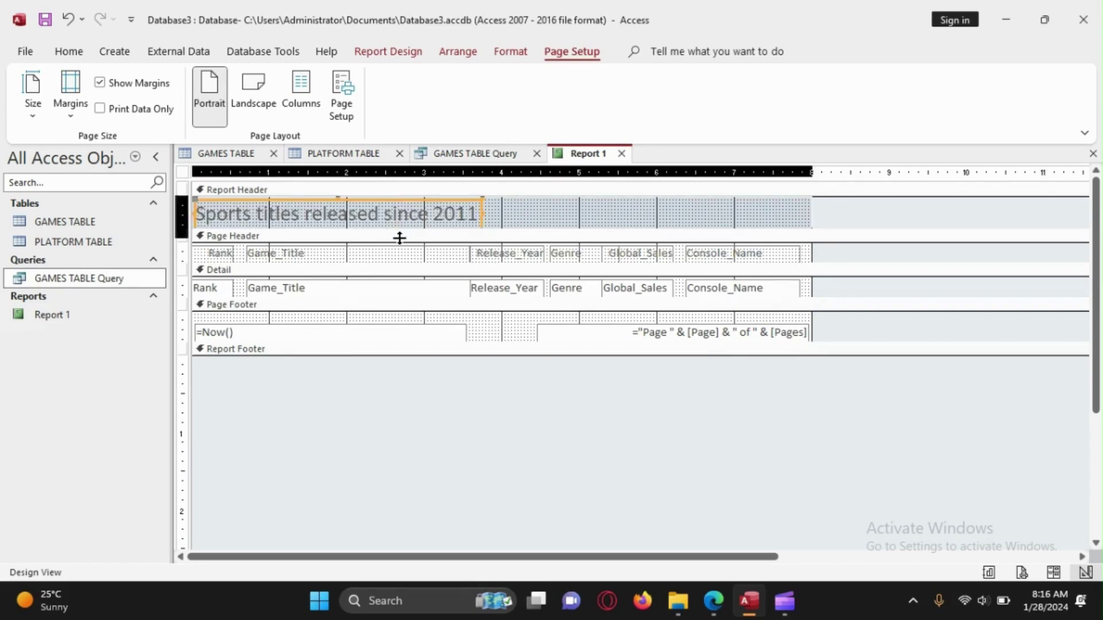
left_click_drag(399, 237, 401, 253)
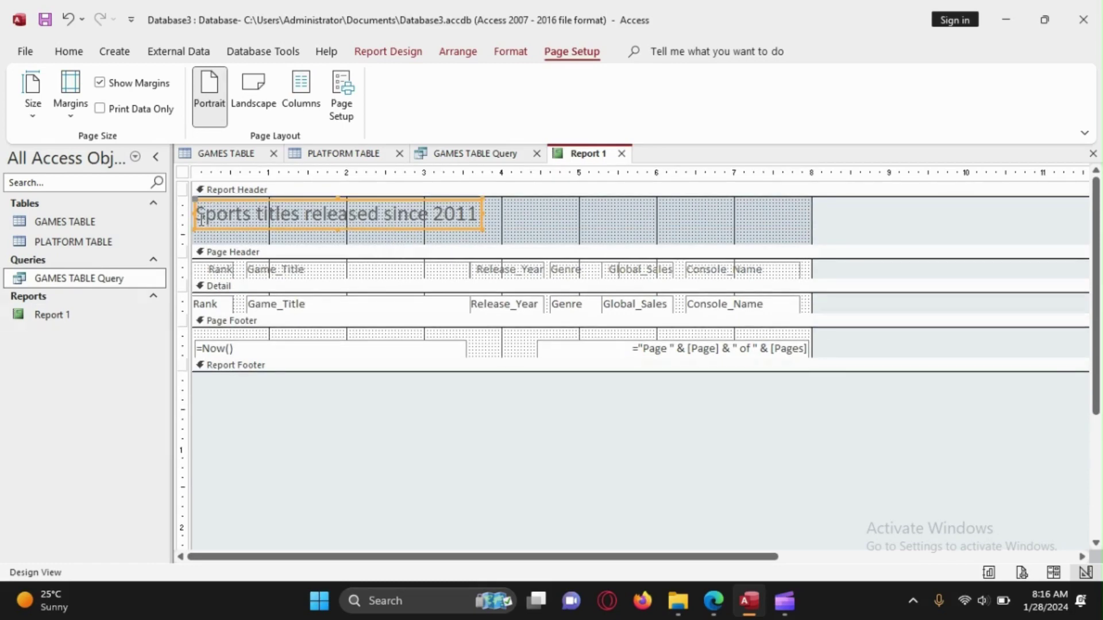
left_click_drag(201, 219, 388, 233)
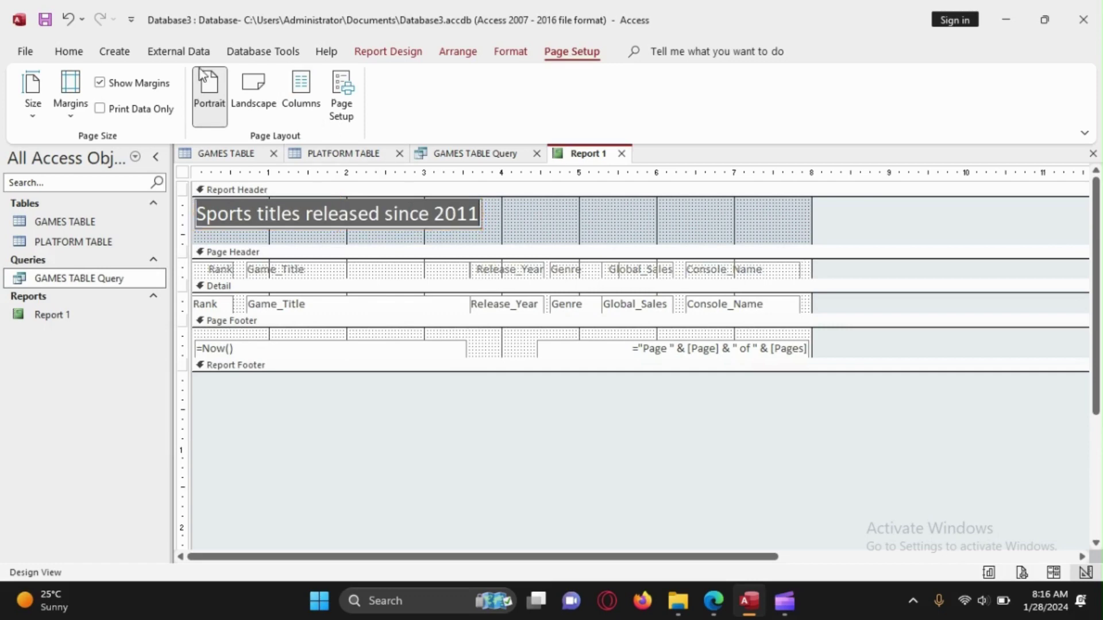
left_click(70, 52)
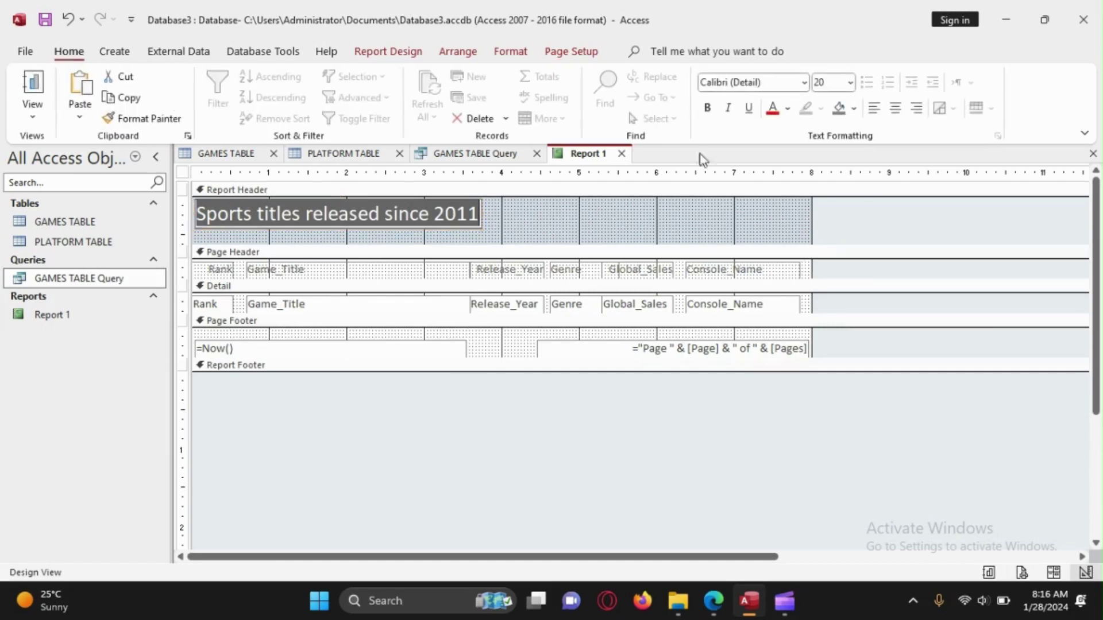
left_click(849, 82)
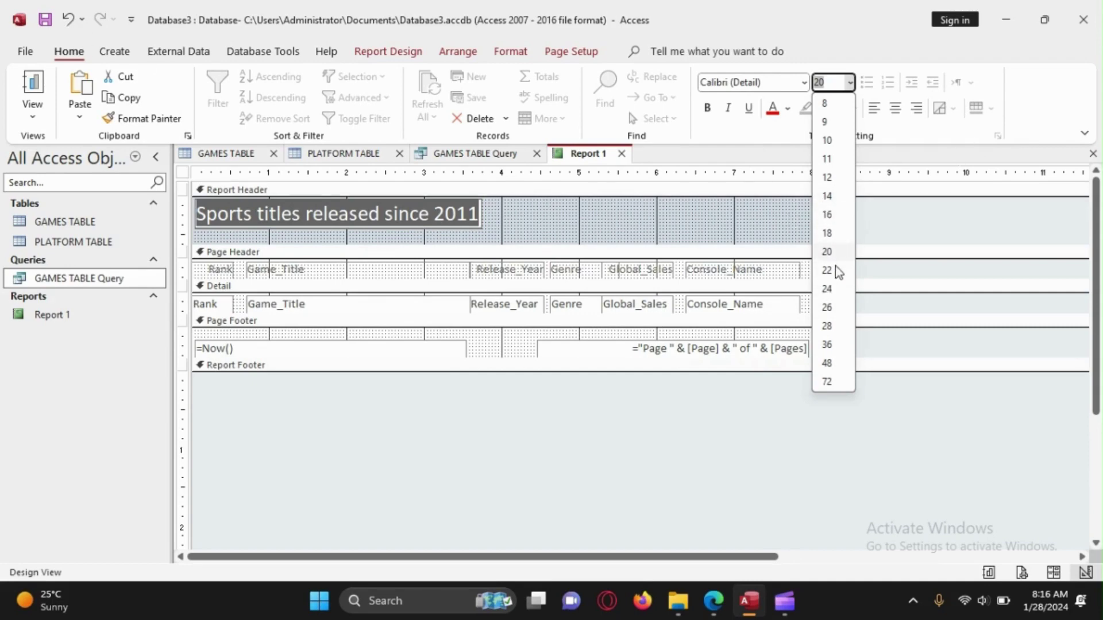
left_click(827, 327)
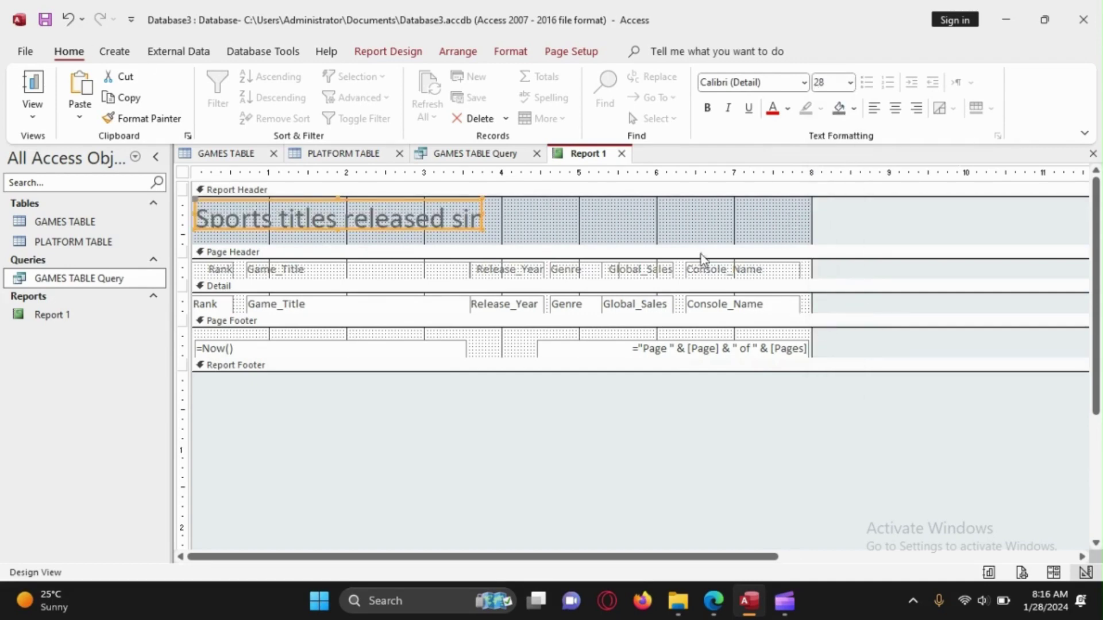
Enlarge the title's box to about 5 inches wide and slightly taller so the whole title fits.
left_click_drag(489, 216, 513, 216)
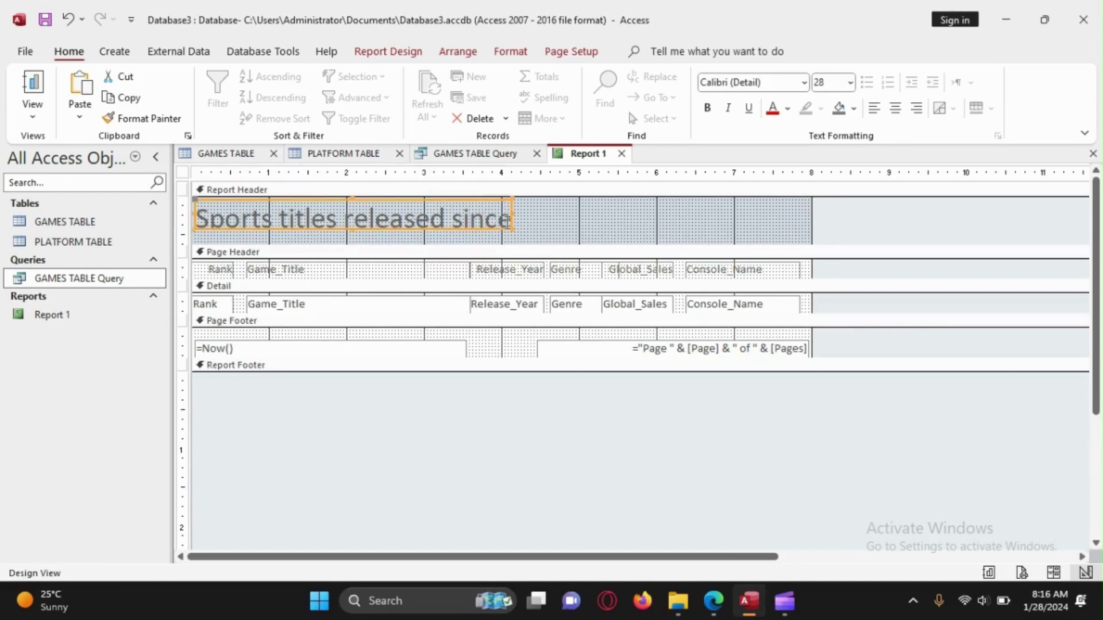
left_click_drag(354, 229, 360, 239)
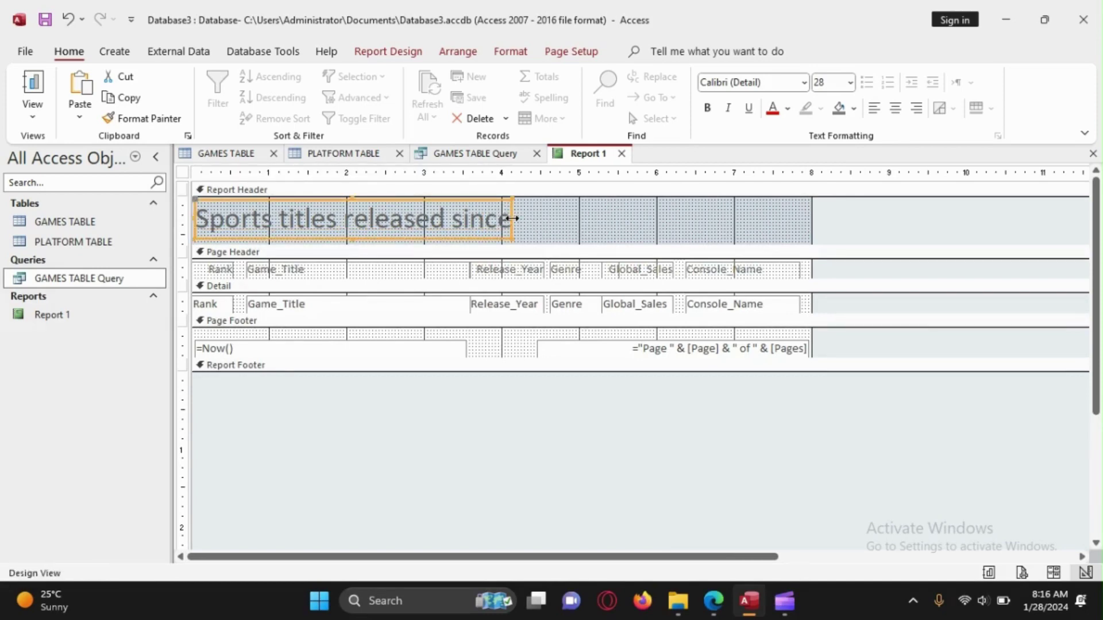
left_click_drag(512, 217, 586, 222)
left_click(666, 230)
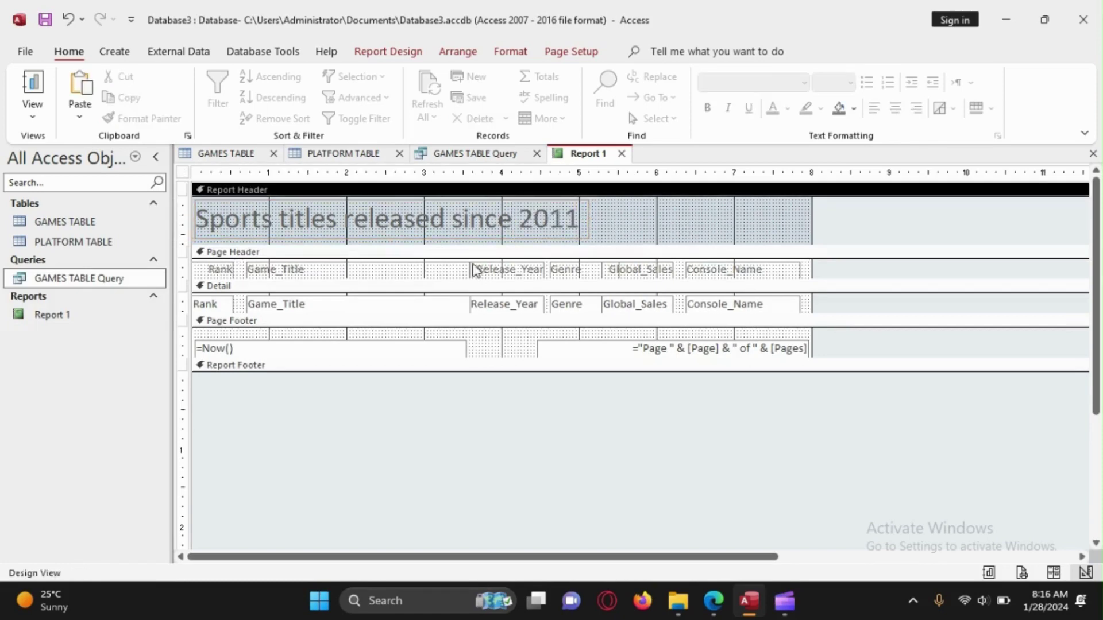
Save the report and check its title, columns and footer in Report View.
right_click(584, 156)
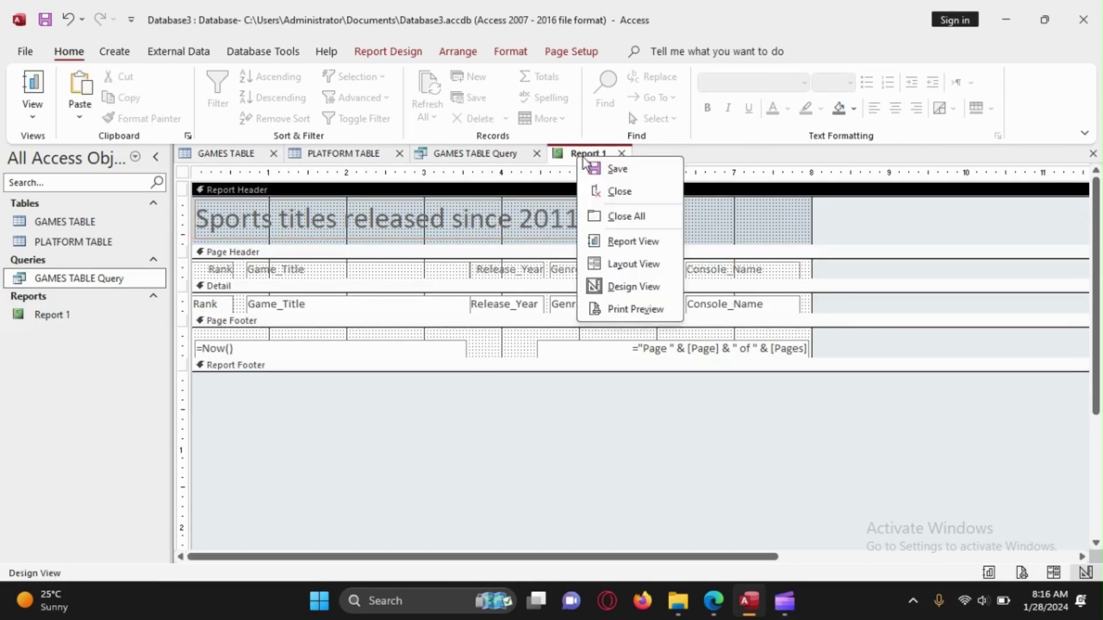
left_click(601, 166)
right_click(584, 157)
left_click(622, 236)
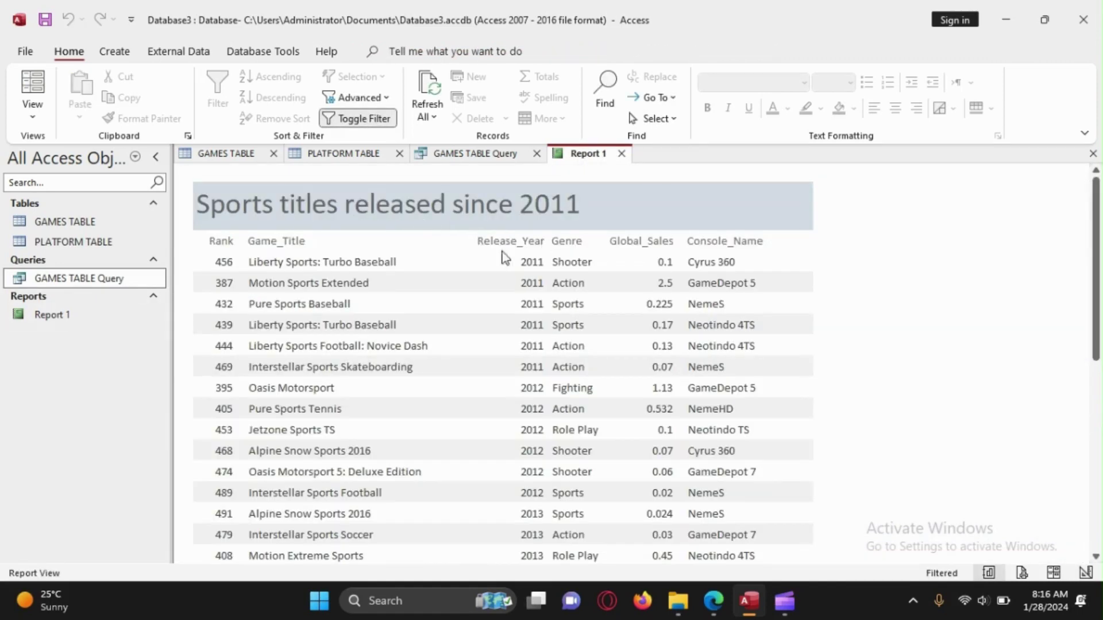
left_click_drag(1100, 282, 1045, 197)
scroll(1005, 353, "down", 6)
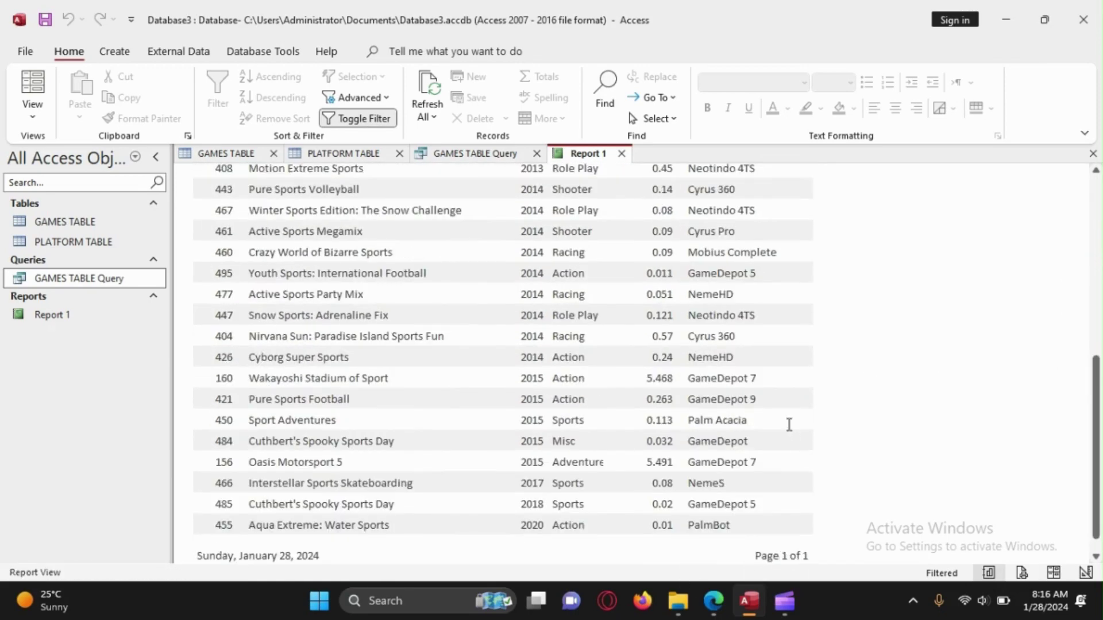
scroll(741, 416, "up", 5)
Switch to 0417_w23_qp_02.pdf in Edge, review the candidate details required on the report, and return to Access.
left_click(713, 601)
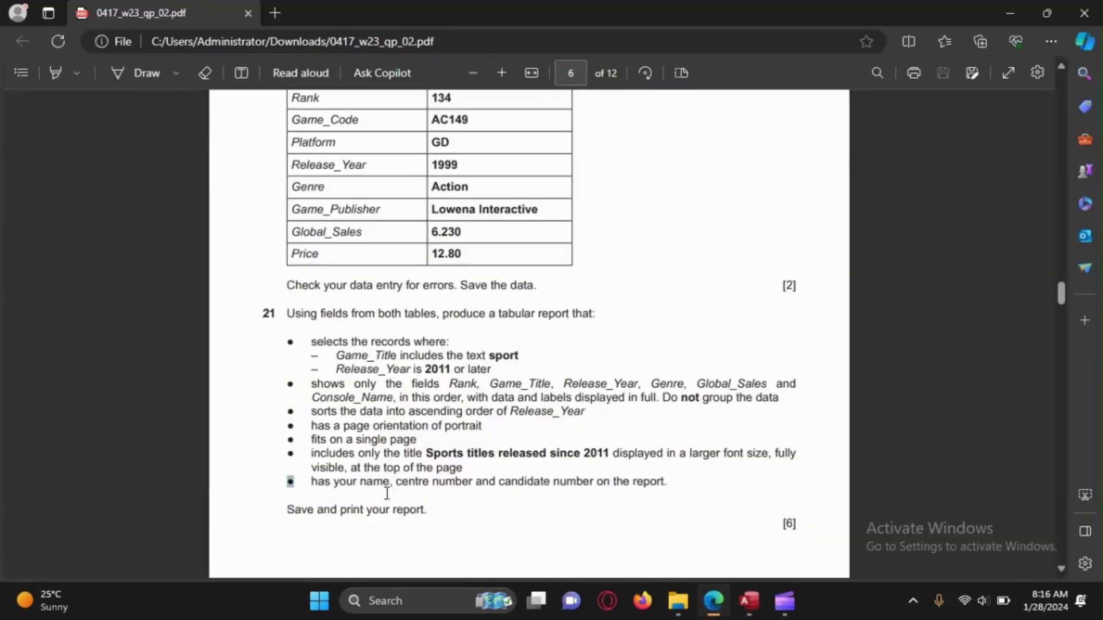
left_click_drag(386, 492, 648, 486)
left_click(494, 425)
left_click(1005, 15)
Open Report 1 in Design View and extend the Report Footer section to about 1.5 inches tall.
right_click(574, 153)
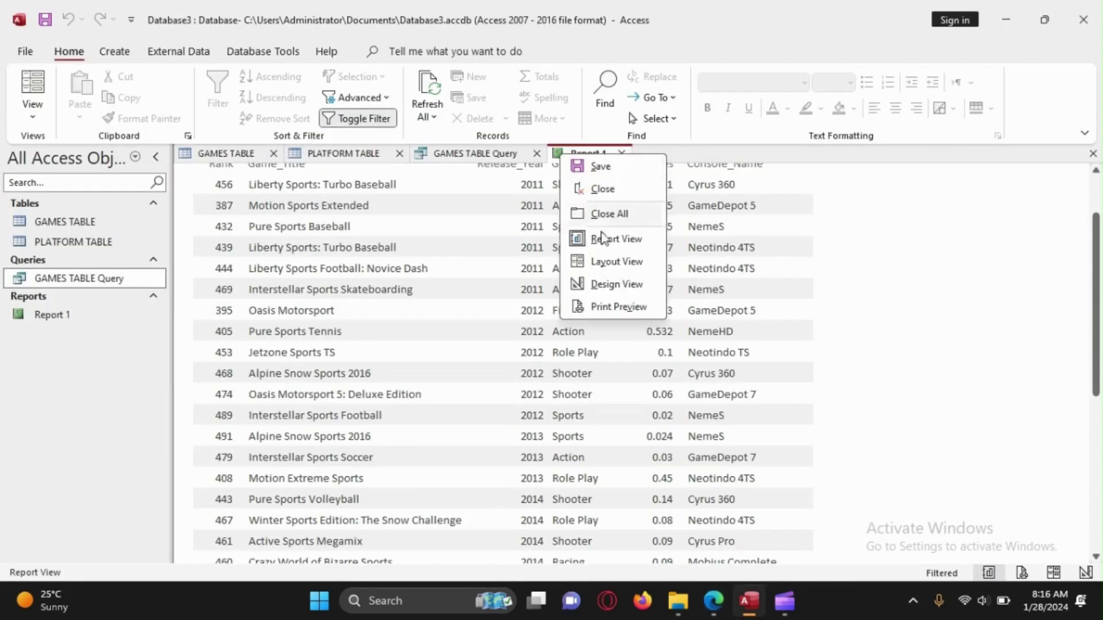
left_click(610, 284)
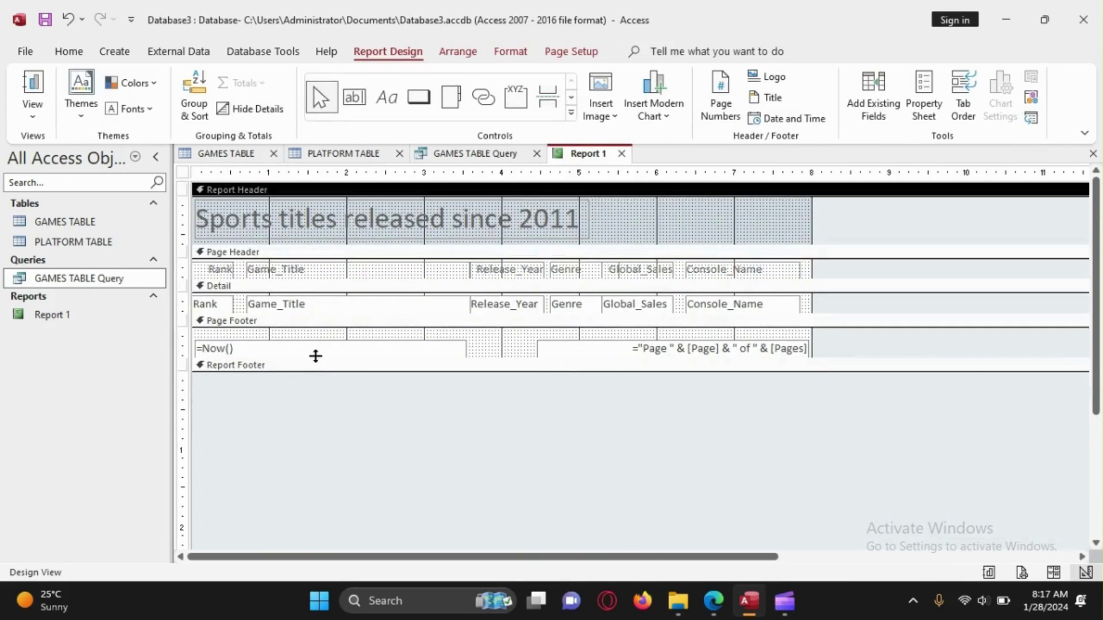
left_click_drag(322, 372, 322, 487)
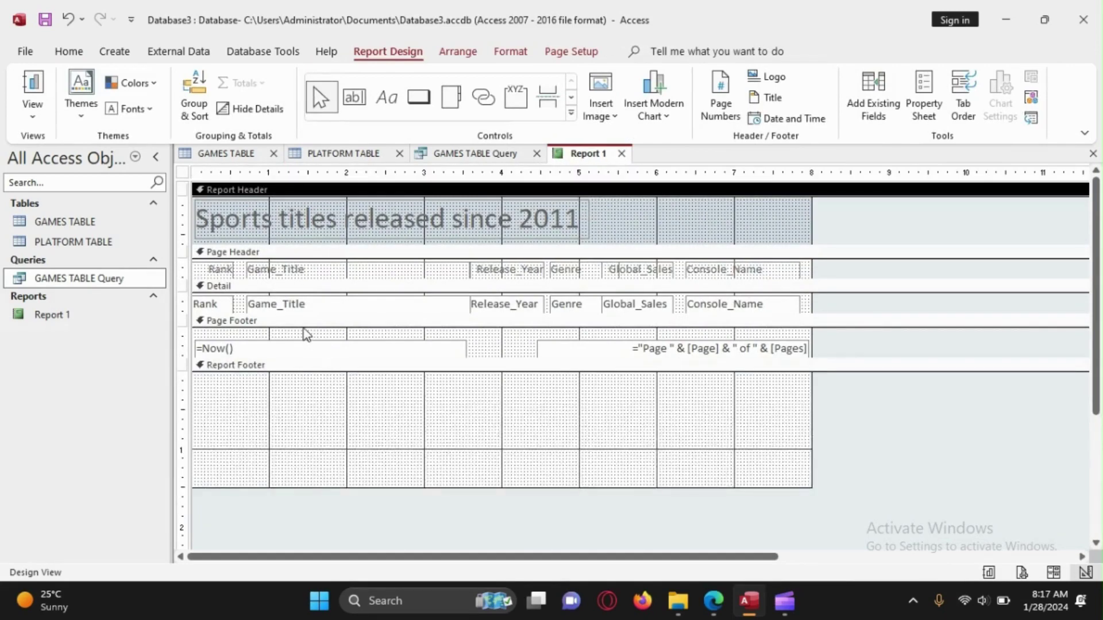
Extend the Page Footer section to about 1 inch tall and set the Detail section to about 0.5 inch.
left_click_drag(280, 313, 280, 374)
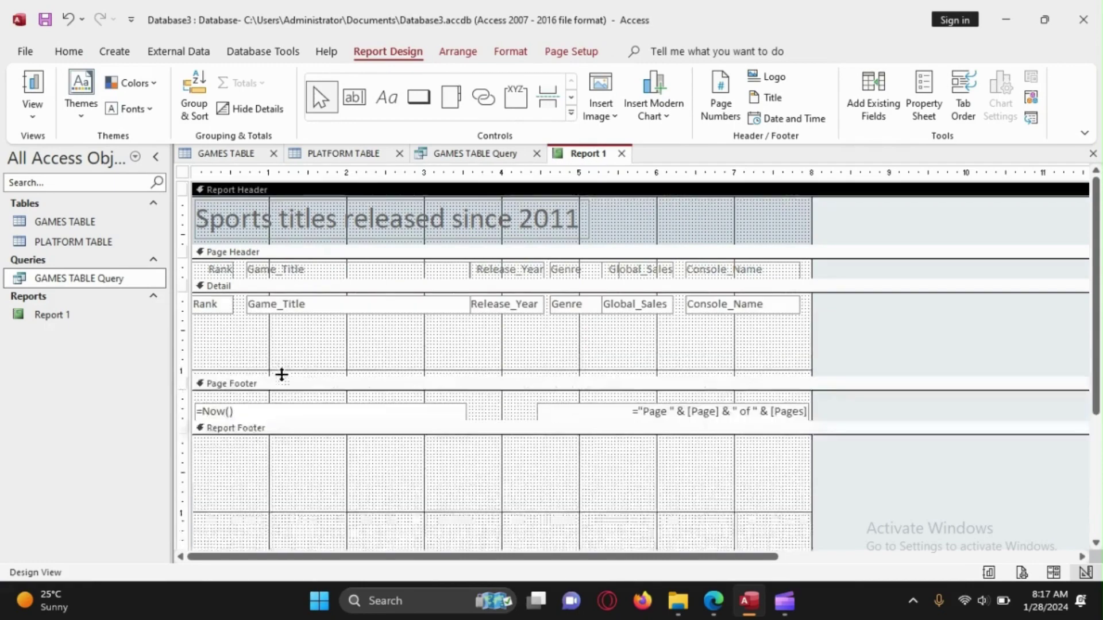
left_click(380, 105)
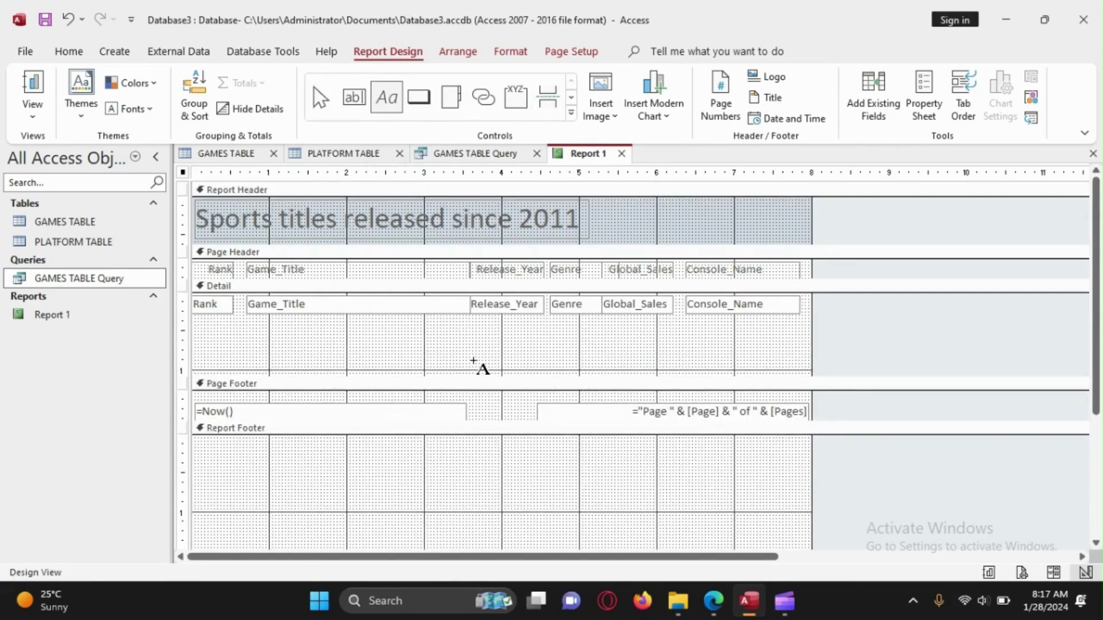
left_click(386, 99)
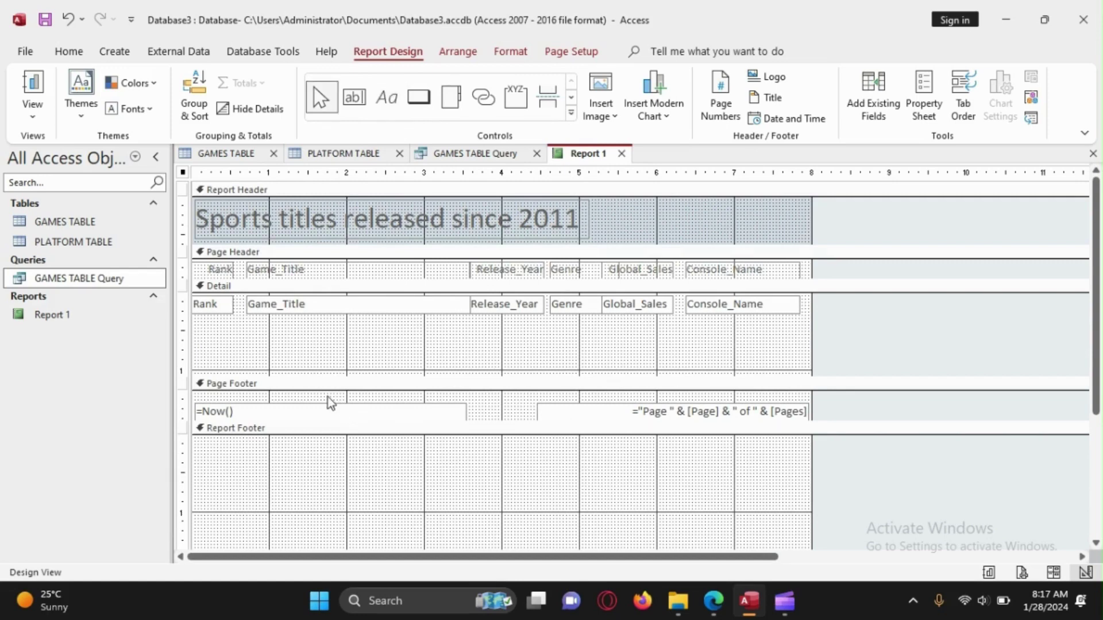
left_click_drag(316, 421, 313, 476)
left_click_drag(283, 377, 275, 329)
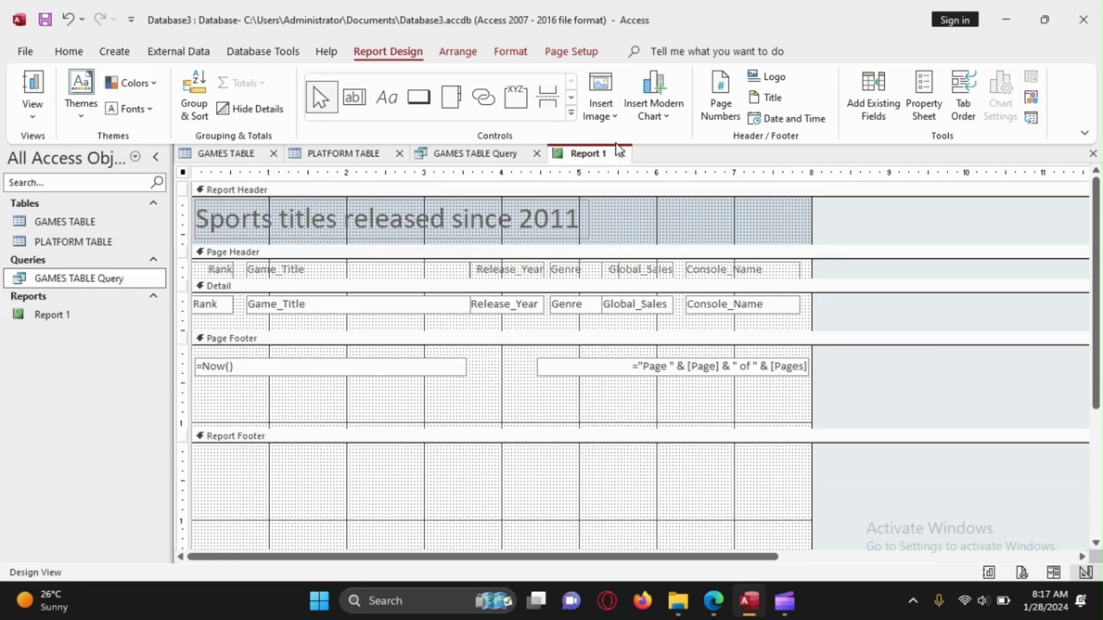
Add a label below the date and page number in the Page Footer containing the candidate's name, centre and candidate number.
left_click(387, 109)
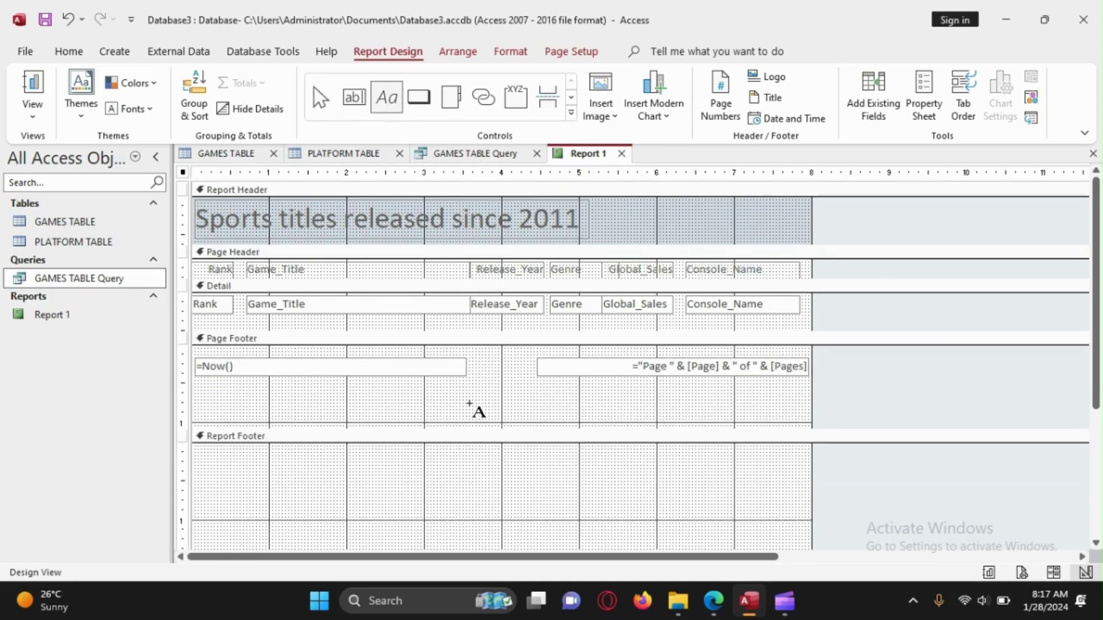
left_click_drag(433, 397, 573, 416)
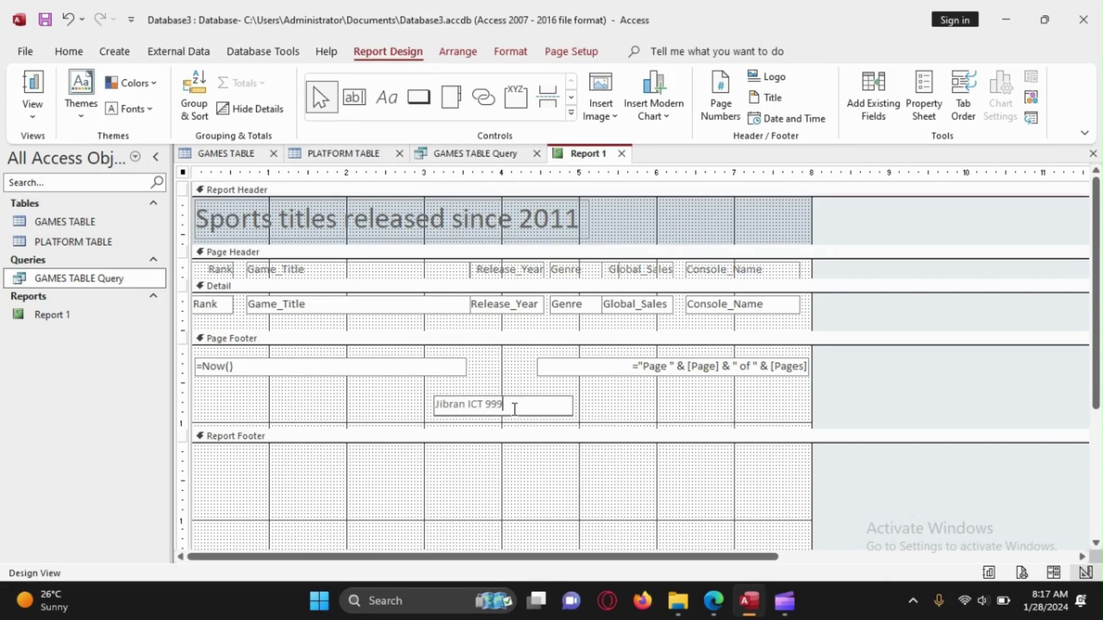
left_click(598, 400)
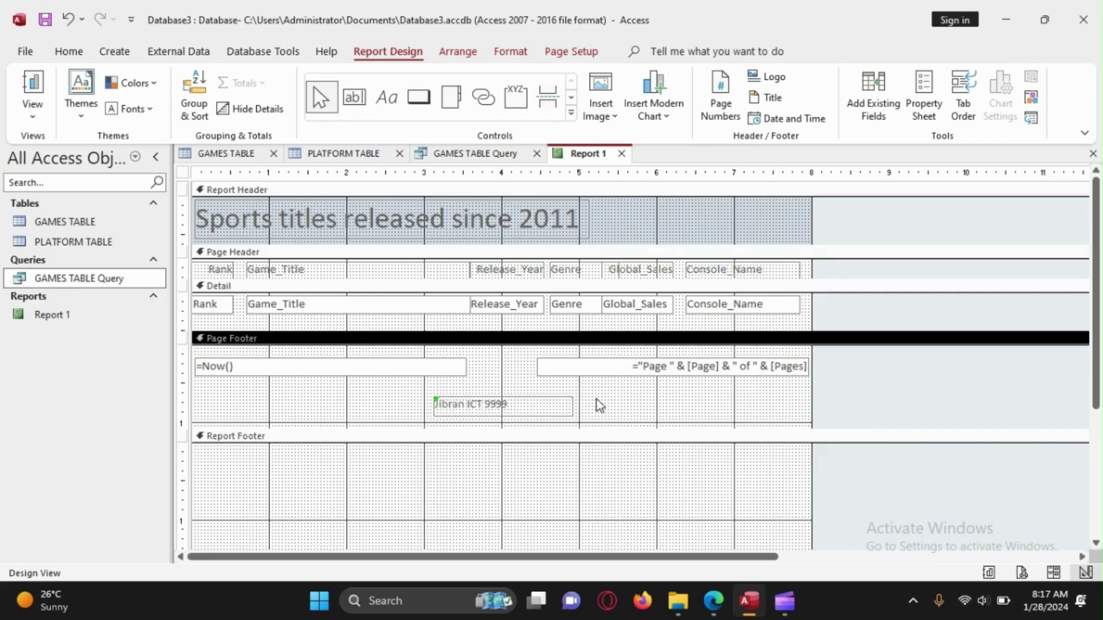
Switch the report to Report View and examine the row spacing and the candidate label in the footer.
right_click(566, 156)
left_click(580, 155)
right_click(581, 155)
left_click(633, 242)
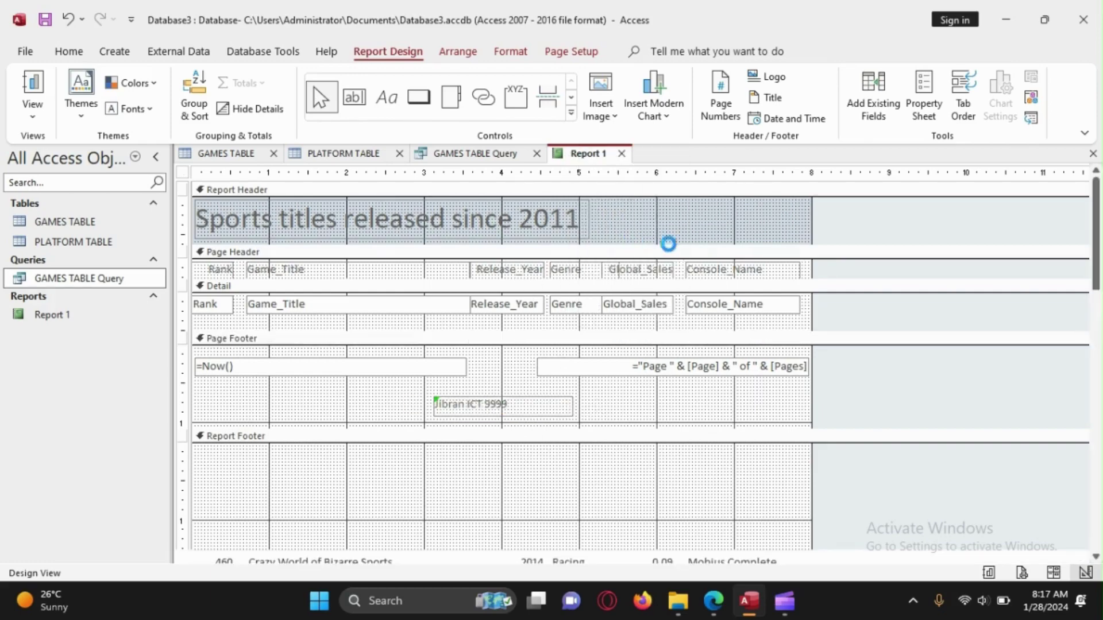
scroll(715, 268, "down", 15)
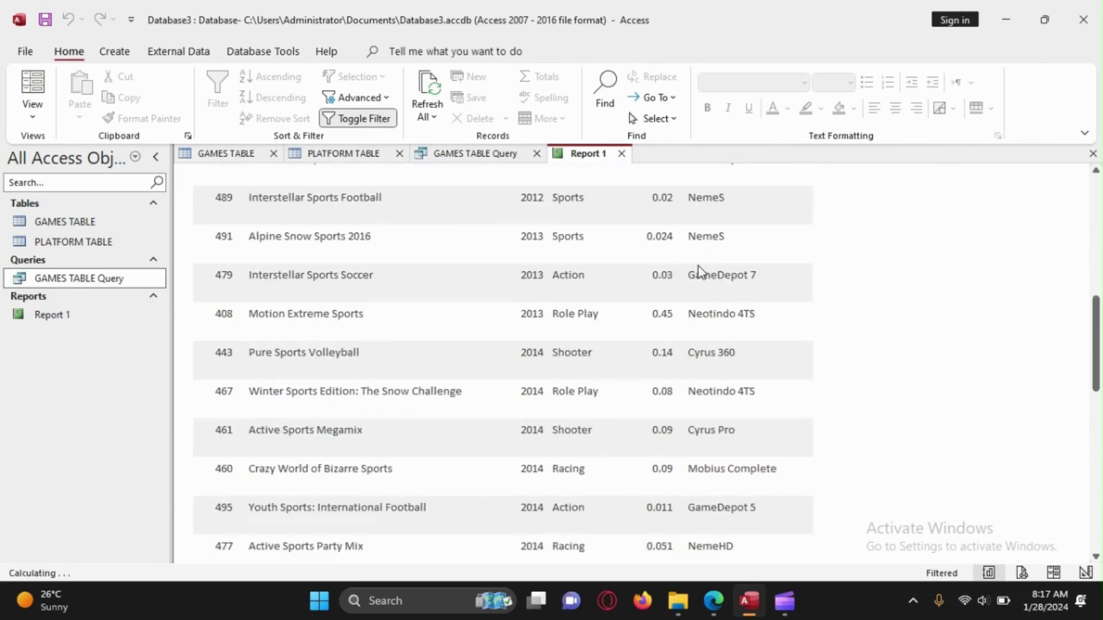
scroll(694, 274, "down", 5)
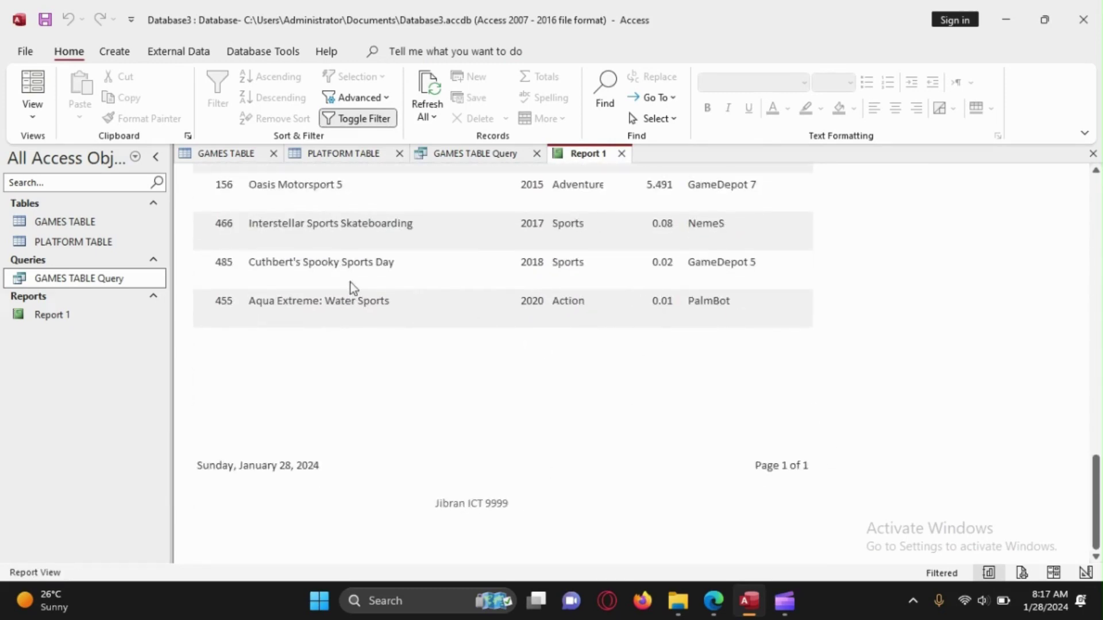
scroll(352, 288, "up", 3)
left_click_drag(1097, 471, 911, 149)
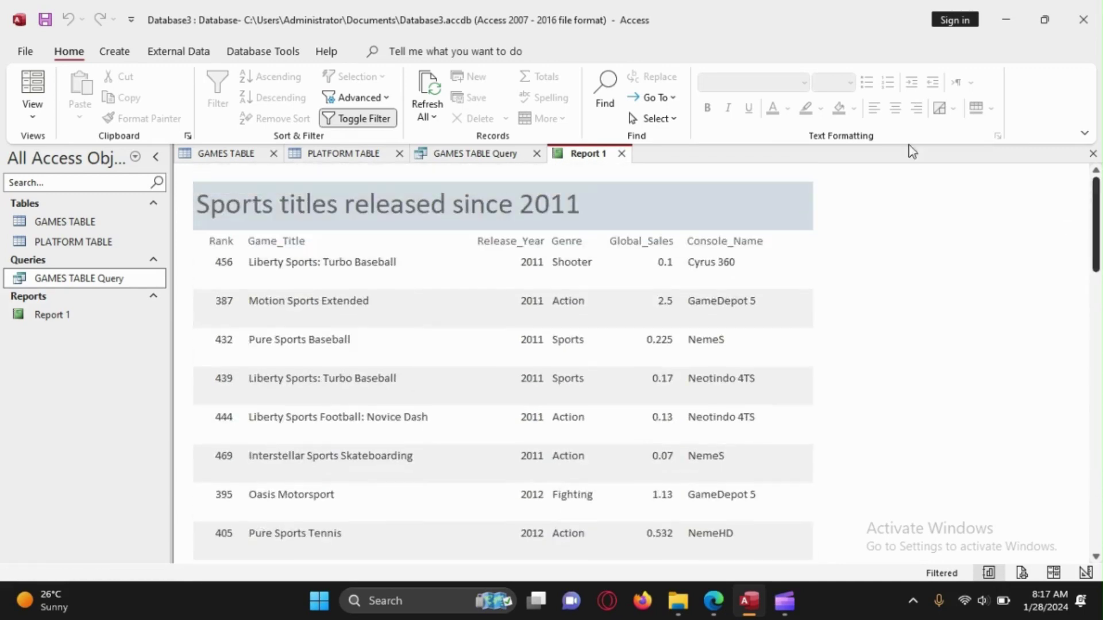
Return to Design View and reduce the Detail section's height to bring the record rows closer together.
right_click(566, 161)
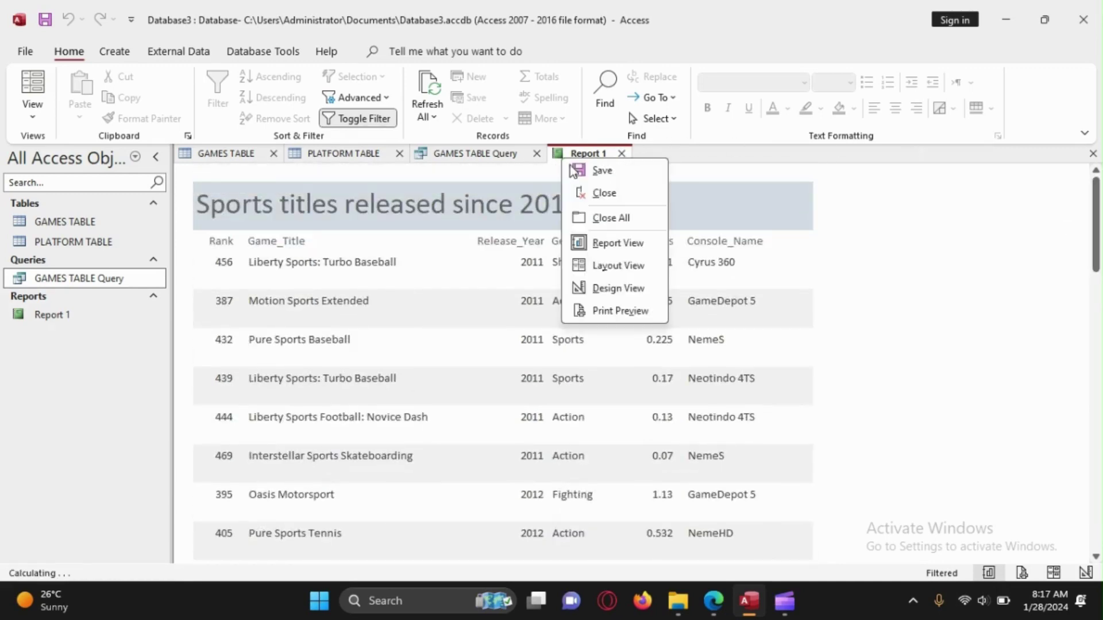
left_click(612, 290)
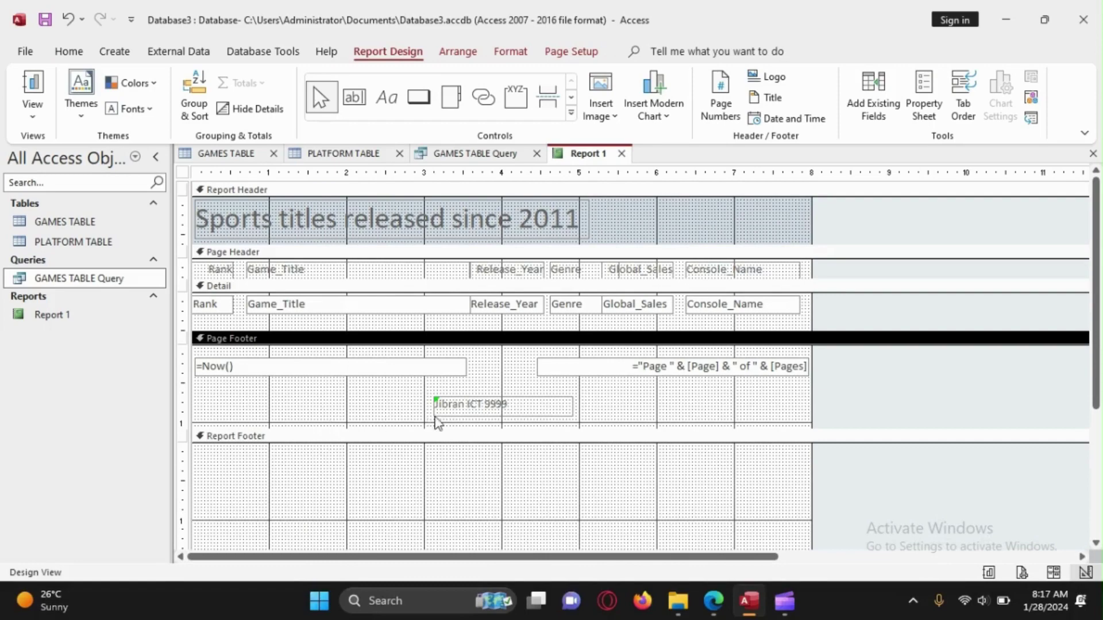
left_click_drag(315, 328, 315, 318)
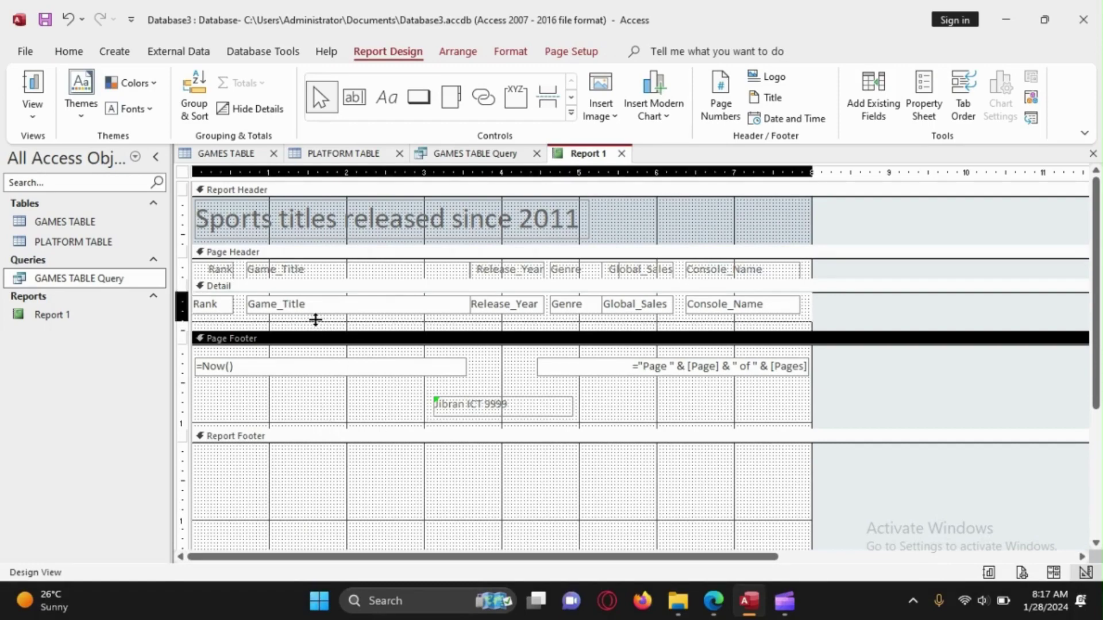
Display the report in Report View again and examine the row spacing from the title down to the footer.
right_click(577, 162)
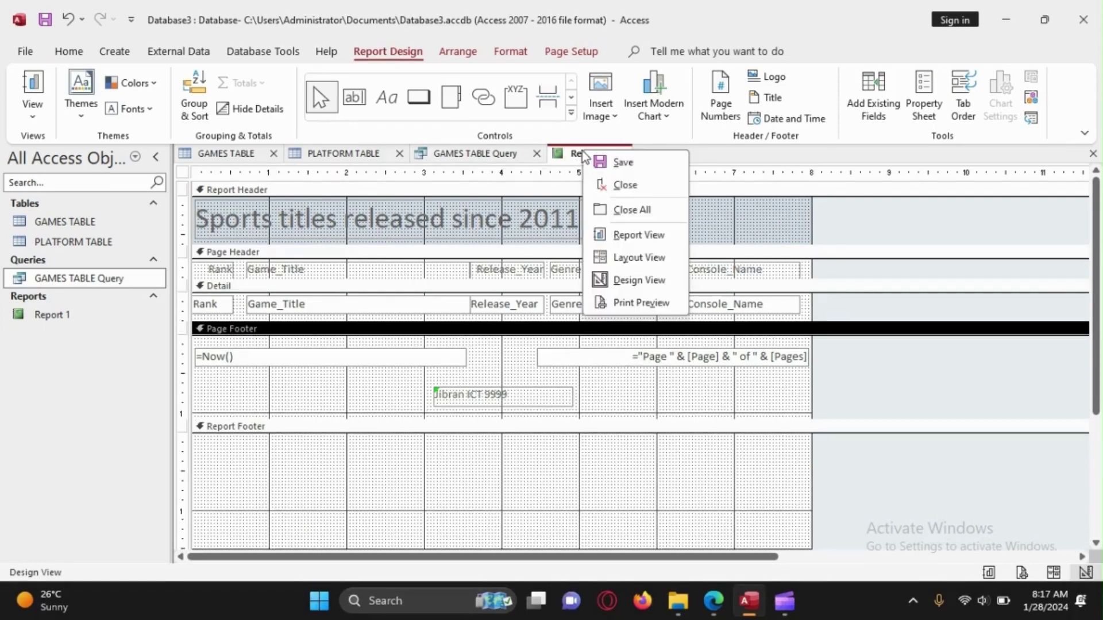
left_click(628, 258)
scroll(606, 256, "down", 10)
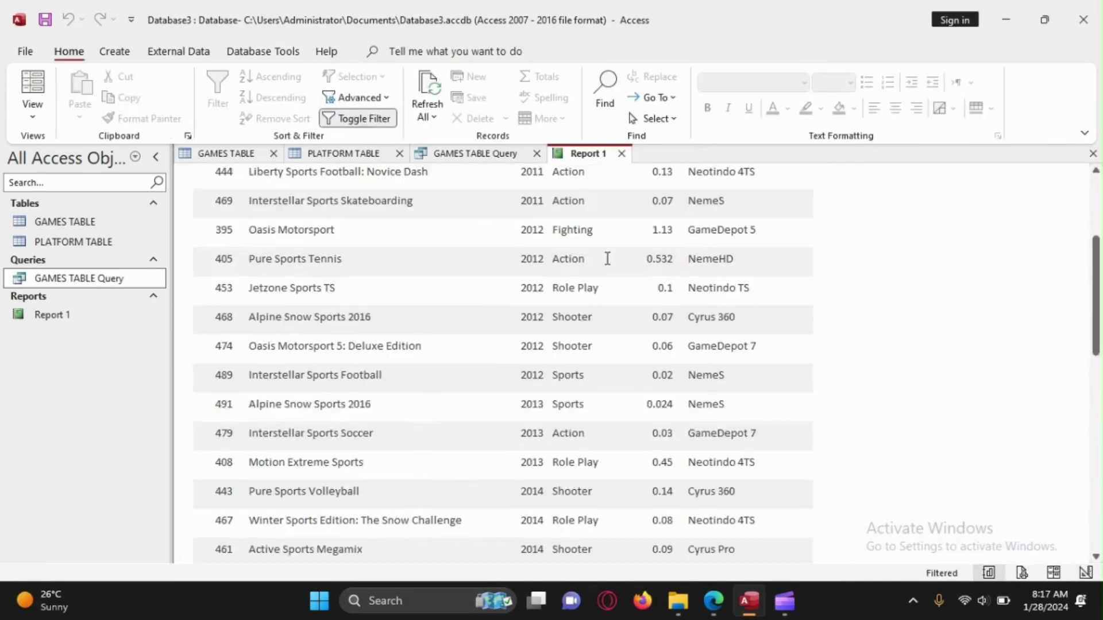
scroll(726, 349, "down", 3)
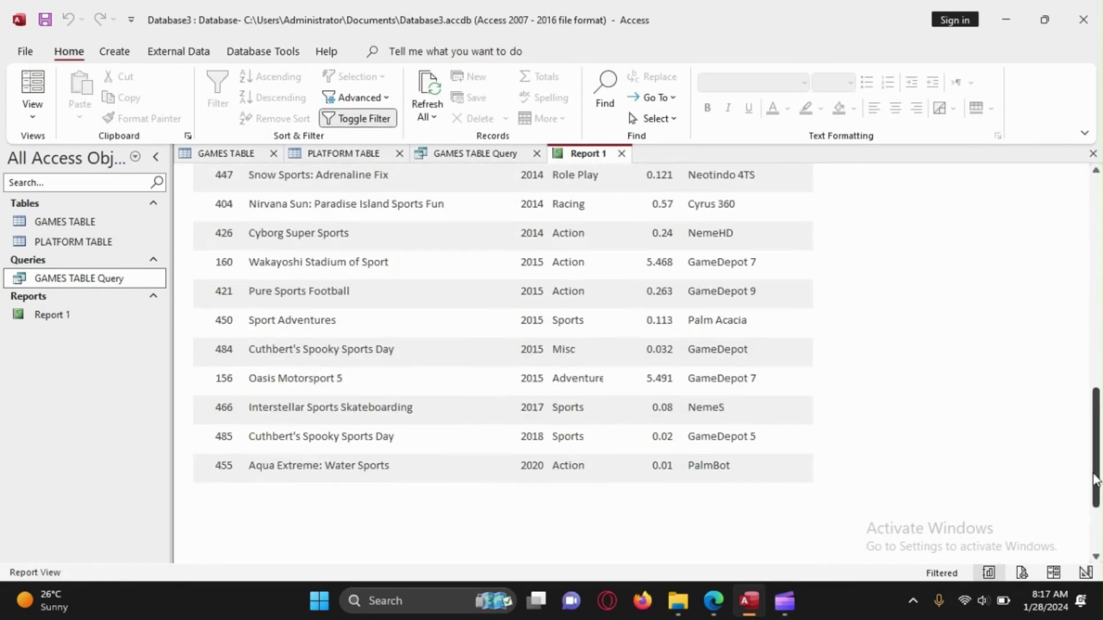
scroll(1097, 517, "down", 3)
left_click_drag(1100, 522, 609, 265)
scroll(613, 321, "up", 5)
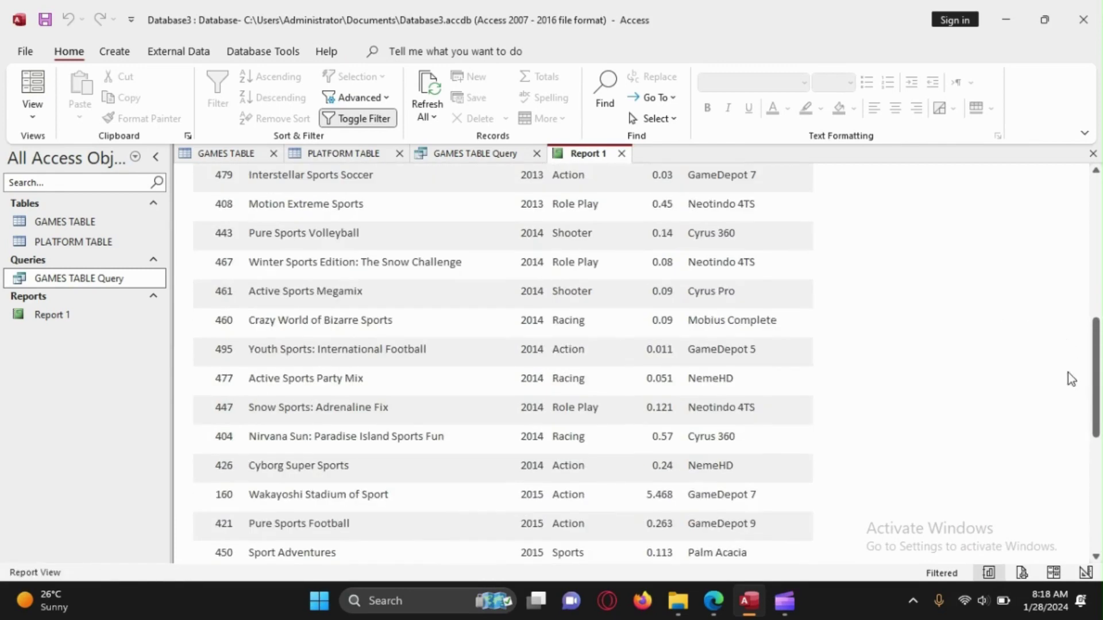
left_click_drag(1097, 374, 1074, 234)
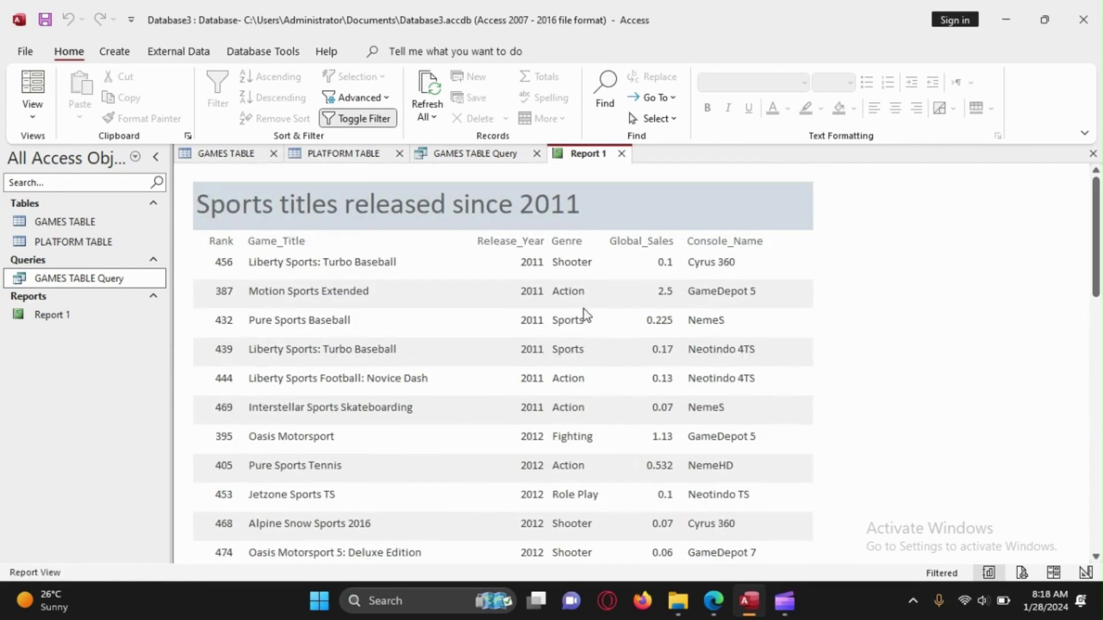
Switch to the exam paper PDF and review question 21's report requirements, including the instruction to save and print the report.
right_click(587, 155)
key("Escape")
left_click(714, 601)
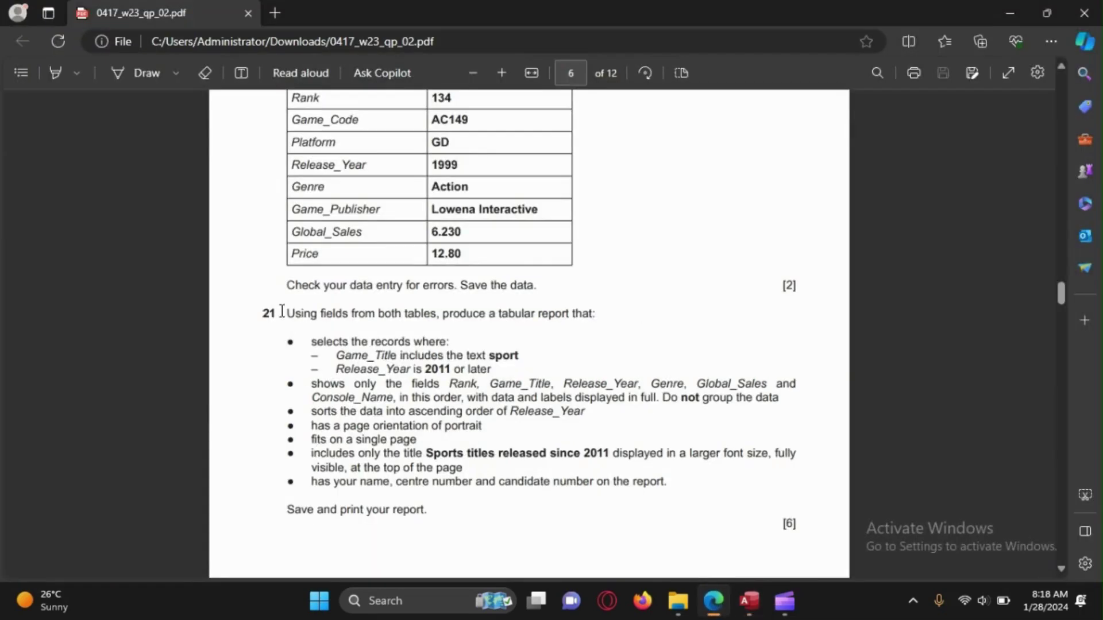
left_click_drag(282, 311, 460, 481)
left_click(350, 423)
scroll(350, 423, "down", 1)
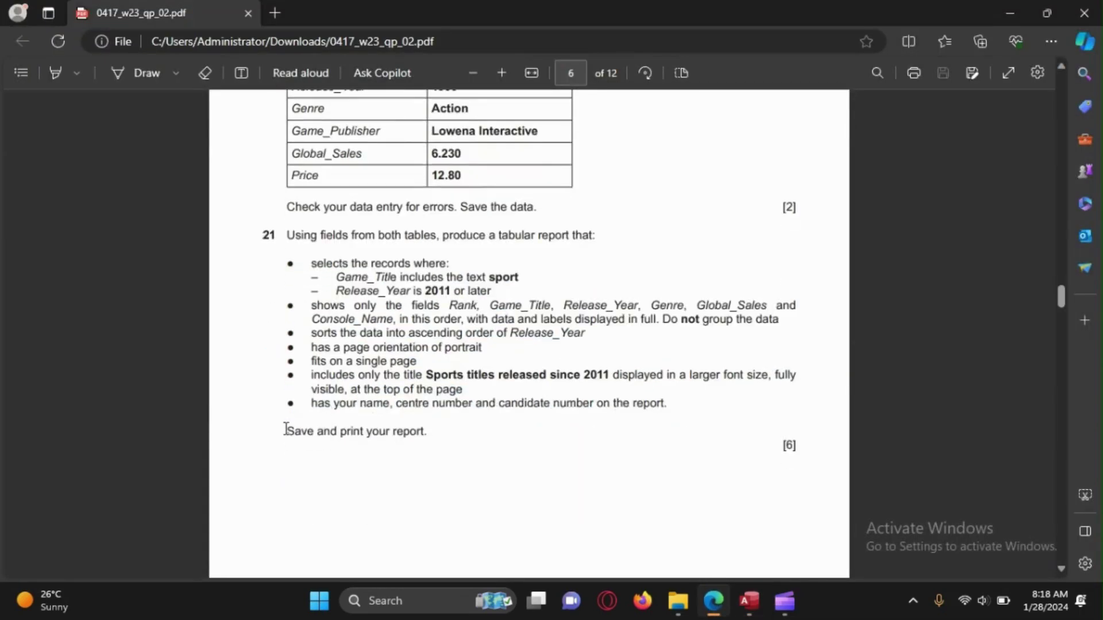
left_click_drag(286, 429, 425, 433)
left_click(384, 424)
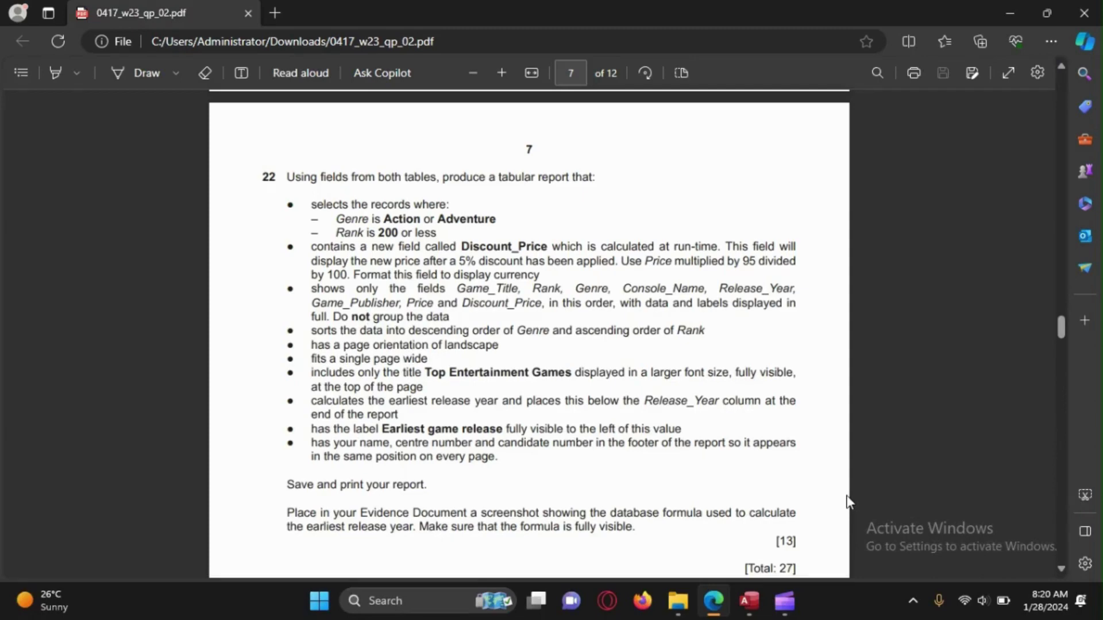
Compare the requirements of question 21 with those of question 22 on page 7 of the exam paper.
scroll(846, 502, "up", 15)
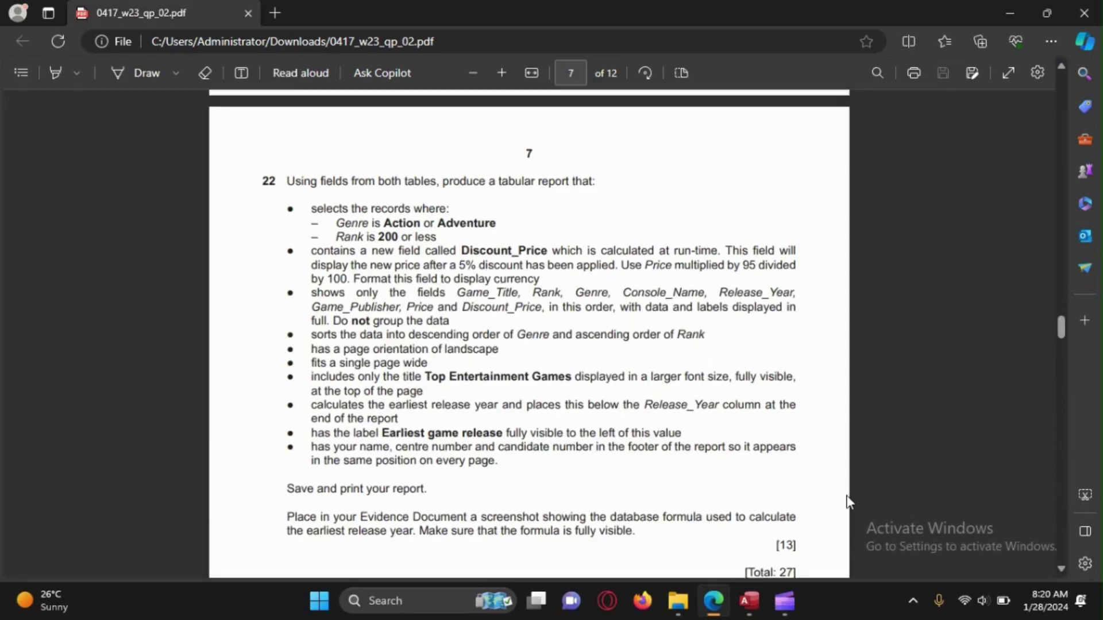
scroll(495, 383, "down", 5)
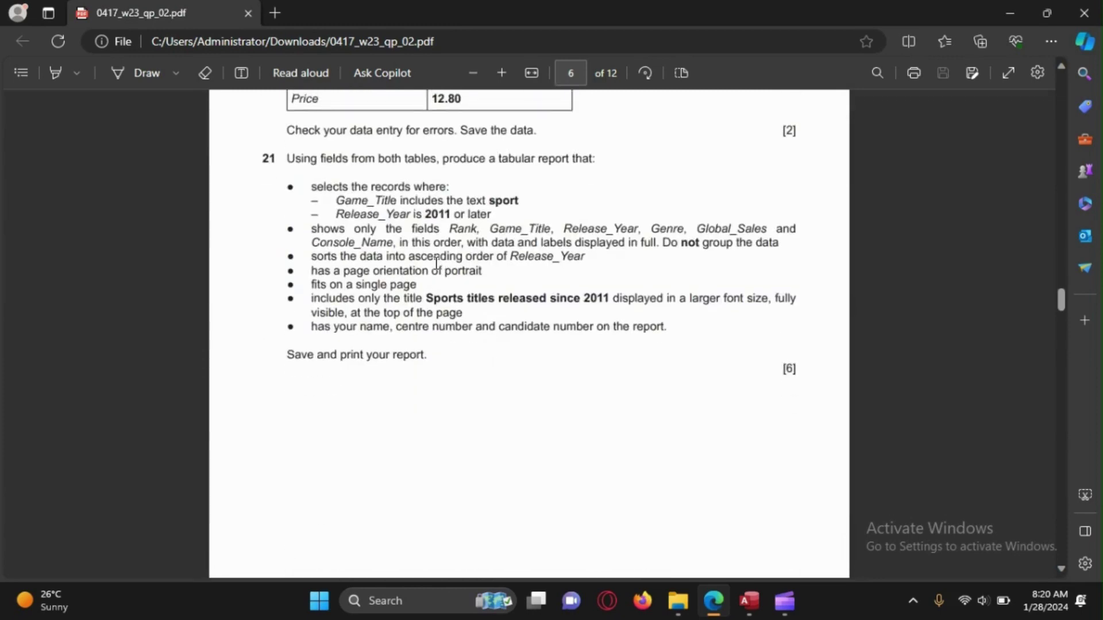
left_click_drag(275, 155, 463, 325)
left_click(462, 326)
scroll(463, 326, "down", 8)
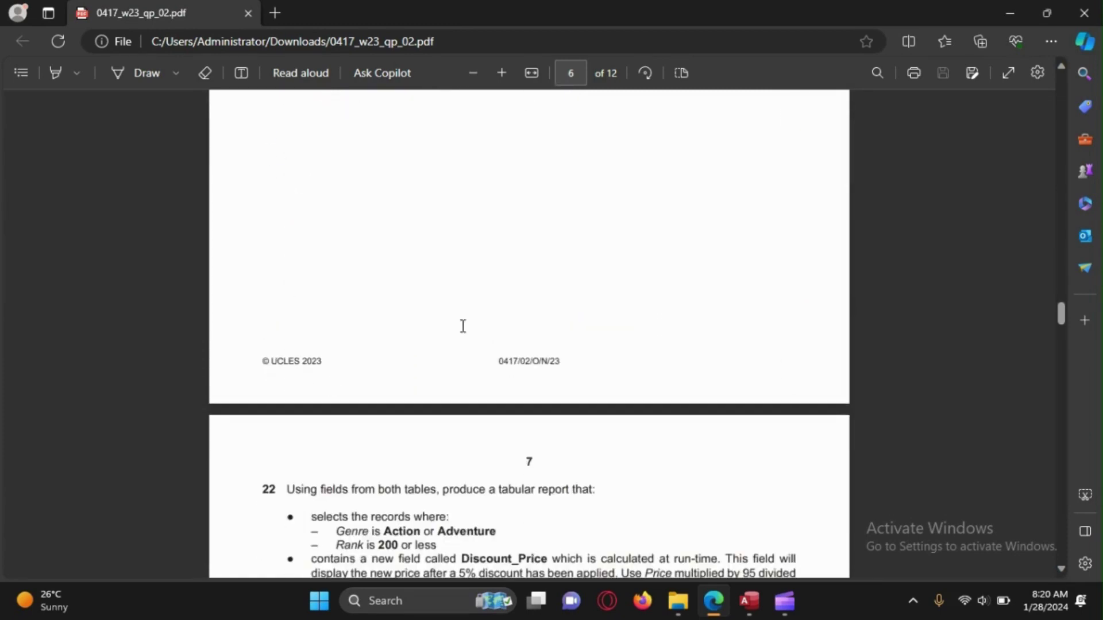
left_click_drag(284, 256, 461, 407)
left_click(462, 407)
scroll(797, 518, "down", 2)
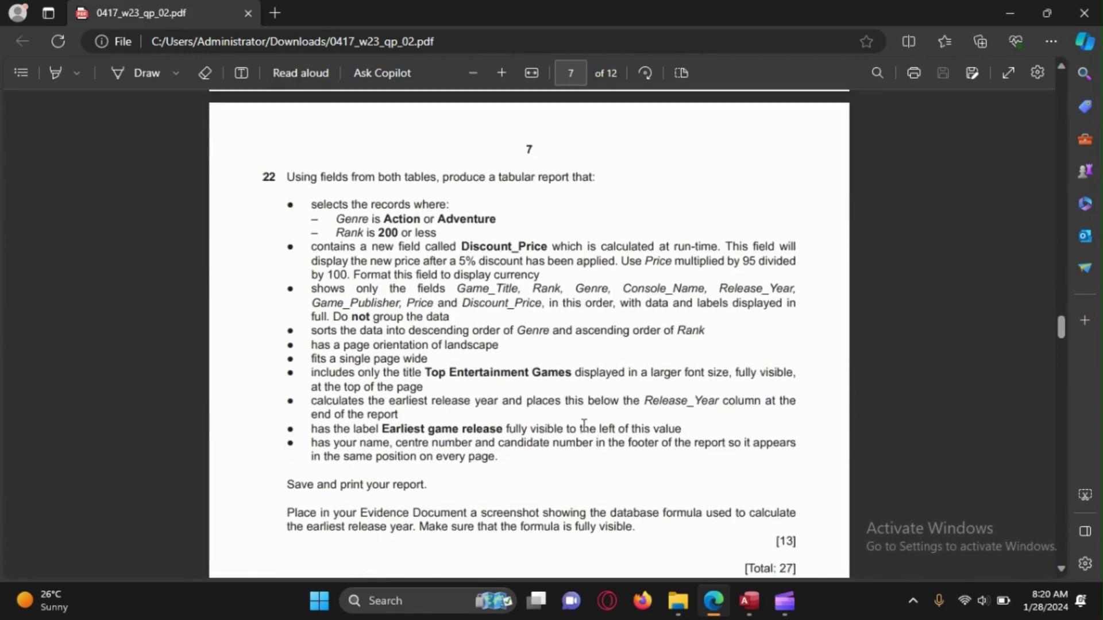
scroll(584, 425, "up", 7)
scroll(779, 212, "down", 7)
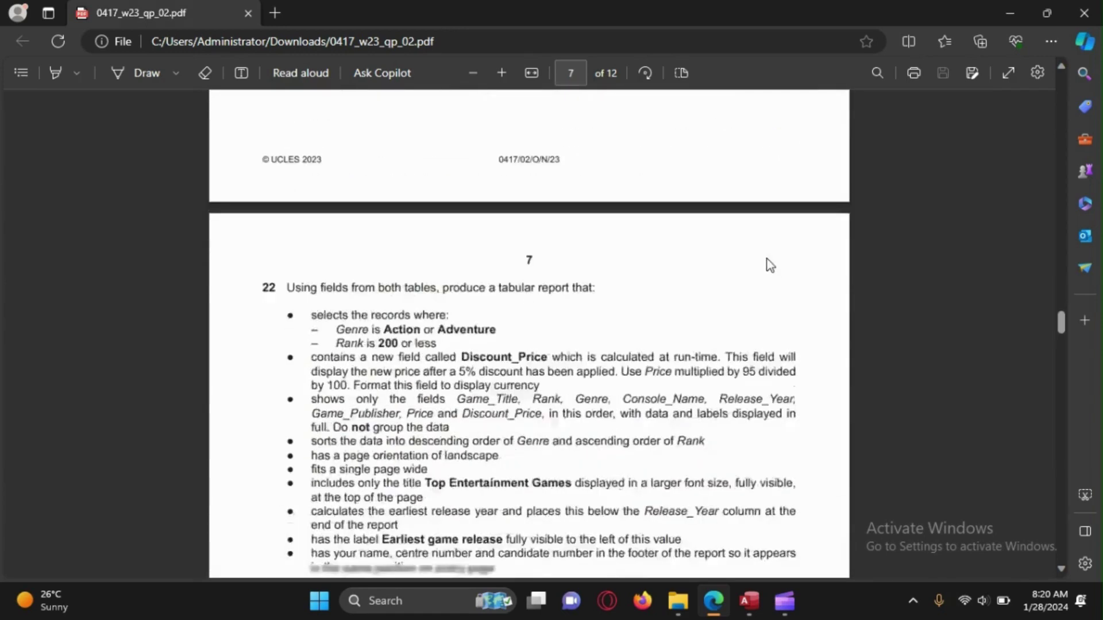
Switch to Access and start a new query with the Simple Query Wizard.
key("alt+Tab")
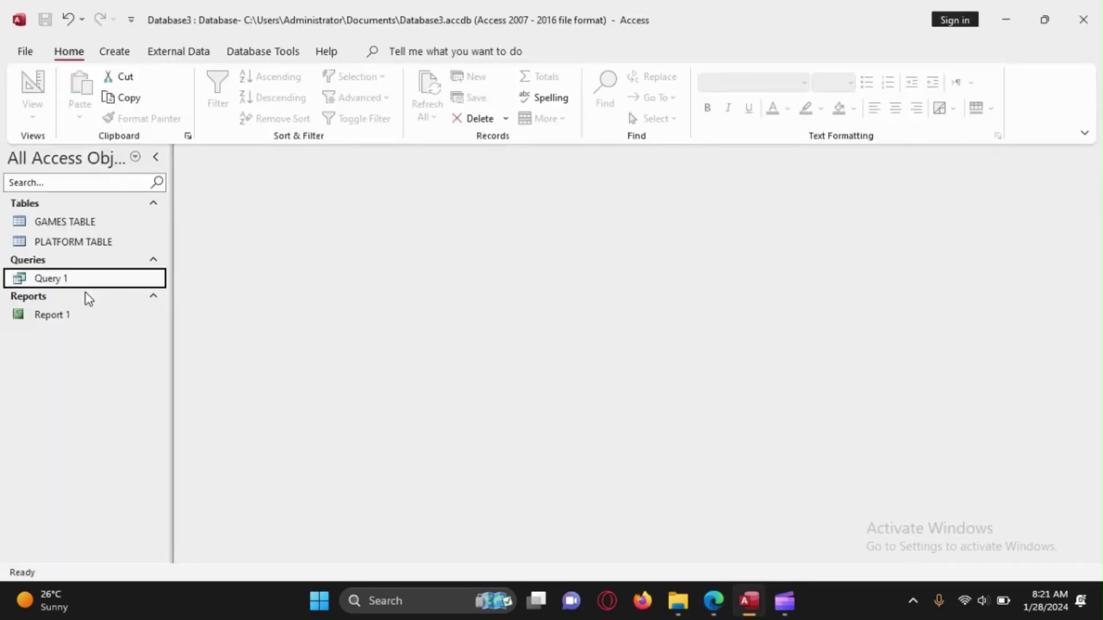
right_click(99, 281)
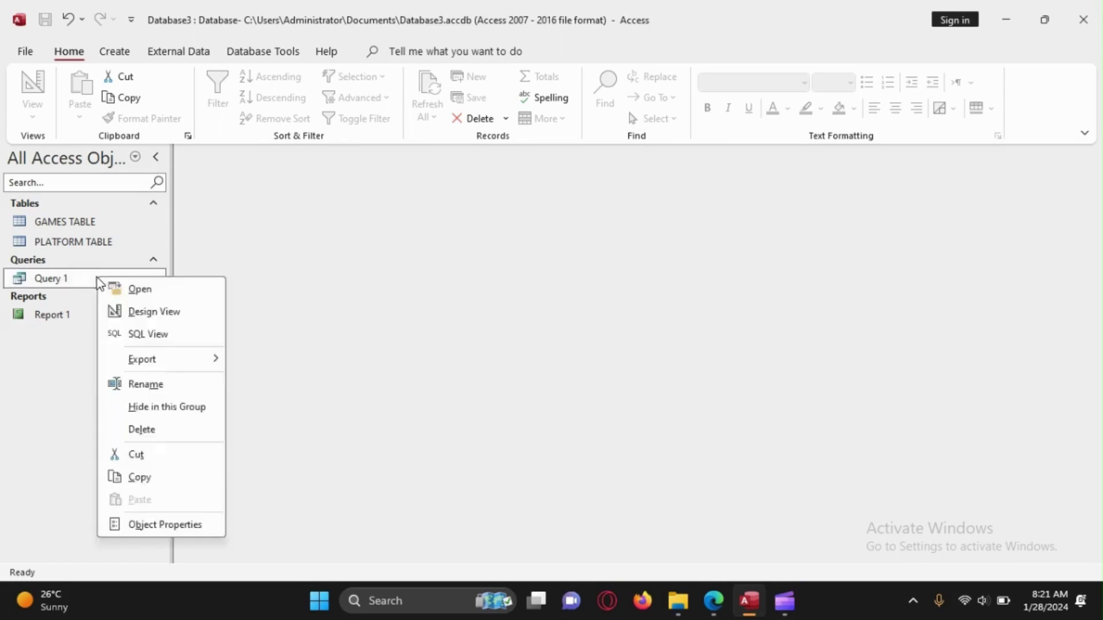
left_click(101, 54)
left_click(112, 53)
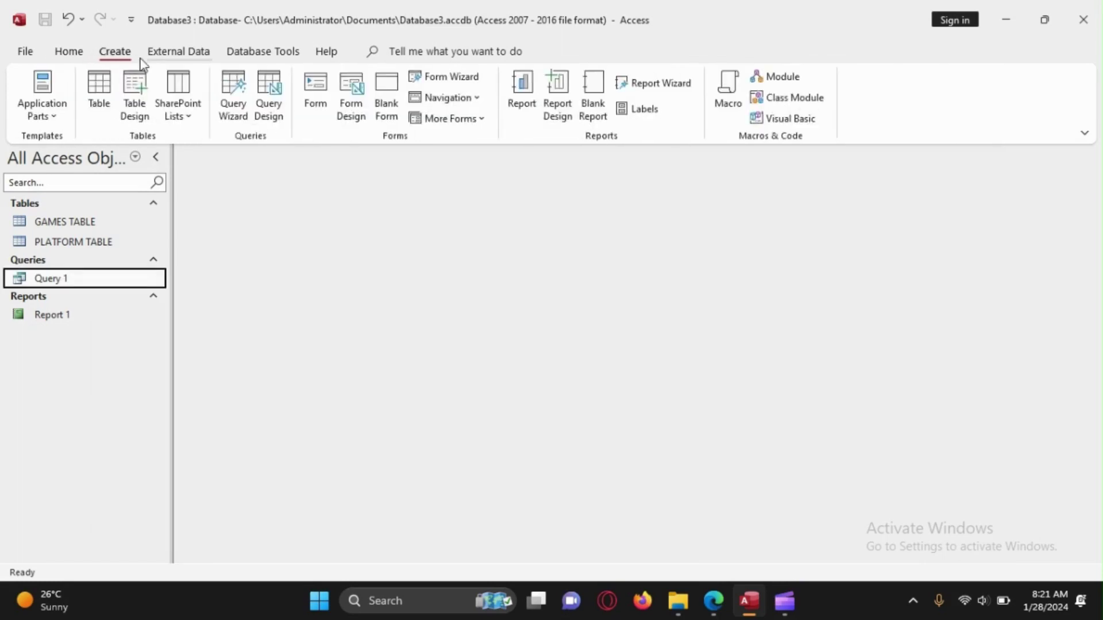
left_click(238, 122)
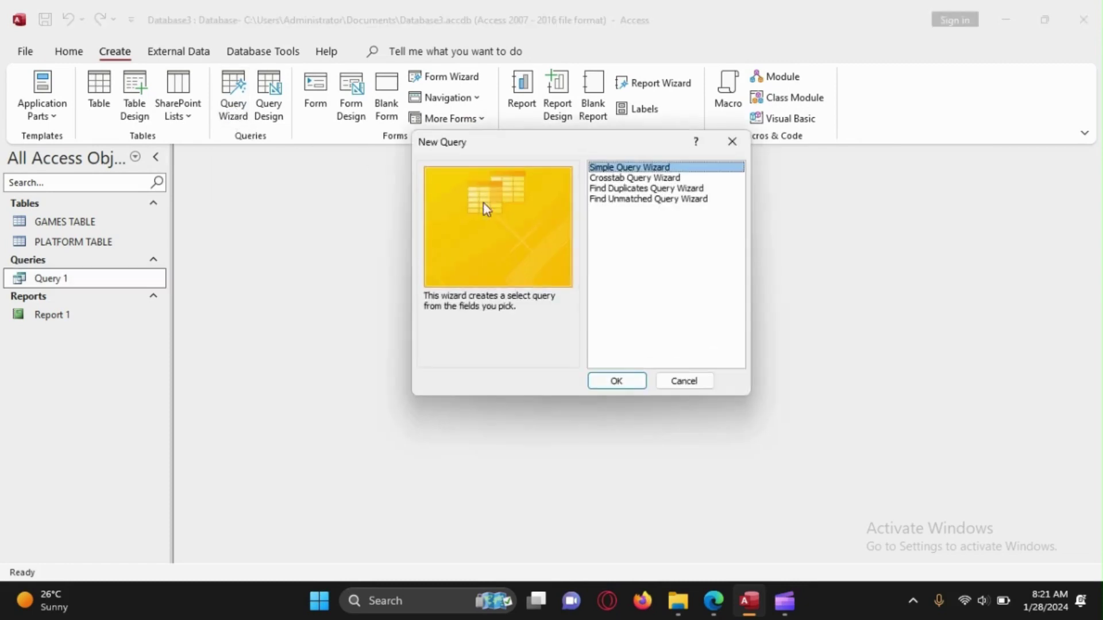
left_click(616, 381)
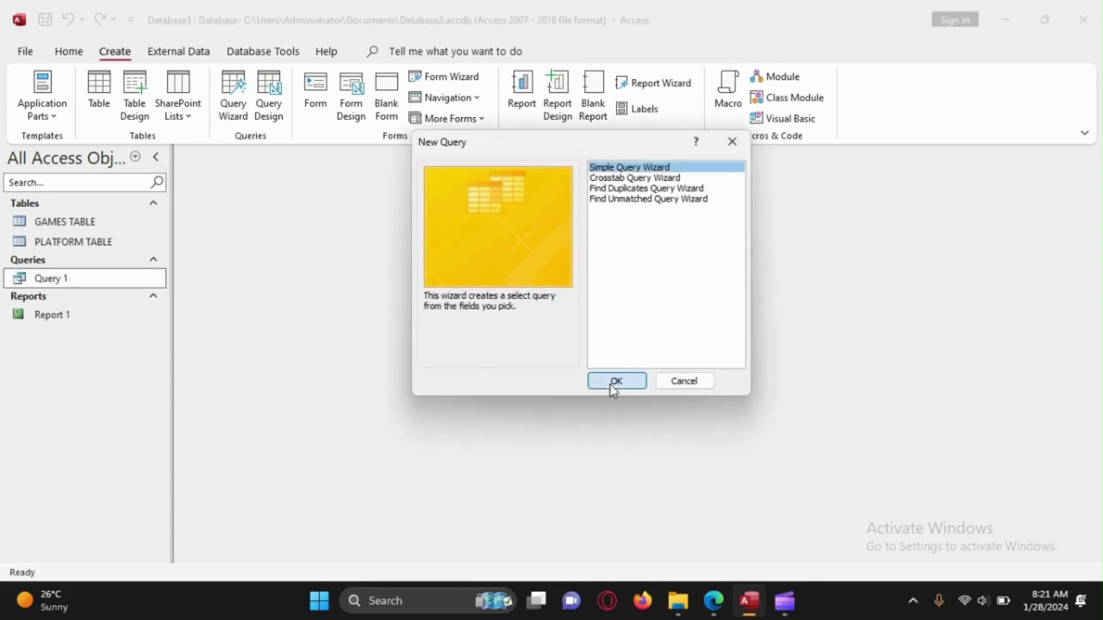
Switch to the exam paper to check which tables question 22 draws its fields from, and return to the query wizard.
mouse_move(711, 586)
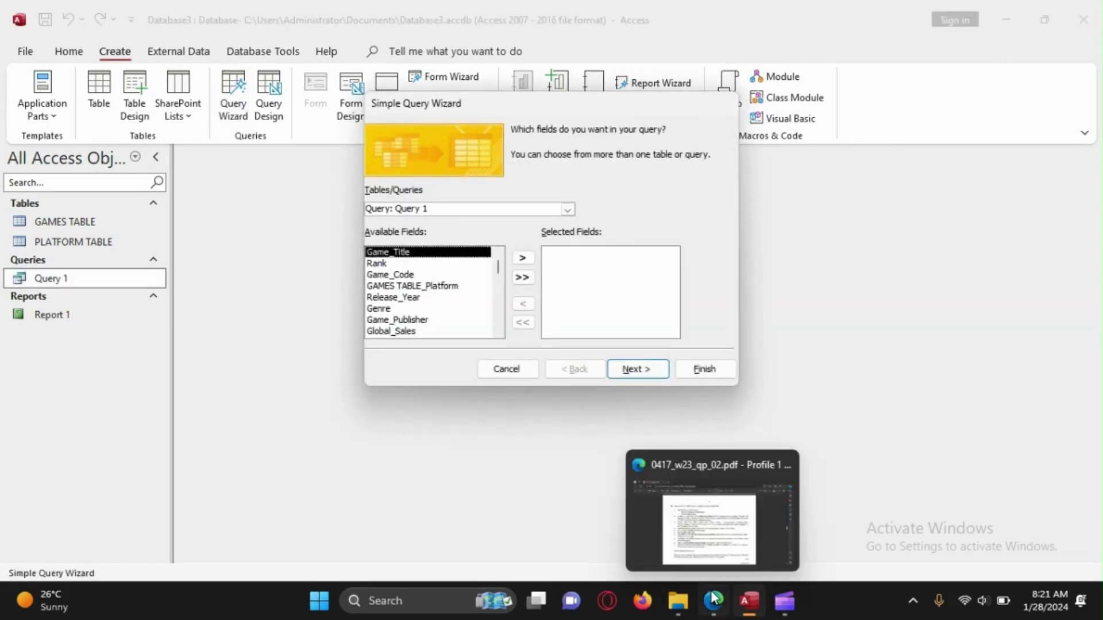
left_click(709, 540)
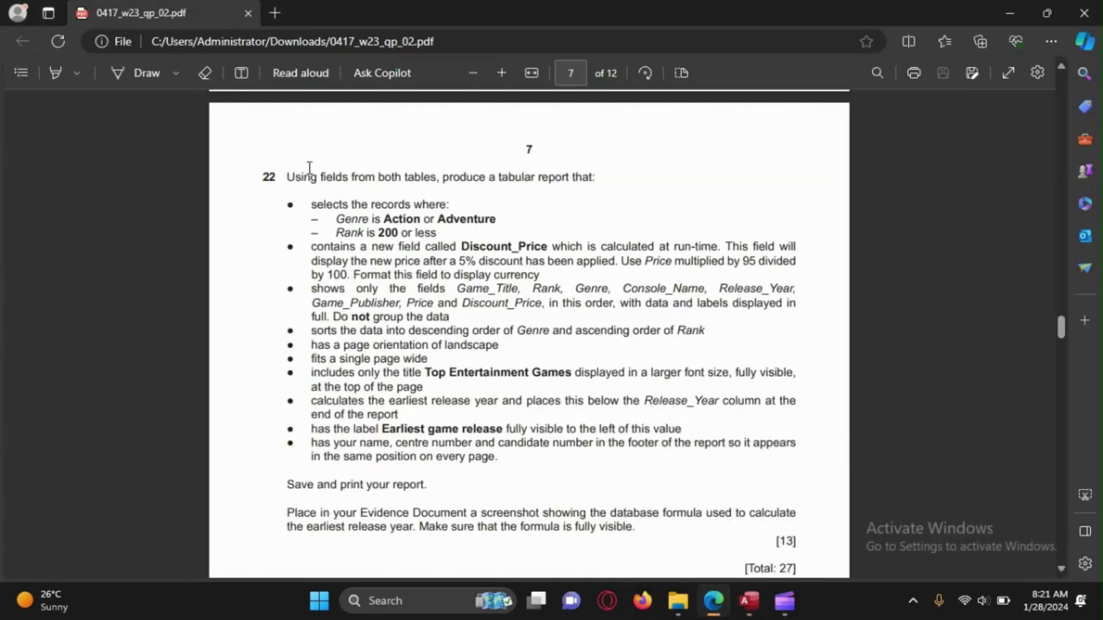
left_click_drag(290, 174, 553, 177)
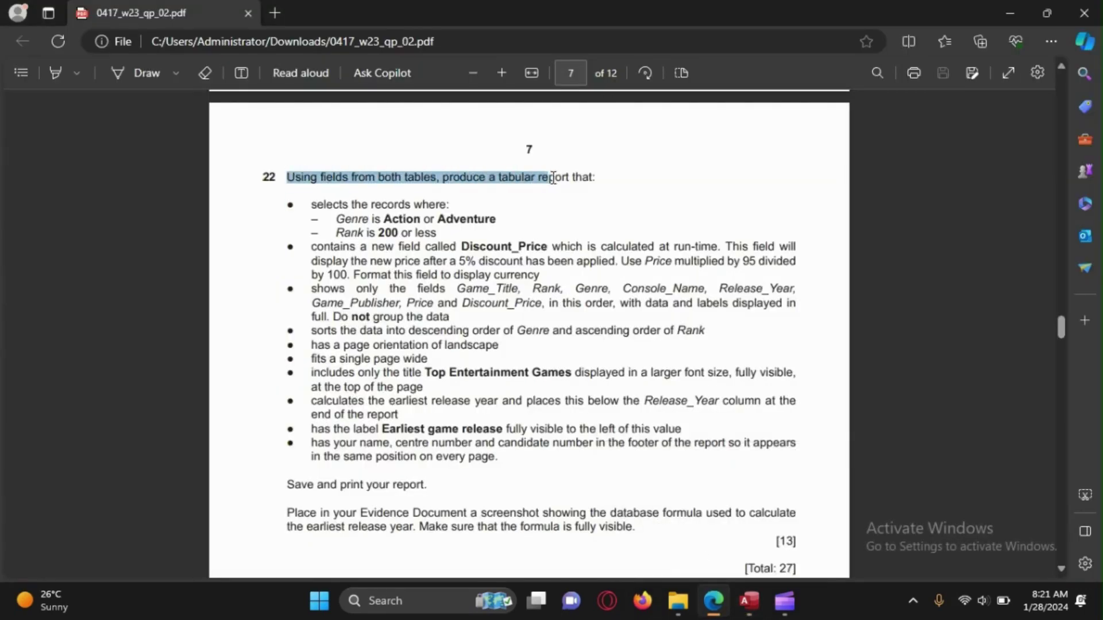
left_click(634, 232)
left_click(1012, 12)
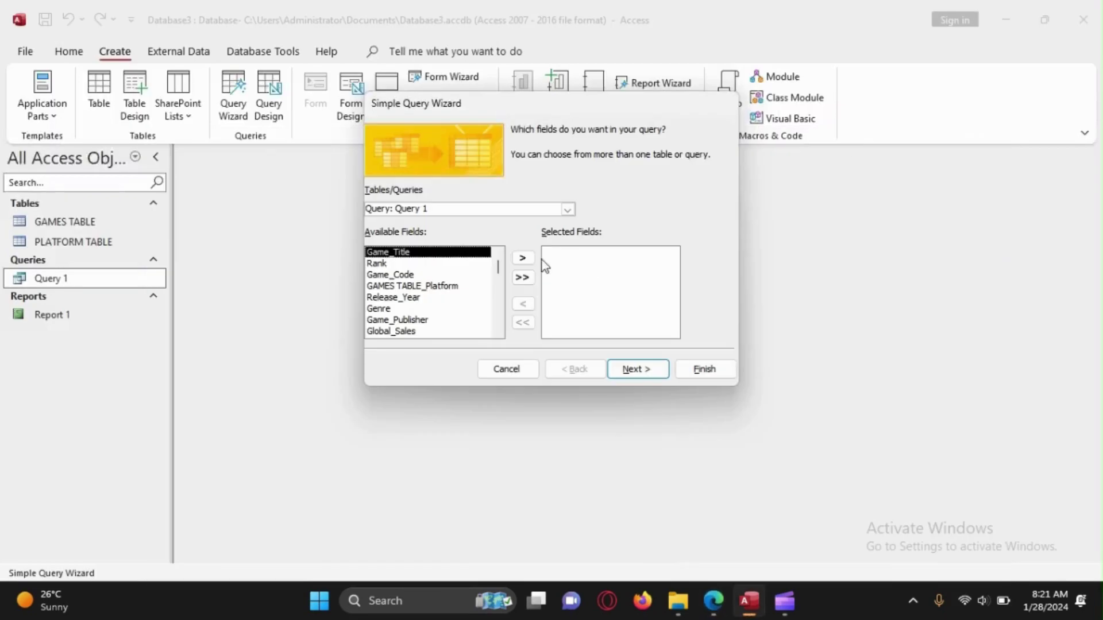
Add all fields from GAMES TABLE and PLATFORM TABLE to the query and keep the Detail option.
left_click(567, 210)
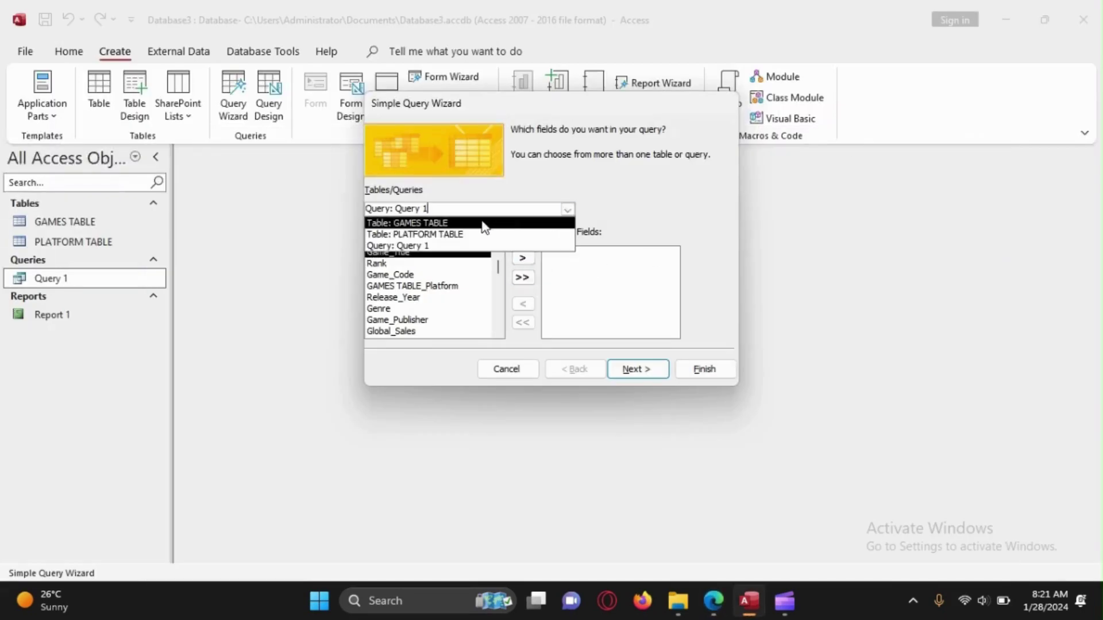
left_click(419, 223)
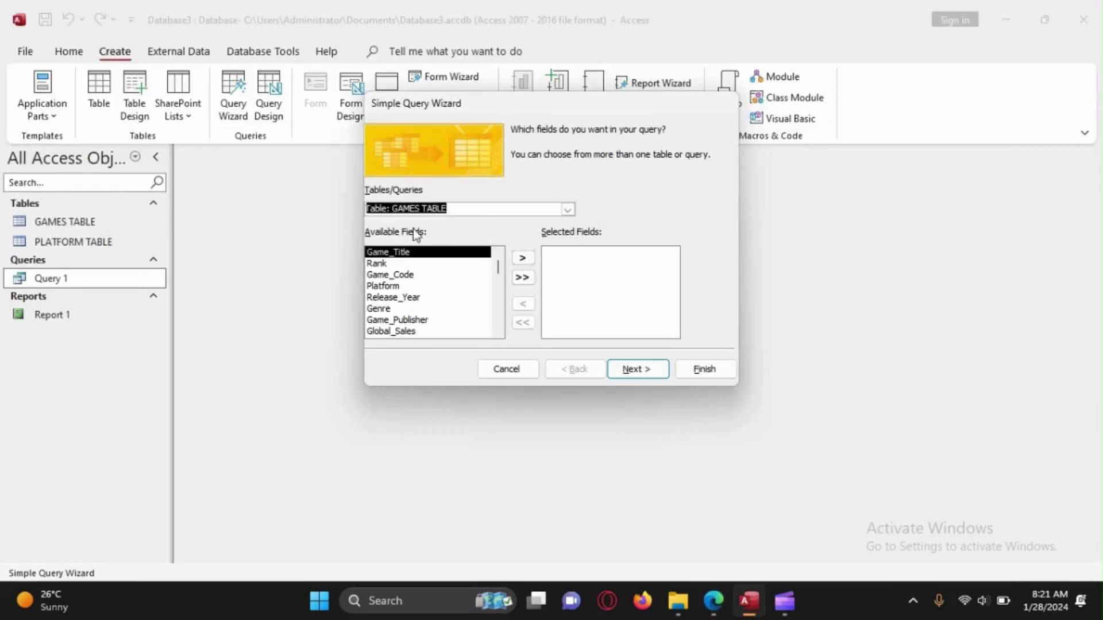
left_click(520, 278)
left_click(569, 211)
left_click(475, 235)
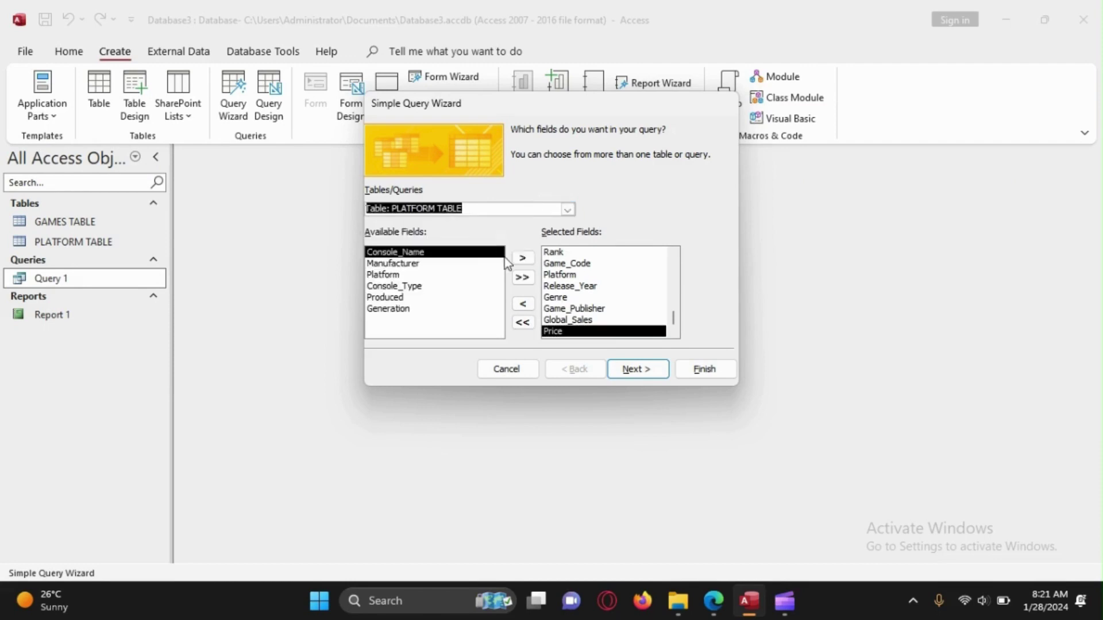
left_click(522, 278)
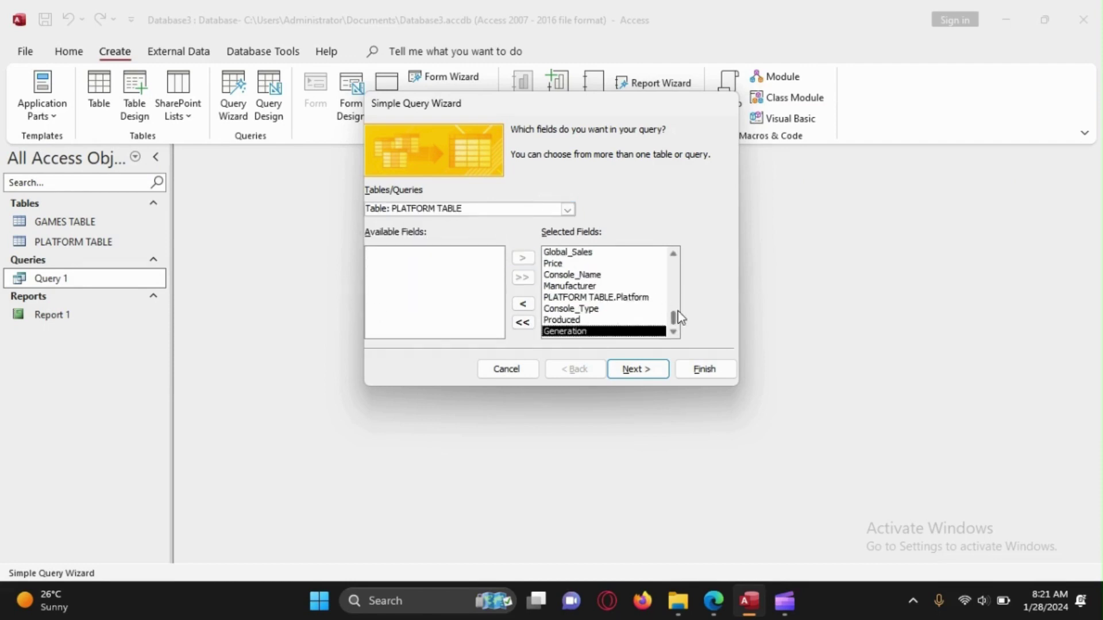
scroll(672, 322, "up", 1)
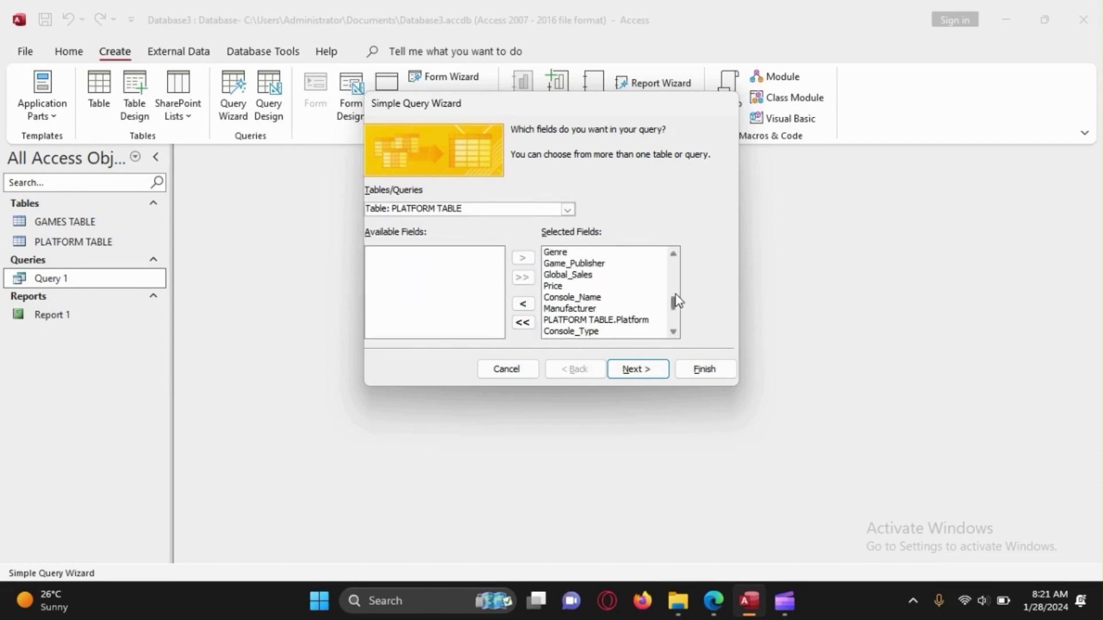
mouse_move(673, 304)
left_mouse_down()
mouse_move(673, 232)
mouse_move(674, 322)
left_mouse_up()
left_click(636, 369)
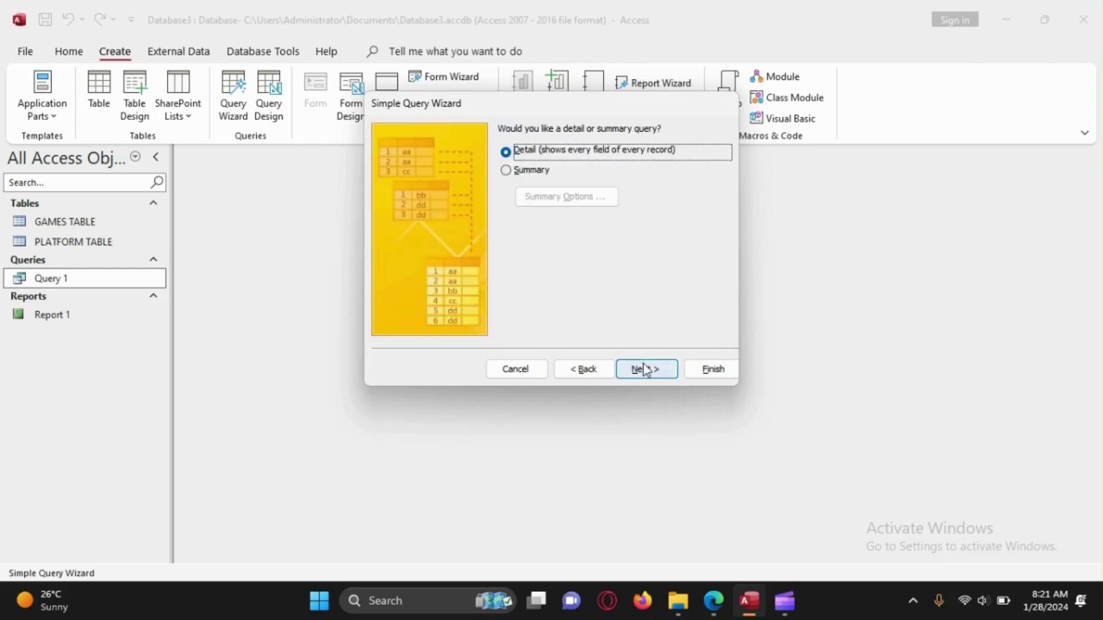
left_click(632, 369)
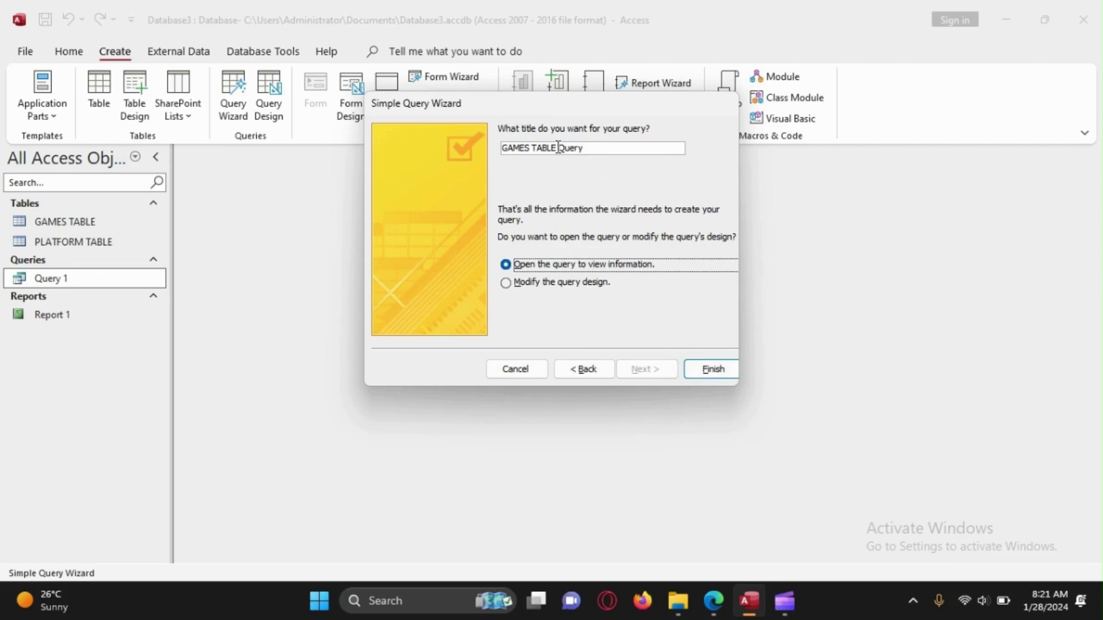
Try to title the new query Query 2.
left_click_drag(558, 148, 480, 147)
key("BackSpace")
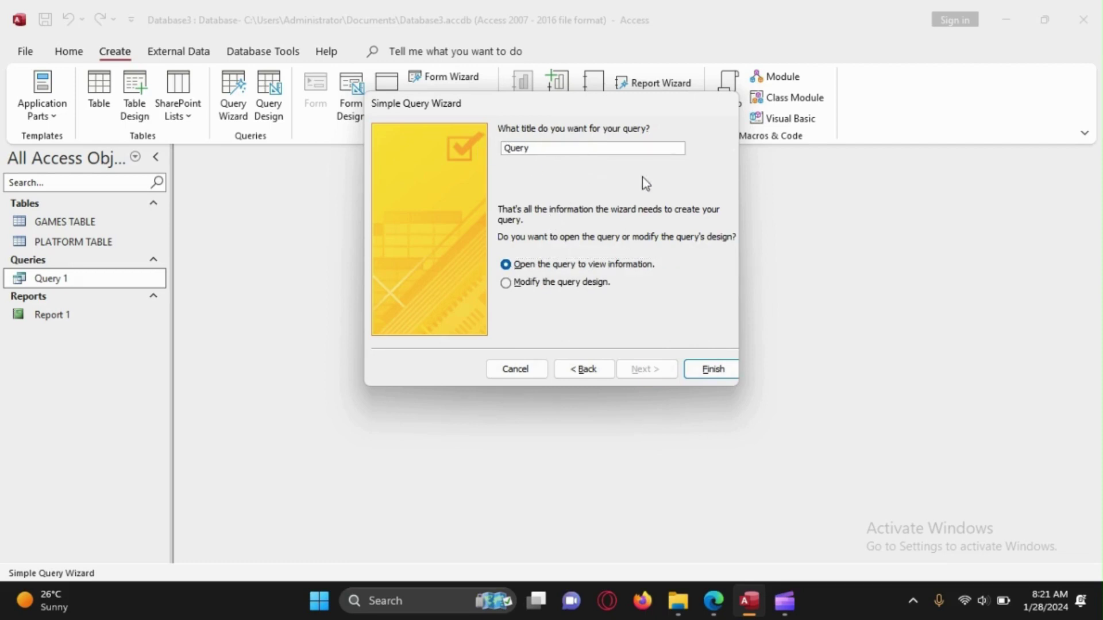
left_click(596, 147)
type("2")
key("Return")
key("Return")
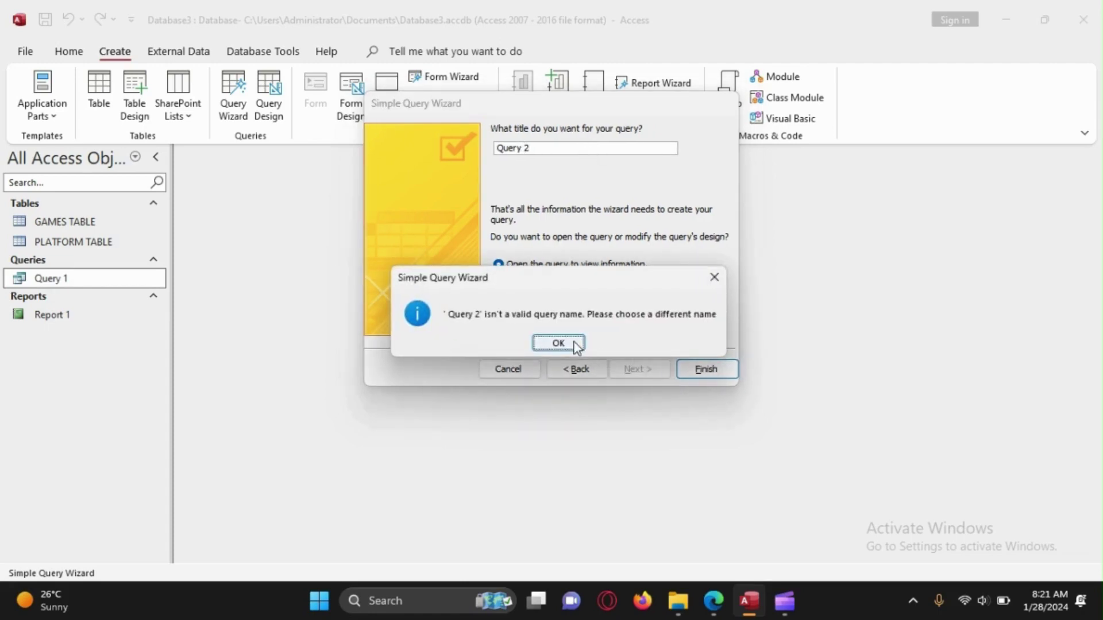
Finish the query wizard with the default title and open the new query in Design View.
left_click(584, 369)
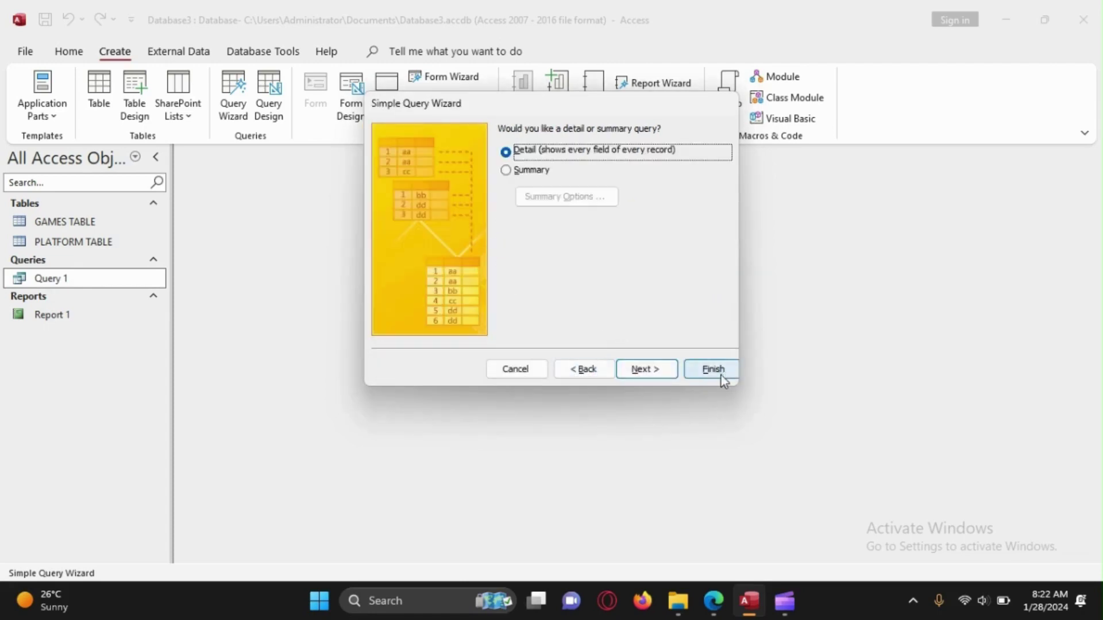
left_click(725, 376)
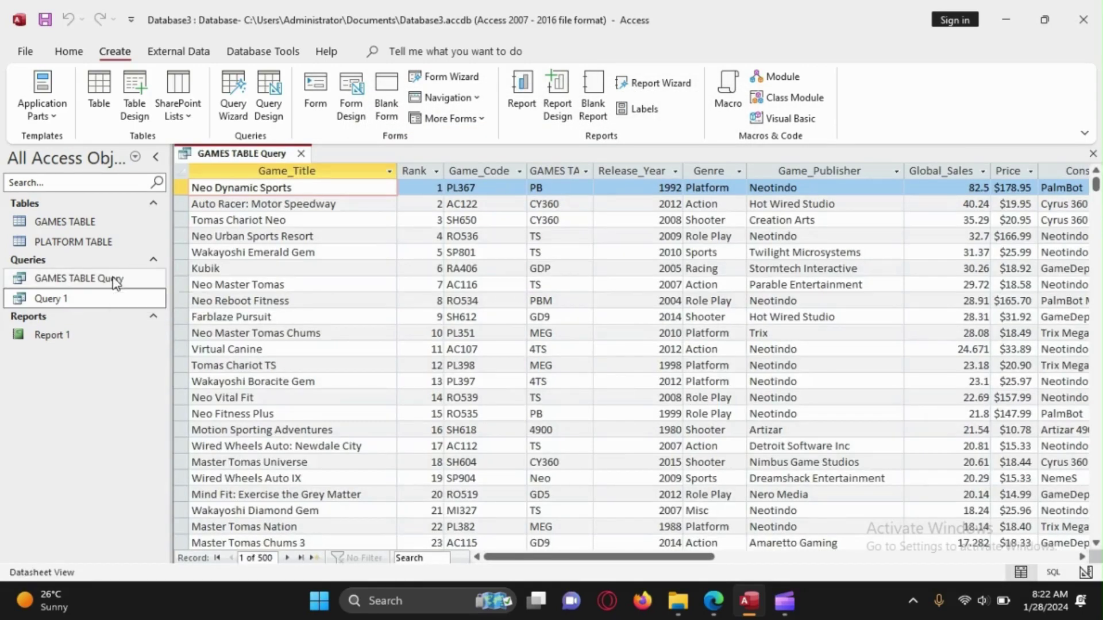
double_click(117, 282)
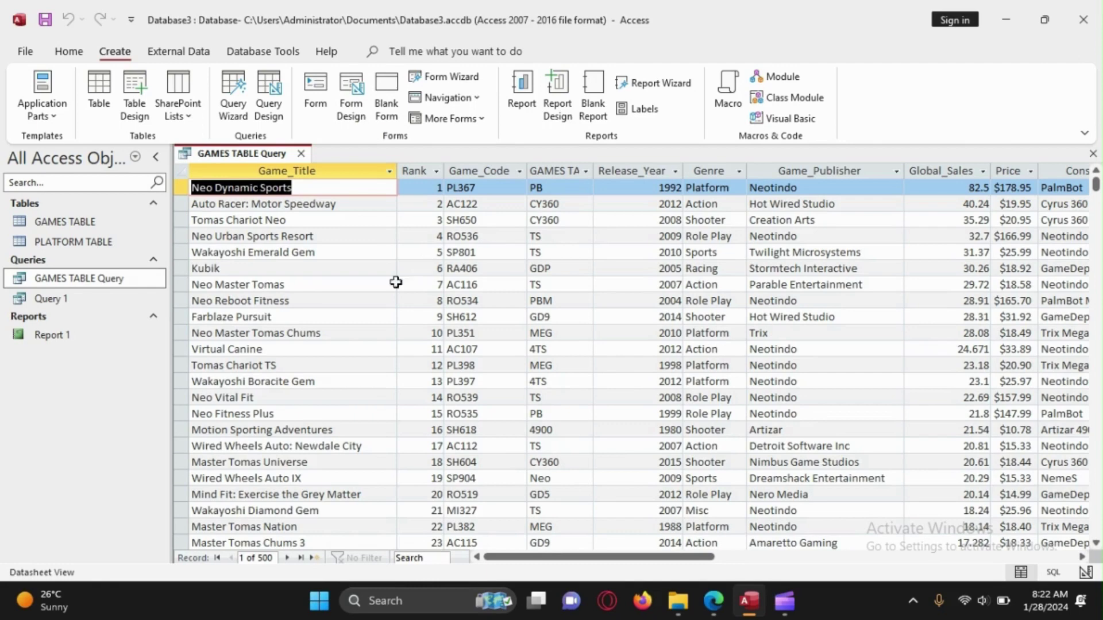
right_click(252, 158)
left_click(285, 240)
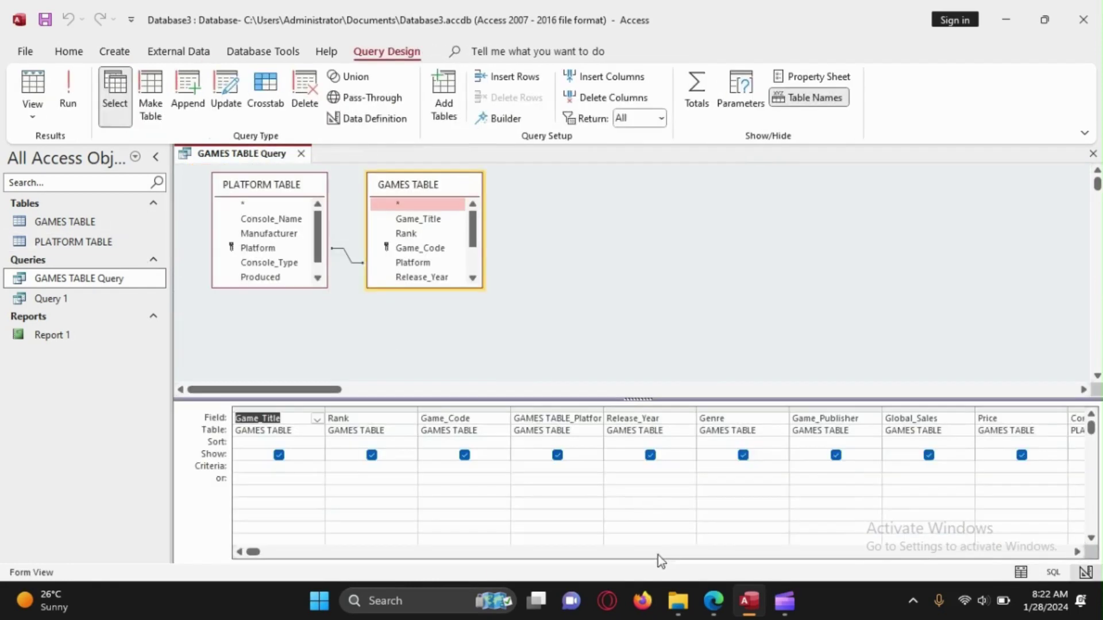
Switch to the exam paper and read question 22's record selection criteria for Genre and Rank.
left_click(712, 600)
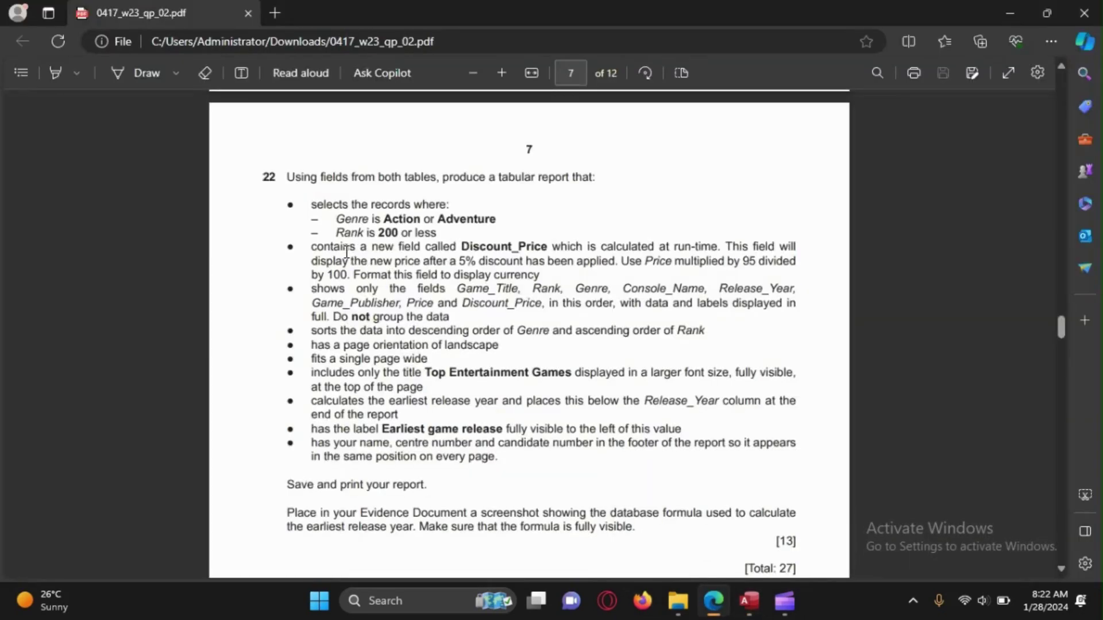
left_click_drag(319, 210, 460, 250)
left_click(503, 334)
left_click_drag(338, 218, 468, 250)
left_click(423, 236)
left_click_drag(336, 218, 479, 227)
left_click(707, 503)
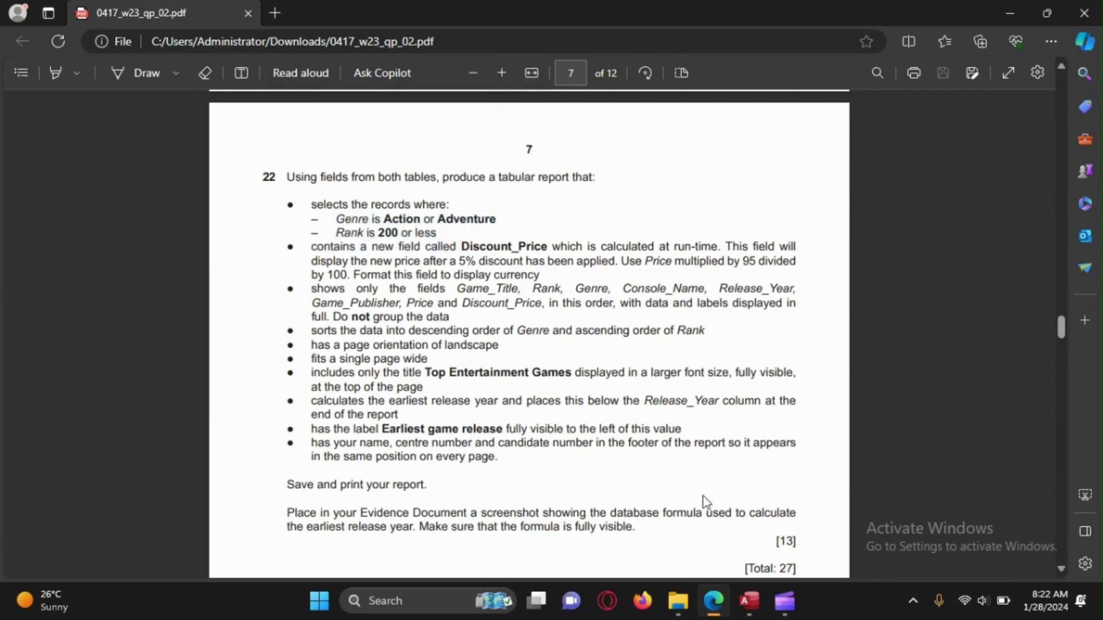
Switch back to Access and set the Genre criterion in the query design to ACTION OR ADVENTURE.
left_click(749, 601)
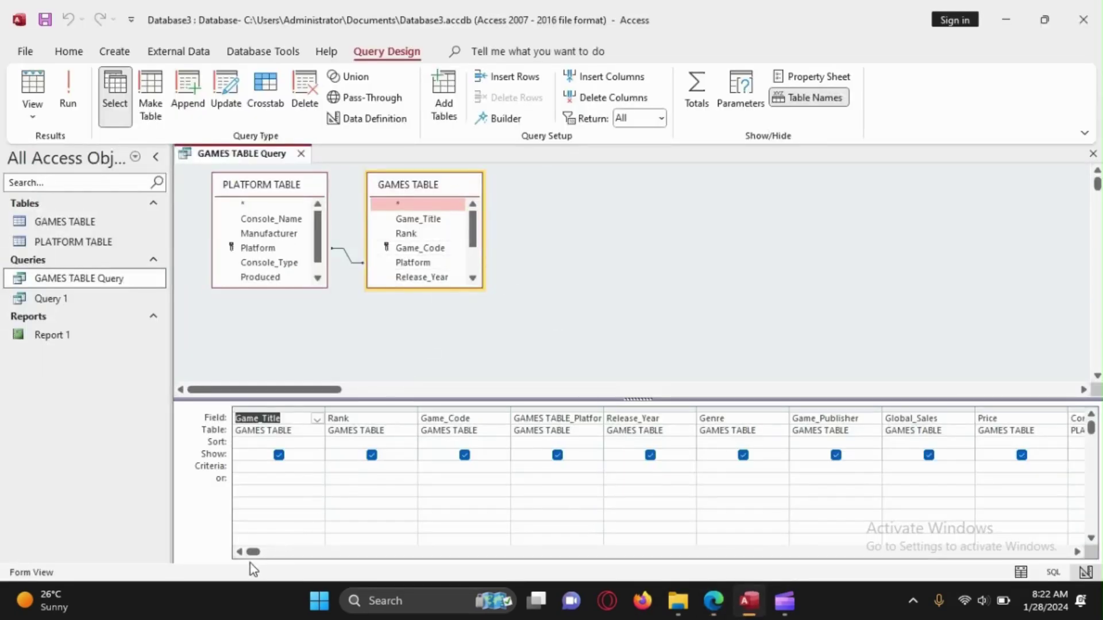
left_click_drag(256, 553, 313, 553)
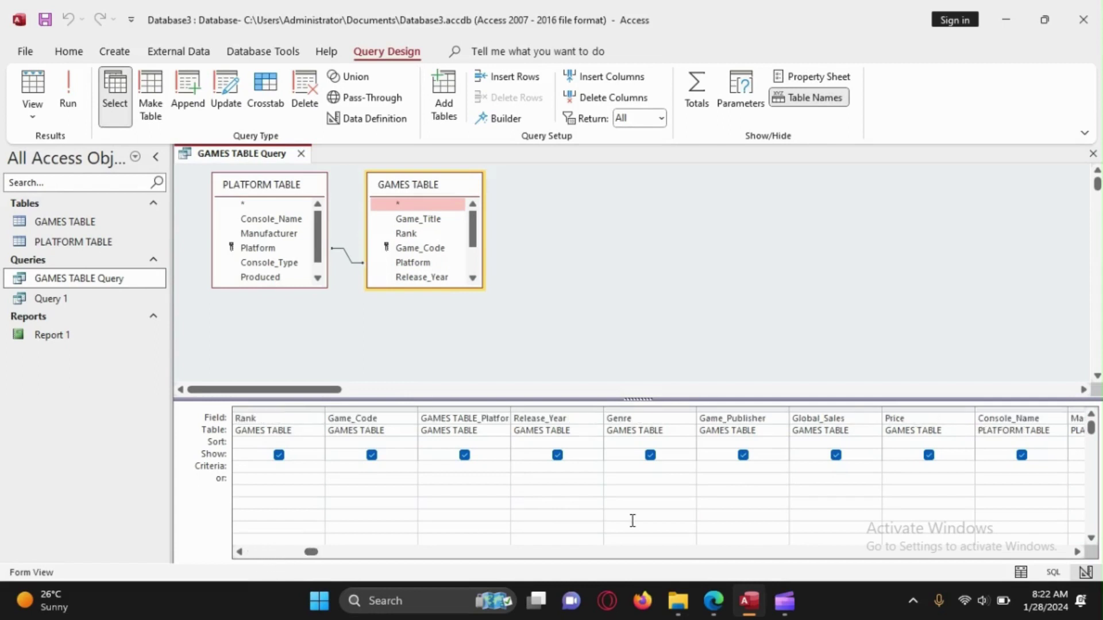
left_click(626, 466)
key("Caps_Lock")
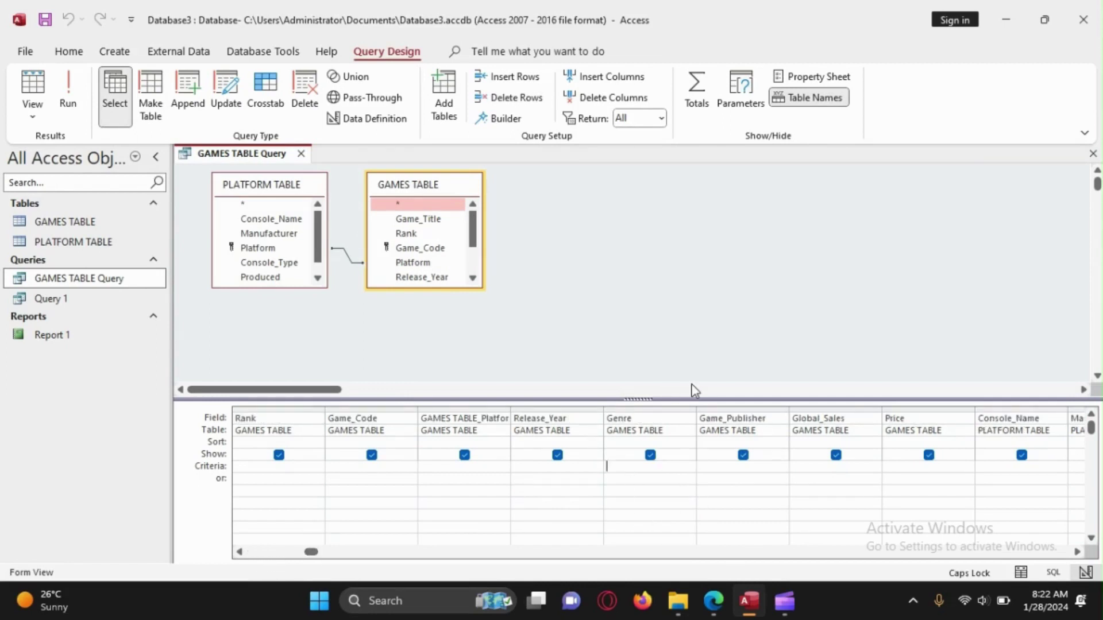
type("ACTION")
type(" OR ADVEN")
type("TURE")
mouse_move(712, 600)
left_click(698, 537)
left_click(647, 479)
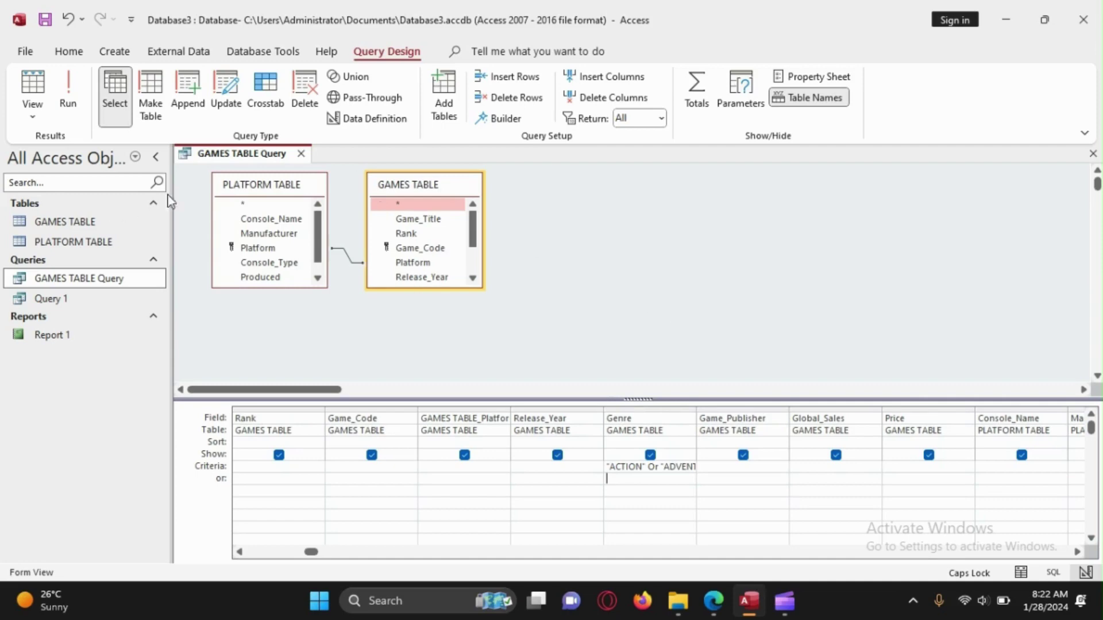
Run the query and look through the Genre and Rank columns of the selected records.
right_click(208, 154)
left_click(81, 81)
left_click(80, 81)
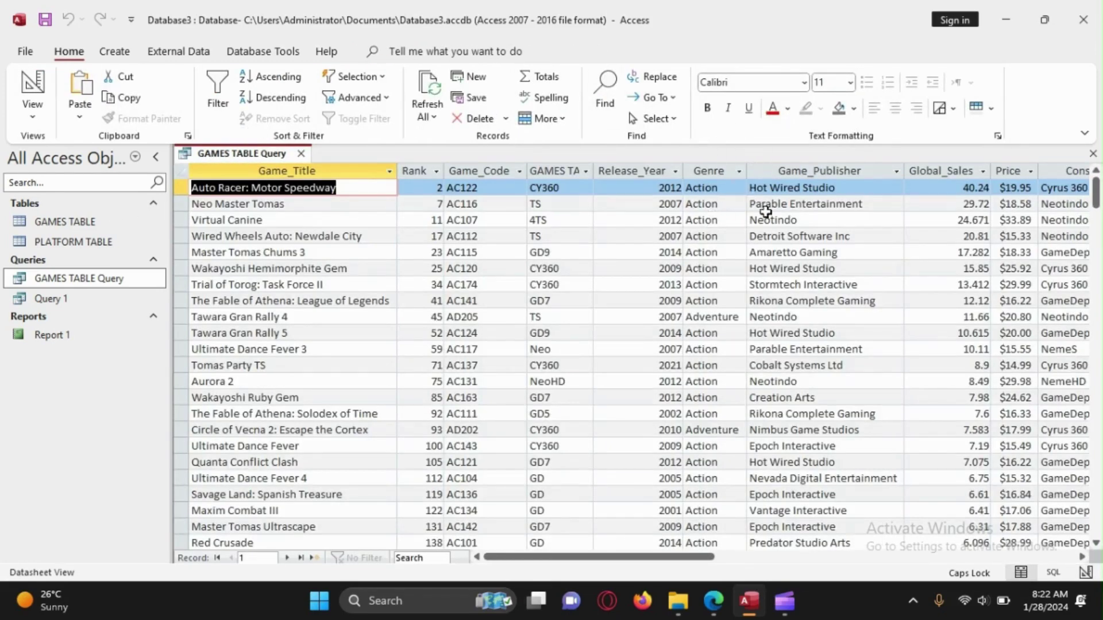
left_click_drag(1096, 201, 1096, 505)
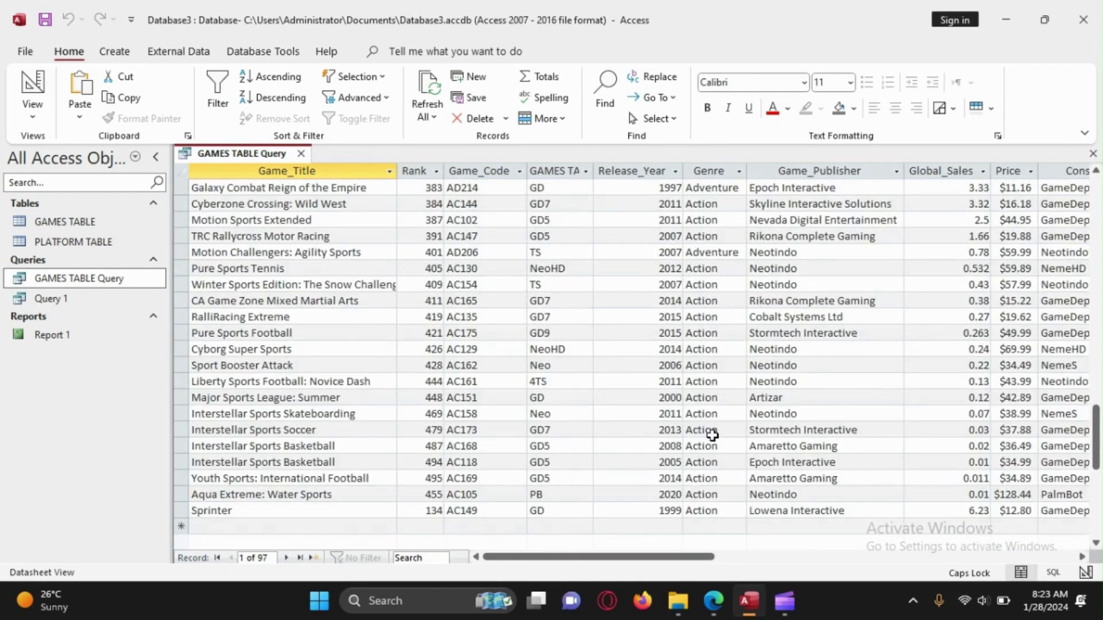
scroll(713, 433, "up", 3)
scroll(718, 374, "up", 3)
scroll(715, 336, "up", 3)
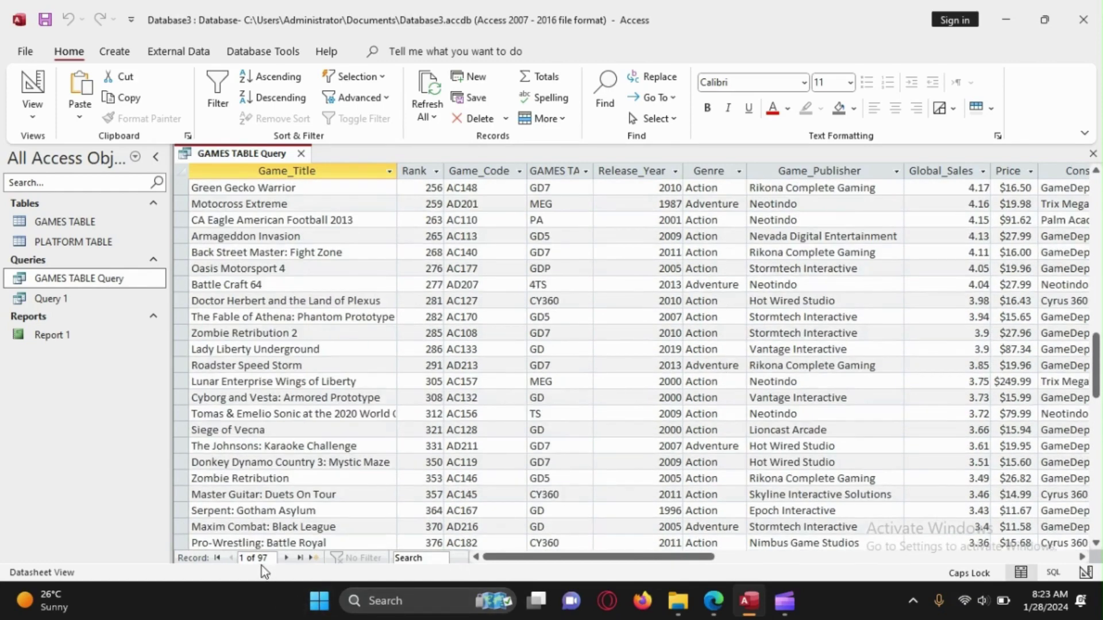
scroll(631, 396, "up", 3)
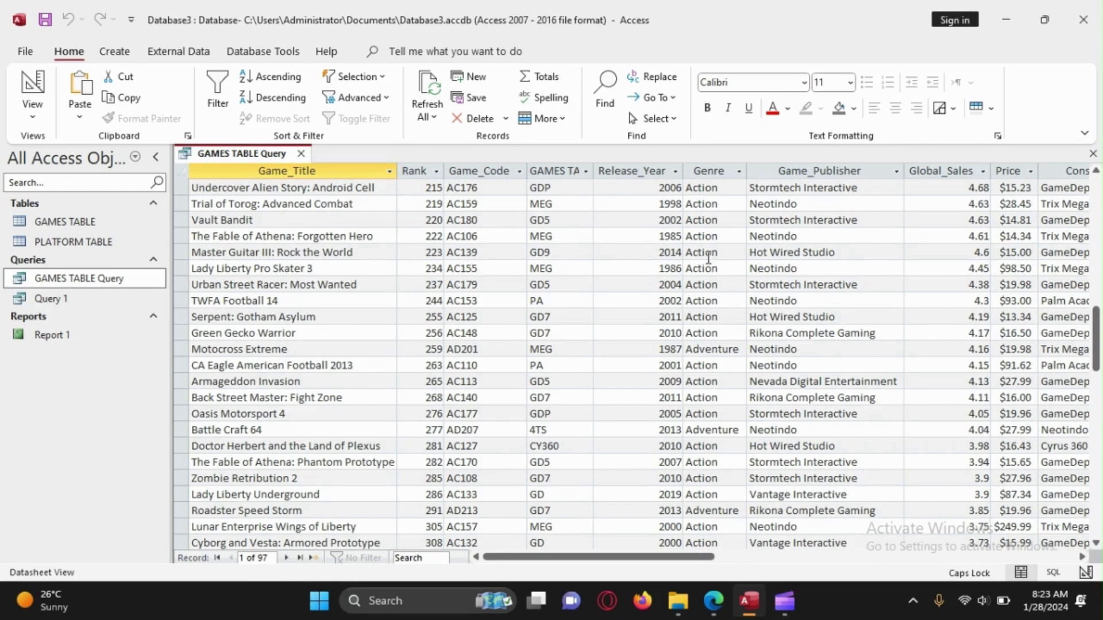
scroll(724, 241, "up", 12)
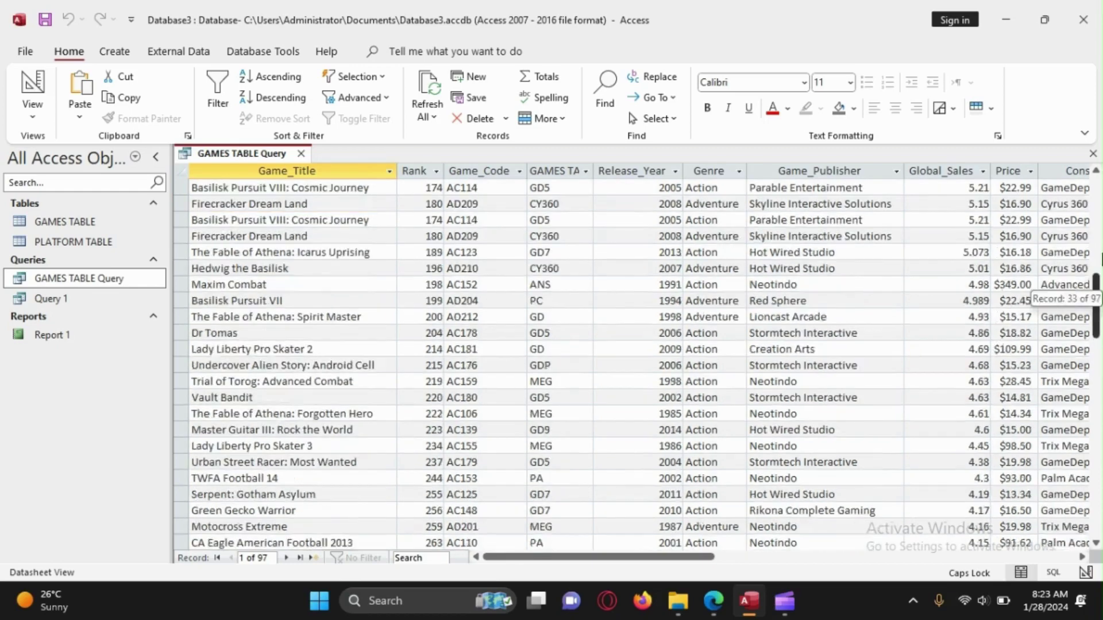
scroll(738, 229, "down", 6)
scroll(724, 230, "up", 6)
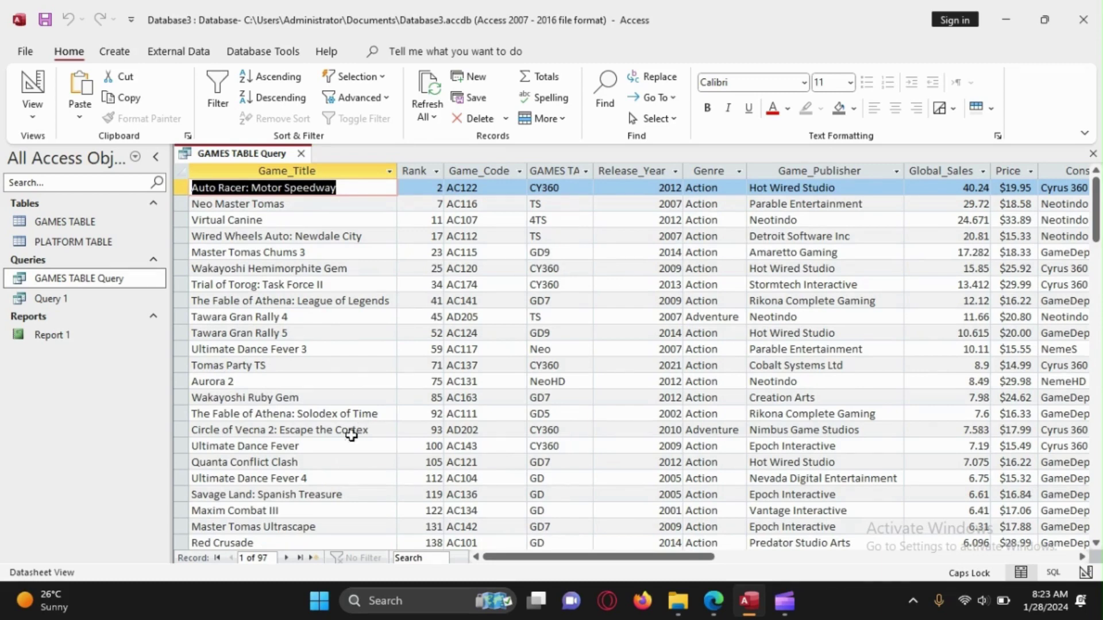
Check question 22's Rank requirement in the exam paper, and enter >=200 as the Rank criterion in the query's Design View.
left_click(713, 601)
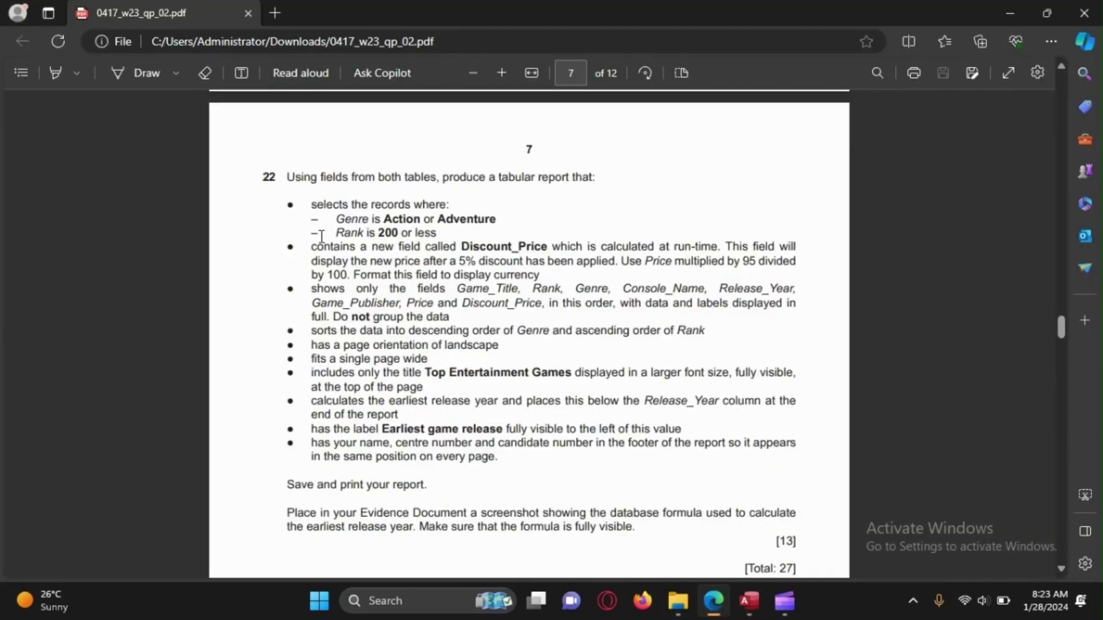
left_click_drag(321, 236, 451, 236)
left_click(505, 349)
left_click(1007, 11)
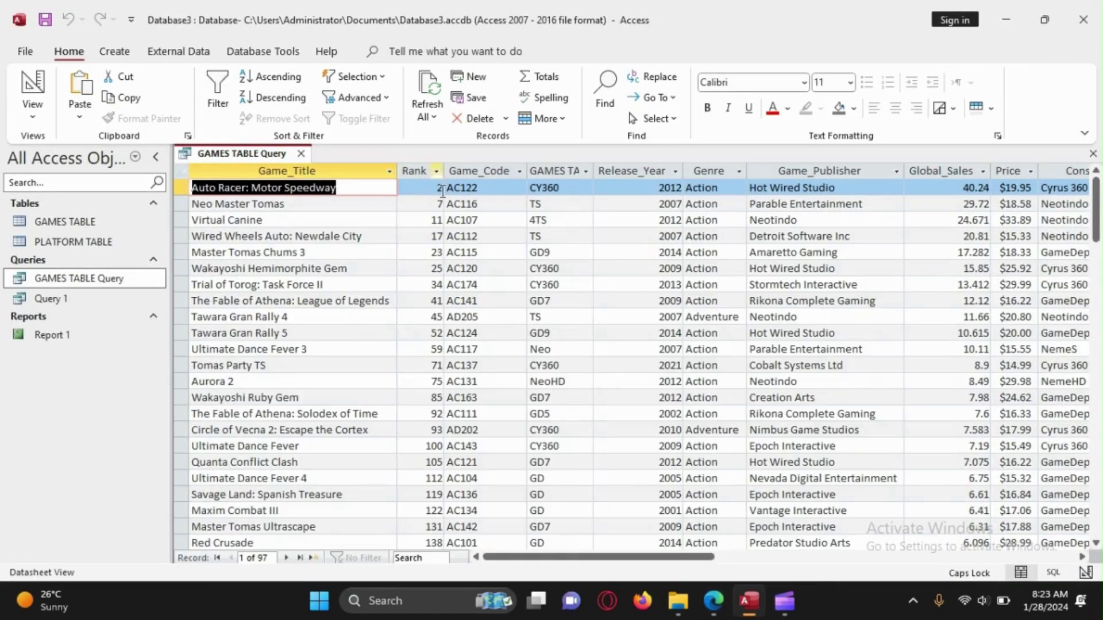
right_click(268, 155)
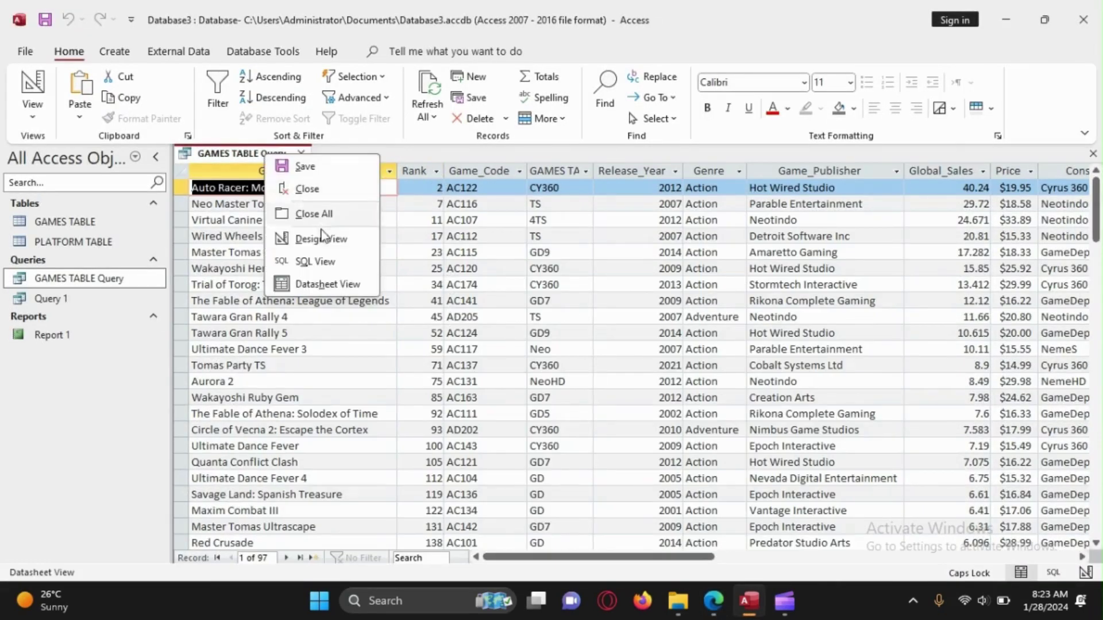
left_click(325, 236)
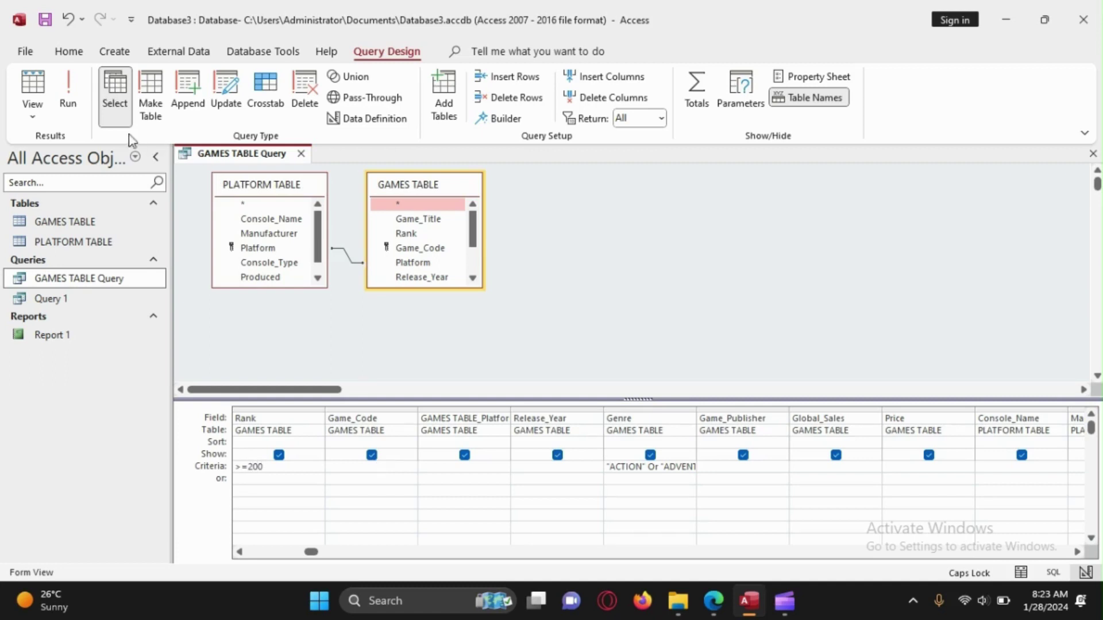
Show the query in Datasheet View and check the Rank values against the 200 or less requirement.
right_click(209, 153)
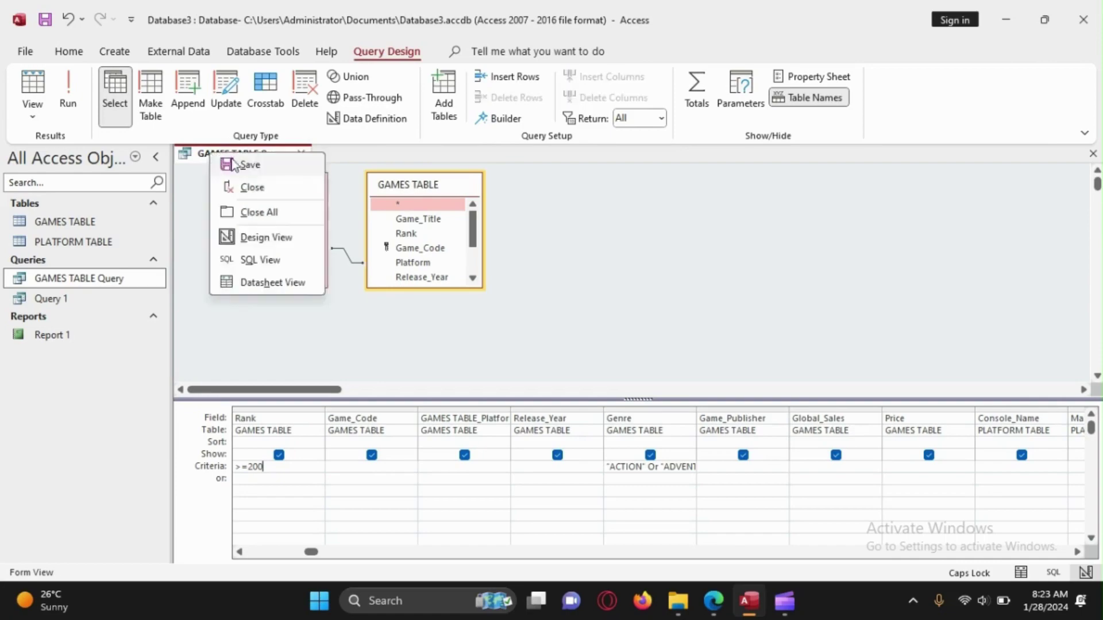
left_click(271, 284)
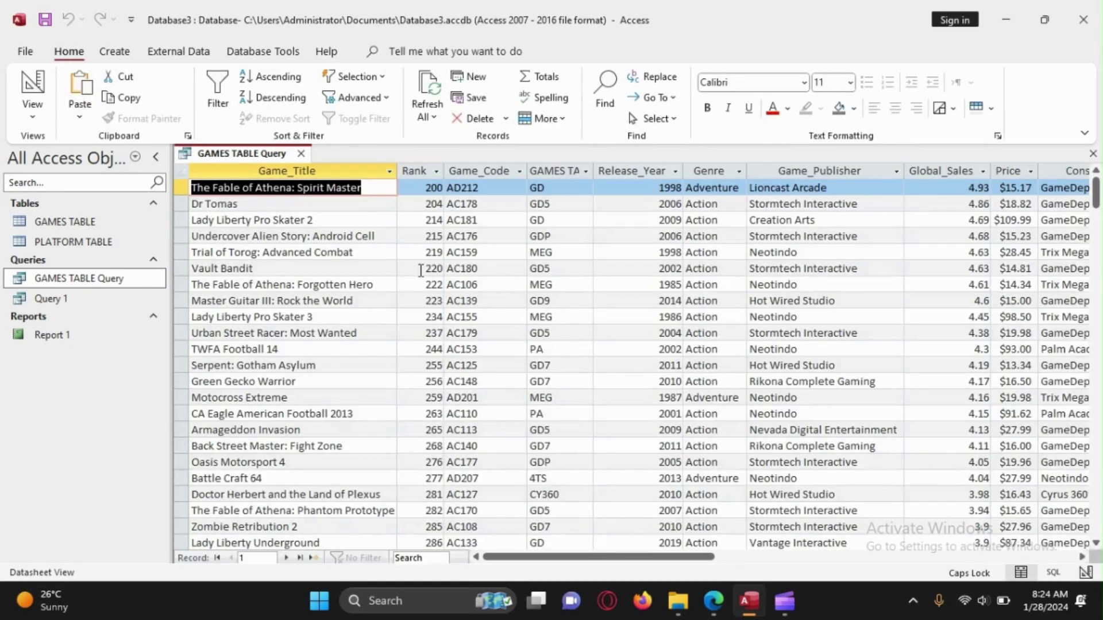
scroll(442, 253, "down", 9)
scroll(431, 273, "down", 7)
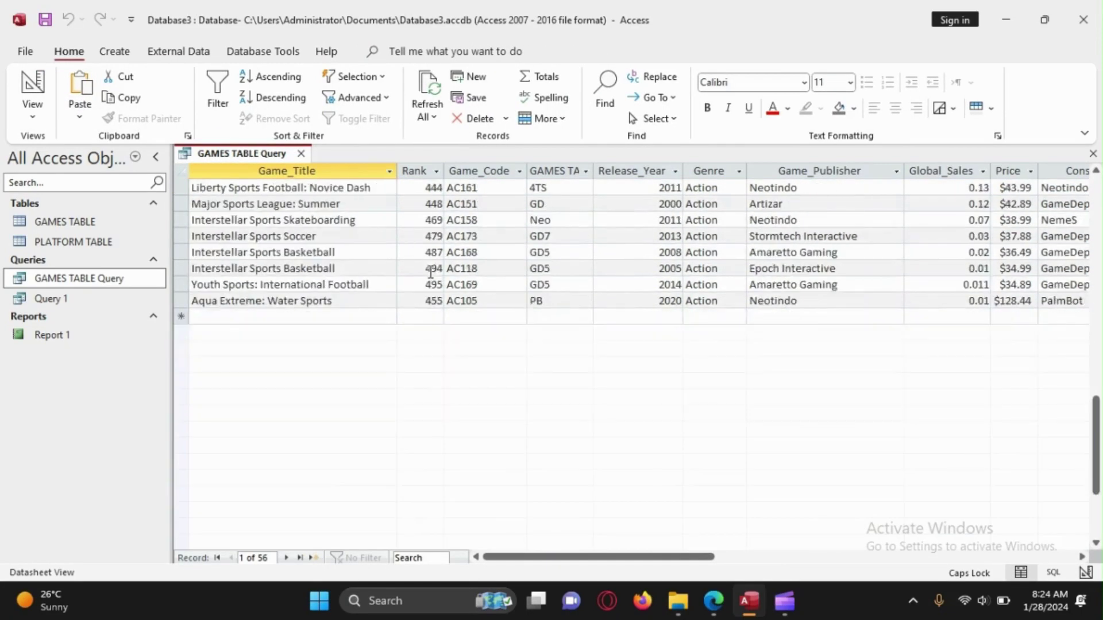
scroll(434, 330, "up", 9)
scroll(439, 236, "up", 7)
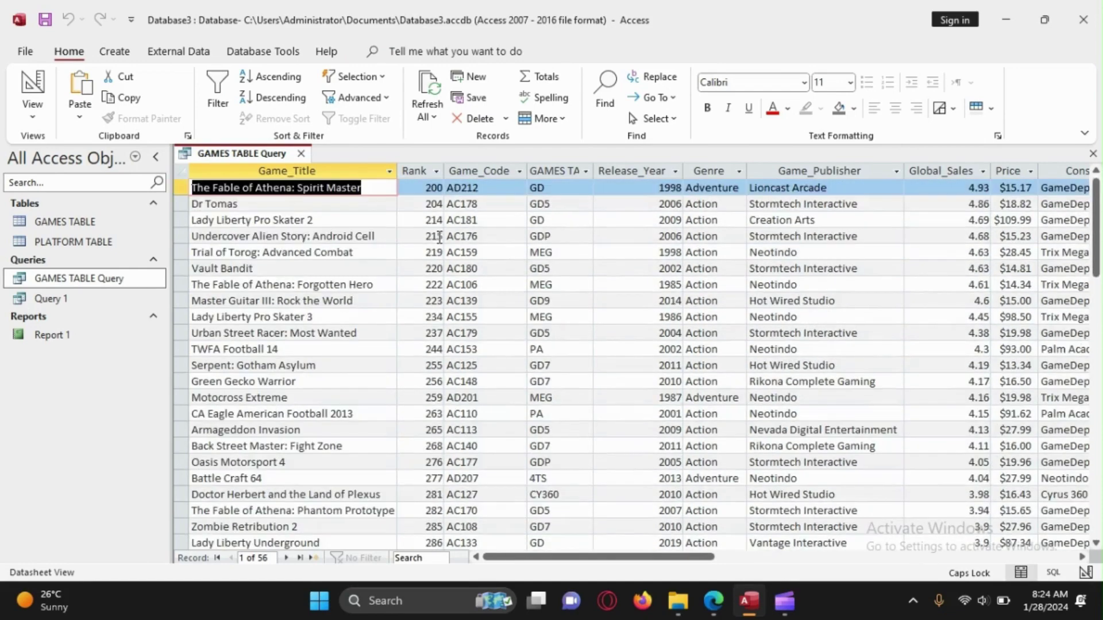
Change the Rank criterion to <=200 in Design View and run the query.
right_click(247, 156)
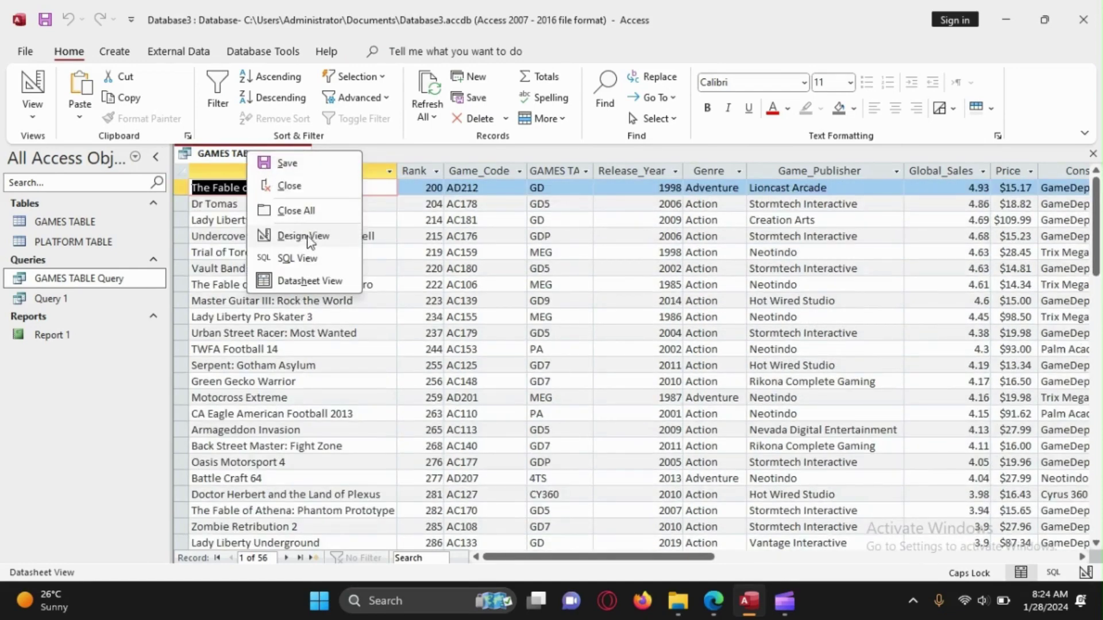
left_click(302, 237)
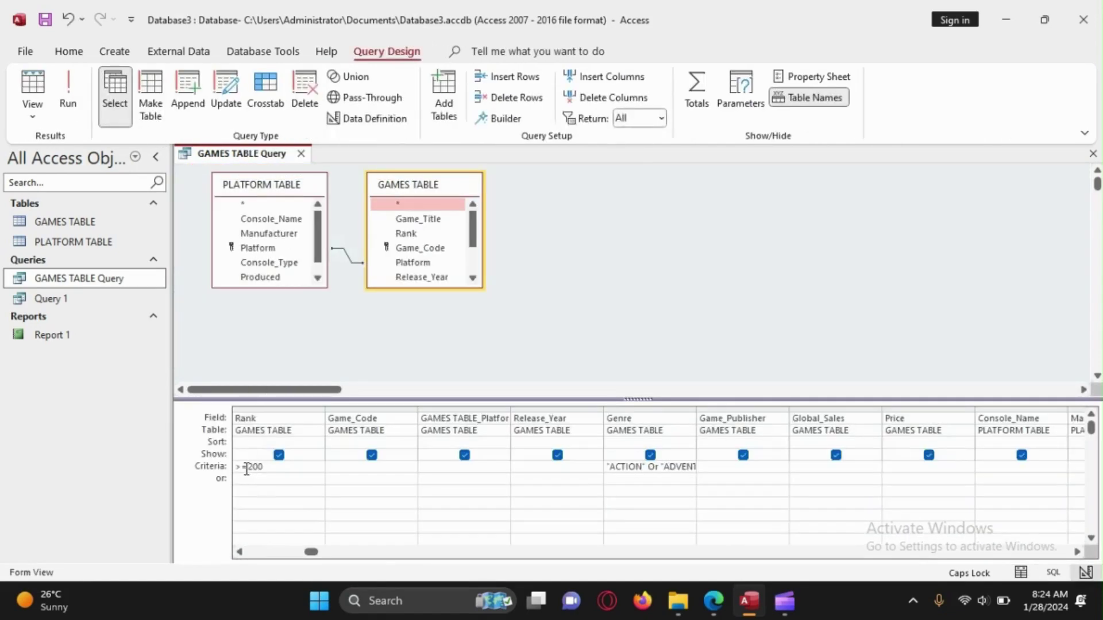
key("BackSpace")
type("<")
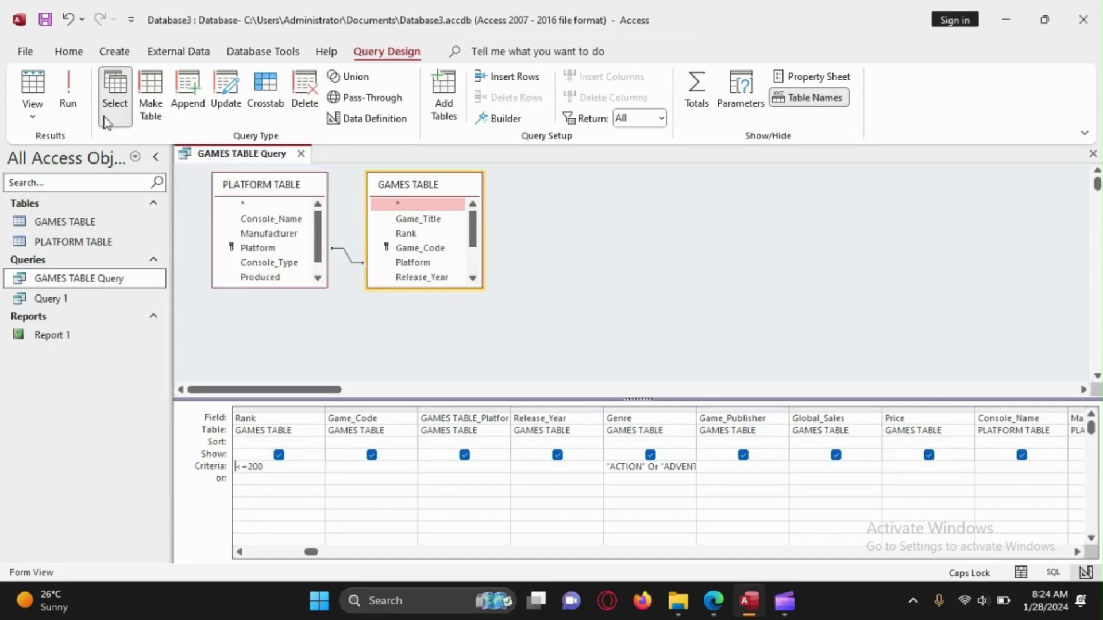
left_click(68, 94)
Examine the query's records to check that they meet the Rank and Genre criteria.
scroll(425, 253, "down", 8)
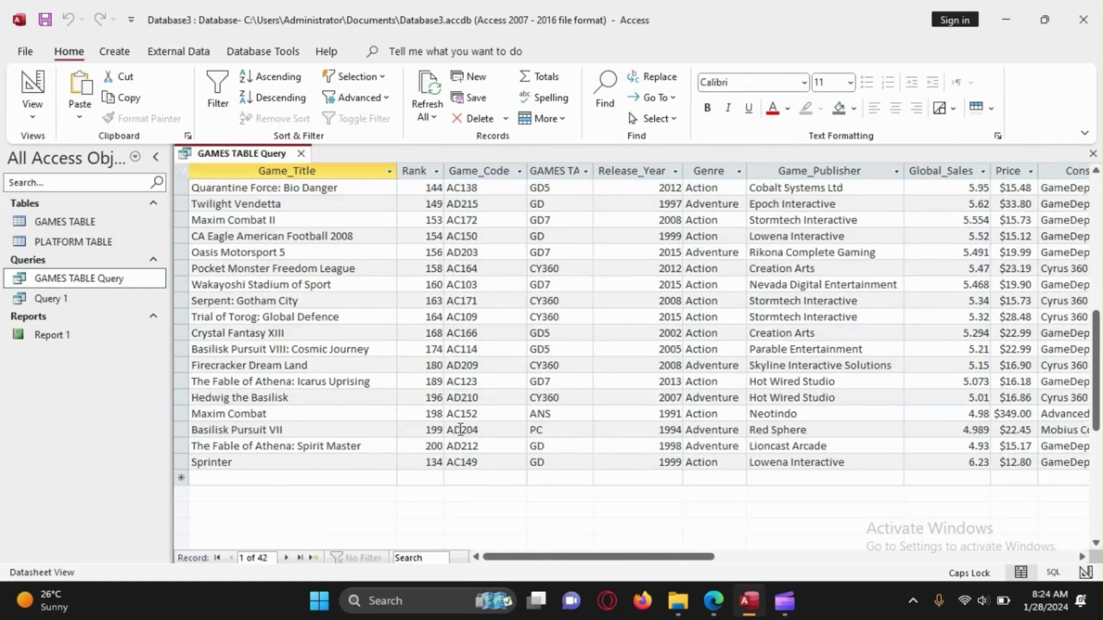
scroll(440, 430, "up", 3)
scroll(440, 430, "up", 6)
scroll(441, 402, "down", 11)
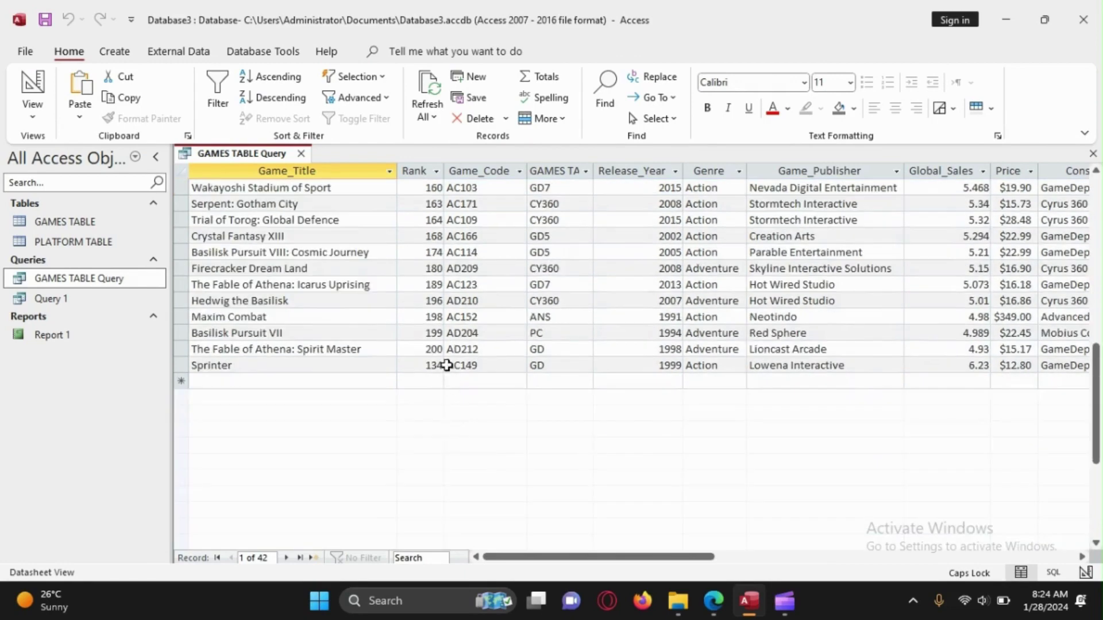
scroll(431, 274, "up", 10)
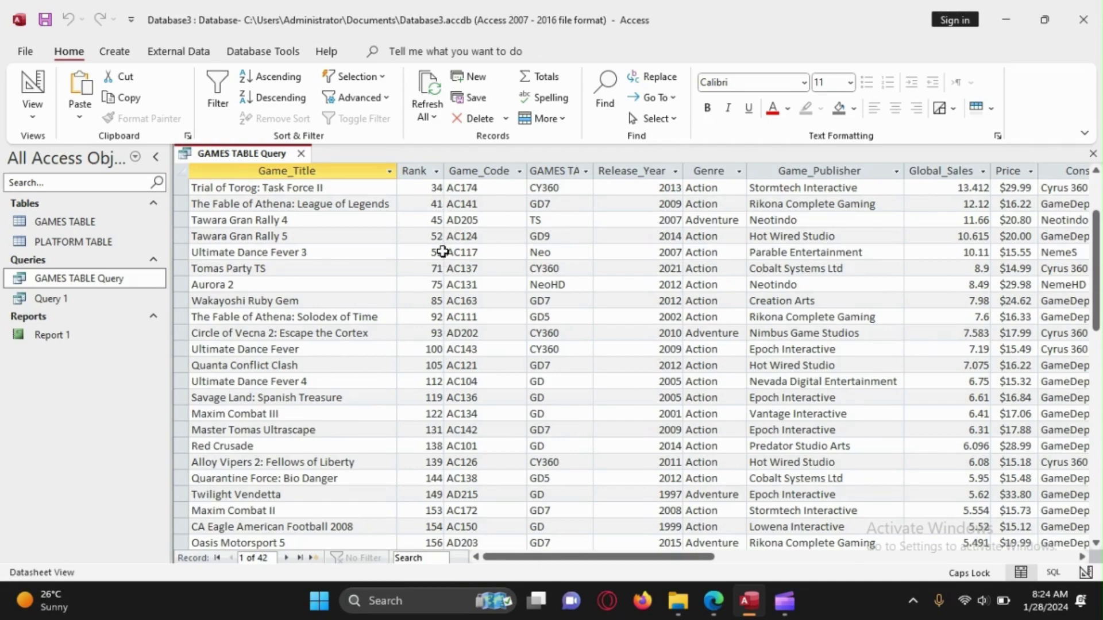
scroll(442, 251, "down", 4)
scroll(440, 251, "up", 6)
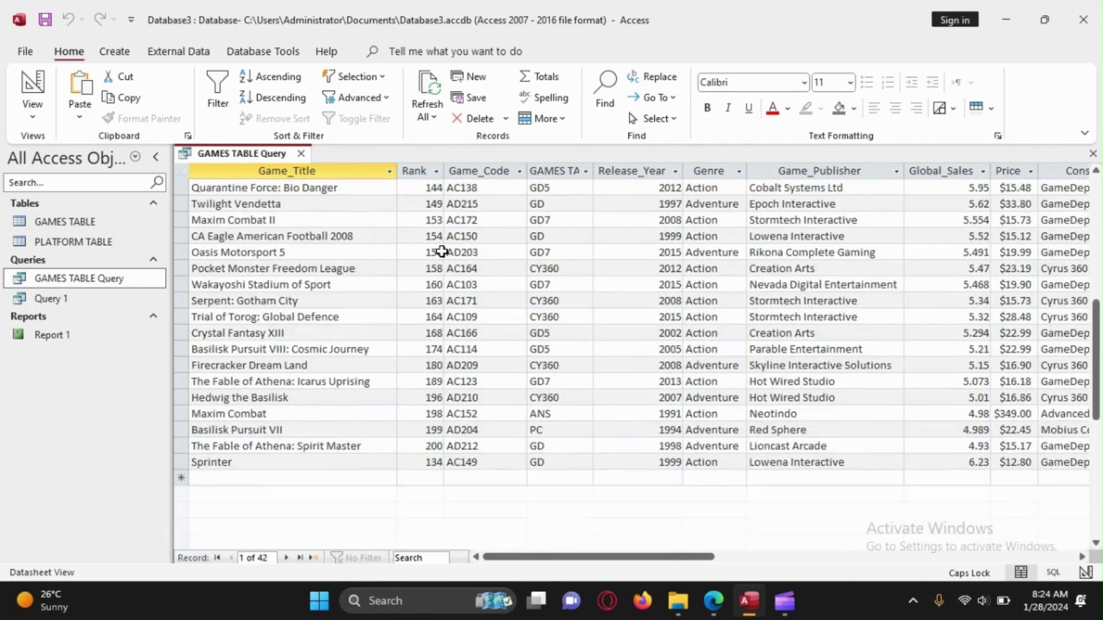
right_click(236, 155)
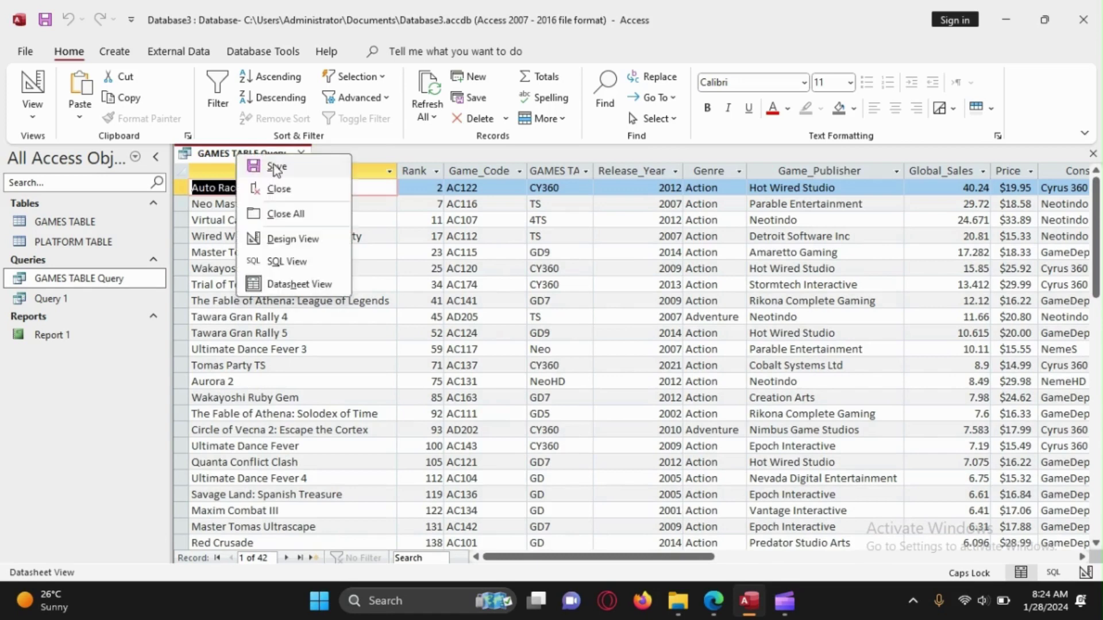
left_click(441, 286)
Switch to the exam paper and read the Discount_Price requirements, including its formula and currency format.
left_click(714, 601)
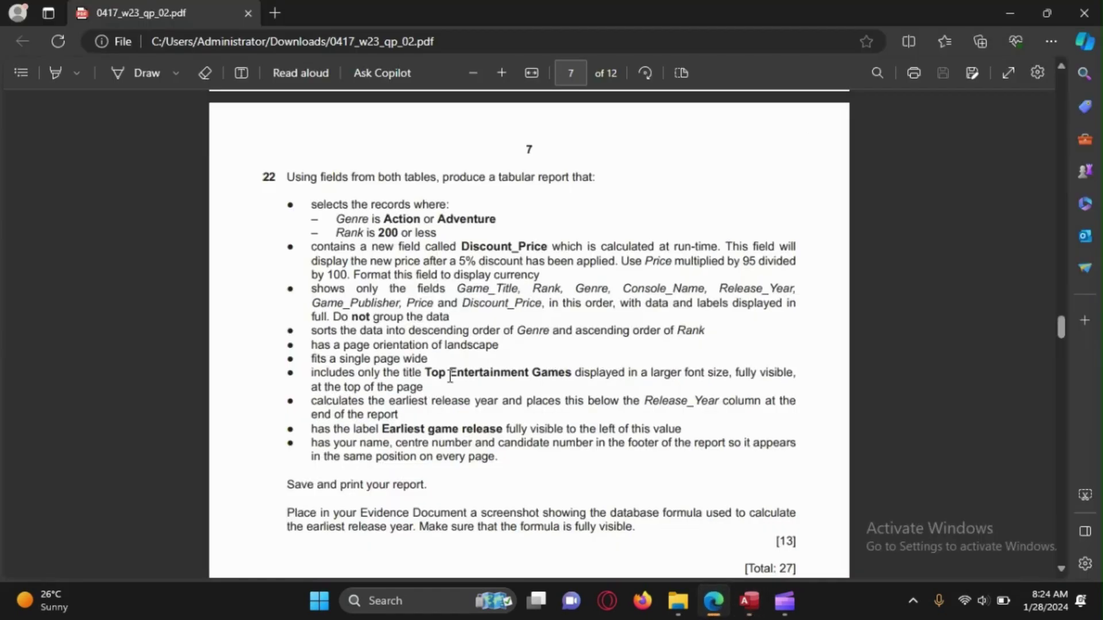
left_click_drag(381, 233, 447, 261)
left_click(488, 364)
left_click_drag(311, 247, 571, 274)
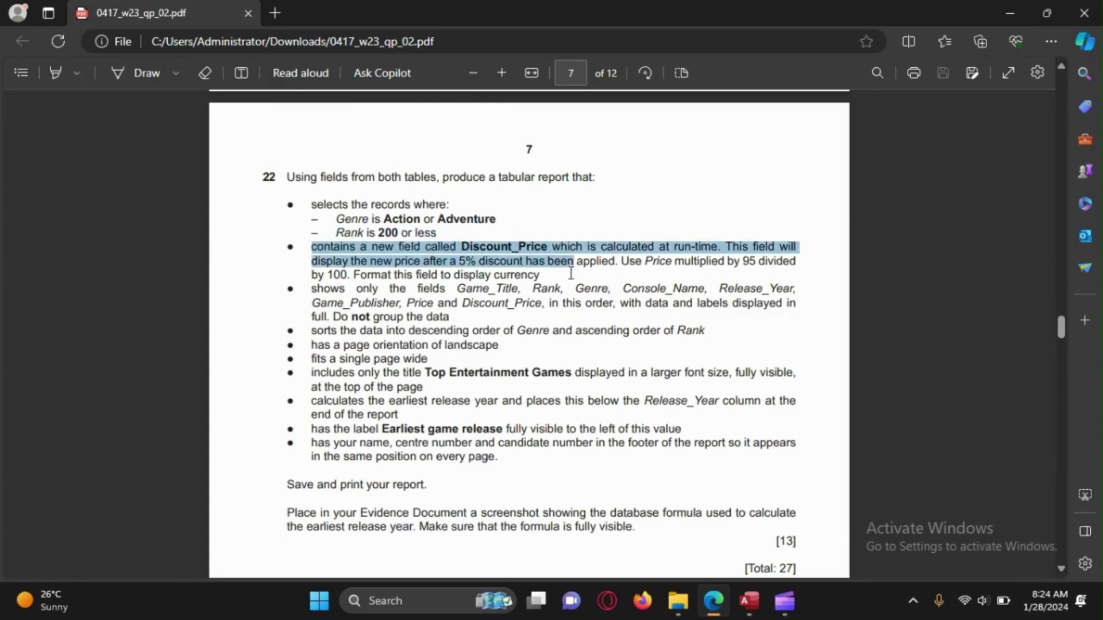
left_click(489, 281)
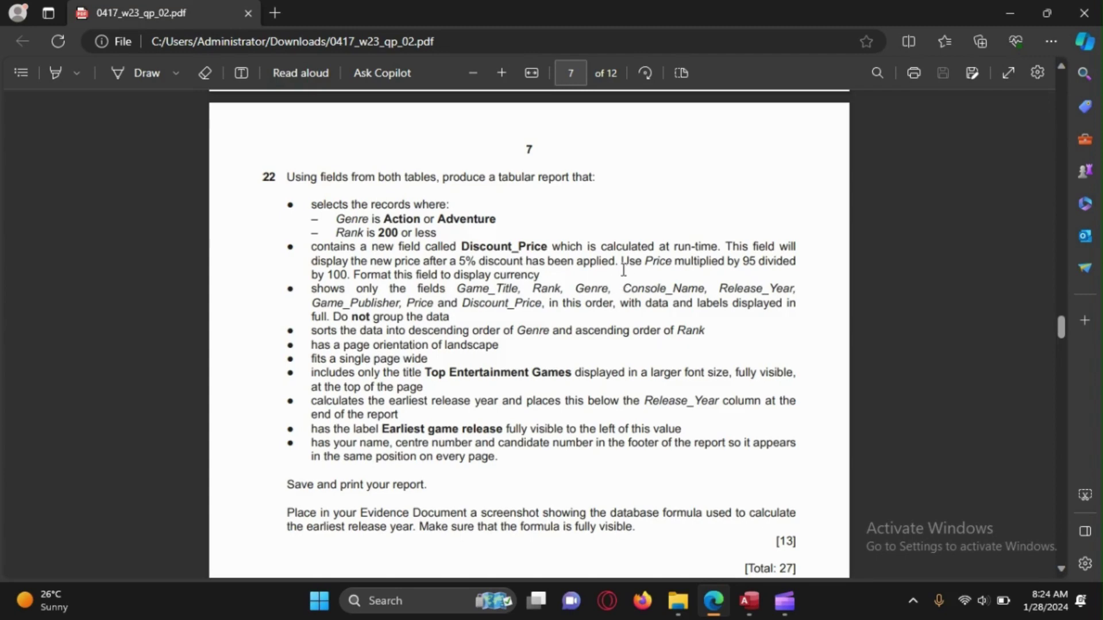
left_click_drag(623, 269, 795, 266)
left_click(660, 258)
double_click(657, 260)
left_click(347, 370)
left_click_drag(310, 275, 387, 274)
left_click(410, 338)
left_click_drag(361, 278, 538, 276)
left_click(519, 286)
Return to the query's Design View in Access and open the Expression Builder for the empty column after Generation.
left_click(747, 598)
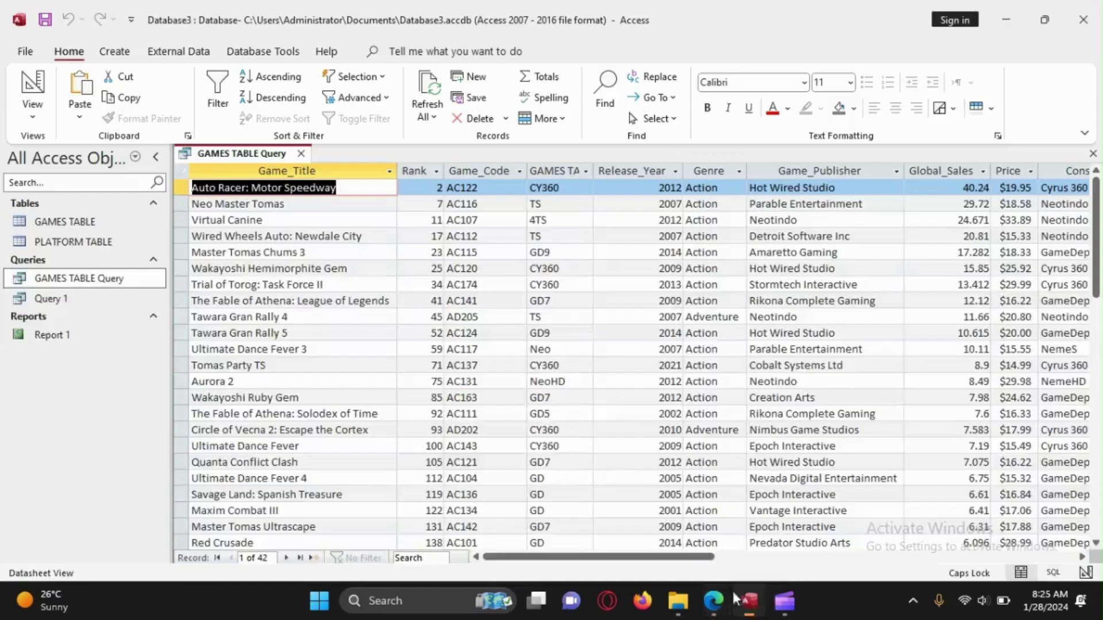
right_click(266, 154)
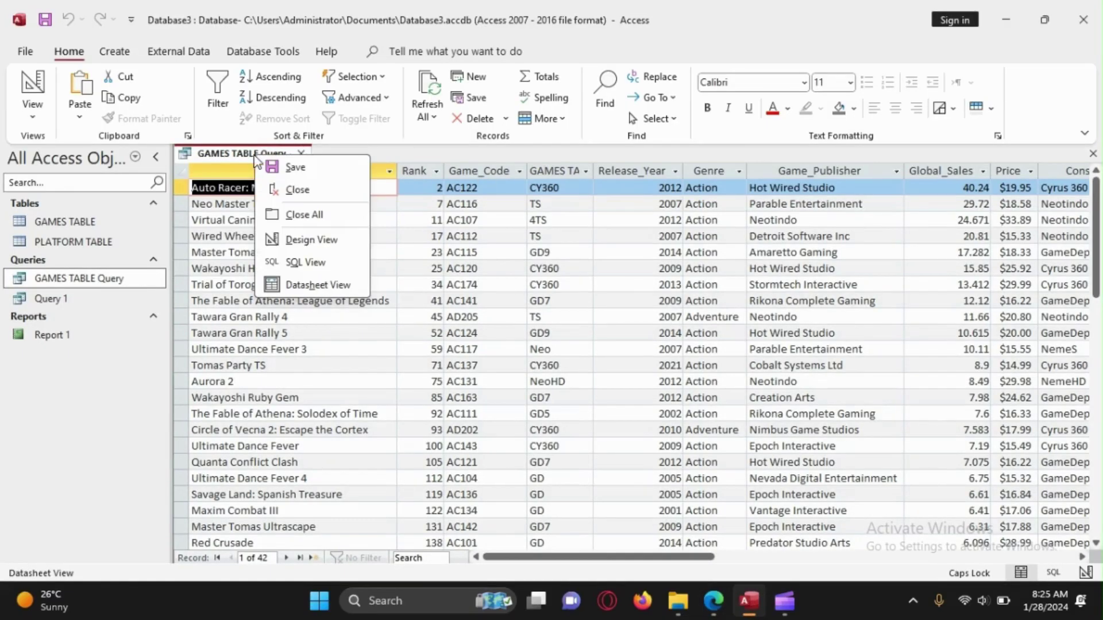
left_click(310, 240)
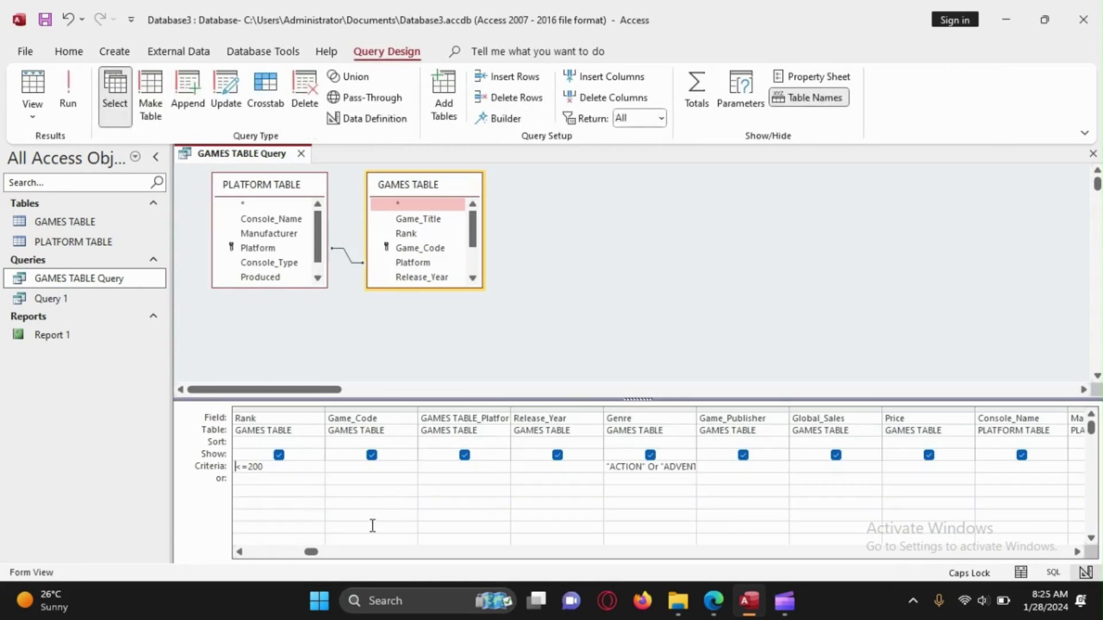
left_click_drag(310, 552, 830, 551)
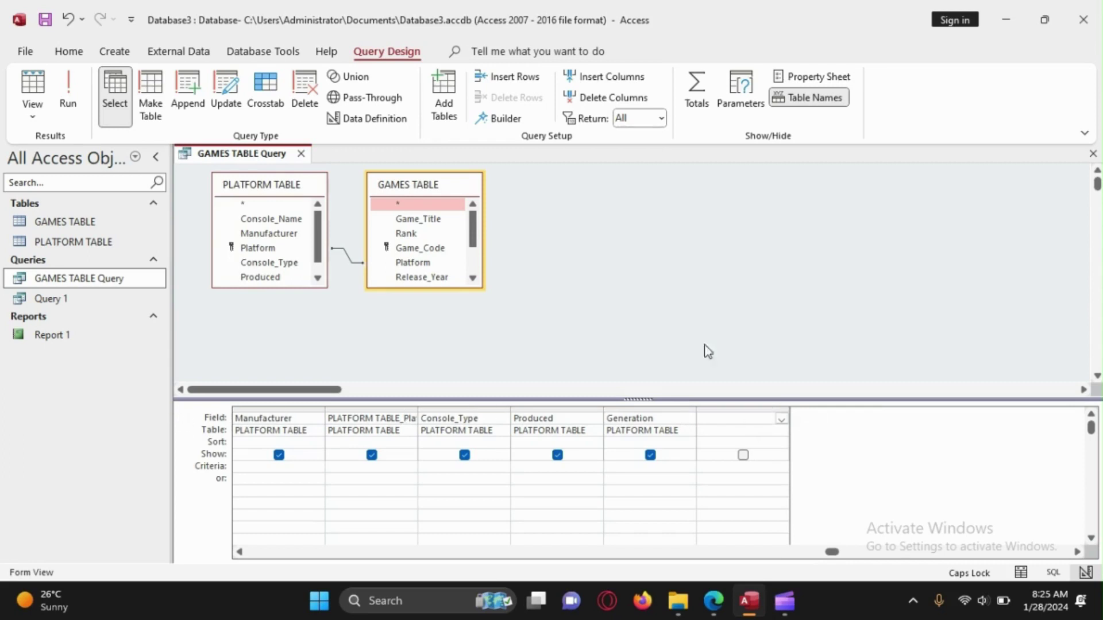
left_click(509, 118)
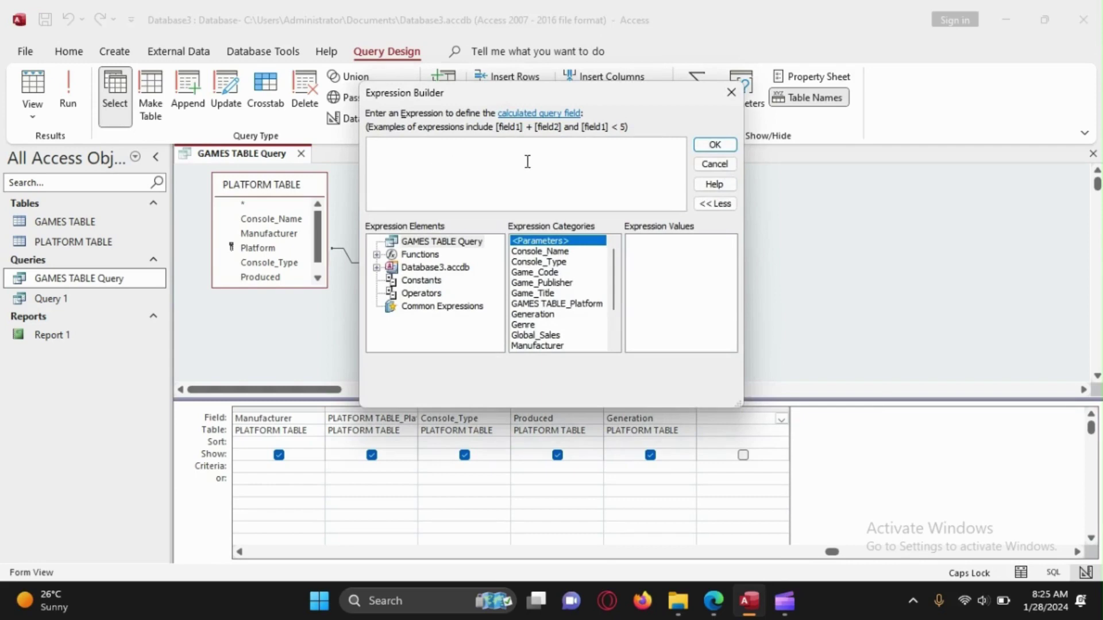
Copy the field name Discount_Price from the exam paper into the Expression Builder in Access.
mouse_move(713, 600)
mouse_move(687, 541)
left_click(718, 601)
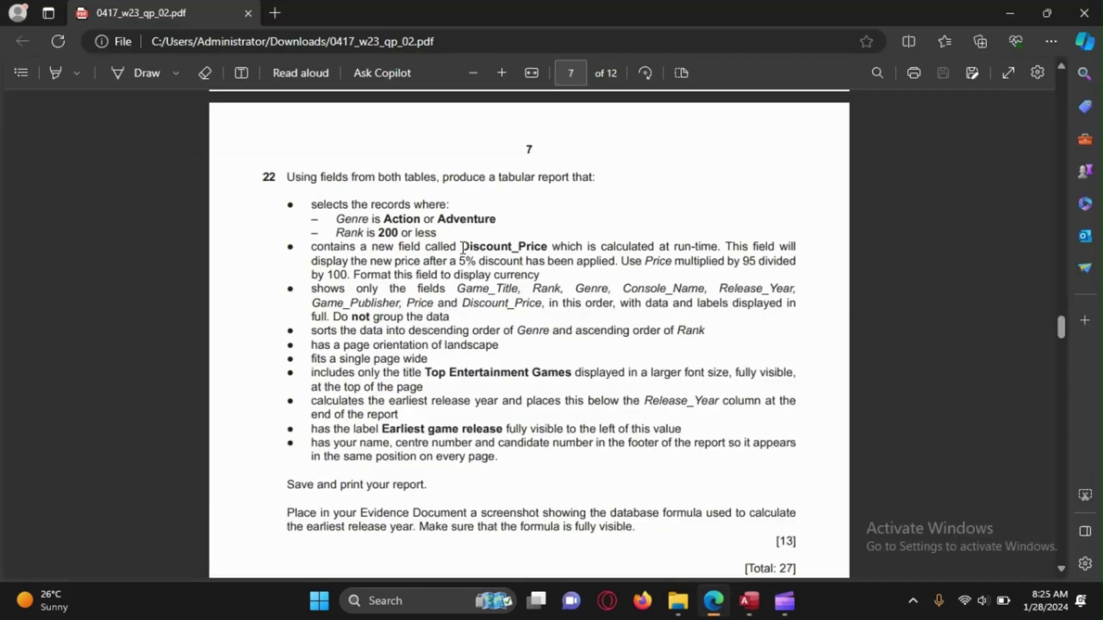
left_click_drag(459, 247, 548, 248)
key("ctrl+c")
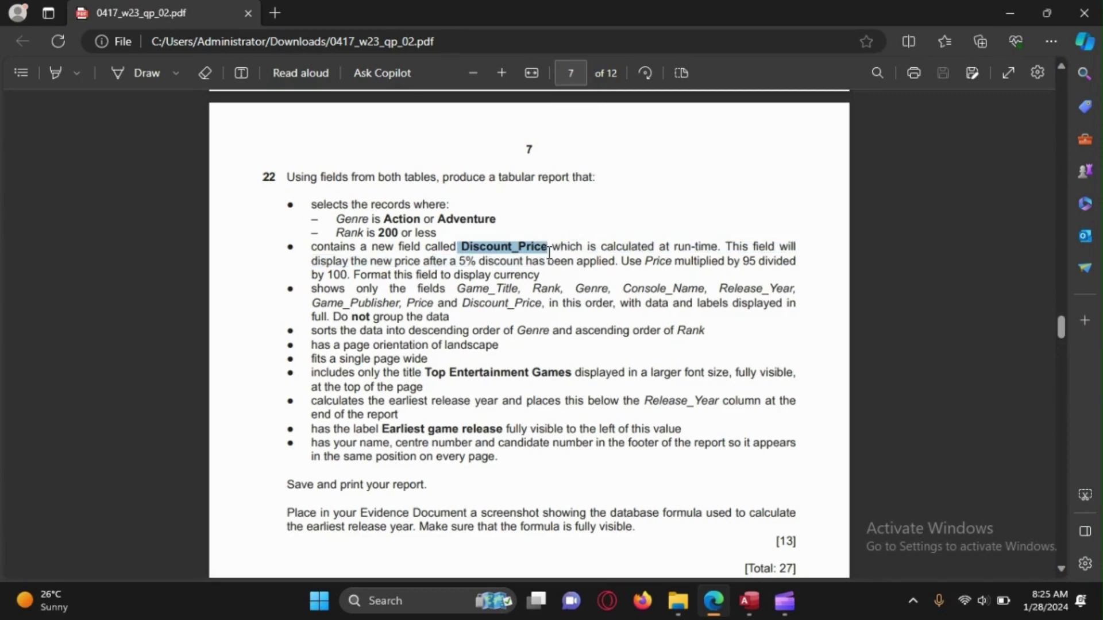
left_click(548, 253)
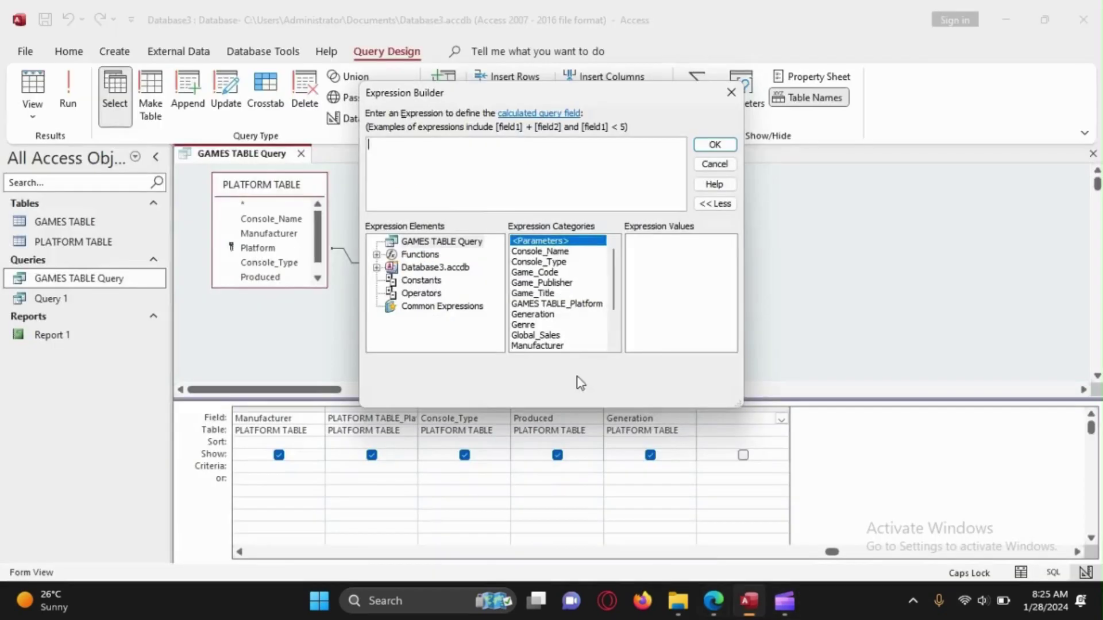
left_click(749, 601)
key("ctrl+v")
Complete the calculated field's expression as Discount_Price: [Price] * 0.95 and accept it.
mouse_move(713, 600)
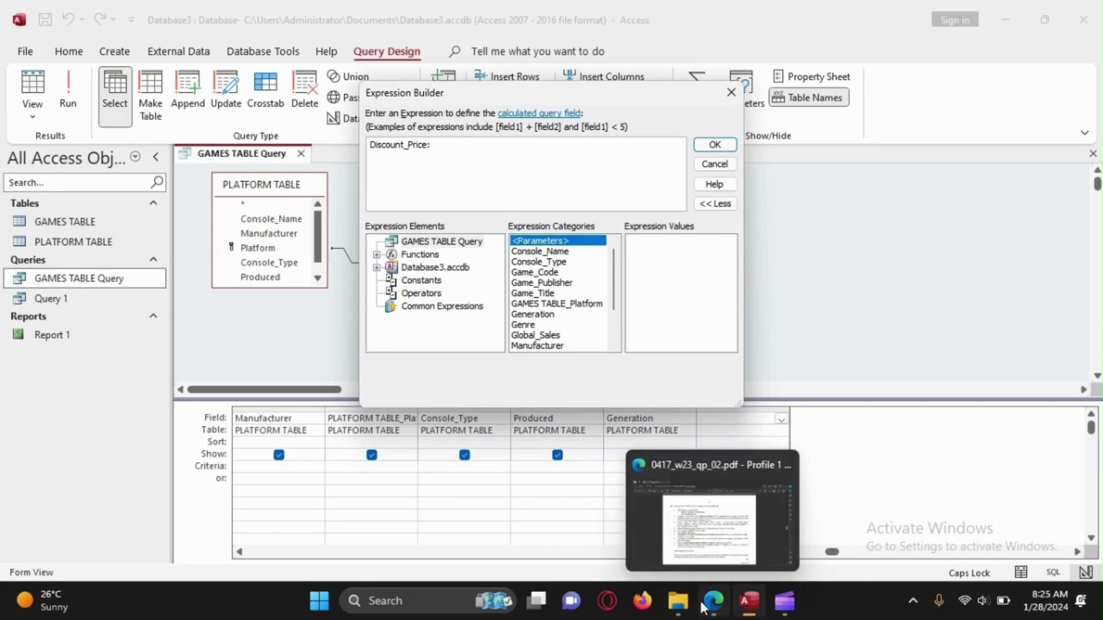
left_click(684, 548)
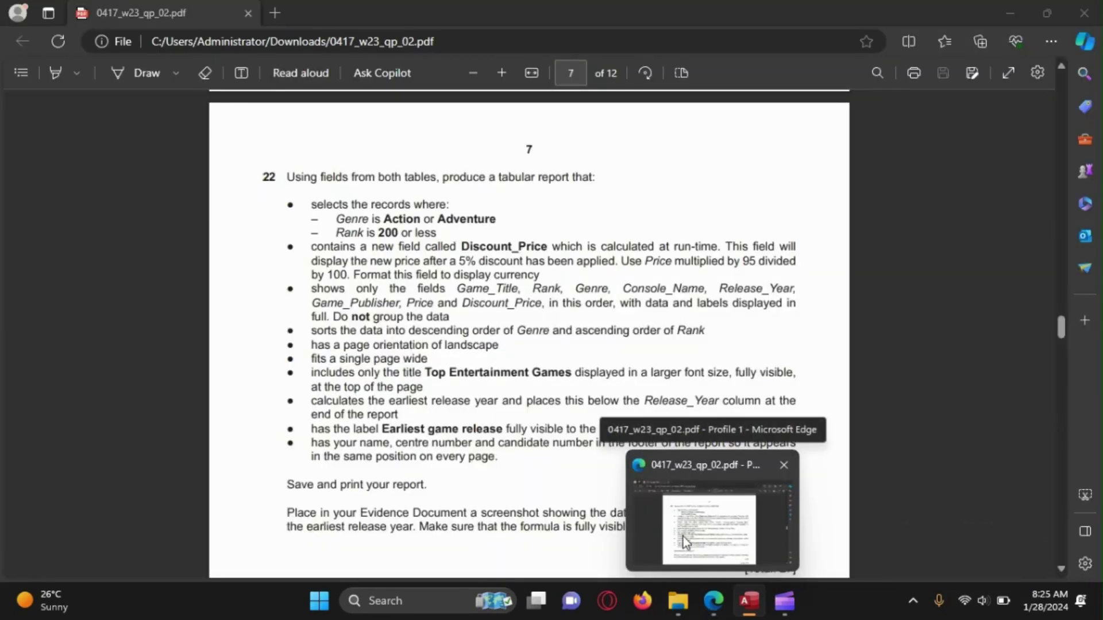
left_click(683, 543)
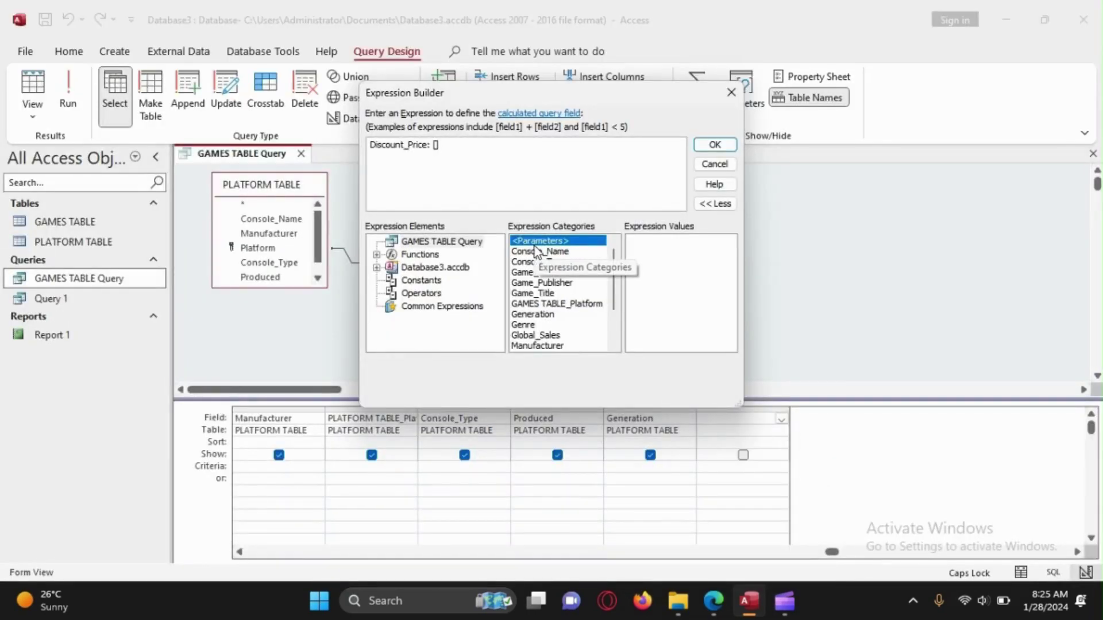
type("p")
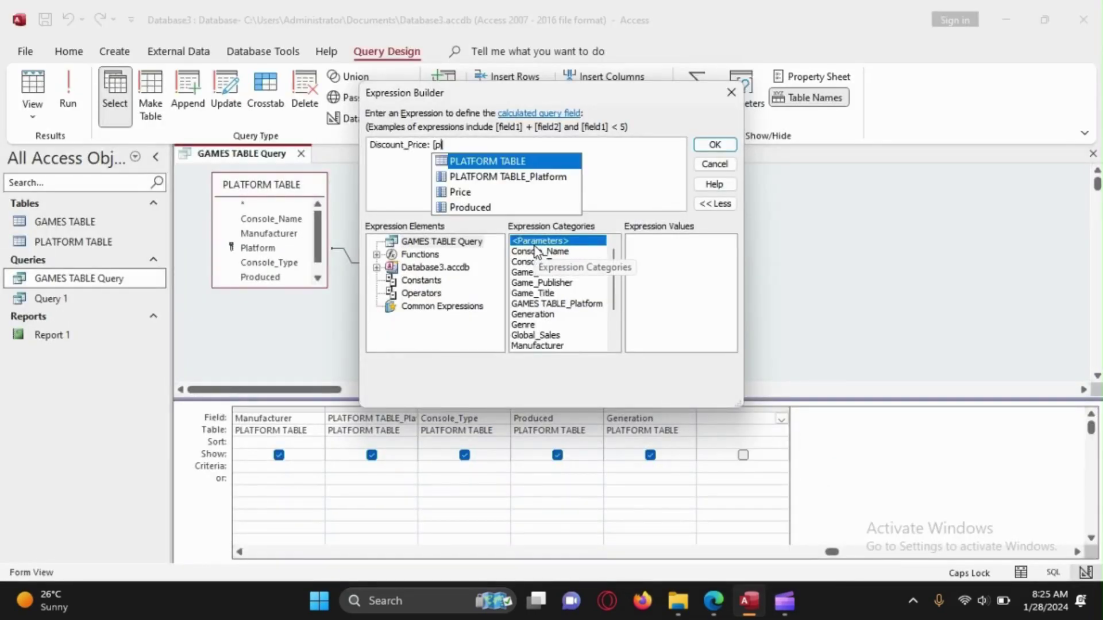
type("R")
key("Tab")
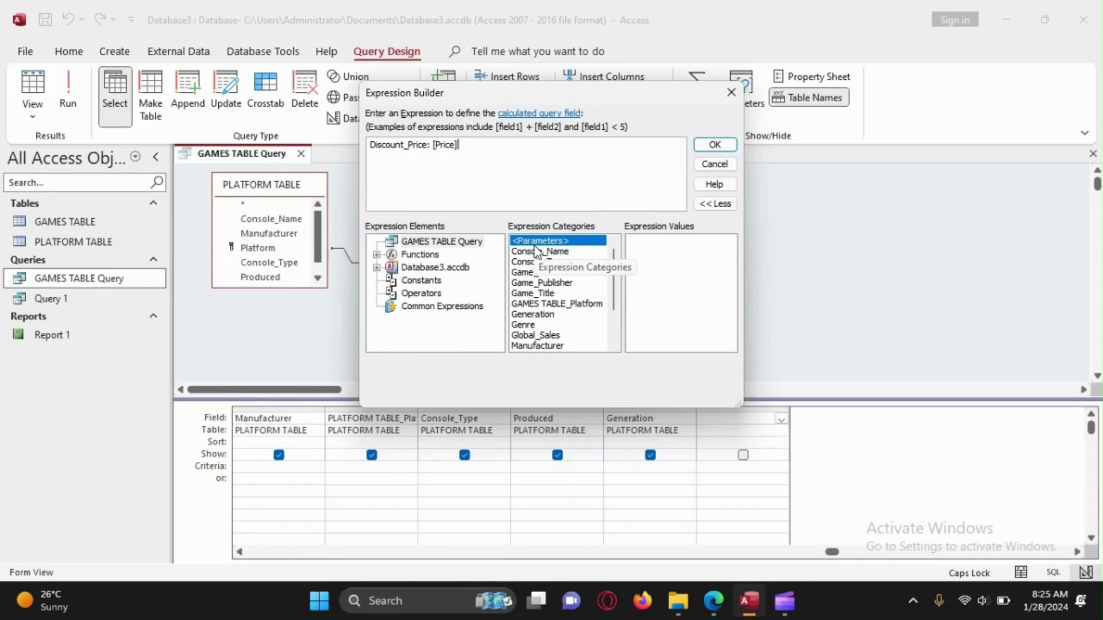
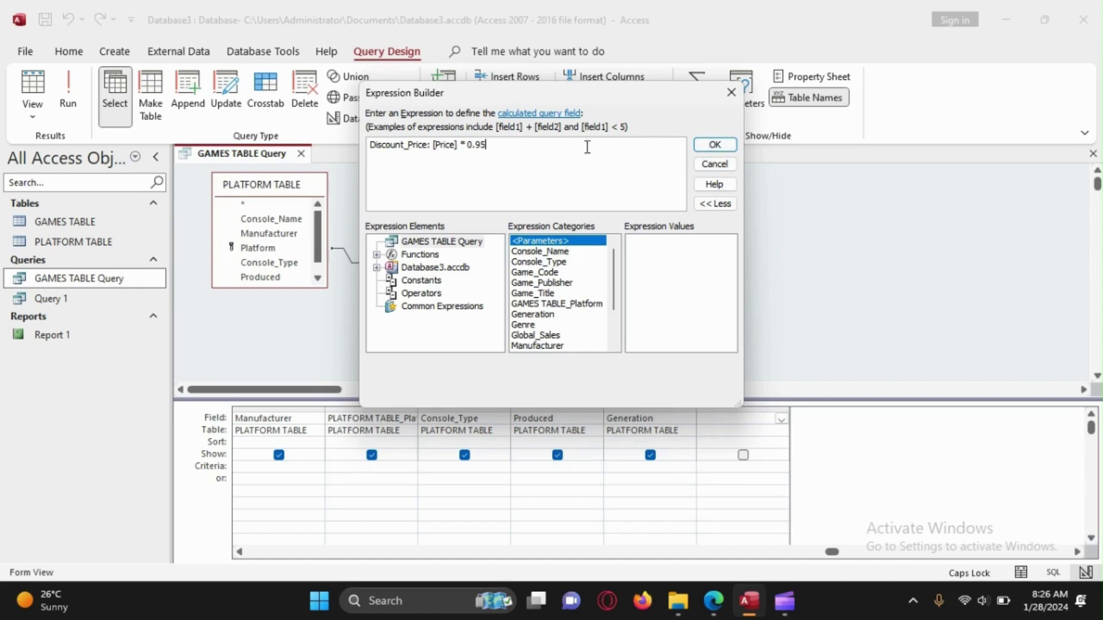
left_click(712, 146)
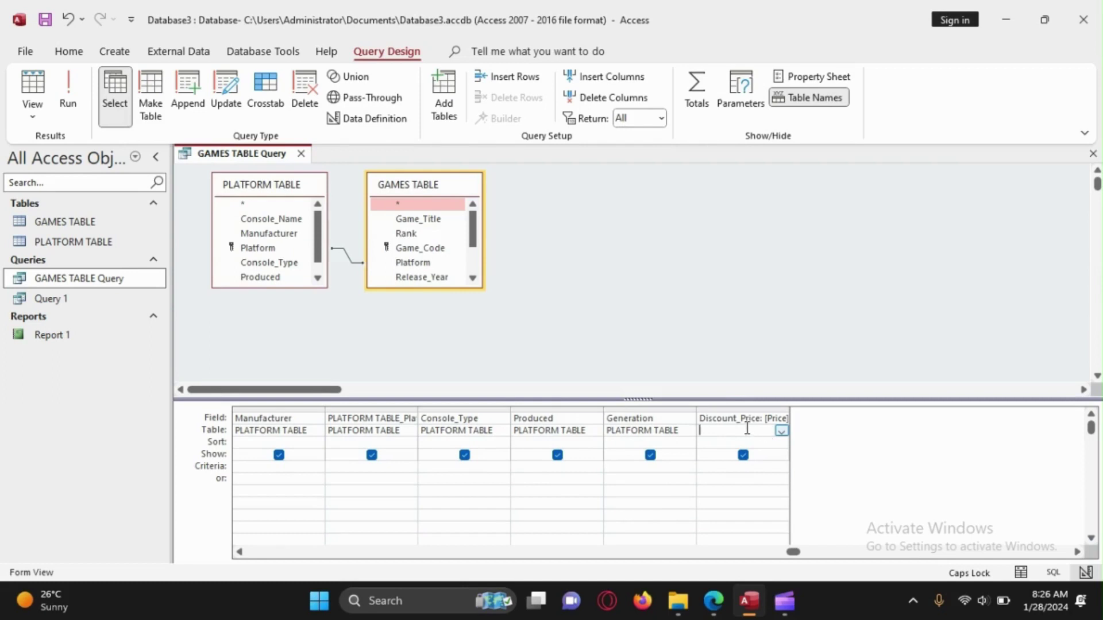
Set the Format property of the Discount_Price field to Currency.
left_click(717, 421)
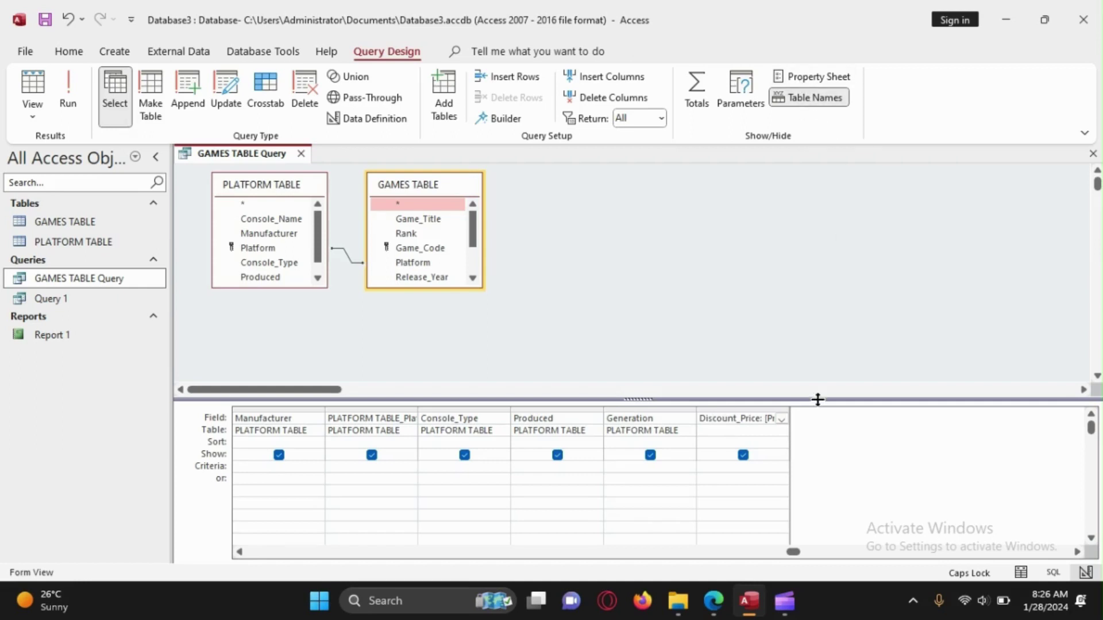
left_click(798, 80)
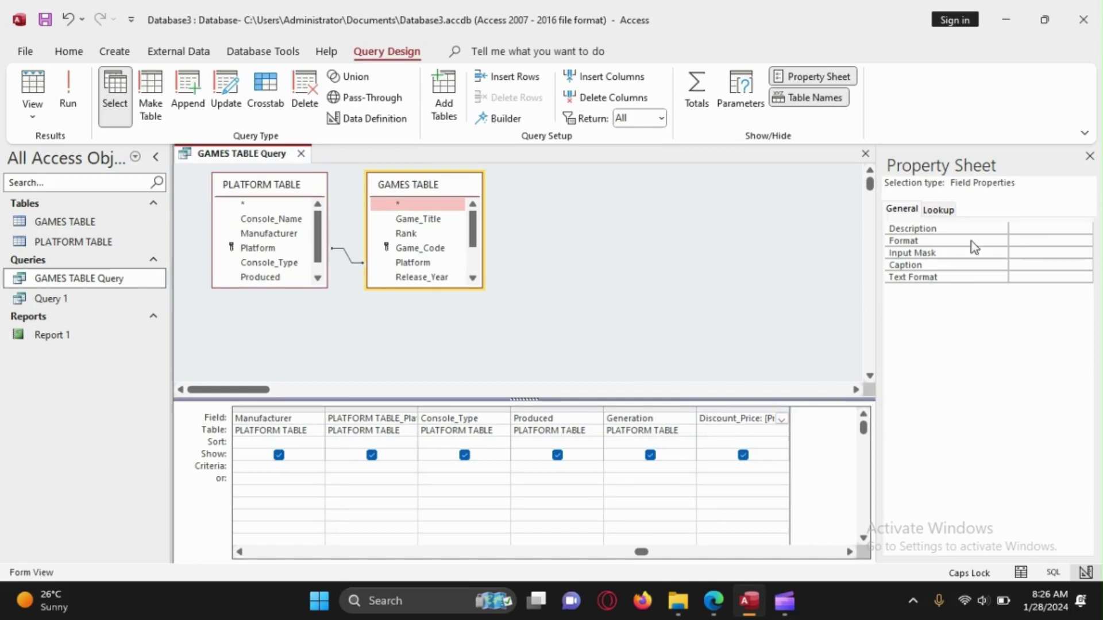
left_click(1017, 243)
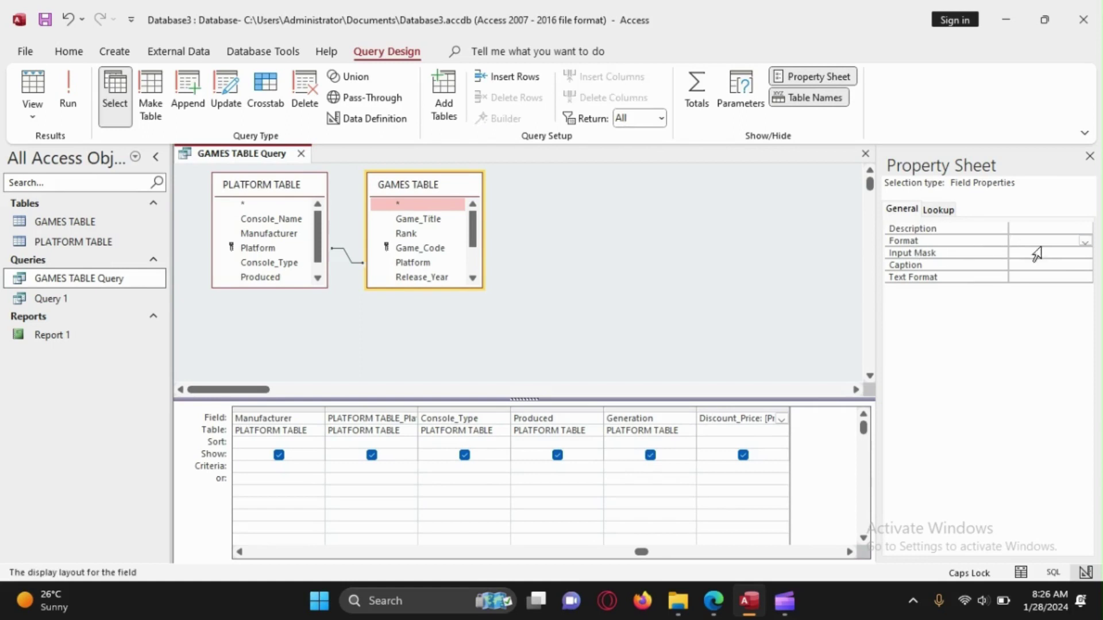
left_click(1084, 241)
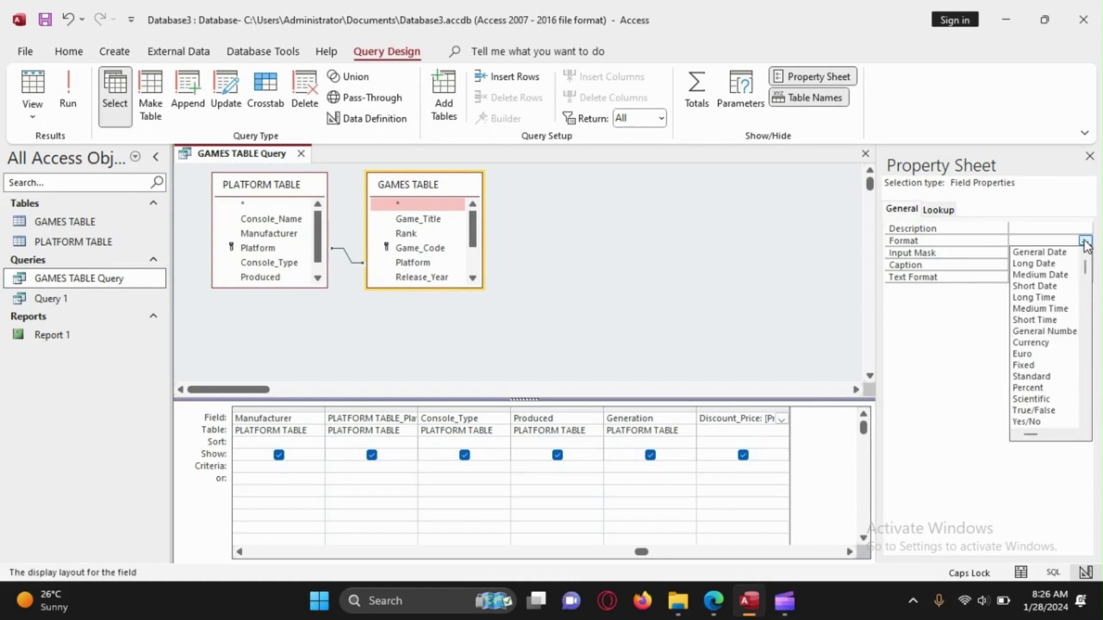
left_click(1033, 343)
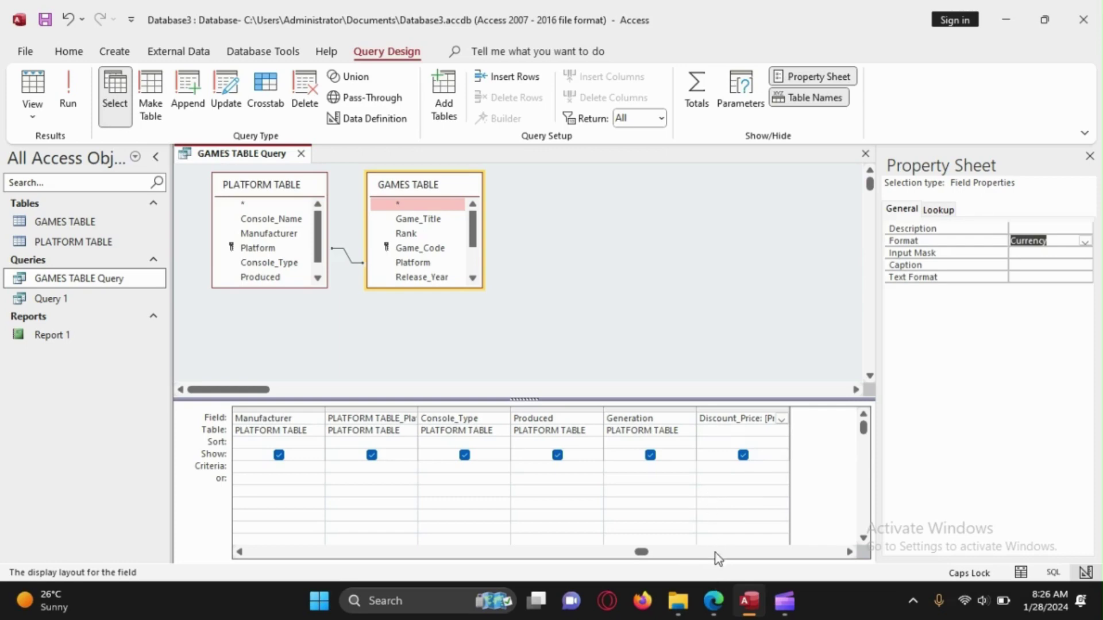
Switch to the exam paper and read question 22's Discount_Price and displayed-field requirements.
left_click(718, 607)
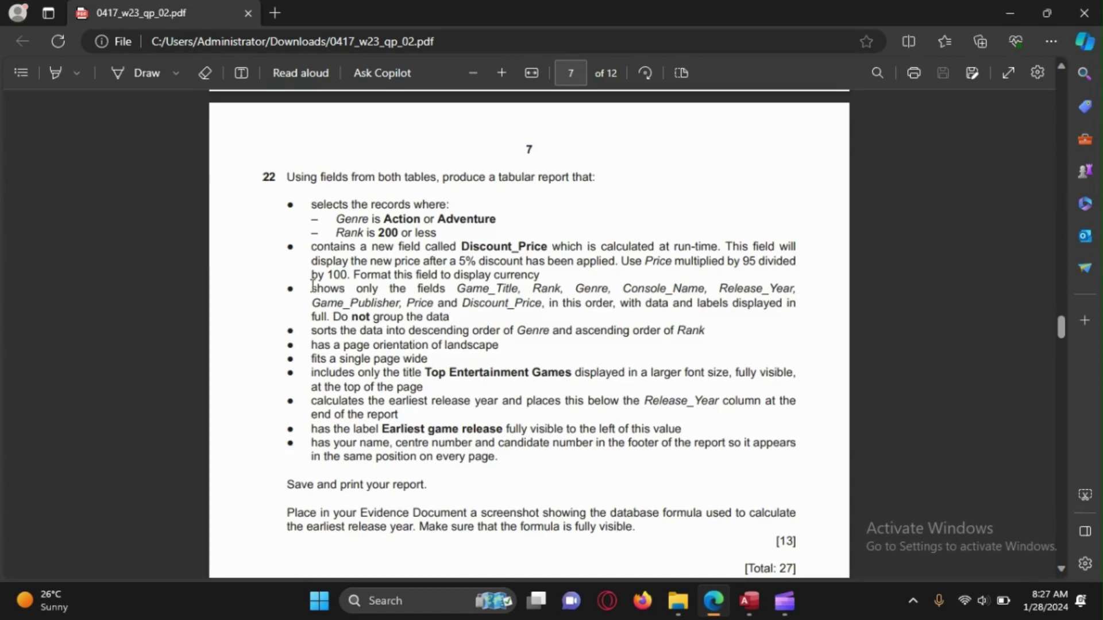
left_click_drag(311, 247, 538, 281)
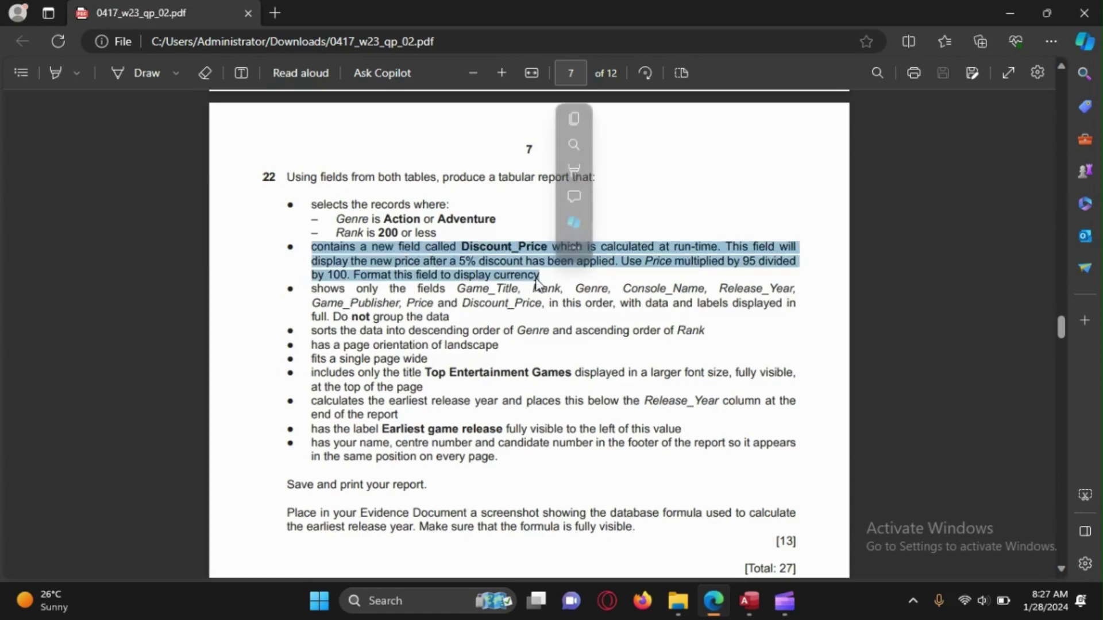
left_click(379, 277)
left_click_drag(310, 289, 477, 318)
left_click(461, 336)
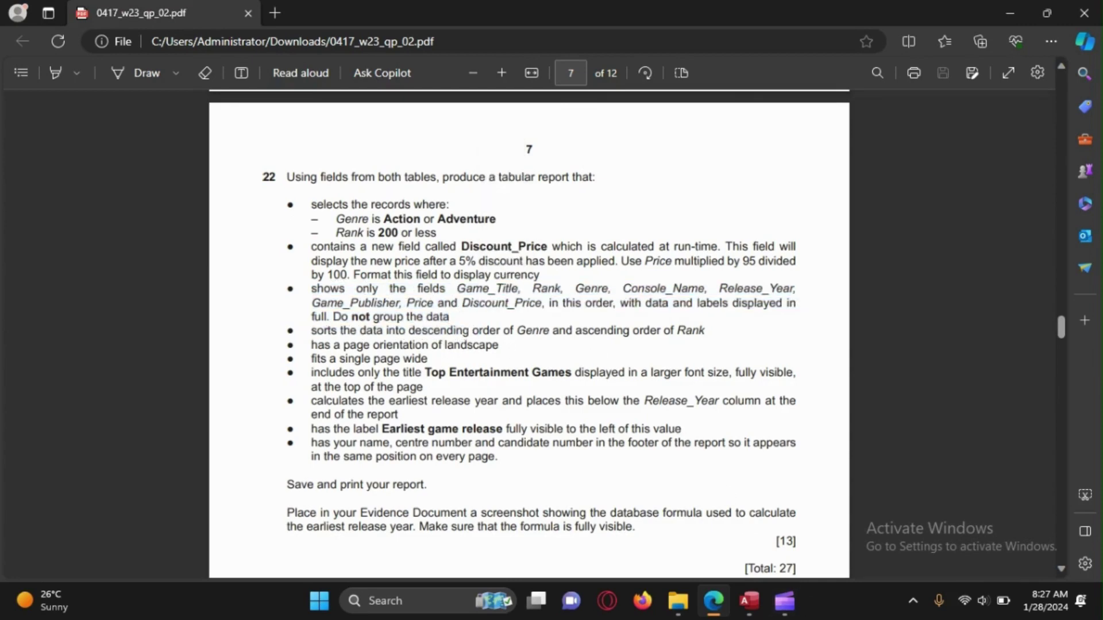
Return to Access, close the field properties and show the query in Datasheet View.
mouse_move(749, 601)
left_click(764, 477)
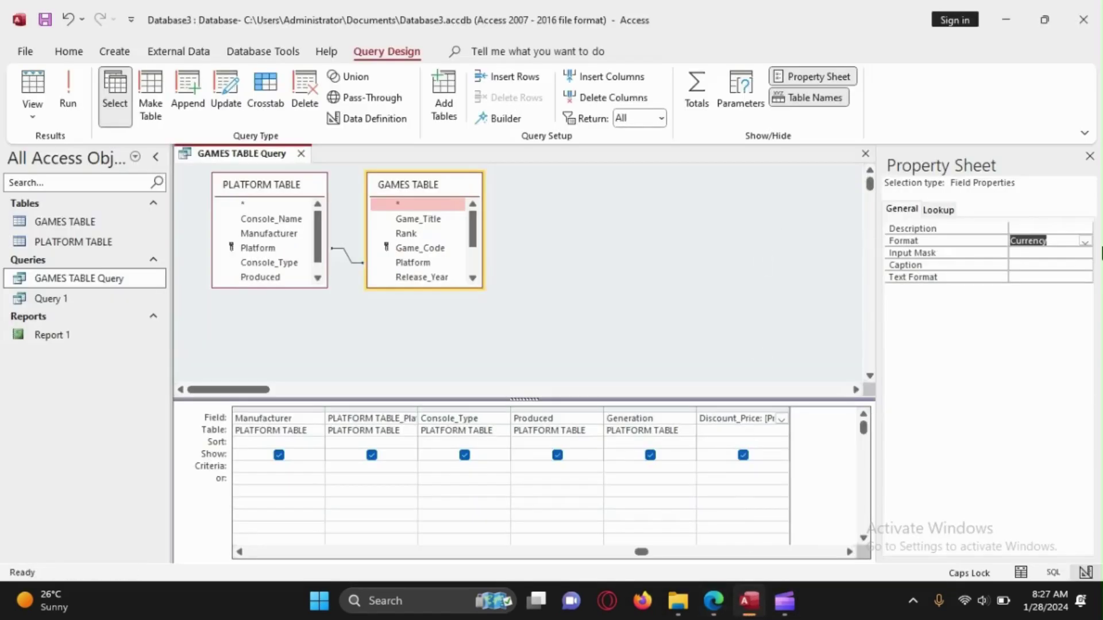
left_click(1089, 158)
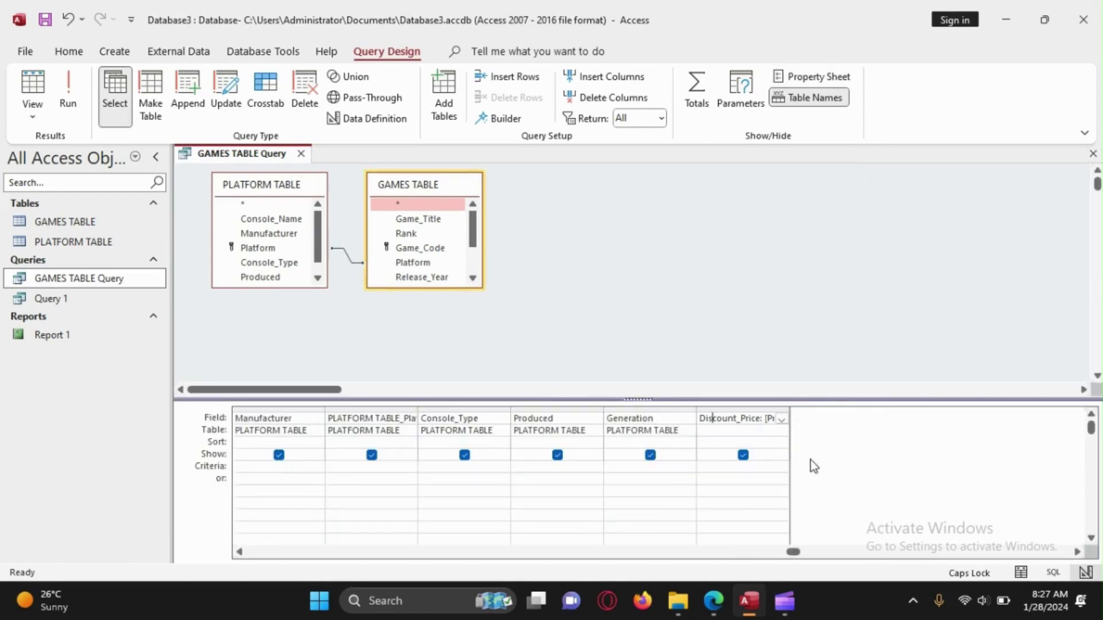
right_click(260, 155)
left_click(296, 280)
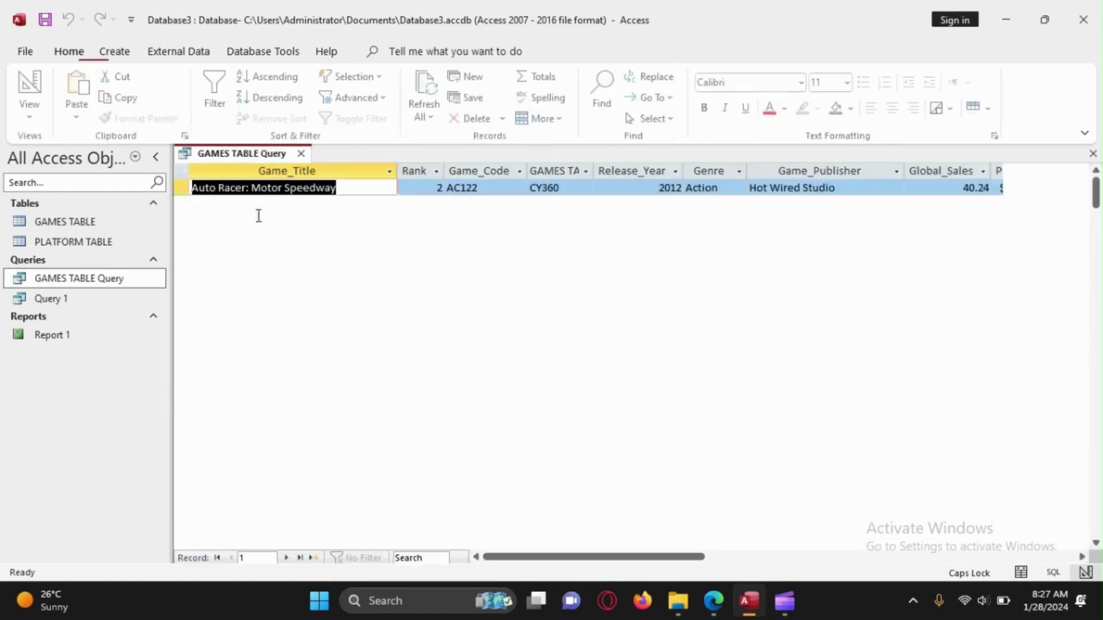
Check the Discount_Price column in the query's records and save the query.
left_click_drag(522, 556, 748, 545)
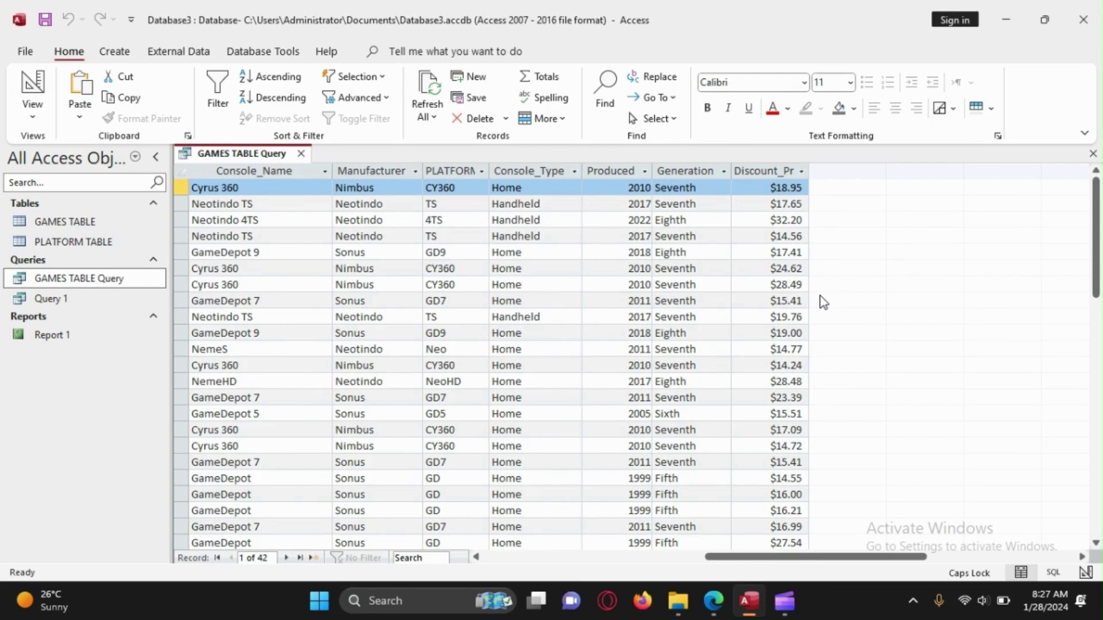
left_click_drag(733, 557, 502, 560)
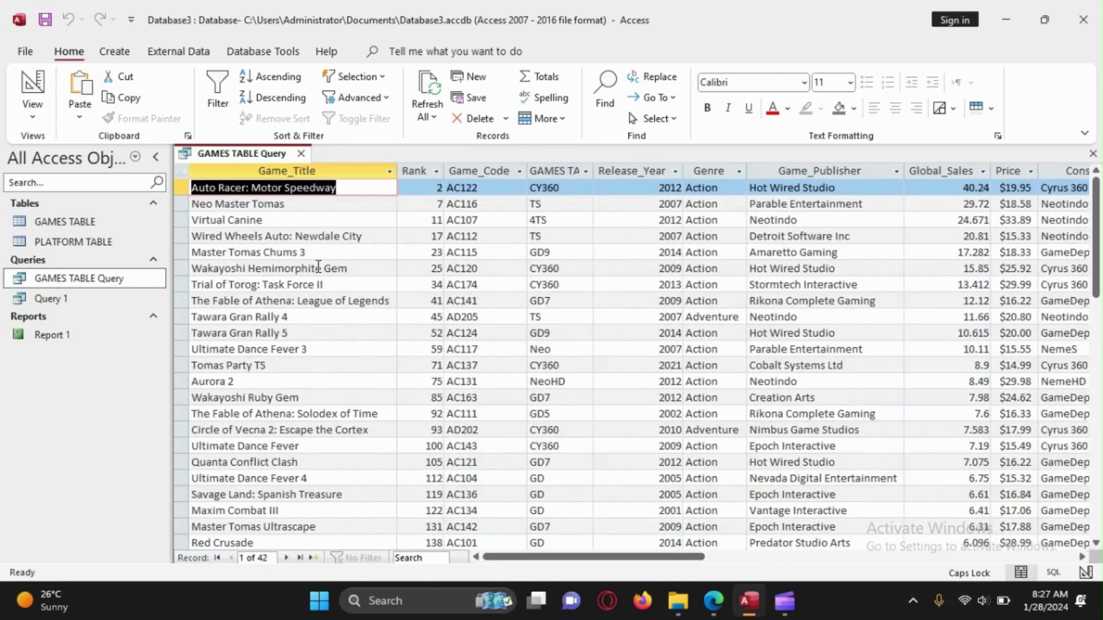
right_click(261, 155)
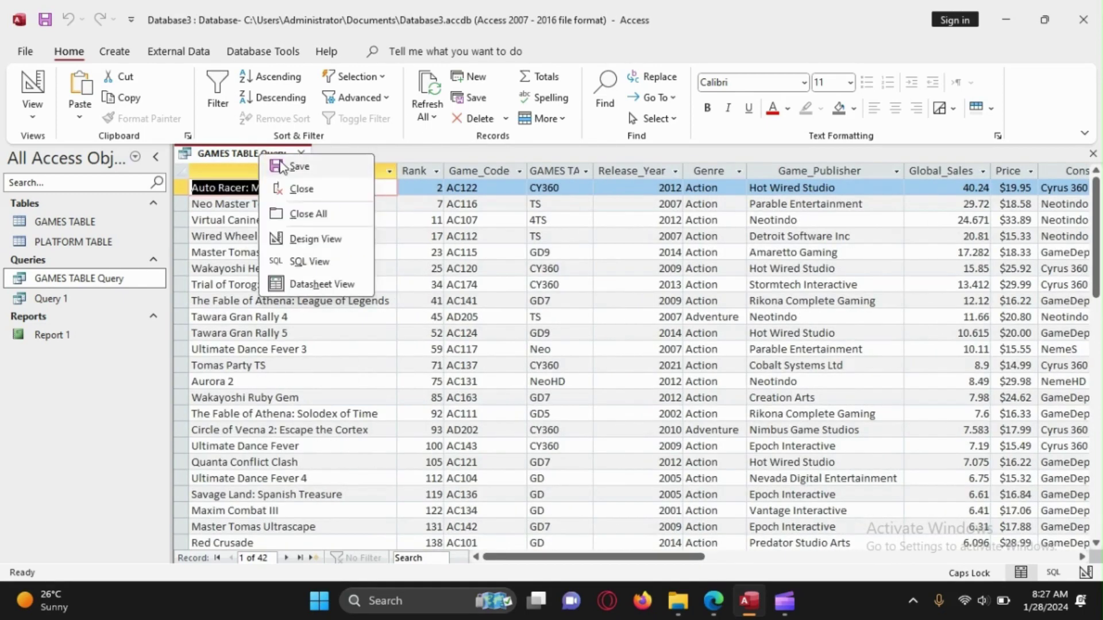
left_click(282, 166)
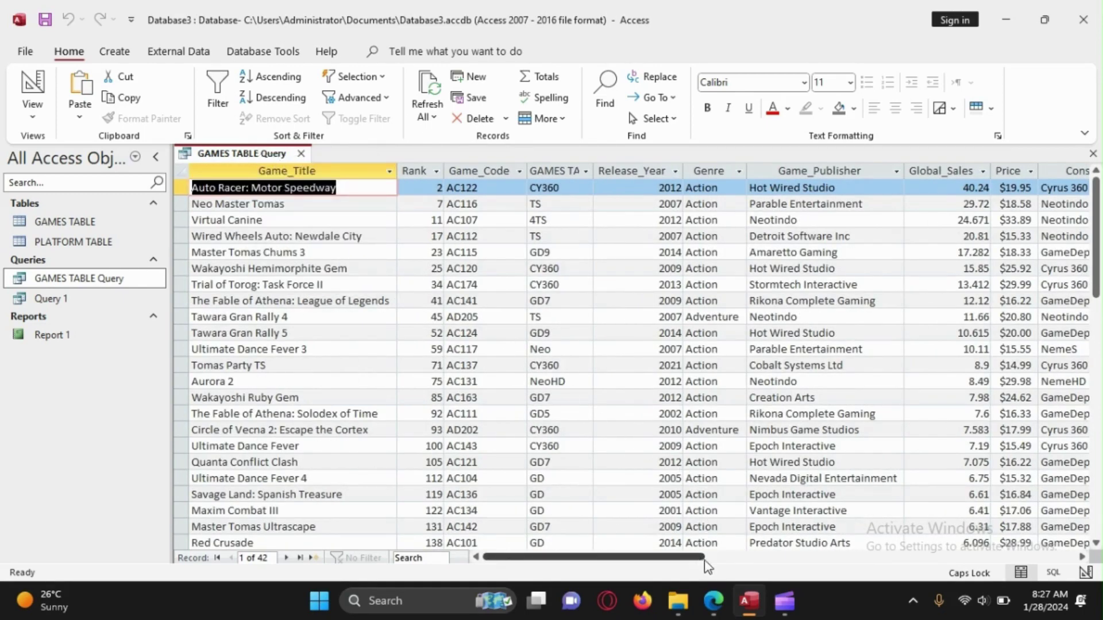
Switch to the exam paper and review question 22's record selection, field order, sorting, layout, title and footer requirements for the report.
left_click(713, 601)
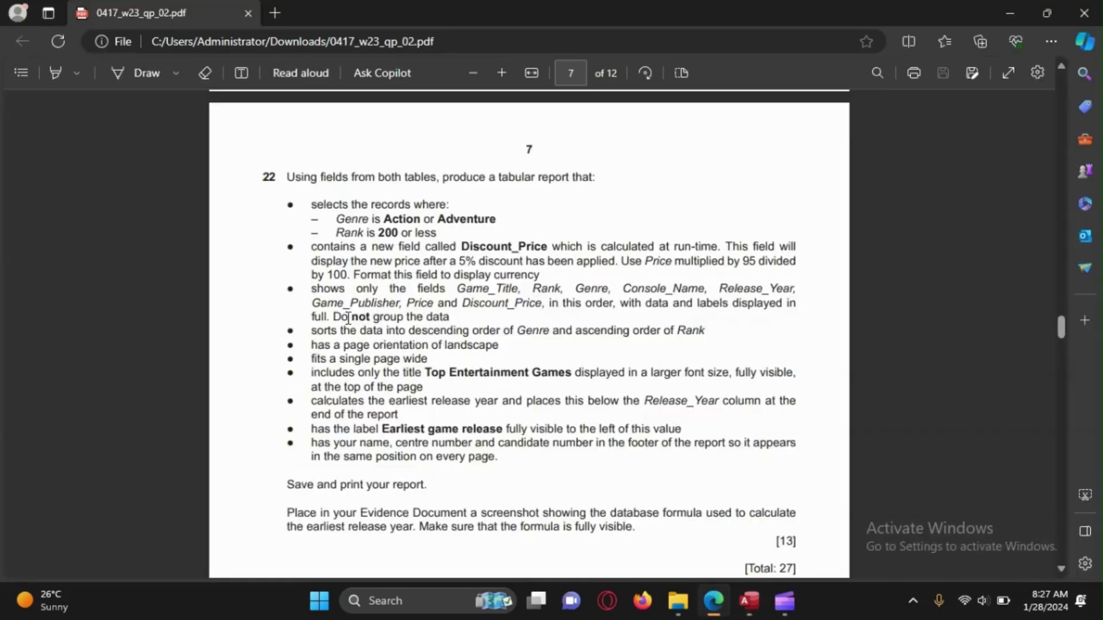
left_click_drag(287, 205, 597, 263)
left_click(536, 324)
left_click_drag(545, 303, 614, 308)
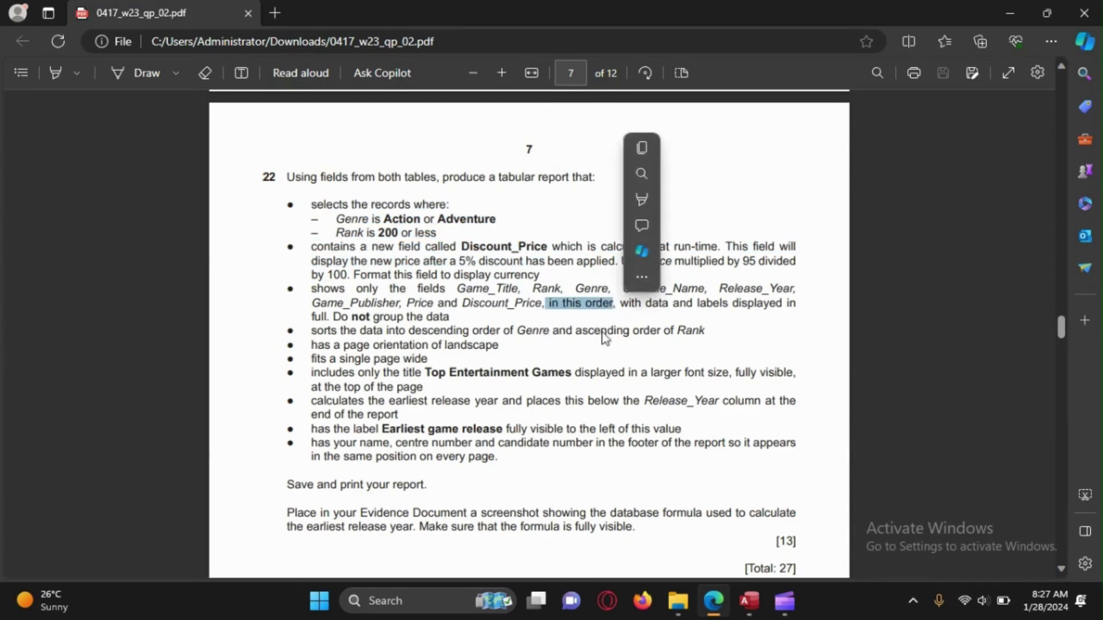
left_click(636, 339)
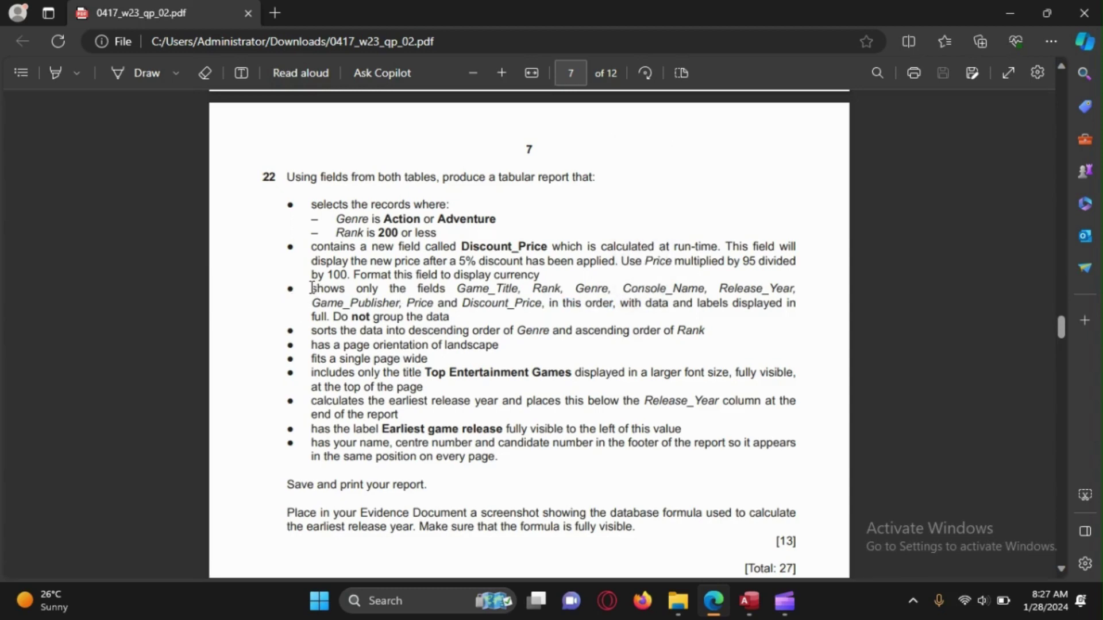
left_click_drag(313, 289, 560, 472)
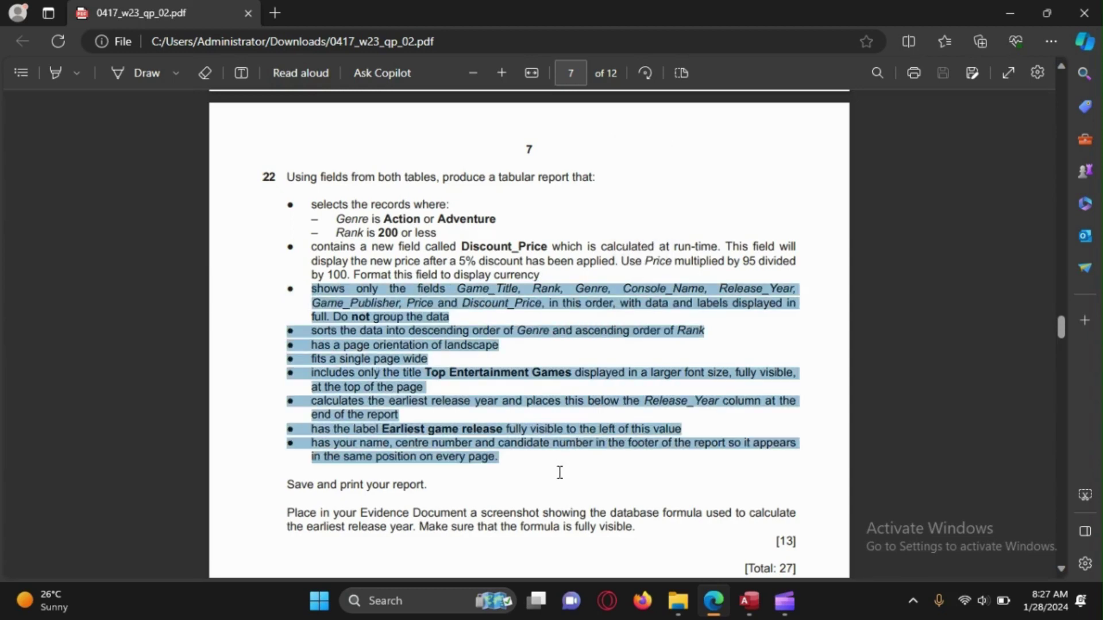
left_click(441, 291)
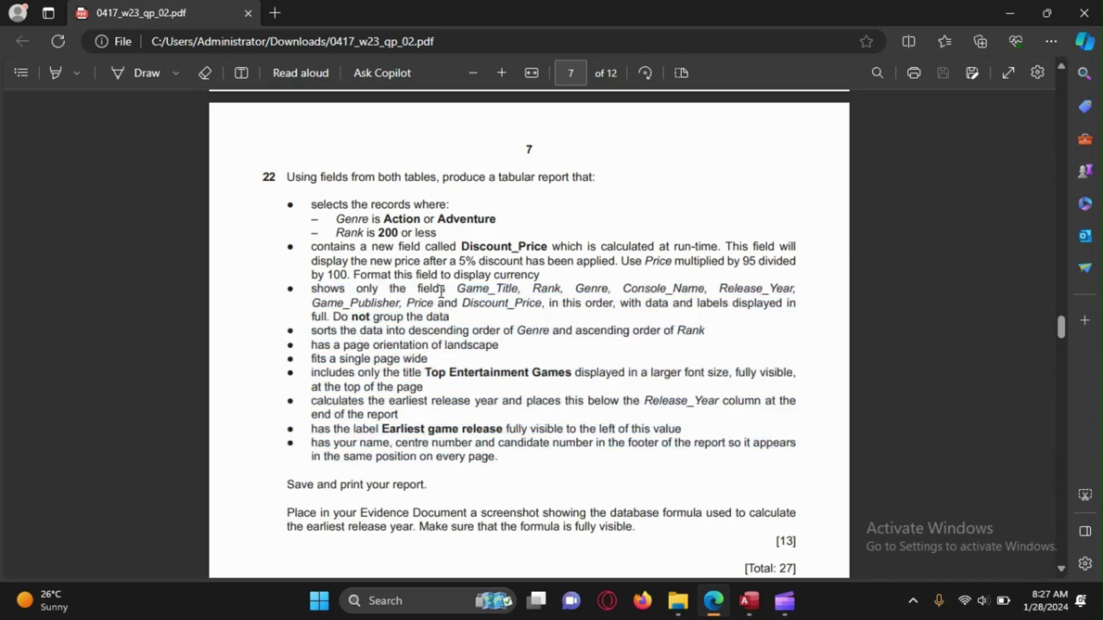
left_click_drag(553, 263, 293, 241)
left_click_drag(409, 263, 538, 278)
left_click(381, 253)
left_click_drag(334, 219, 416, 234)
left_click_drag(312, 247, 416, 275)
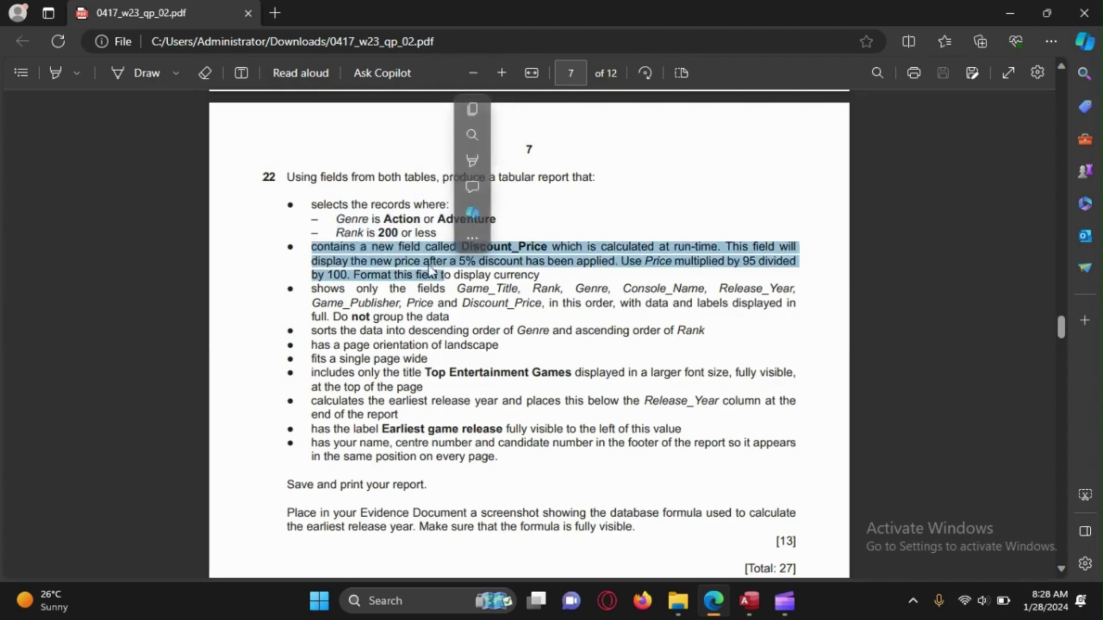
left_click(403, 268)
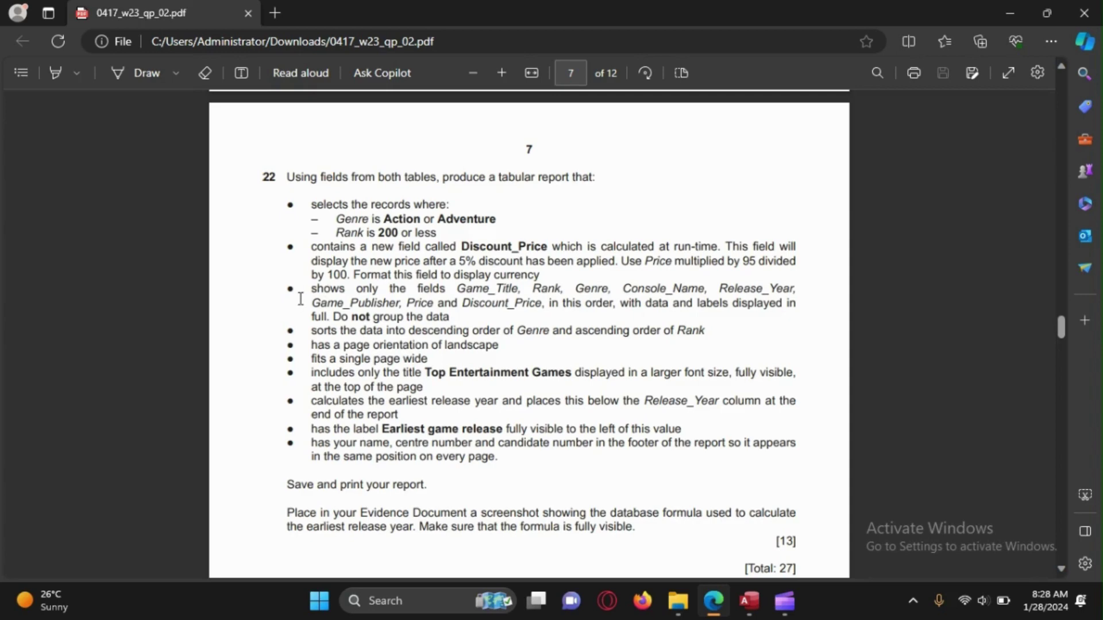
left_click_drag(312, 292, 499, 326)
left_click(571, 305)
Return to Access and start a new report from GAMES TABLE Query with the Report Wizard.
left_click(748, 601)
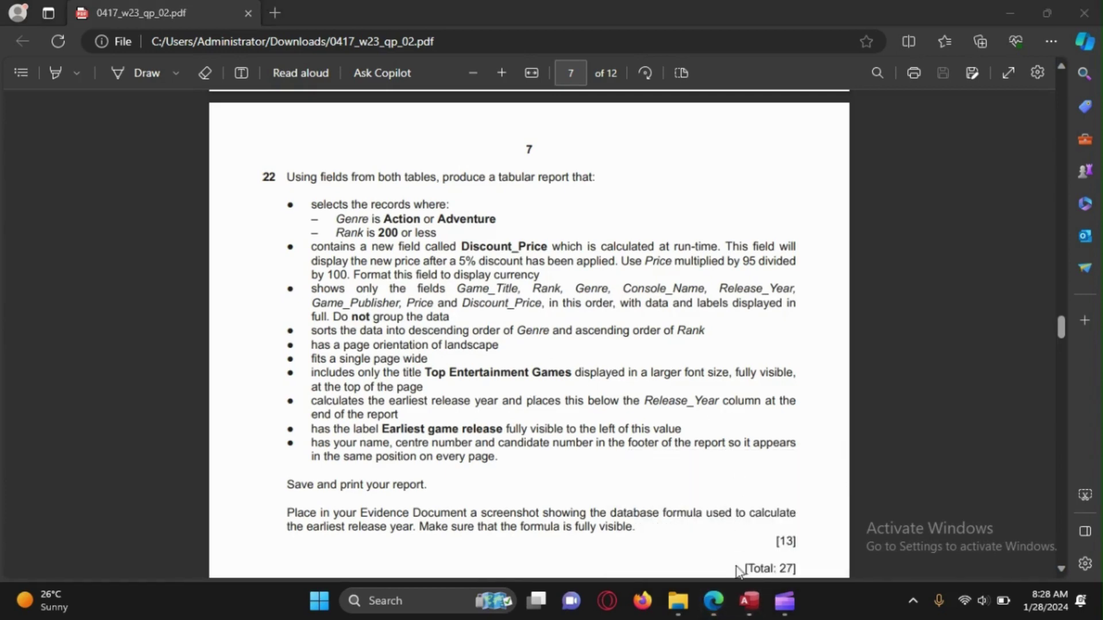
left_click(748, 600)
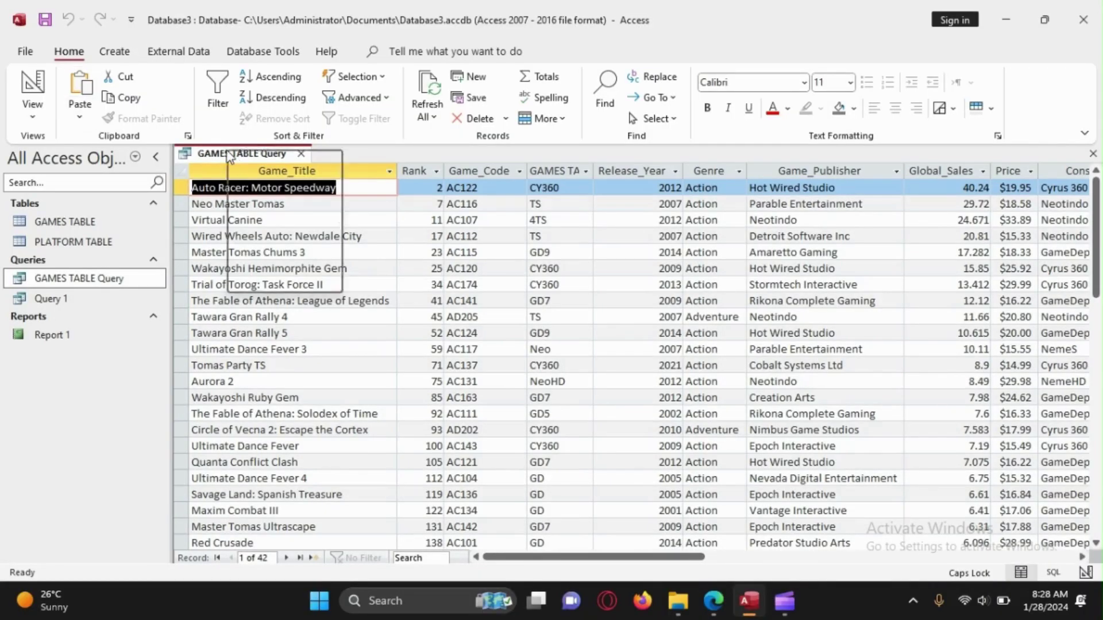
left_click(129, 54)
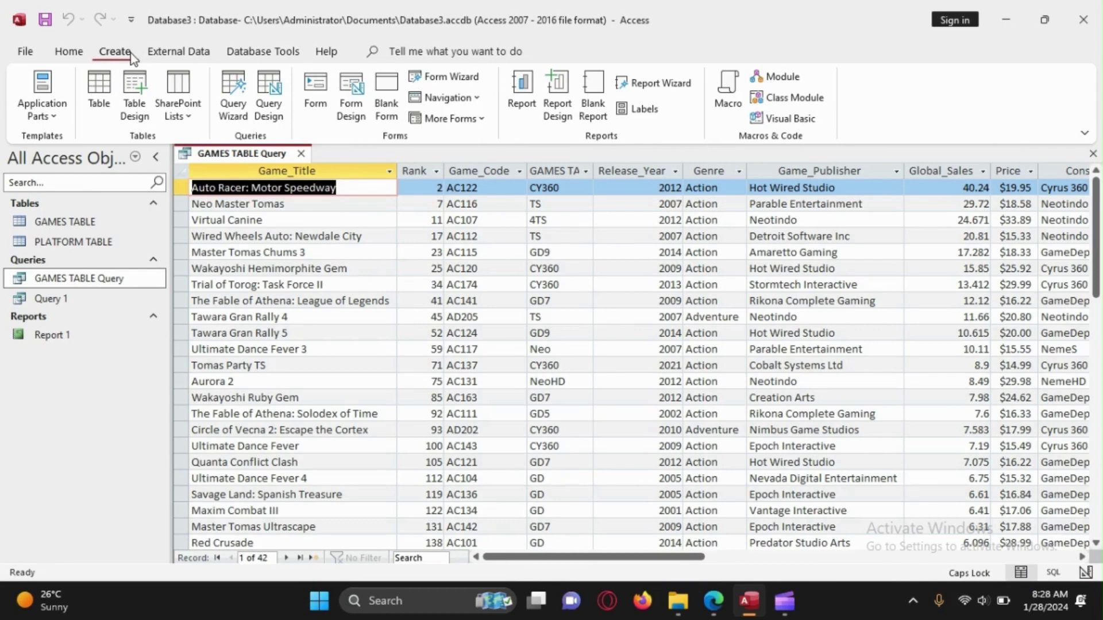
left_click(665, 85)
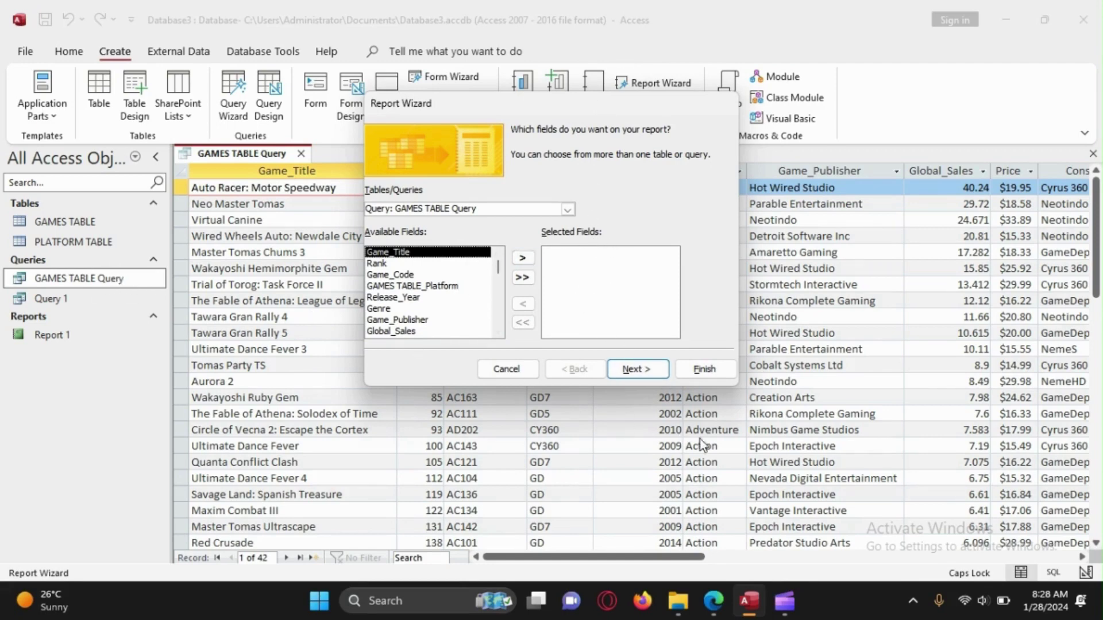
Check the field order in the exam paper and add Game_Title, Rank, Genre and Console_Name to the report's selected fields.
mouse_move(714, 601)
left_click(711, 553)
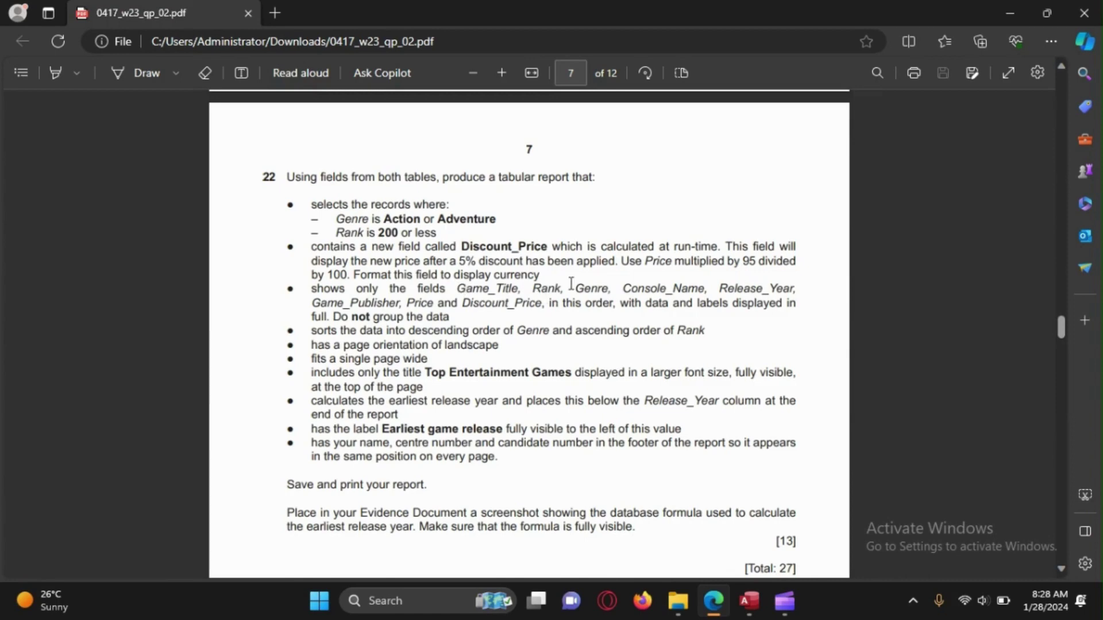
left_click(1007, 14)
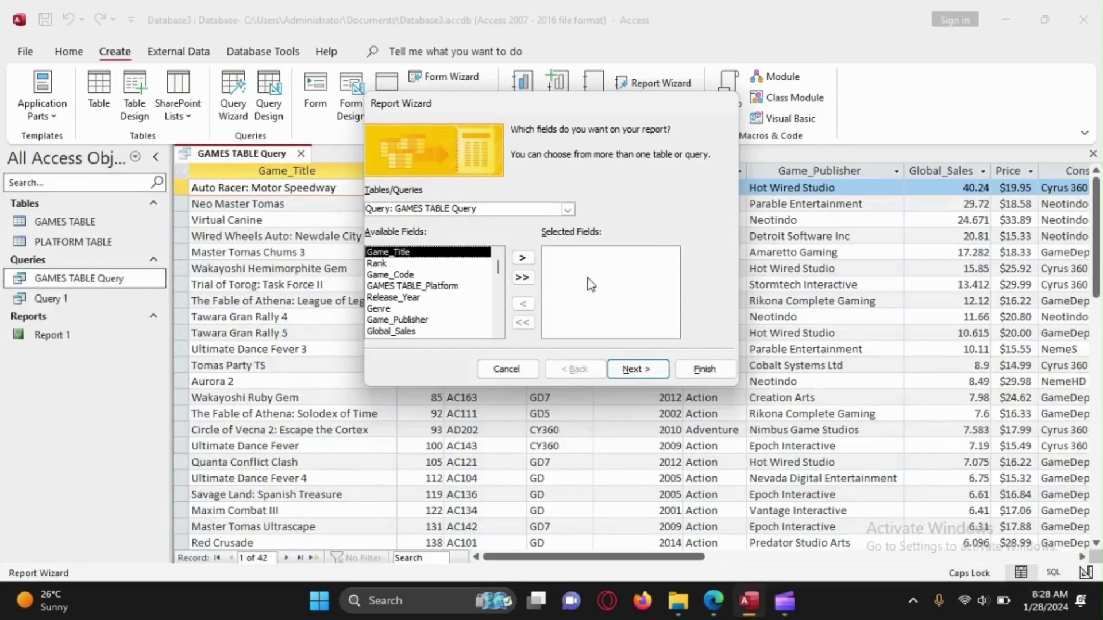
left_click(522, 257)
left_click(523, 257)
left_click(427, 287)
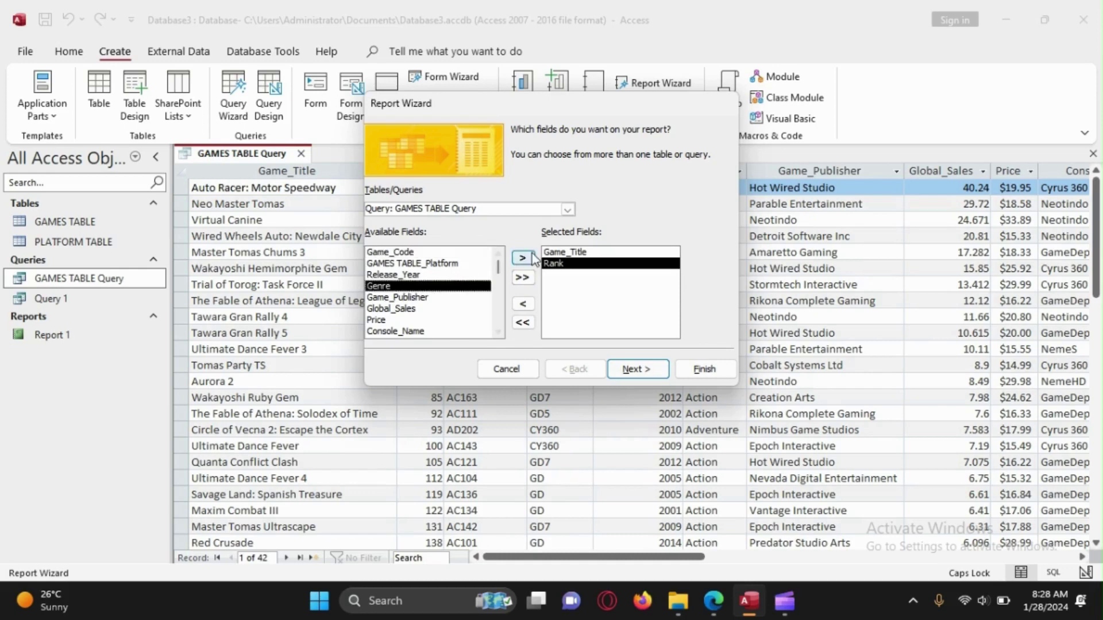
left_click(522, 257)
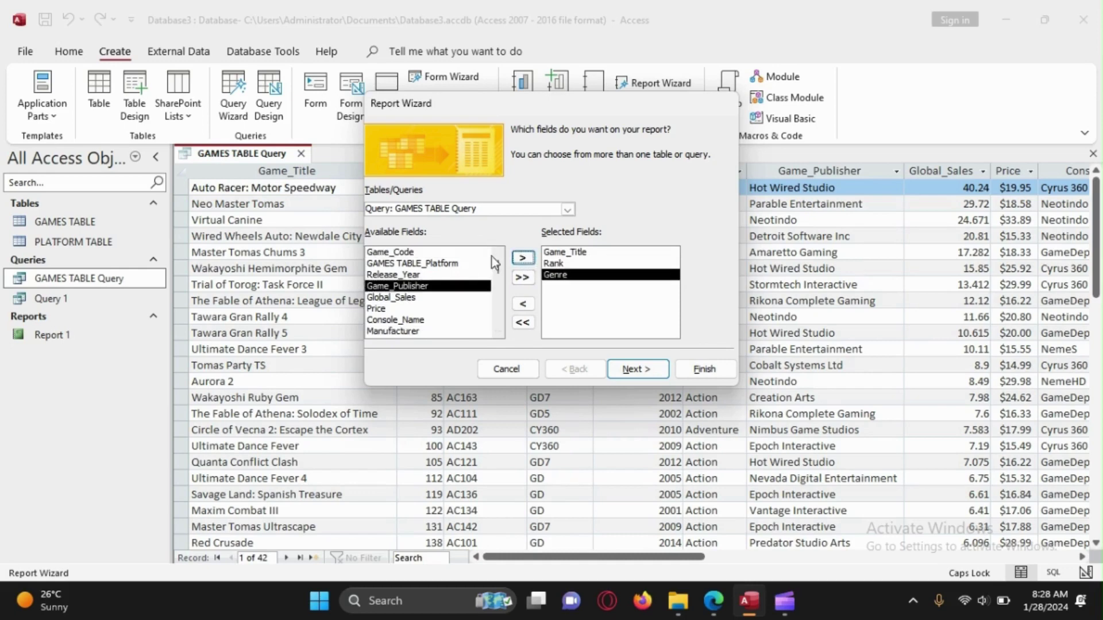
left_click(416, 320)
left_click(522, 257)
Recheck the required field order in the exam paper and add Release_Year, Game_Publisher and Price to the report's selected fields.
mouse_move(713, 601)
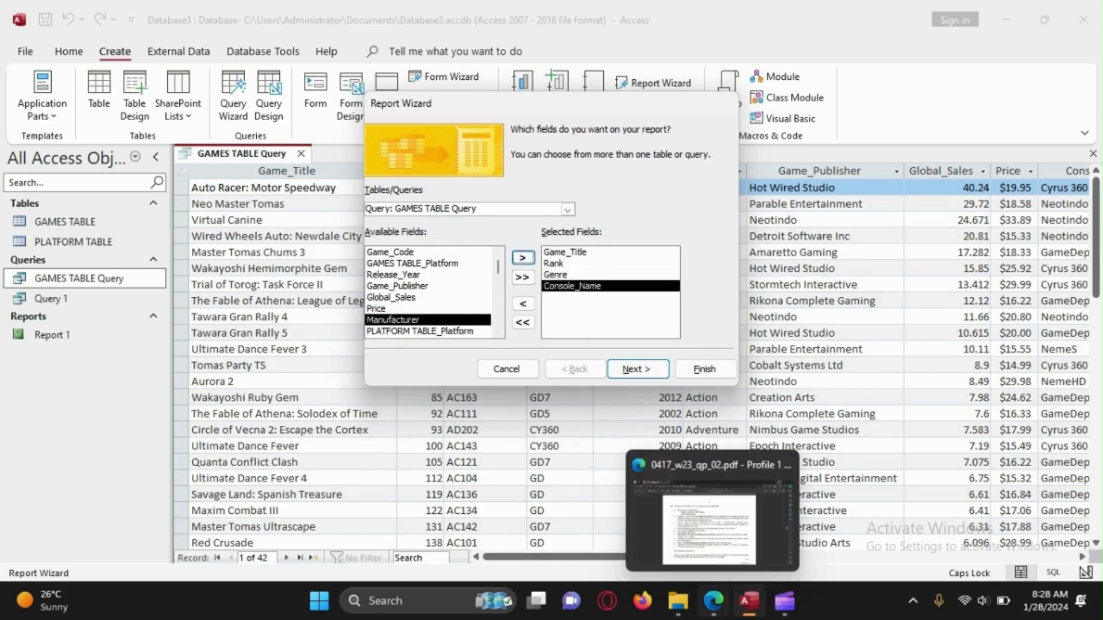
left_click(705, 535)
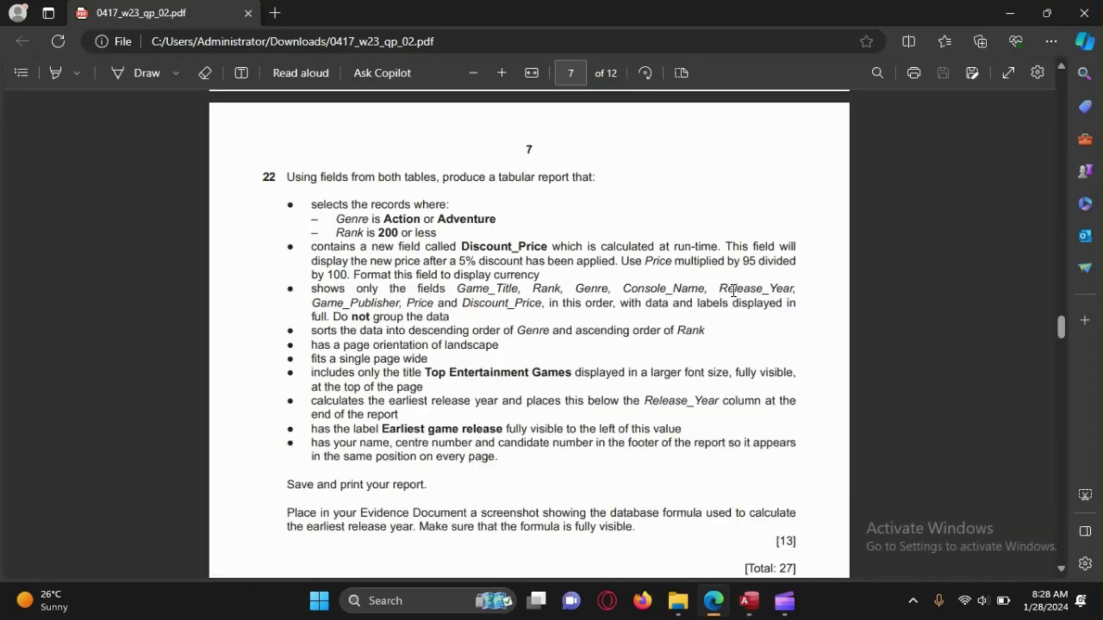
left_click(1012, 13)
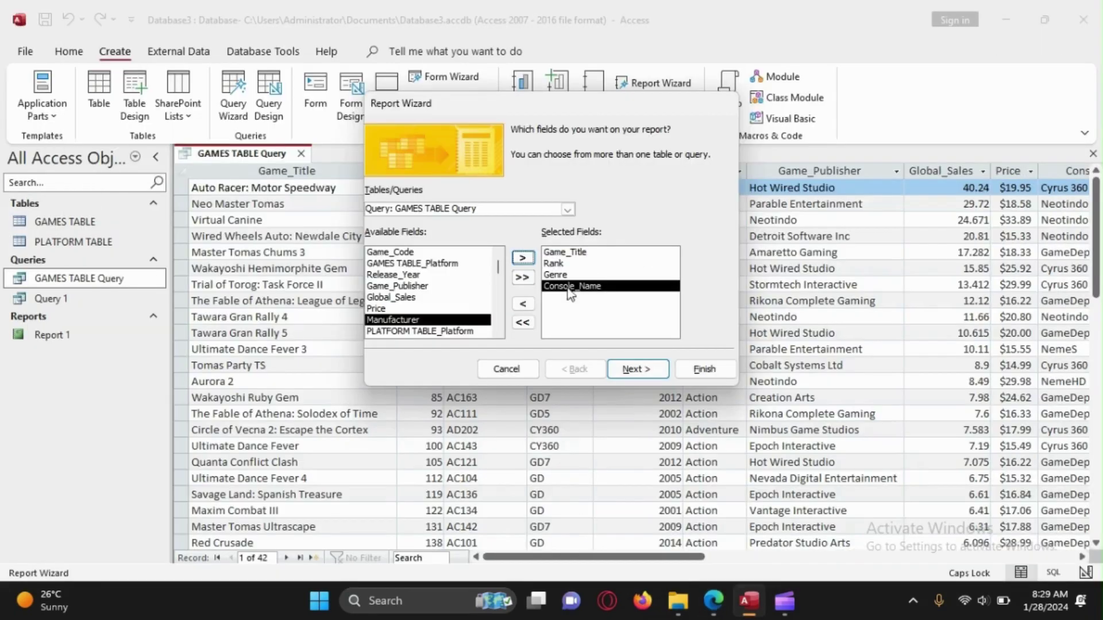
left_click(430, 274)
left_click(523, 257)
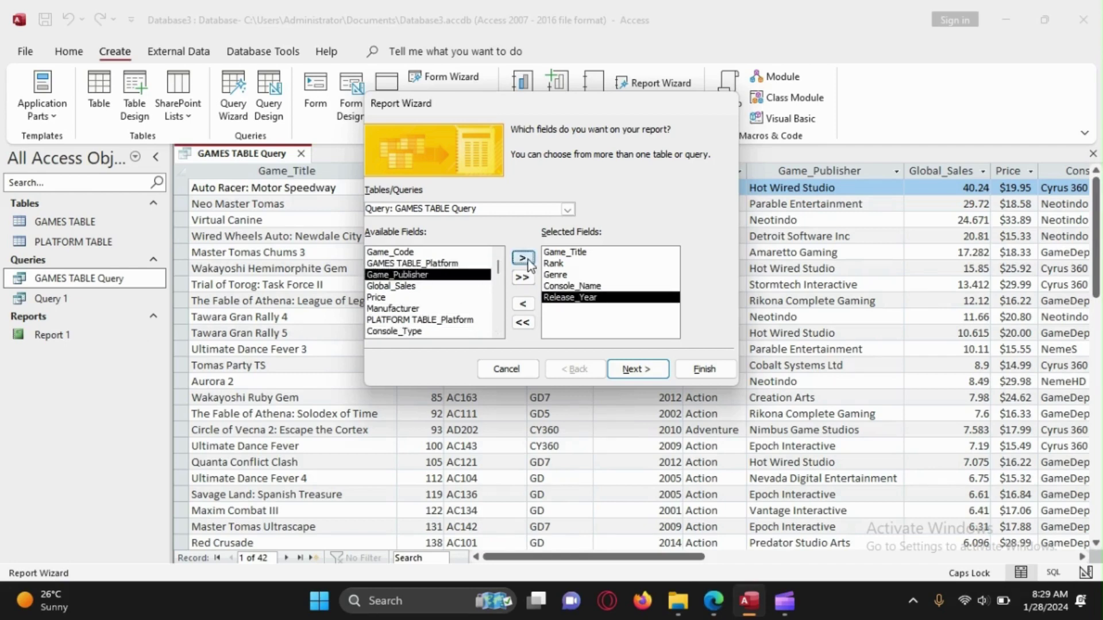
left_click(523, 258)
left_click(481, 286)
left_click(523, 258)
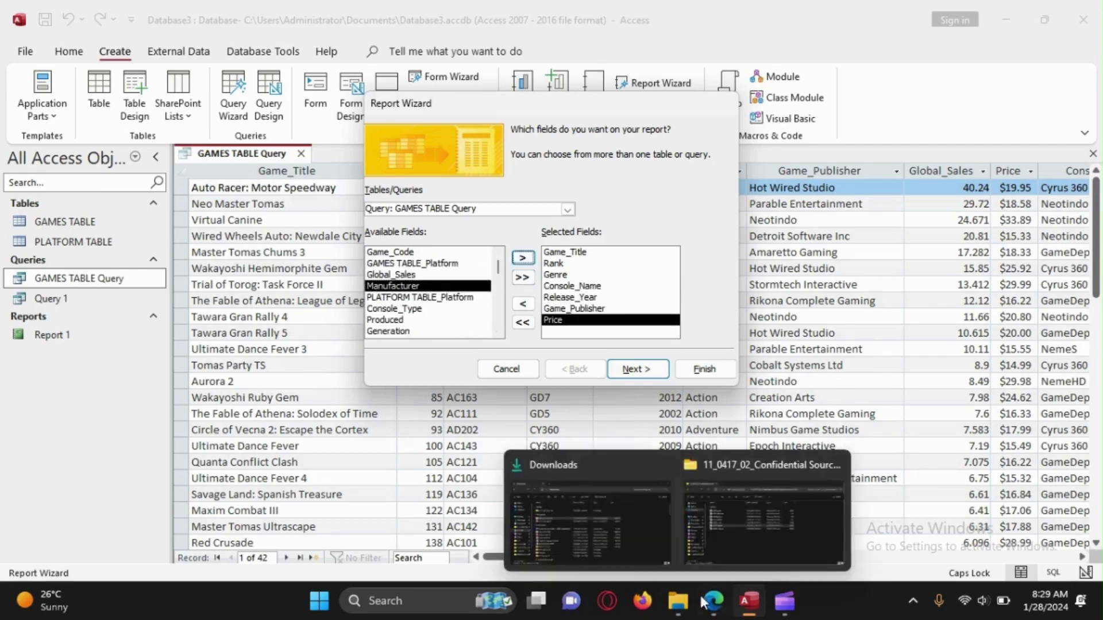
Check the last required field in the exam paper, add Discount_Price to the report and proceed past field selection.
left_click(710, 551)
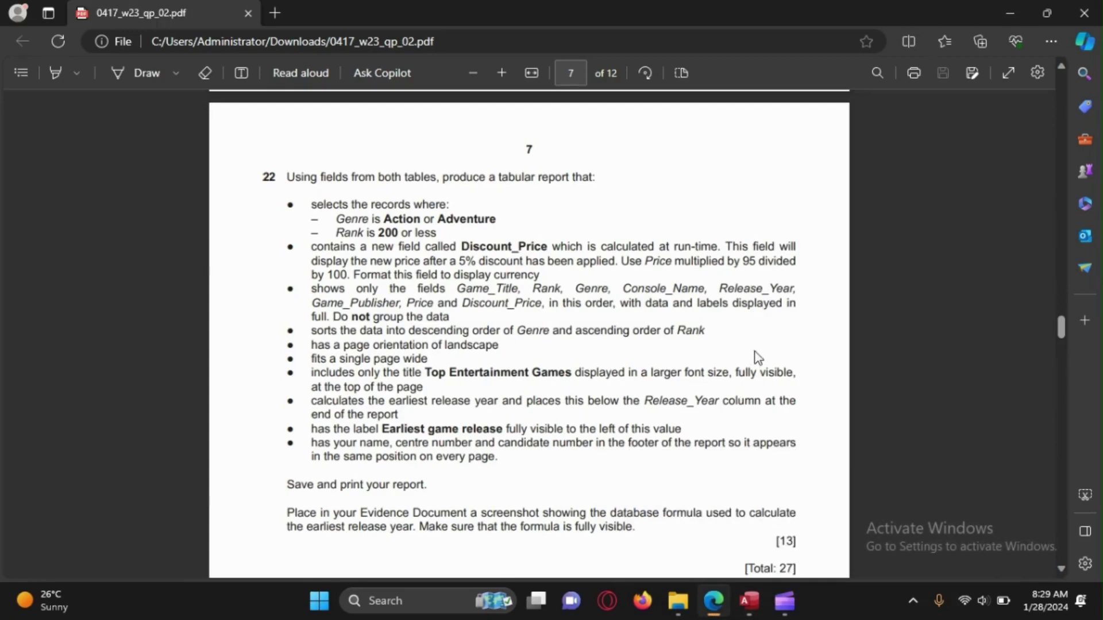
left_click(1006, 16)
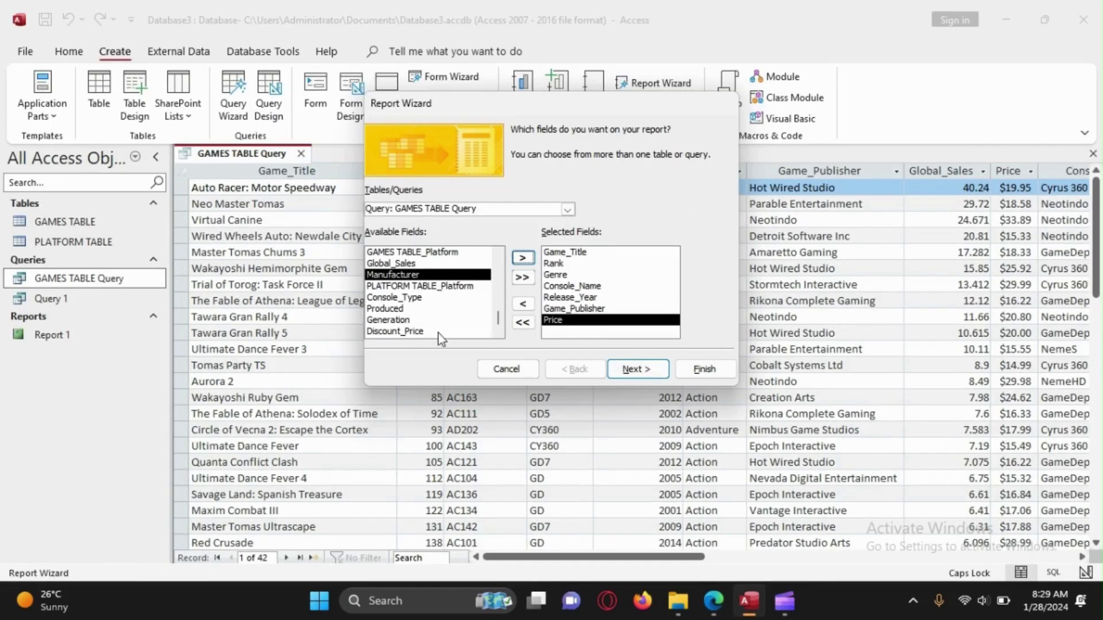
left_click(439, 332)
left_click(522, 258)
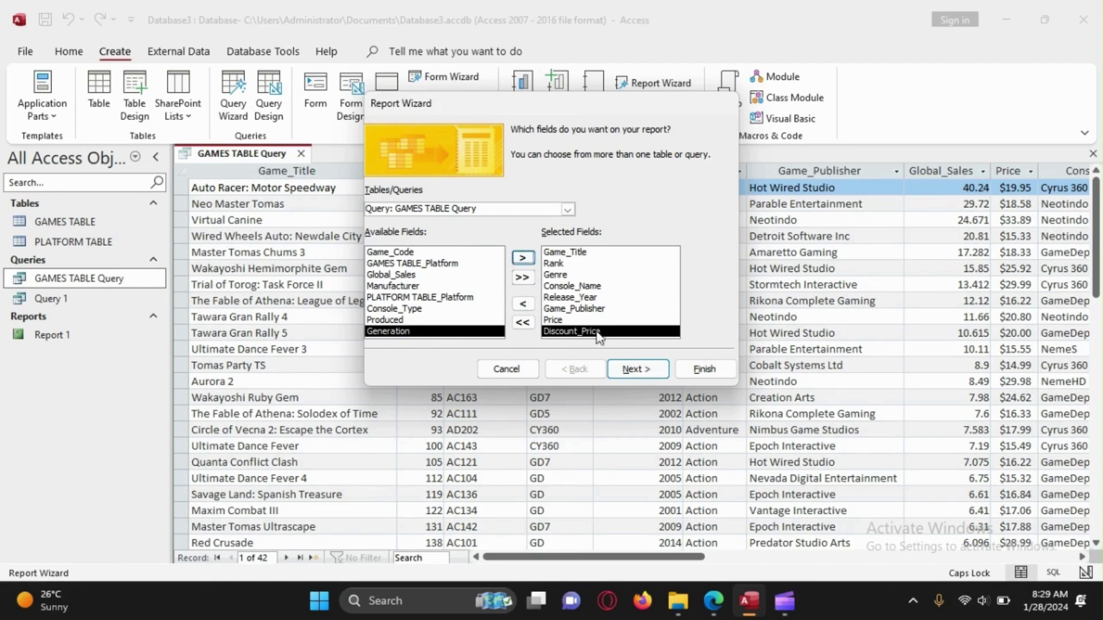
left_click(632, 368)
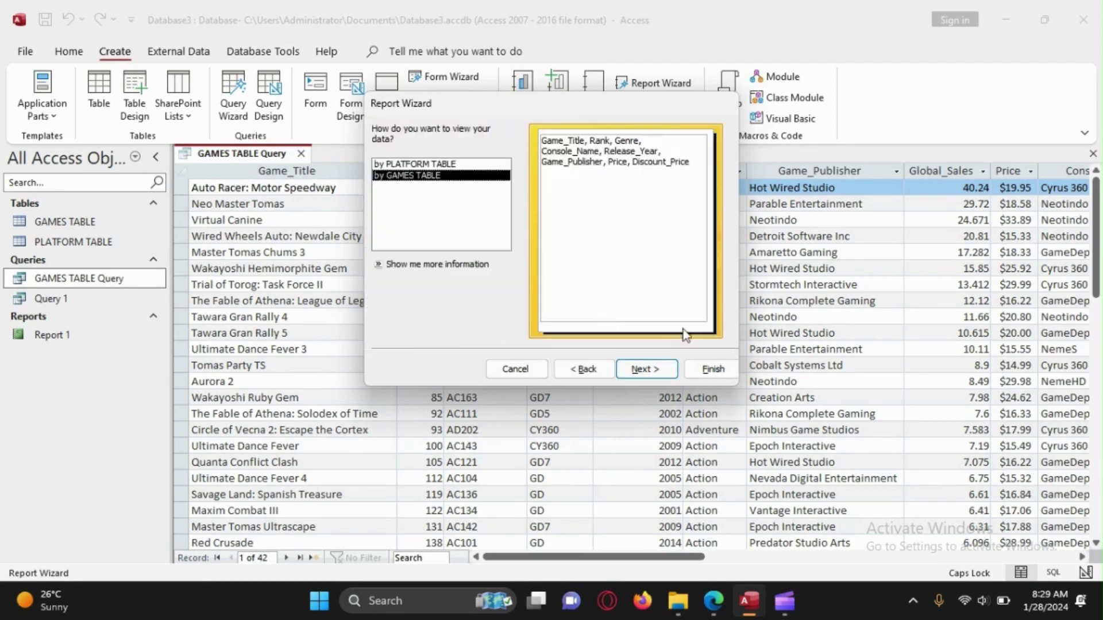
Check the exam paper's grouping instruction, keep the data viewed by GAMES TABLE and proceed without adding any grouping levels.
mouse_move(713, 600)
left_click(701, 548)
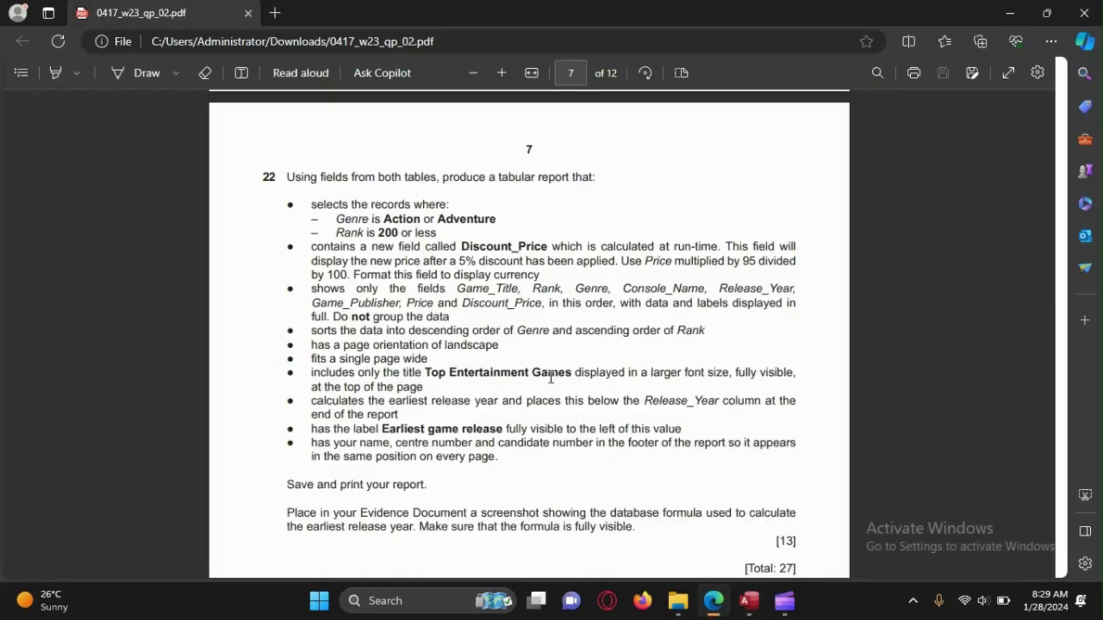
left_click_drag(337, 316, 453, 332)
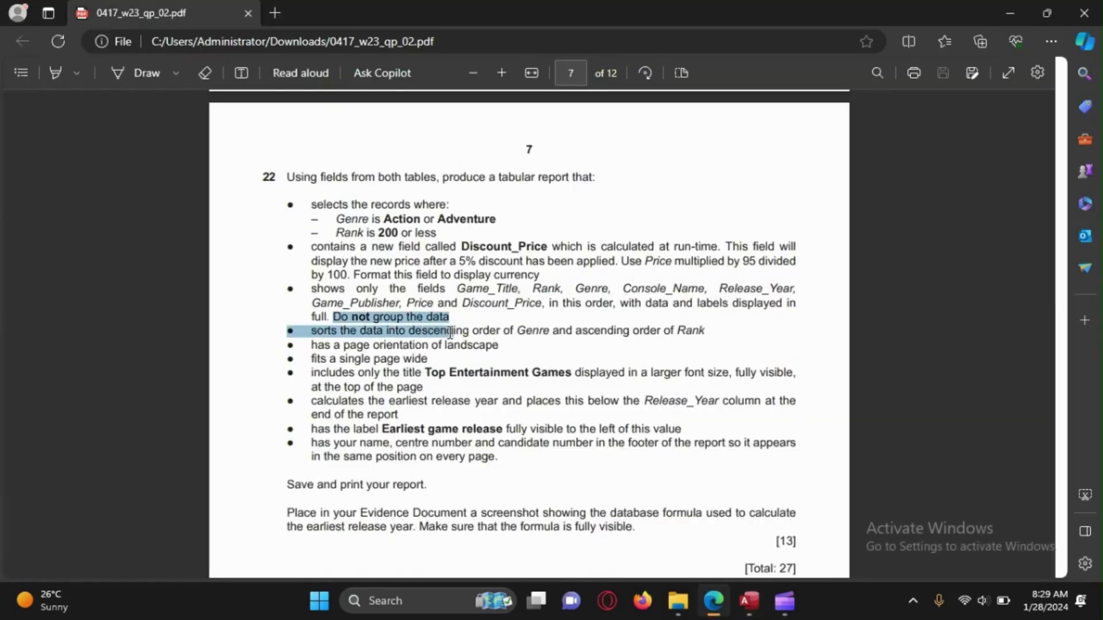
left_click(442, 359)
mouse_move(749, 614)
left_click(712, 532)
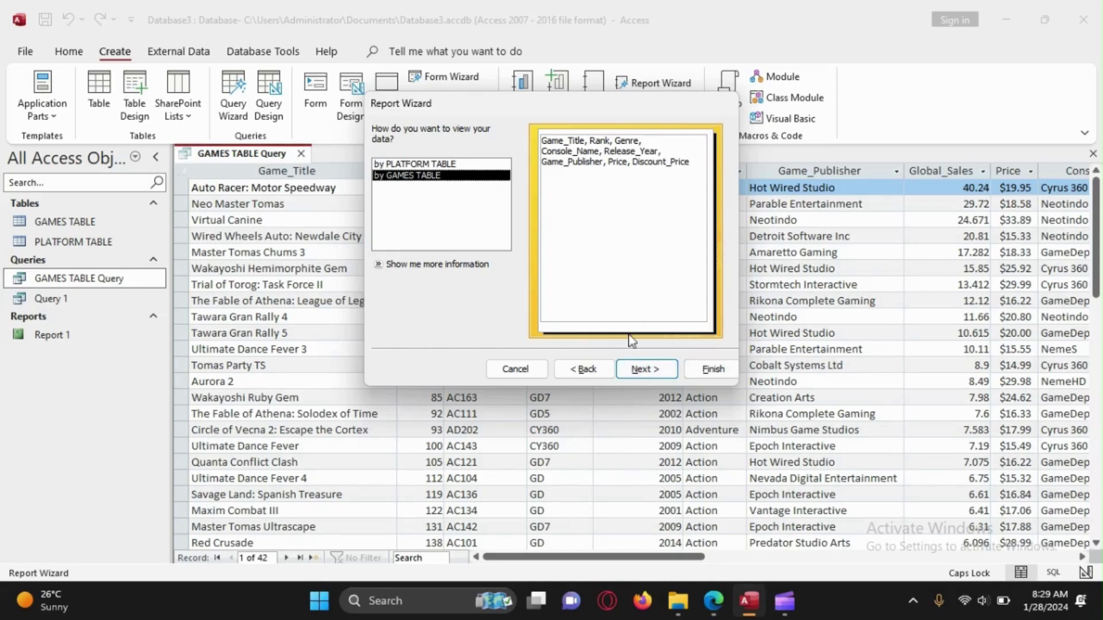
left_click(646, 368)
left_click(646, 369)
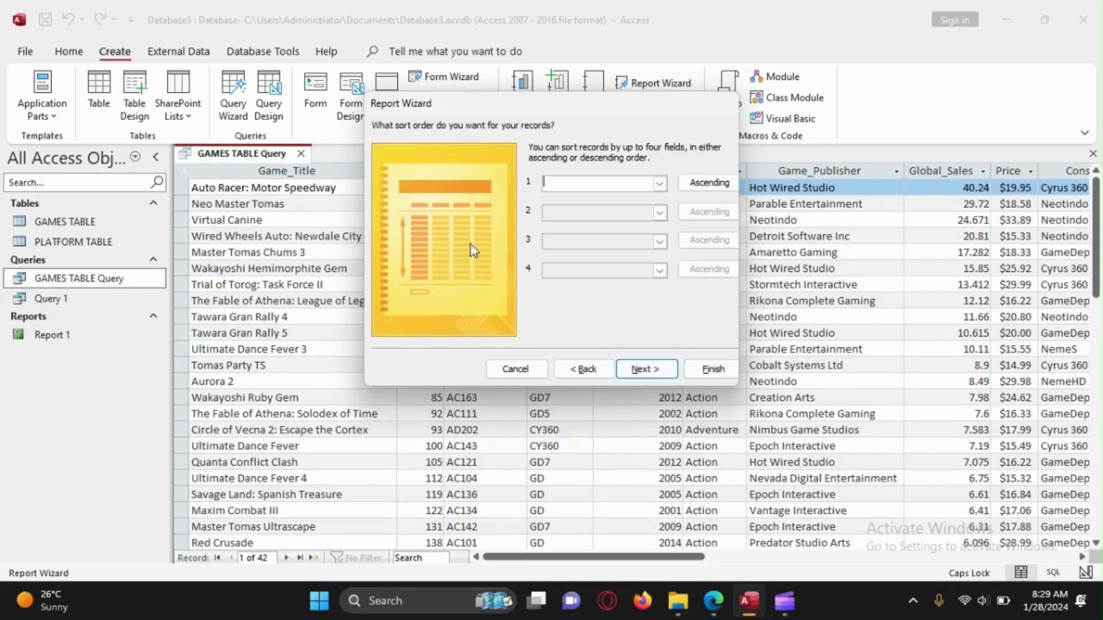
Check the exam paper's sort requirement and set the report's first sort field to Genre in descending order.
left_click(712, 517)
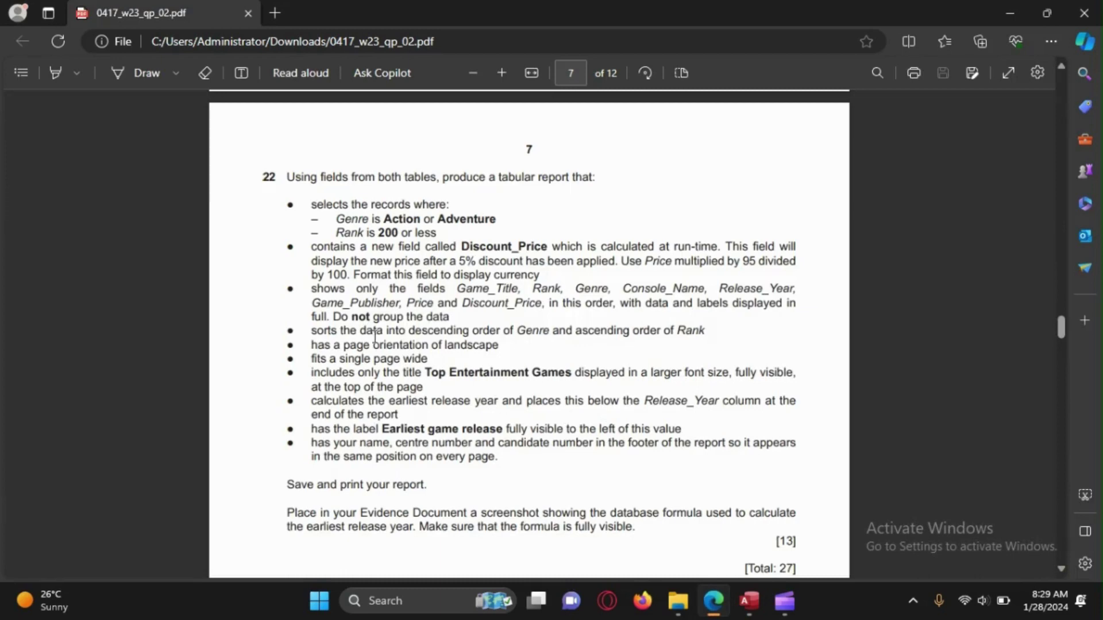
left_click_drag(325, 332, 694, 332)
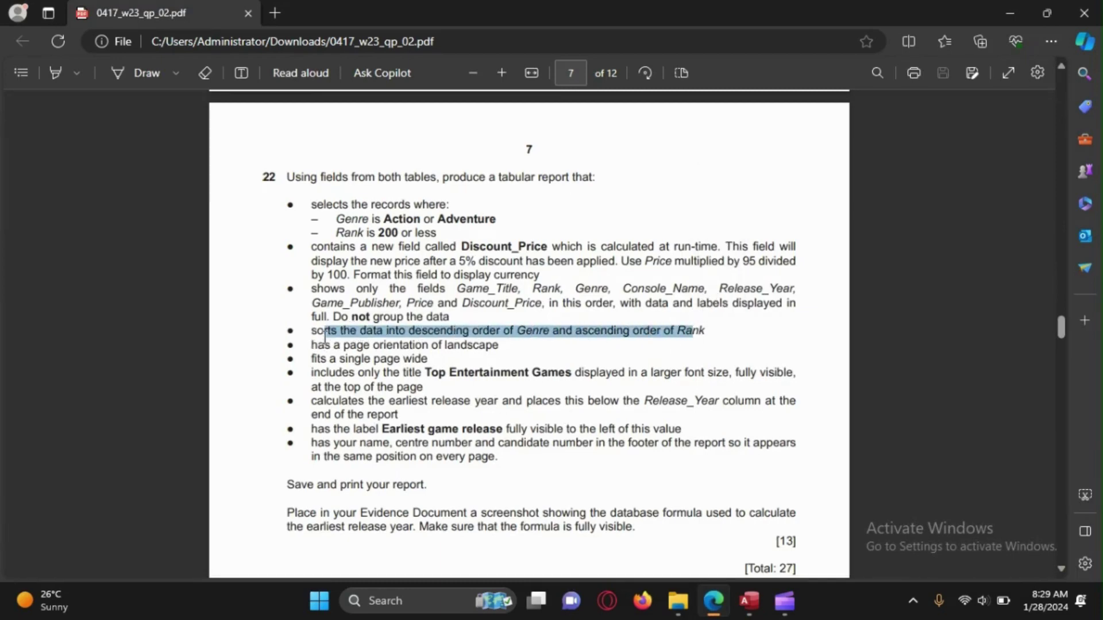
left_click(452, 347)
left_click(748, 601)
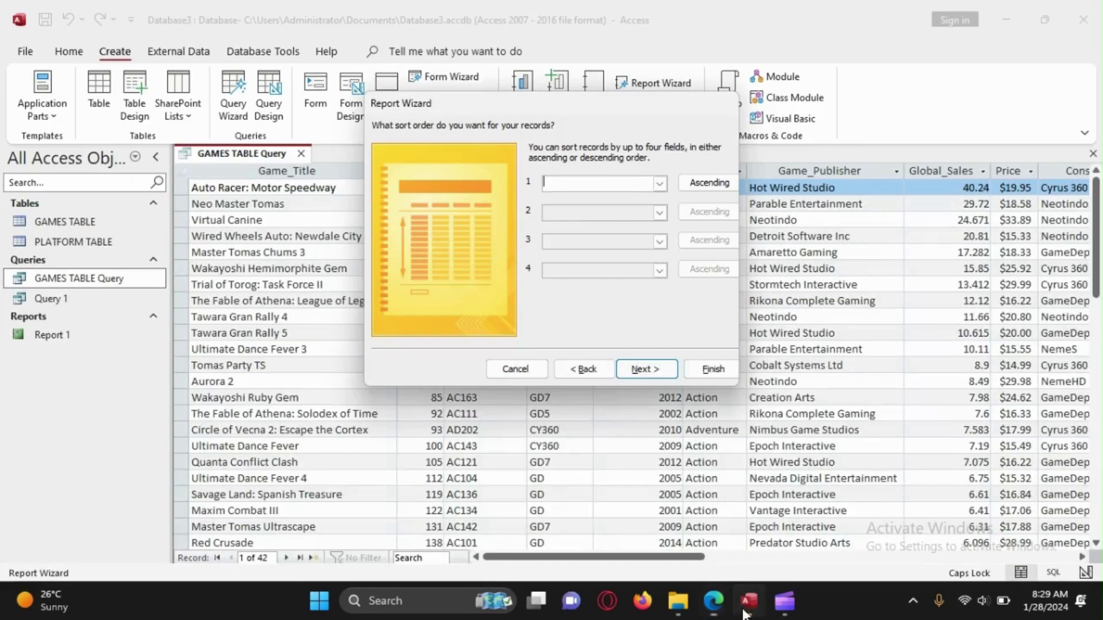
left_click(698, 191)
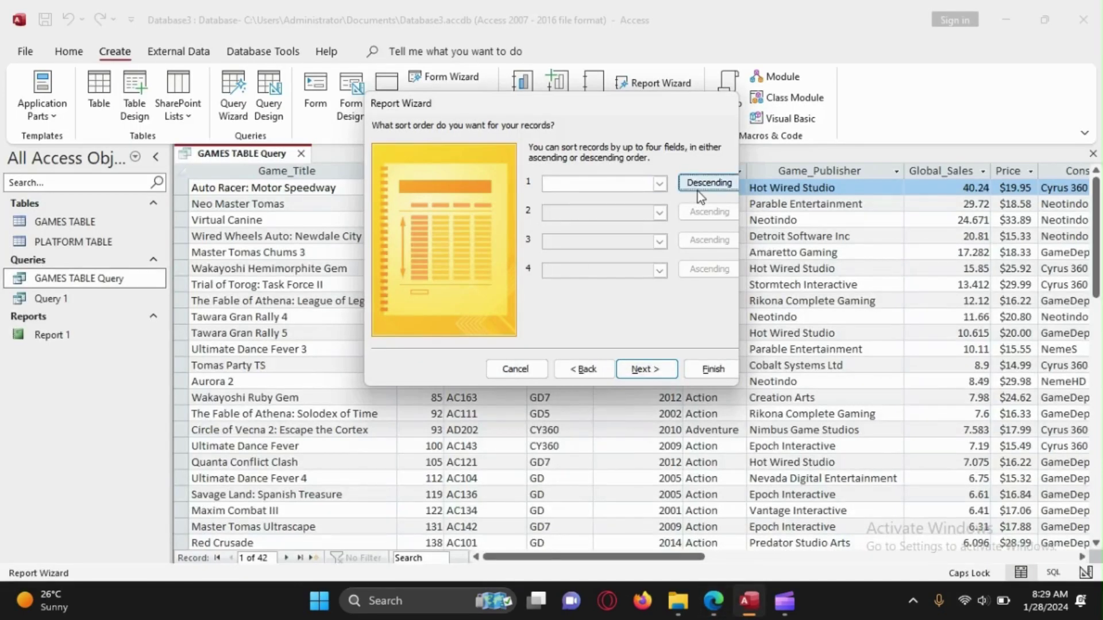
left_click(699, 183)
left_click(659, 184)
left_click(591, 233)
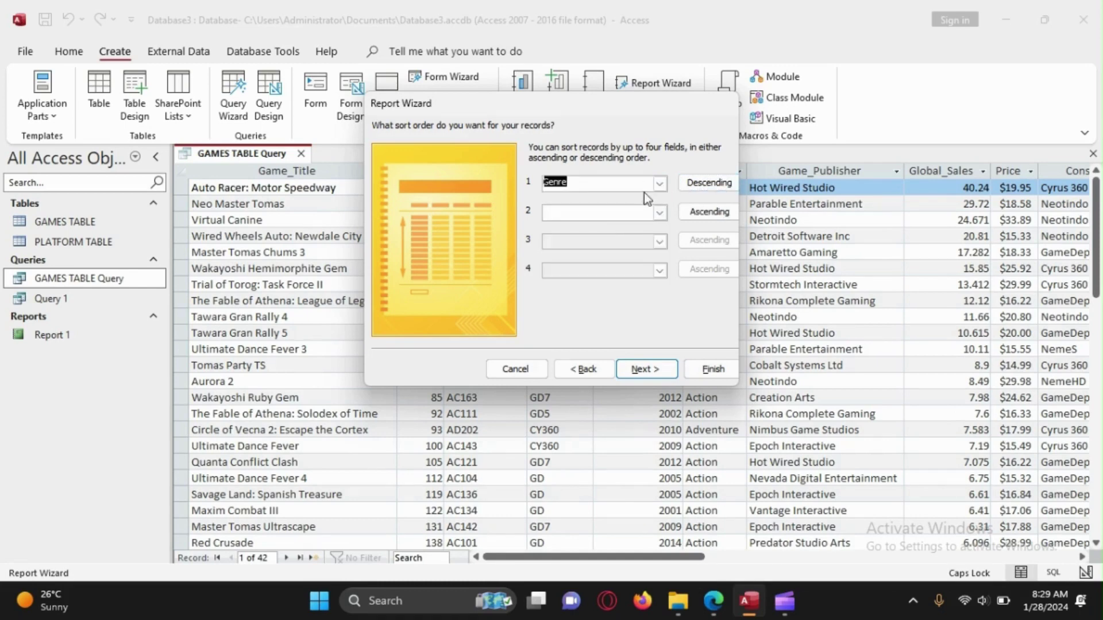
Recheck the sort requirement in the exam paper, set Rank ascending as the second sort field and proceed to the layout options.
left_click(660, 212)
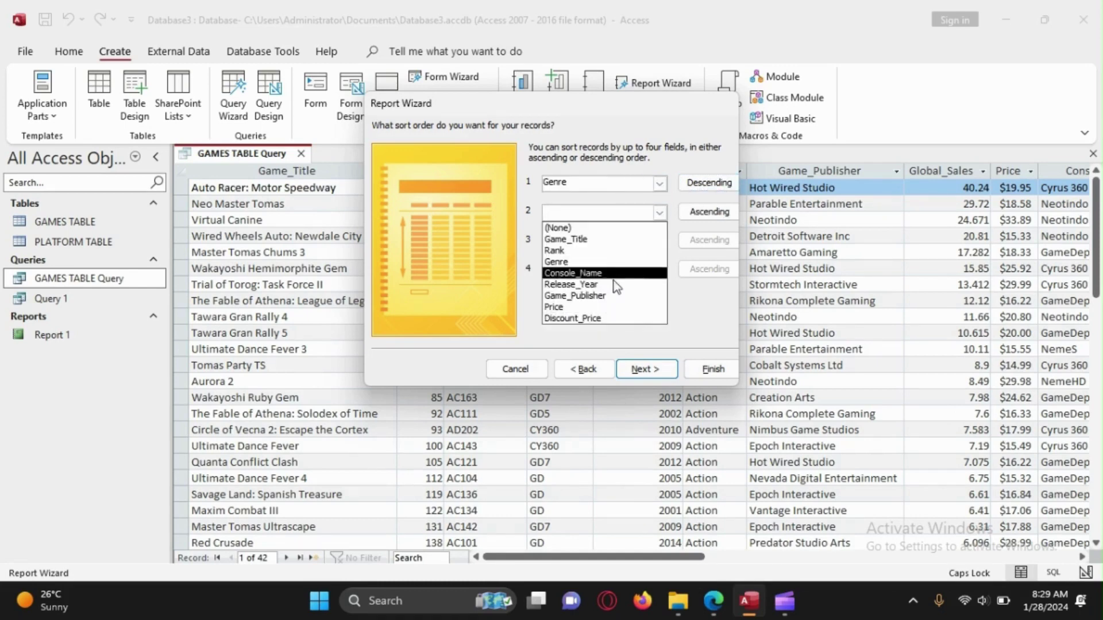
left_click(701, 340)
mouse_move(714, 600)
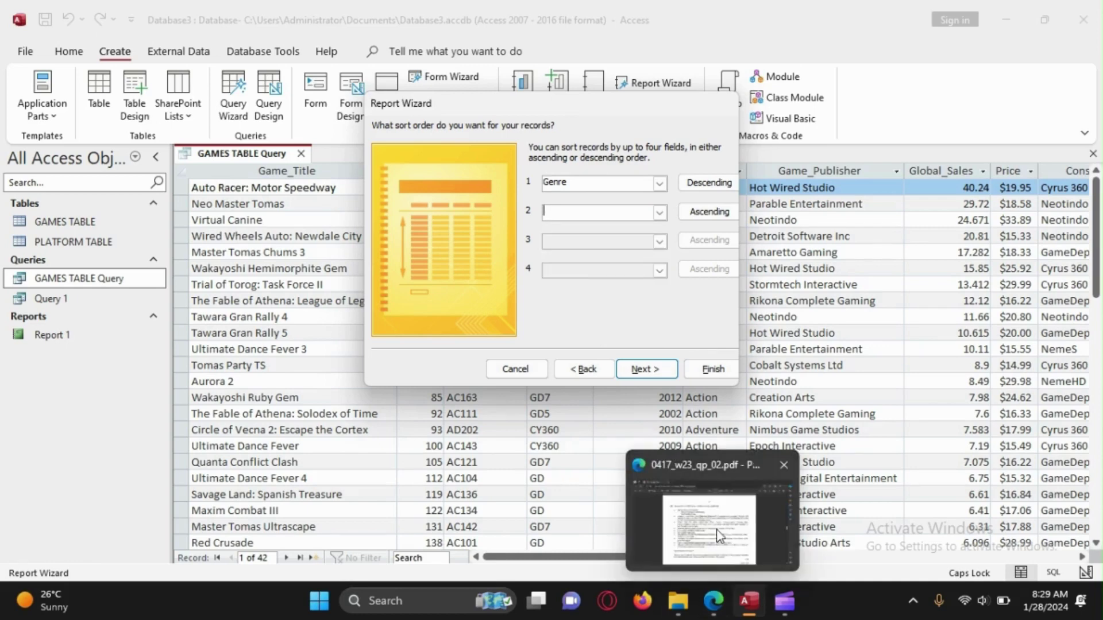
left_click(716, 529)
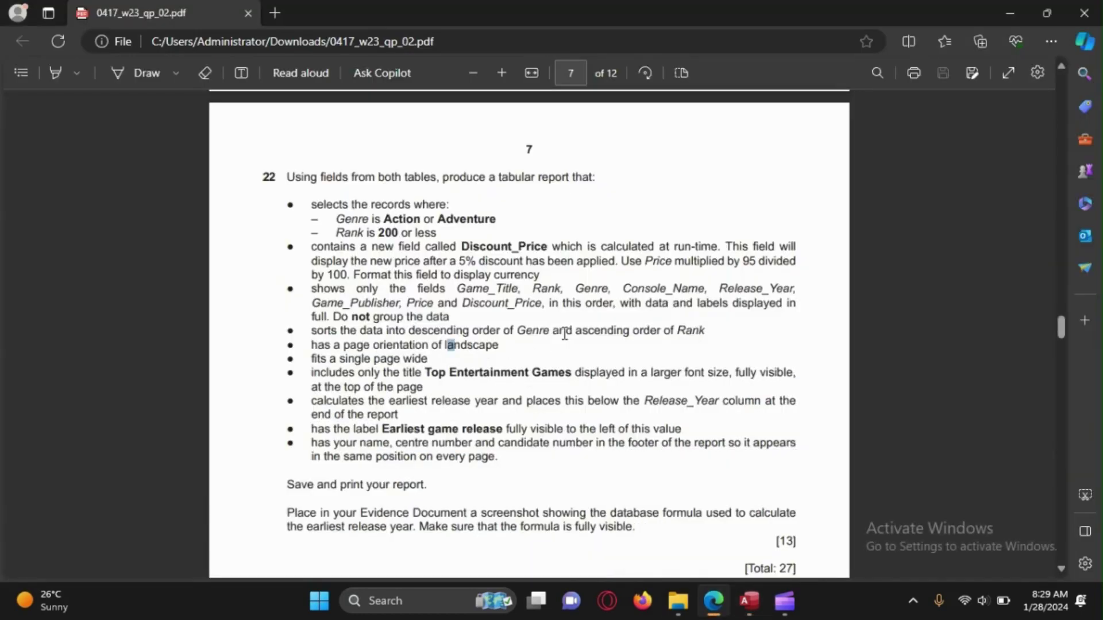
left_click_drag(564, 333, 711, 336)
left_click(706, 382)
left_click(1010, 13)
left_click(660, 213)
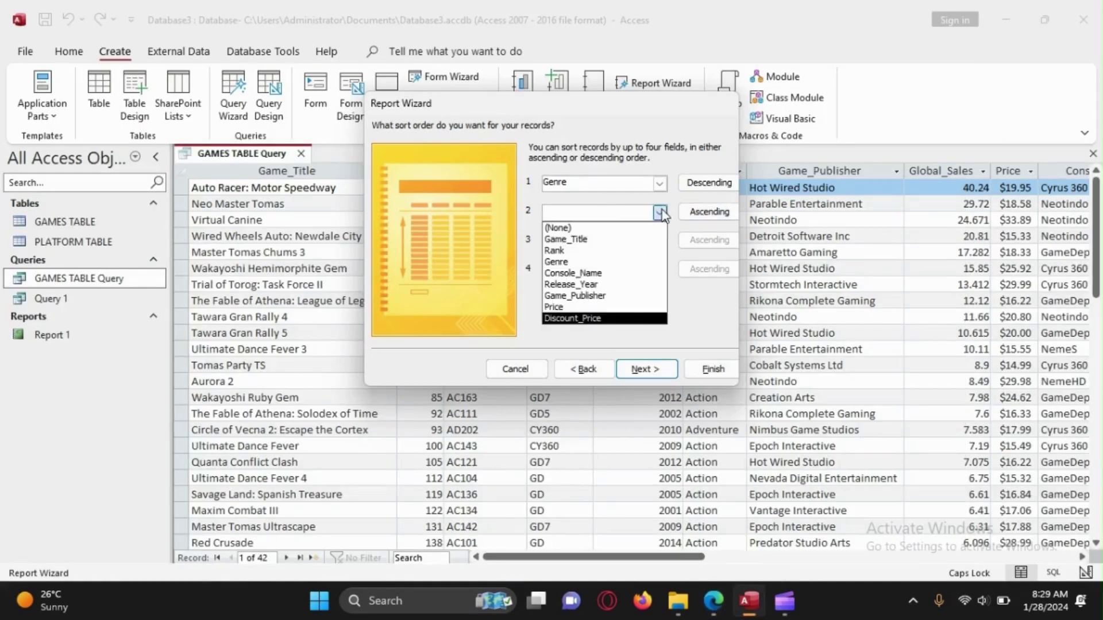
left_click(598, 252)
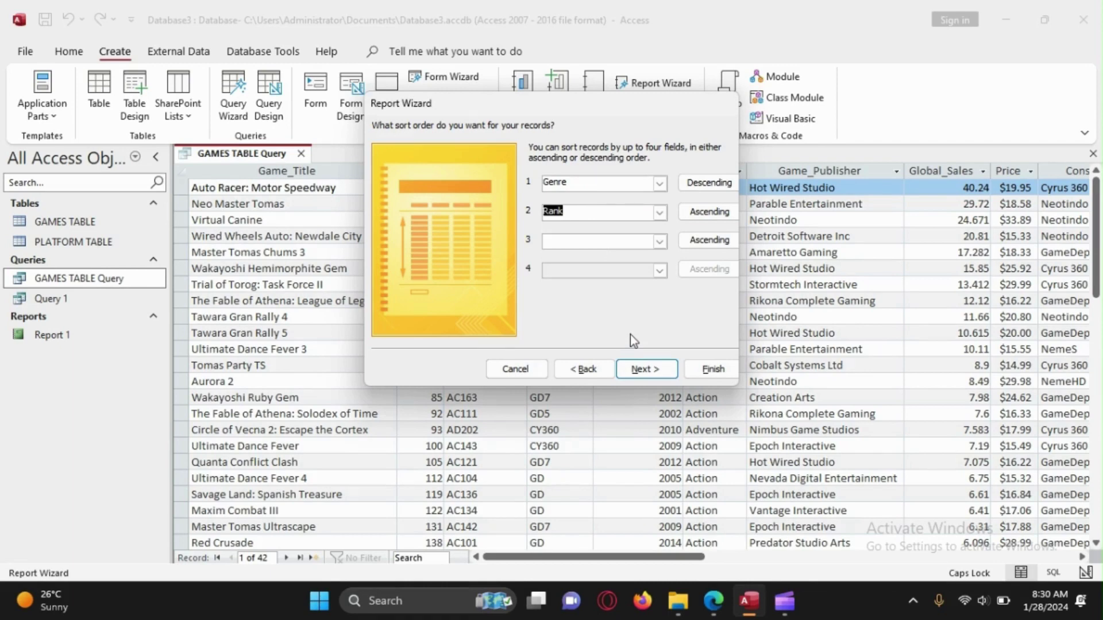
left_click(644, 371)
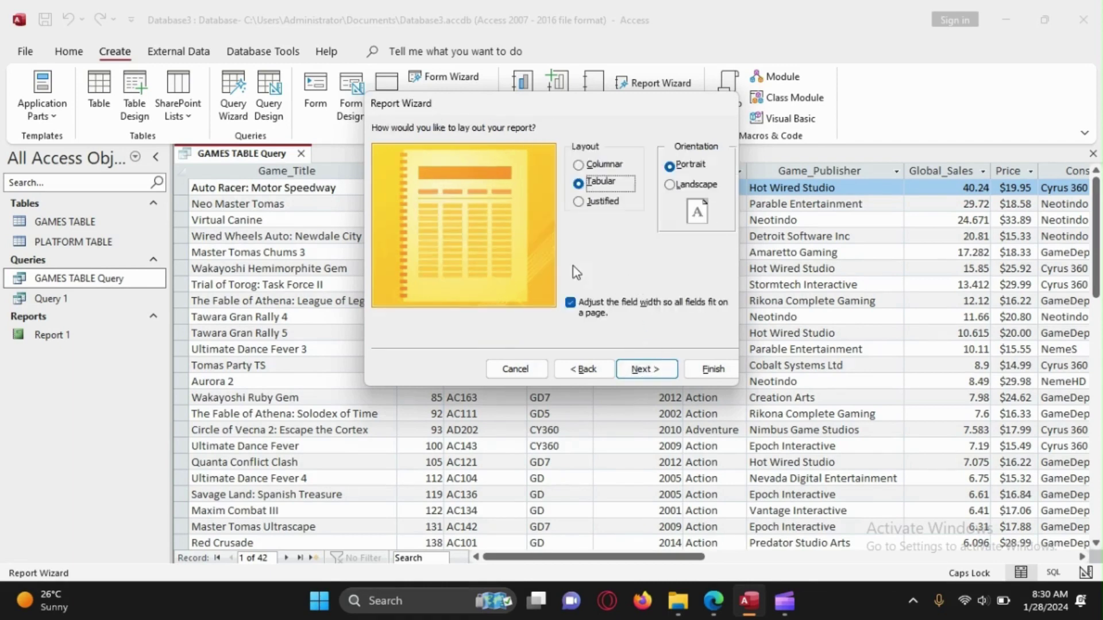
Switch to the exam paper and check question 22's page orientation requirement for the report.
left_click(713, 601)
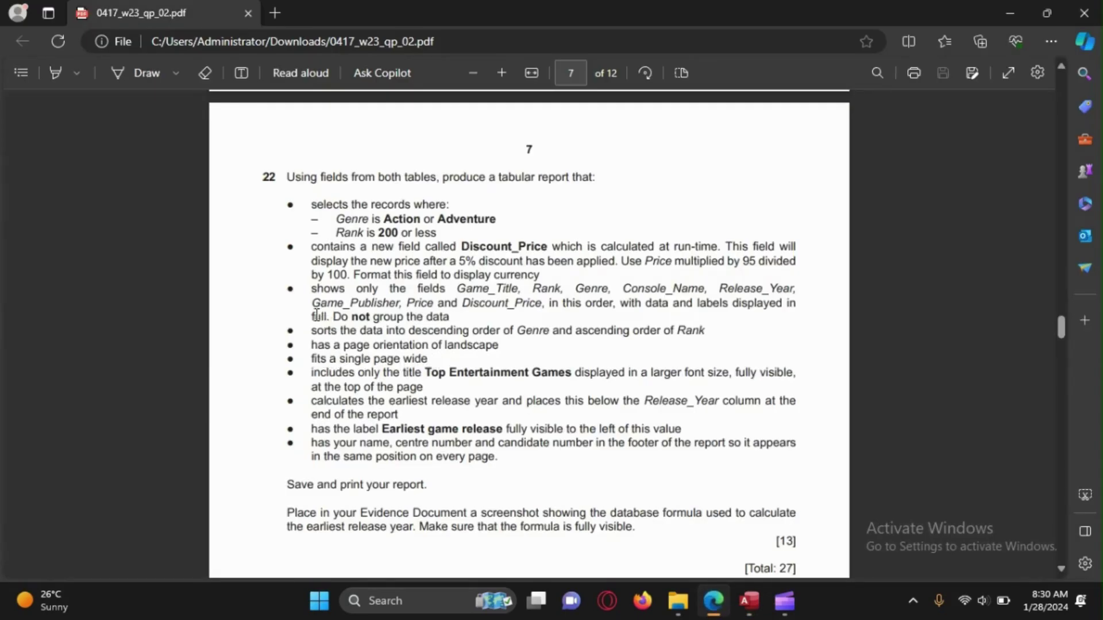
left_click_drag(317, 315, 615, 332)
left_click(323, 346)
left_click_drag(315, 346, 508, 349)
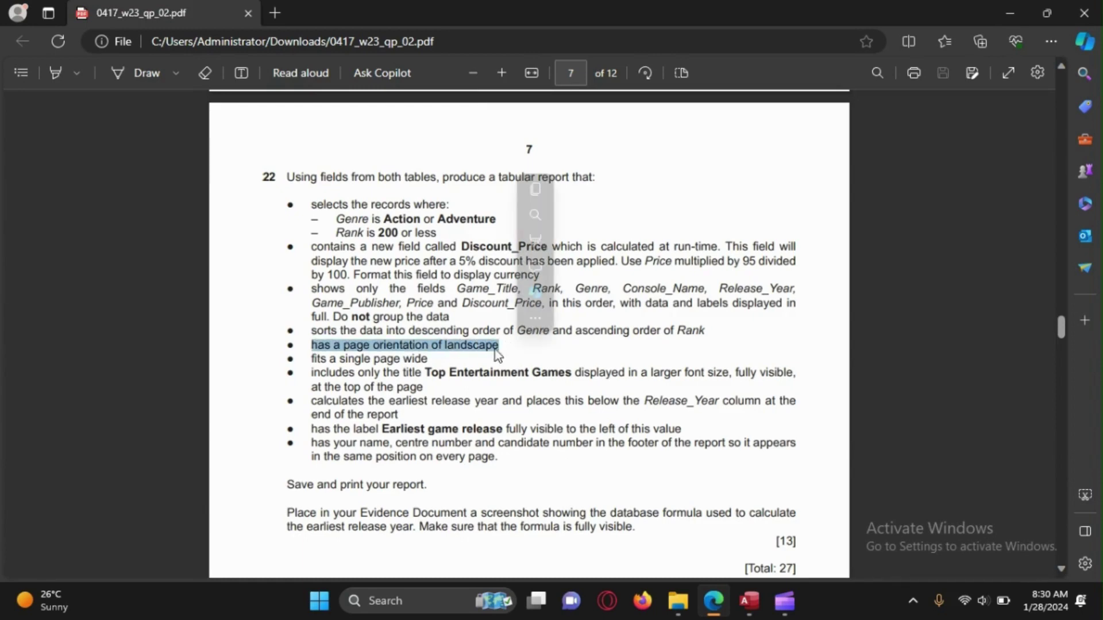
left_click(466, 367)
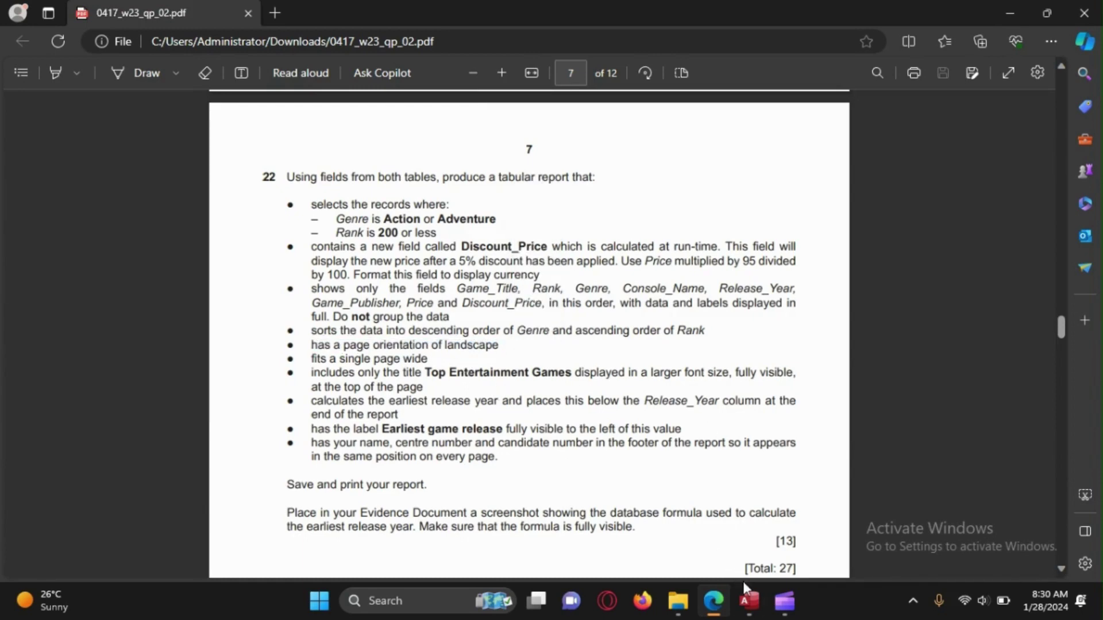
Return to Access, set the report's orientation to landscape and proceed to its title after checking the exam paper's single-page-width requirement.
left_click(749, 600)
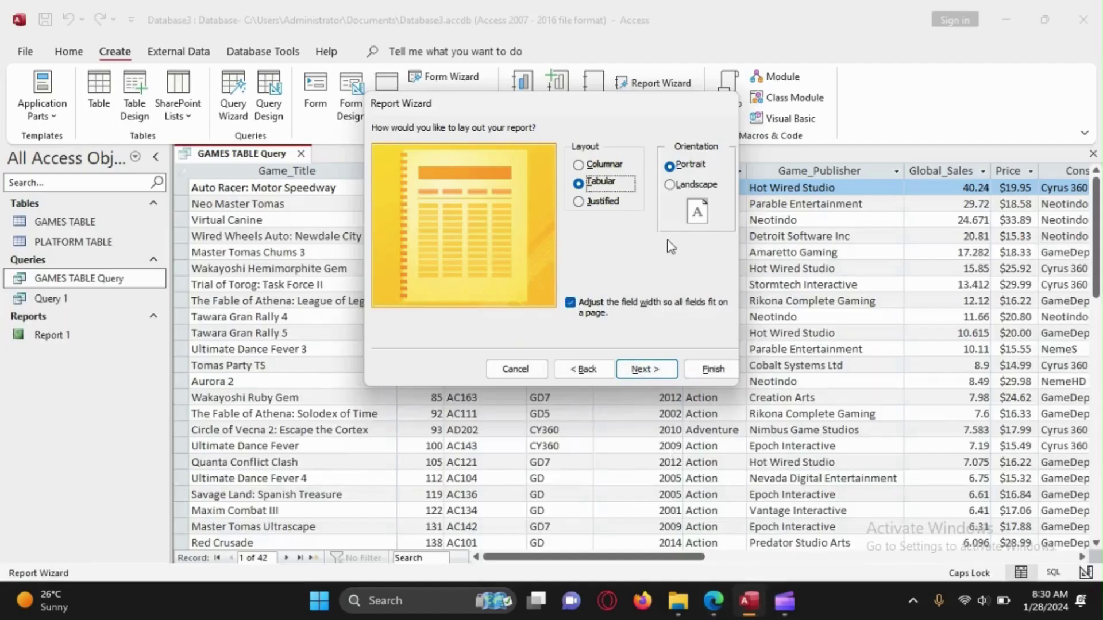
left_click(671, 184)
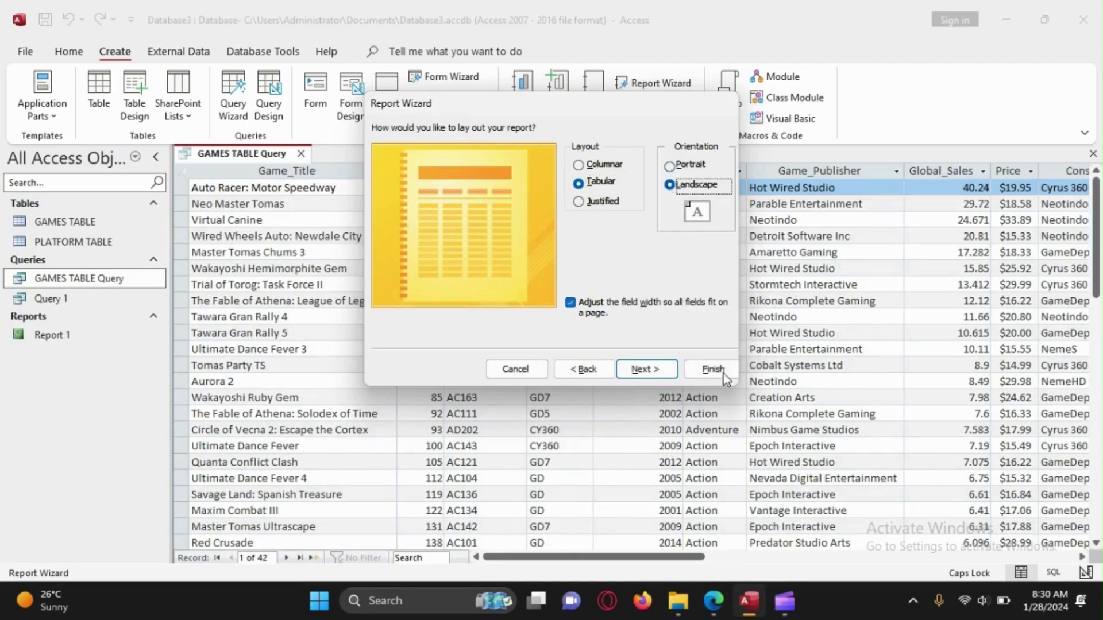
mouse_move(714, 601)
left_click(695, 533)
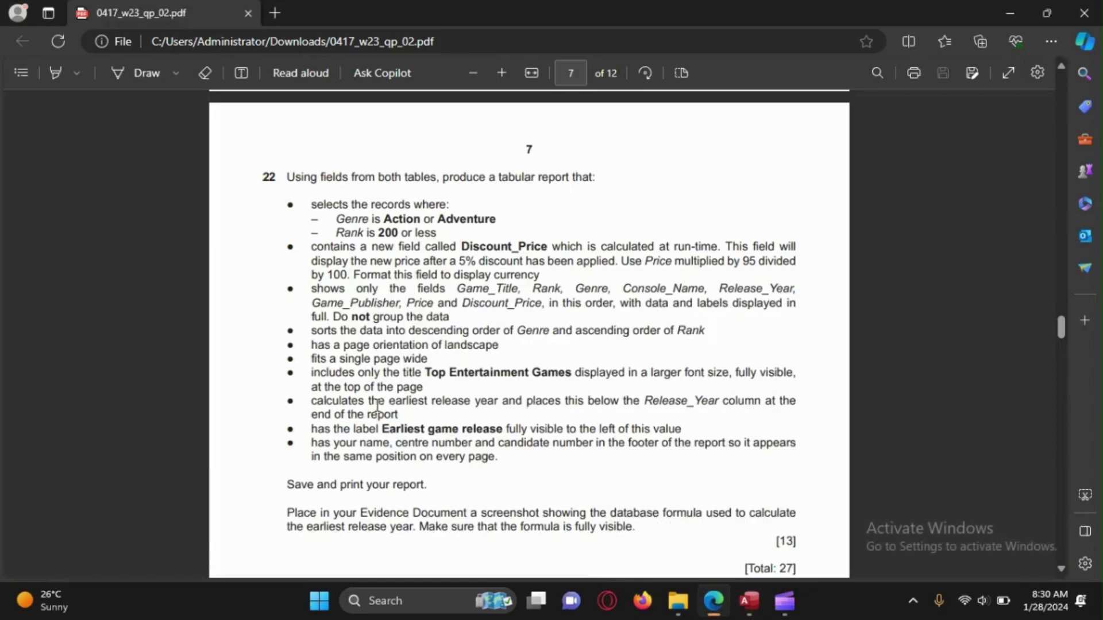
left_click_drag(315, 358, 435, 374)
left_click(451, 390)
left_click(735, 616)
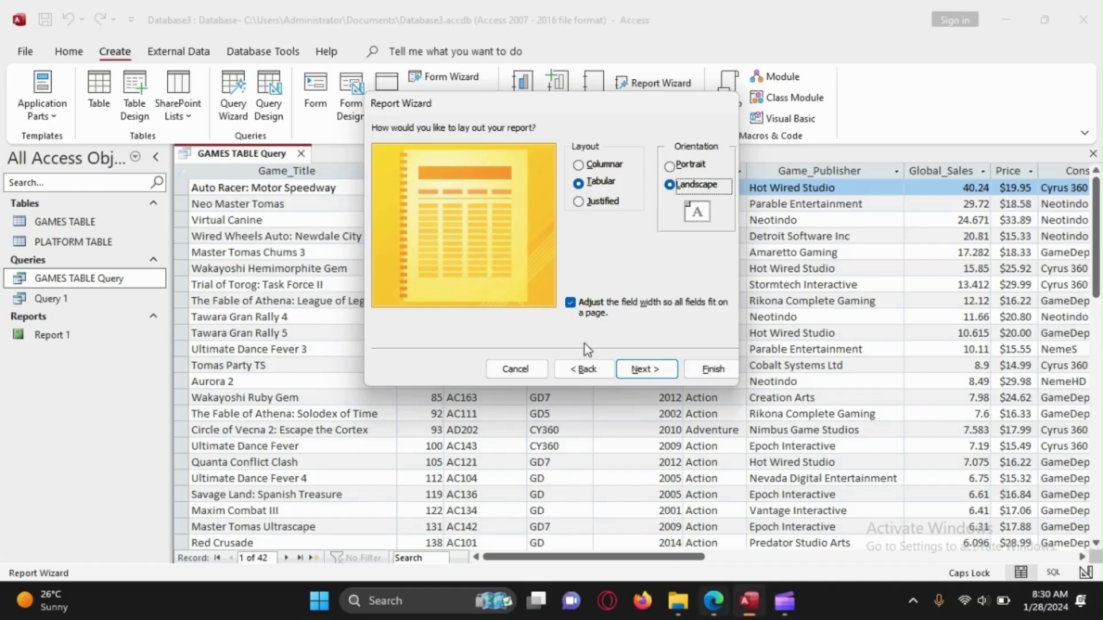
left_click(663, 366)
Title the report Report 2 and finish the wizard with the report preview.
left_click_drag(556, 147, 478, 147)
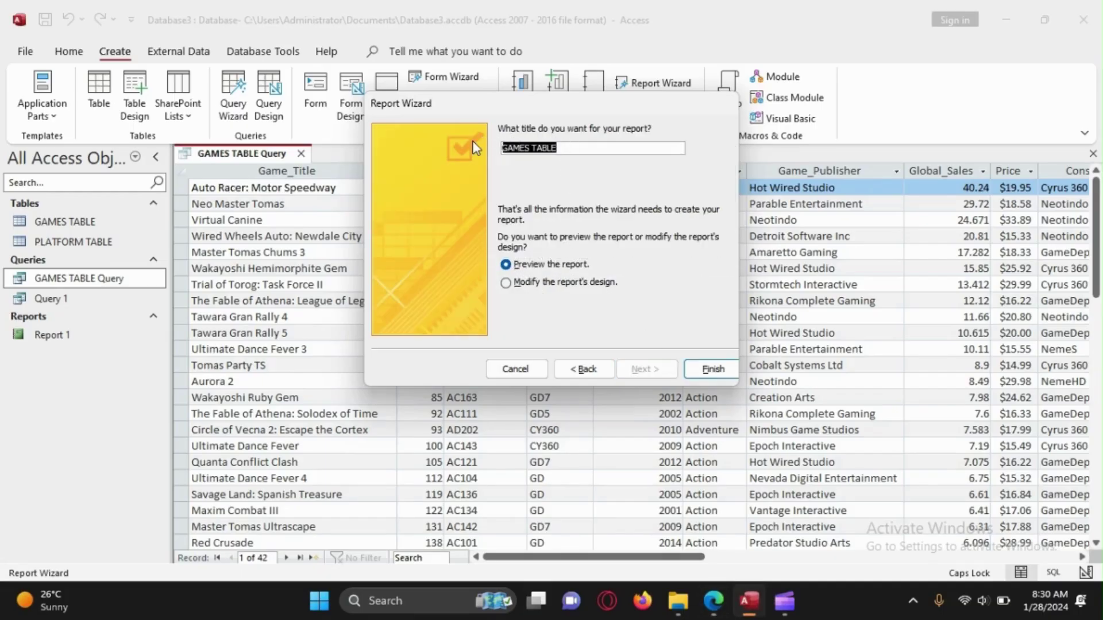
key("BackSpace")
key("BackSpace")
key("BackSpace")
key("BackSpace")
key("BackSpace")
key("BackSpace")
type("R")
key("Caps_Lock")
type("eport")
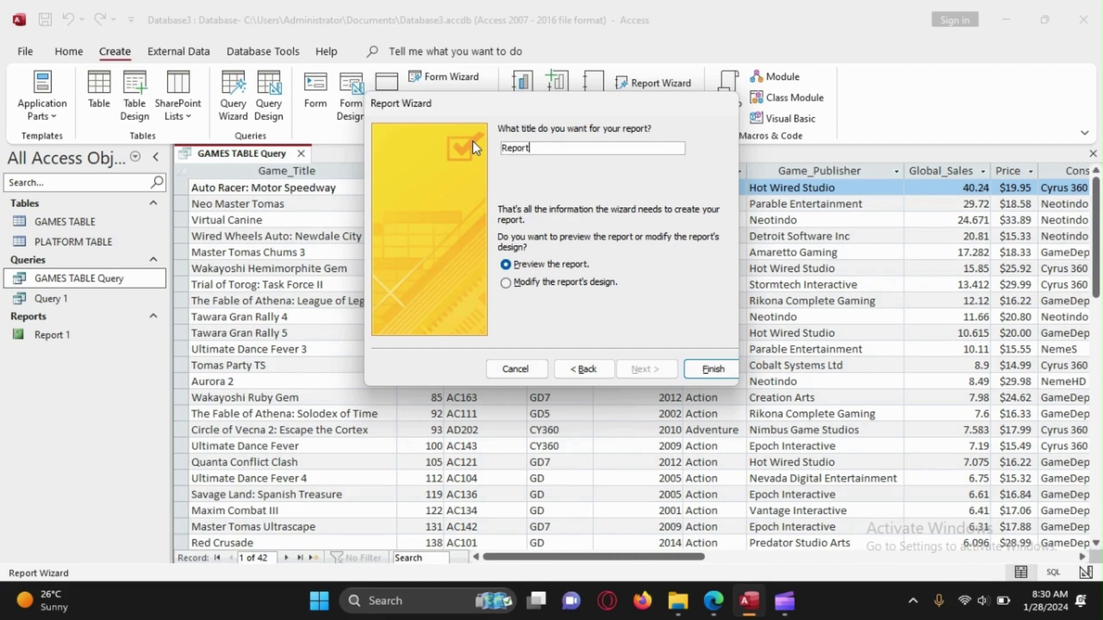
type(" 2")
key("Return")
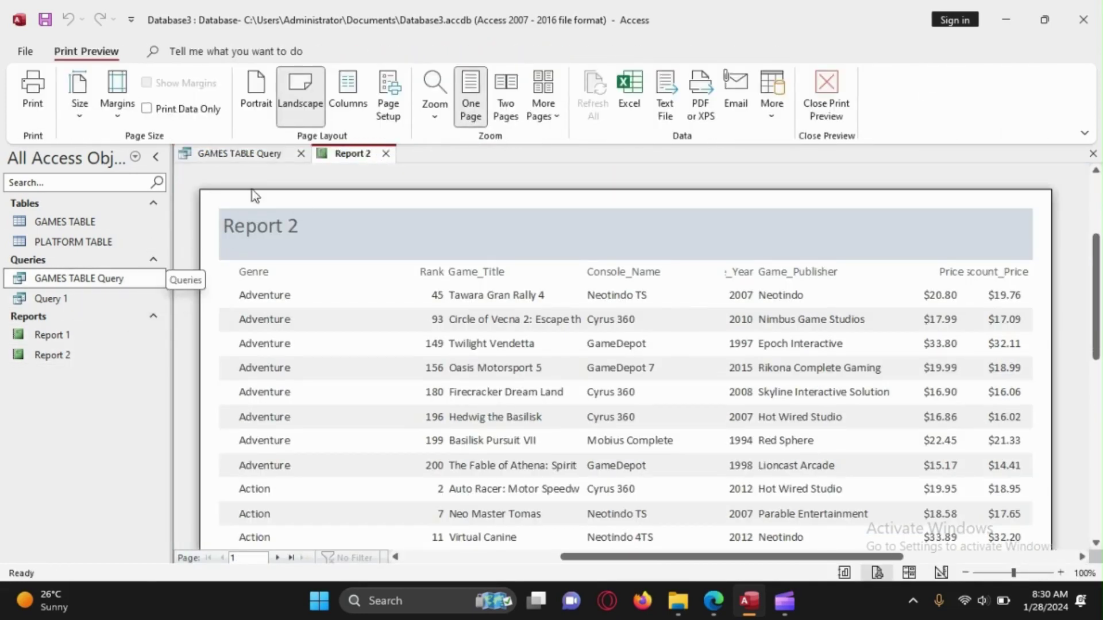
Close GAMES TABLE Query and rename it Query 2.
right_click(290, 156)
left_click(303, 166)
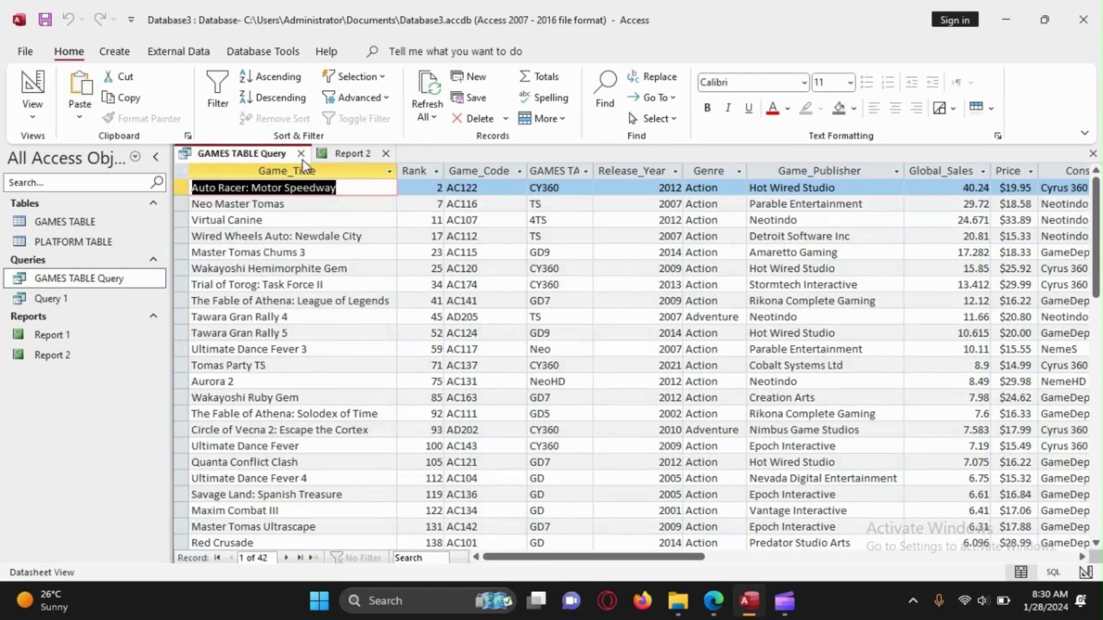
left_click(300, 153)
right_click(119, 281)
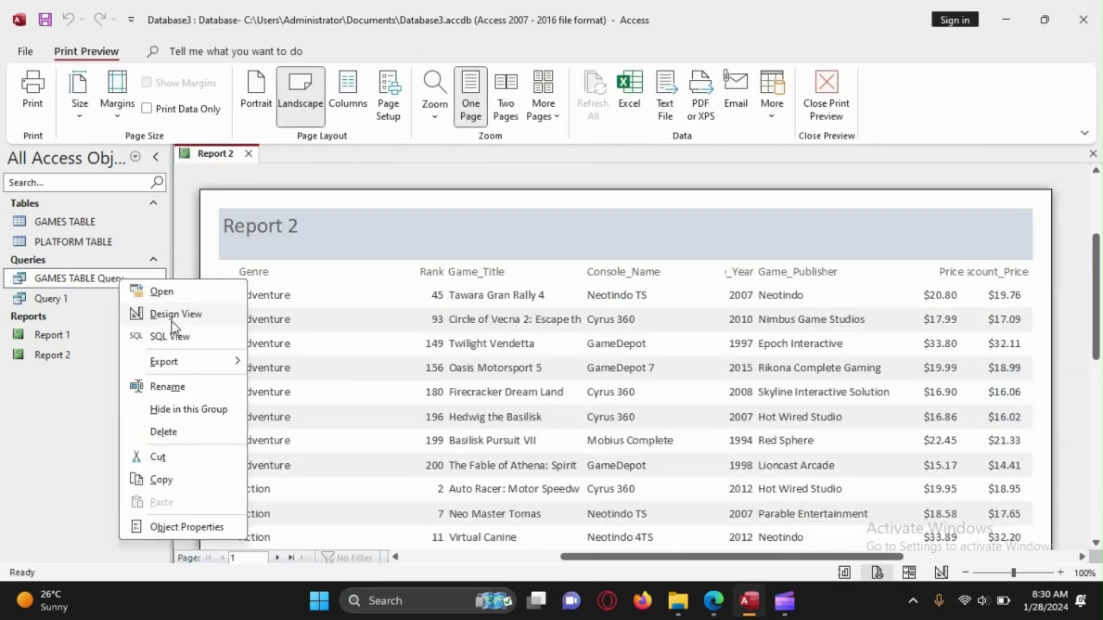
left_click(164, 386)
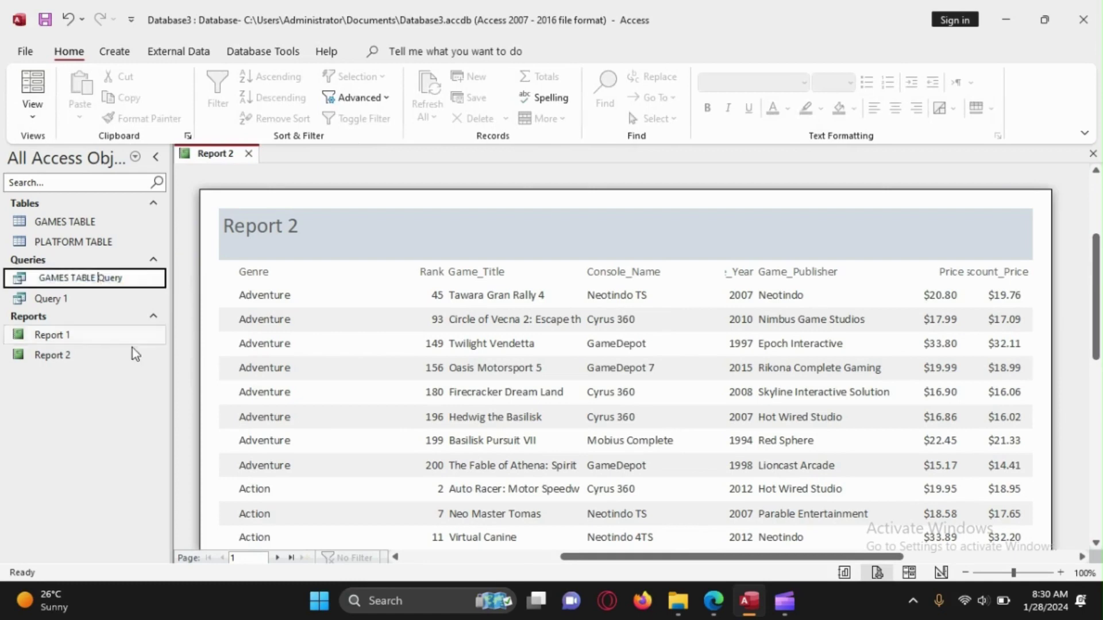
key("BackSpace")
key("BackSpace")
key("BackSpace")
key("BackSpace")
key("BackSpace")
key("BackSpace")
key("BackSpace")
key("BackSpace")
key("BackSpace")
key("BackSpace")
key("BackSpace")
key("BackSpace")
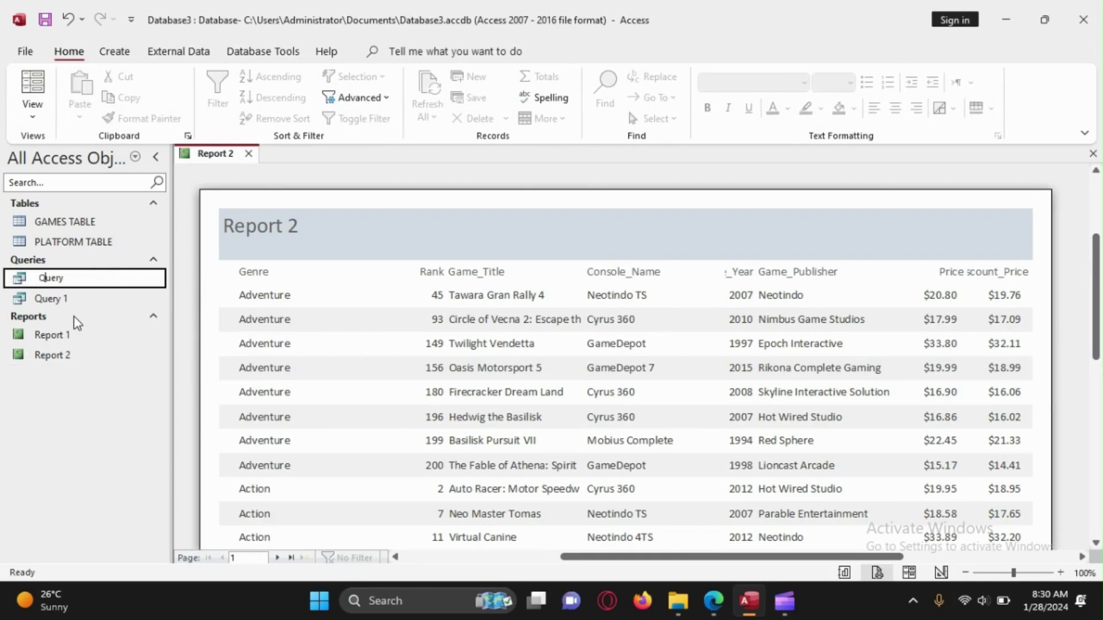
key("Return")
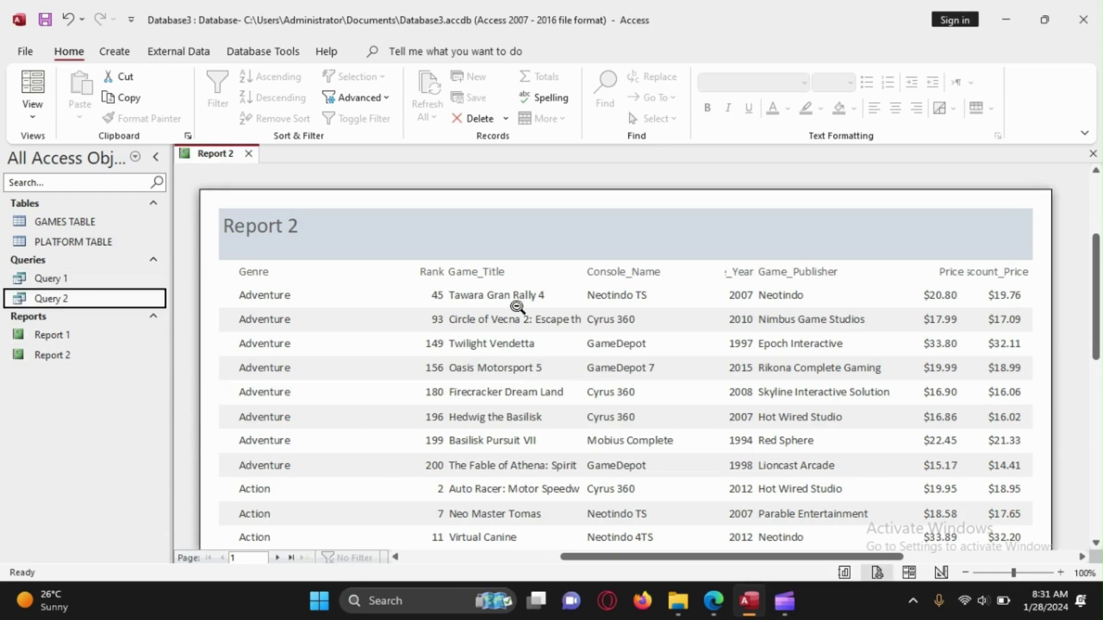
Check the exam paper's required fields and their order for question 22, and return to the Access report.
mouse_move(710, 603)
mouse_move(707, 548)
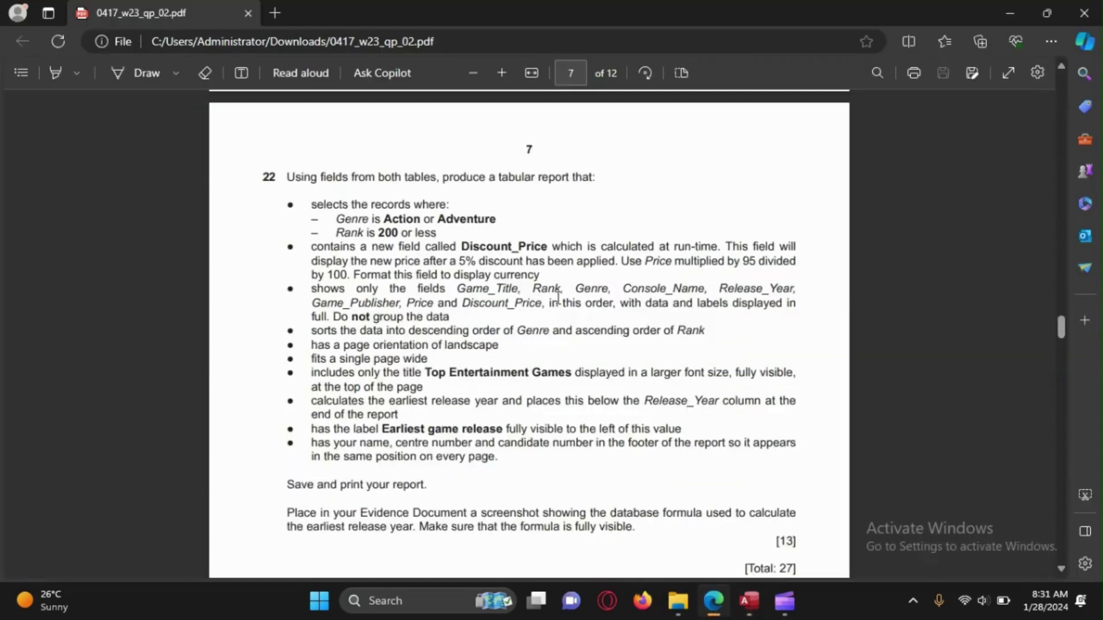
left_click_drag(398, 290, 559, 332)
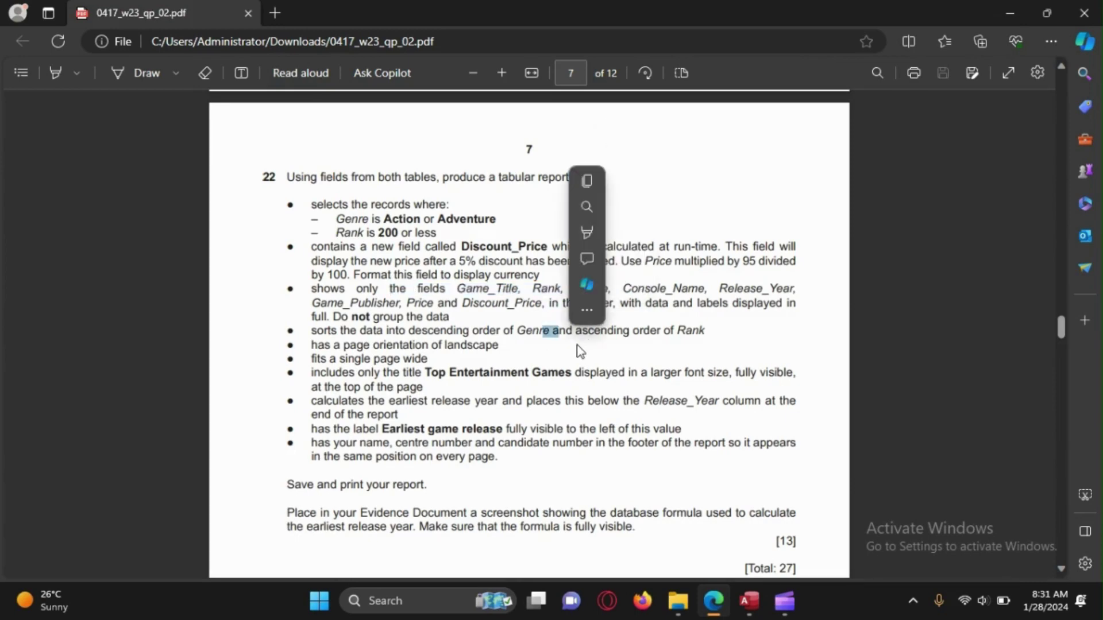
left_click(577, 345)
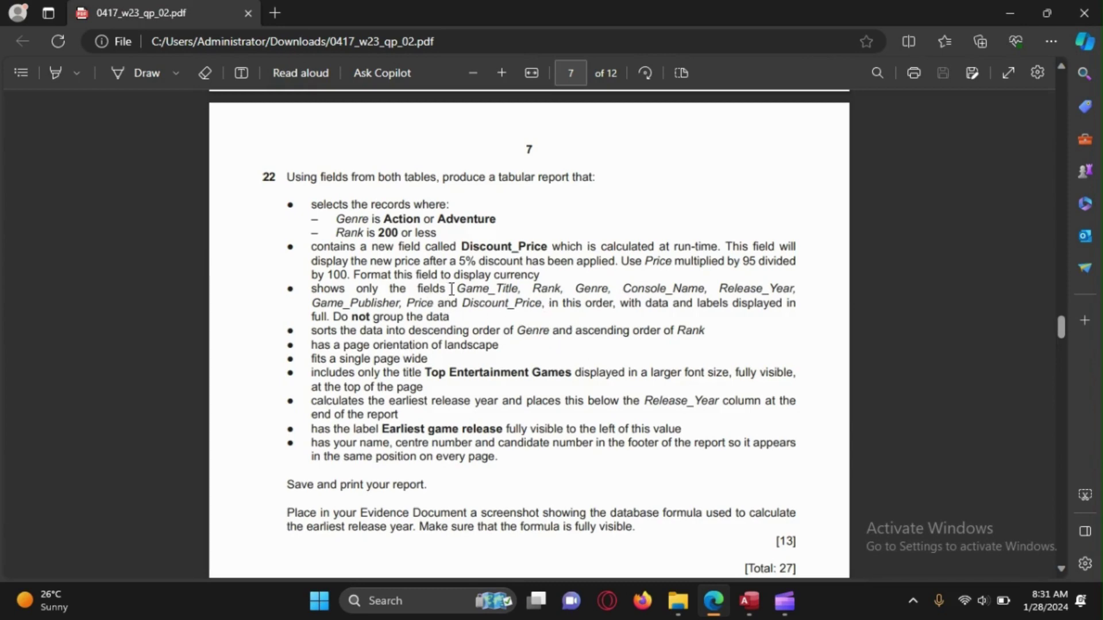
left_click(1005, 11)
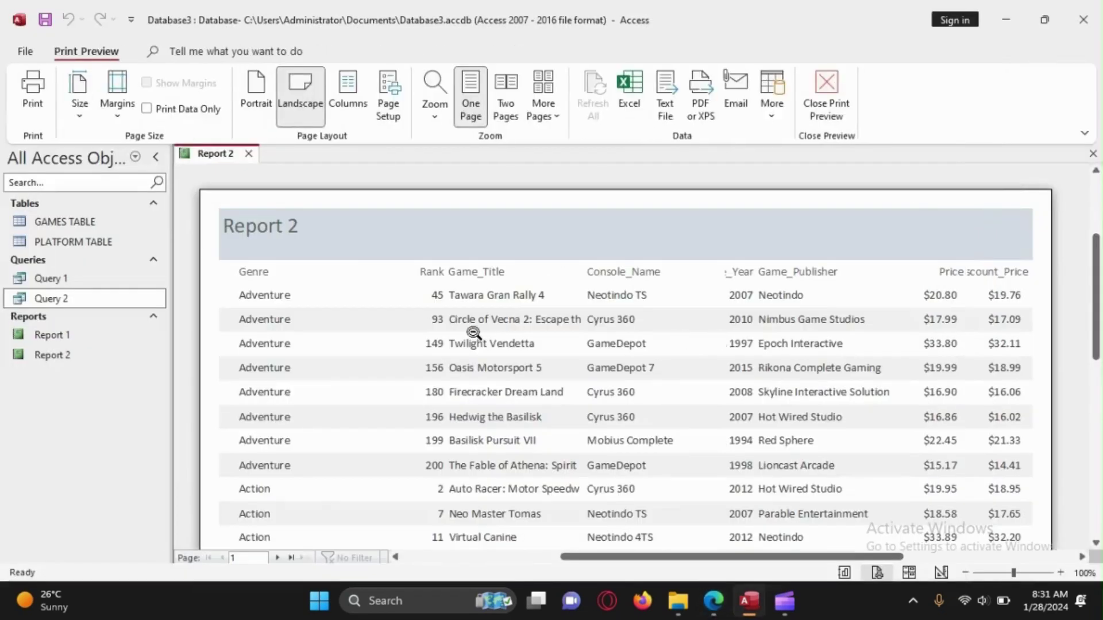
Open Report 2 in Layout View and move the column headings up to reduce the height of the heading area.
right_click(246, 166)
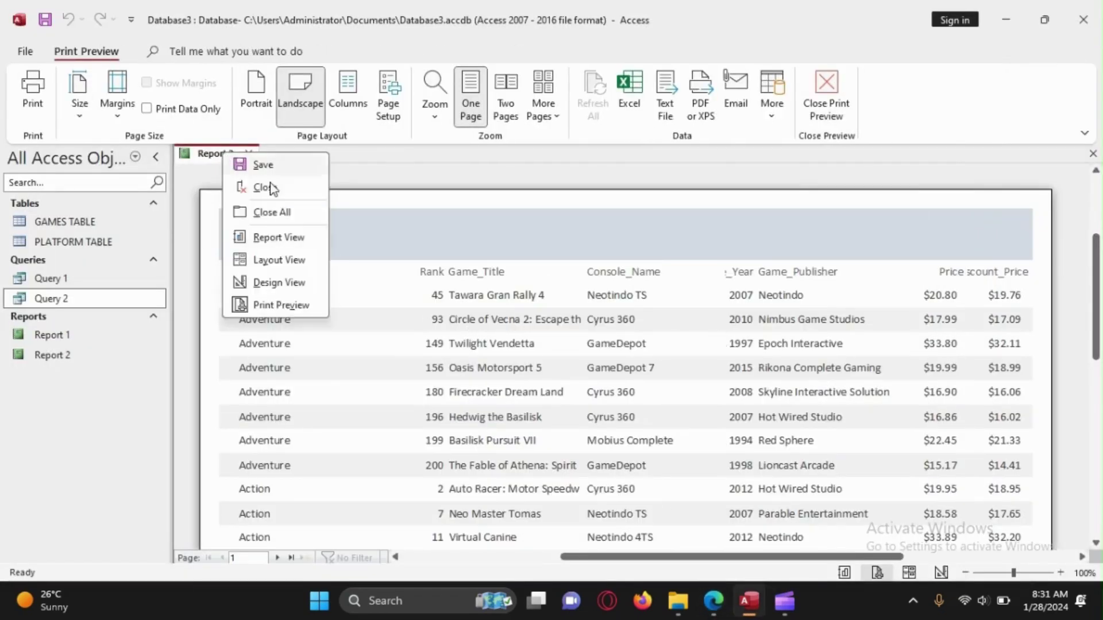
left_click(273, 258)
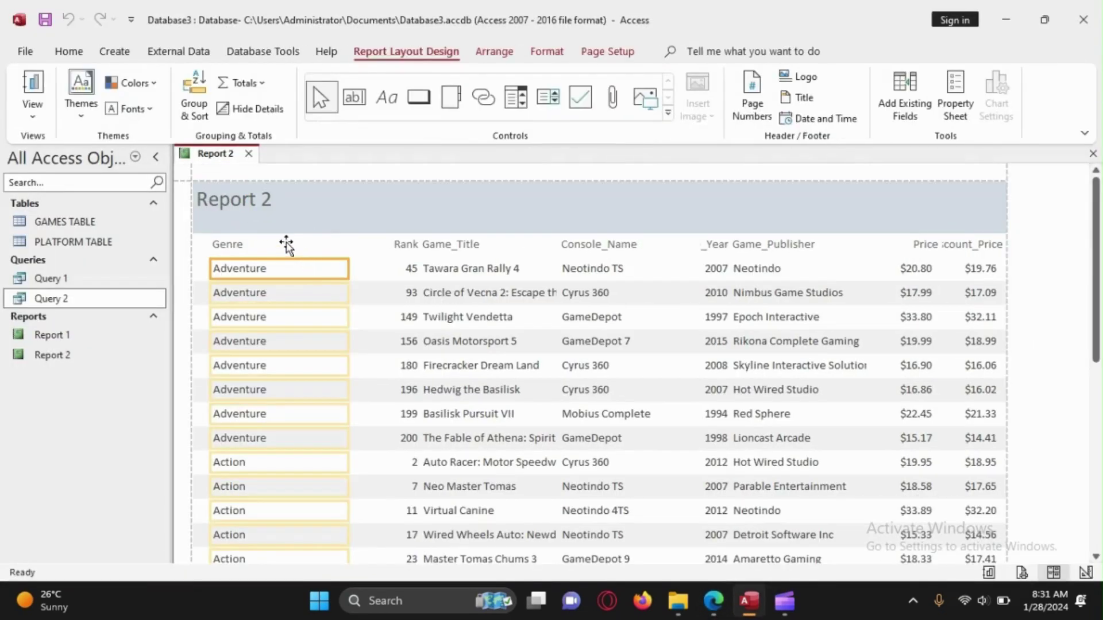
left_click_drag(286, 244, 379, 246)
left_click(367, 245)
left_click(244, 233)
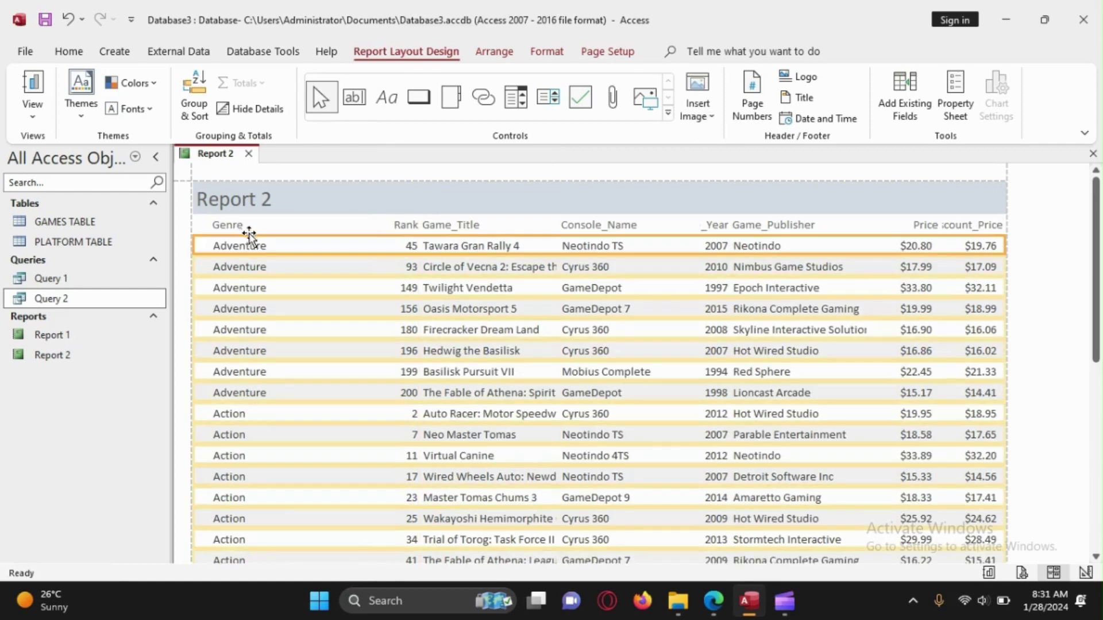
Select the Genre heading with its data and narrow the column from its left edge.
left_click(249, 230)
left_click(253, 245)
left_click_drag(349, 223, 370, 234)
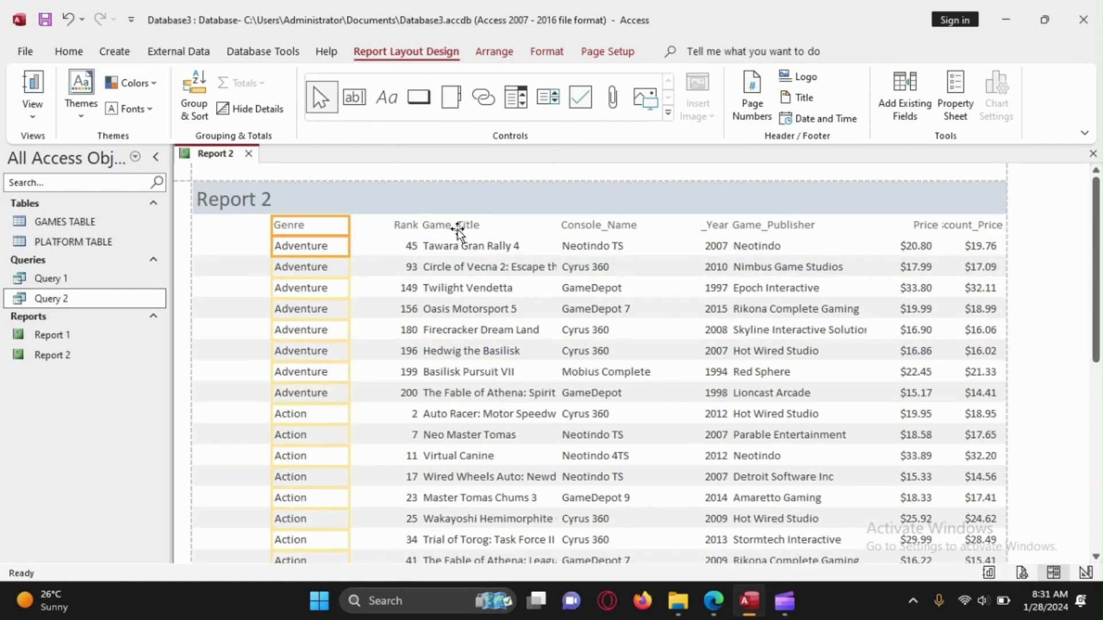
Move the Price column to the right of Discount_Price and widen Discount_Price to fit its full label.
left_click(917, 224)
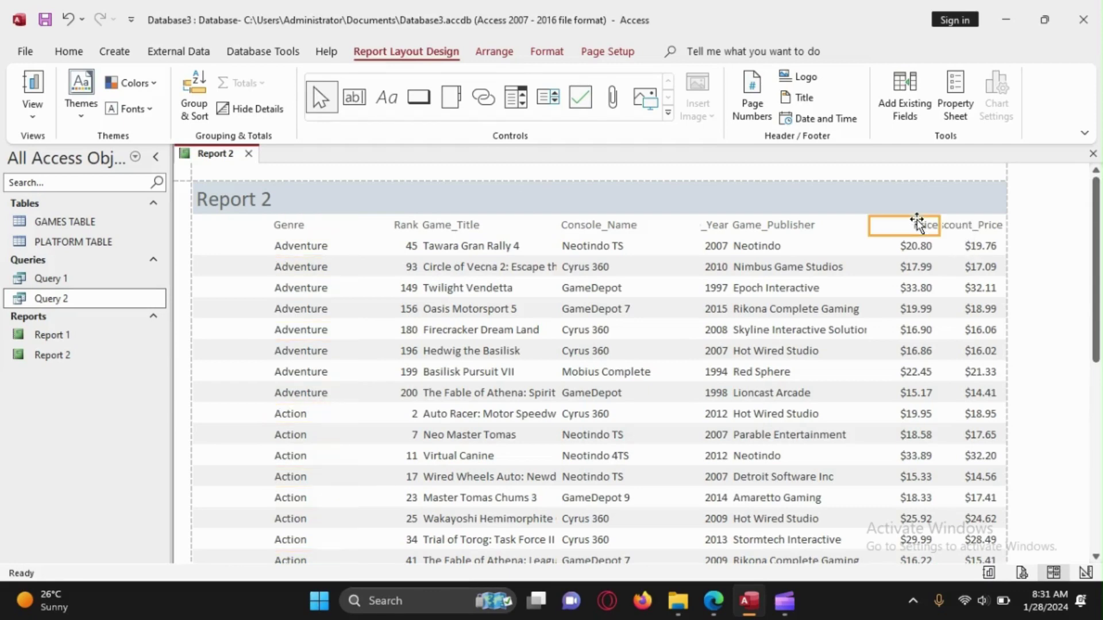
left_click_drag(917, 247, 1063, 230)
left_click(954, 227)
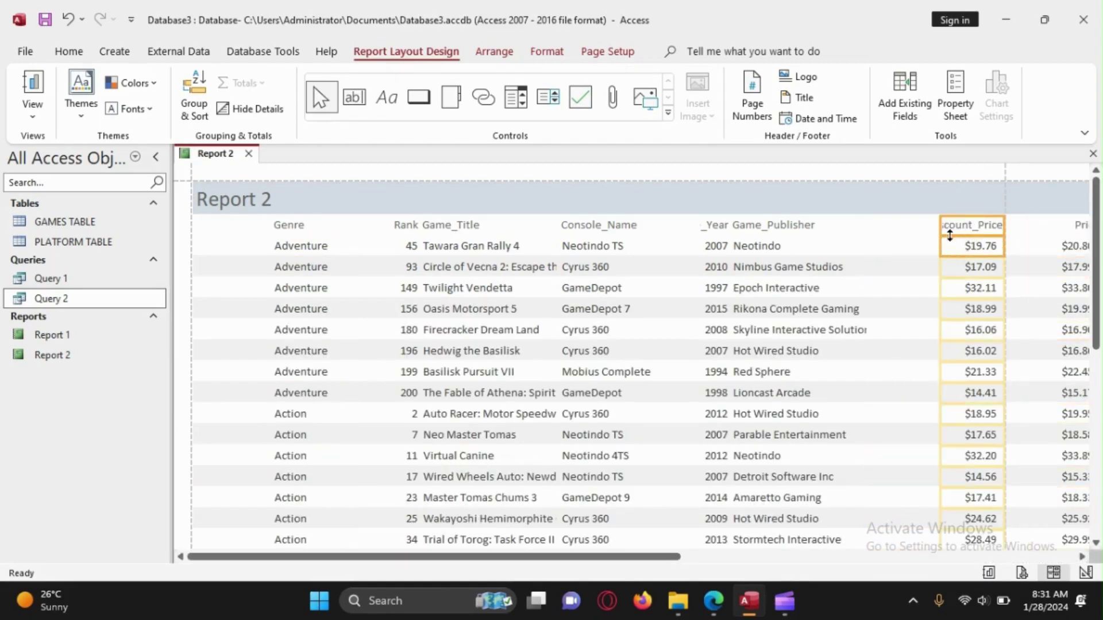
left_click_drag(943, 225, 923, 225)
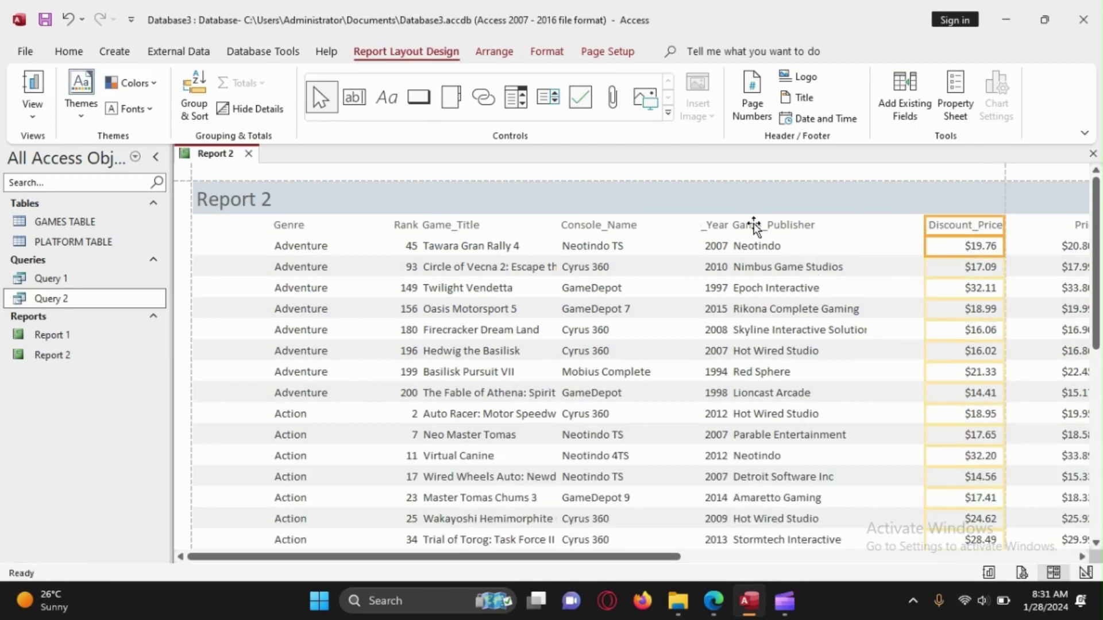
Shift the Game_Publisher column right, then move and widen the Release_Year column so its label fits in full.
left_click(766, 230)
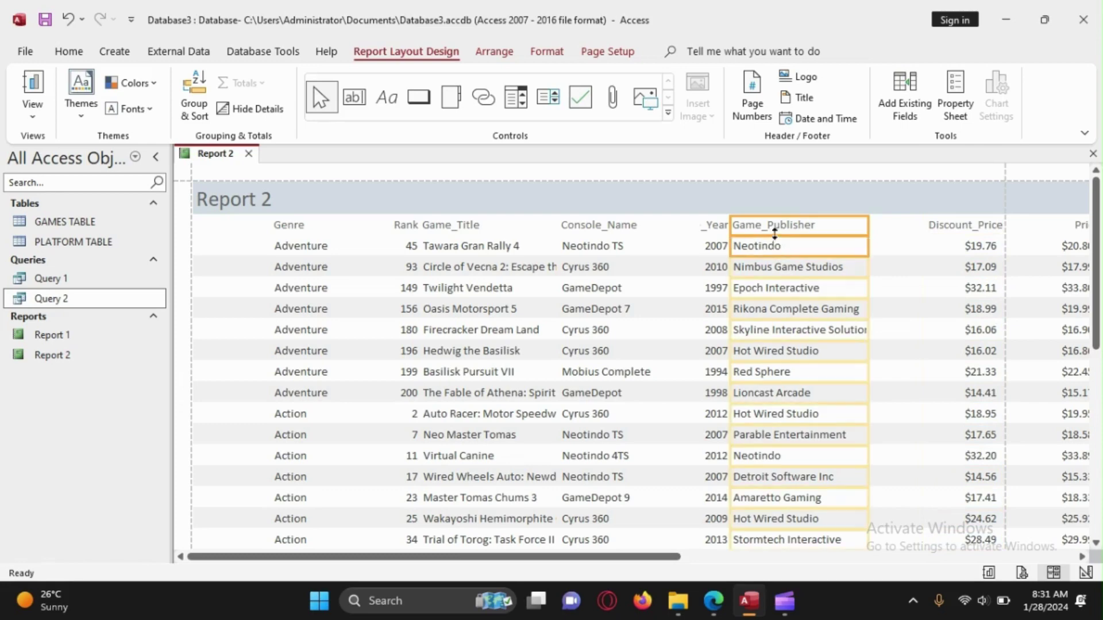
left_click_drag(780, 230, 938, 294)
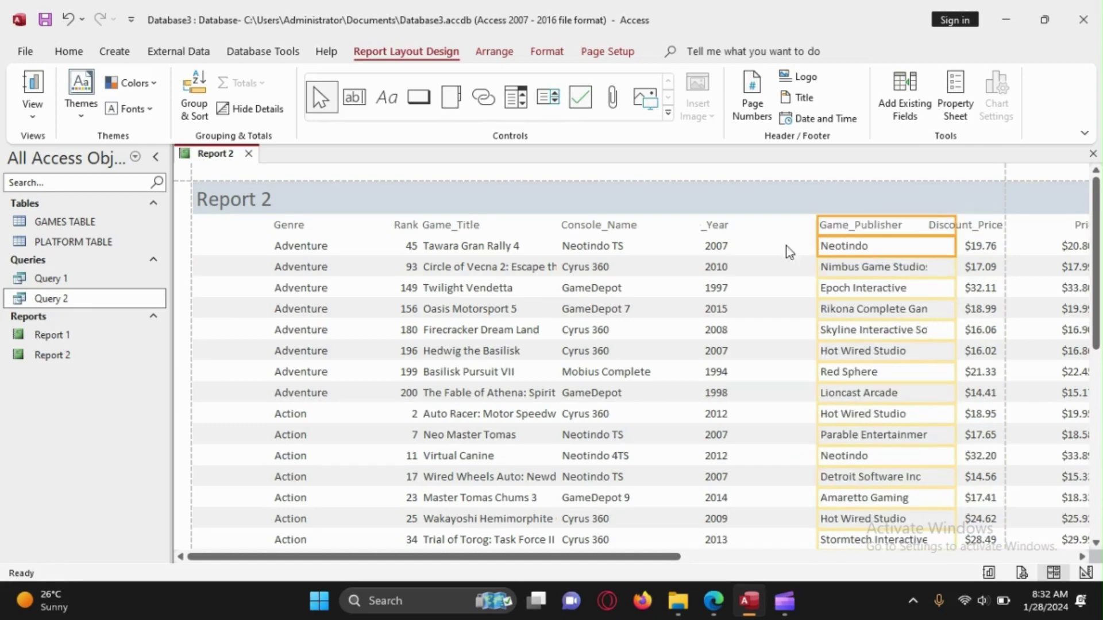
left_click(719, 227)
left_click_drag(730, 227, 776, 229)
left_click_drag(699, 223, 718, 225)
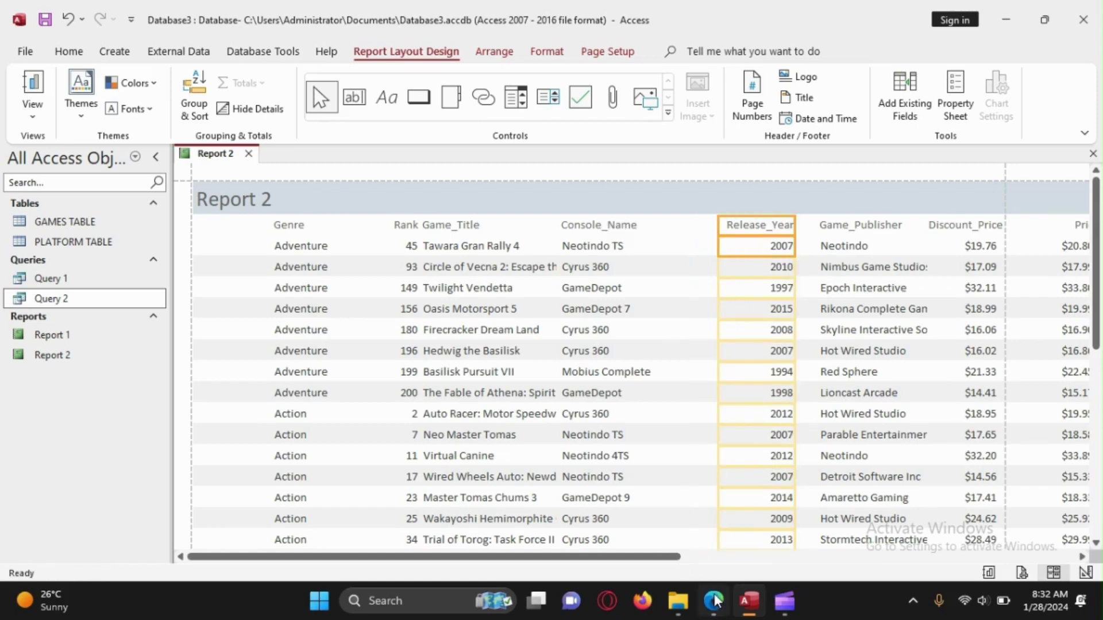
Recheck which field comes first in the exam paper's required order and return to the report layout.
mouse_move(714, 601)
left_click(709, 518)
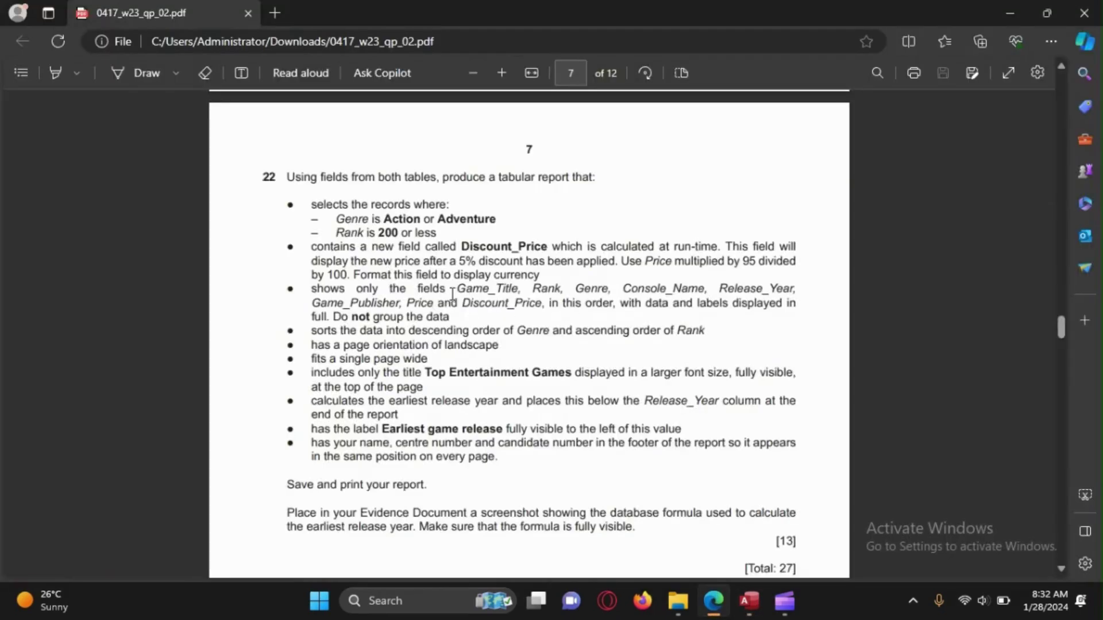
left_click_drag(457, 292, 506, 291)
left_click(649, 338)
left_click(1009, 14)
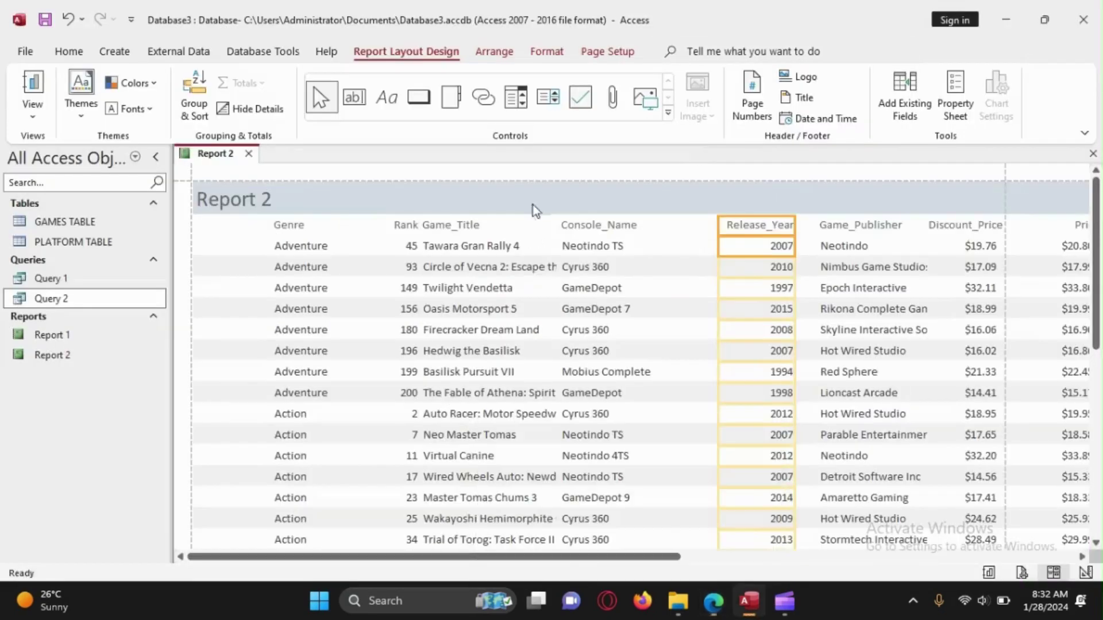
Shift the Genre column right and place the Game_Title column first in the report.
left_click(291, 227)
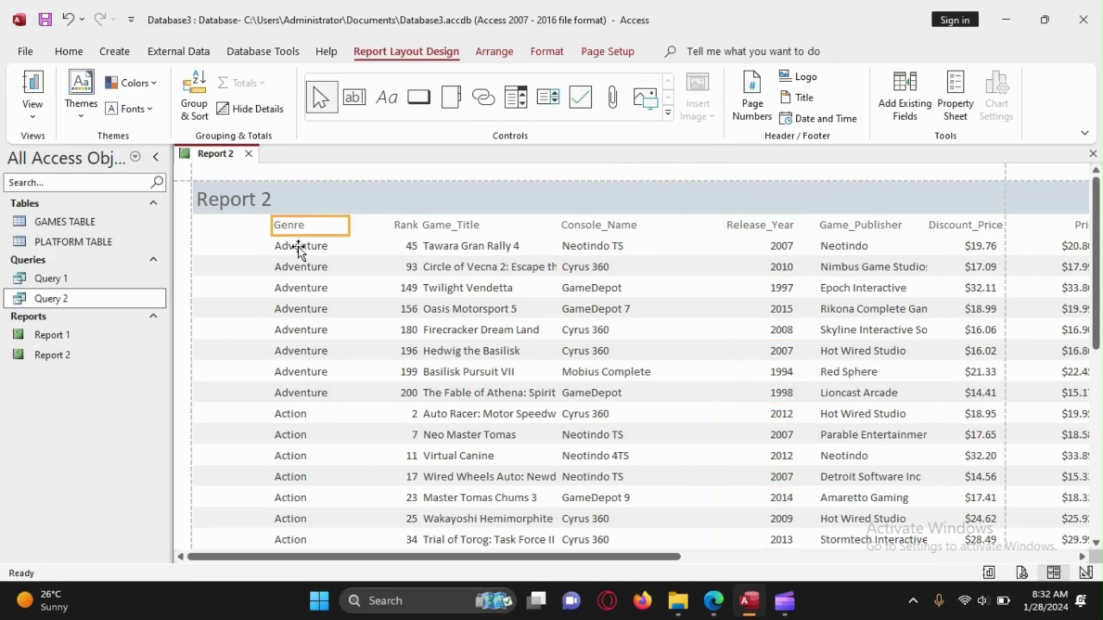
left_click_drag(355, 230, 270, 225)
left_click(446, 227)
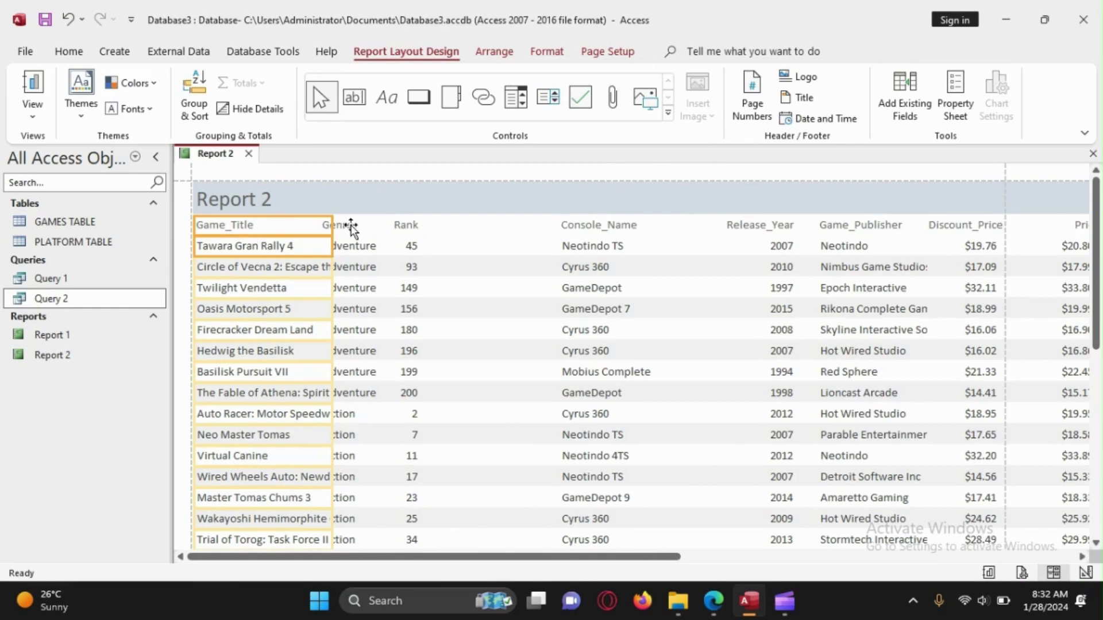
Rearrange the Rank and Genre columns so that Rank follows Game_Title and Genre comes after Rank.
left_click(351, 227)
left_click(409, 228)
left_click_drag(407, 224, 386, 236)
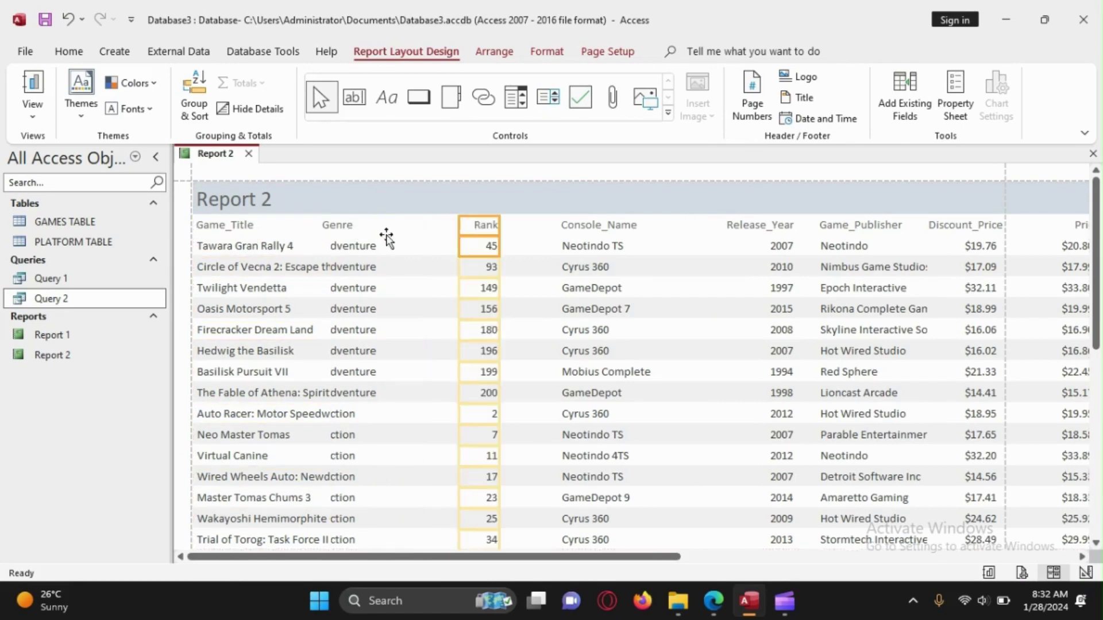
left_click(353, 226)
left_click(353, 247)
left_click(353, 227)
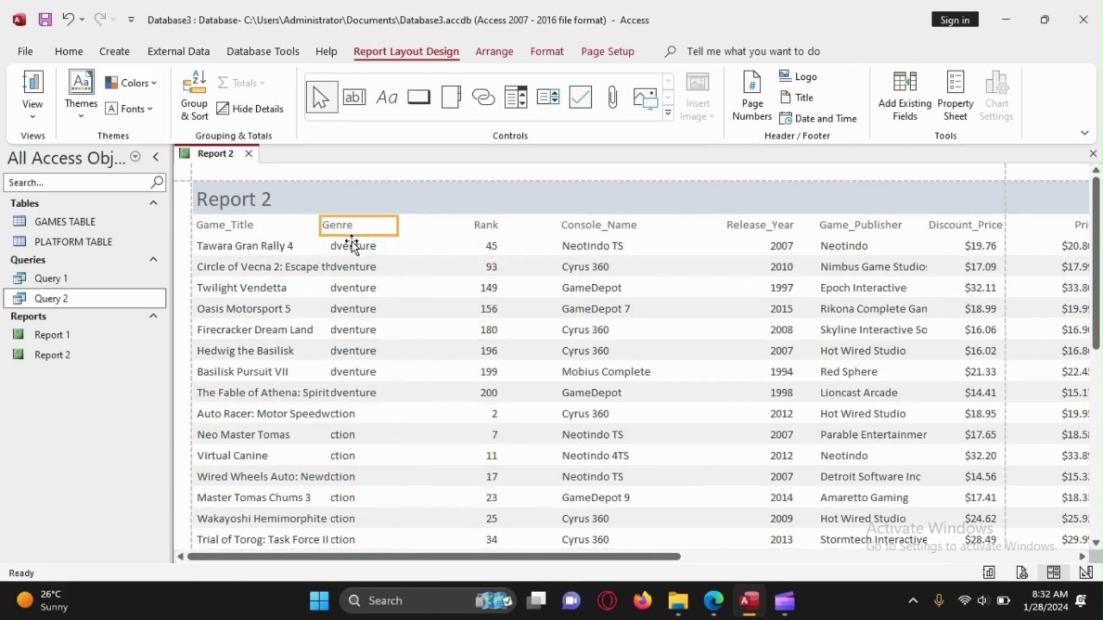
left_click(352, 244)
left_click(356, 232)
left_click(356, 243)
left_click_drag(352, 227, 379, 230)
left_click(489, 233)
left_click(489, 233)
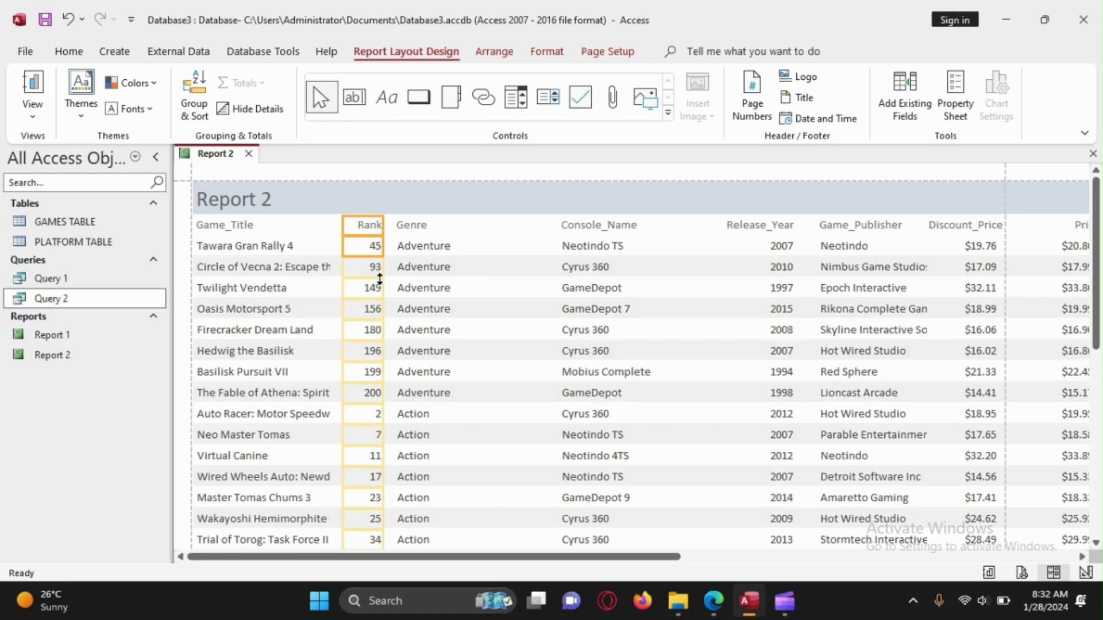
Check the required field order in the exam paper, then shift the Genre and Rank columns right to make room for Game_Title.
mouse_move(713, 601)
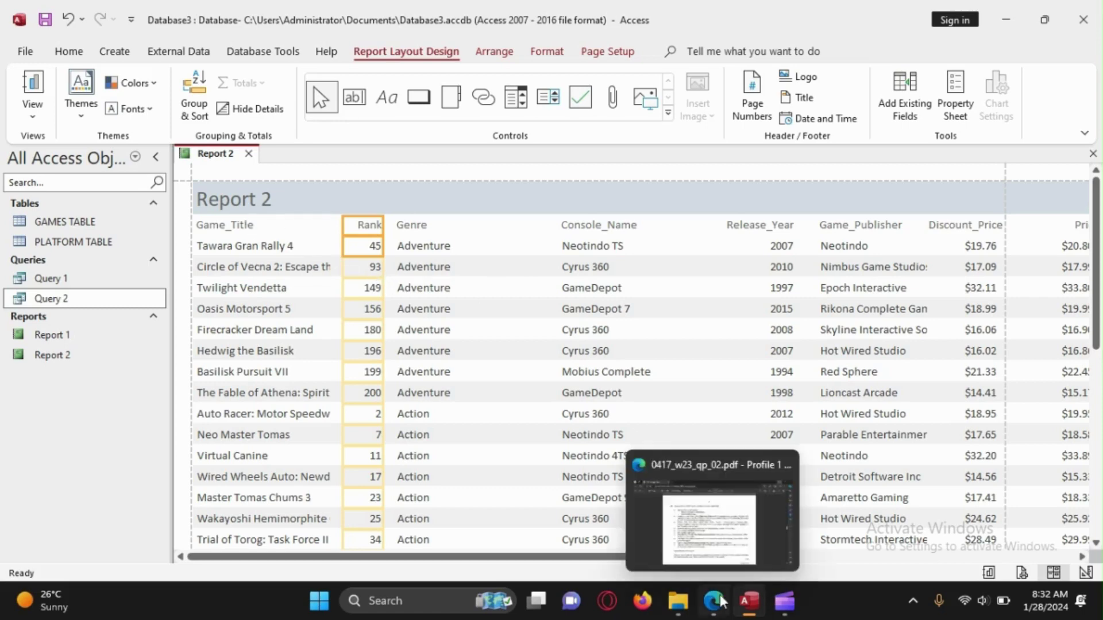
left_click(722, 540)
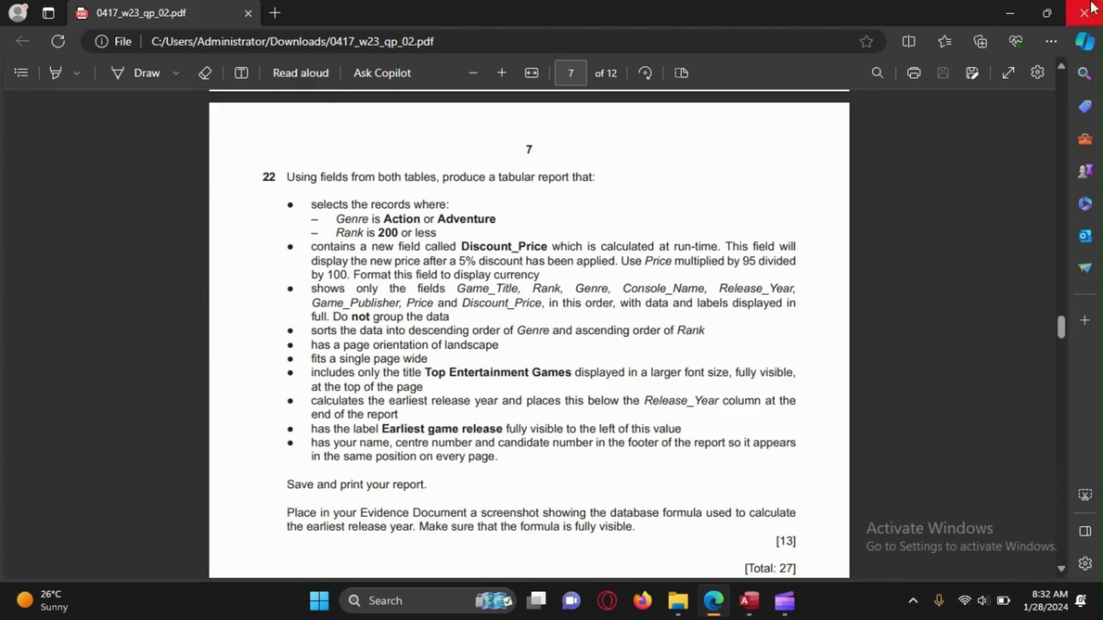
left_click(1011, 12)
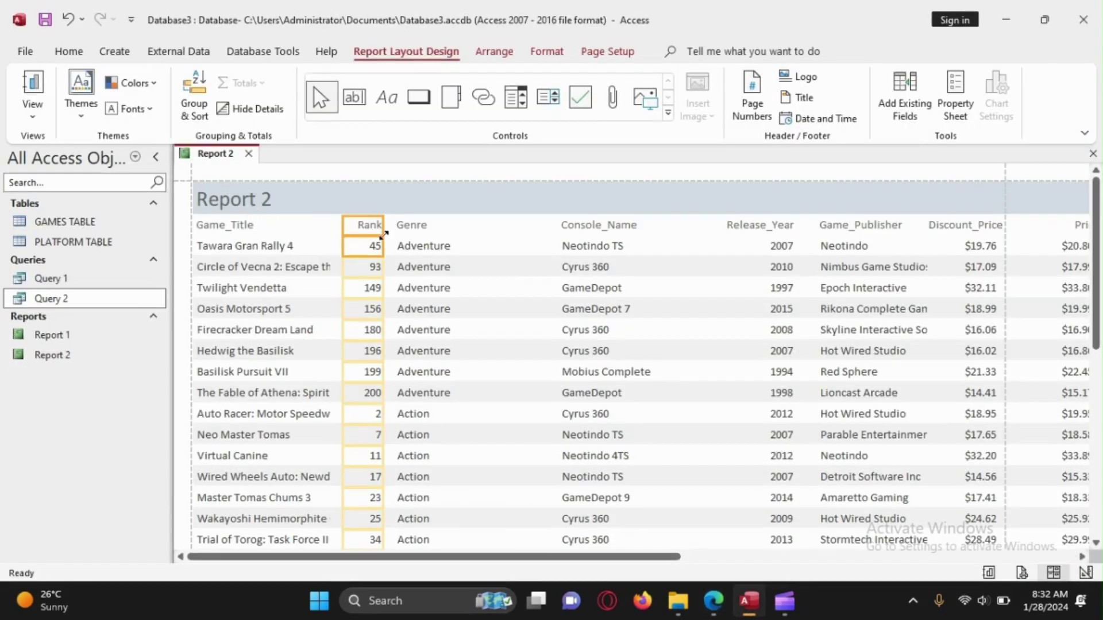
left_click(412, 225)
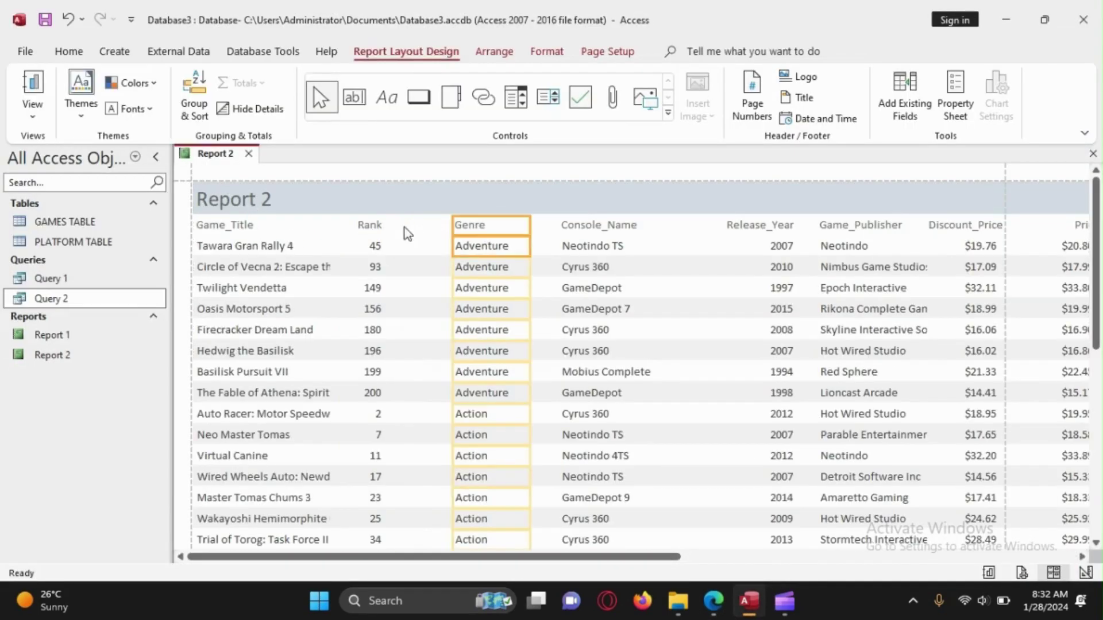
left_click(370, 225)
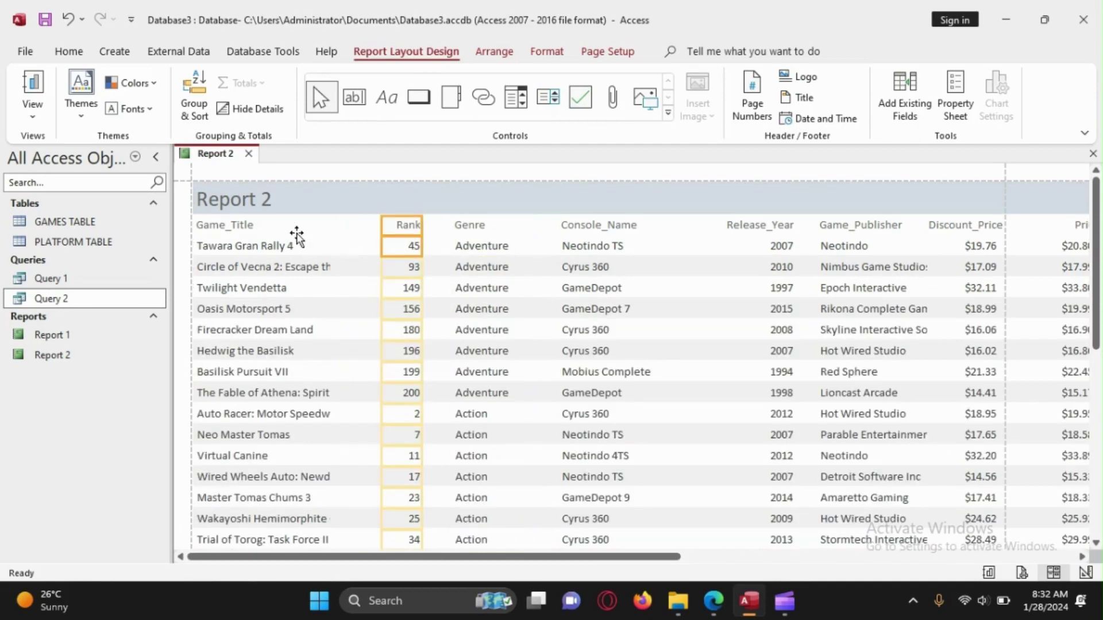
Widen the Game_Title column up to the Rank label, checking the fit against the longest game titles.
left_click(323, 230)
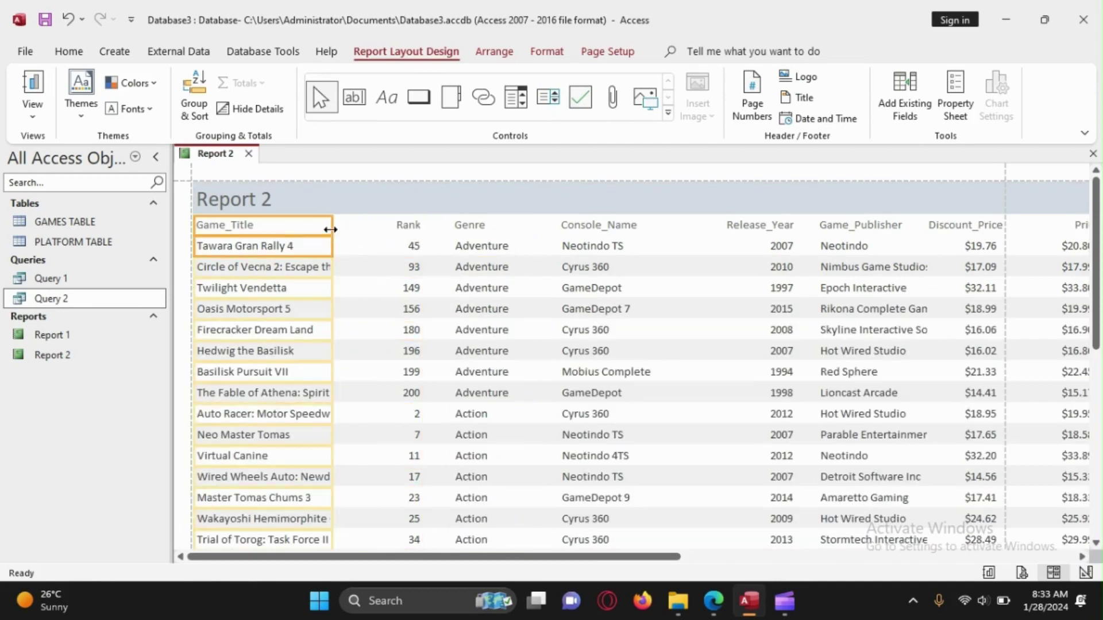
left_click_drag(330, 230, 384, 243)
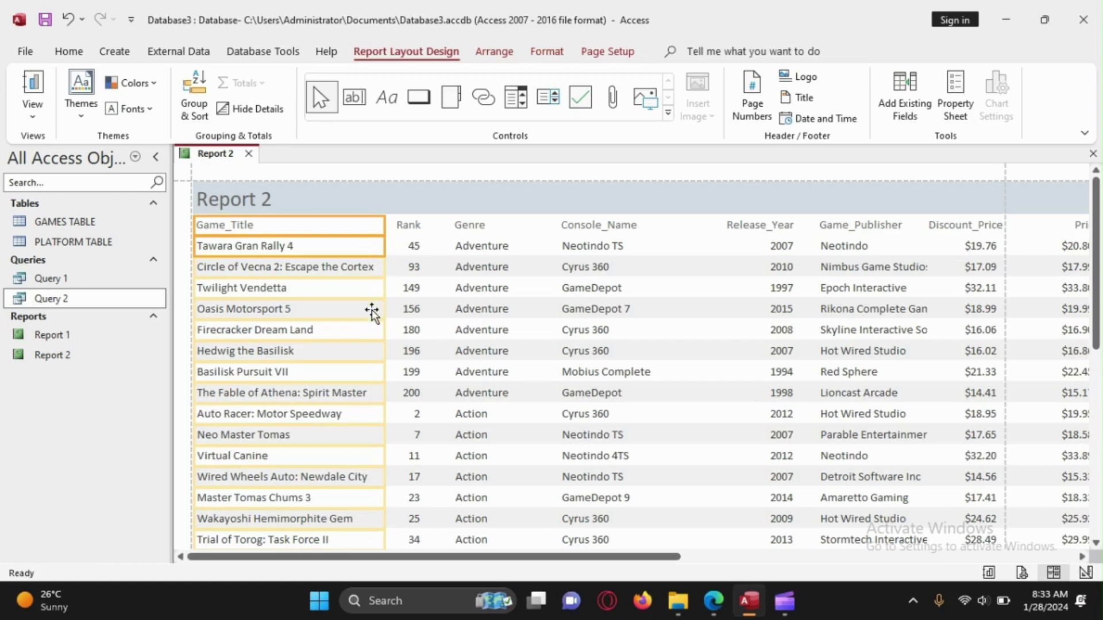
scroll(373, 311, "down", 3)
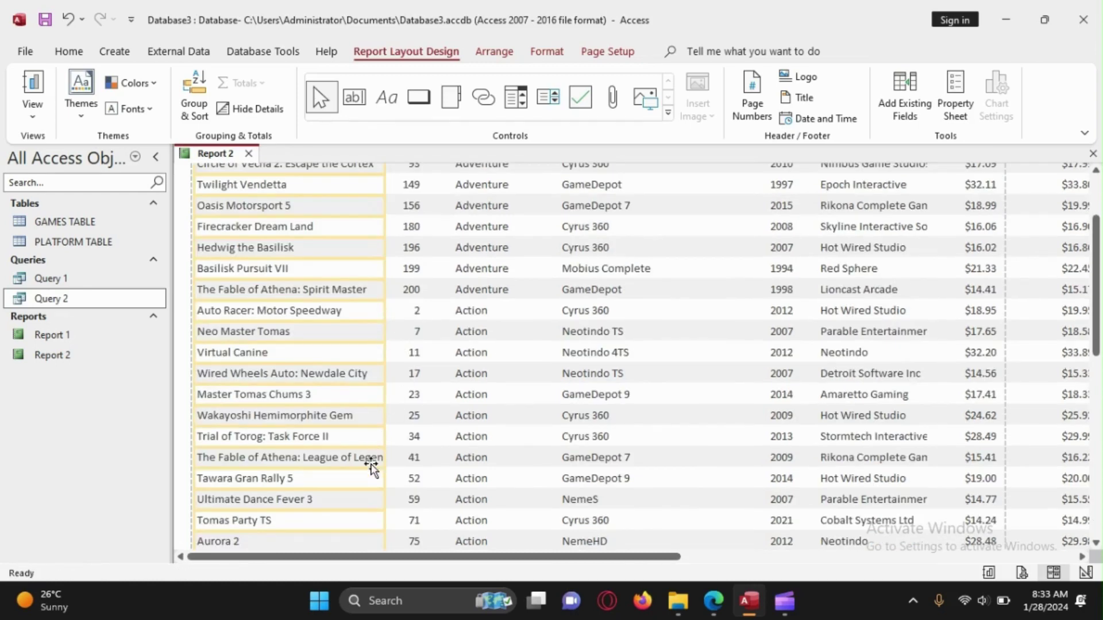
scroll(371, 459, "up", 3)
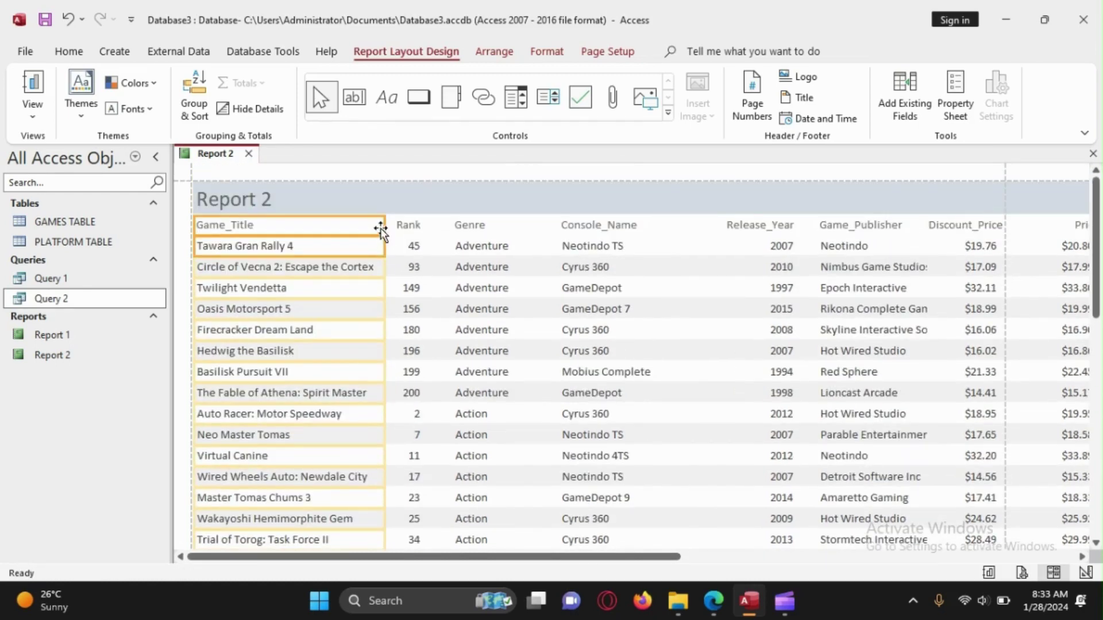
left_click_drag(381, 232, 395, 229)
scroll(457, 328, "down", 5)
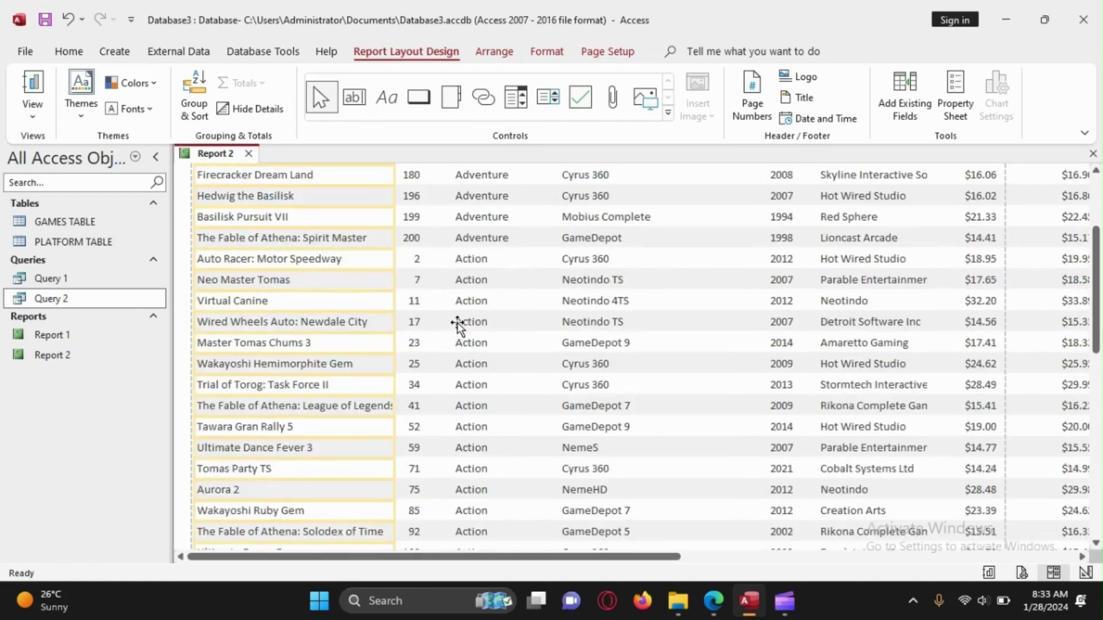
scroll(399, 314, "up", 5)
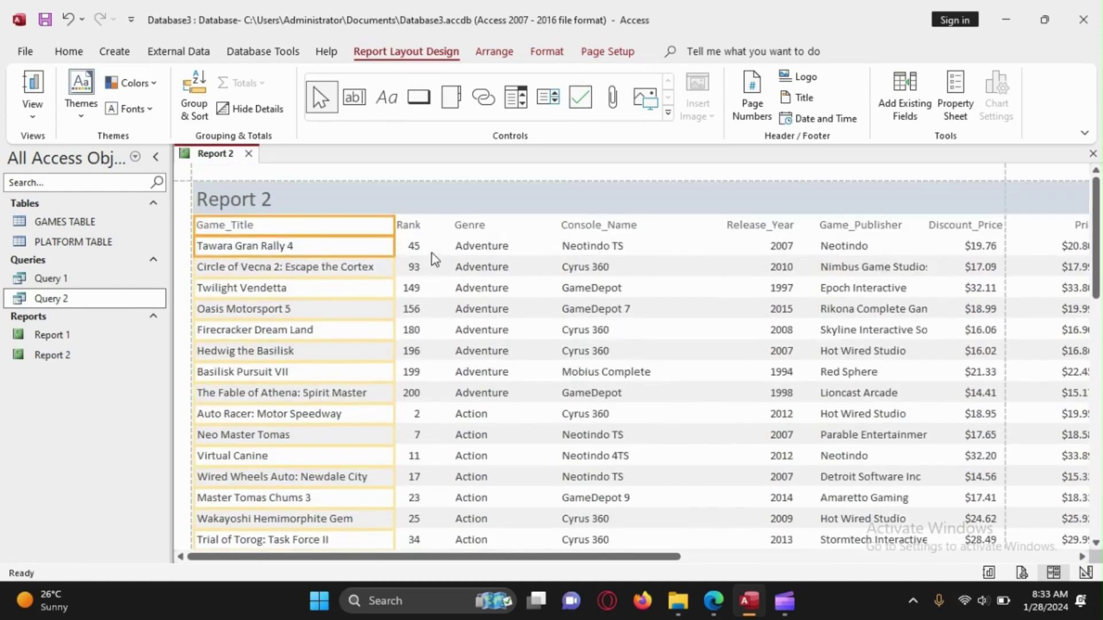
Shift the Genre and Rank columns further right and widen Game_Title slightly so the longest titles fit in full.
left_click(457, 229)
left_click_drag(457, 229, 414, 238)
left_click(412, 230)
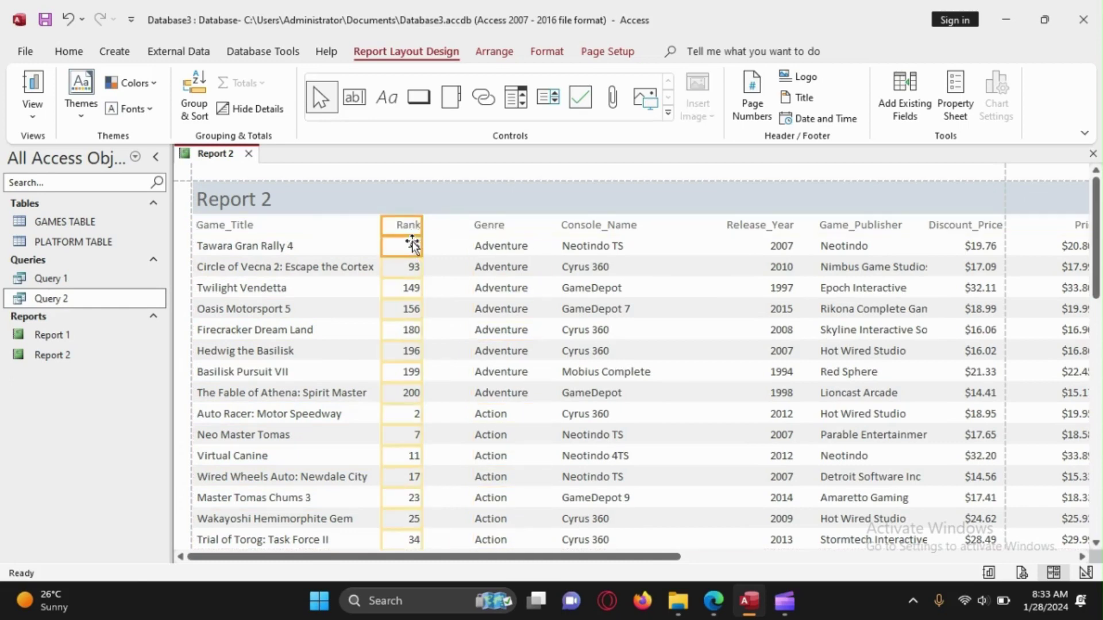
left_click(343, 239)
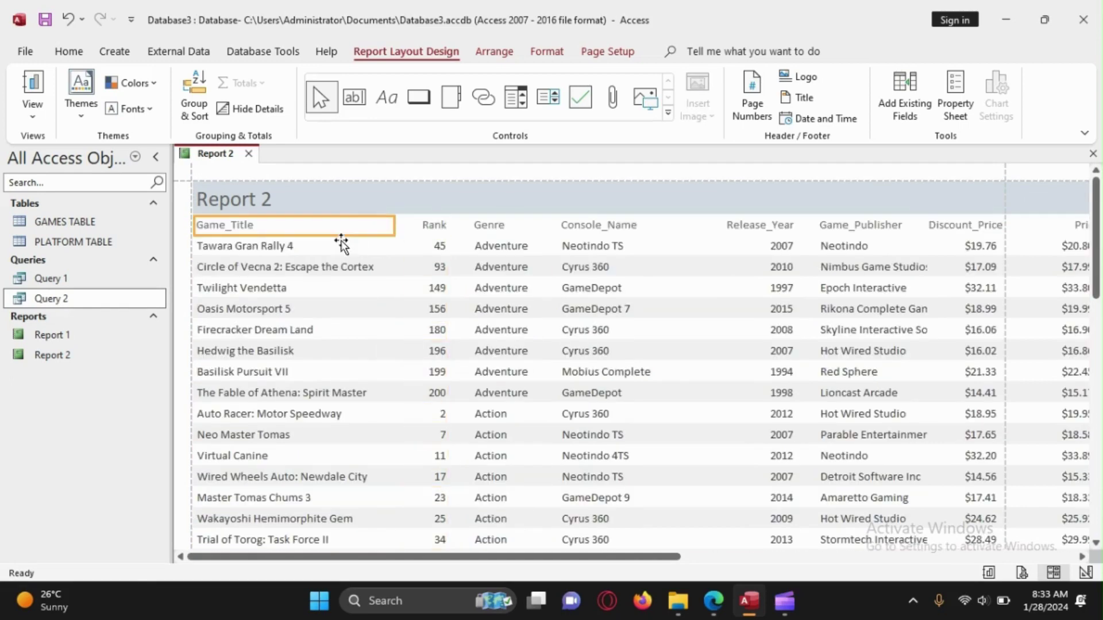
left_click_drag(396, 222, 404, 223)
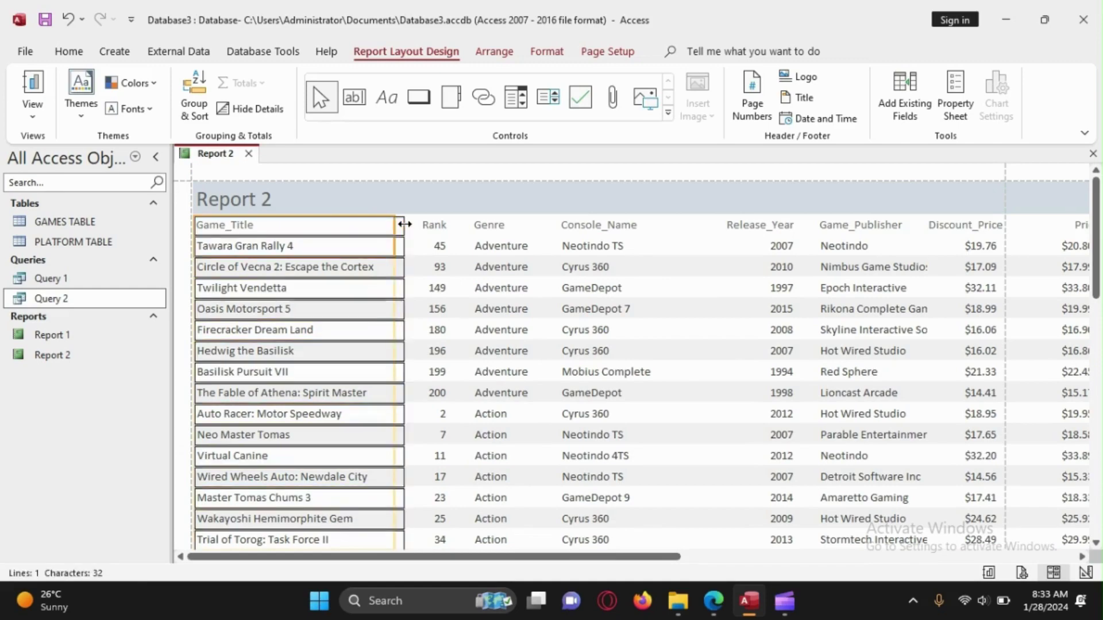
scroll(409, 248, "down", 2)
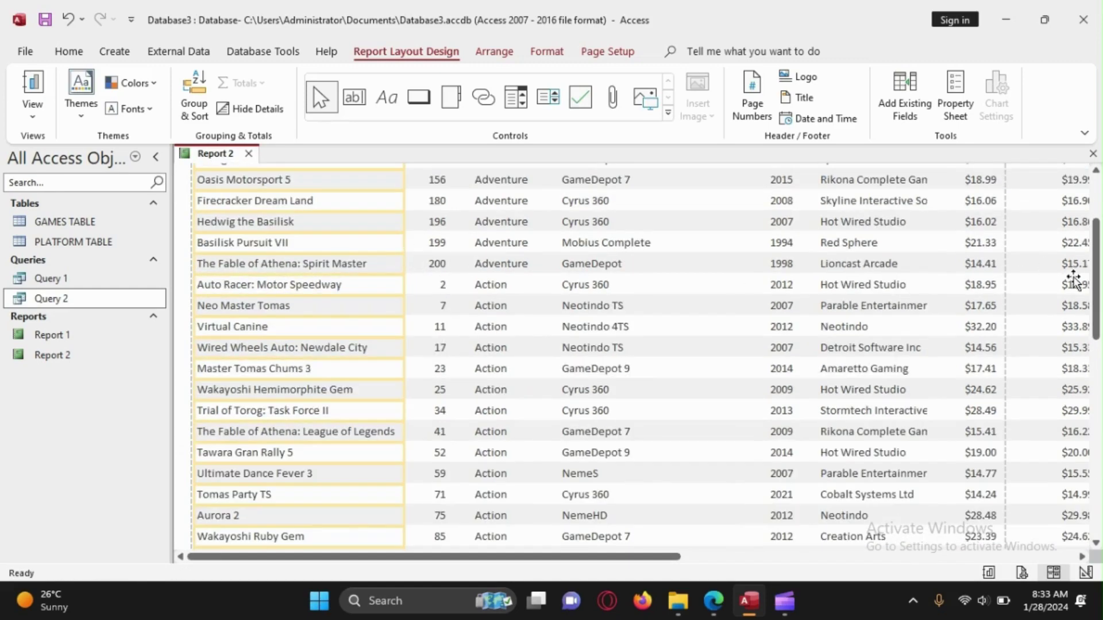
left_click_drag(1095, 252, 1029, 139)
mouse_move(729, 598)
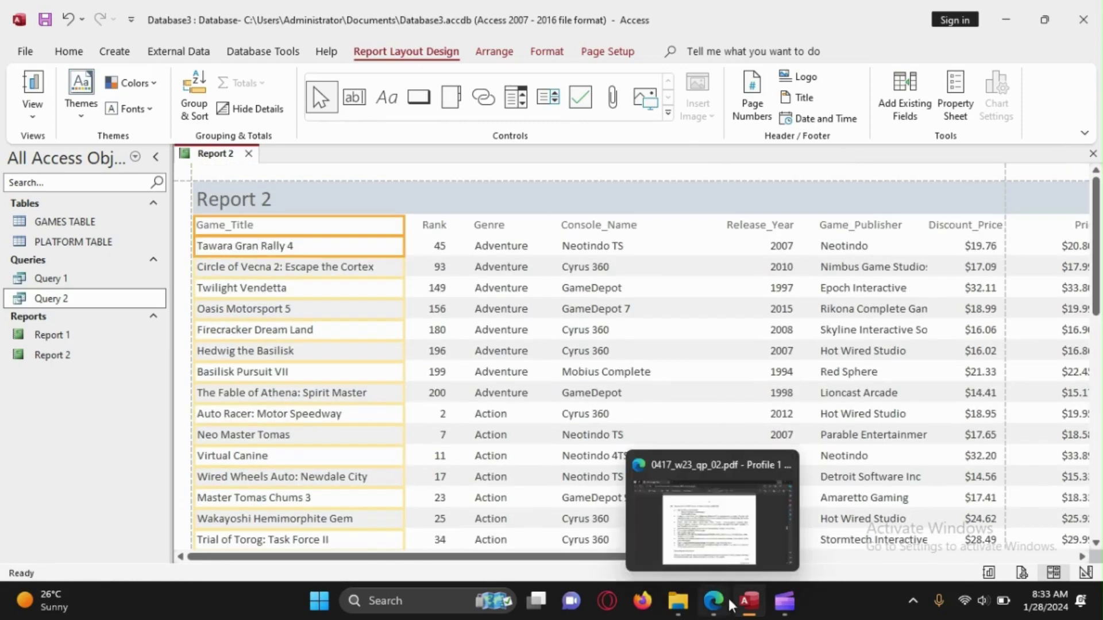
mouse_move(721, 552)
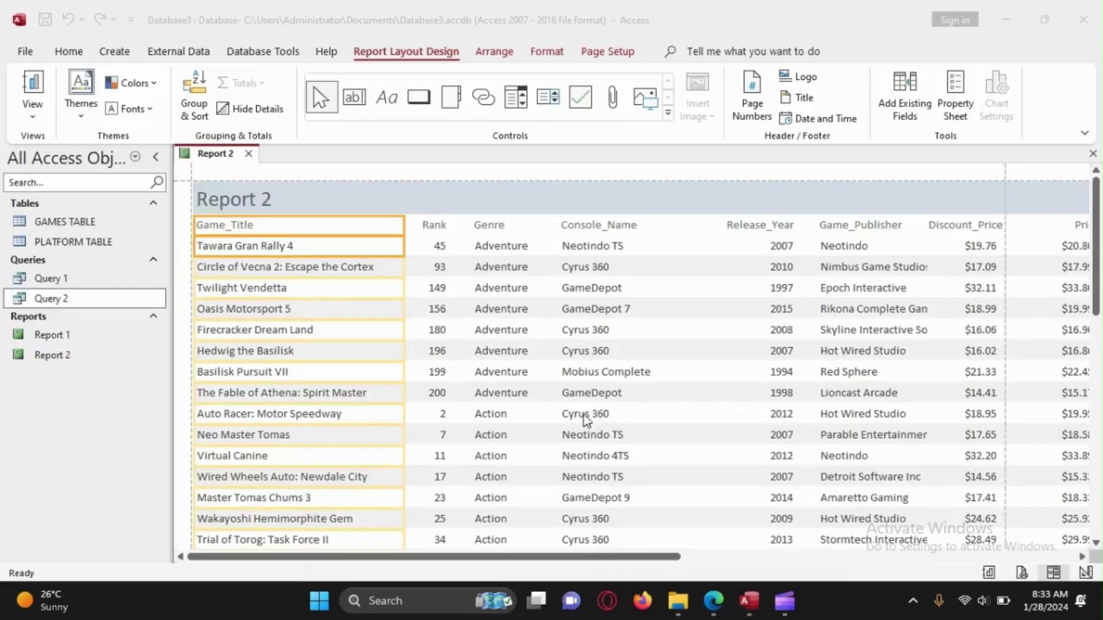
Move the Release_Year label and data left so the column sits close to Console_Name.
left_click(445, 227)
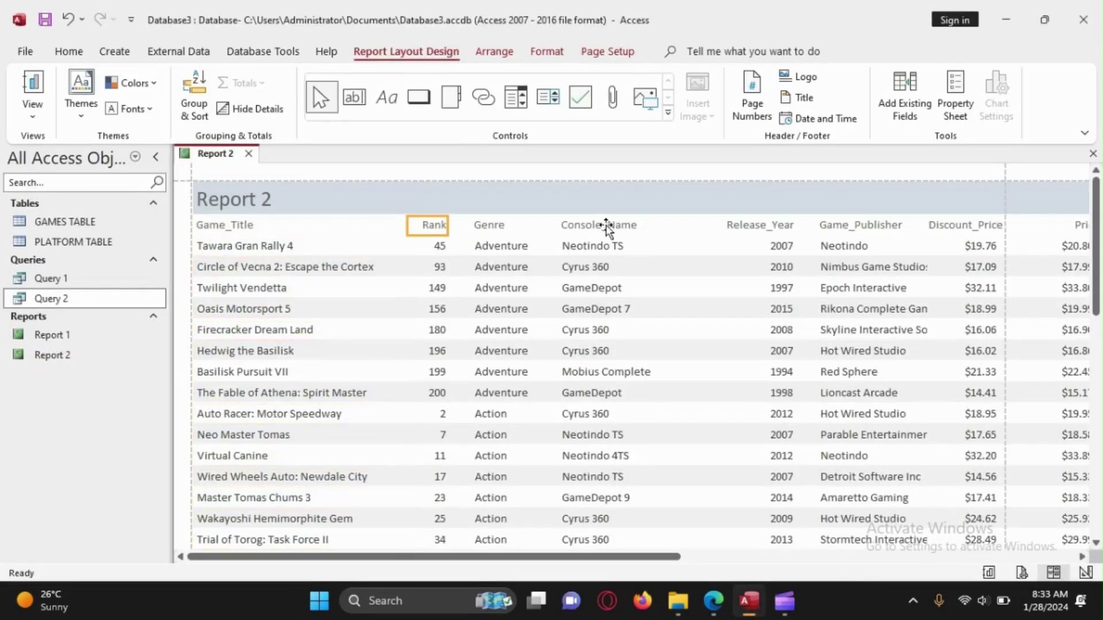
left_click(751, 229)
left_click(757, 248, "shift")
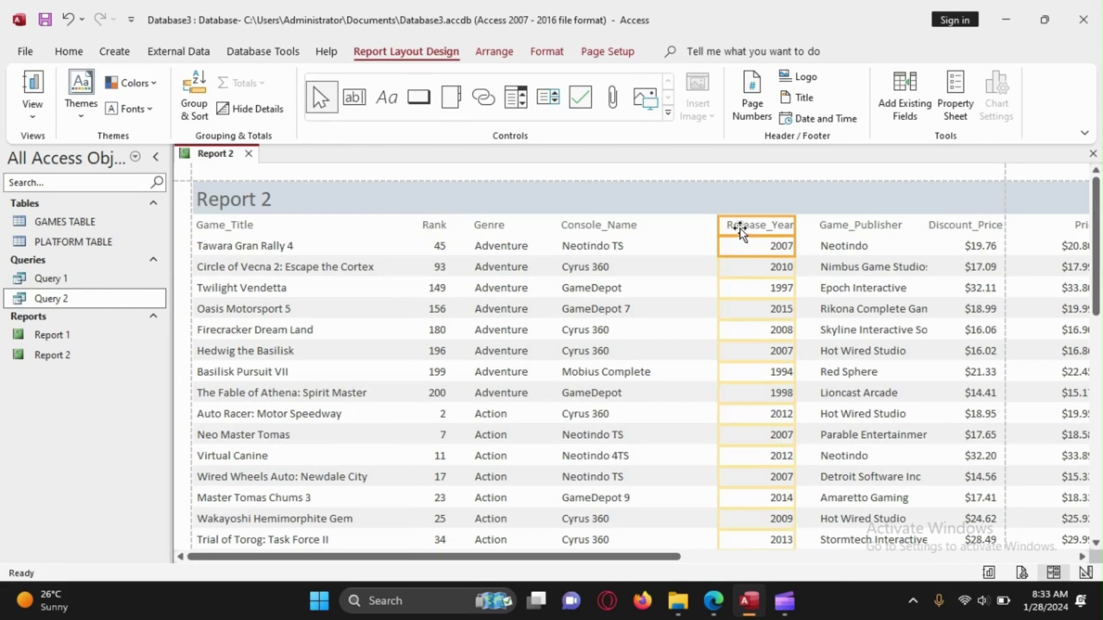
left_click_drag(741, 230, 667, 227)
Shift the Rank and Genre columns left to close the gaps after Game_Title.
left_click(435, 225)
left_click(437, 246, "shift")
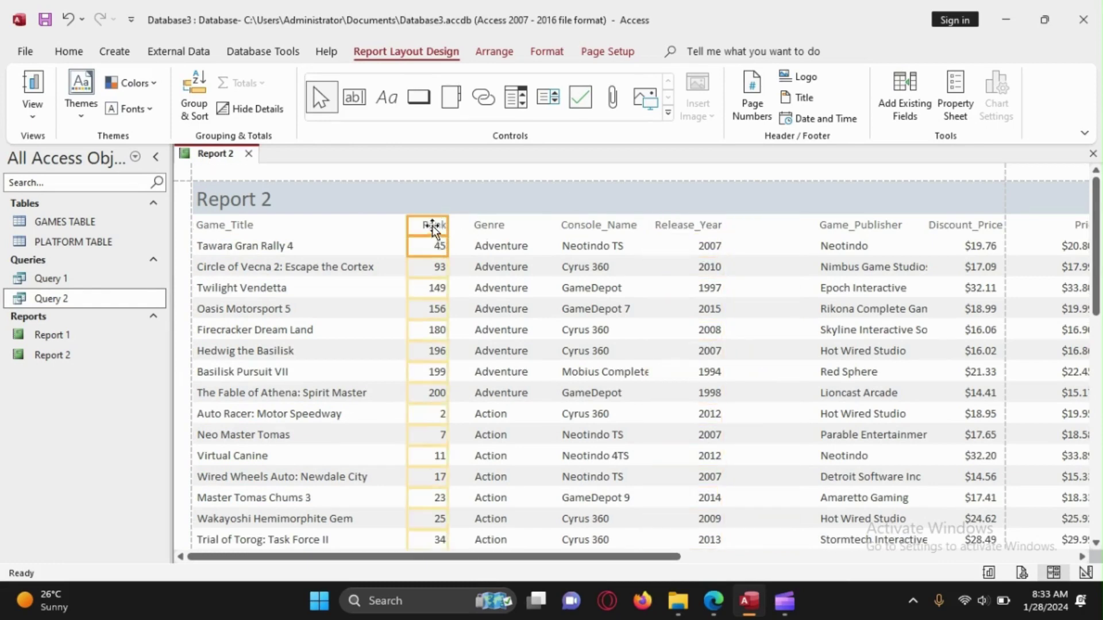
left_click_drag(432, 225, 407, 229)
left_click(488, 225)
left_click(494, 244, "shift")
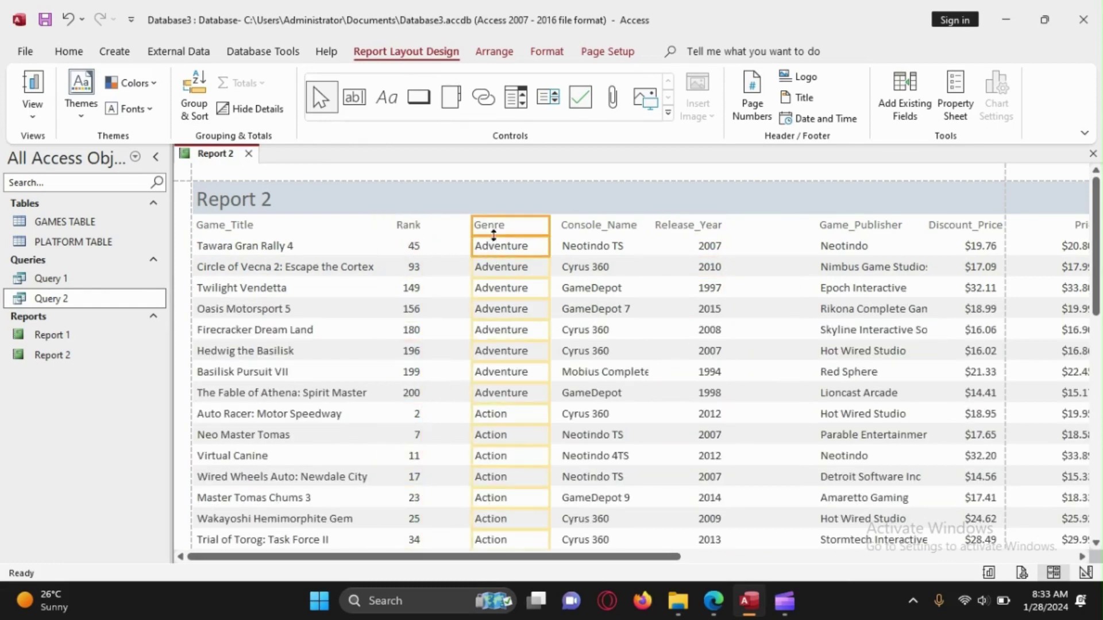
left_click_drag(491, 231, 456, 230)
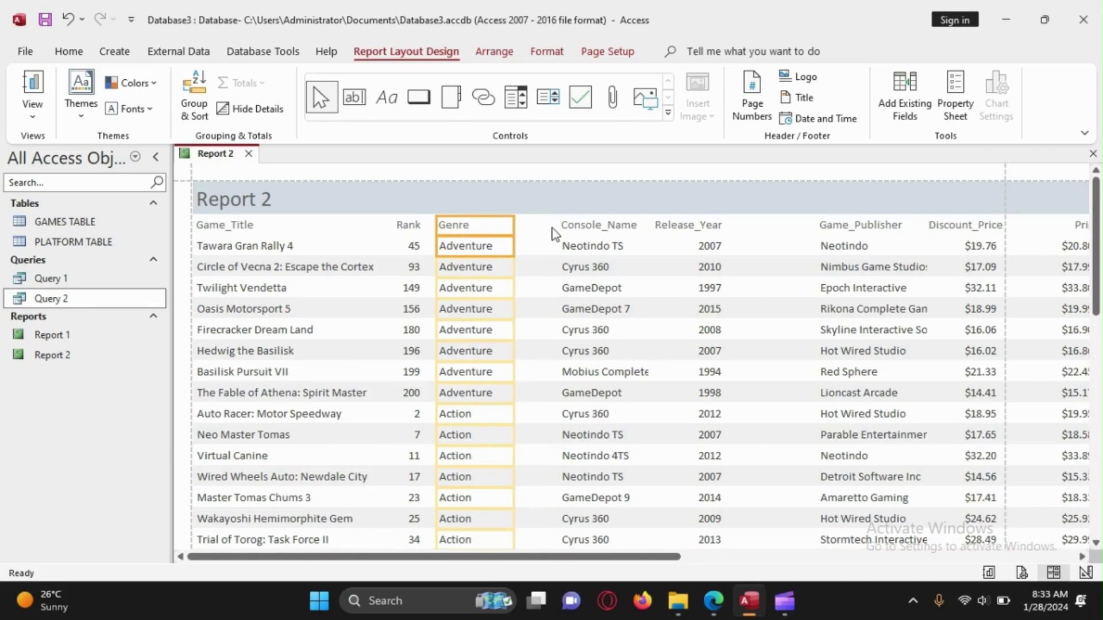
Move the Console_Name column left towards Genre and narrow it slightly while keeping its data fully visible.
left_click(574, 227)
left_click(580, 246, "shift")
left_click_drag(585, 230, 536, 229)
left_click_drag(635, 225, 627, 225)
scroll(661, 293, "down", 1)
scroll(684, 278, "up", 1)
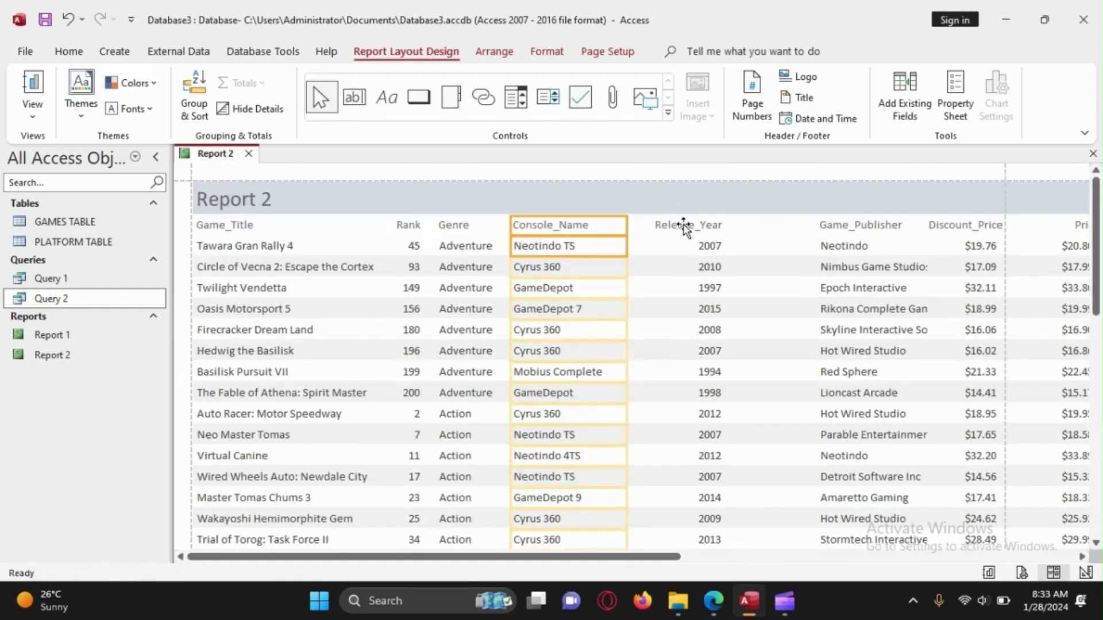
Shift the Release_Year column left beside Console_Name, leaving a small gap between the two.
left_click(683, 224)
left_click(681, 245, "shift")
left_click_drag(651, 227, 637, 226)
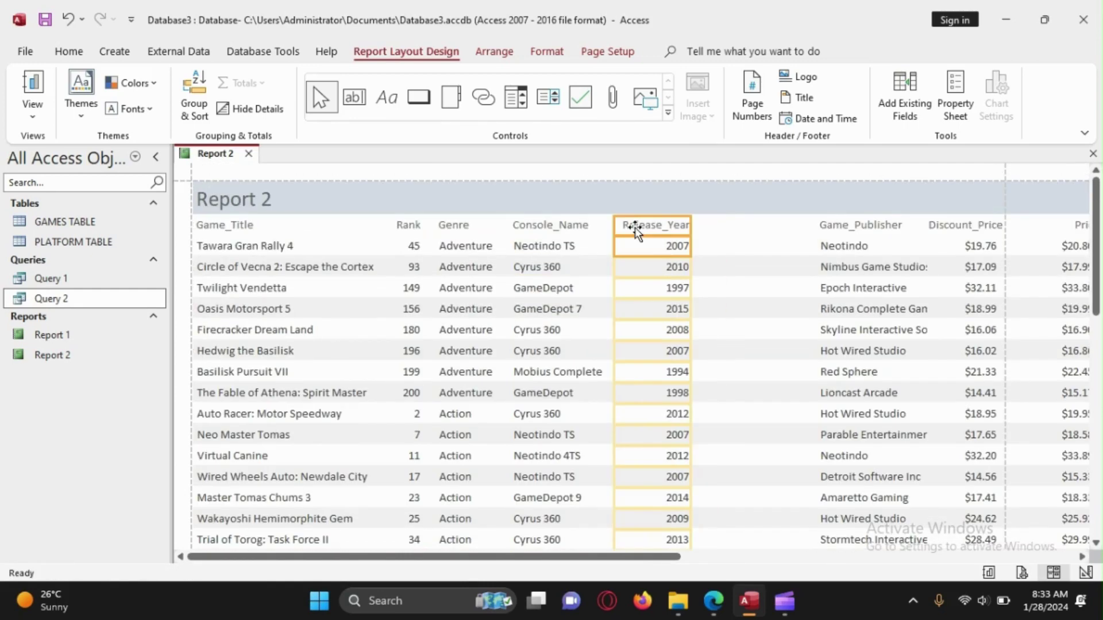
left_click_drag(1096, 325, 1073, 524)
left_click_drag(648, 229, 651, 230)
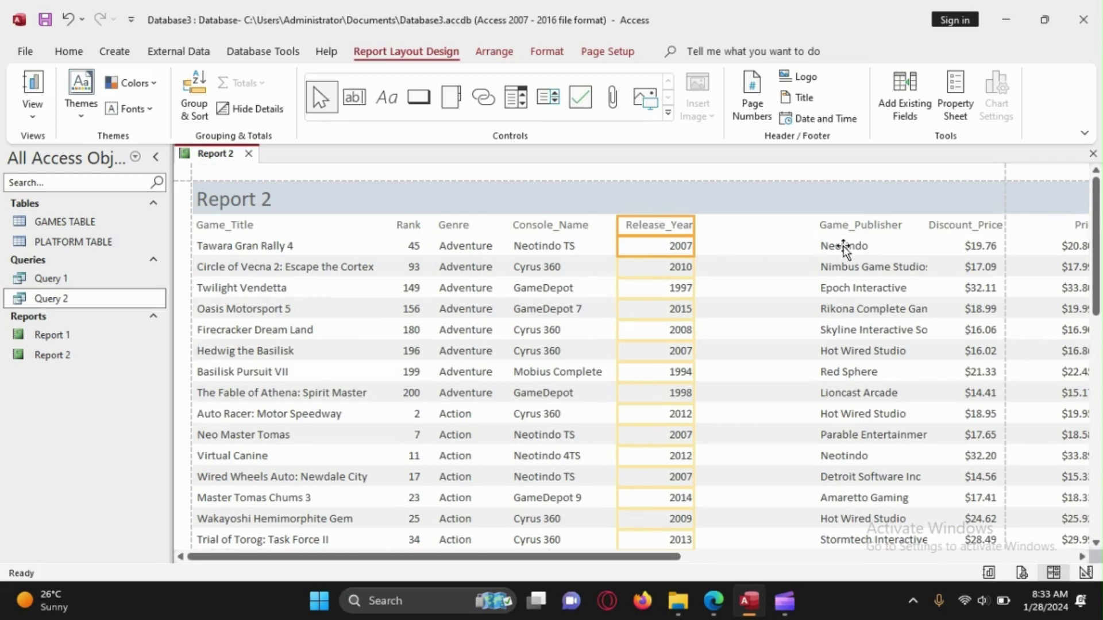
Reread the exam paper's required order for Game_Publisher, Price and Discount_Price, then return to the report layout.
left_click(714, 600)
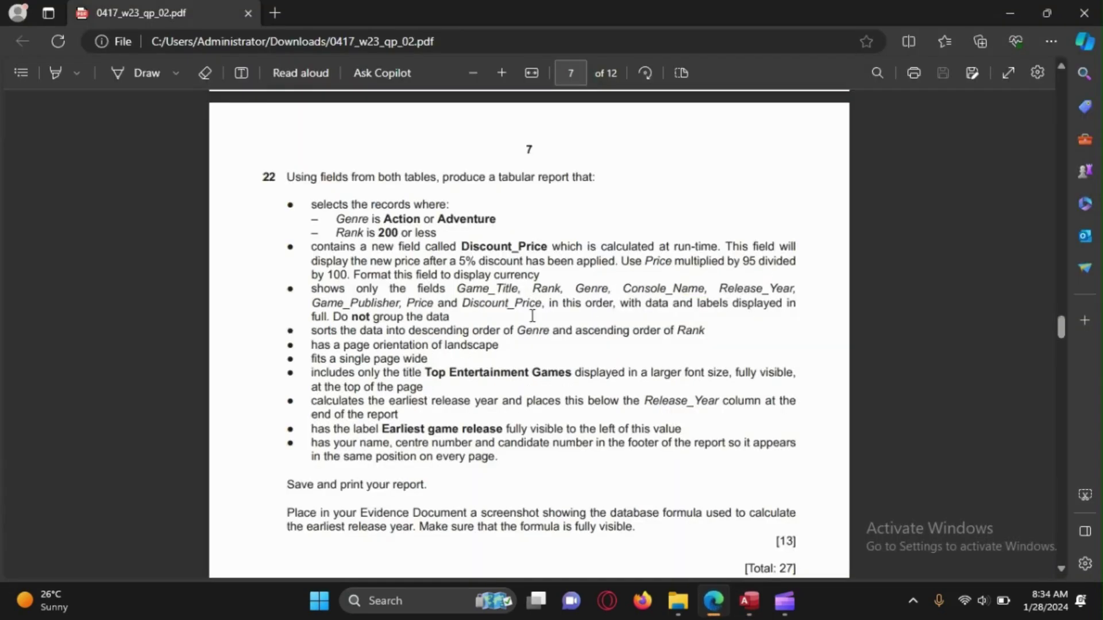
left_click_drag(313, 304, 569, 332)
left_click(623, 342)
left_click(1008, 20)
Move the Game_Publisher column left beside Release_Year and widen it so the longest publisher names show in full.
left_click(857, 225)
left_click(851, 245)
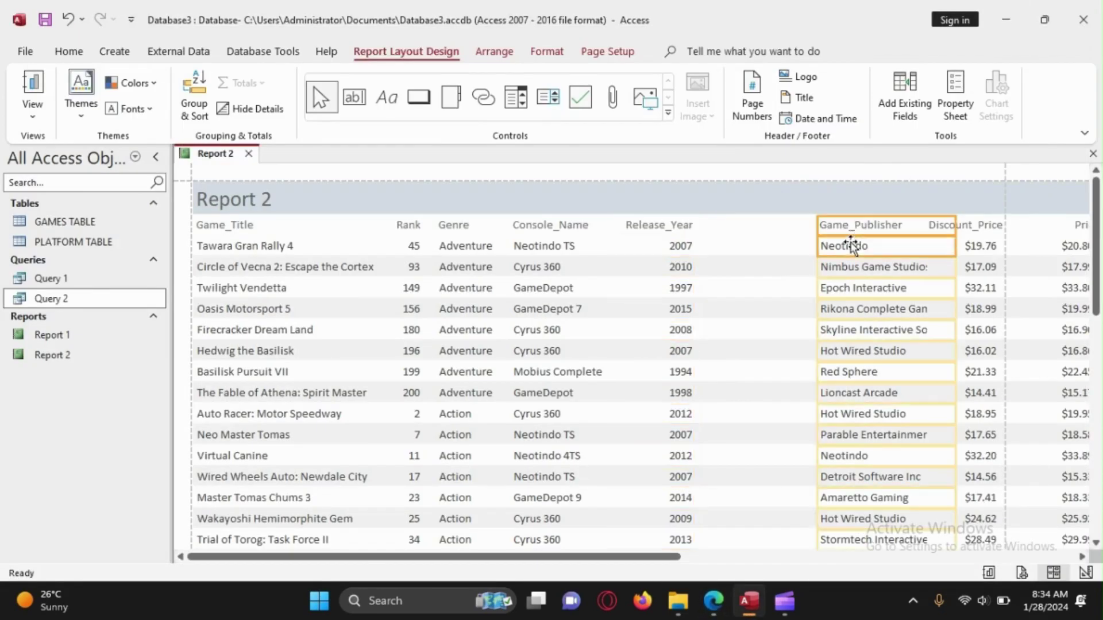
left_click_drag(847, 225, 733, 224)
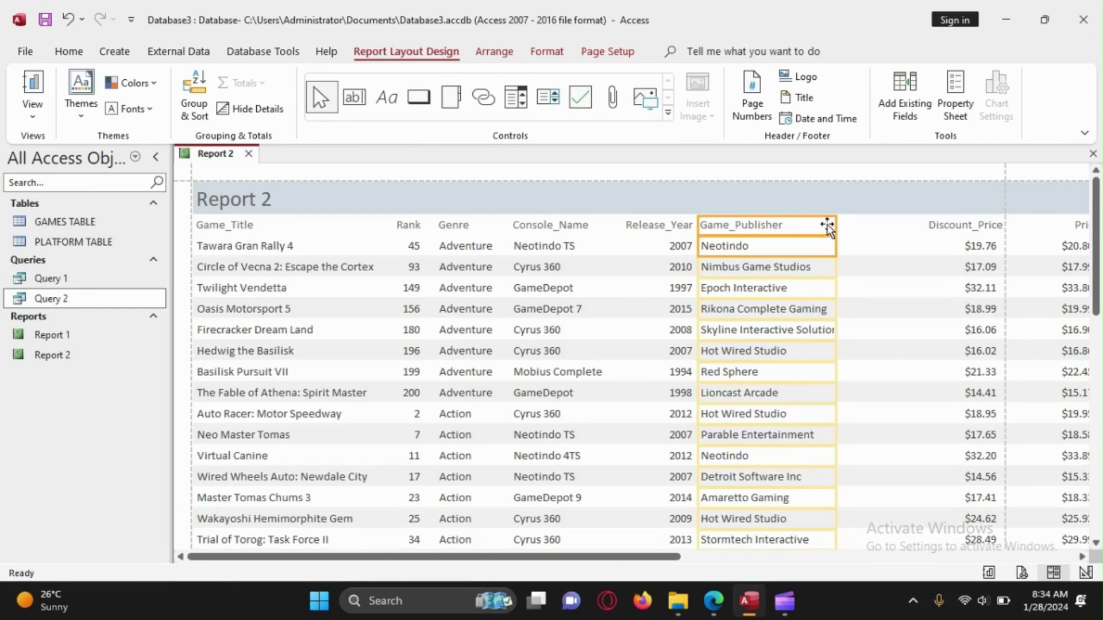
left_click_drag(833, 226, 848, 226)
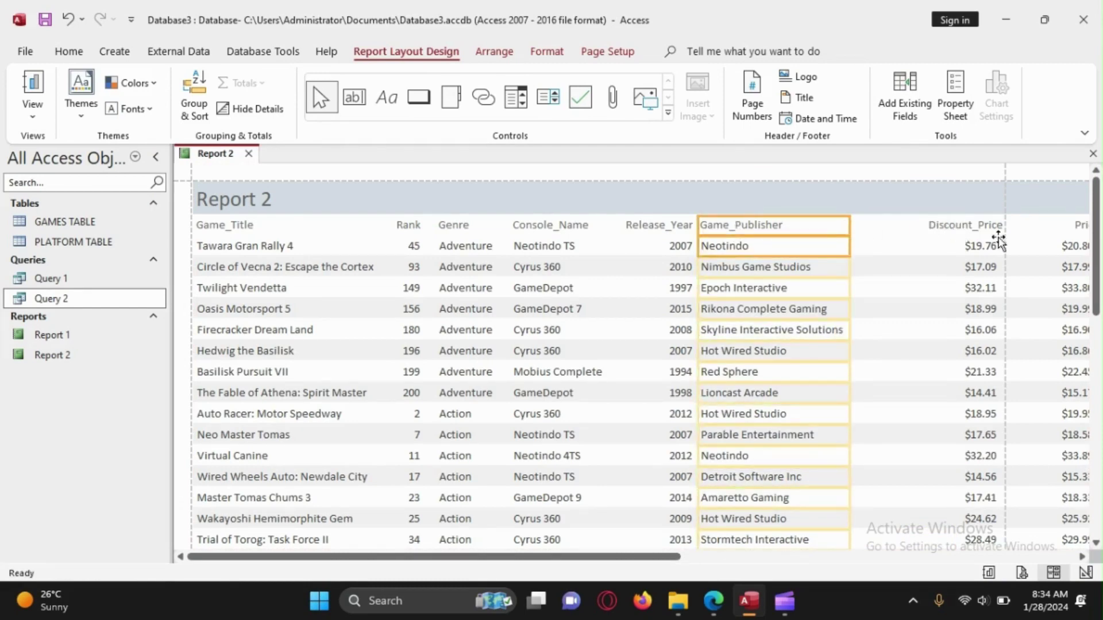
Place the Price column between Game_Publisher and Discount_Price within the page width, and nudge the Price label slightly left.
left_click(1062, 225)
left_click_drag(1061, 225, 879, 225)
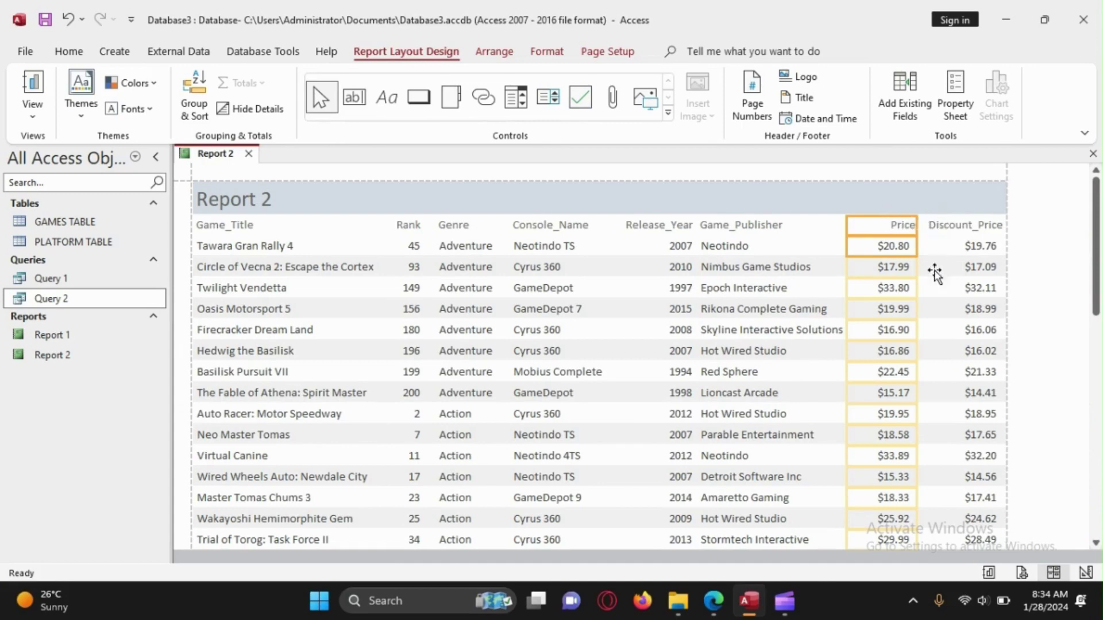
left_click(947, 226)
left_click(896, 227)
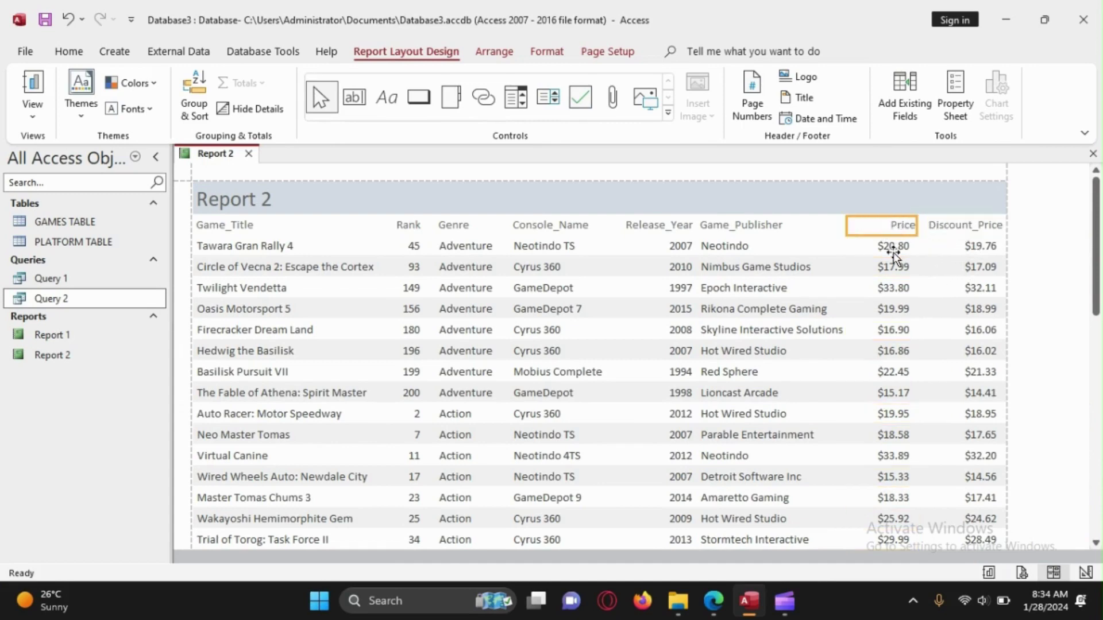
left_click_drag(894, 230, 878, 229)
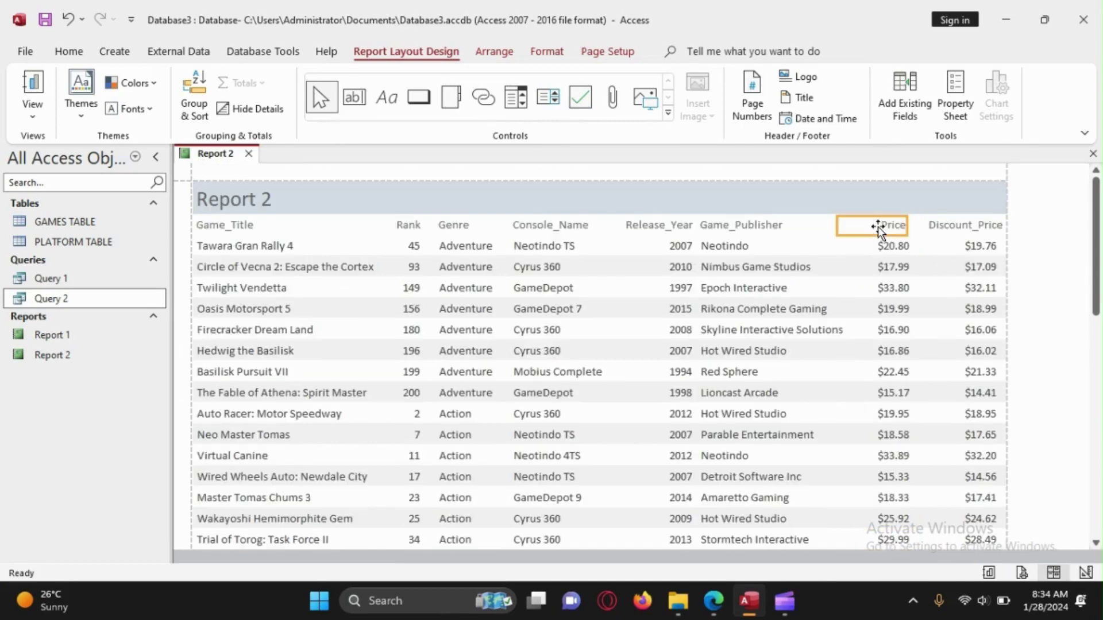
left_click(933, 286)
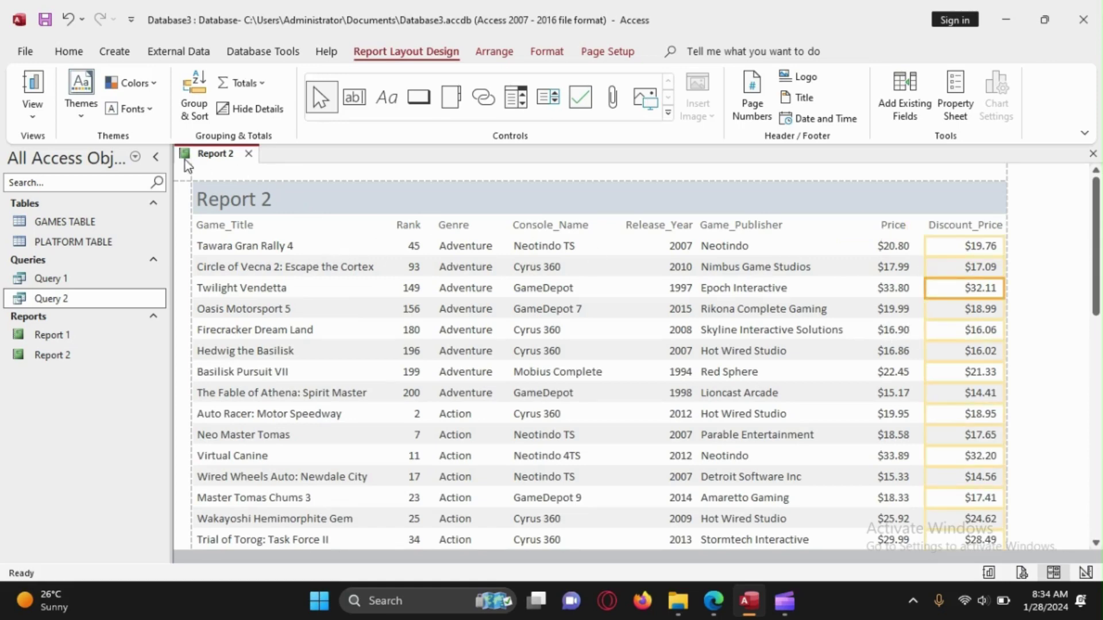
Look through the rows of Report 2 to check that every column's data is displayed in full.
right_click(208, 160)
key("Escape")
scroll(843, 296, "down", 2)
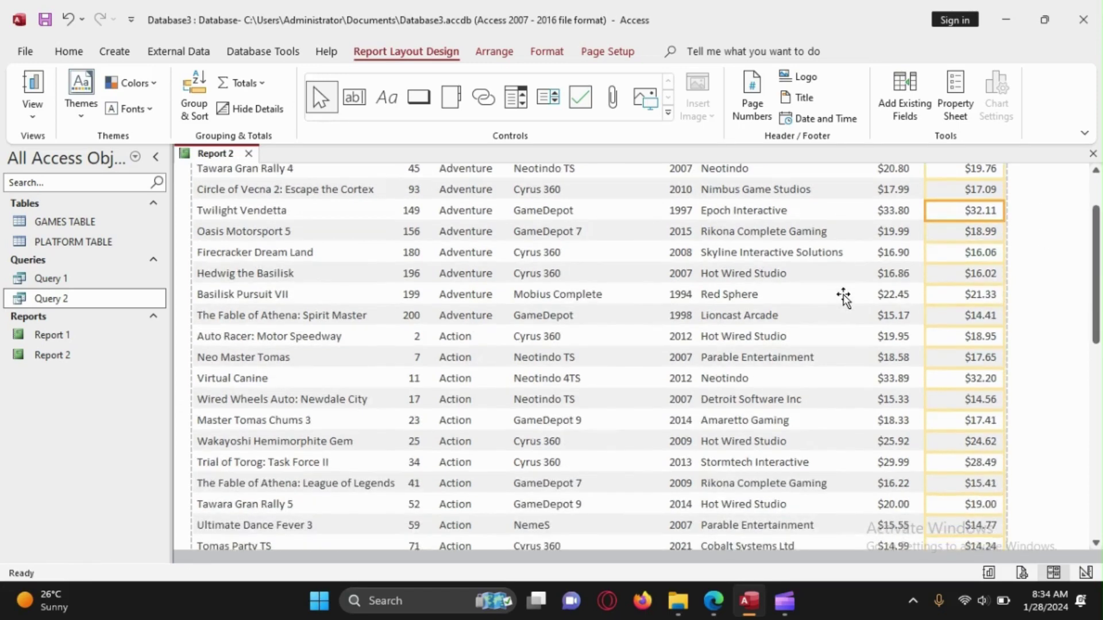
scroll(843, 296, "up", 2)
scroll(842, 295, "down", 3)
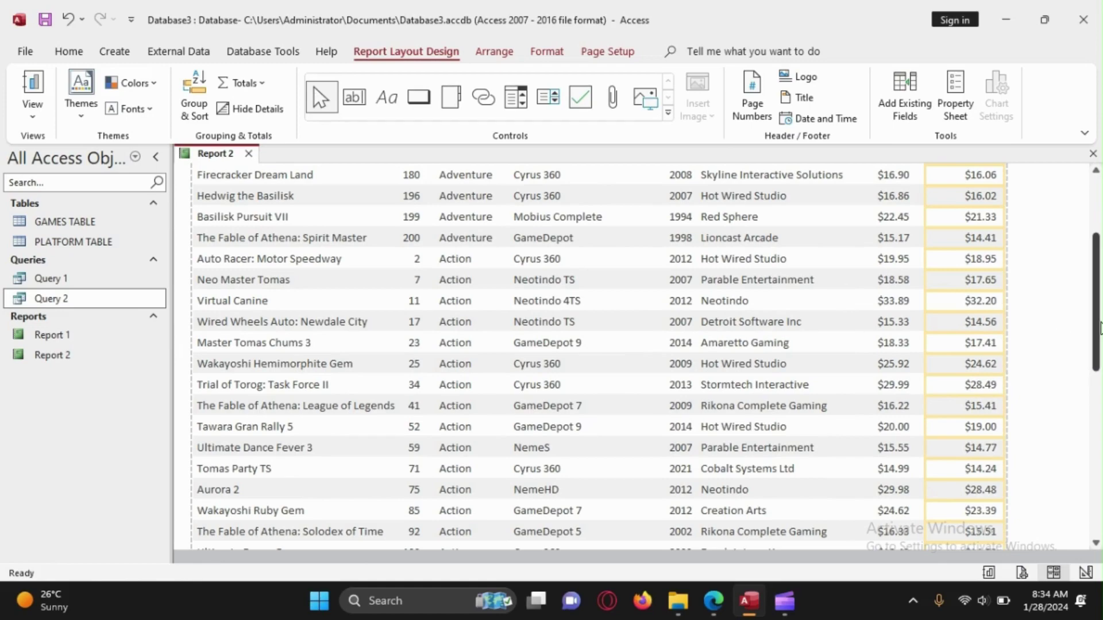
Switch to the exam paper and copy the title Top Entertainment Games from question 22.
left_click_drag(1095, 322, 1046, 167)
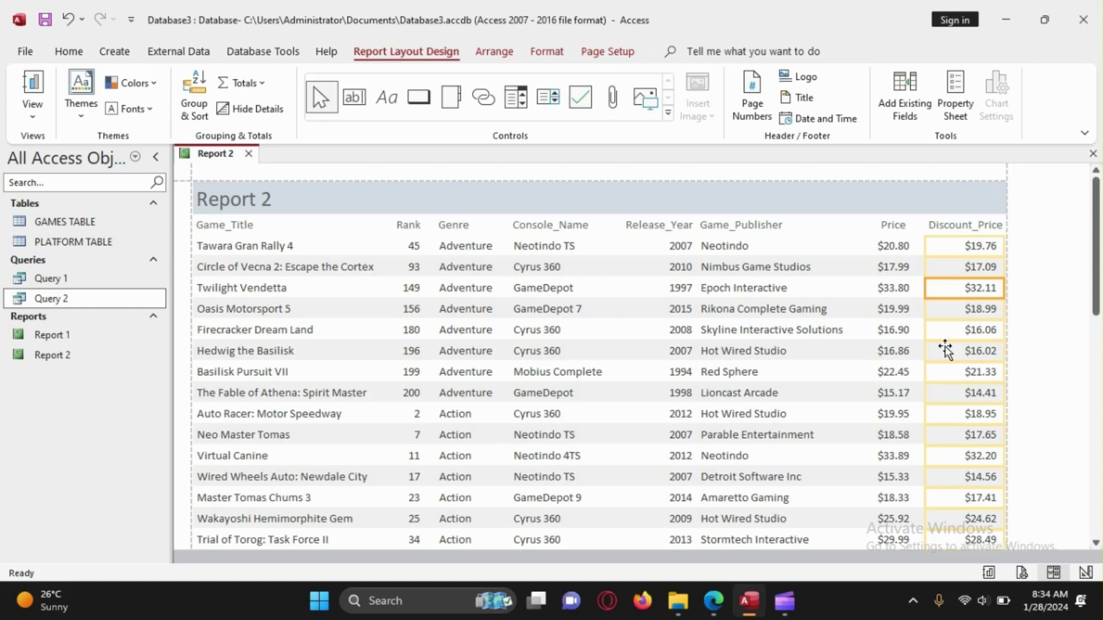
left_click(713, 601)
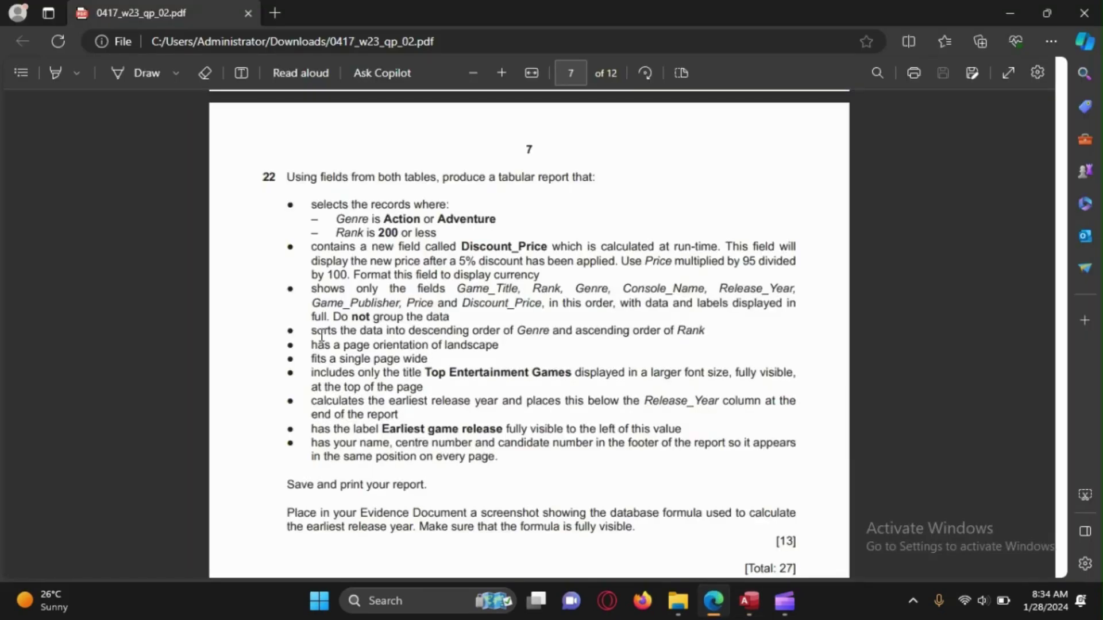
left_click_drag(322, 336, 287, 182)
left_click(486, 392)
left_click_drag(427, 376, 572, 379)
key("ctrl+c")
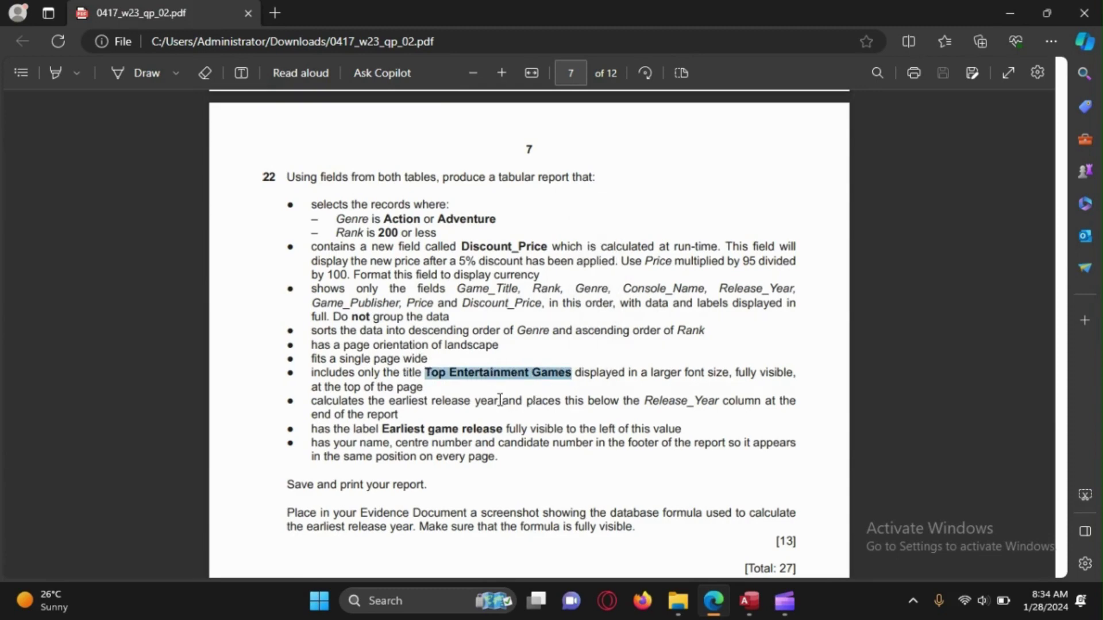
Return to Access, open Report 2 in Design View and replace the header title with the copied Top Entertainment Games.
left_click(764, 606)
right_click(227, 157)
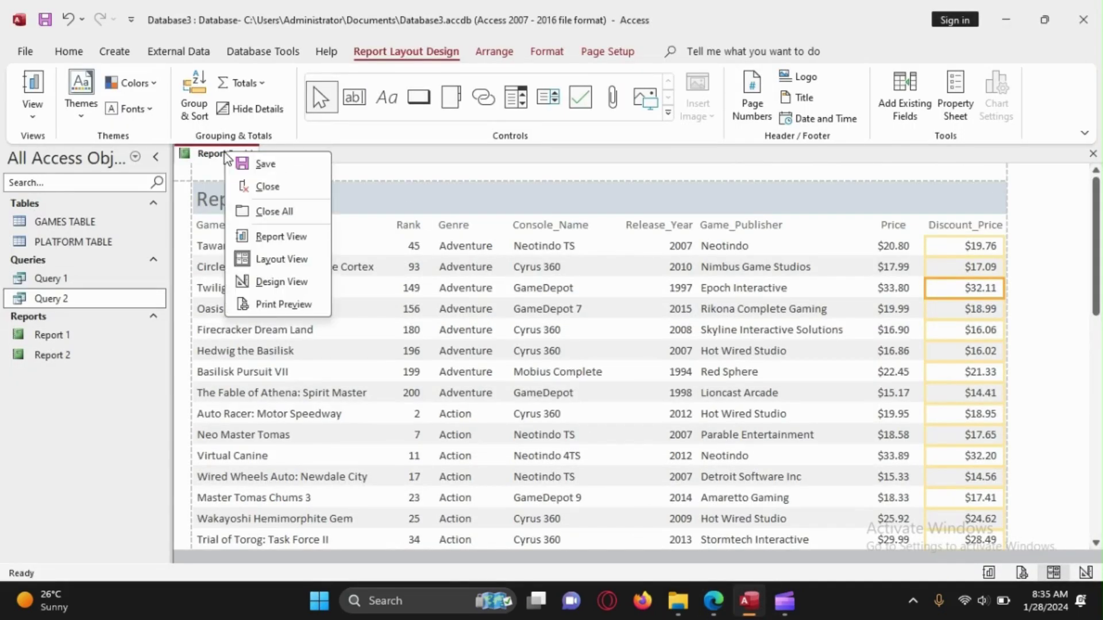
left_click(281, 282)
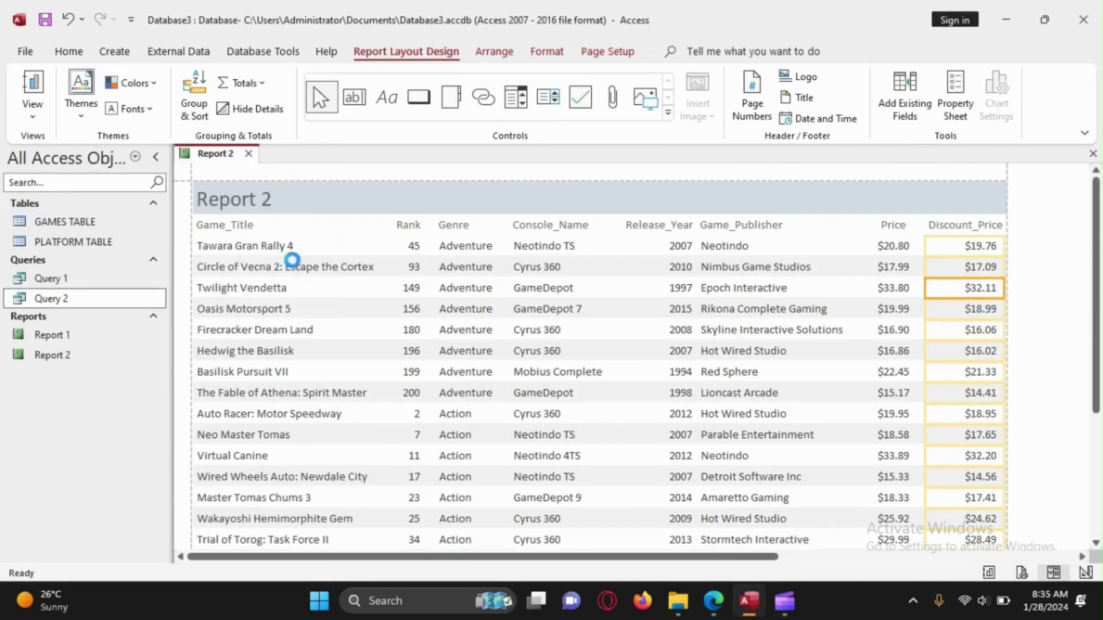
double_click(267, 221)
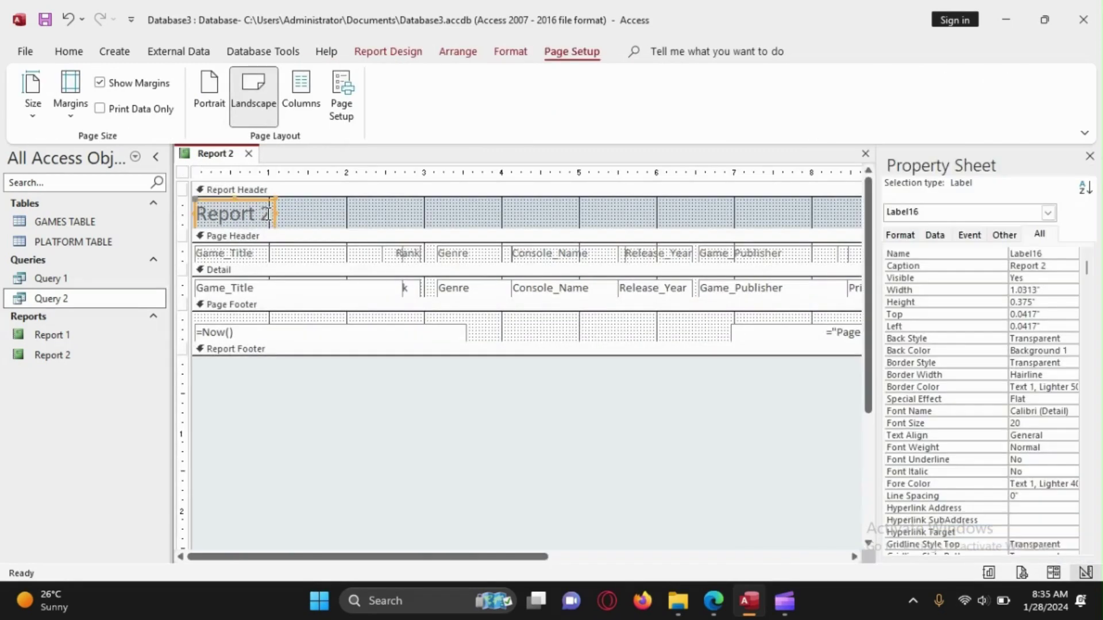
key("BackSpace")
key("BackSpace")
key("BackSpace")
key("BackSpace")
key("BackSpace")
key("BackSpace")
key("BackSpace")
key("BackSpace")
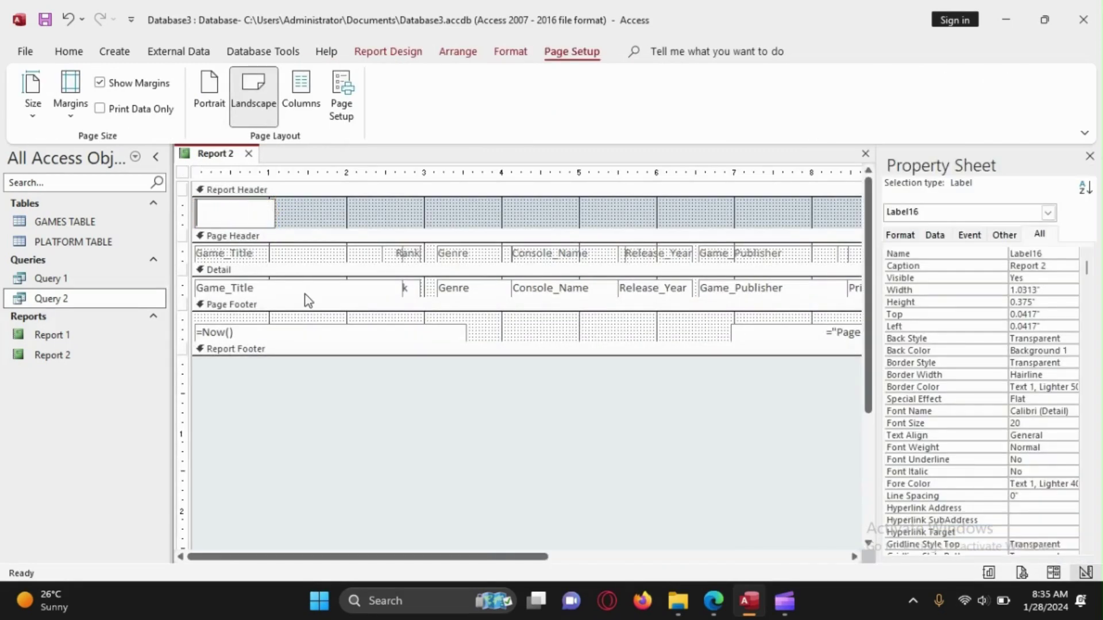
key("ctrl+v")
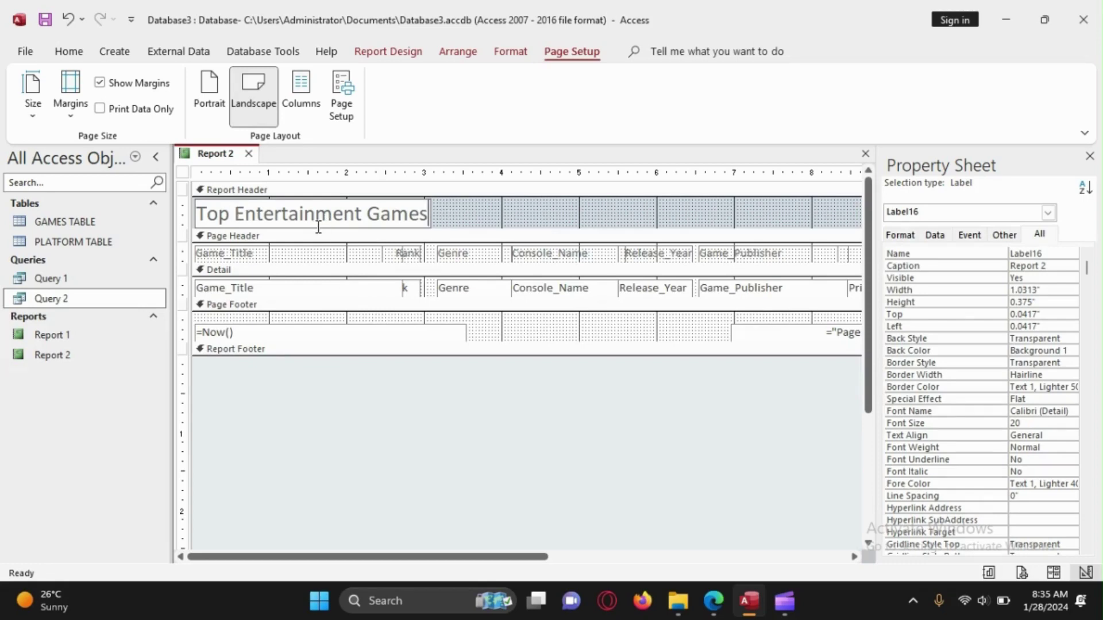
Make the report header about 0.58 inches tall and set the title's font size to 28.
left_click_drag(317, 229, 319, 241)
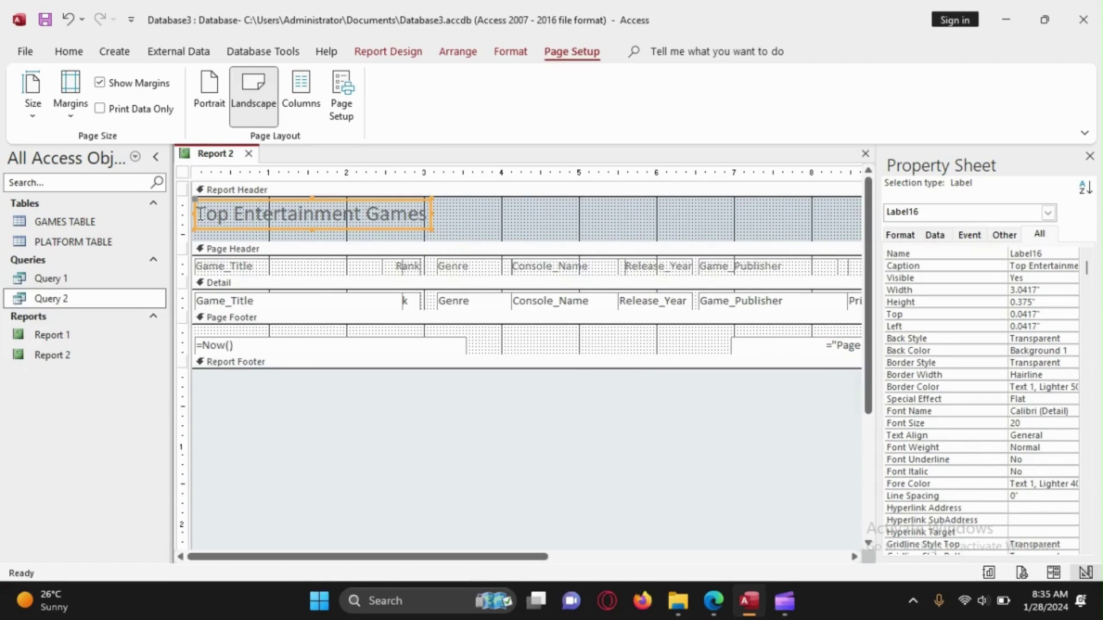
left_click_drag(200, 214, 433, 214)
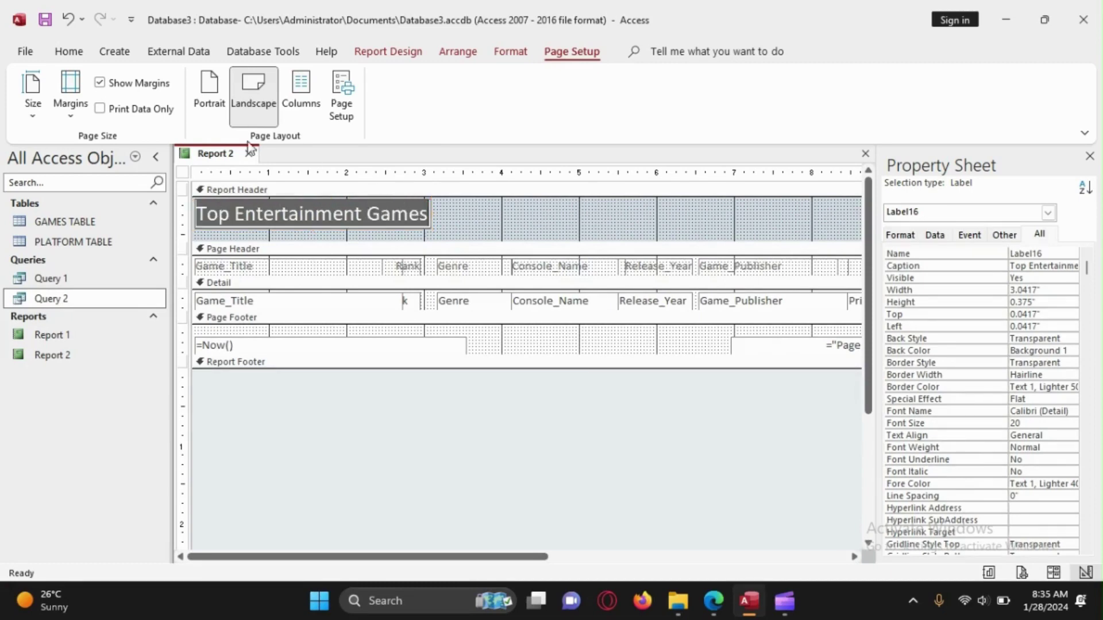
left_click(69, 51)
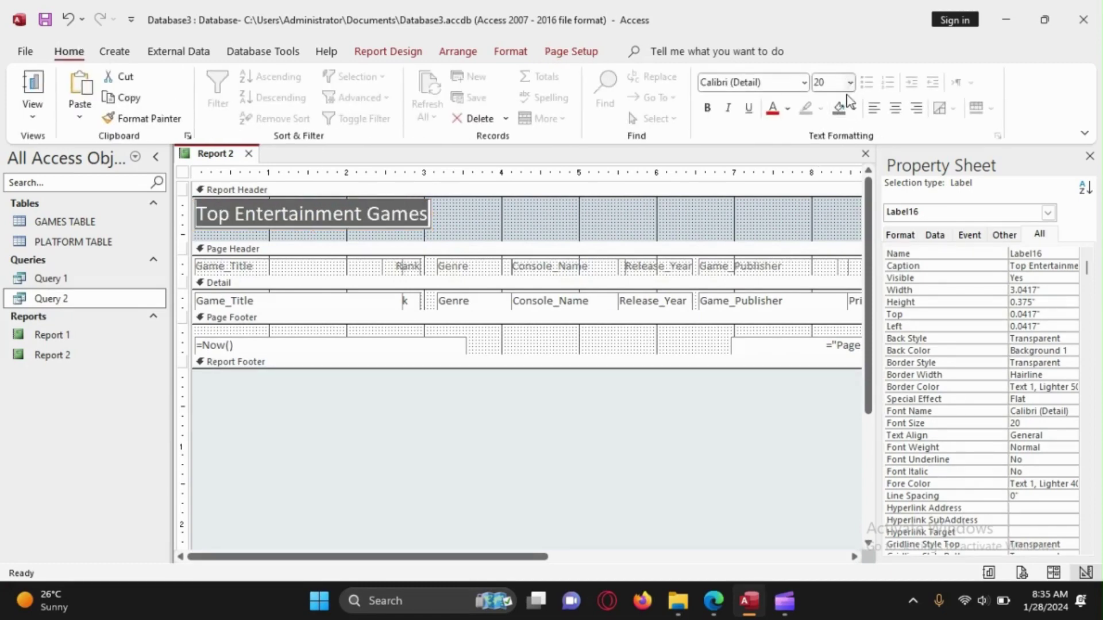
left_click(849, 82)
left_click(836, 326)
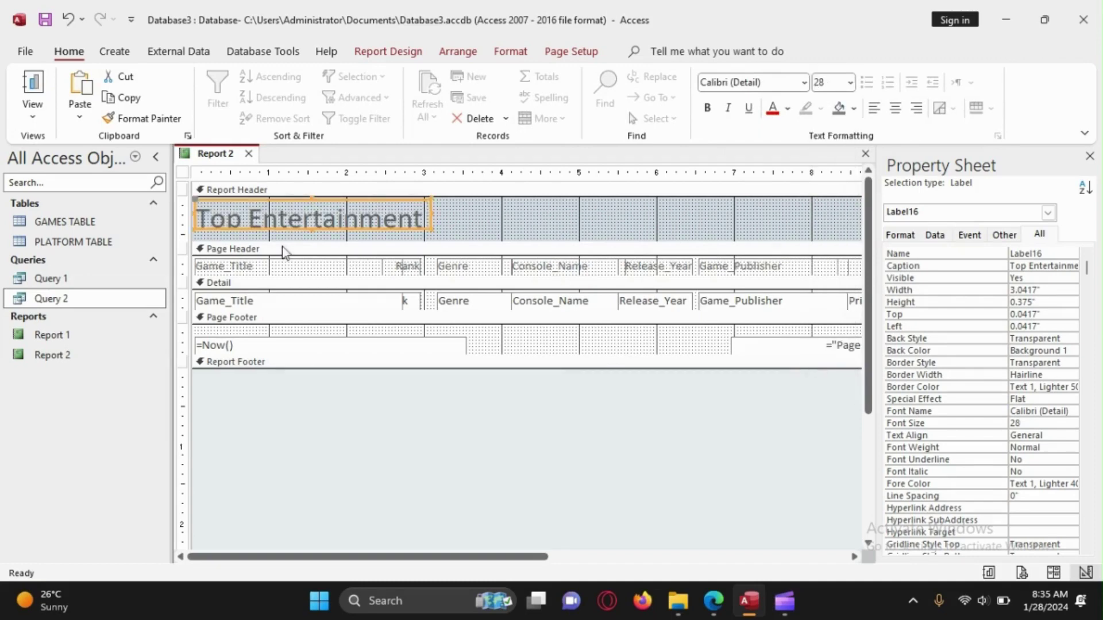
Enlarge the title label to about 4.29 by 0.46 inches so the whole title is visible.
left_click_drag(432, 212, 476, 213)
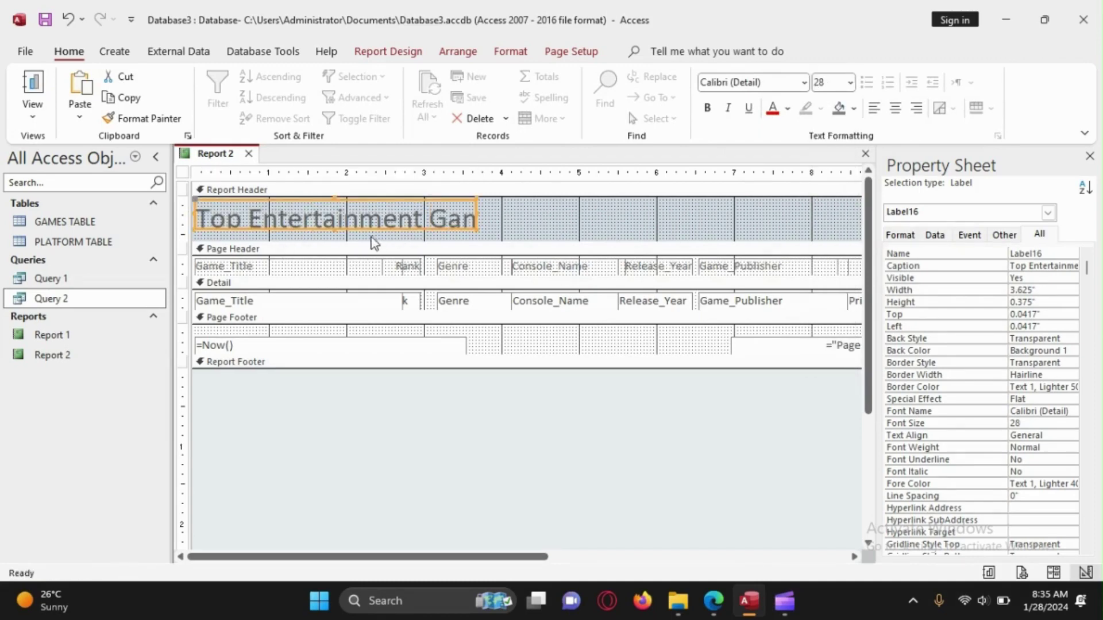
left_click_drag(335, 230, 335, 236)
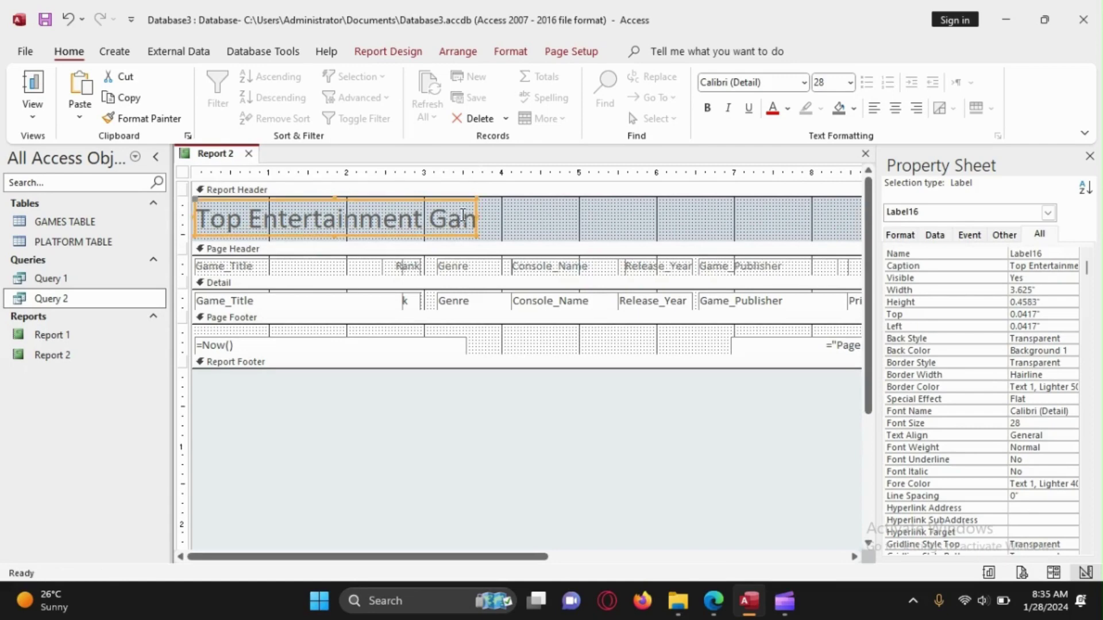
left_click_drag(476, 217, 519, 219)
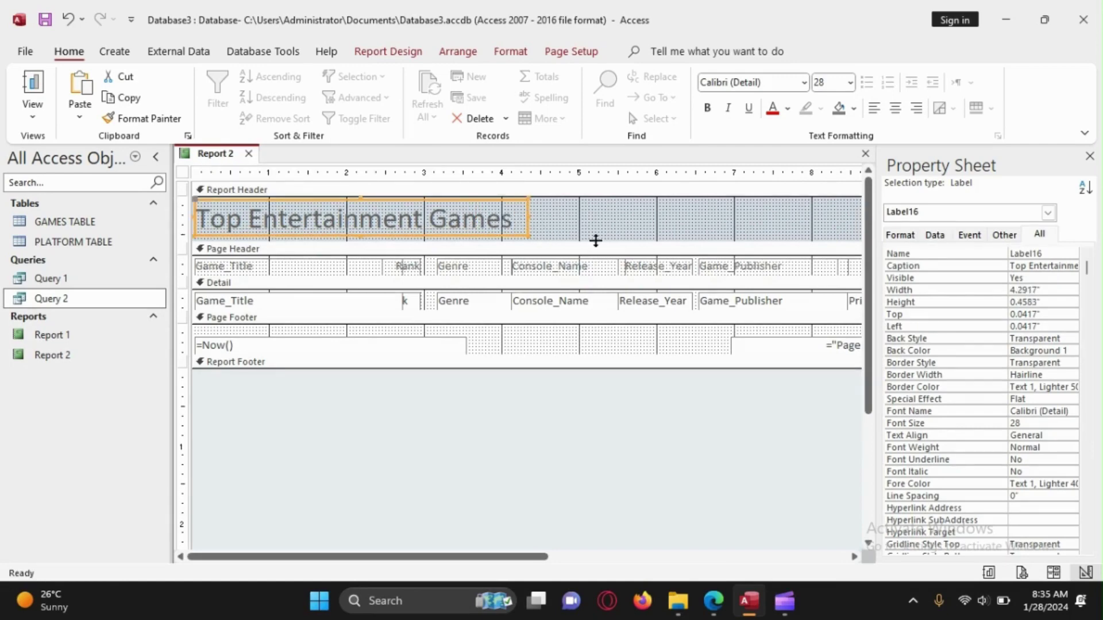
left_click(568, 203)
Display the report in Report View and check the title and the rows down to the end of the report.
right_click(202, 152)
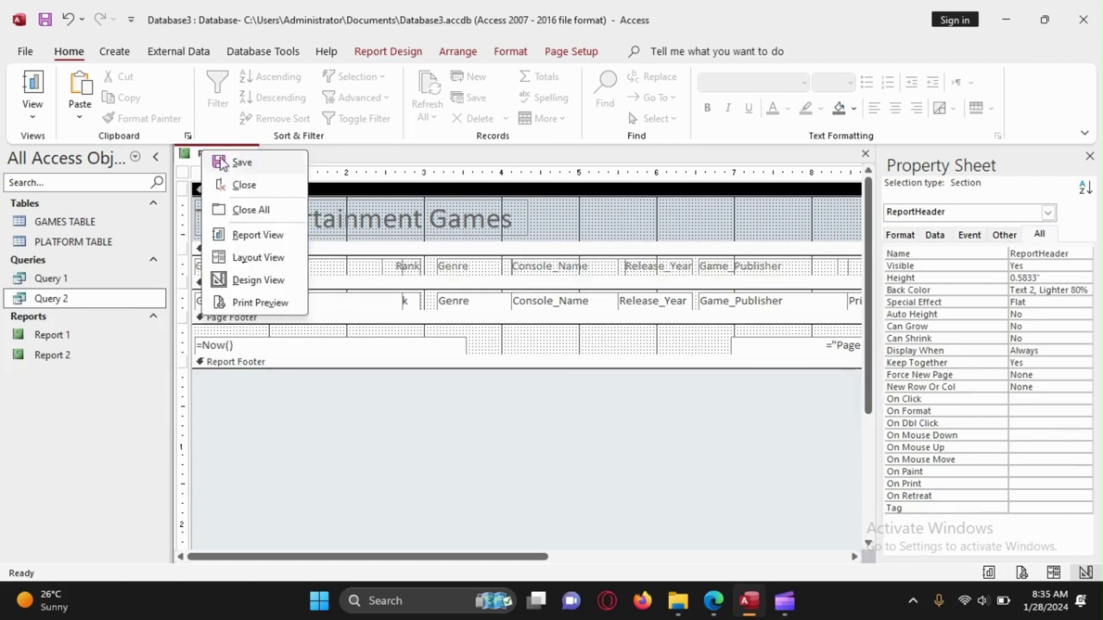
left_click(219, 138)
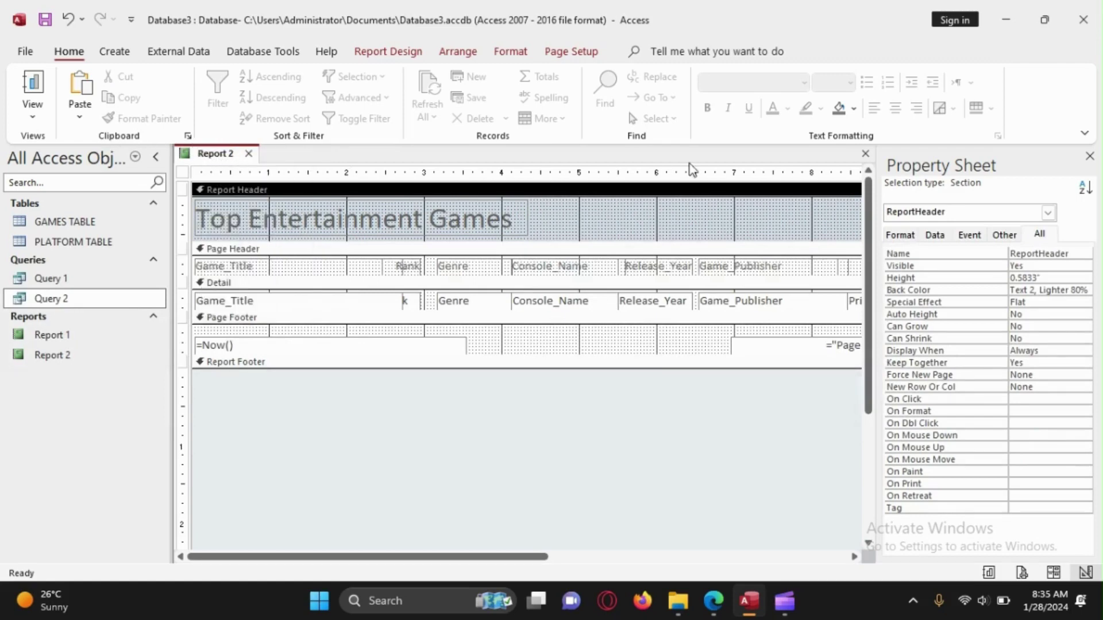
right_click(195, 155)
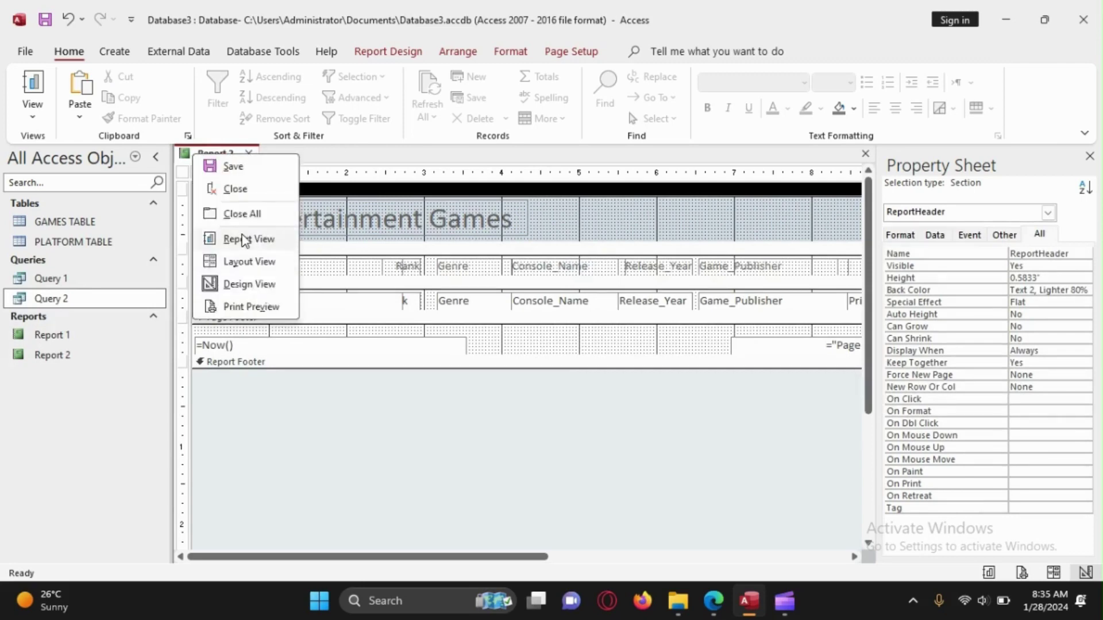
left_click(268, 239)
scroll(698, 247, "down", 1)
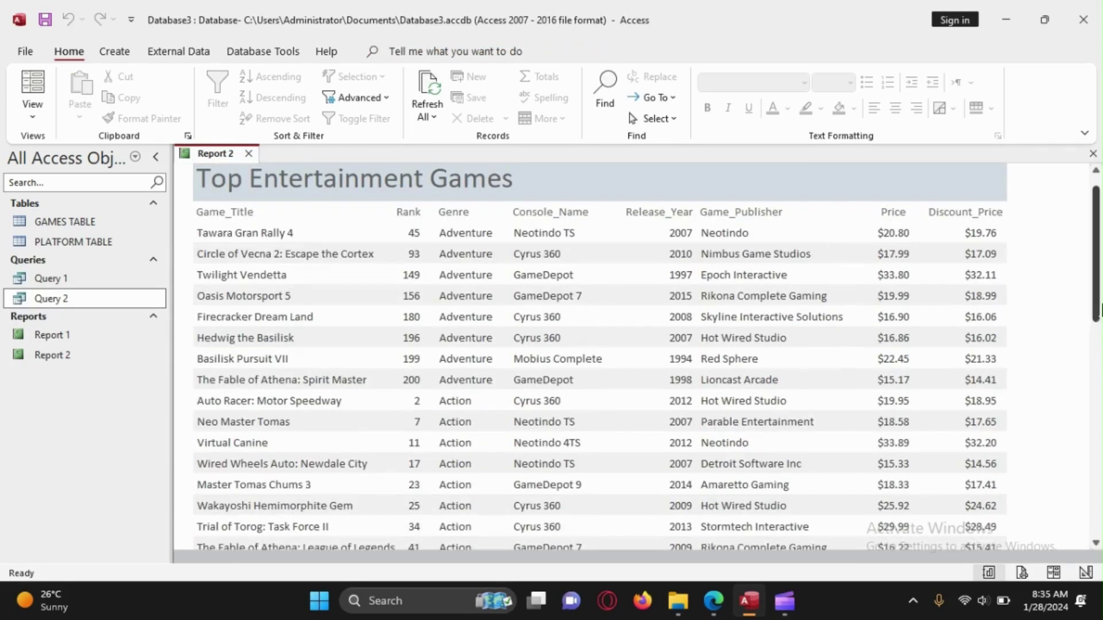
scroll(1094, 304, "up", 1)
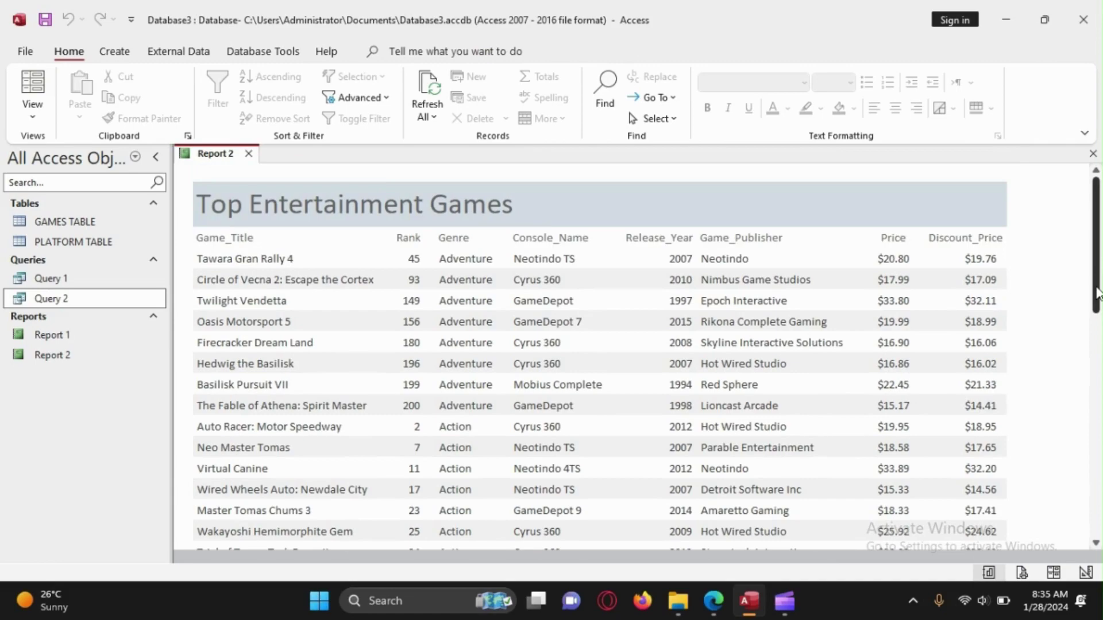
left_click_drag(1096, 293, 1056, 532)
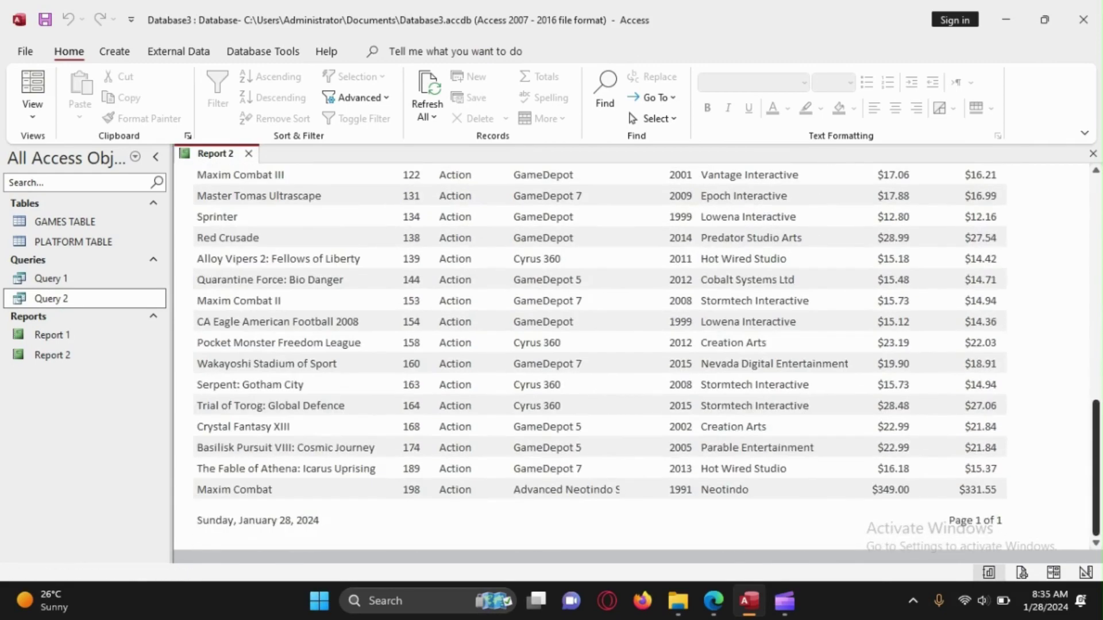
scroll(1061, 320, "up", 15)
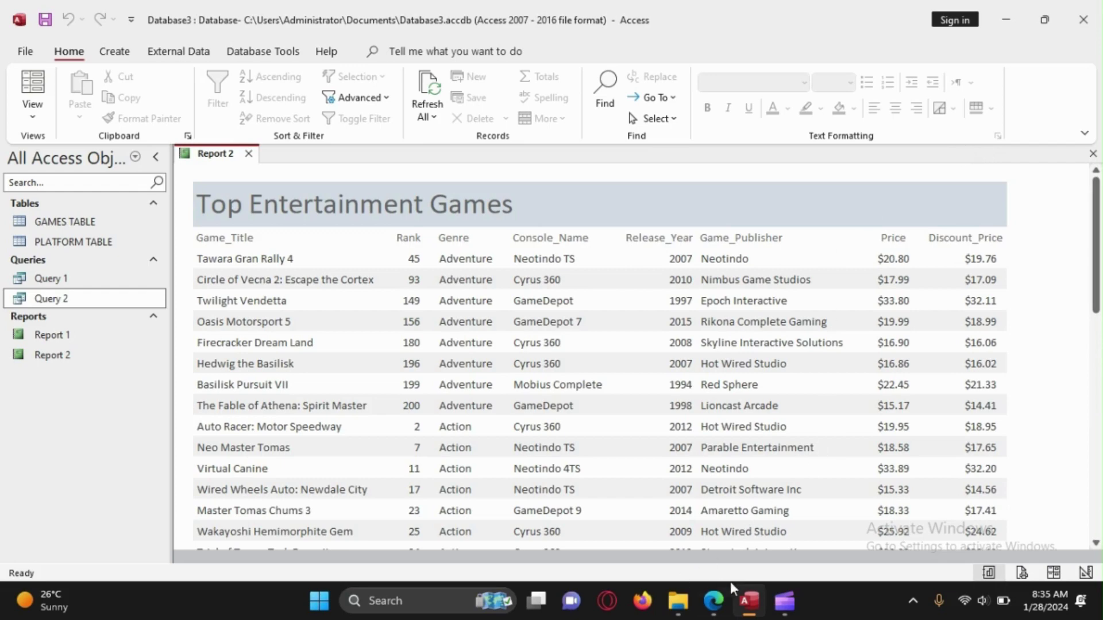
Check the exam paper's requirement for calculating the earliest release year at the end of the report, then return to Access.
mouse_move(722, 607)
left_click(701, 543)
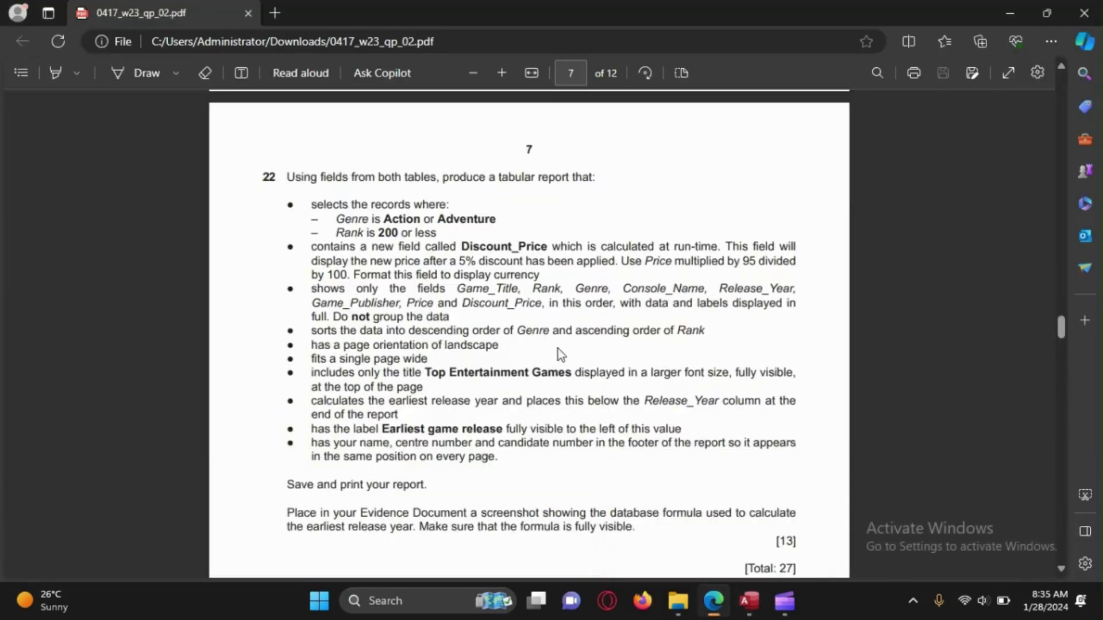
left_click_drag(323, 303, 408, 367)
left_click(409, 367)
left_click_drag(314, 401, 415, 428)
left_click(349, 408)
left_click(1008, 13)
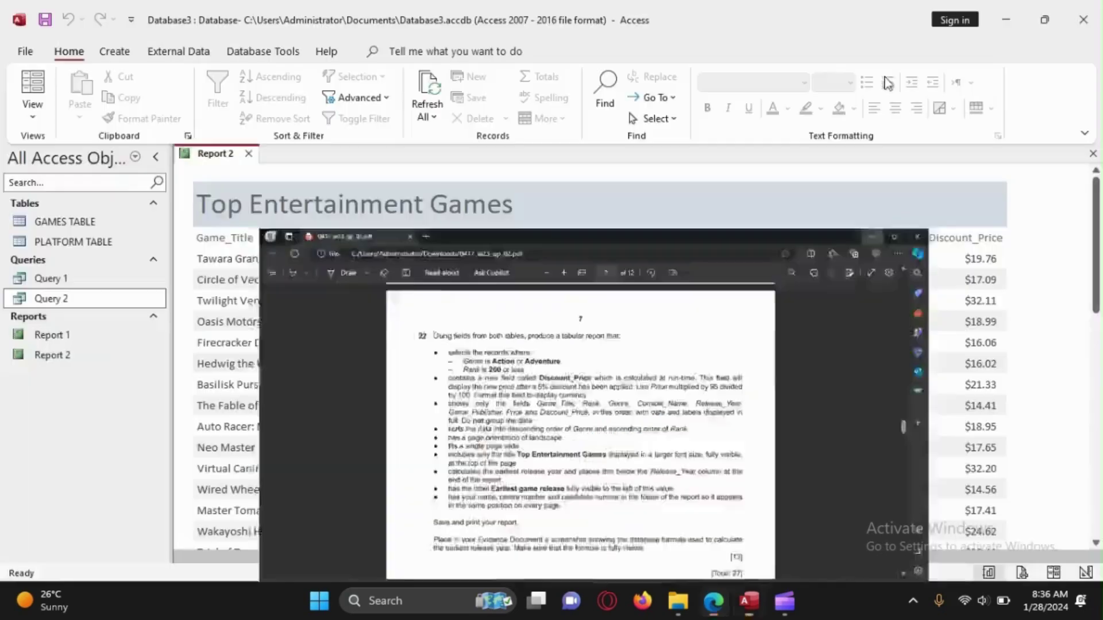
In Design View, extend the report footer to about 1.5 inches and the page footer to about 1.2 inches.
right_click(210, 152)
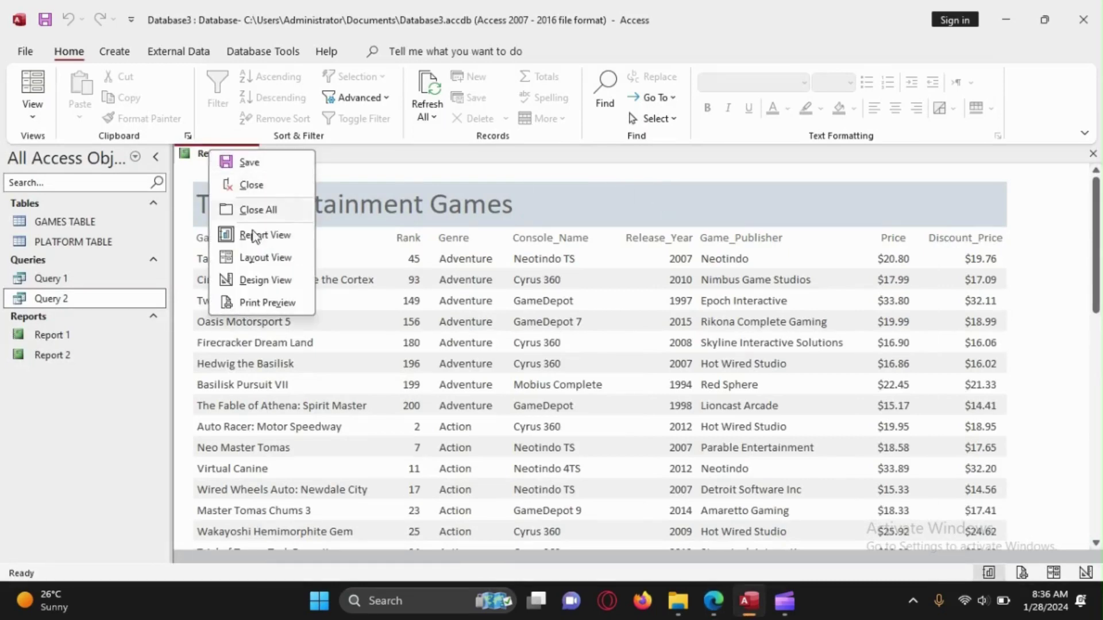
left_click(263, 282)
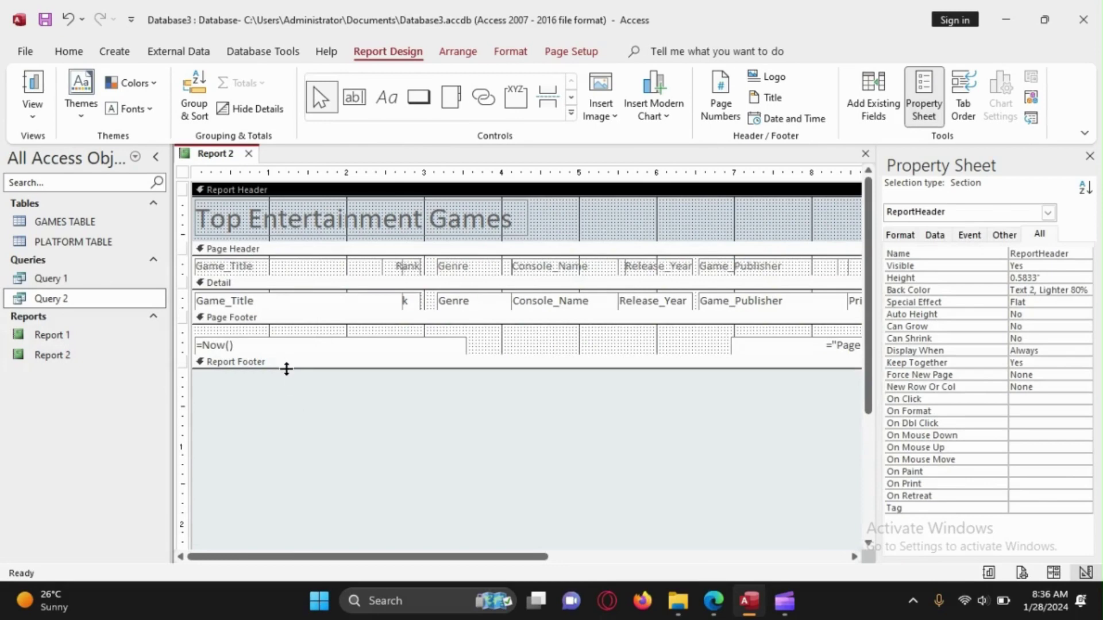
left_click_drag(287, 368, 320, 487)
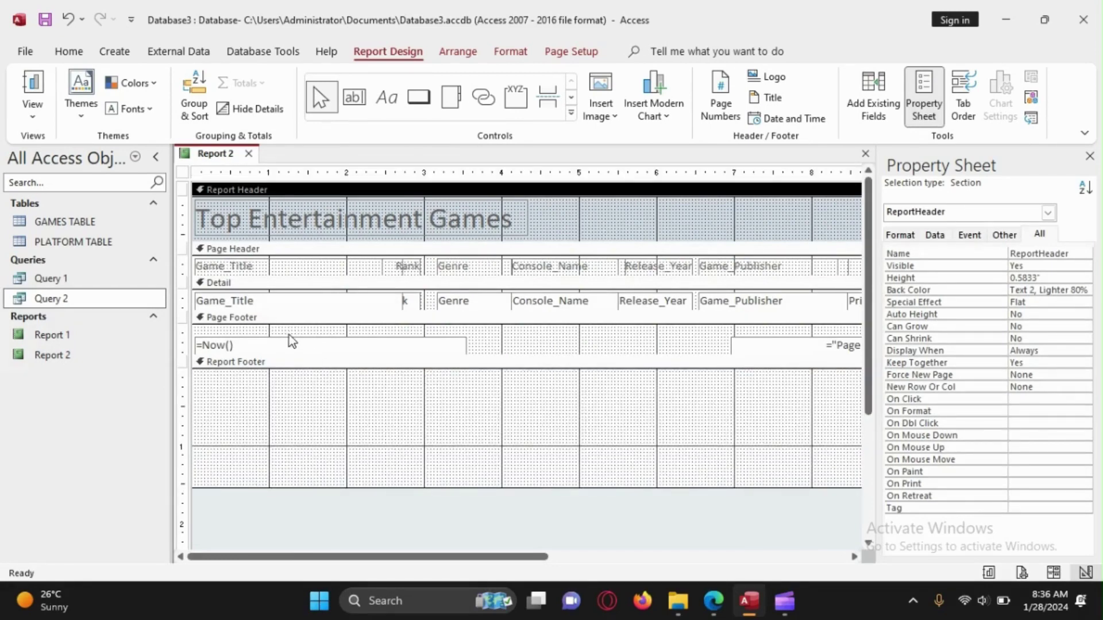
left_click_drag(291, 356, 293, 411)
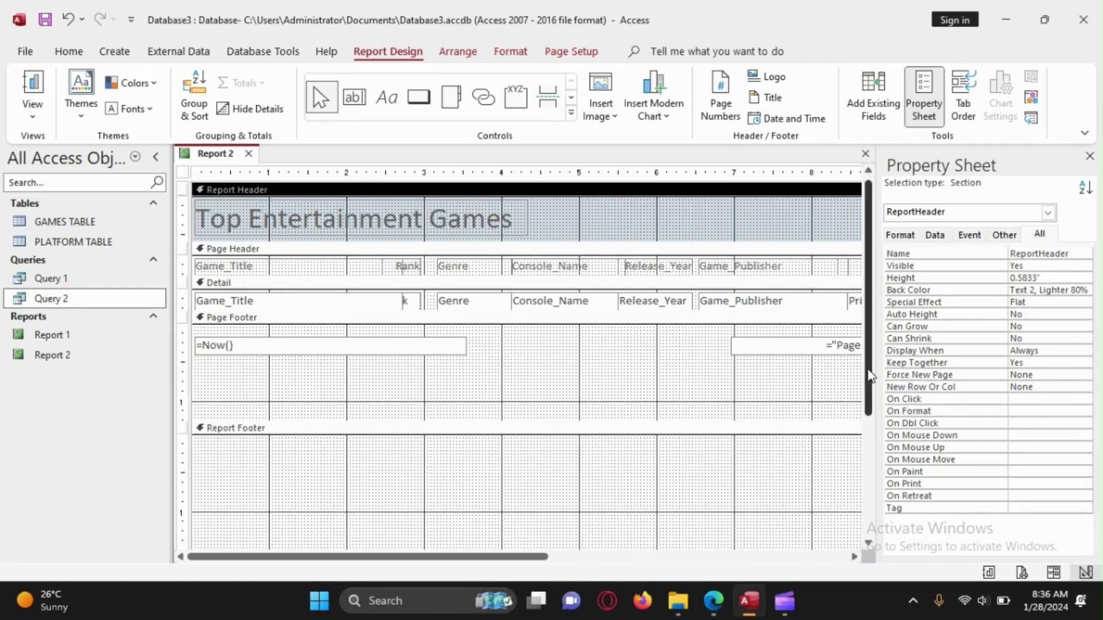
left_click_drag(869, 356, 872, 428)
scroll(850, 402, "up", 3)
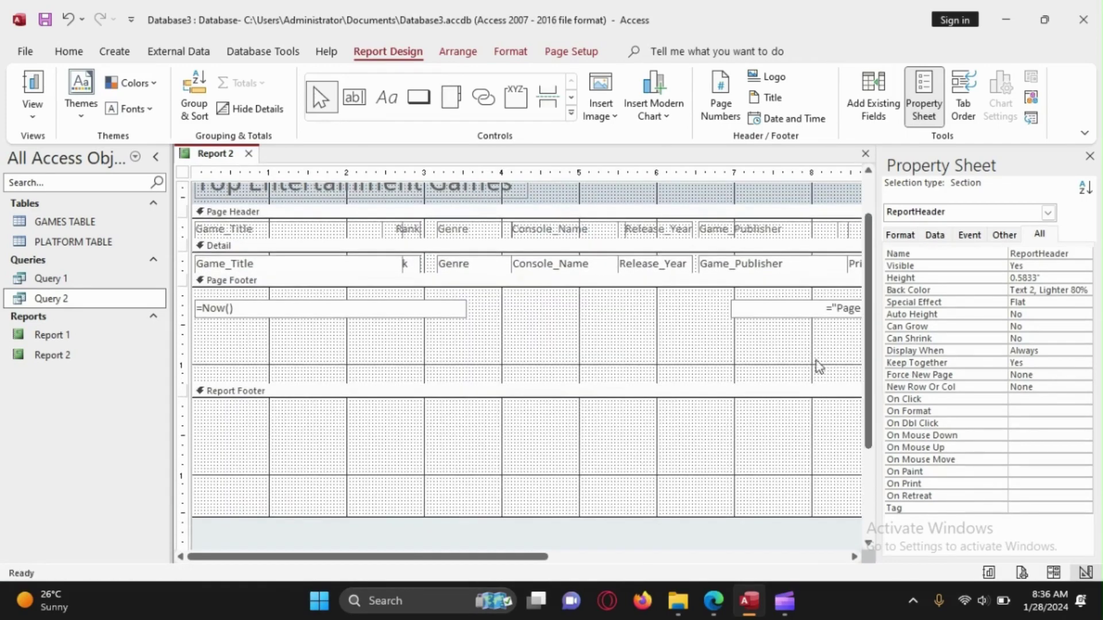
Add a text box of about 0.96 by 0.41 inches in the report footer below the Release_Year column.
left_click(355, 99)
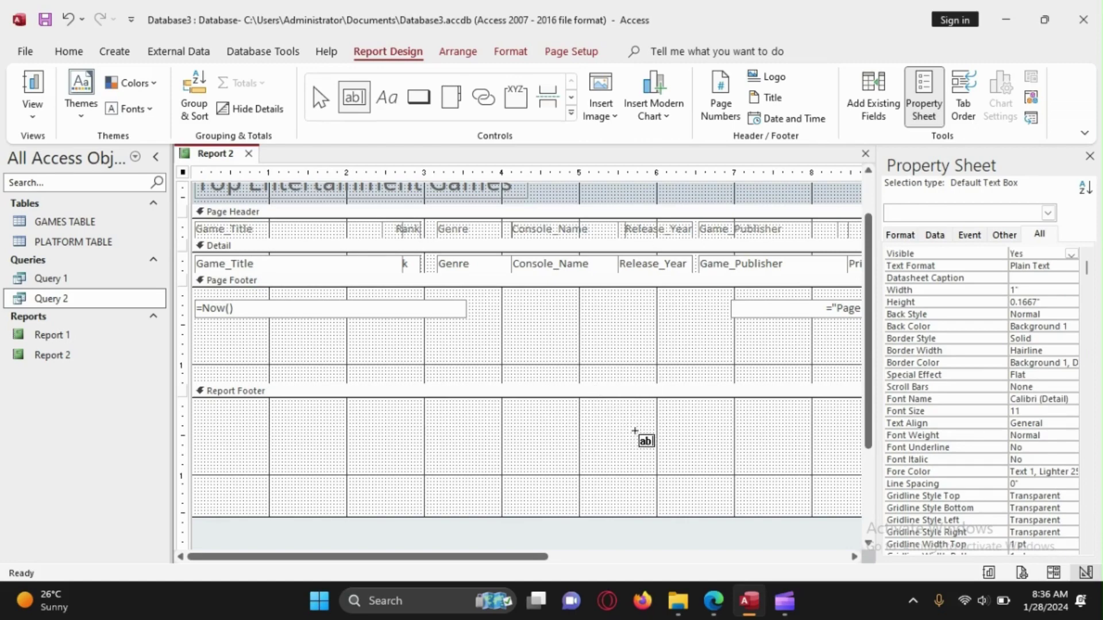
left_click_drag(634, 434, 710, 465)
left_click(652, 443)
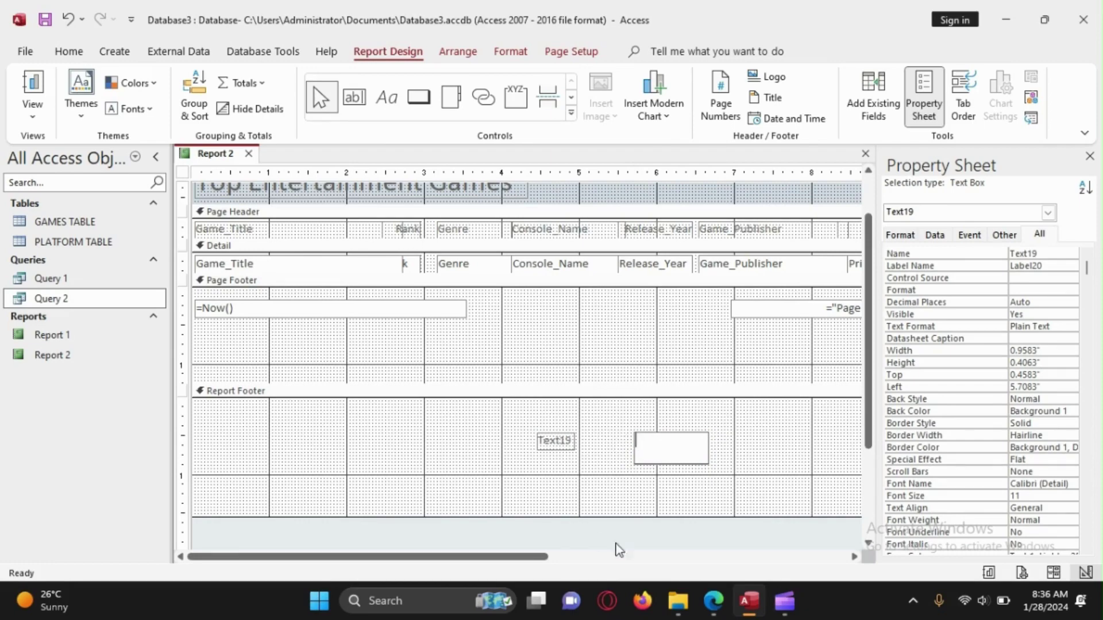
Reread the exam paper's bullets on the earliest release year value and its Earliest game release label, then return to Access.
mouse_move(714, 601)
left_click(695, 534)
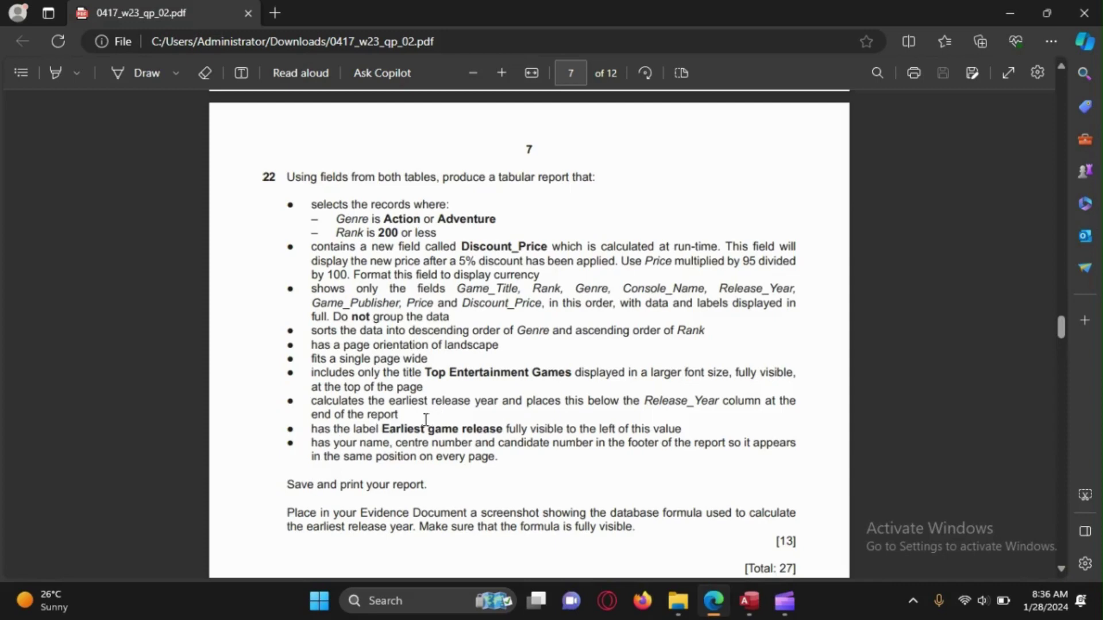
left_click_drag(346, 415, 483, 408)
left_click(485, 413)
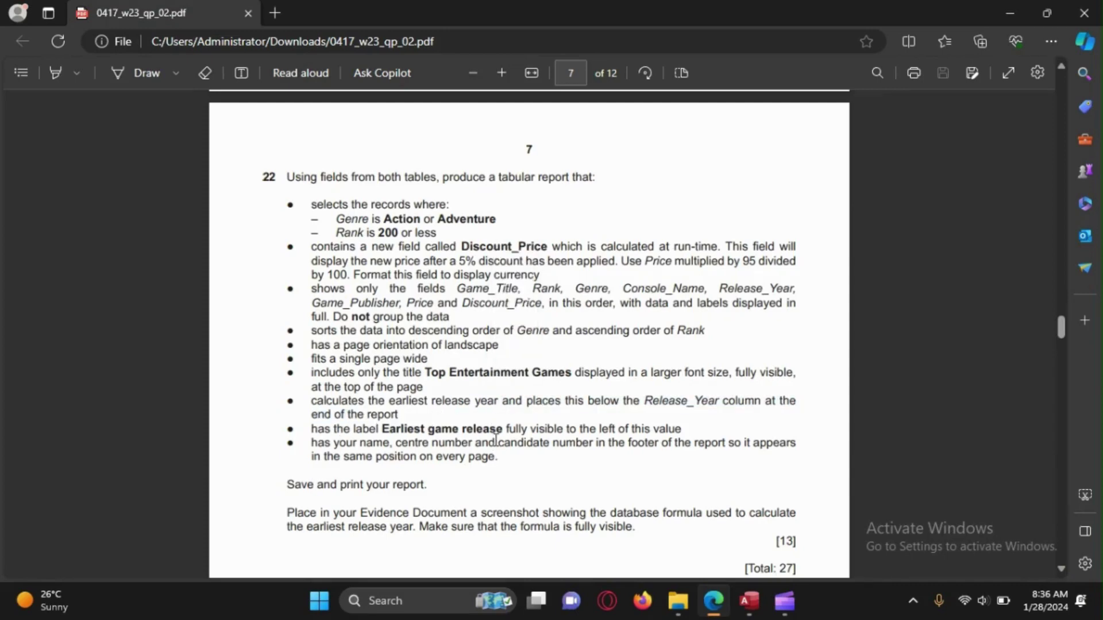
left_click(1006, 12)
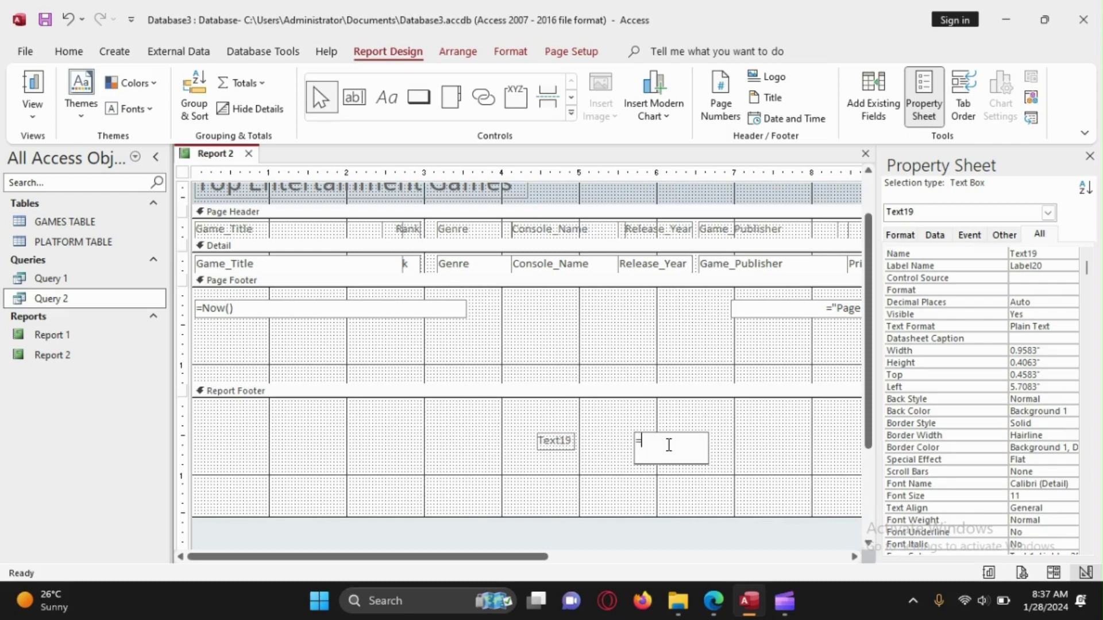
Enter the formula =Min([Release_year]) in the new report footer text box.
type("mi")
key("BackSpace")
type("Release_year")
left_click(725, 462)
left_click(706, 451)
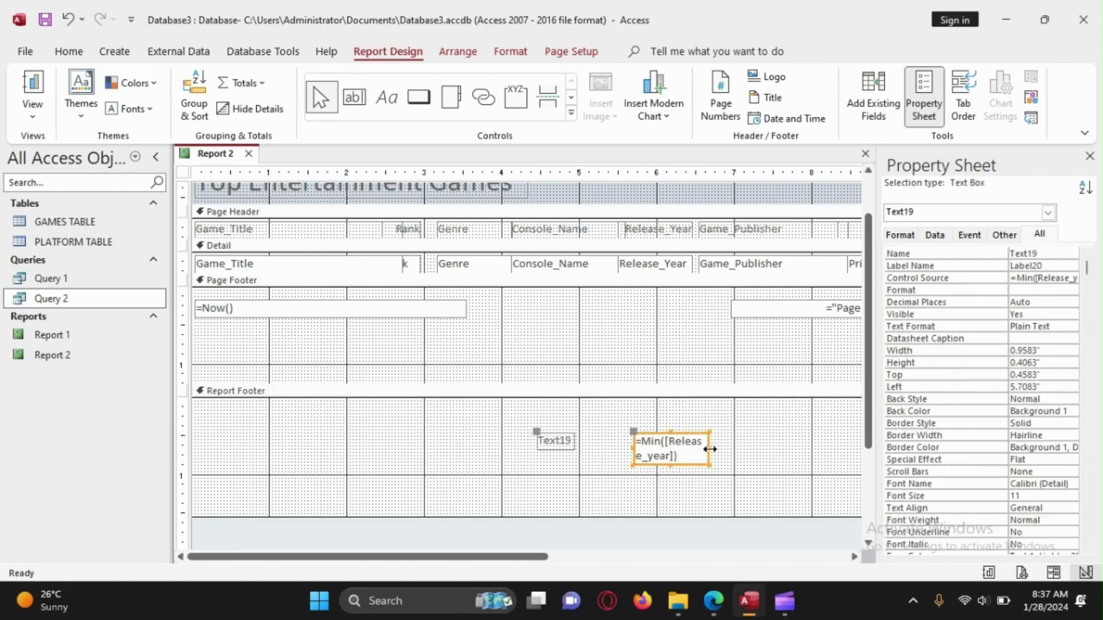
Widen the =Min([Release_year]) text box in the report footer to about 1.54 inches and reopen Report 2 in Design View.
left_click_drag(746, 454, 746, 453)
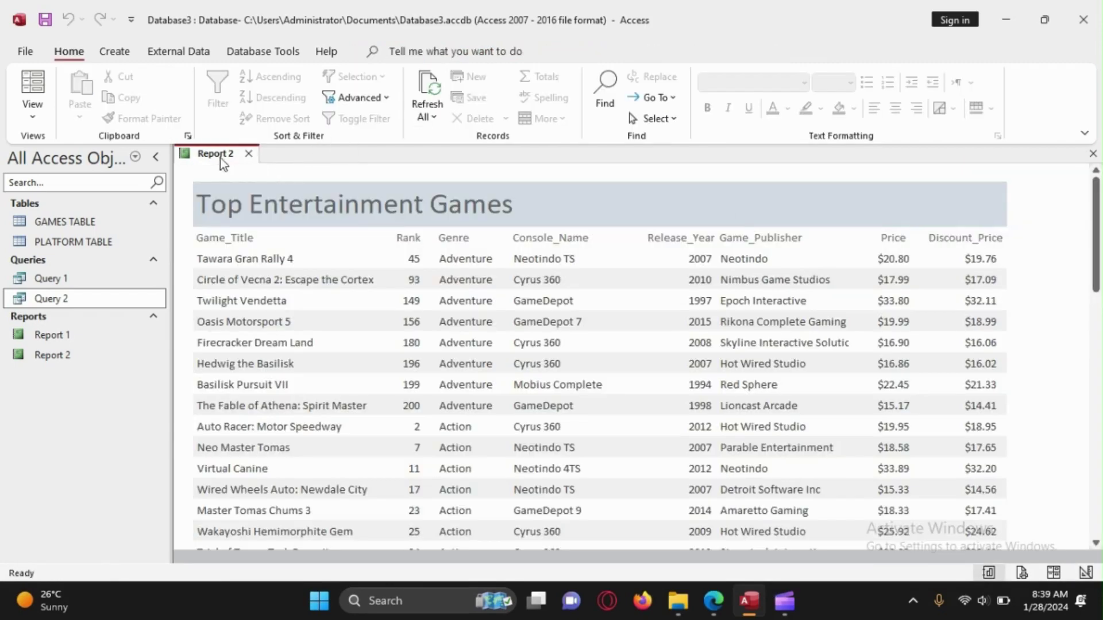
right_click(208, 160)
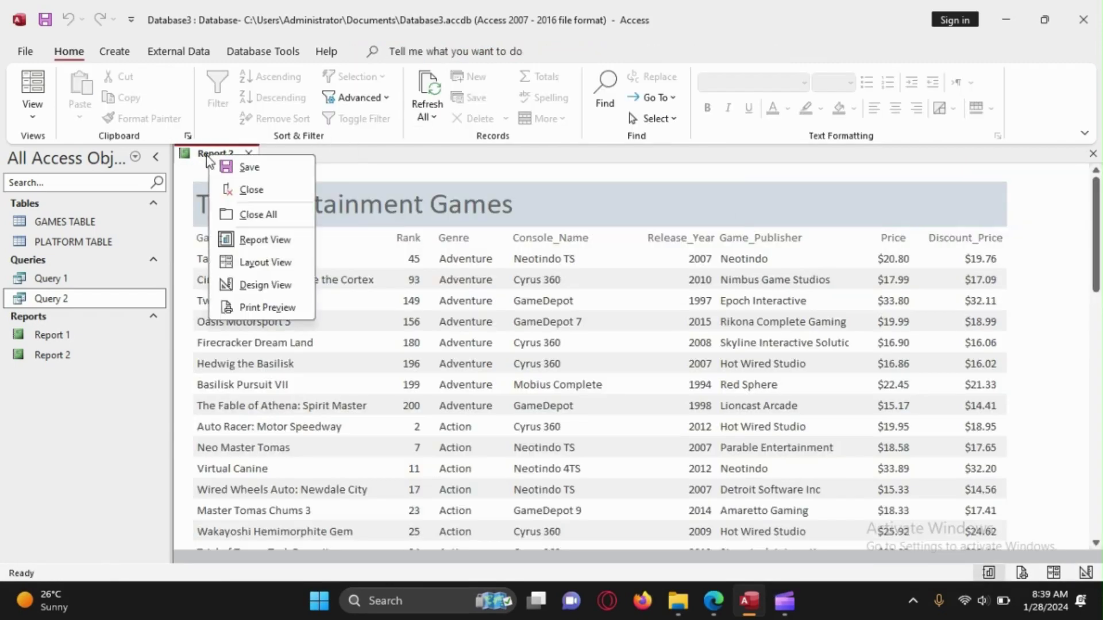
left_click(262, 287)
scroll(723, 387, "down", 2)
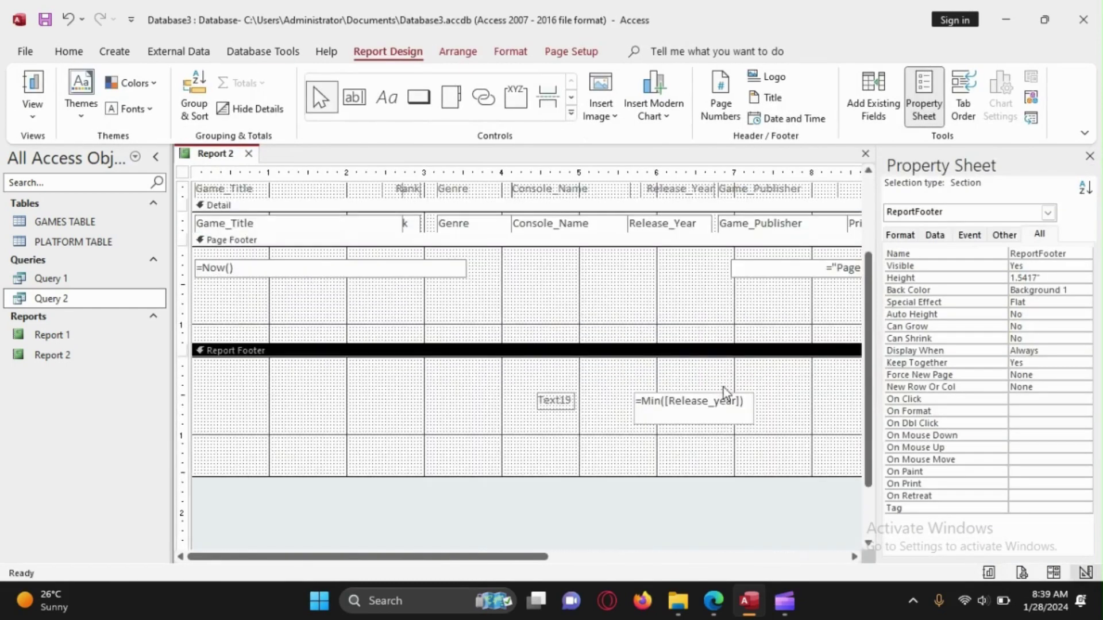
Reread the exam paper's Evidence Document instruction on the earliest release year formula screenshot, then return to Access.
left_click(715, 601)
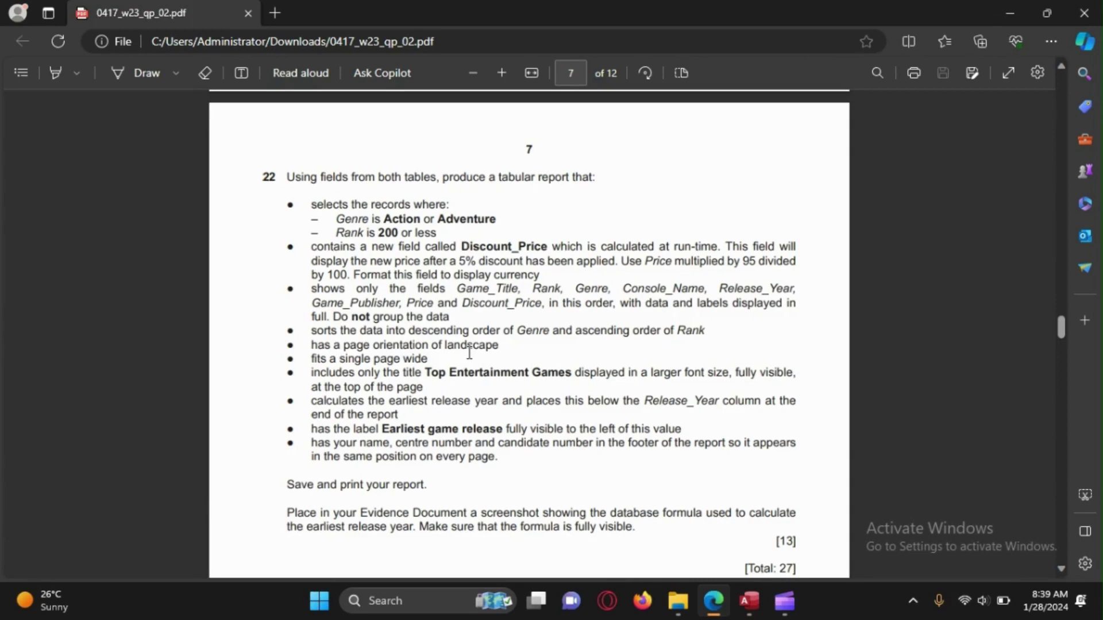
left_click_drag(287, 511, 645, 542)
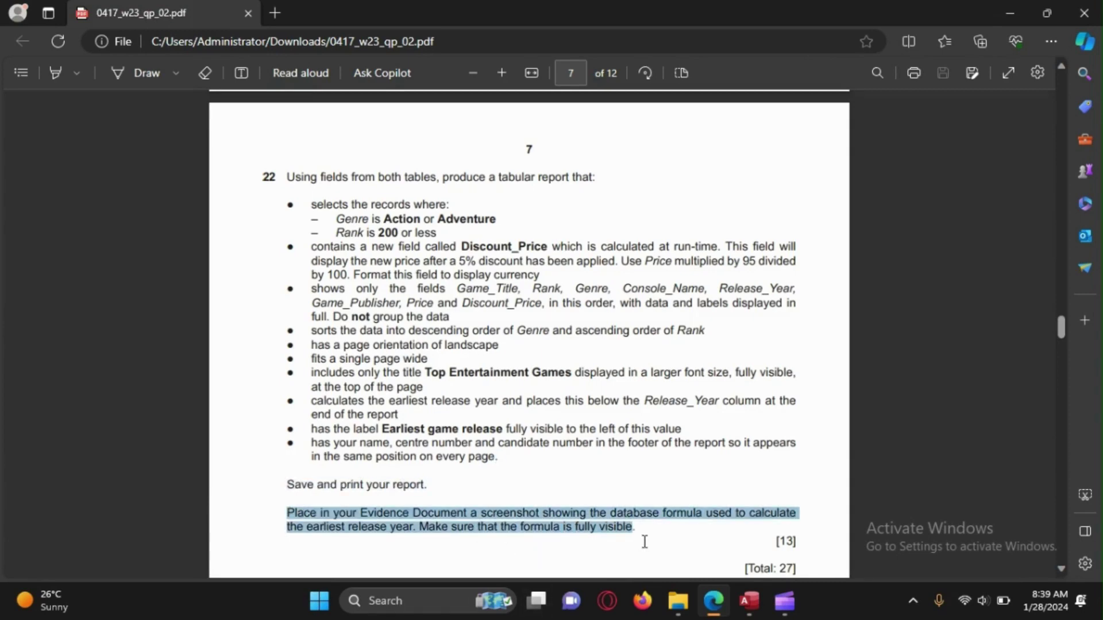
left_click(645, 542)
left_click_drag(544, 513, 658, 532)
left_click(656, 533)
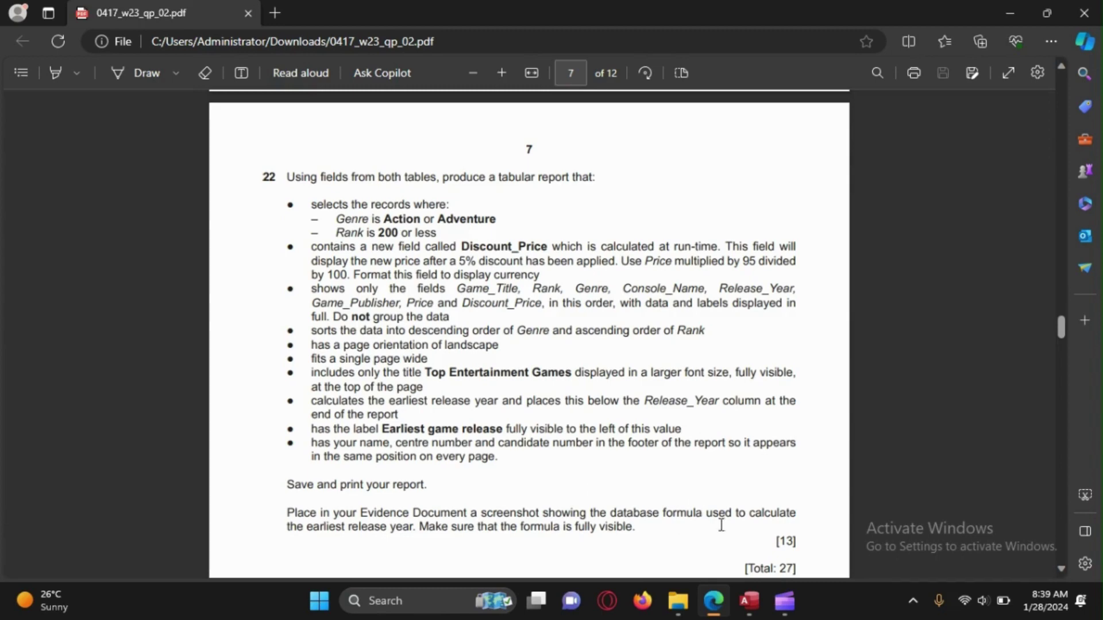
left_click(749, 601)
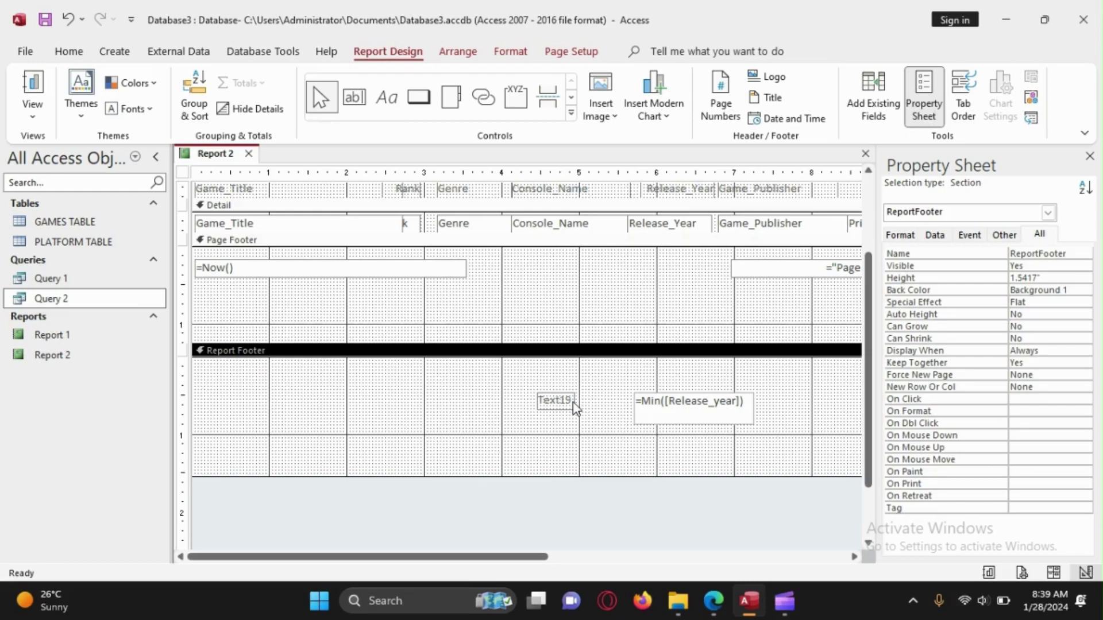
Switch to the exam paper in Edge and copy the label text Earliest game release from question 22.
left_click(713, 601)
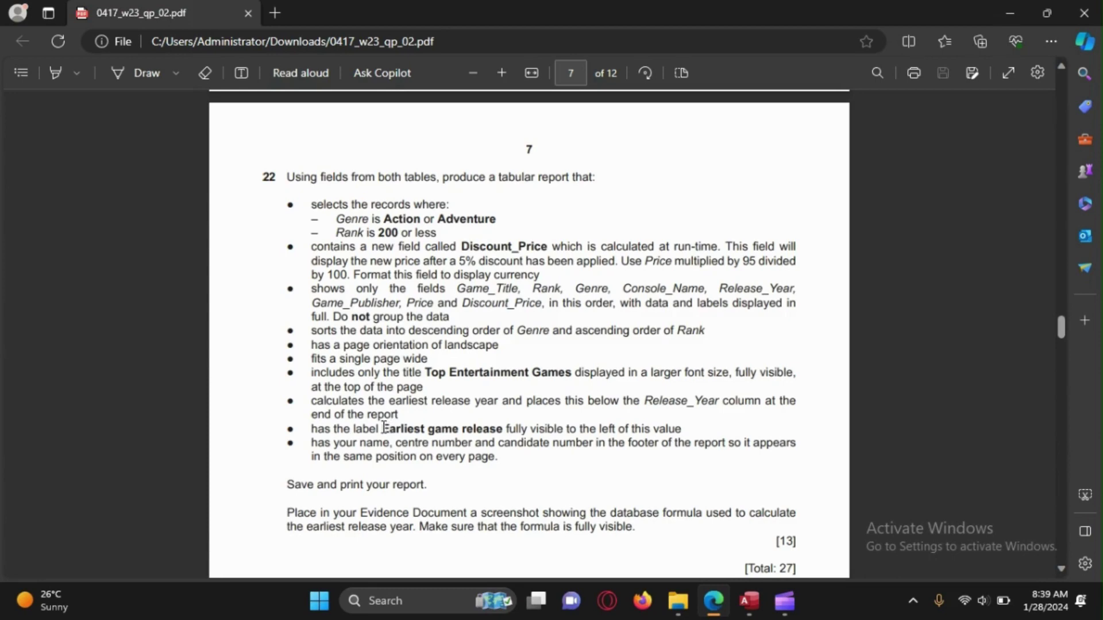
left_click_drag(384, 428, 503, 430)
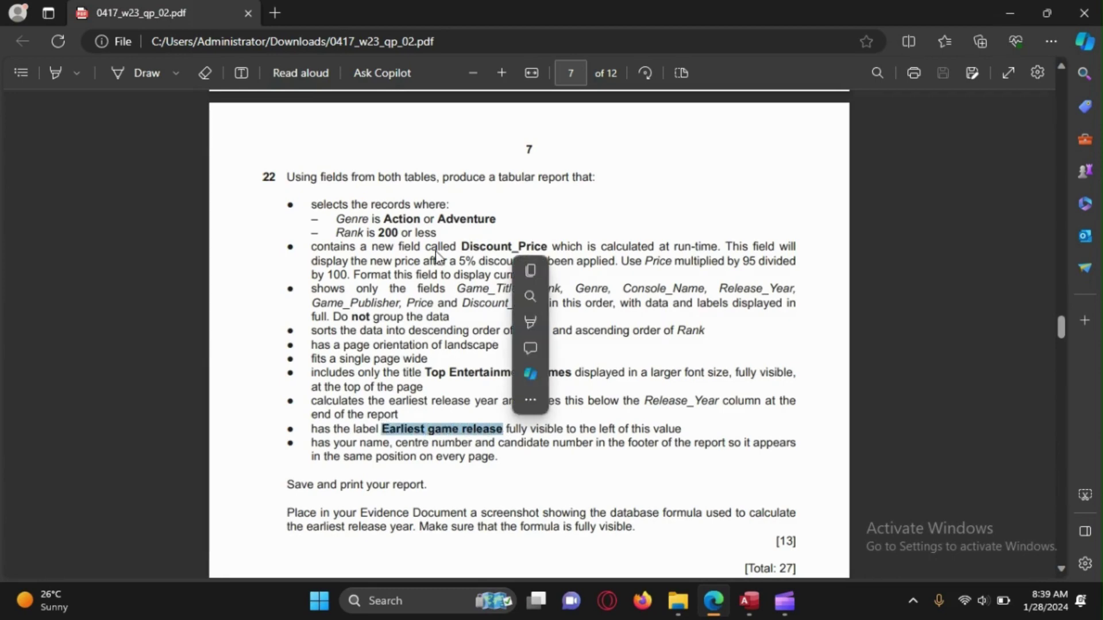
left_click(344, 402)
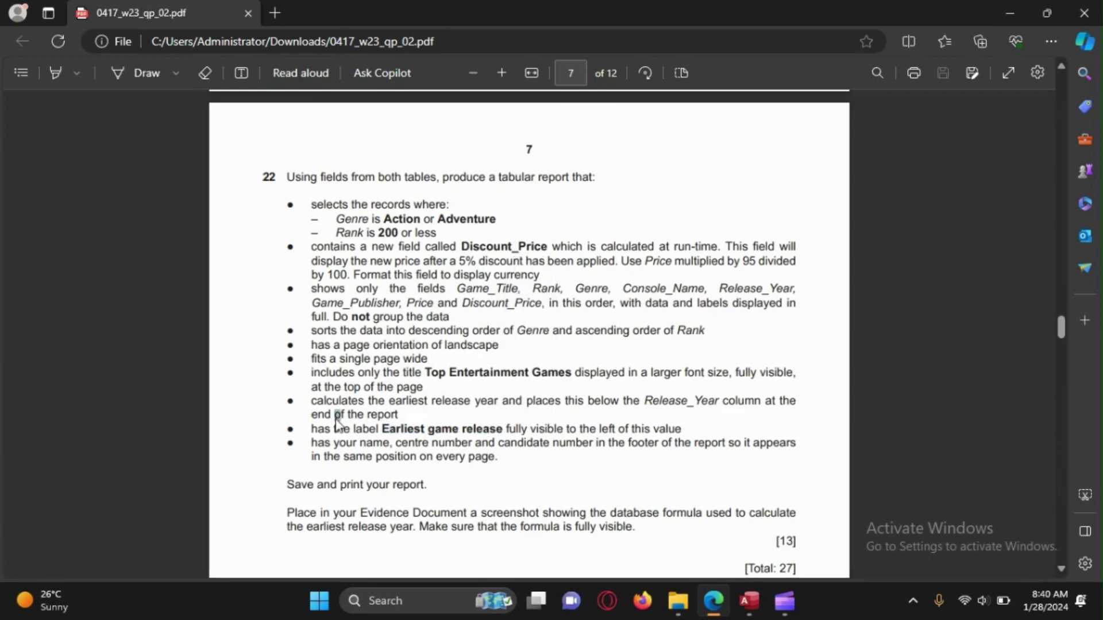
left_click_drag(311, 400, 398, 418)
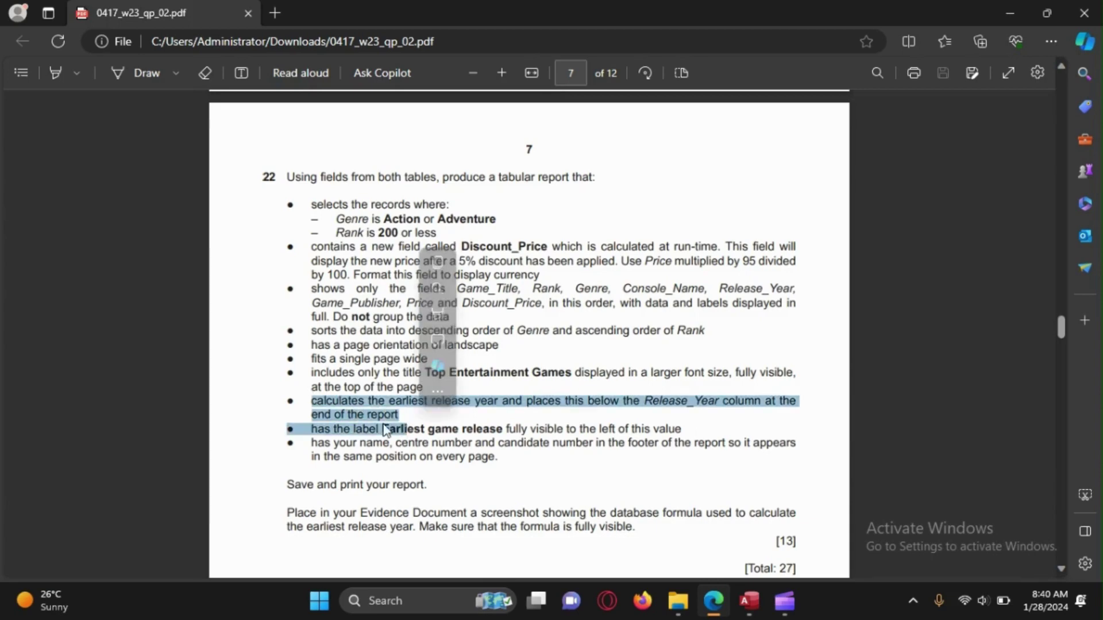
left_click(328, 431)
left_click_drag(312, 429, 503, 429)
left_click(385, 429)
left_click_drag(385, 430, 503, 430)
key("ctrl+c")
left_click(390, 304)
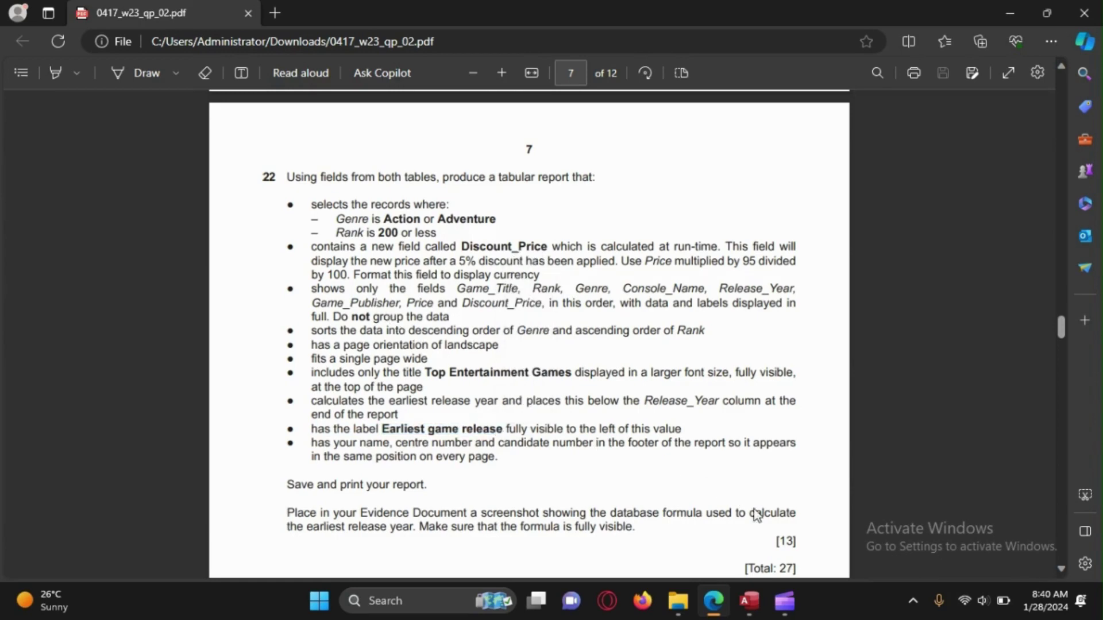
Return to Access and replace the caption of the label beside the =Min([Release_year]) text box with Earliest game release.
left_click(748, 601)
left_click(571, 405)
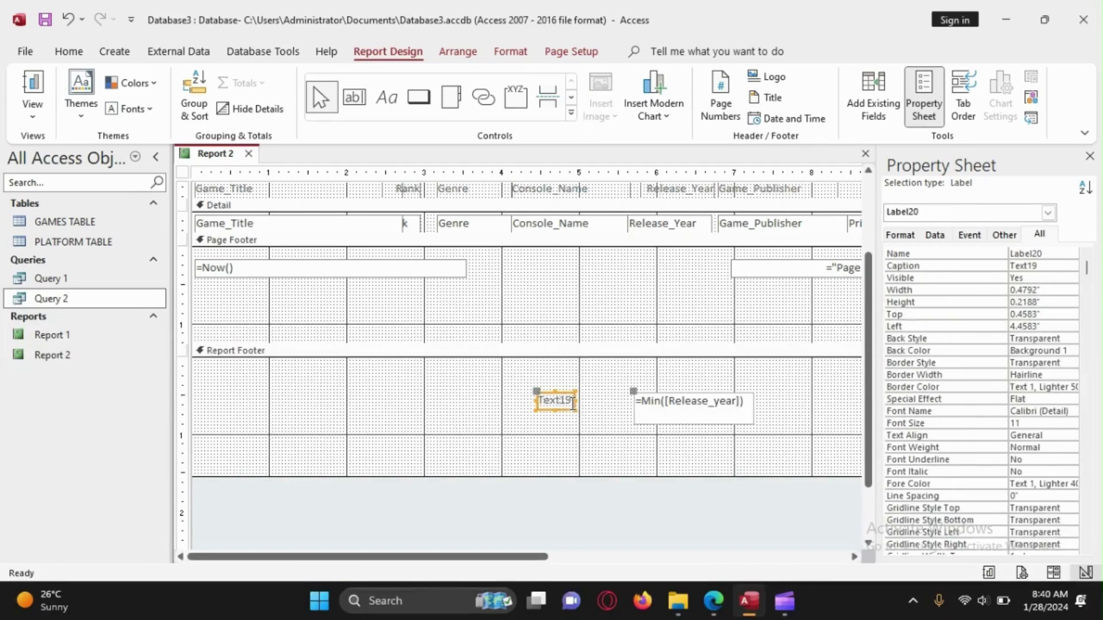
left_click(571, 405)
key("BackSpace")
key("BackSpace")
key("BackSpace")
key("BackSpace")
key("BackSpace")
key("BackSpace")
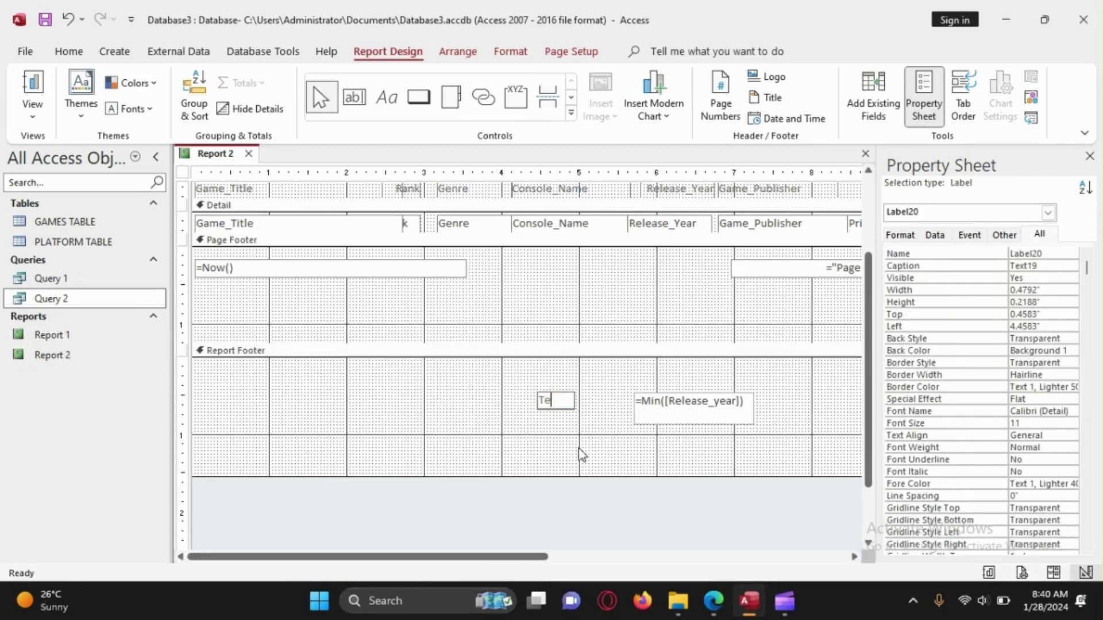
key("ctrl+v")
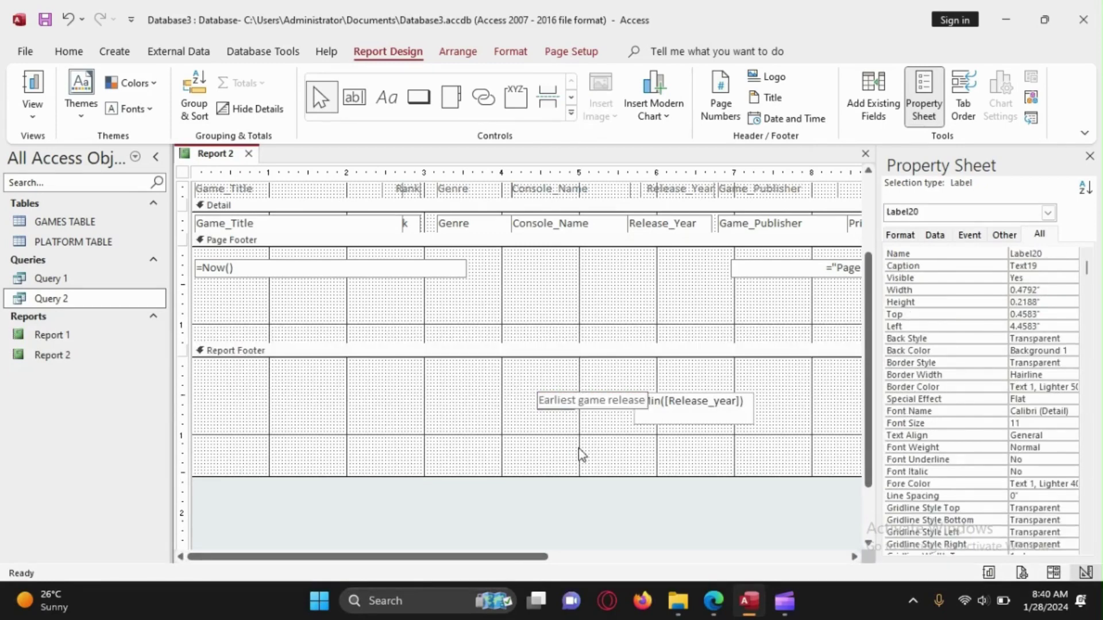
left_click(576, 412)
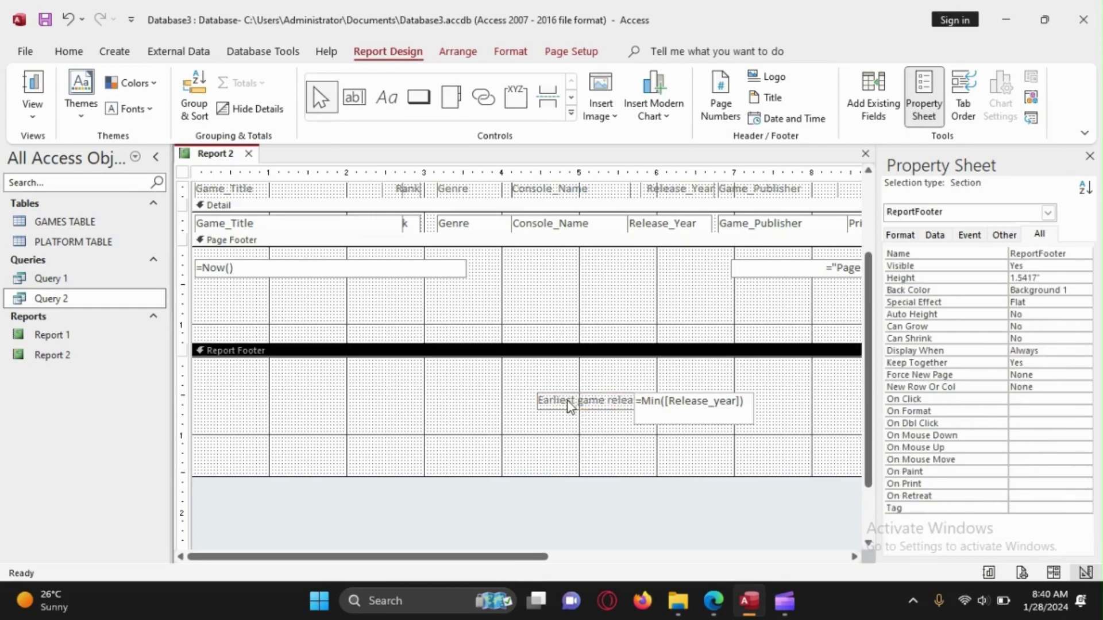
Move the Earliest game release label clear of the formula text box and align that text box with the Release_Year column.
left_click(568, 401)
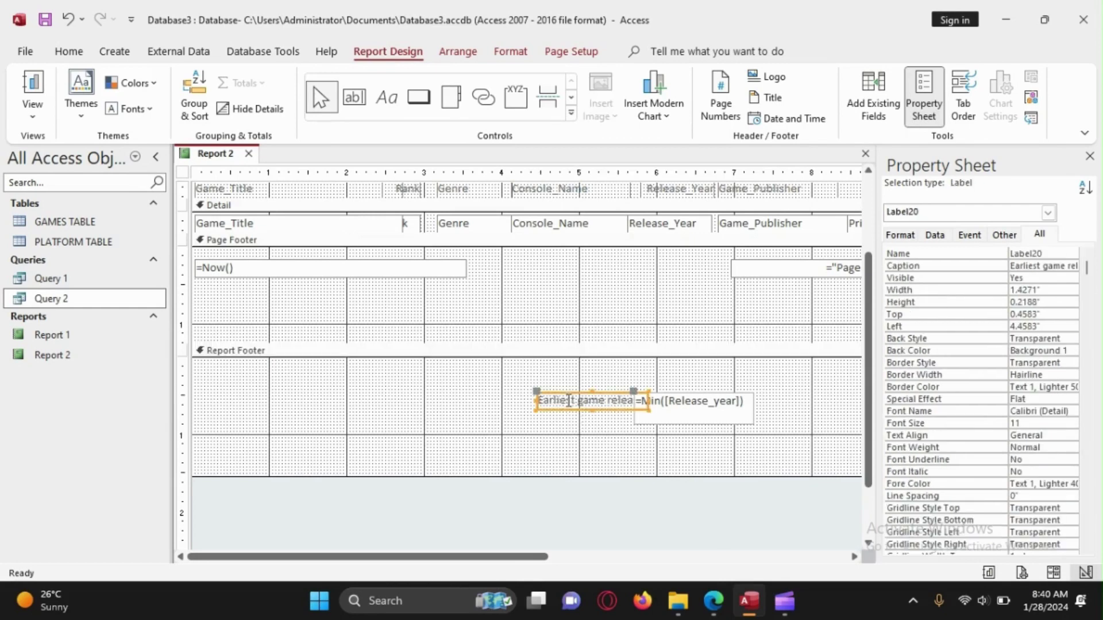
left_click(531, 391)
left_click_drag(530, 390, 502, 389)
left_click(597, 435)
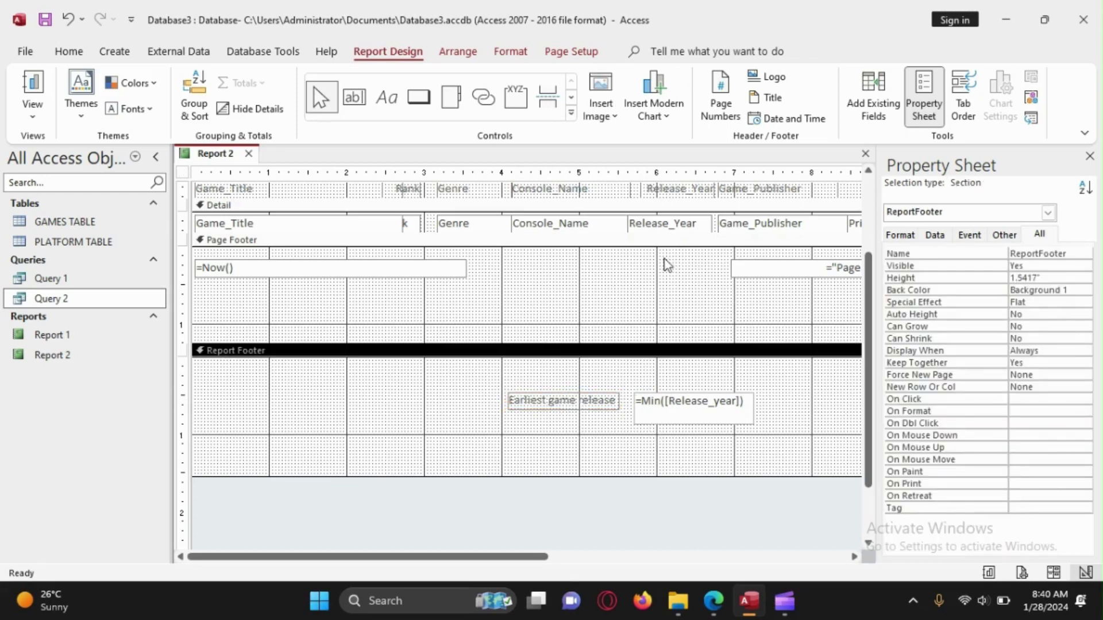
left_click(687, 413)
left_click_drag(634, 391, 625, 394)
left_click(564, 430)
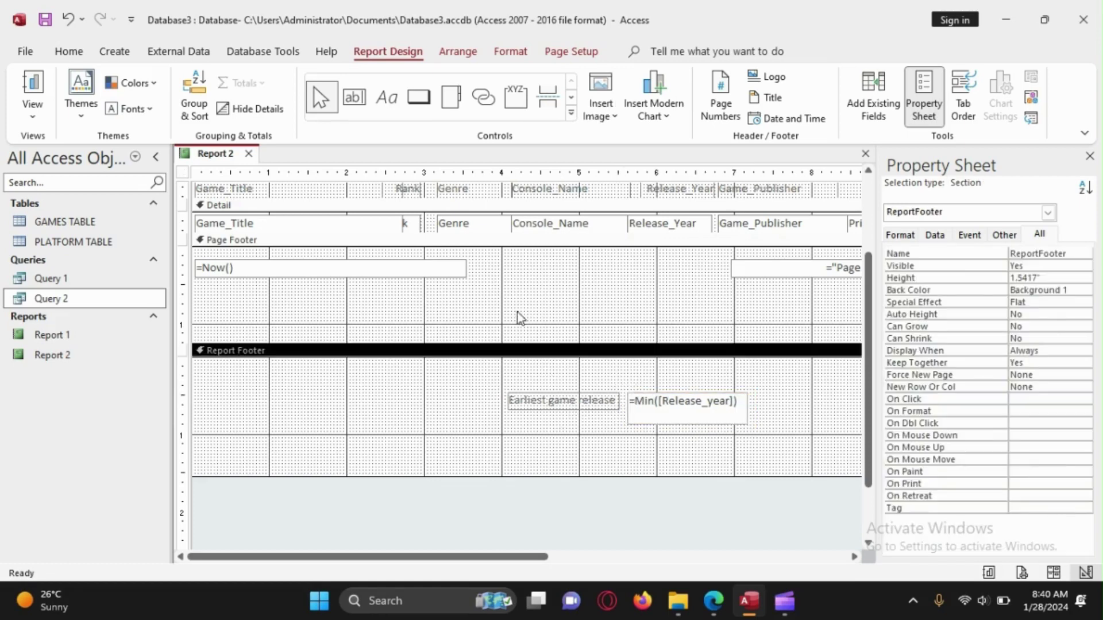
Save Report 2 and check the earliest release year and its label at the report's end in Report View.
right_click(222, 154)
left_click(232, 167)
right_click(210, 155)
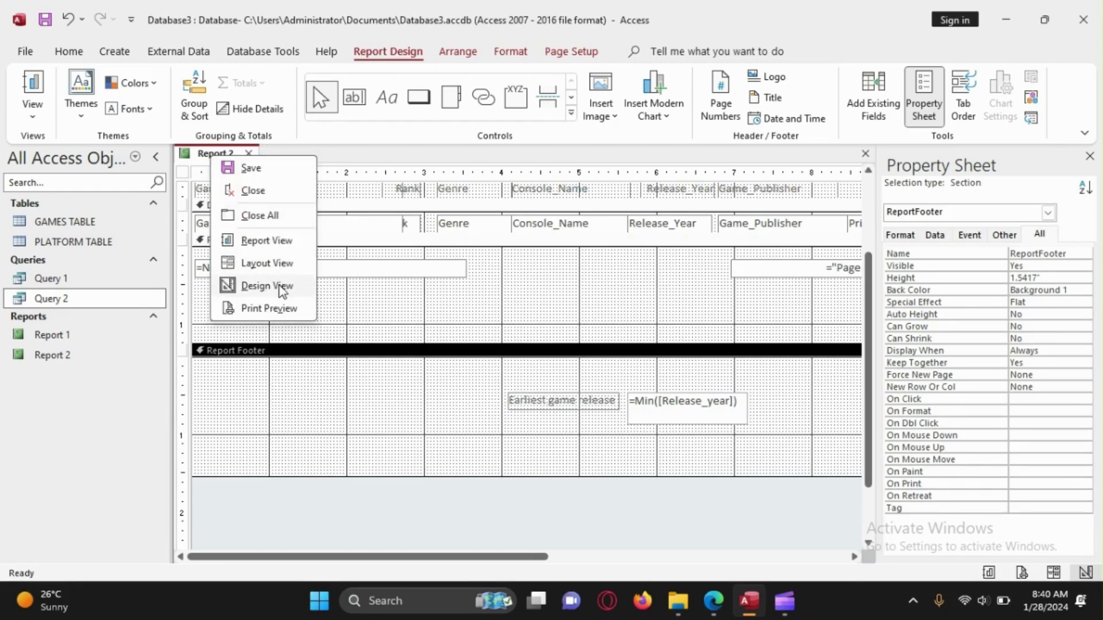
left_click(277, 241)
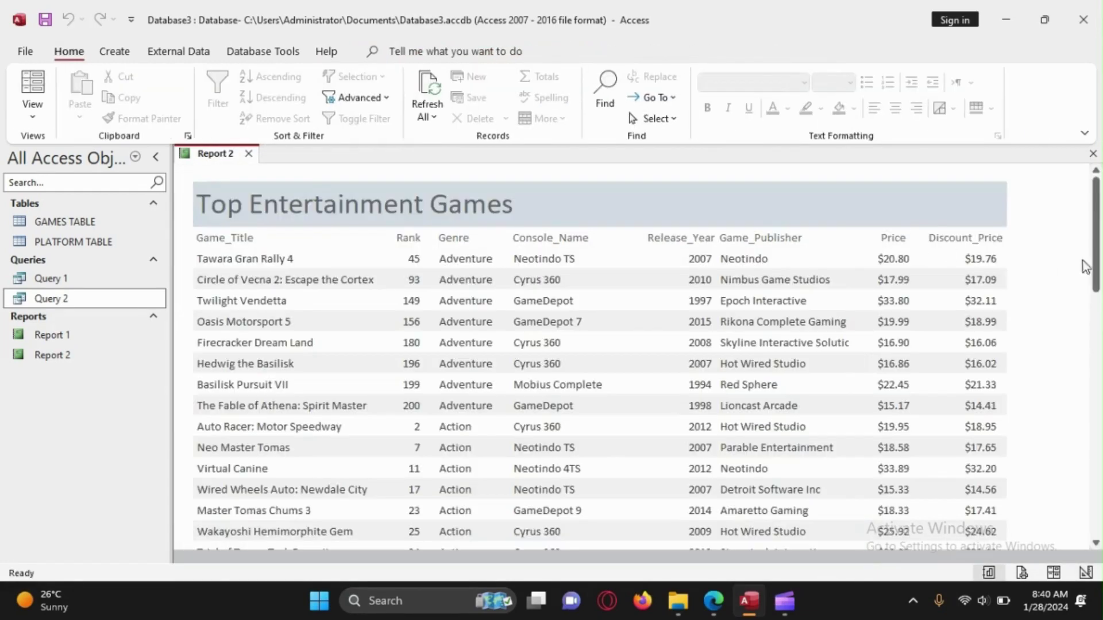
left_click_drag(1094, 263, 1093, 517)
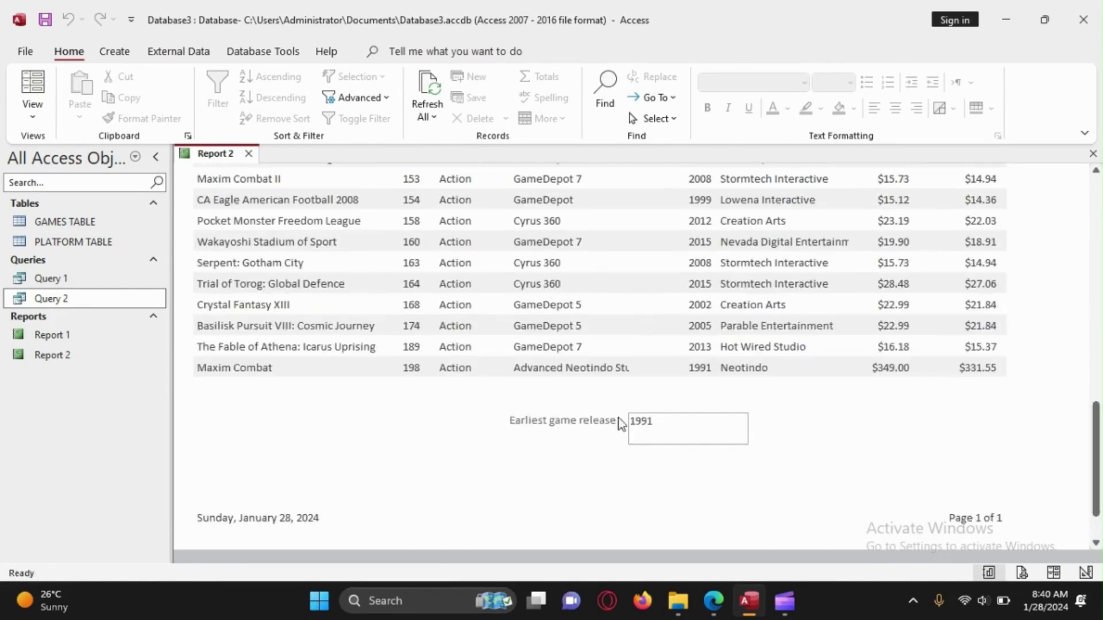
Reread the exam paper's bullets on the Earliest game release label and the candidate details in the footer, then return to Access's footer design.
key("alt+Tab")
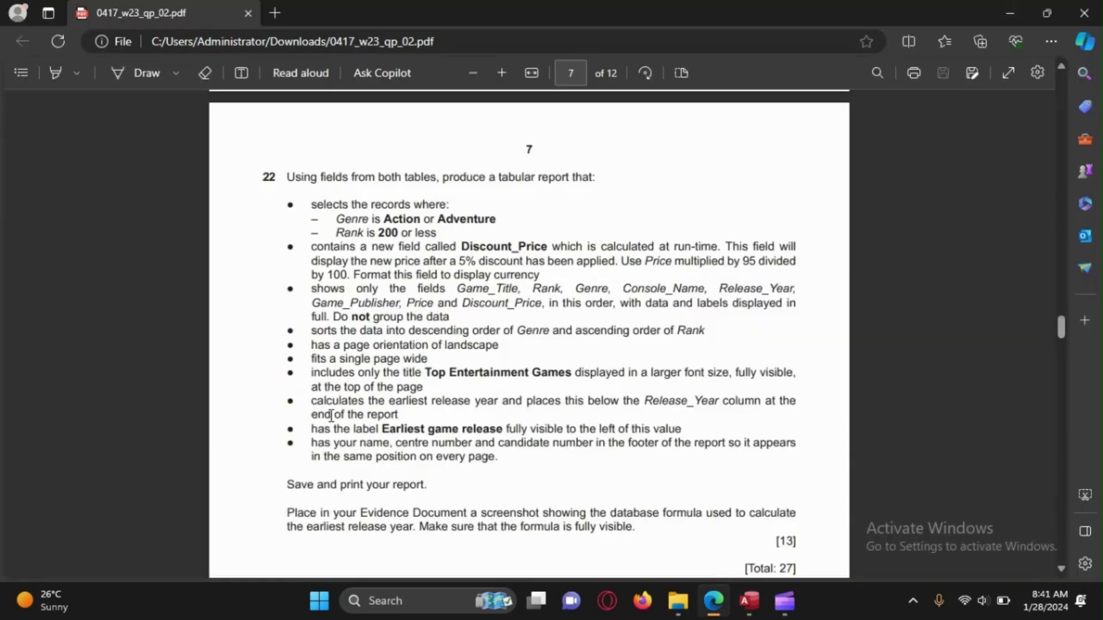
left_click_drag(311, 434, 676, 437)
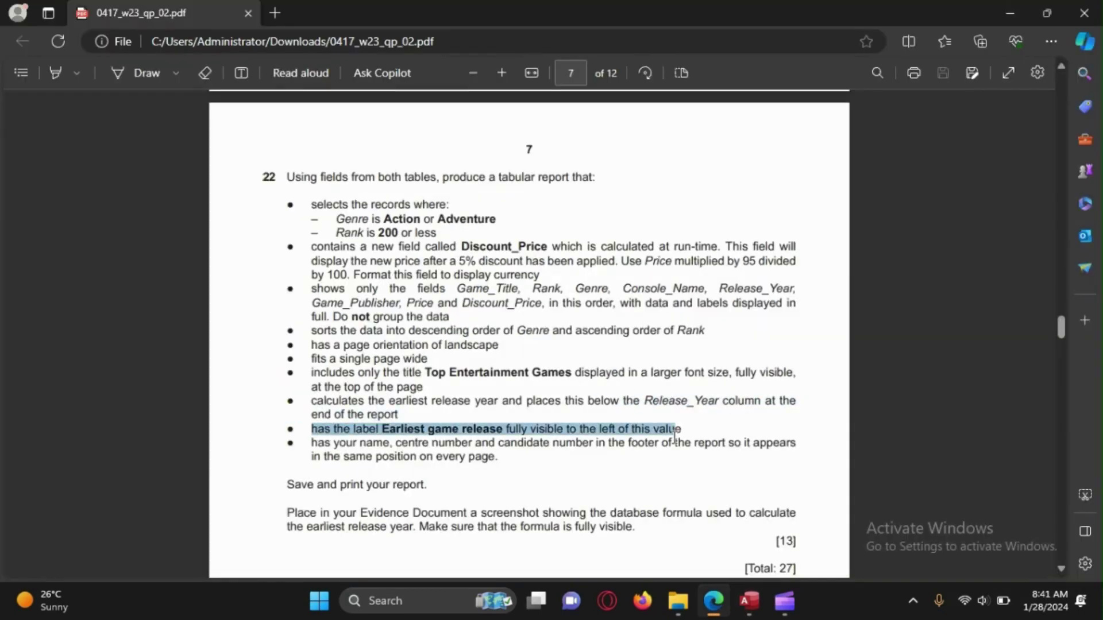
left_click(474, 461)
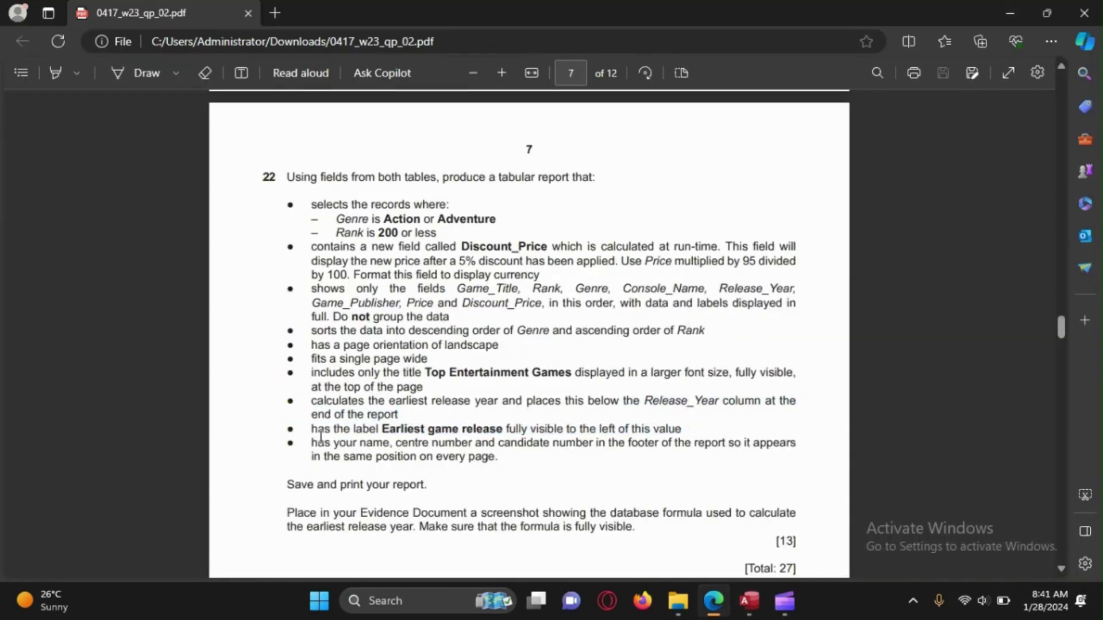
left_click_drag(311, 431, 543, 459)
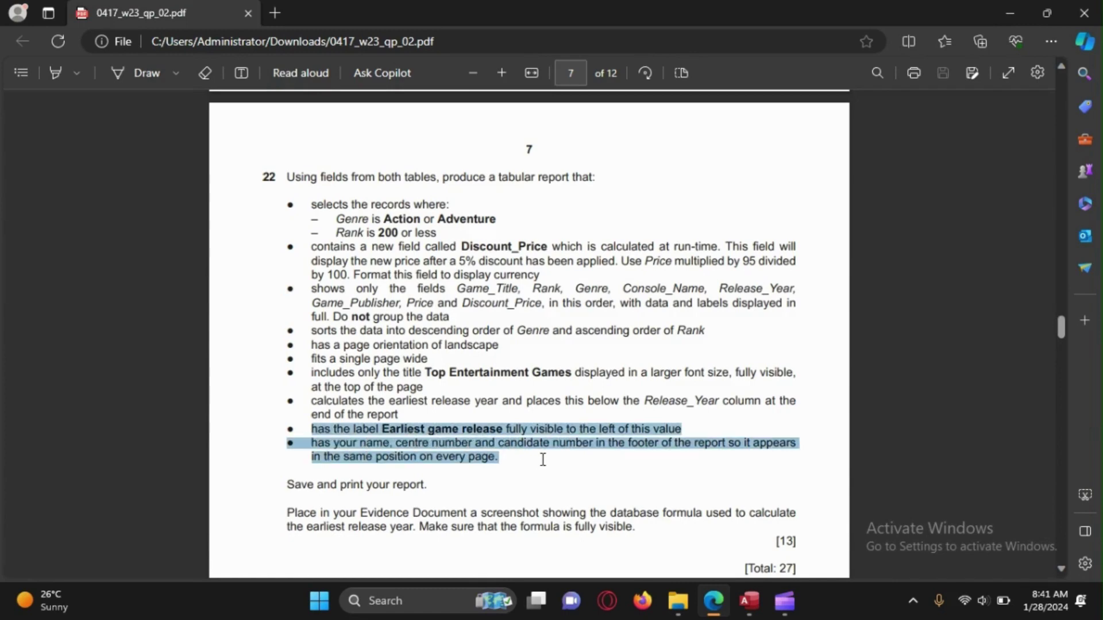
left_click(542, 461)
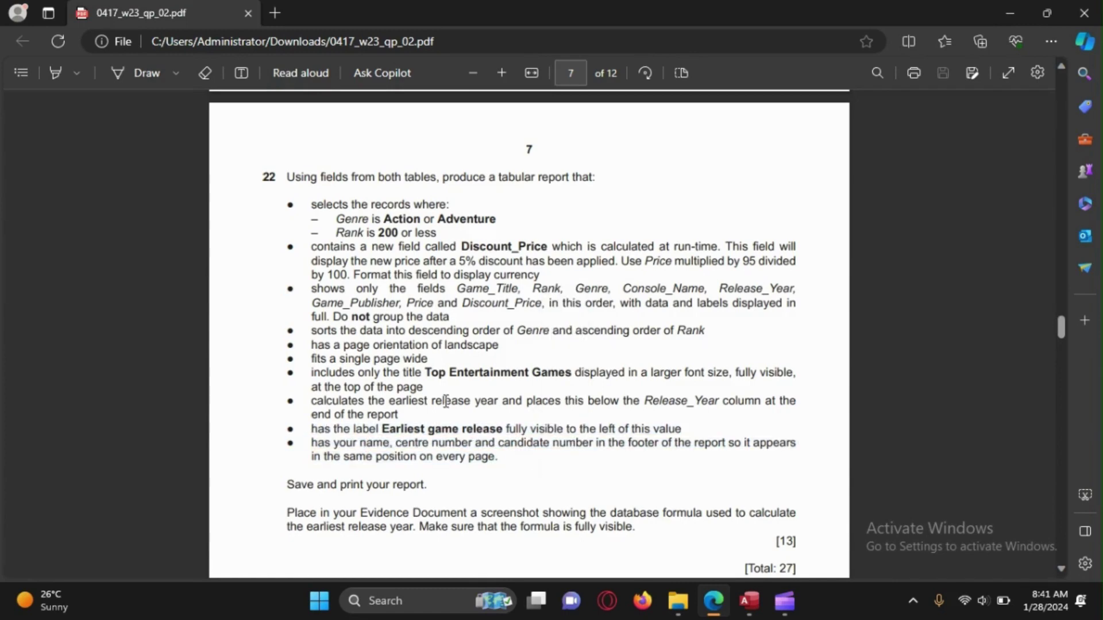
scroll(712, 421, "down", 3)
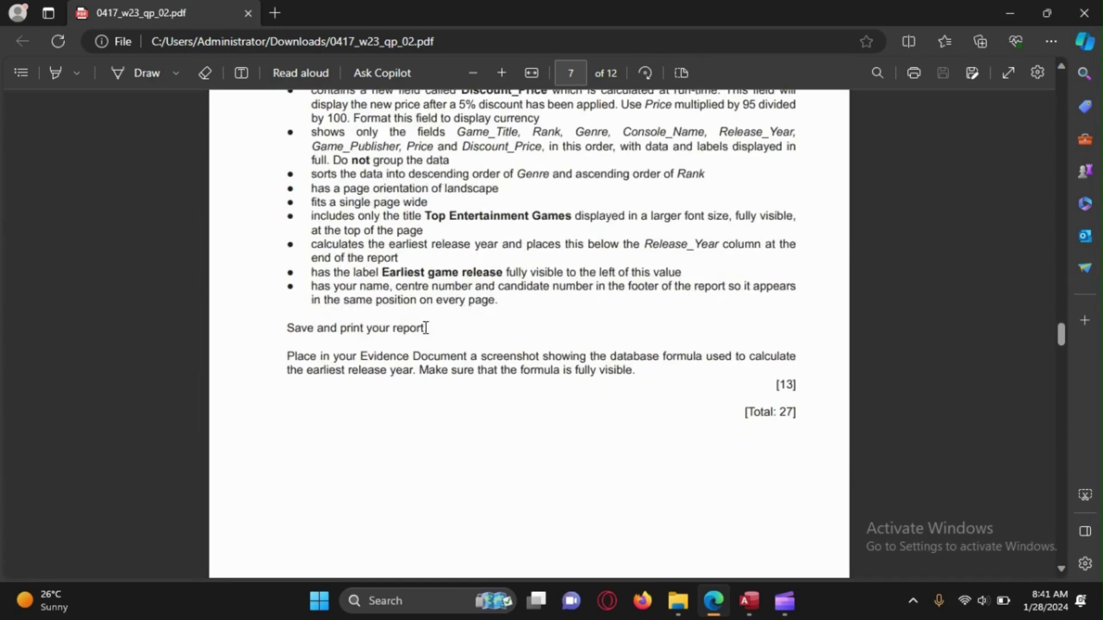
left_click_drag(310, 286, 513, 324)
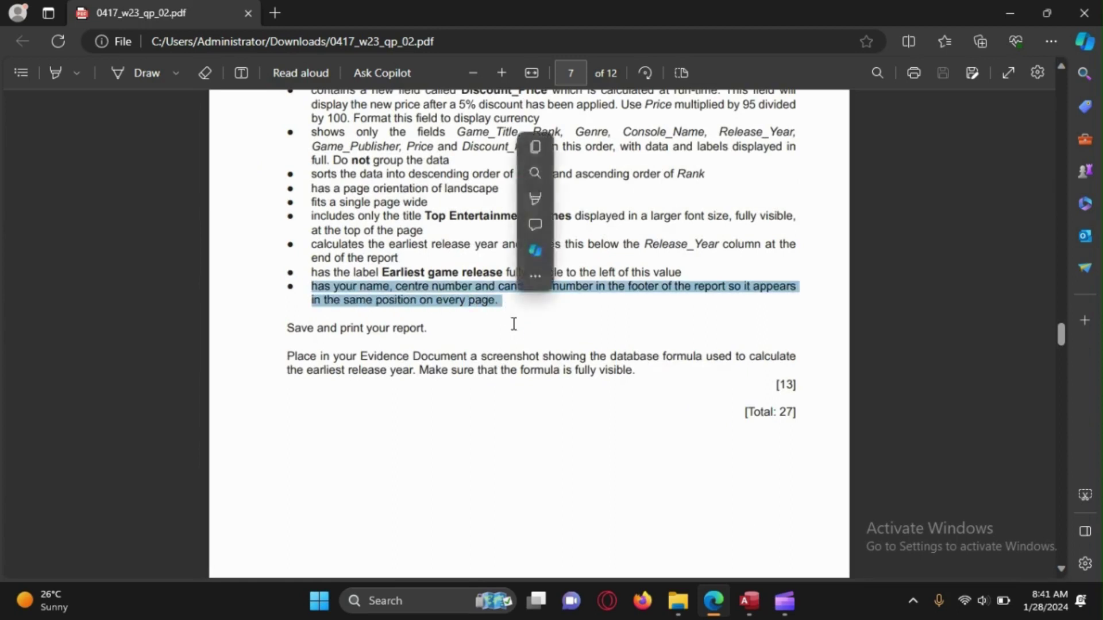
left_click(516, 327)
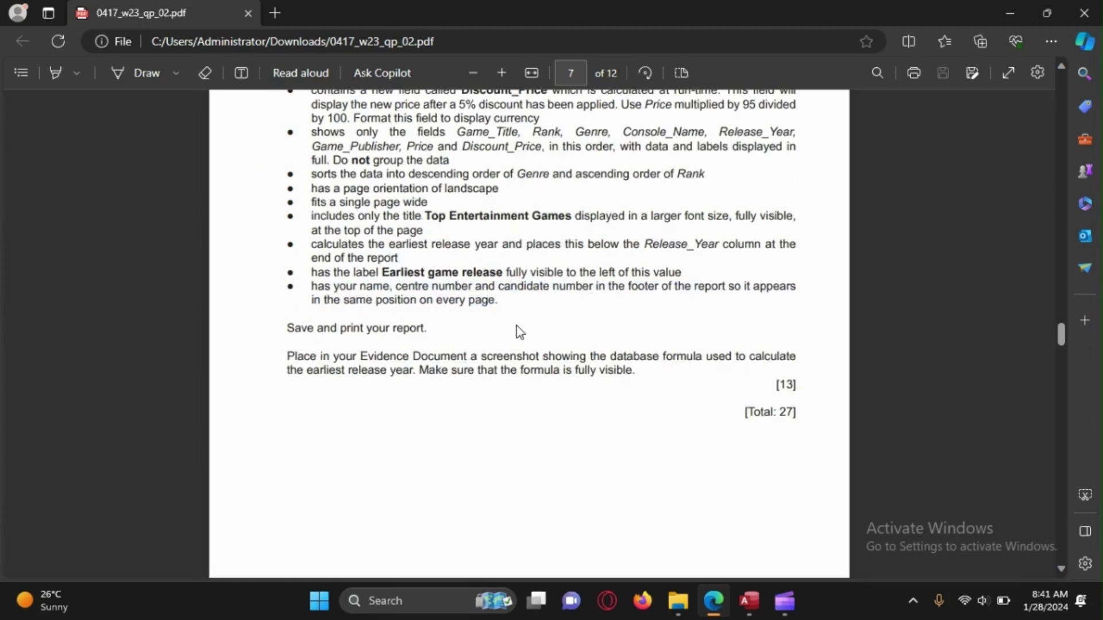
left_click_drag(311, 286, 507, 300)
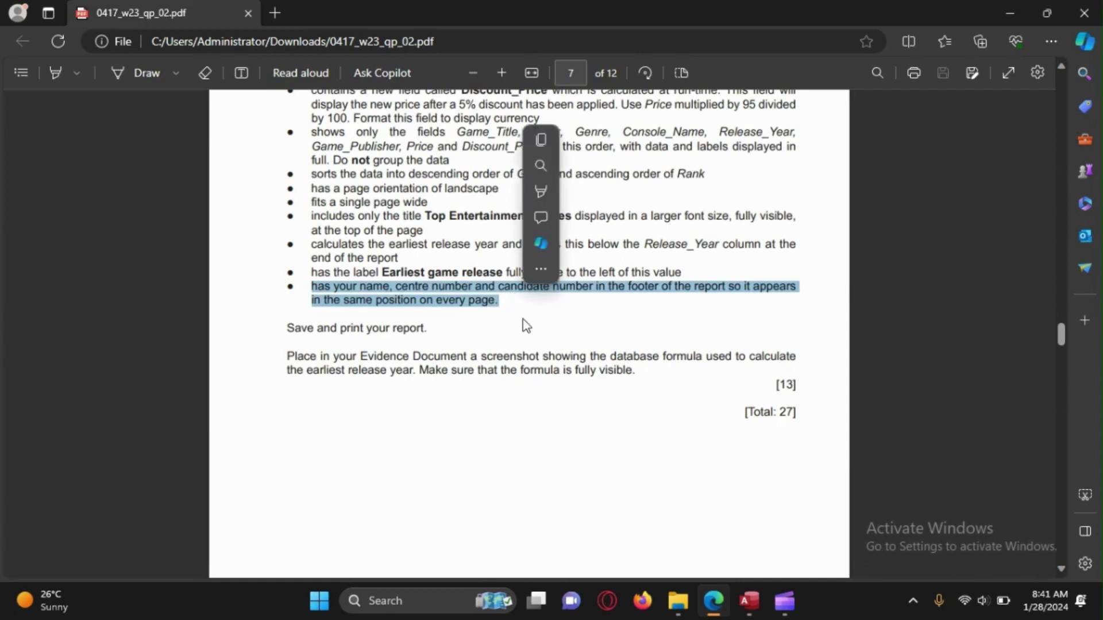
left_click(596, 390)
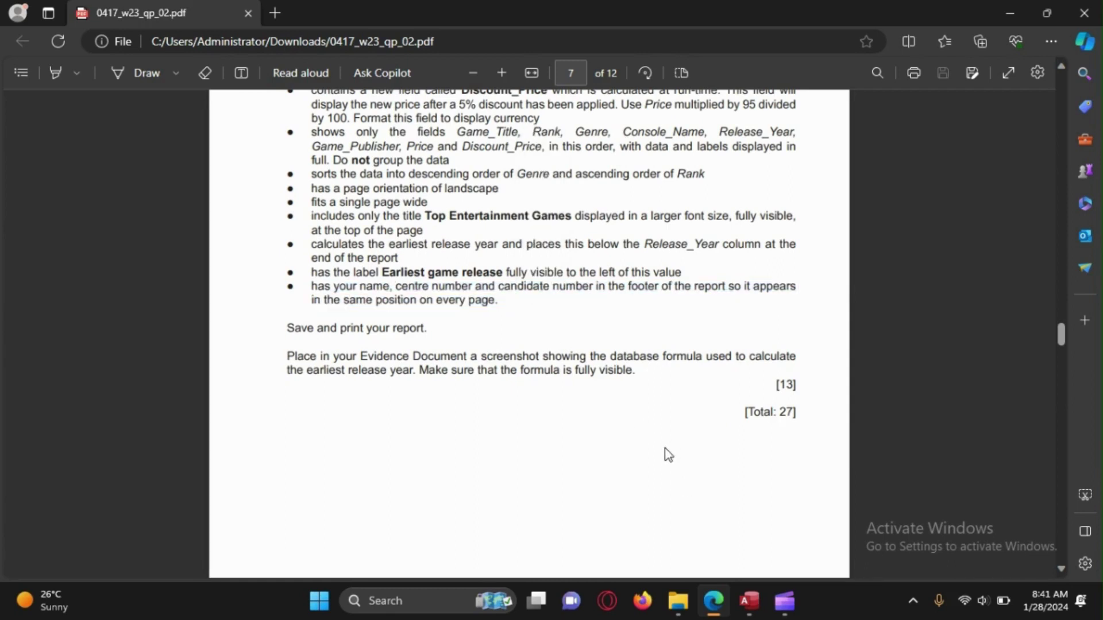
mouse_move(749, 601)
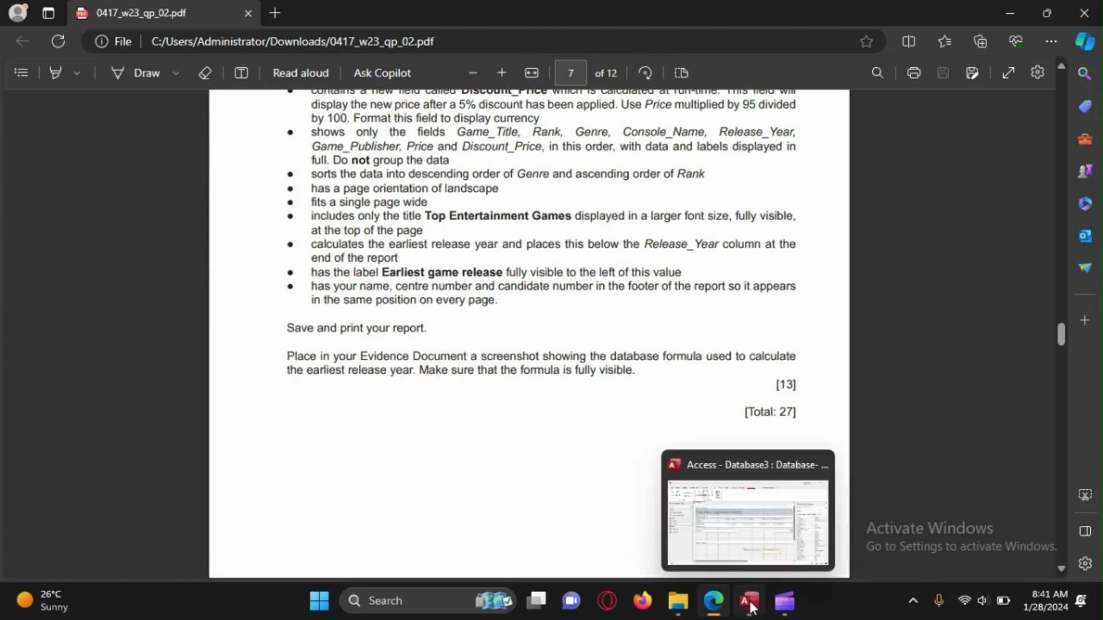
left_click(738, 546)
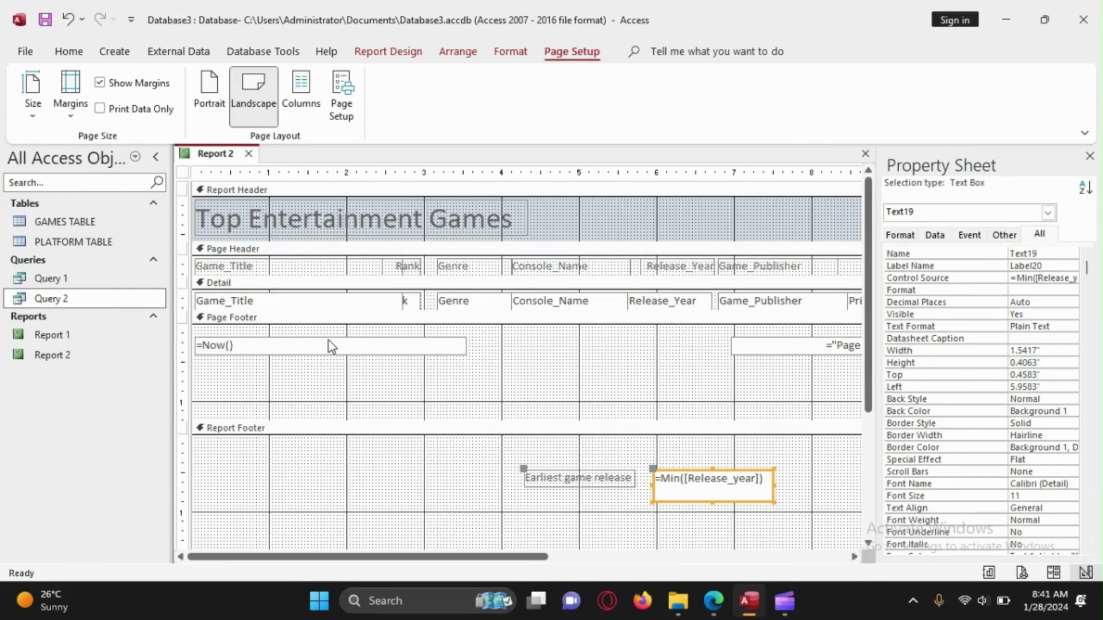
scroll(310, 433, "down", 2)
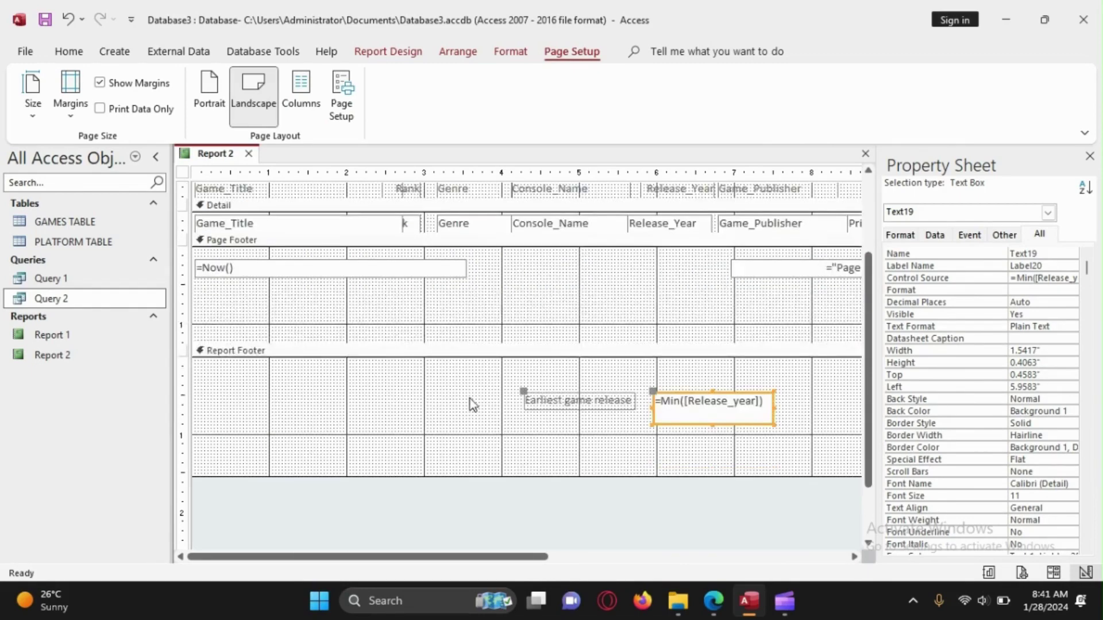
Add a label below the date and page number in the Page Footer containing the candidate's name, centre details and candidate number.
scroll(402, 415, "up", 2)
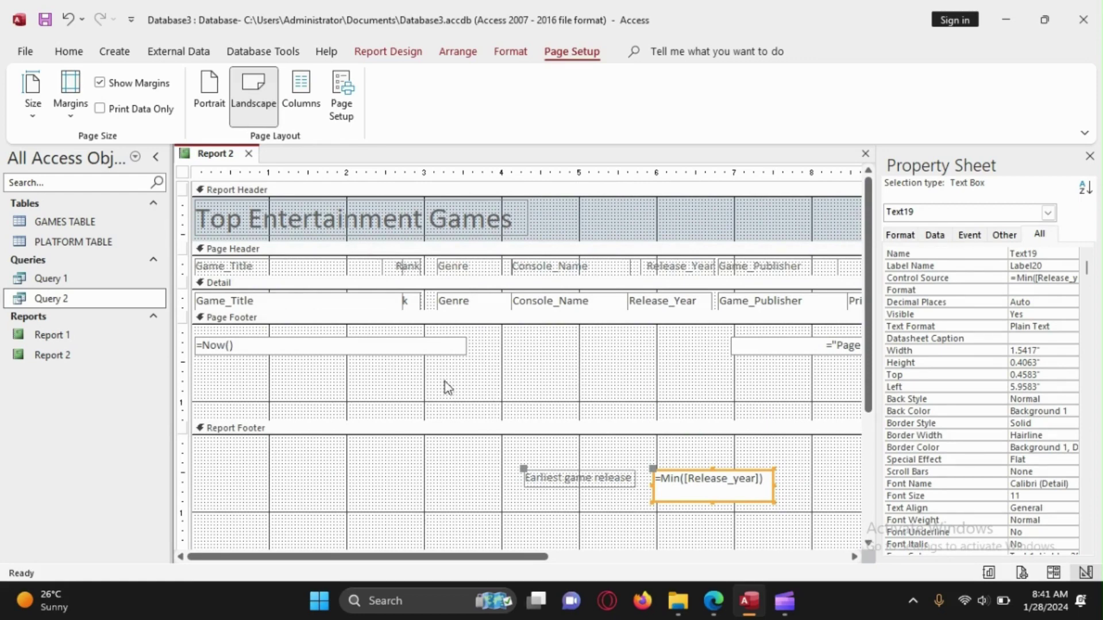
left_click(457, 52)
left_click(389, 52)
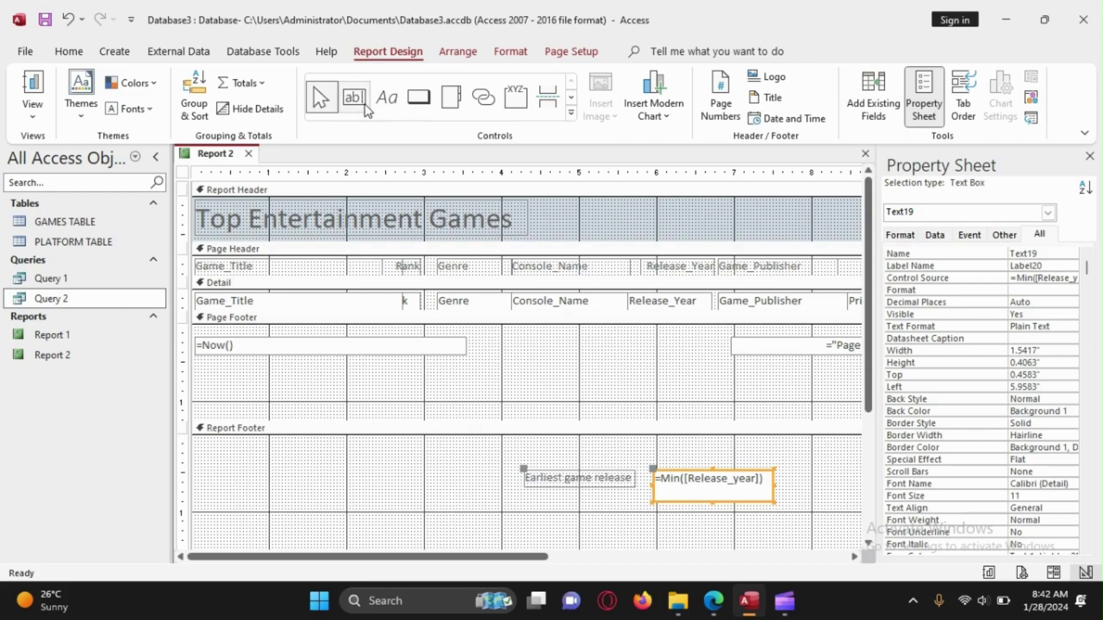
left_click(389, 104)
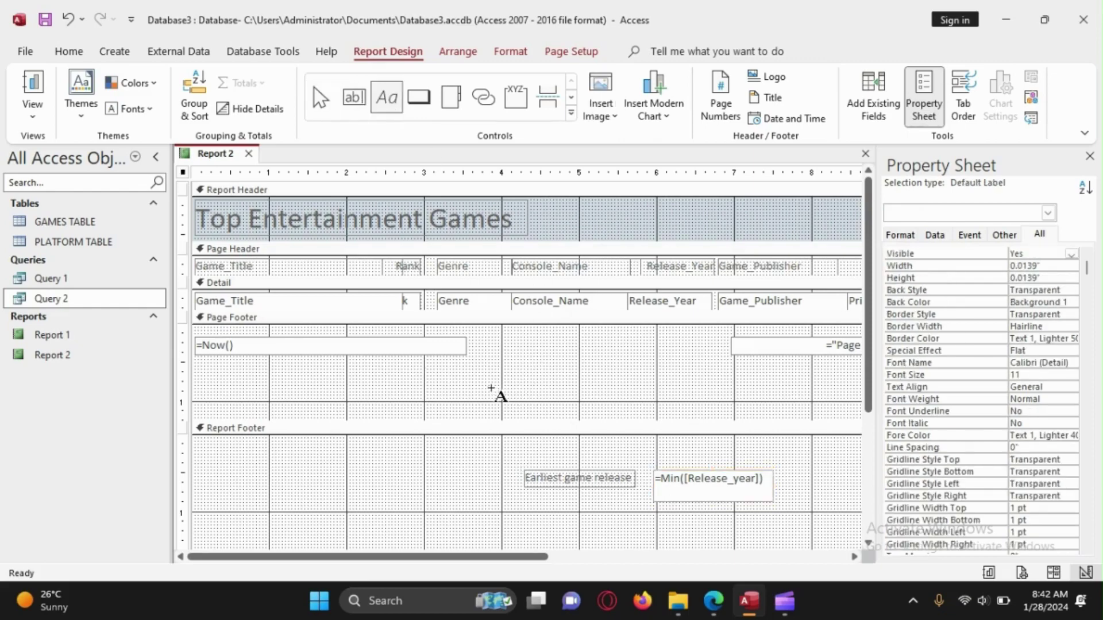
left_click_drag(489, 386, 628, 404)
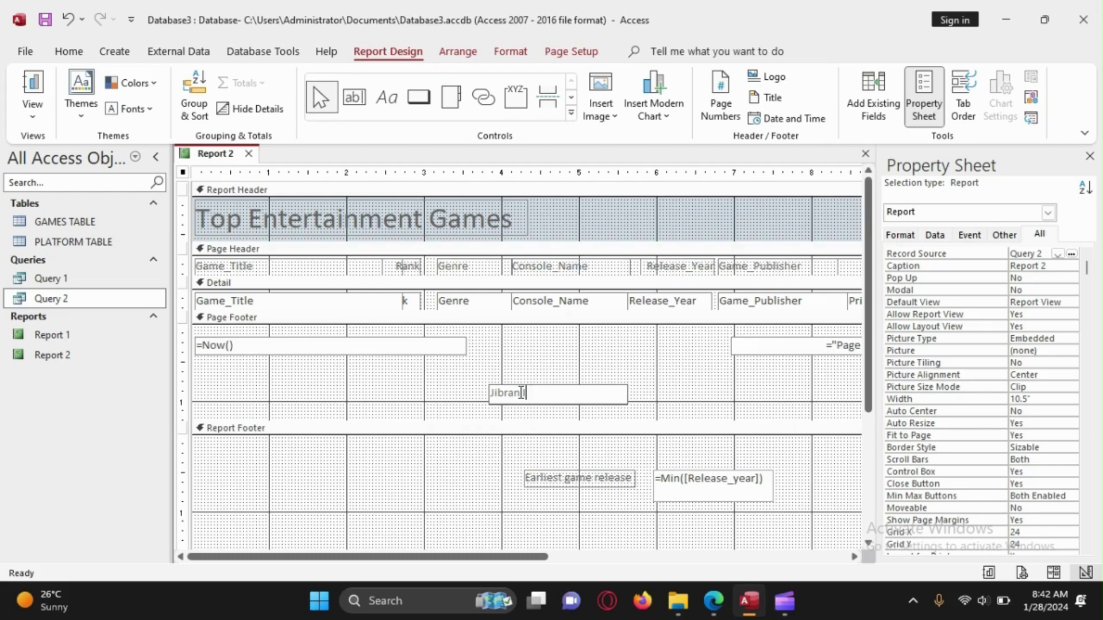
type("9999")
left_click(734, 402)
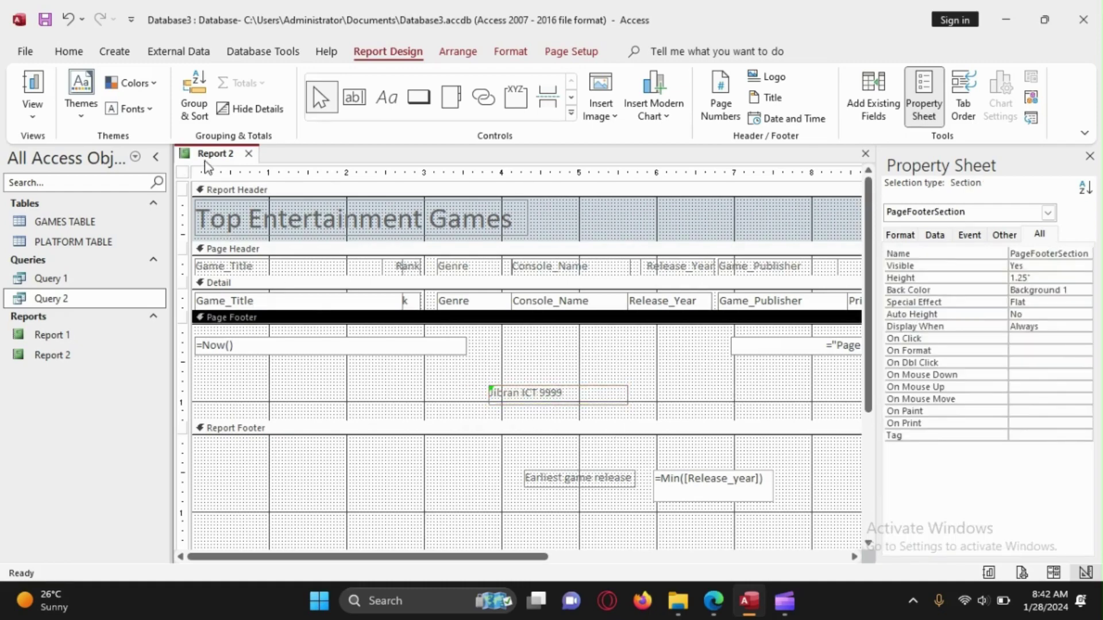
Save Report 2 and check the candidate details, page number and earliest release year at the report's end in Report View.
right_click(210, 155)
left_click(240, 170)
right_click(226, 157)
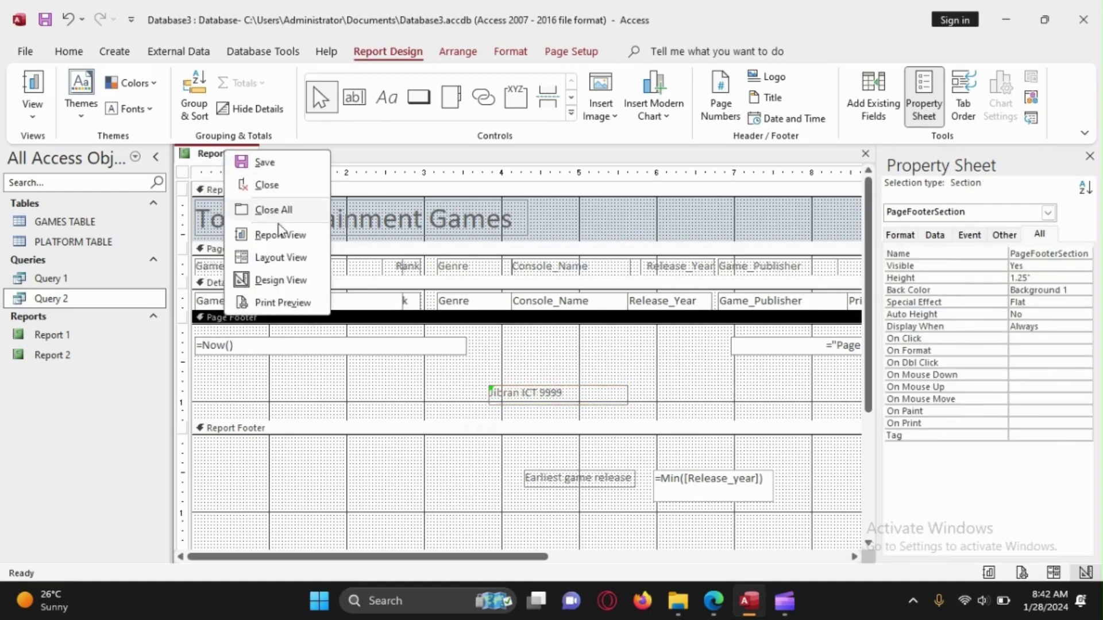
left_click(269, 243)
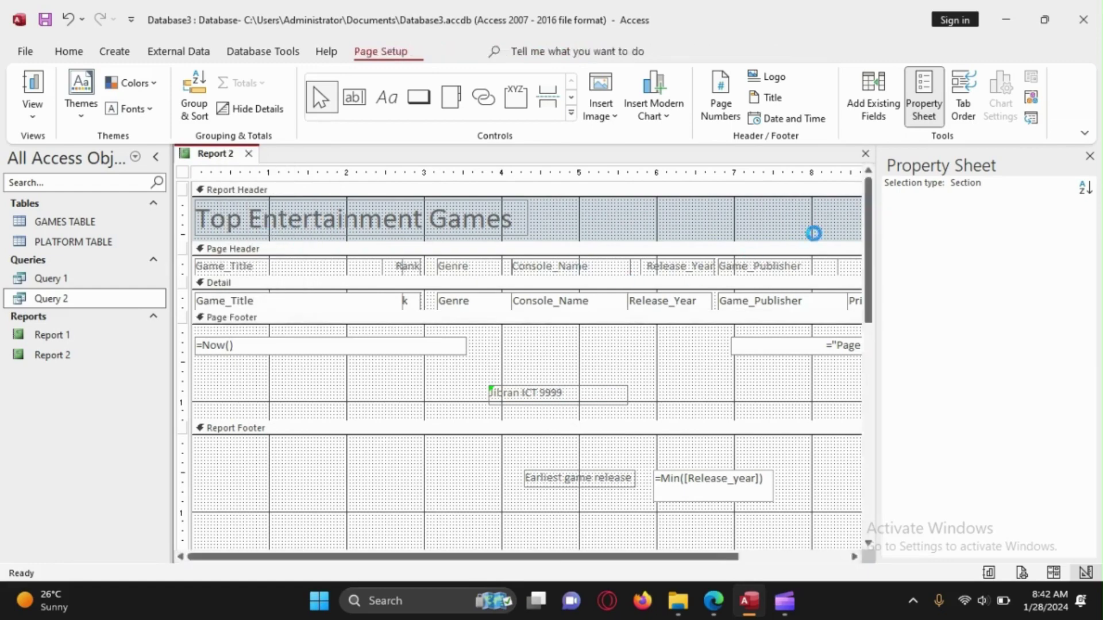
left_click_drag(1098, 241, 1092, 485)
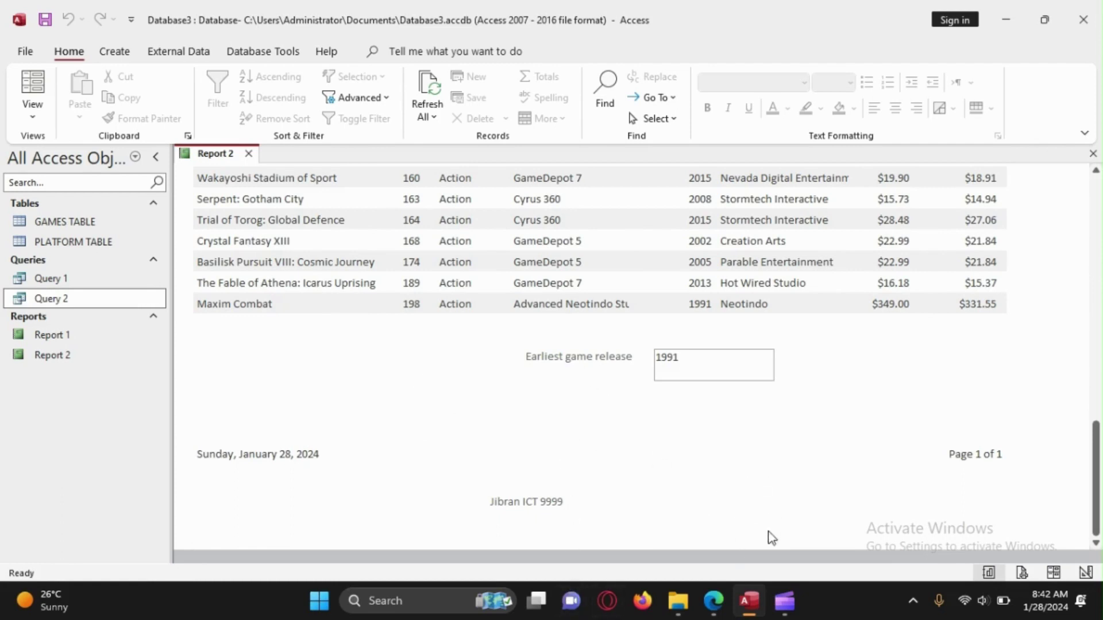
left_click_drag(943, 454, 1008, 454)
left_click(790, 495)
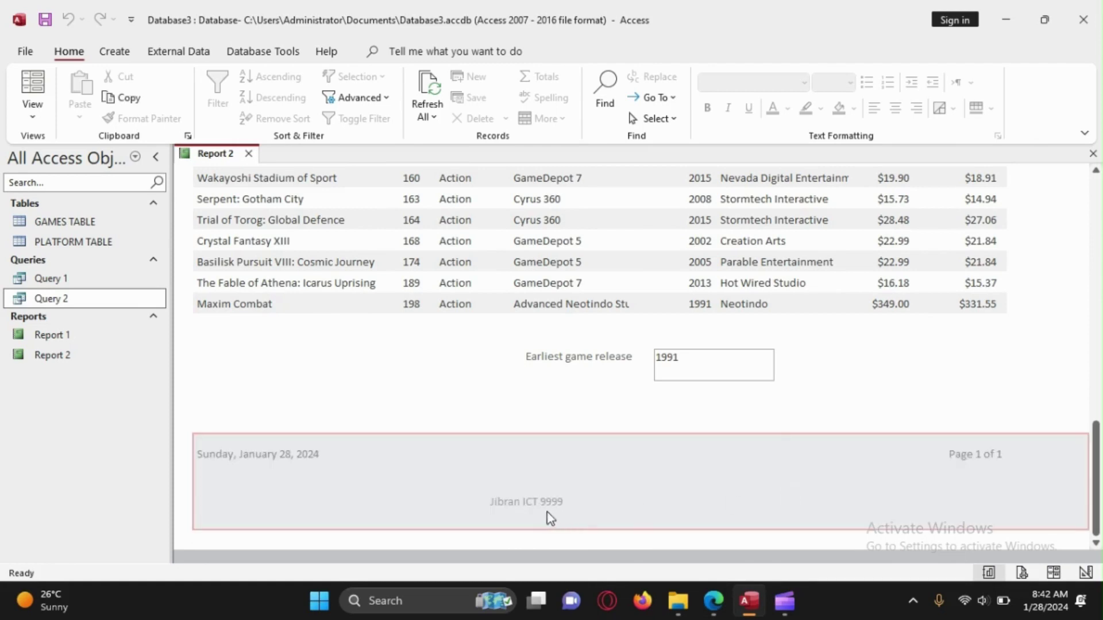
left_click(527, 428)
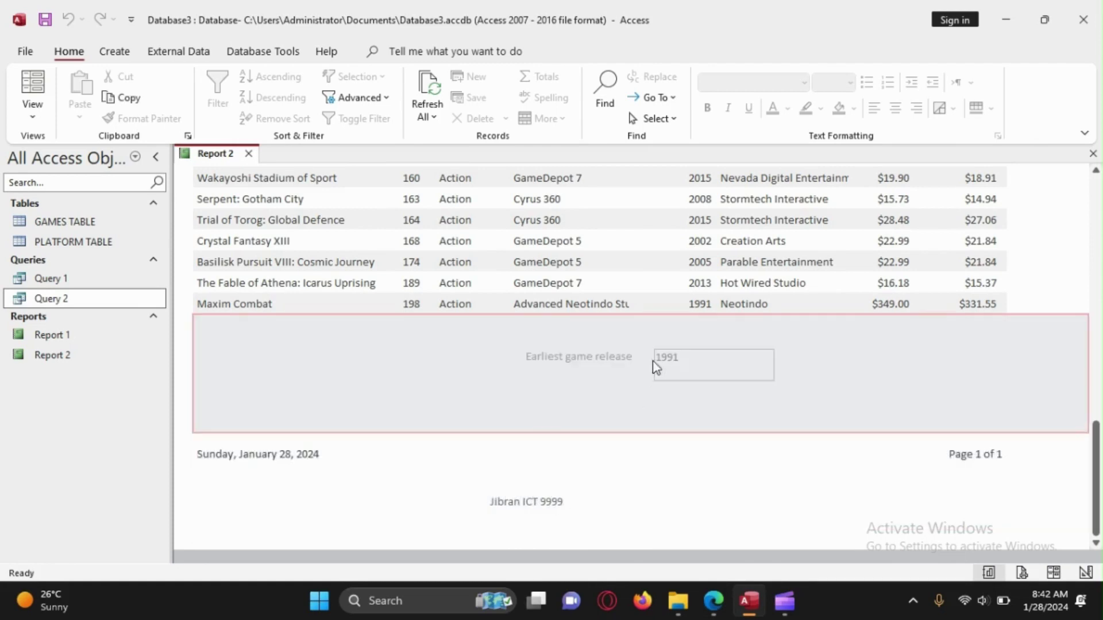
left_click(709, 463)
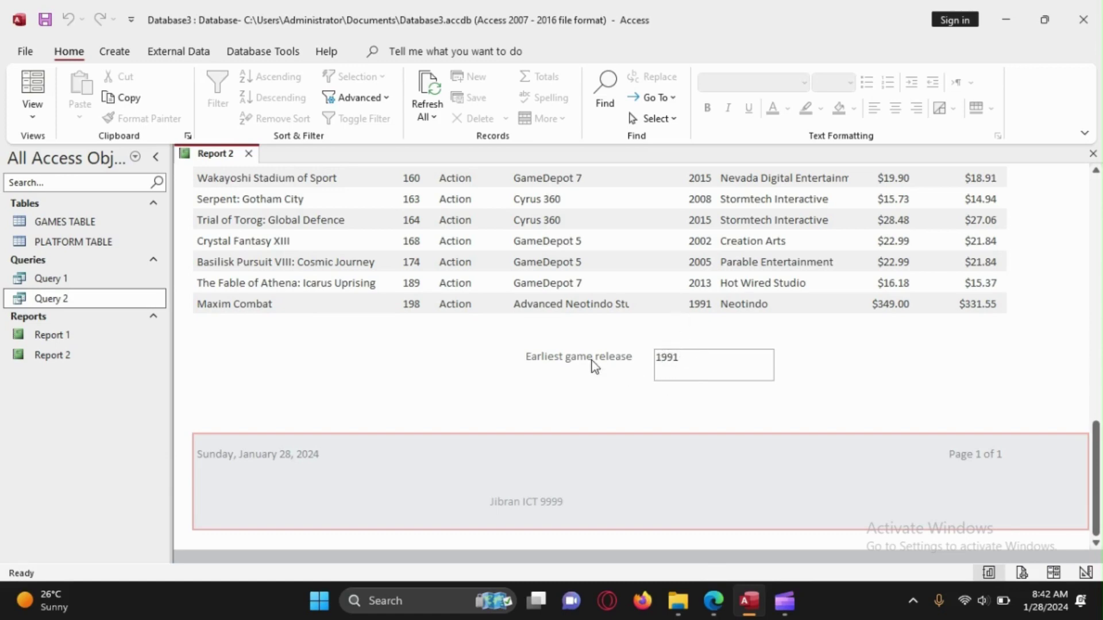
Switch to the exam paper in Edge, read question 22's save, print and formula screenshot instructions and its marks, and return to Task 3's start.
left_click(712, 602)
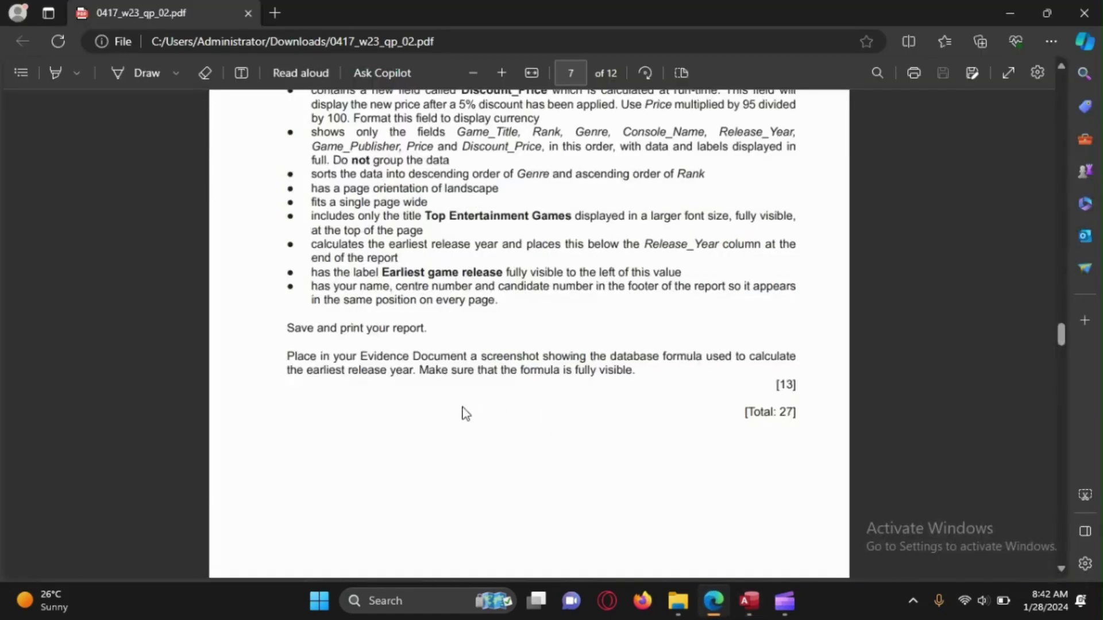
left_click_drag(288, 323, 644, 395)
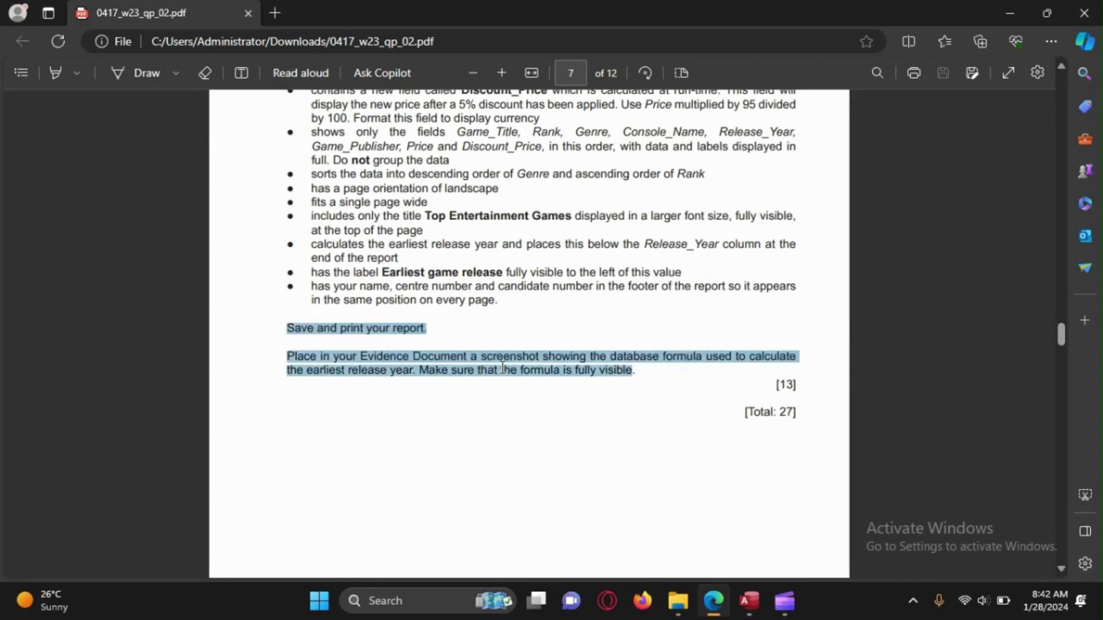
left_click(462, 354)
left_click_drag(297, 350, 620, 382)
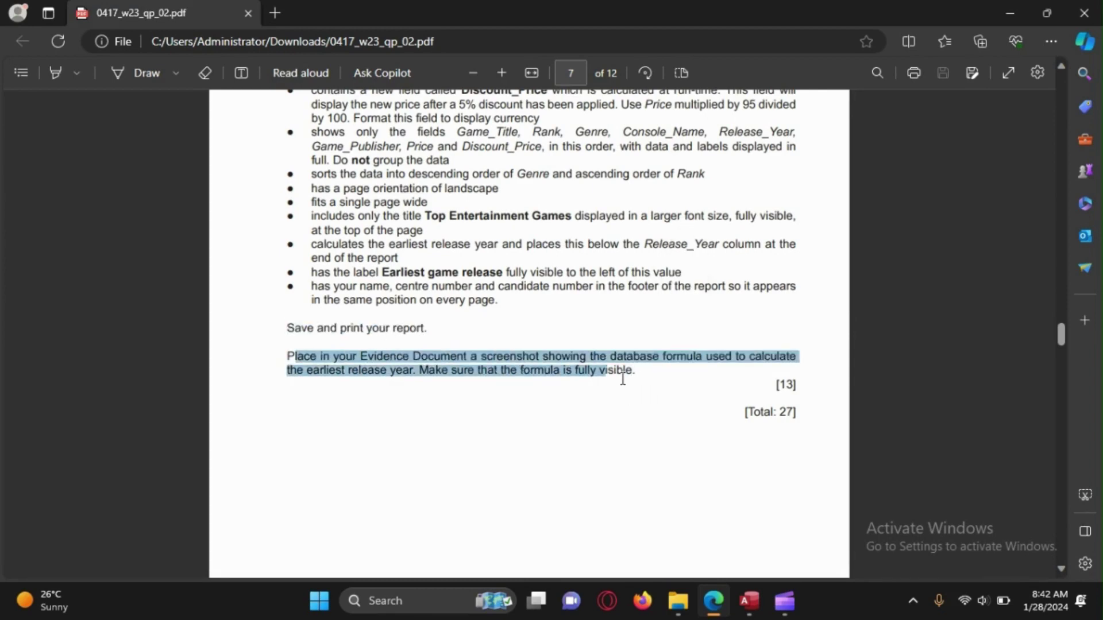
left_click(581, 370)
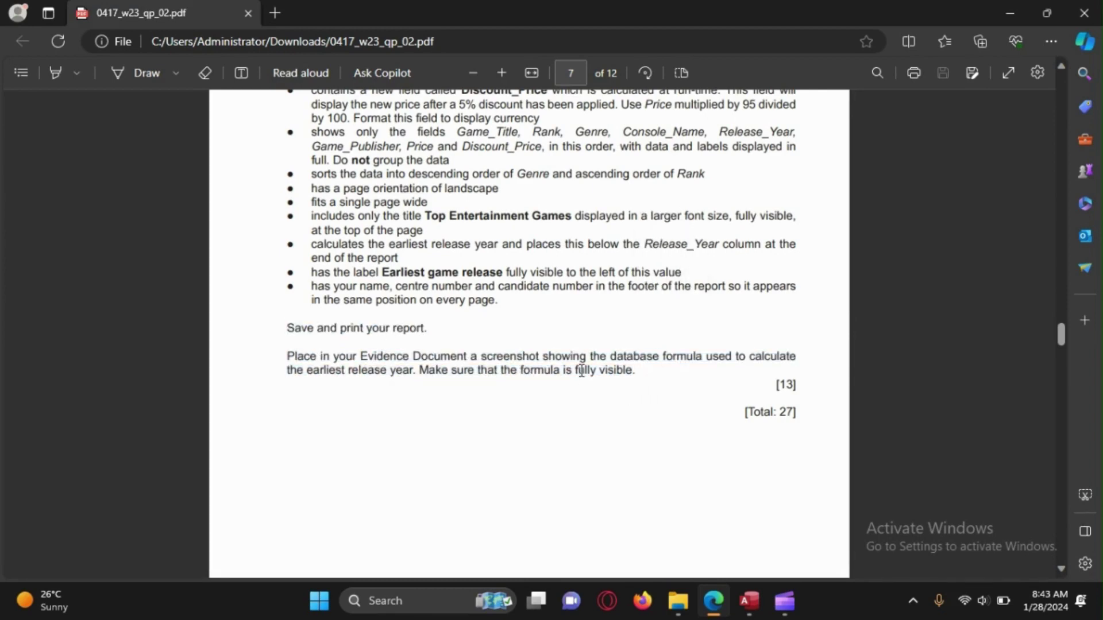
double_click(780, 384)
left_click(608, 357)
left_click_drag(743, 413, 804, 418)
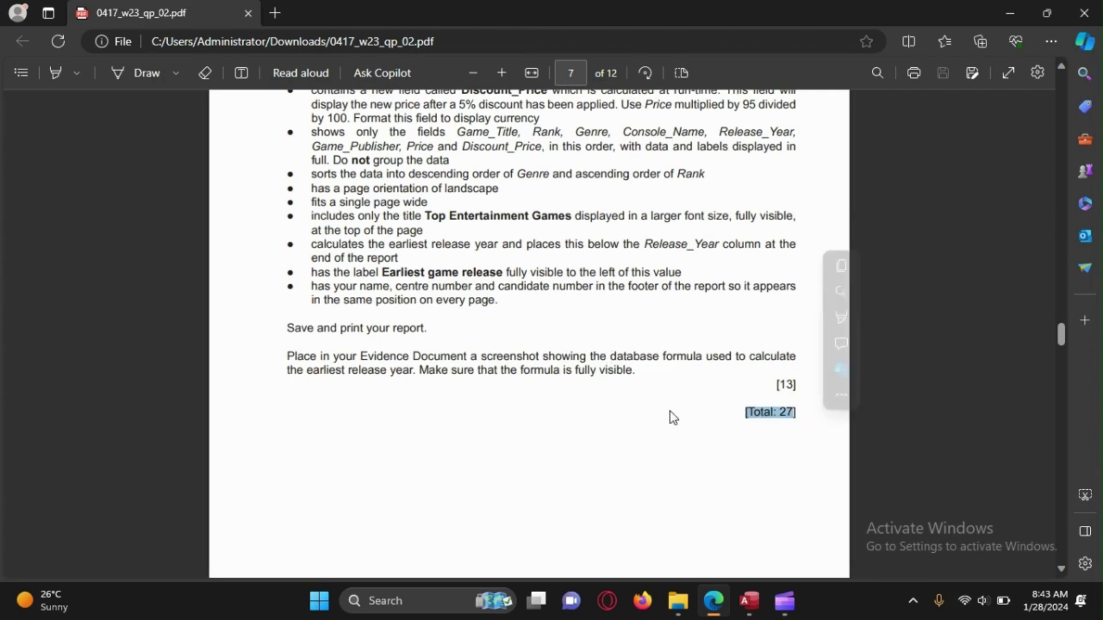
scroll(500, 382, "up", 15)
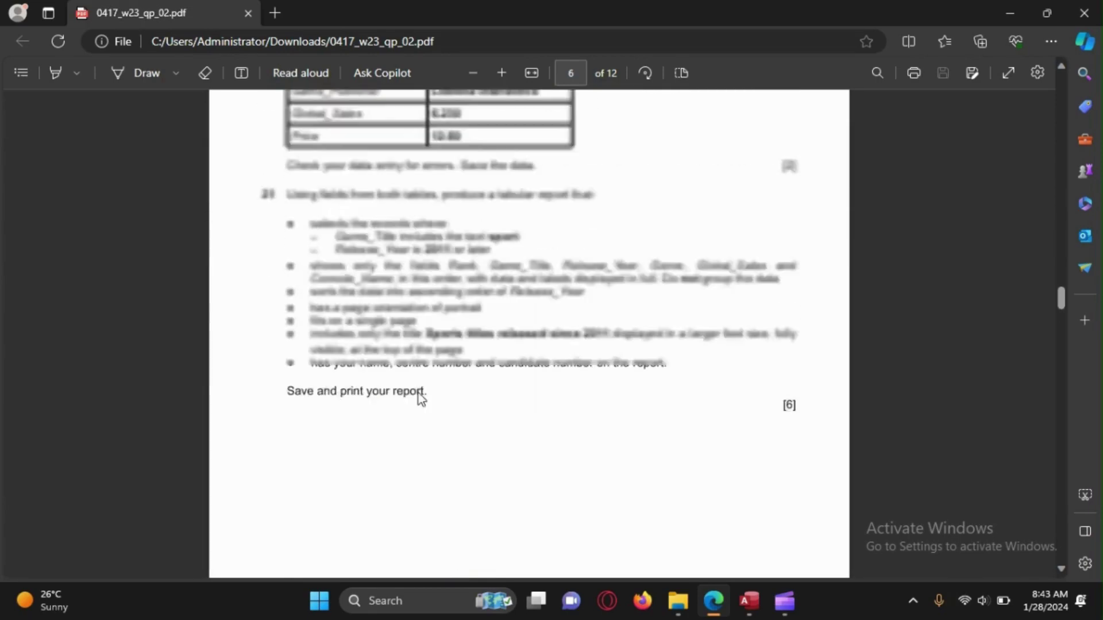
scroll(394, 449, "up", 12)
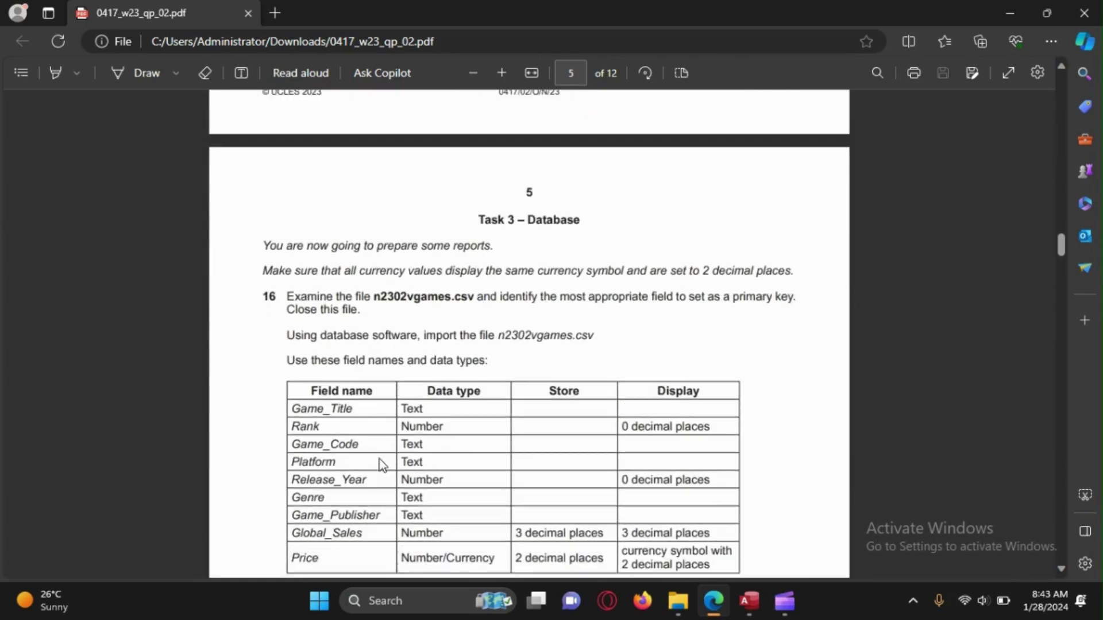
scroll(382, 464, "down", 2)
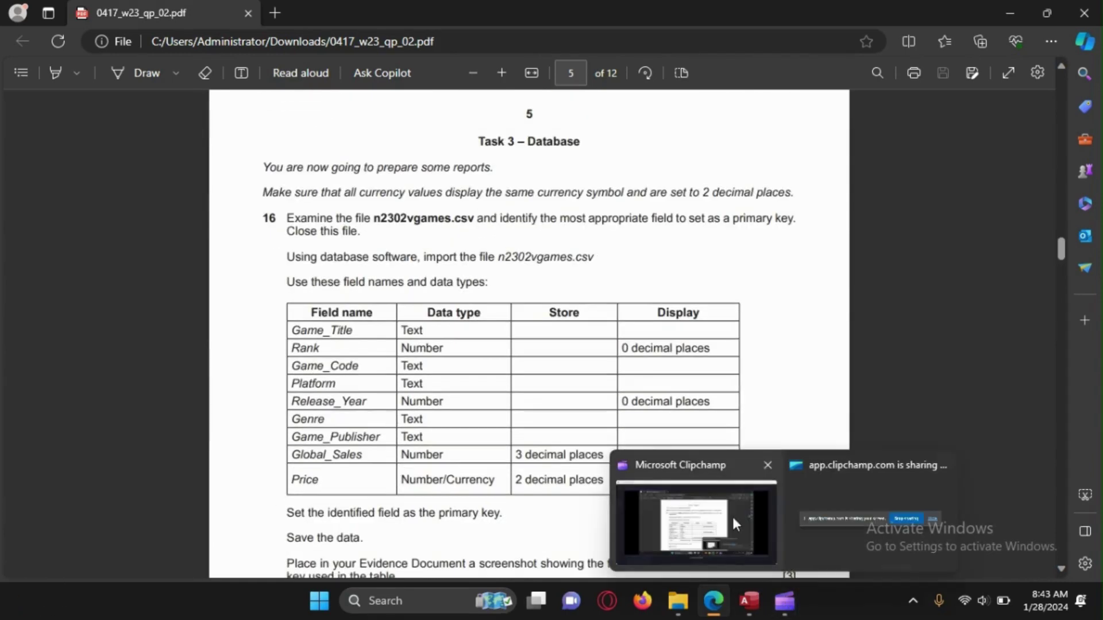